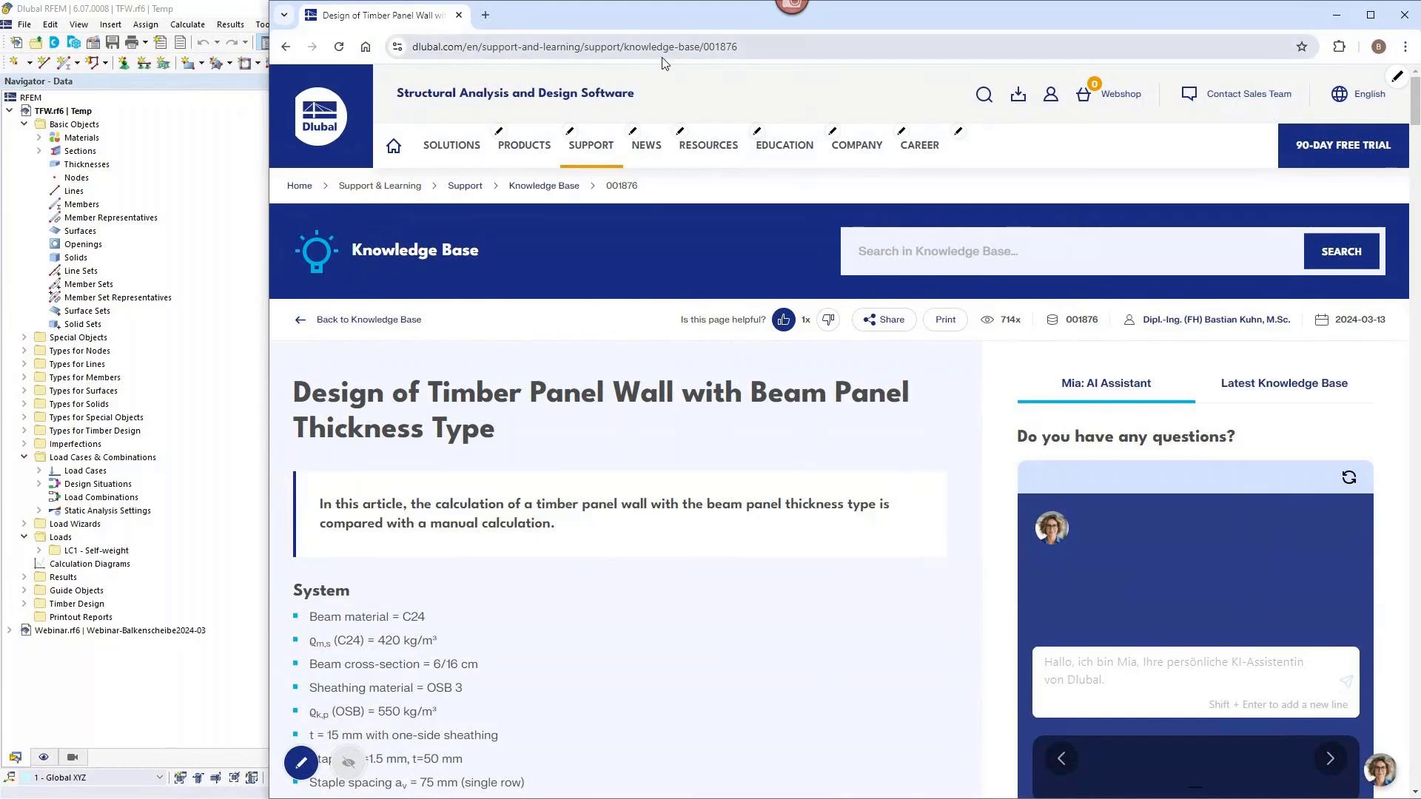
Examine the Knowledge Base article 001876 on timber panel wall design, covering the system data, slip modulus, loading and deformation calculation.
double_click(712, 49)
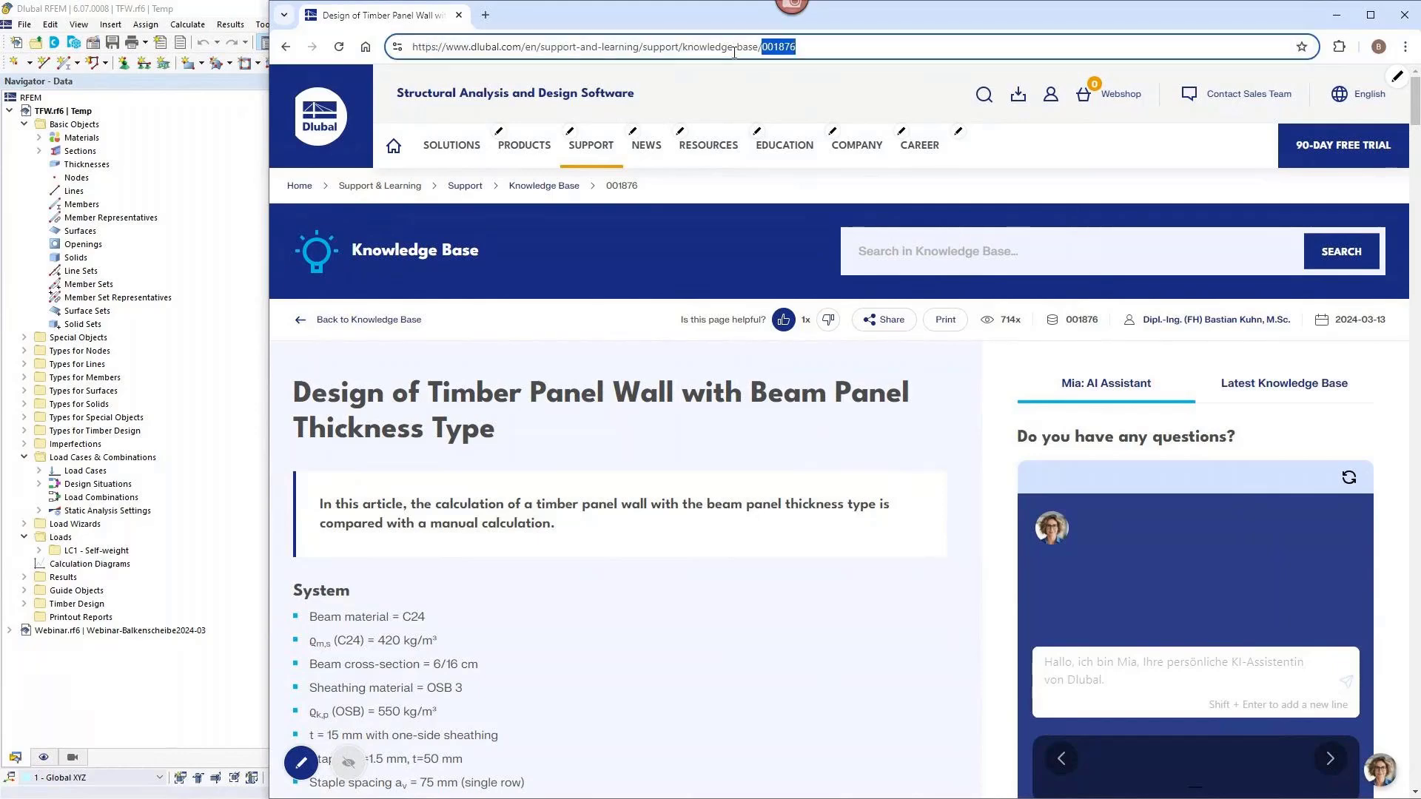
mouse_move(733, 157)
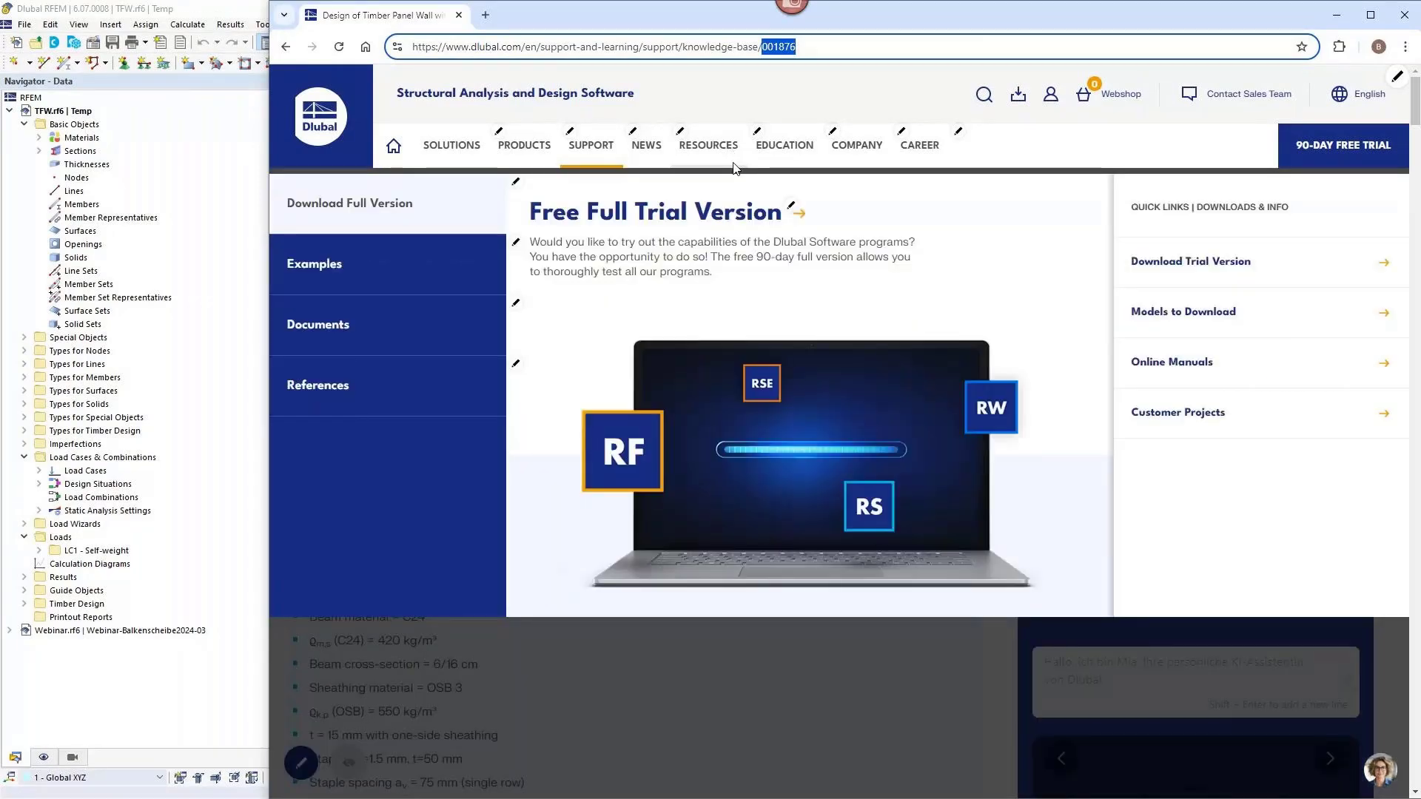
scroll(642, 723, down, 10)
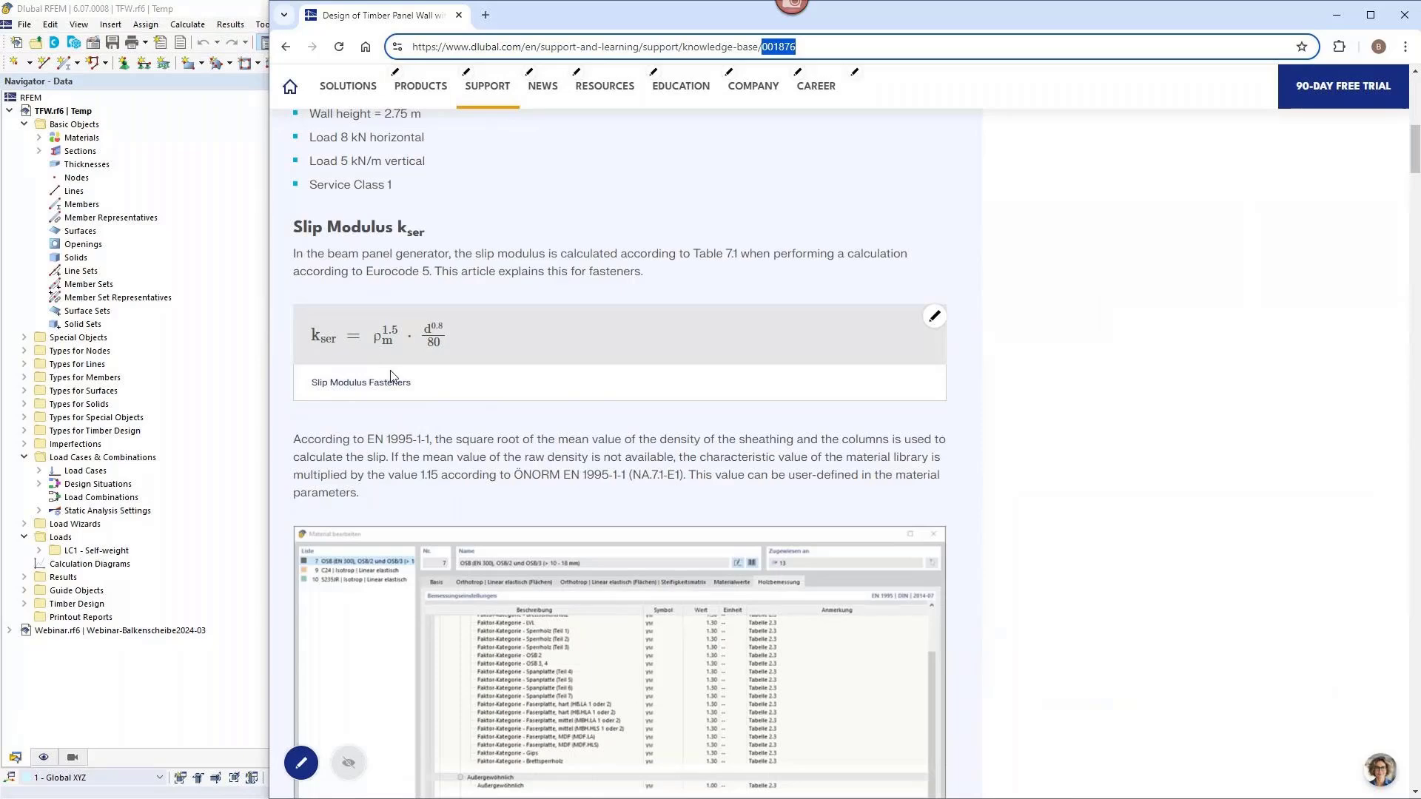
scroll(381, 374, down, 10)
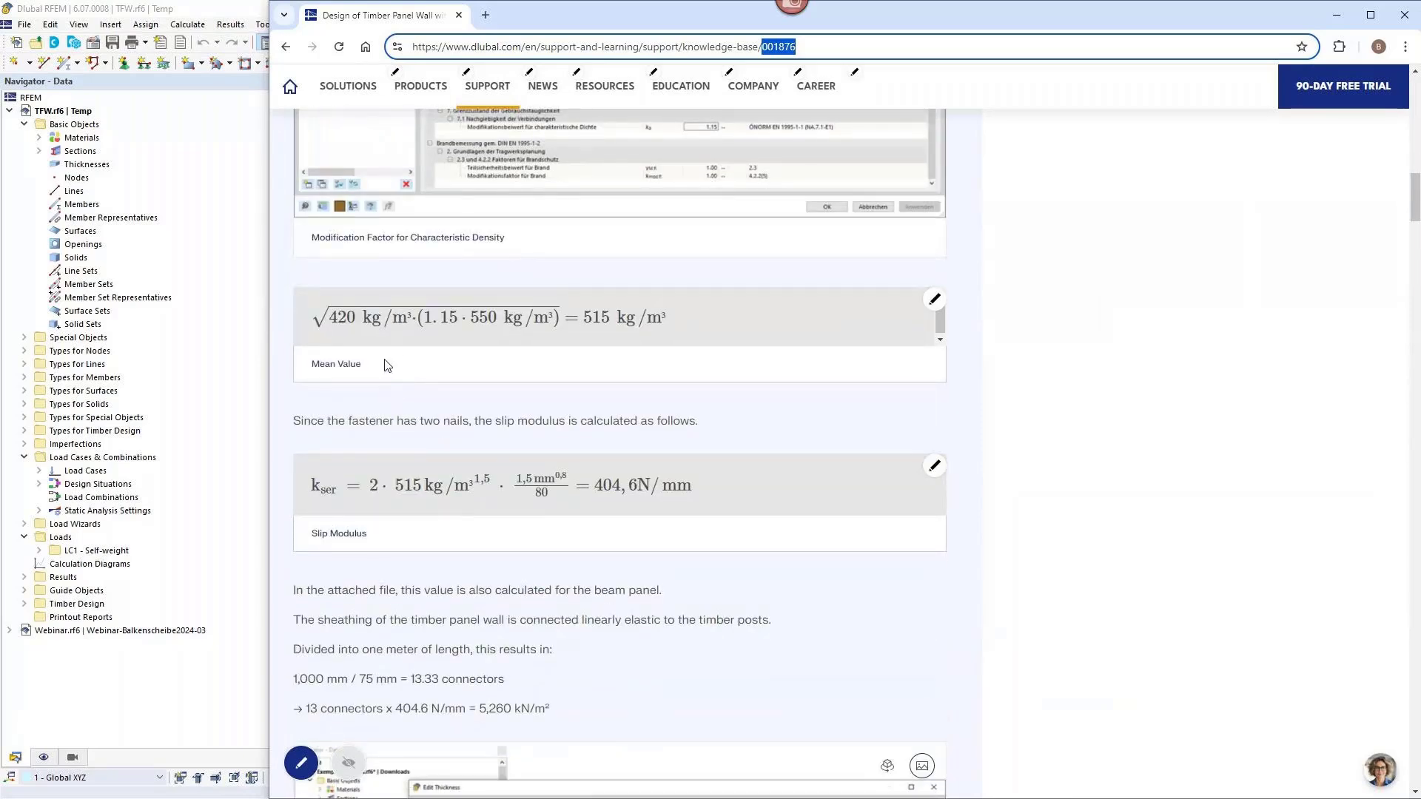
scroll(395, 390, down, 10)
scroll(395, 390, down, 10)
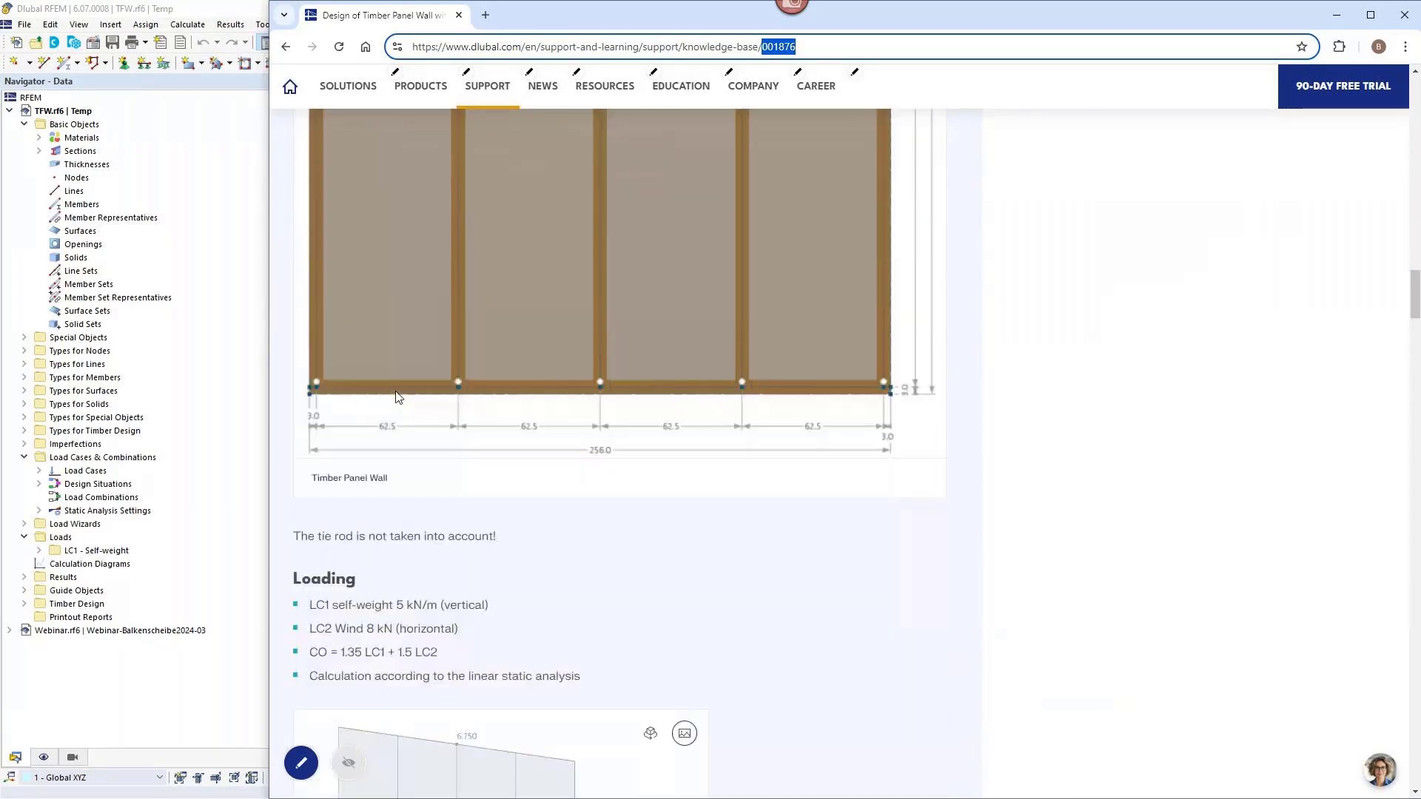
scroll(396, 391, down, 12)
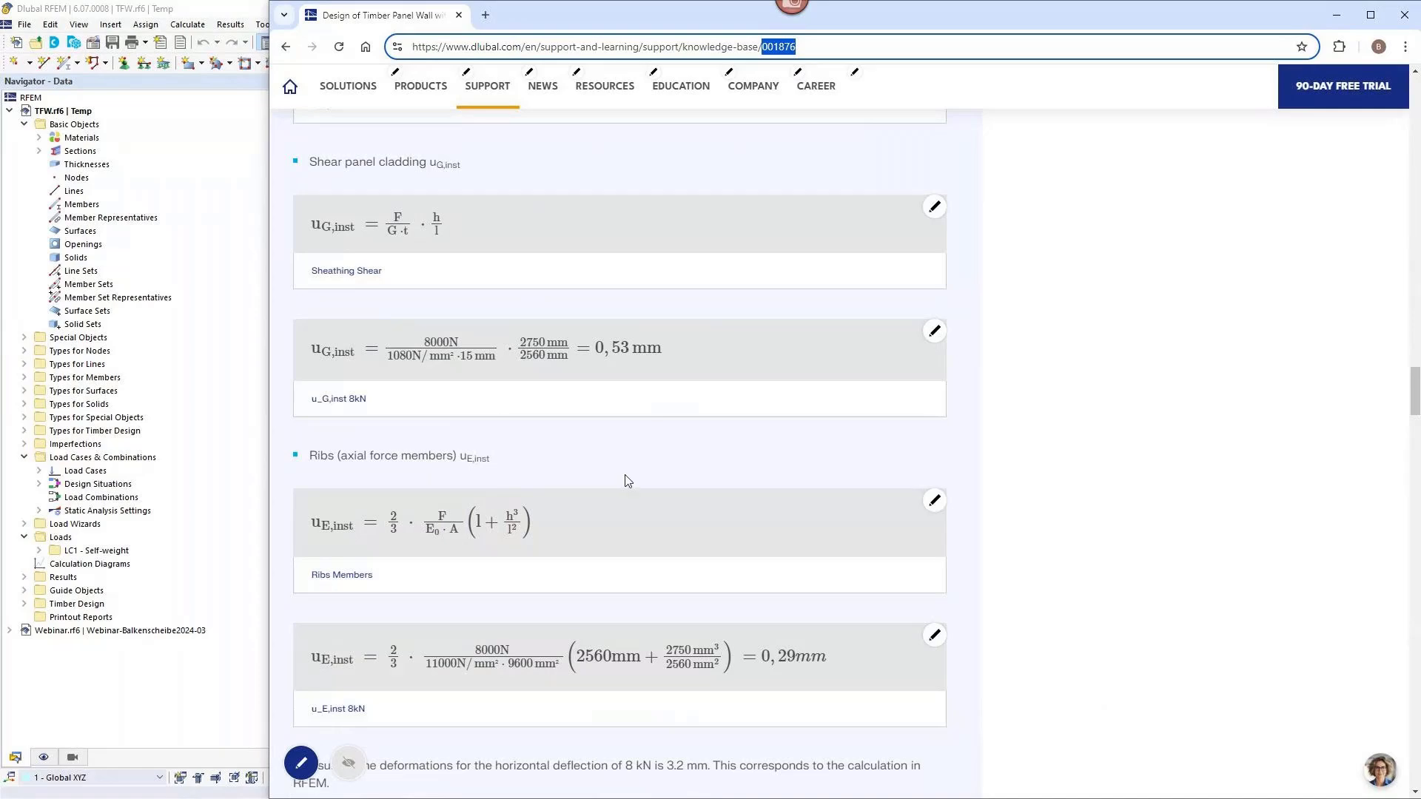
scroll(676, 486, down, 3)
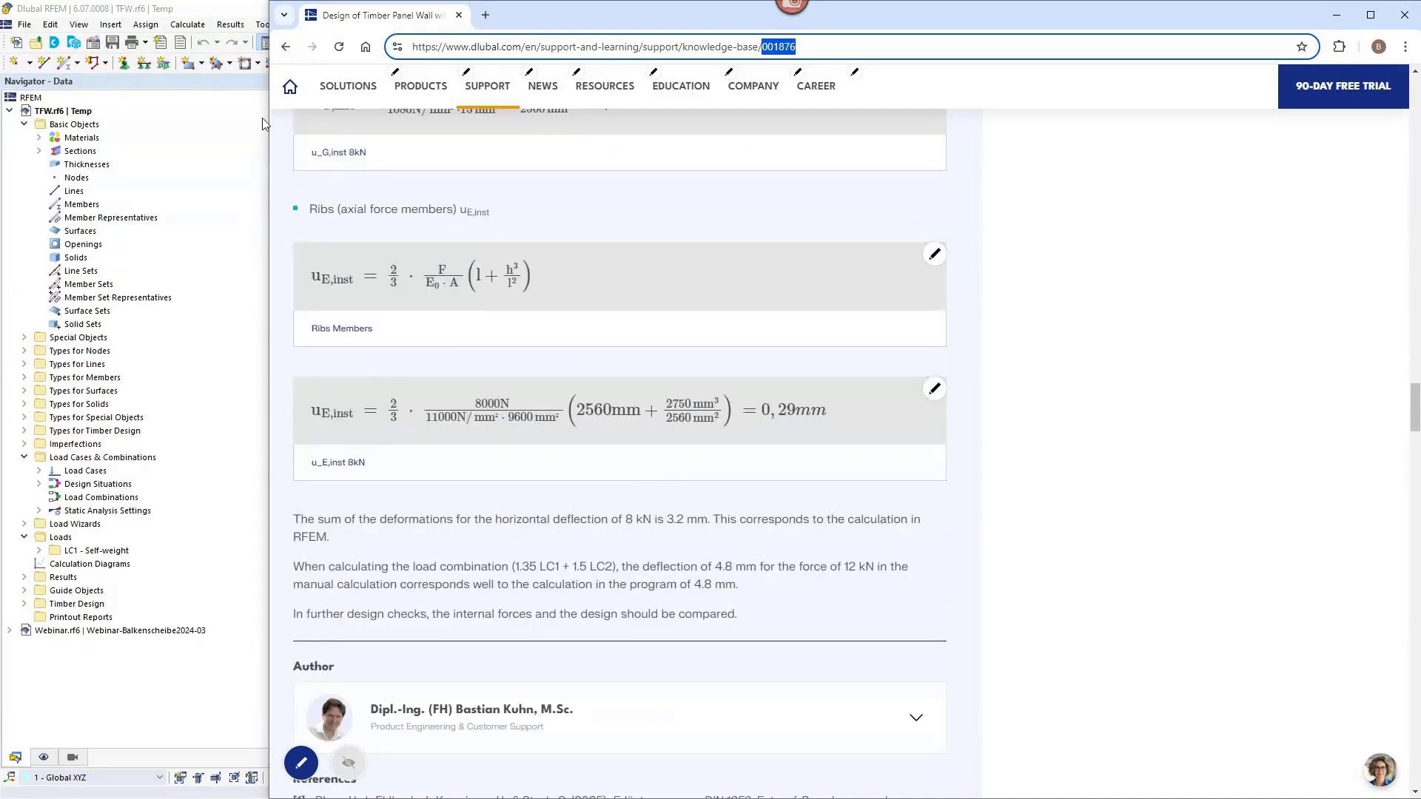
Switch to RFEM and review the TFW model's base data, including the model type and activated add-ons.
click(248, 15)
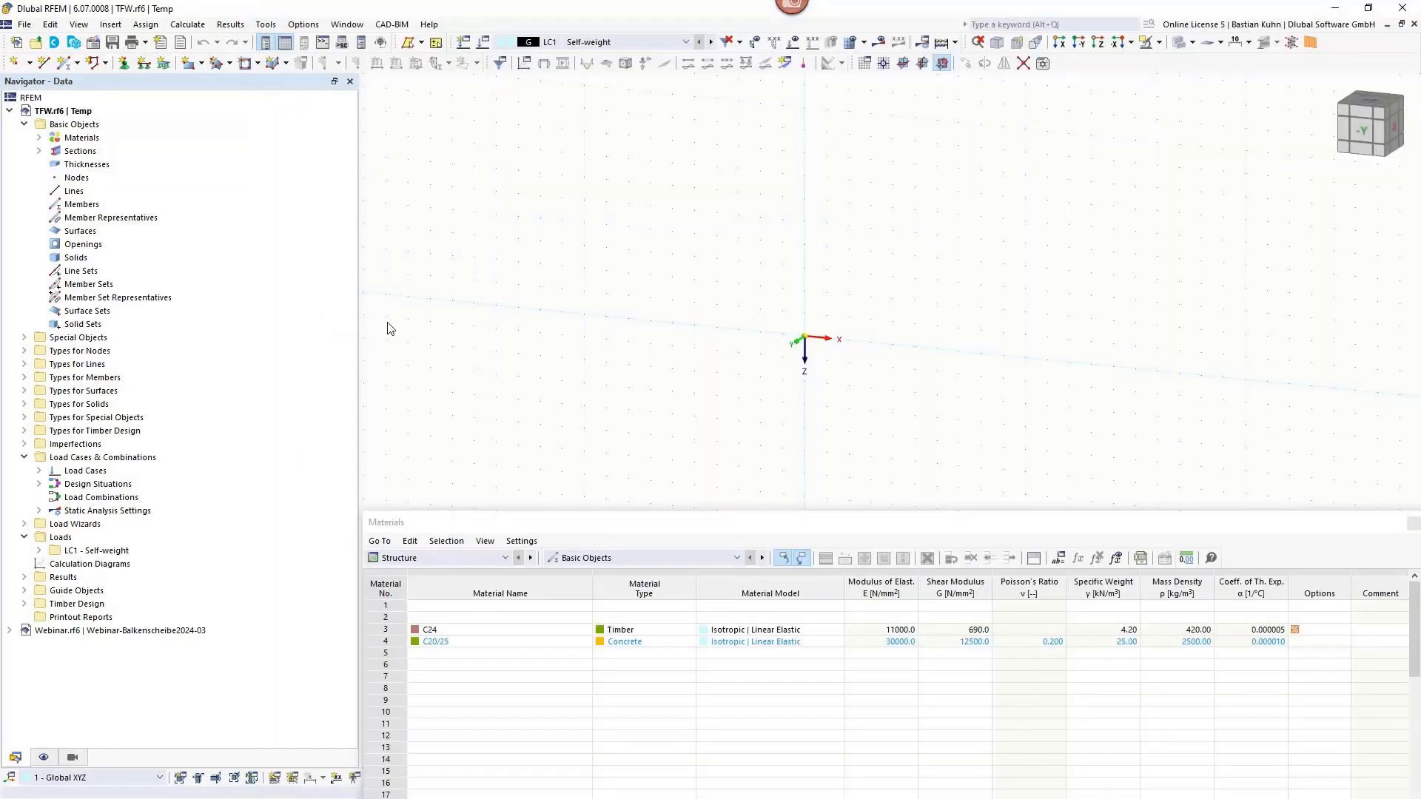
click(93, 46)
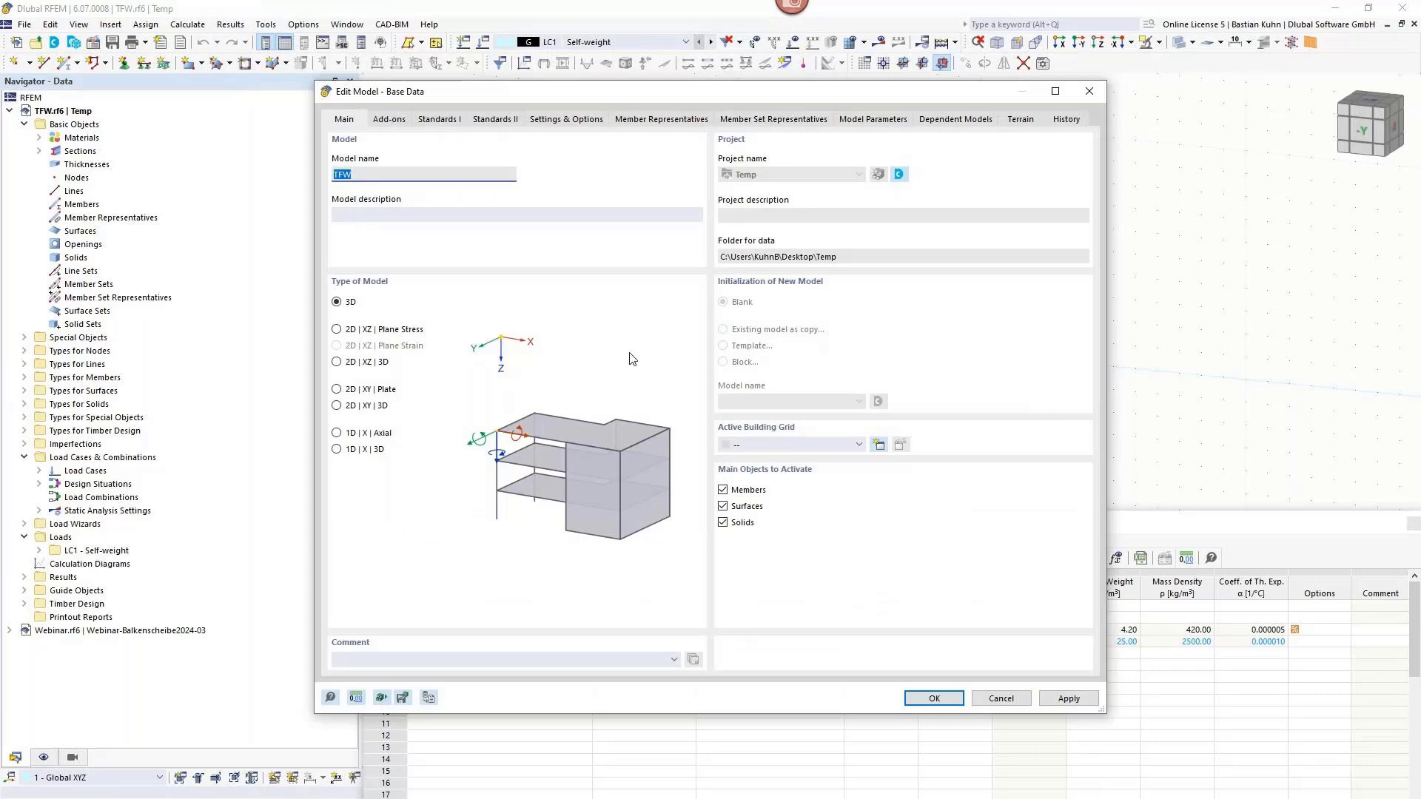
click(376, 177)
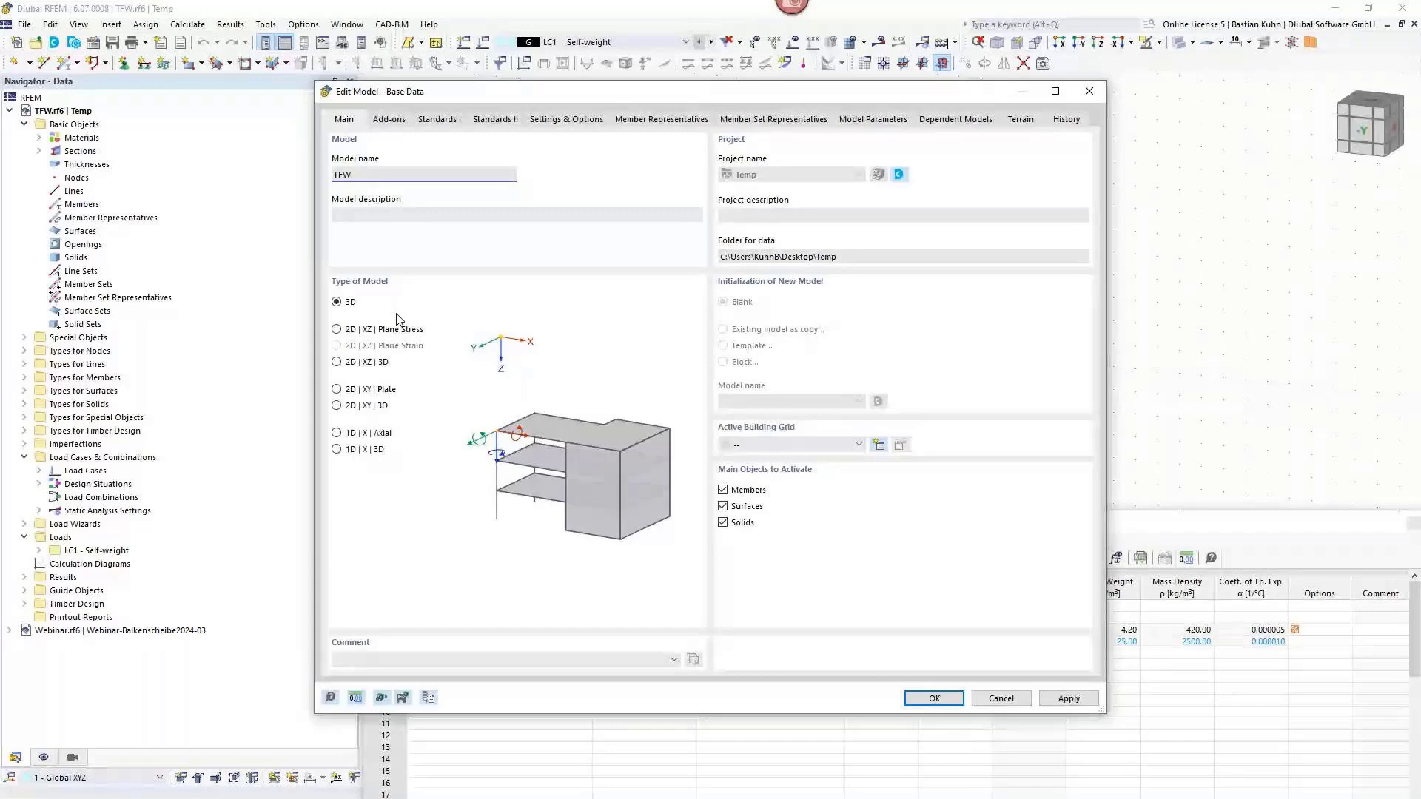
click(389, 120)
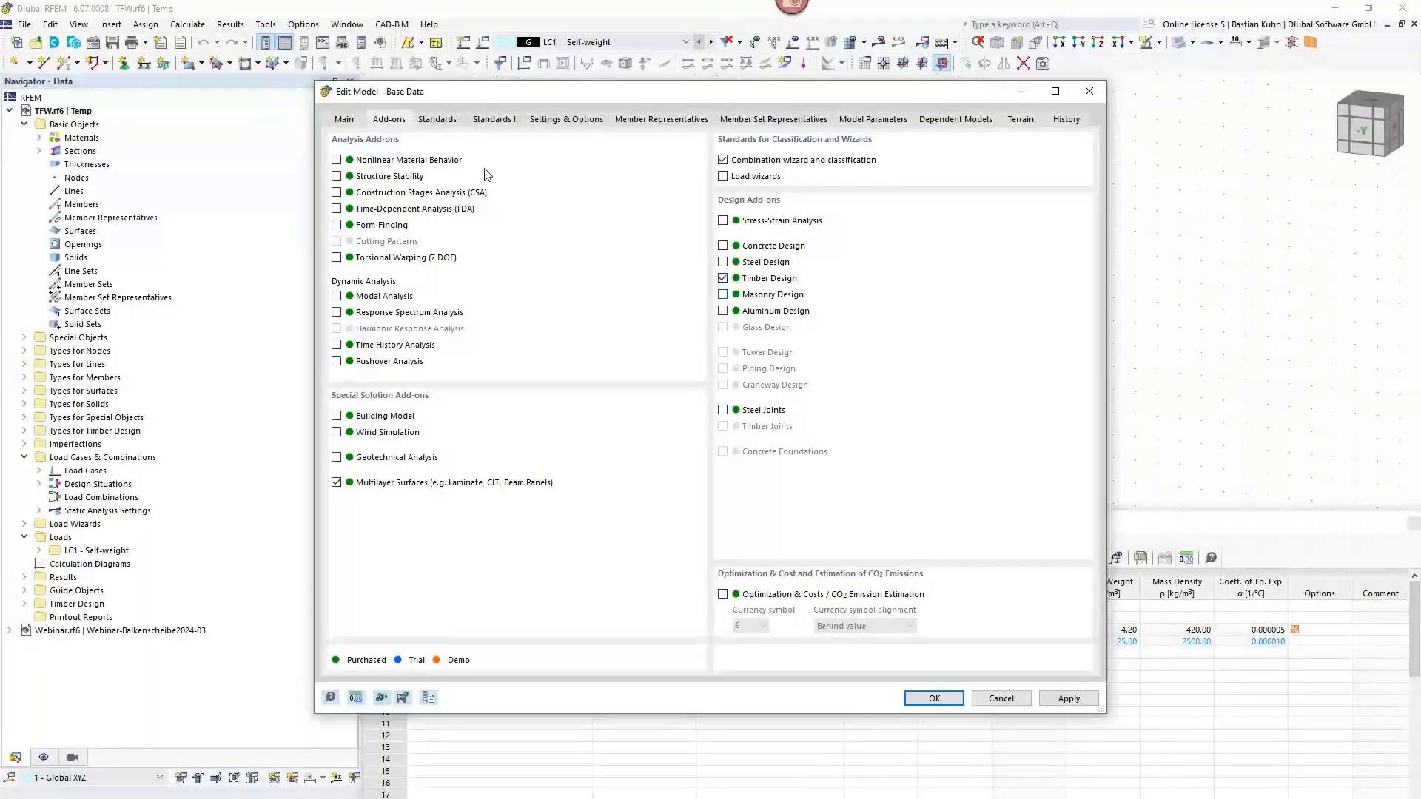
Review the available standards and national annexes for load combinations and timber design, and close the base data without changes.
click(447, 120)
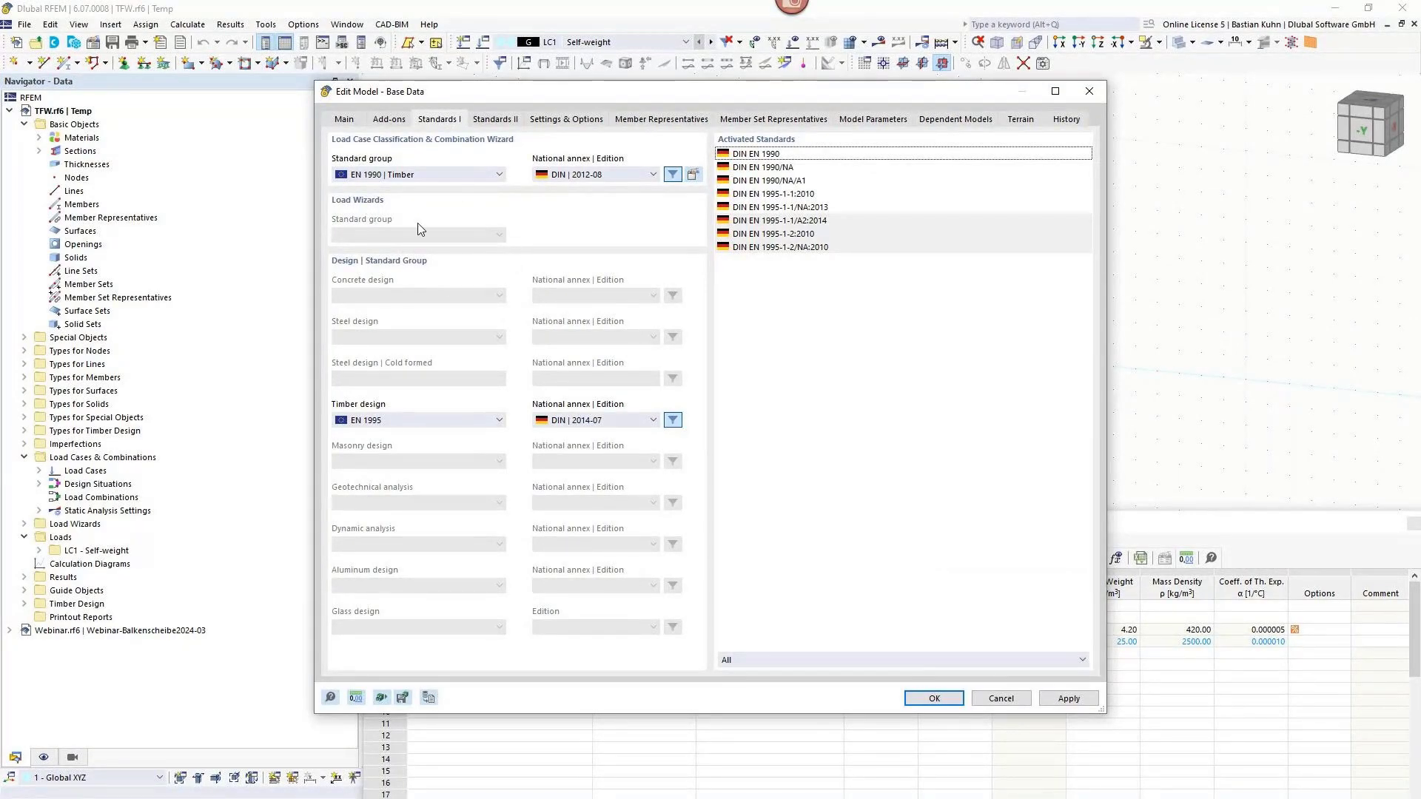
click(442, 174)
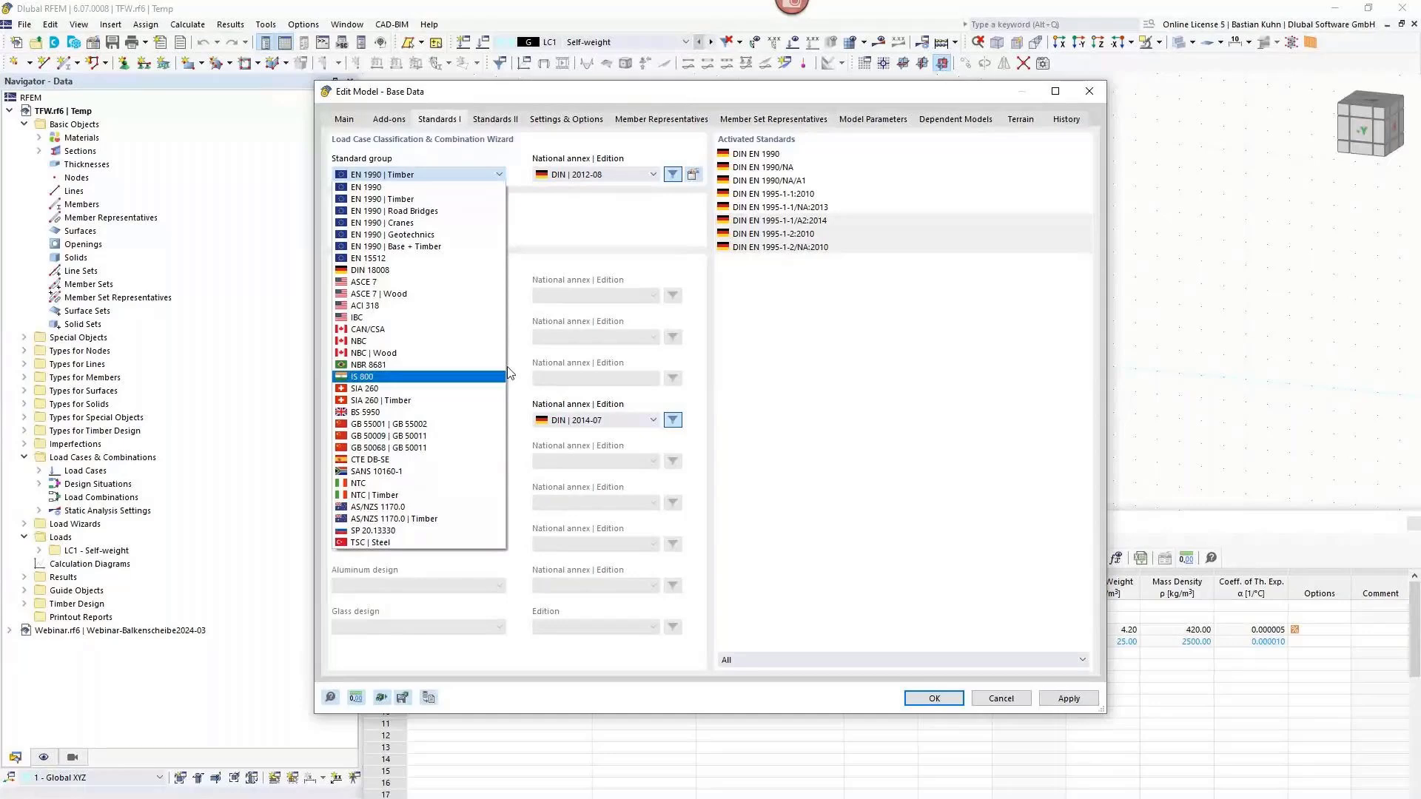
click(487, 419)
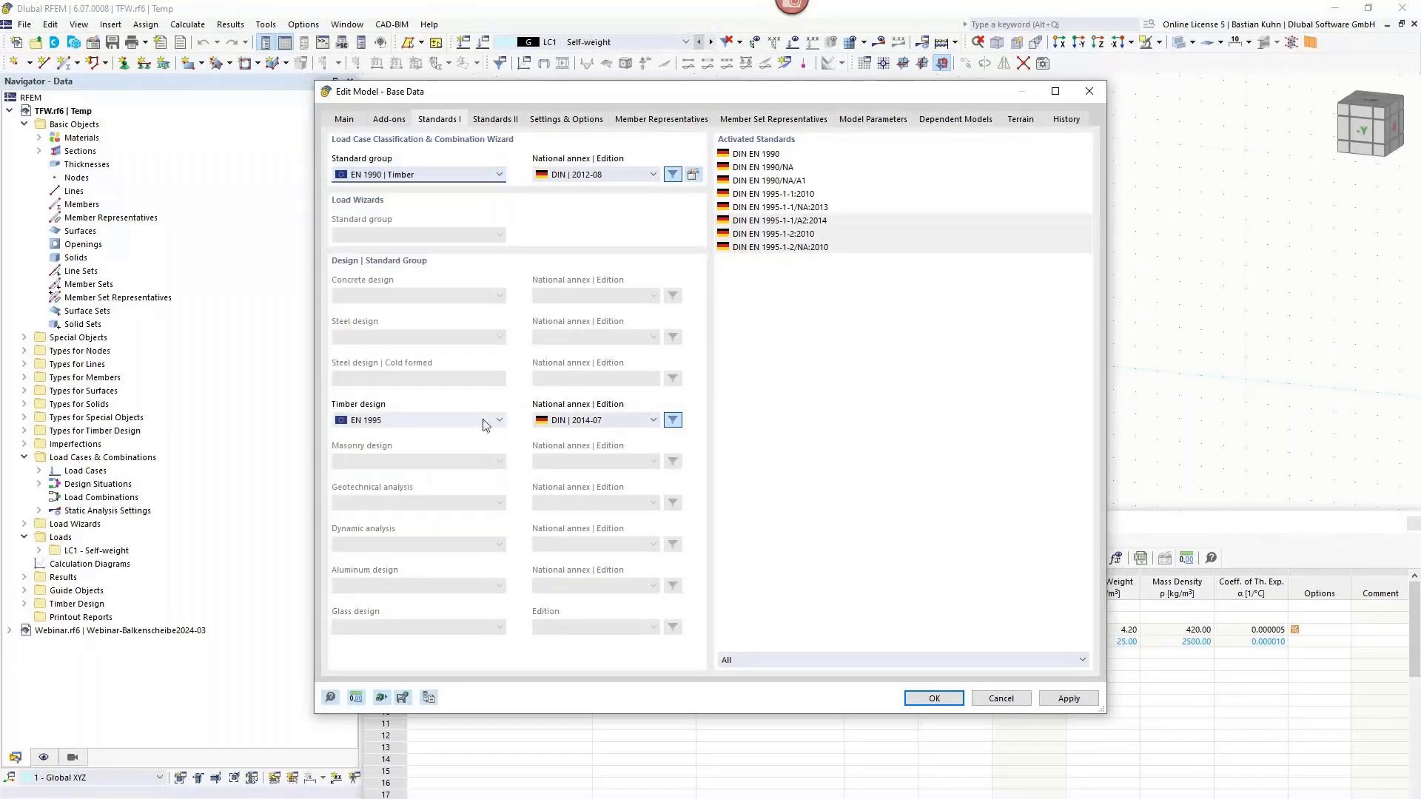
click(483, 420)
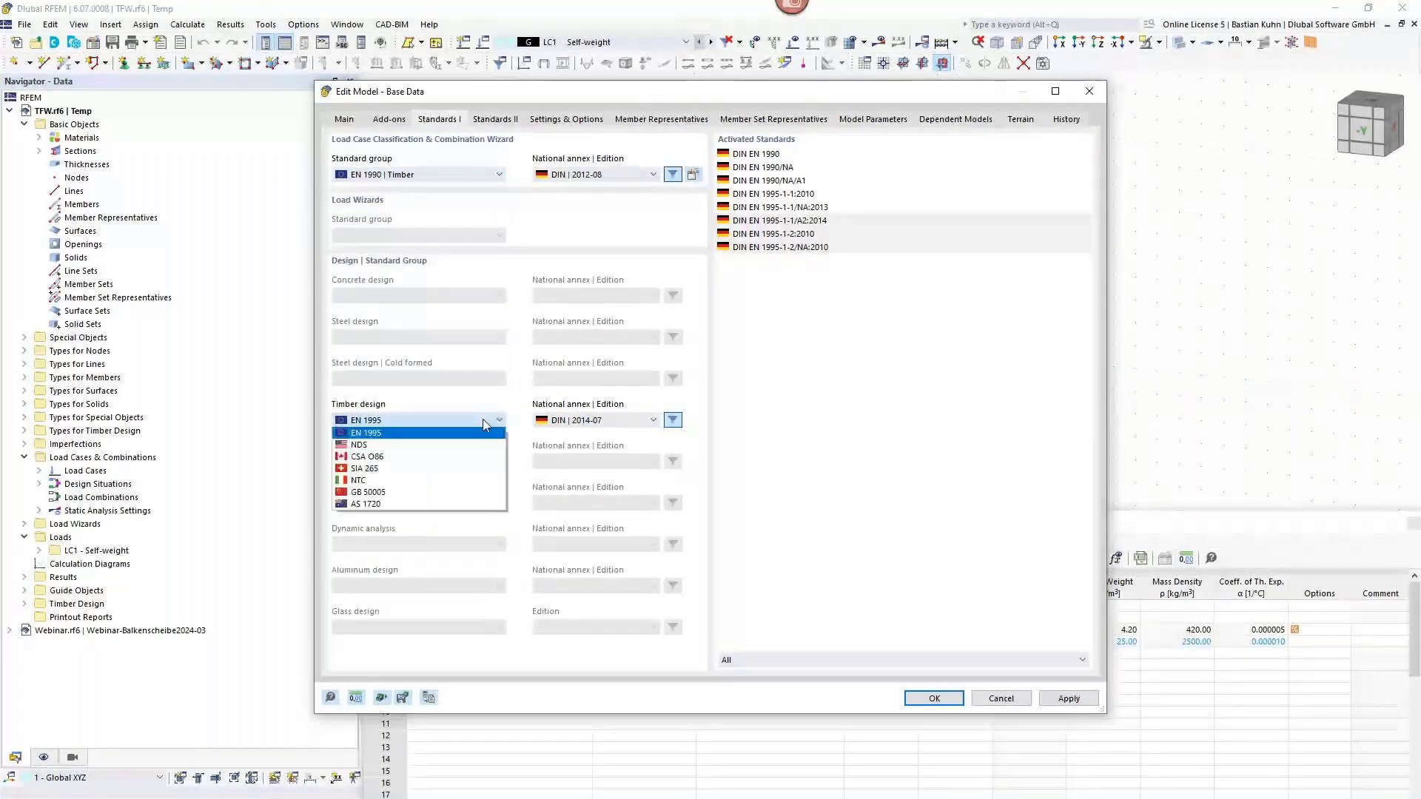
click(585, 419)
click(592, 420)
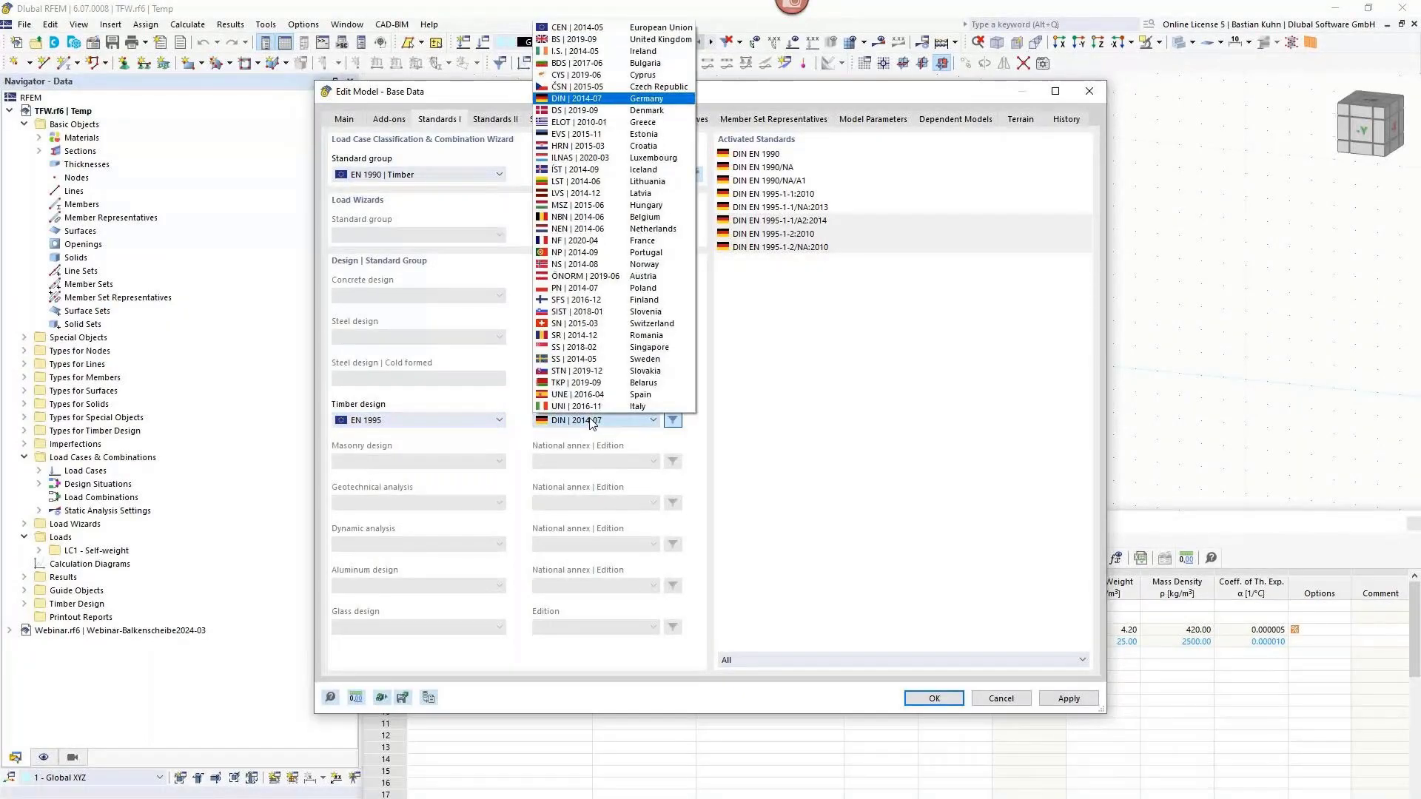
click(576, 420)
click(482, 420)
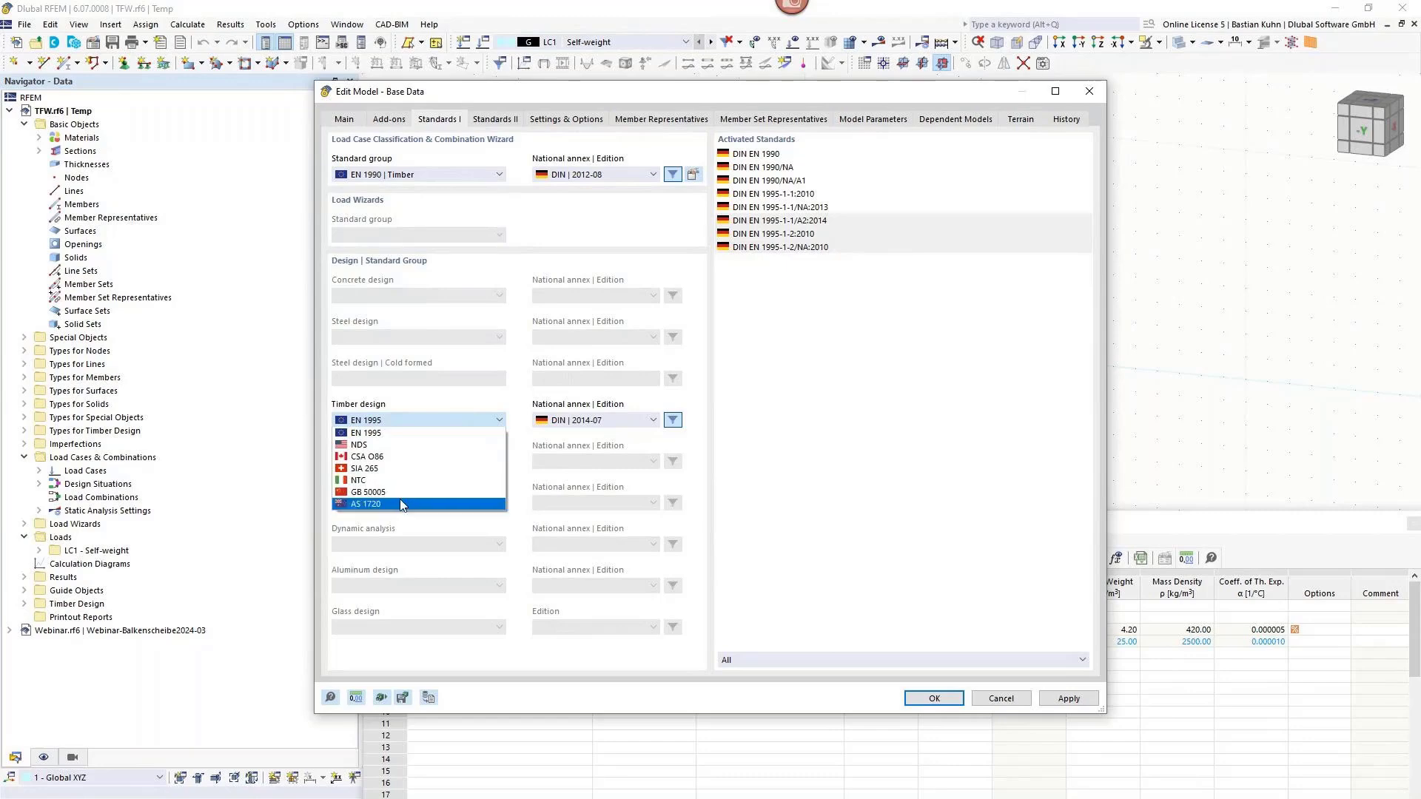
click(447, 433)
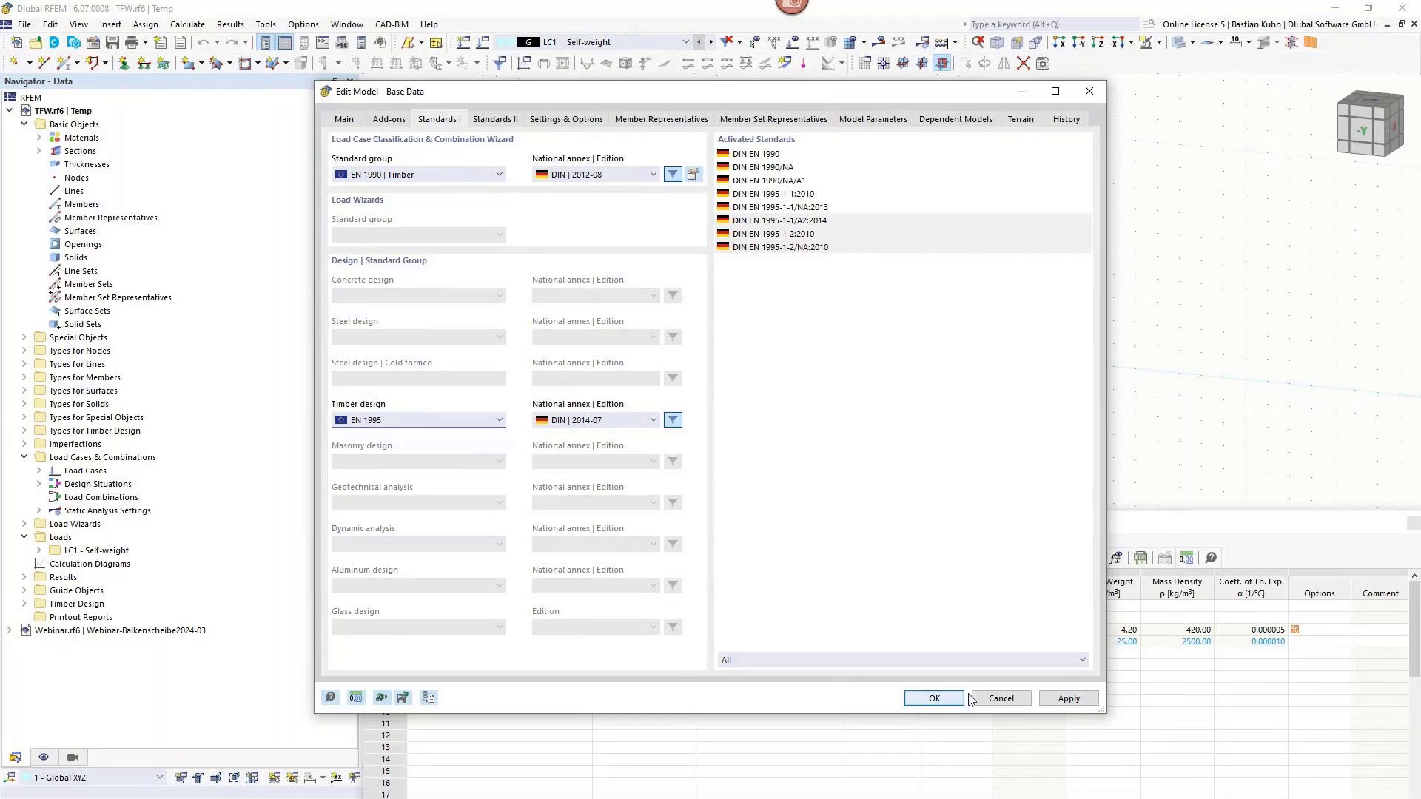
click(999, 699)
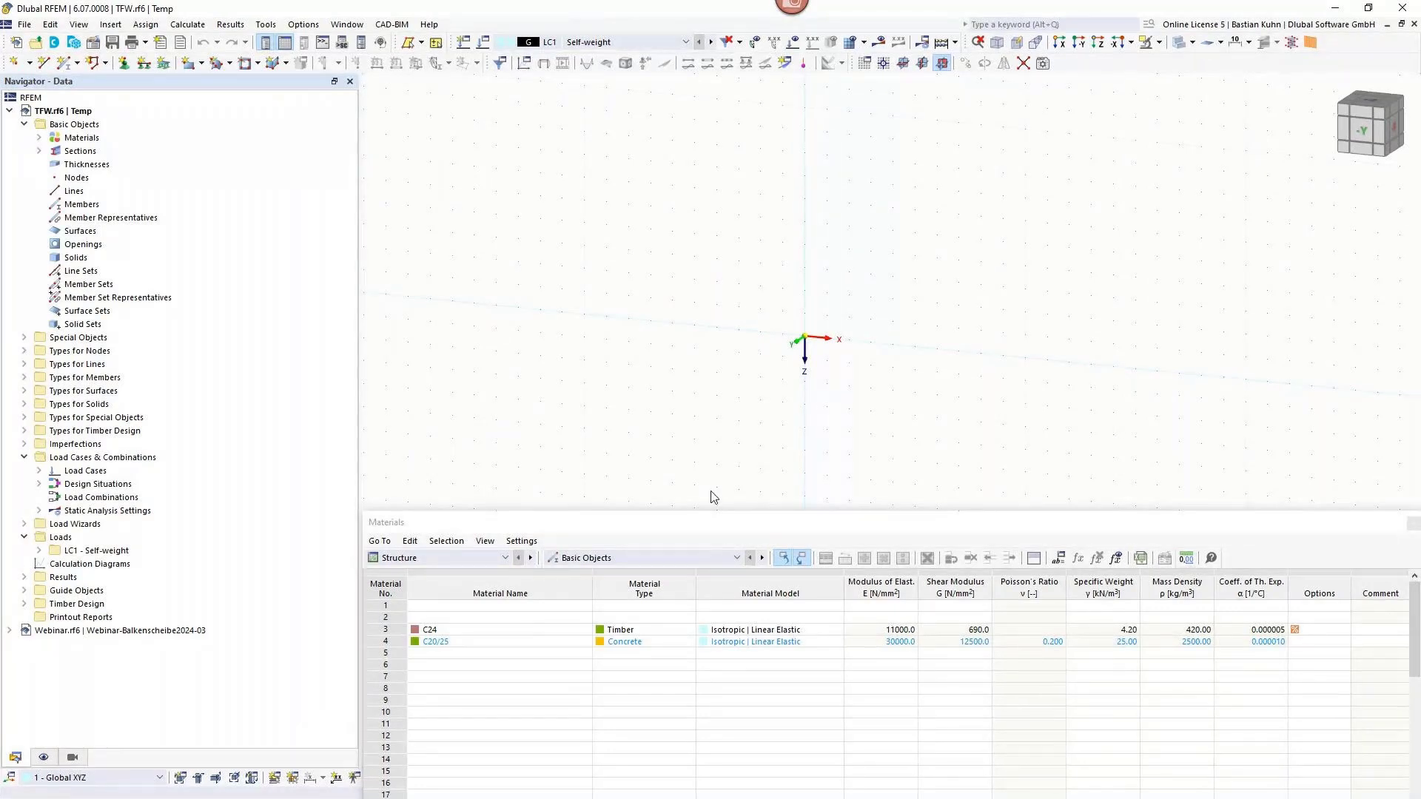
Create a uniform 200 mm thickness with C20/25 concrete for a new rectangular surface.
click(189, 63)
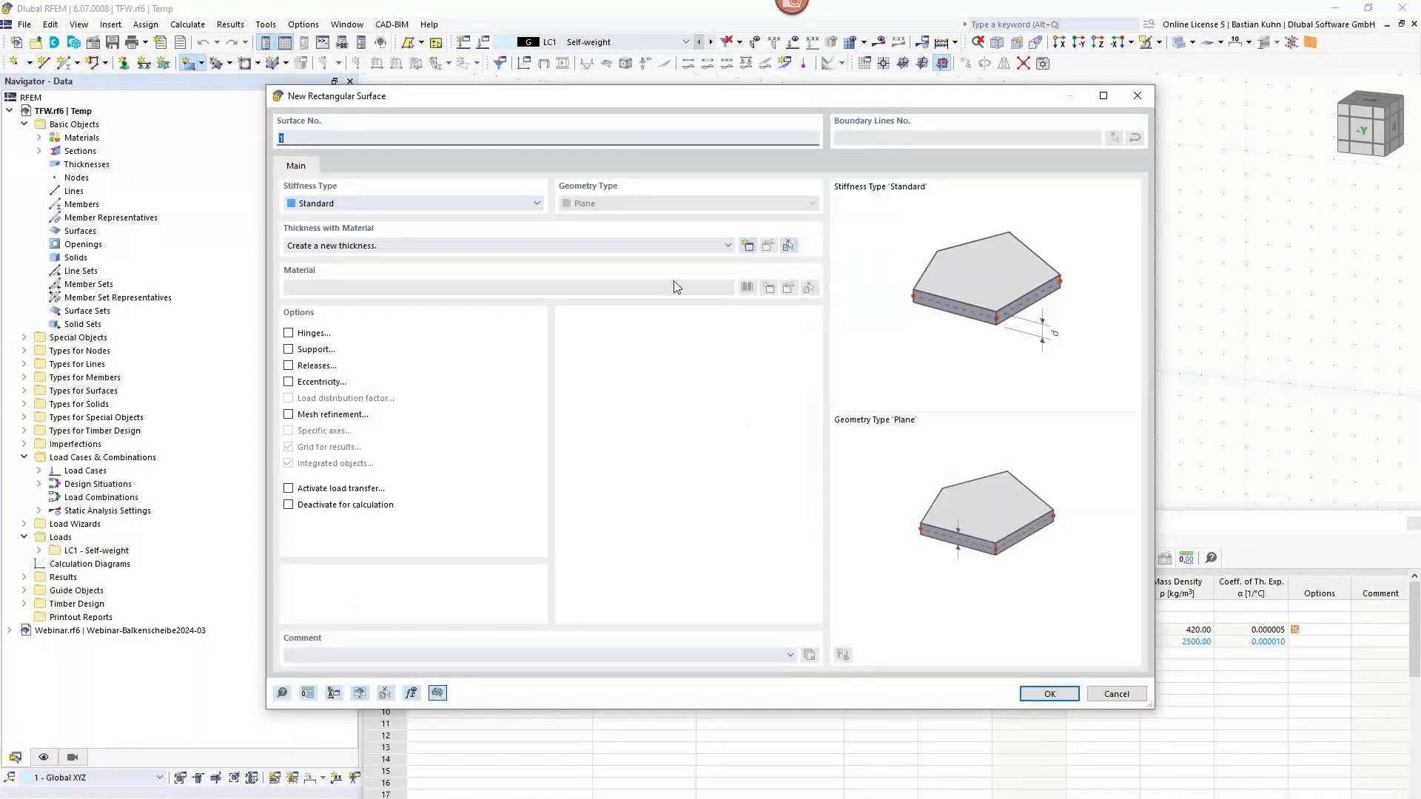
click(709, 251)
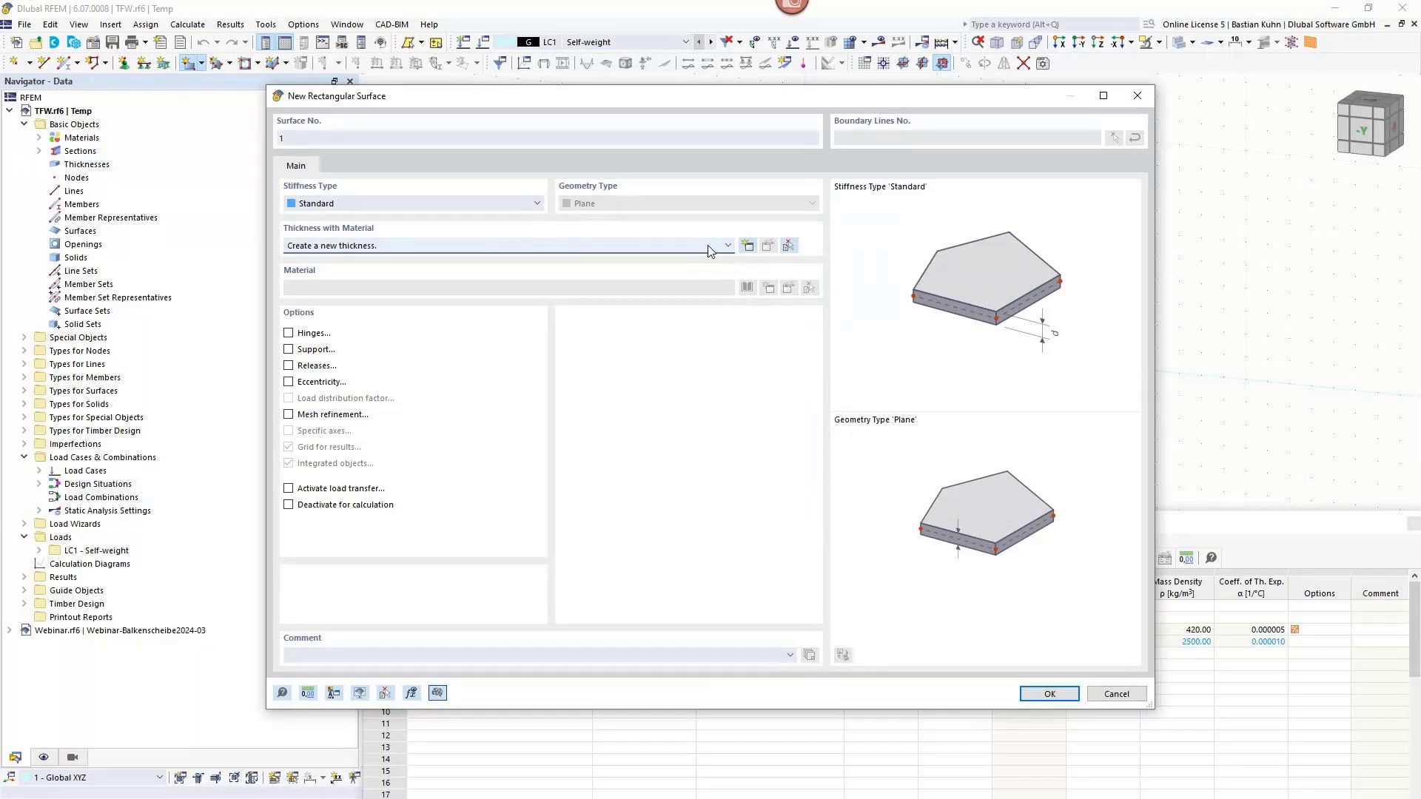
click(709, 250)
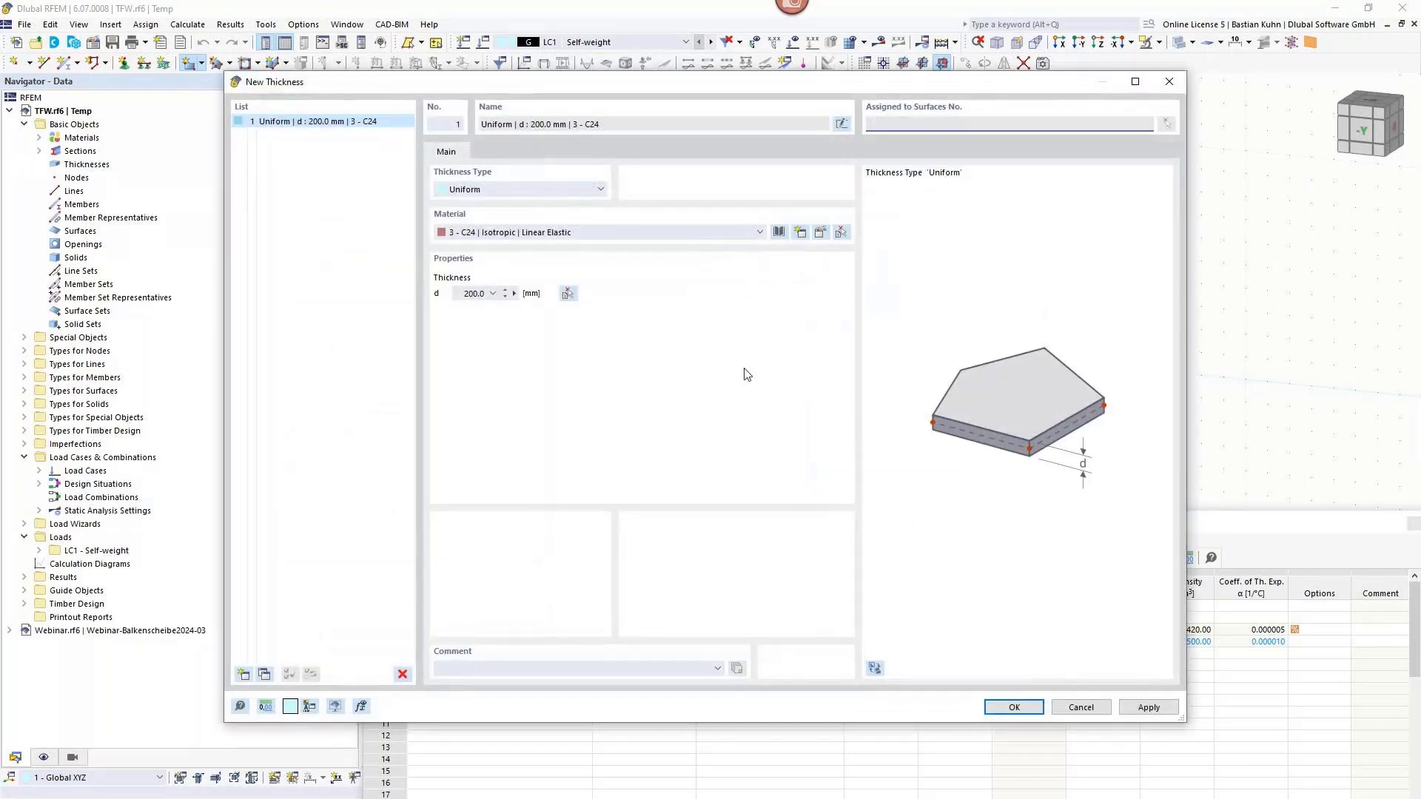
click(671, 237)
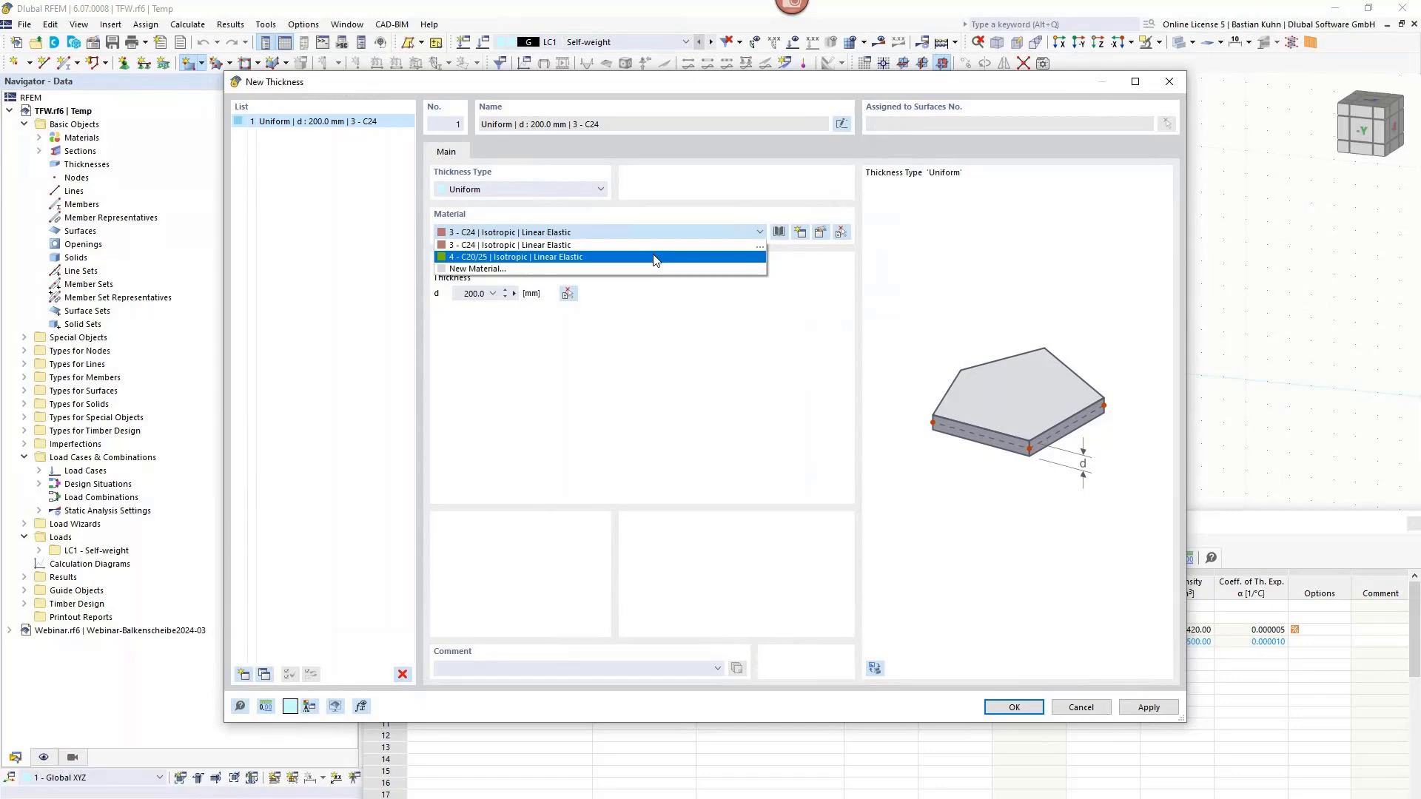
click(655, 260)
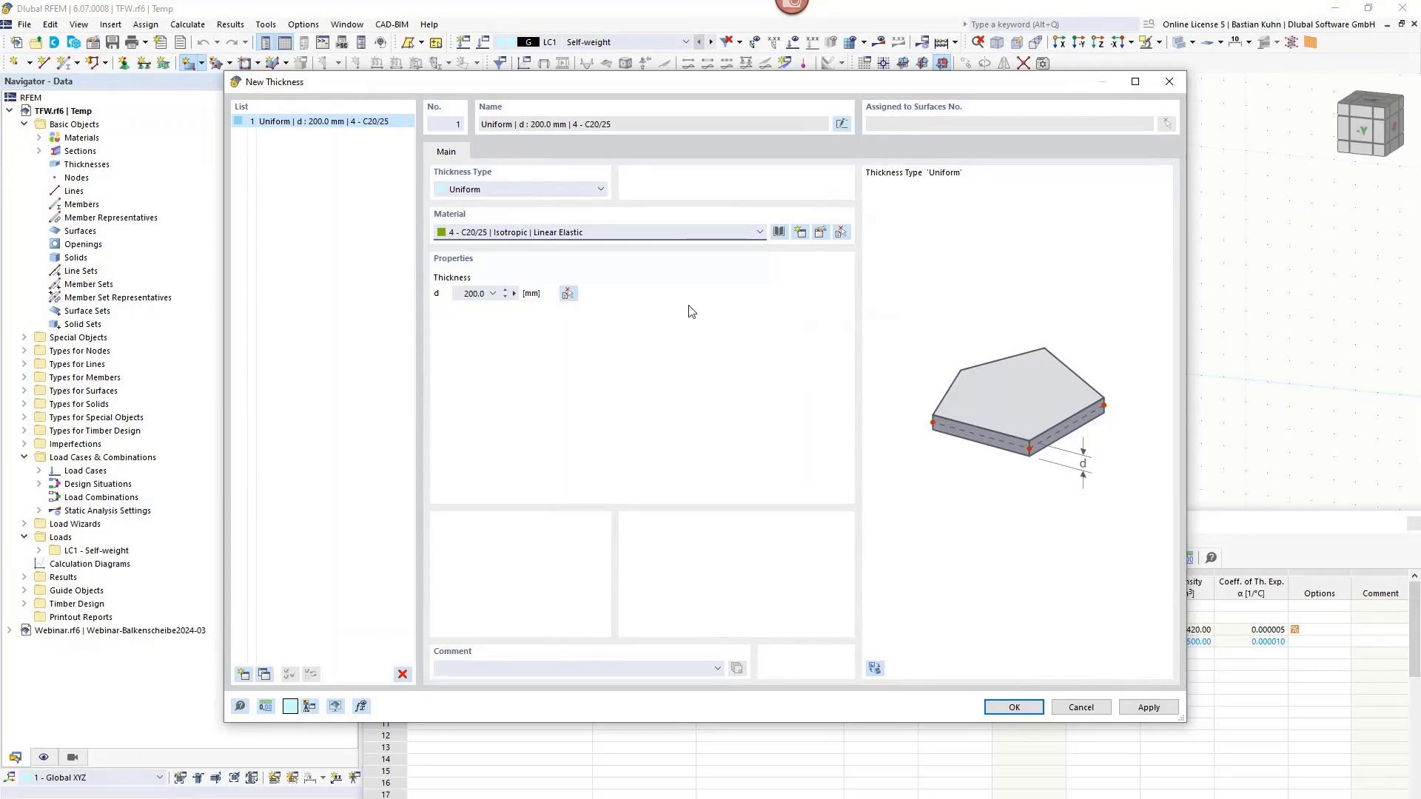
click(1014, 707)
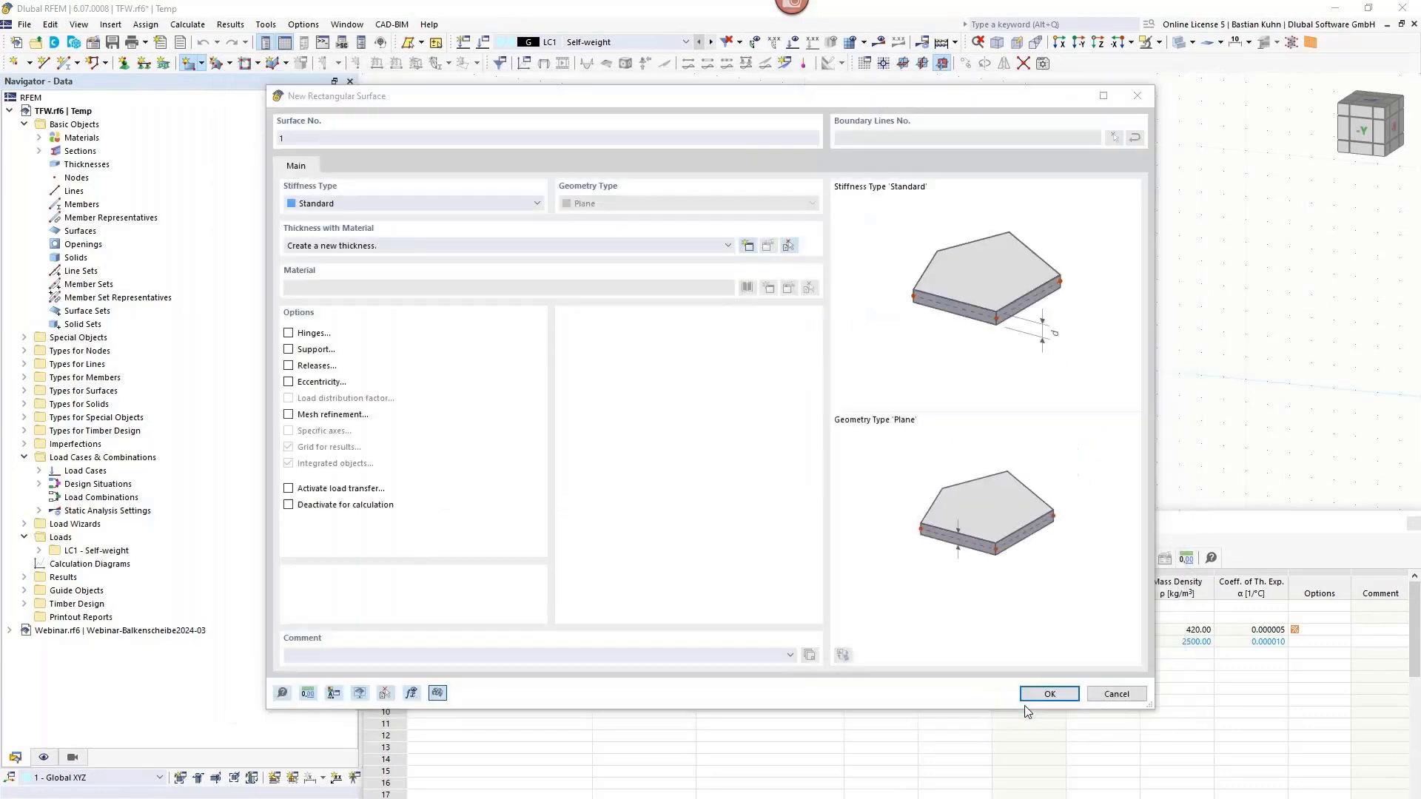
Draw the rectangular surface in the XZ plane from the origin to X 3.000 m, Z -3.000 m.
click(1048, 693)
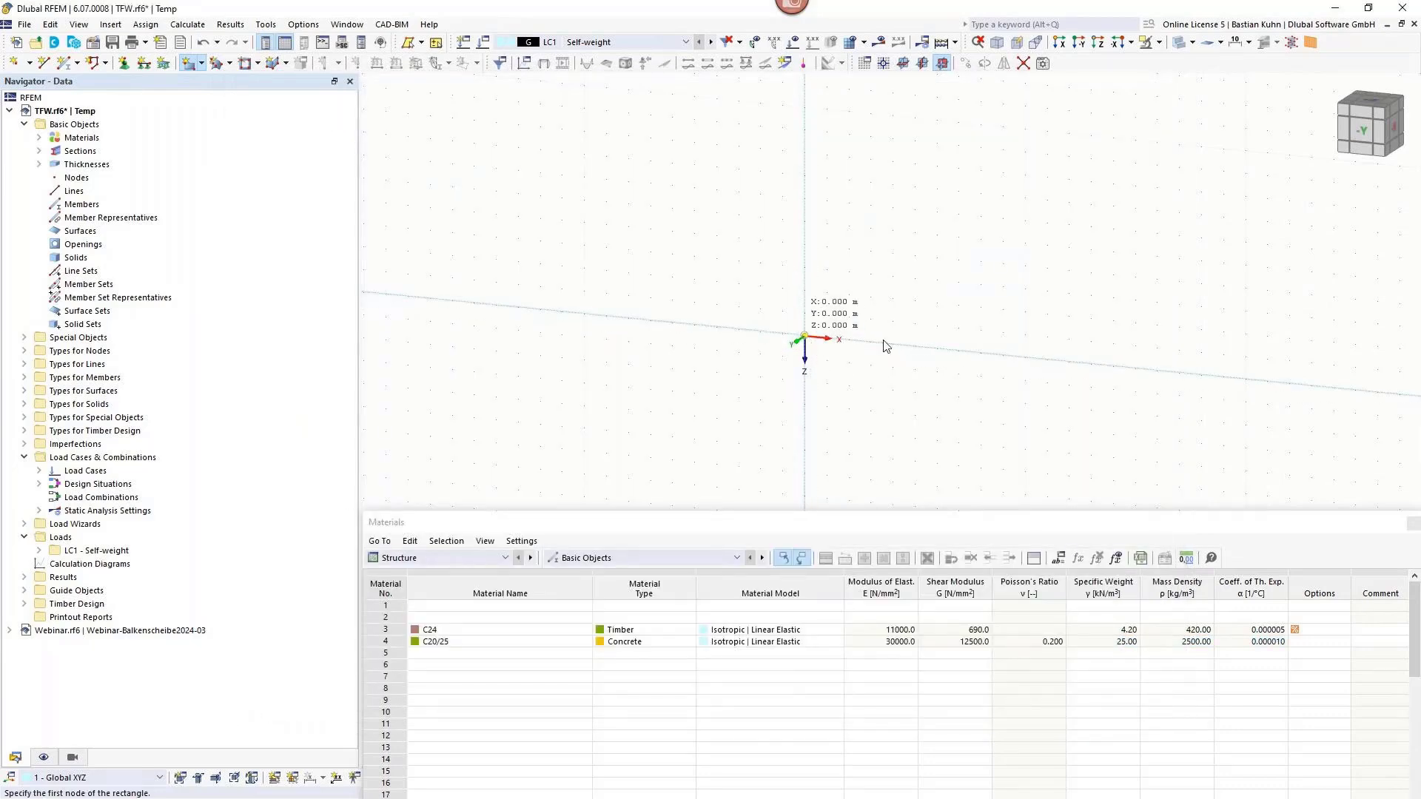
click(805, 337)
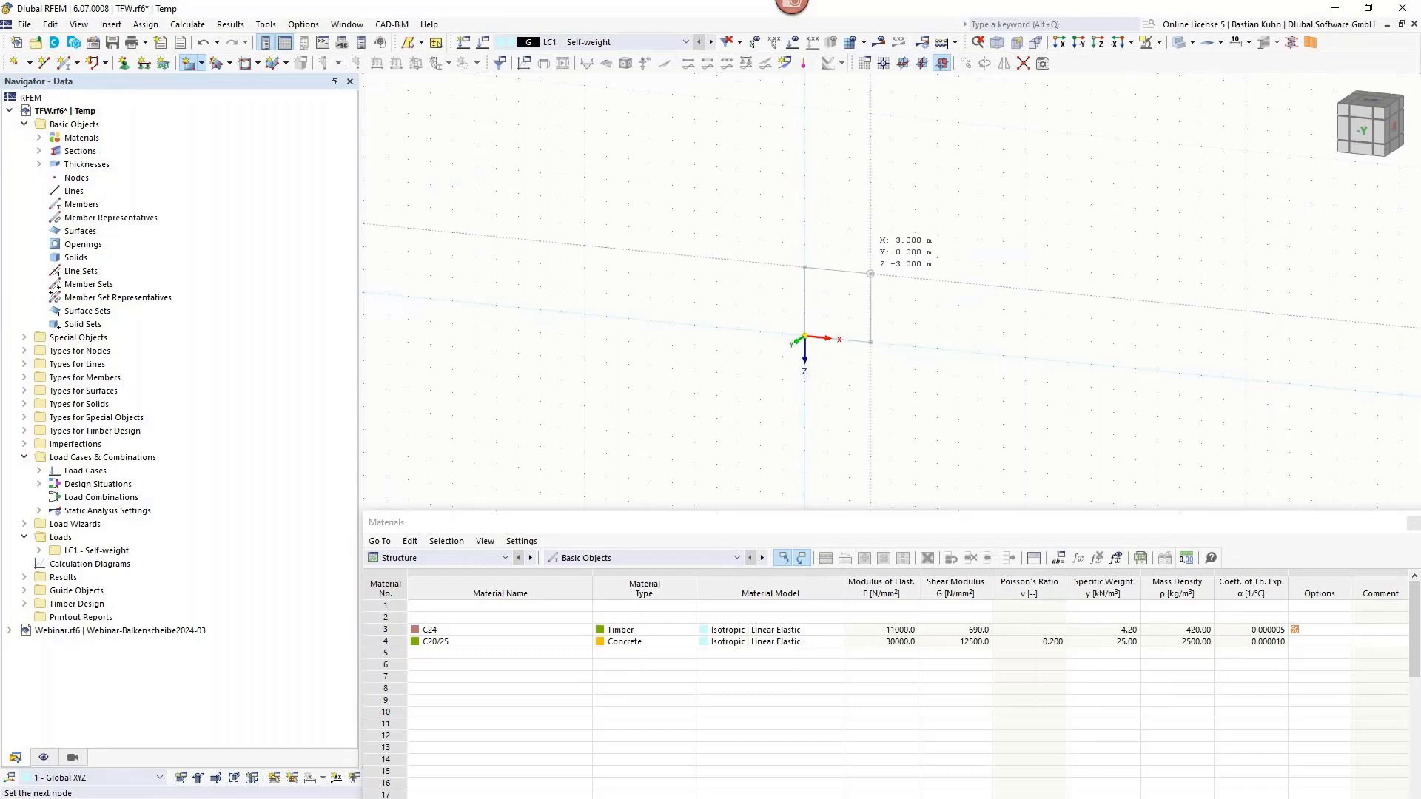
click(871, 273)
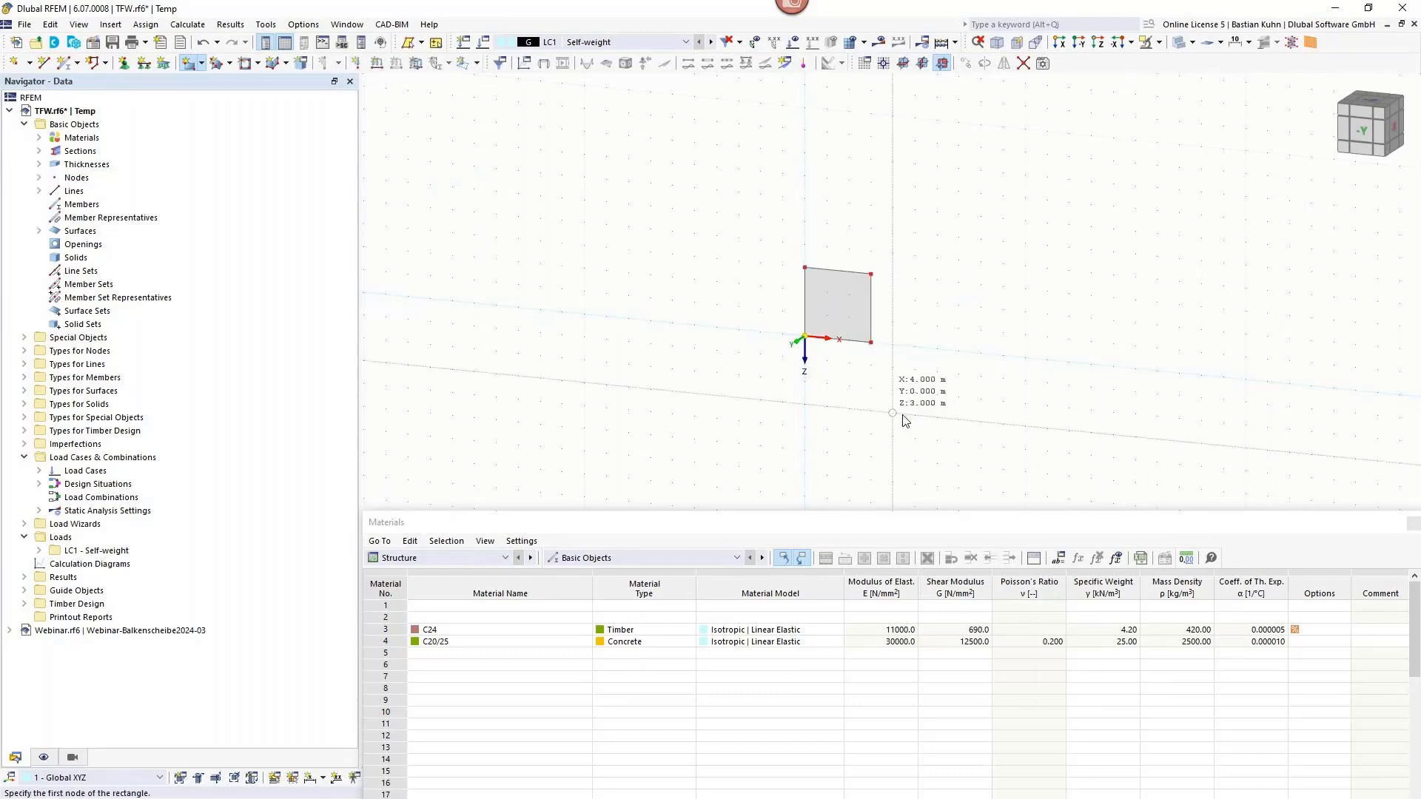
key(Escape)
Set the X coordinate of the surface's two nodes farthest from the origin along X to 2.56 m.
drag(906, 386, 838, 246)
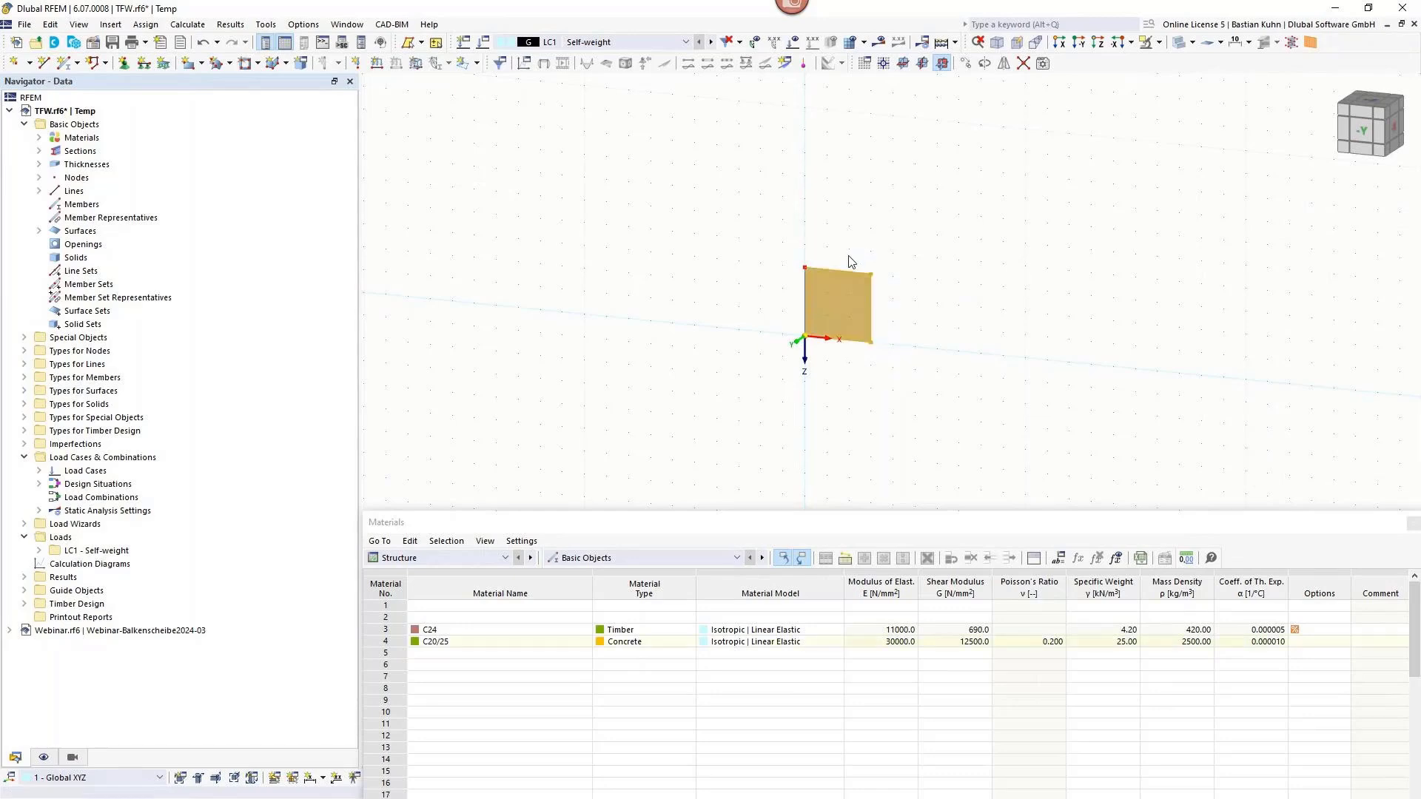
right_click(871, 279)
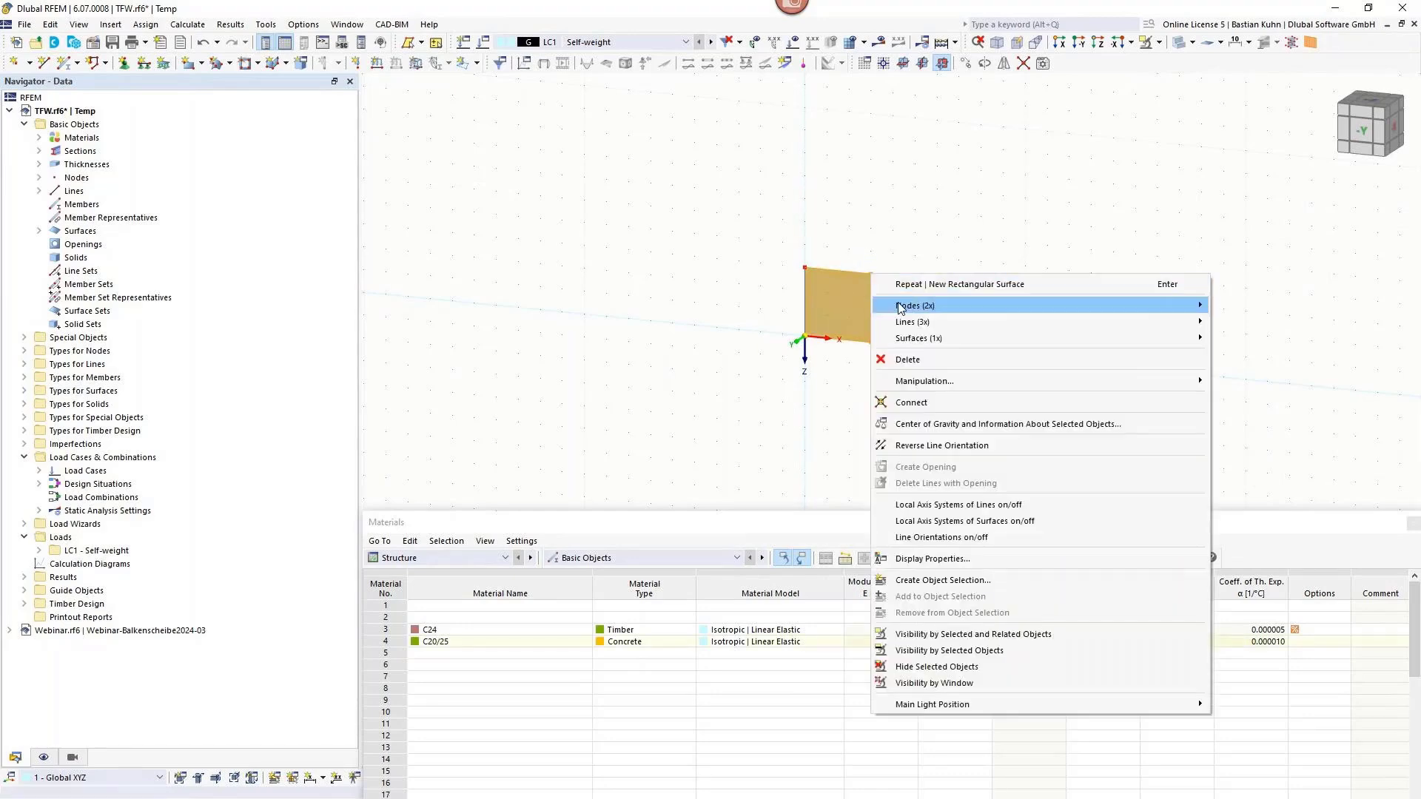
mouse_move(1056, 304)
click(1229, 309)
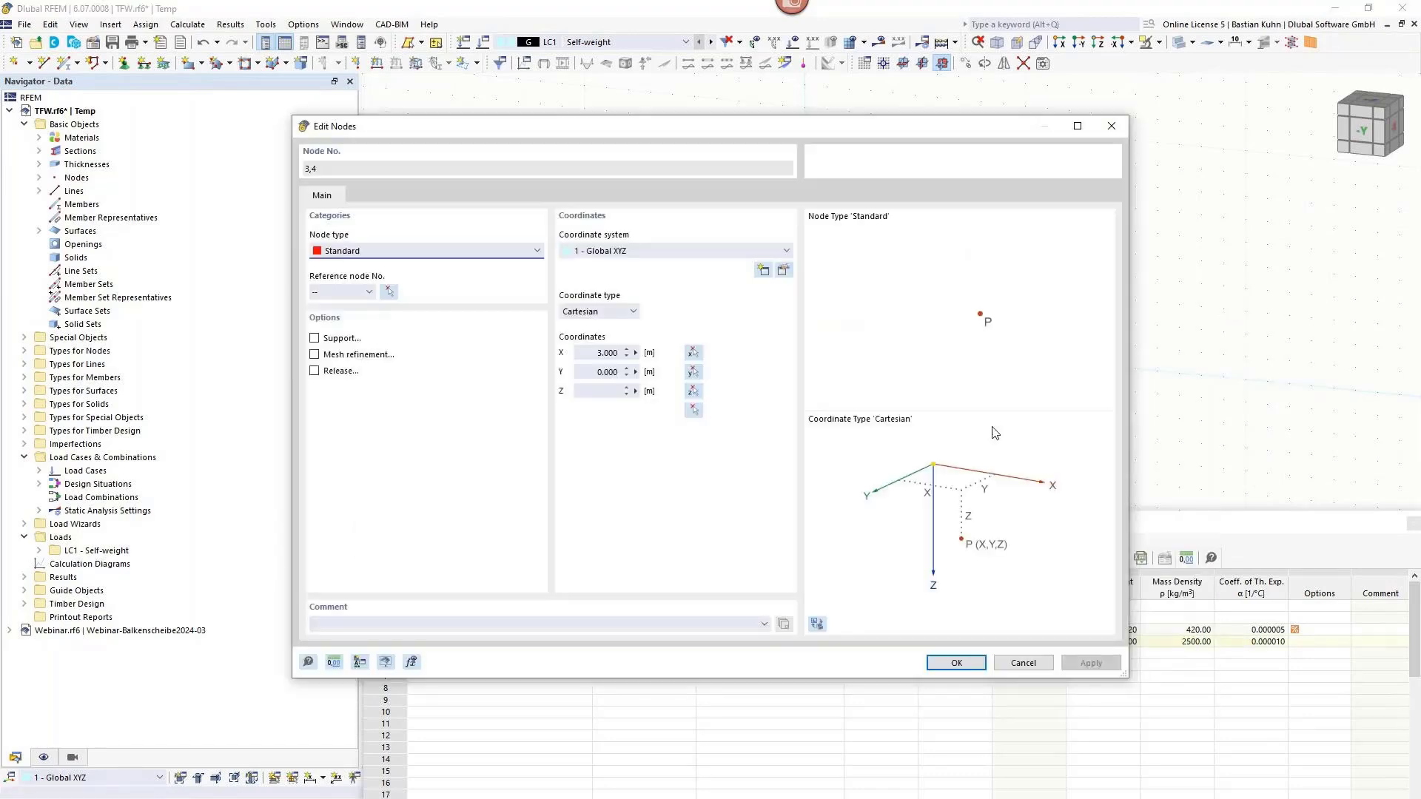
drag(580, 354, 670, 361)
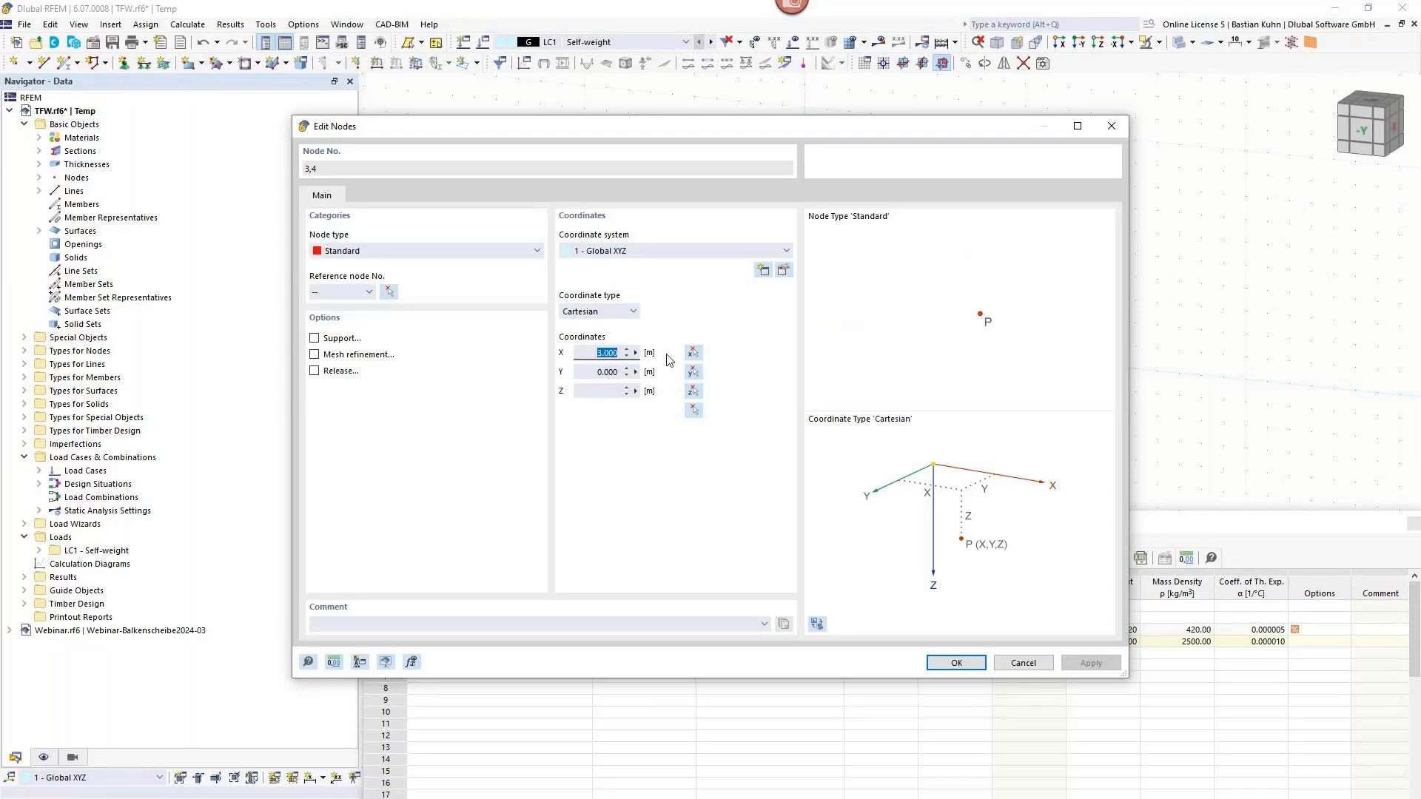
text(2,56)
click(948, 668)
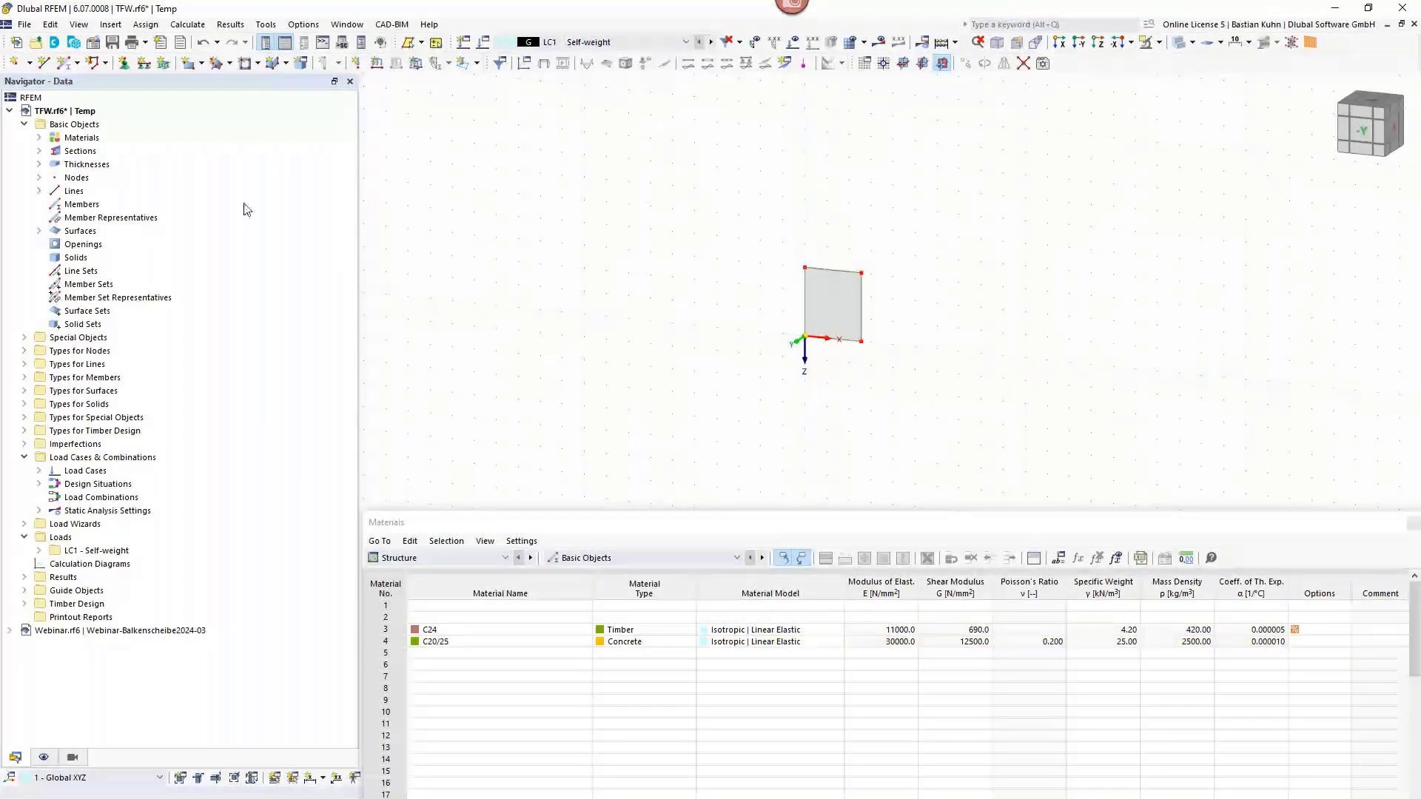
Dock the Materials table and add a linear dimension to the wall's bottom edge, offset below it in the wall's plane.
click(545, 527)
double_click(543, 524)
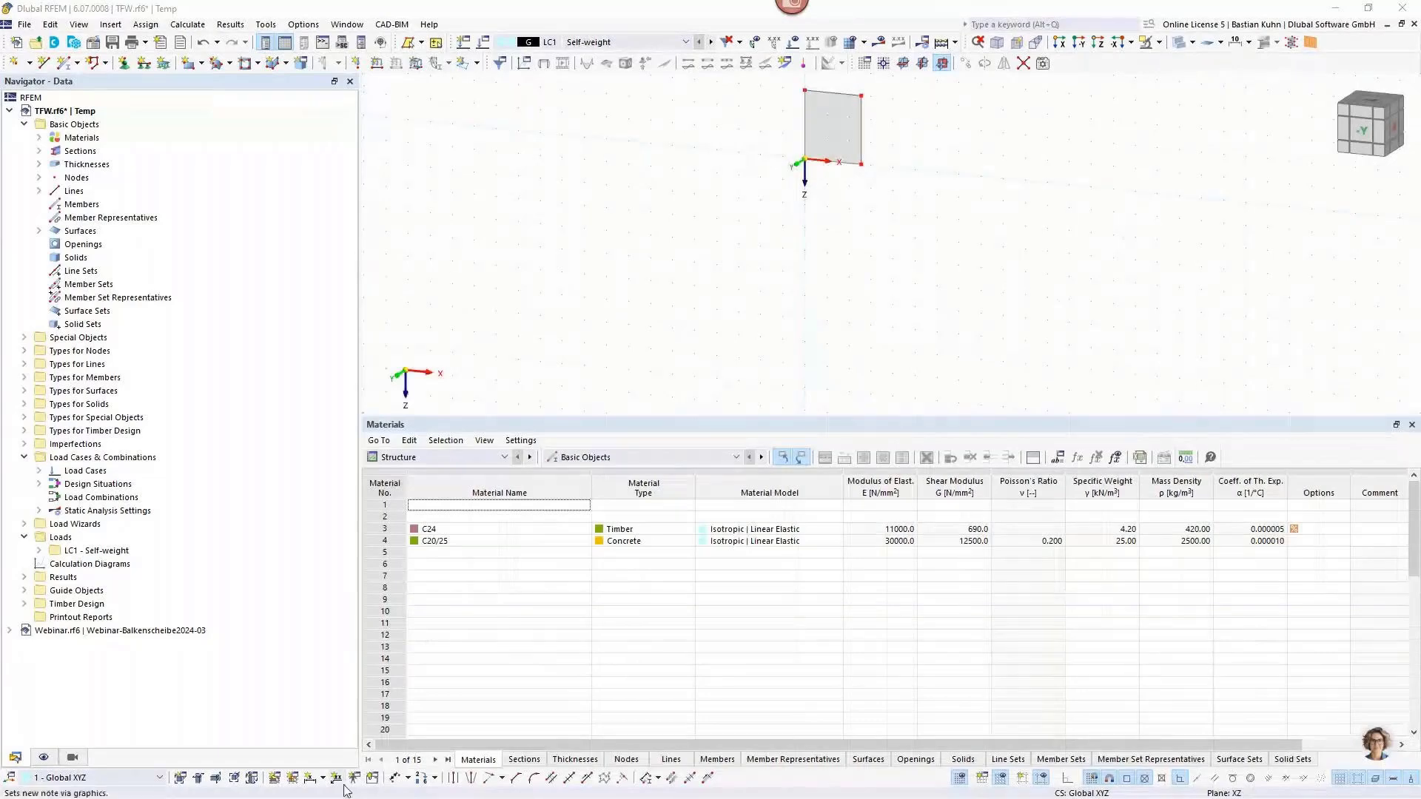
click(309, 783)
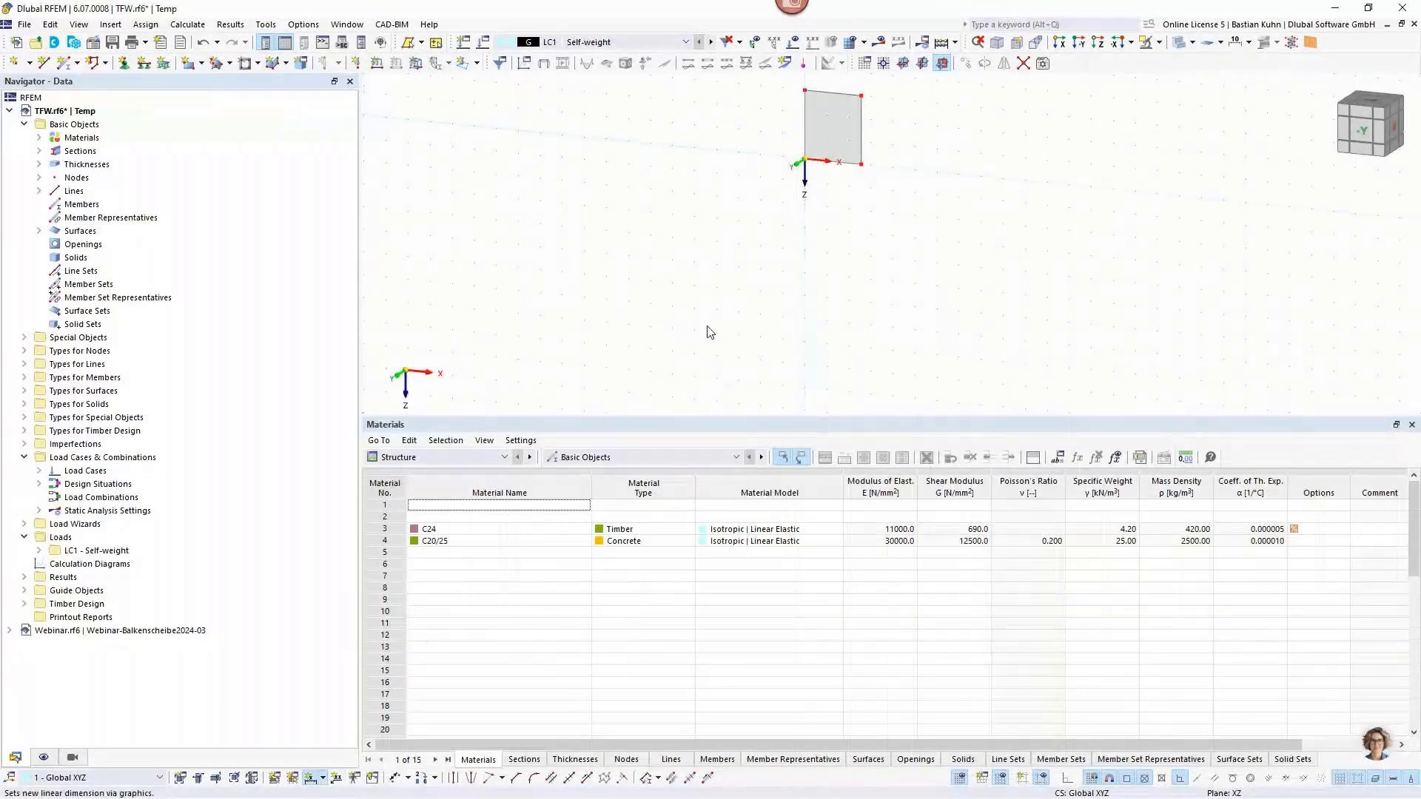
click(805, 160)
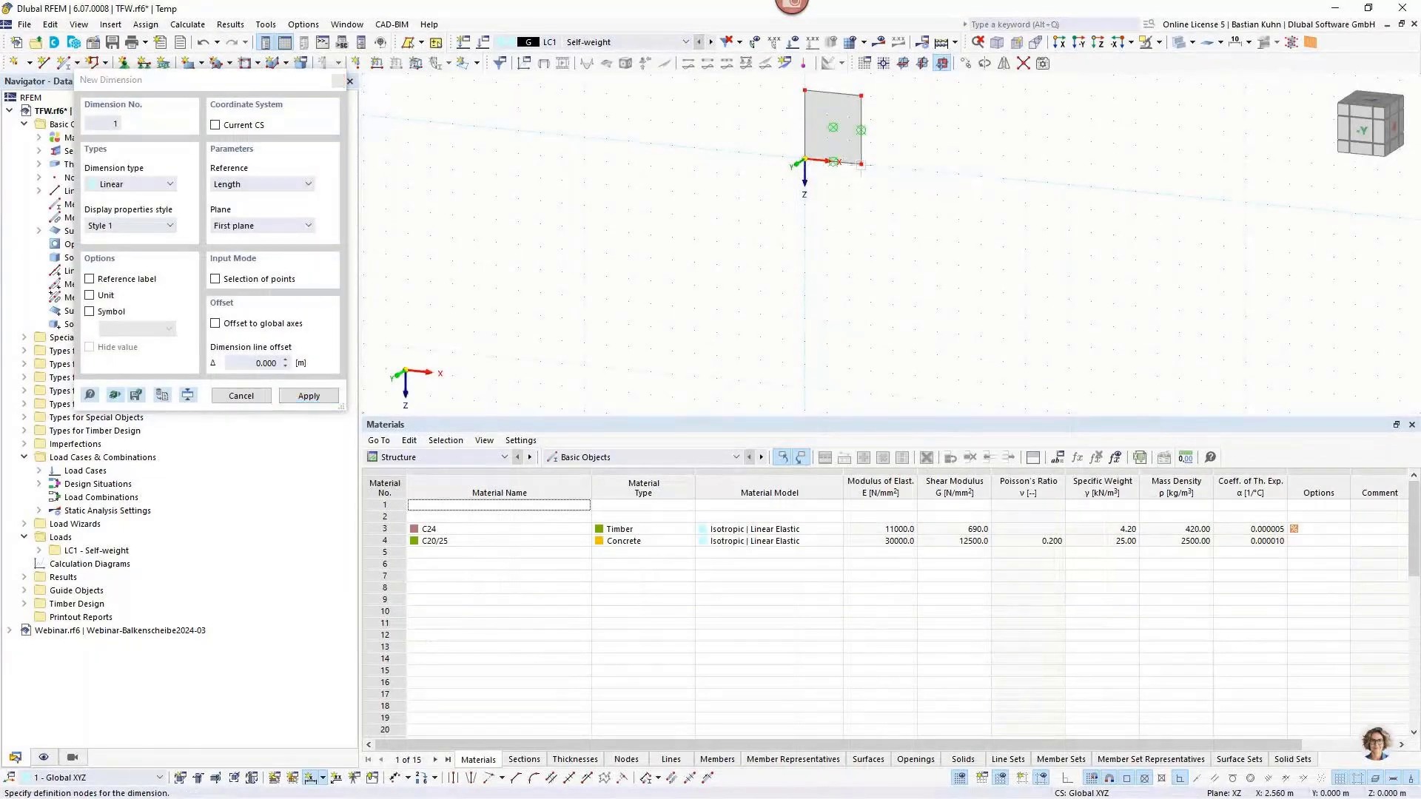
click(263, 225)
click(244, 250)
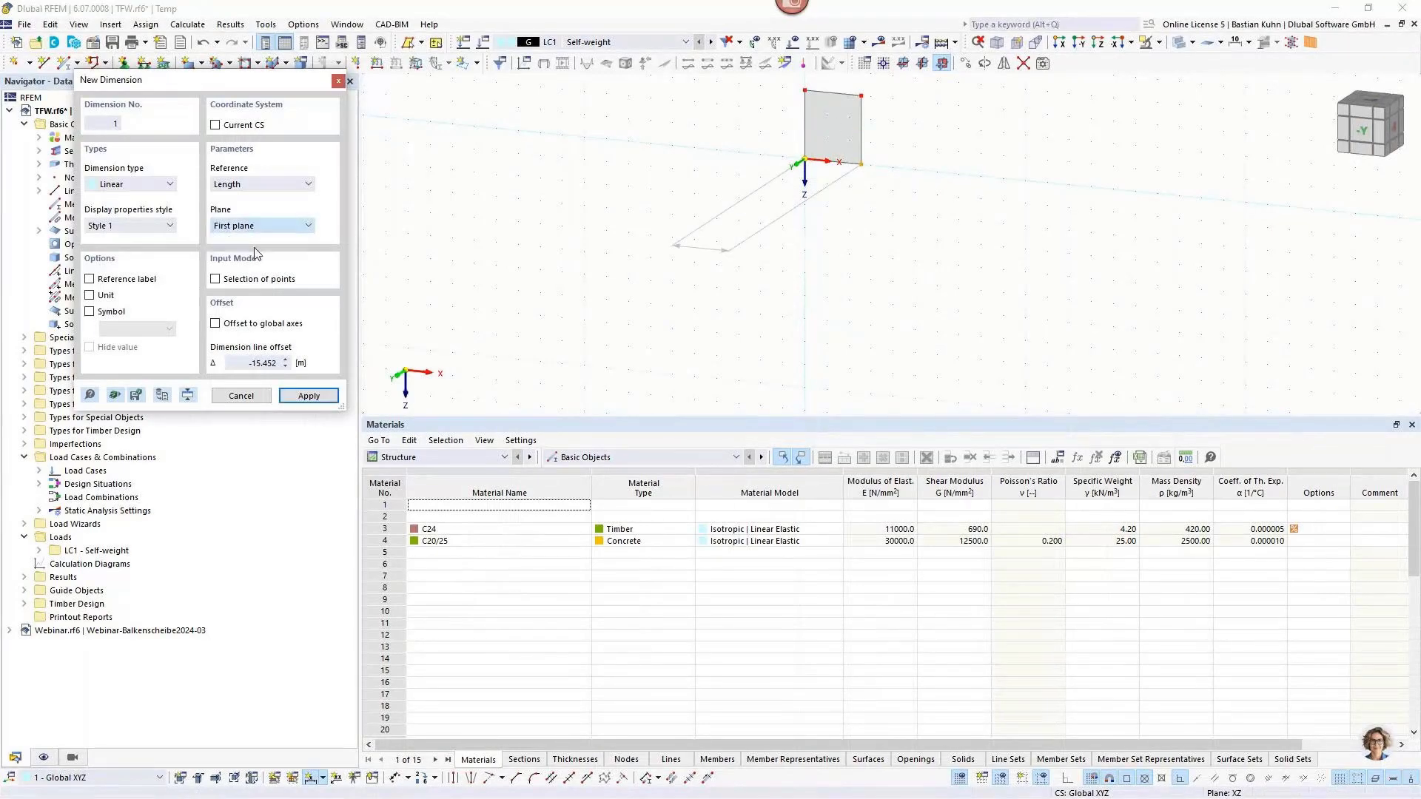
click(818, 208)
scroll(822, 198, up, 2)
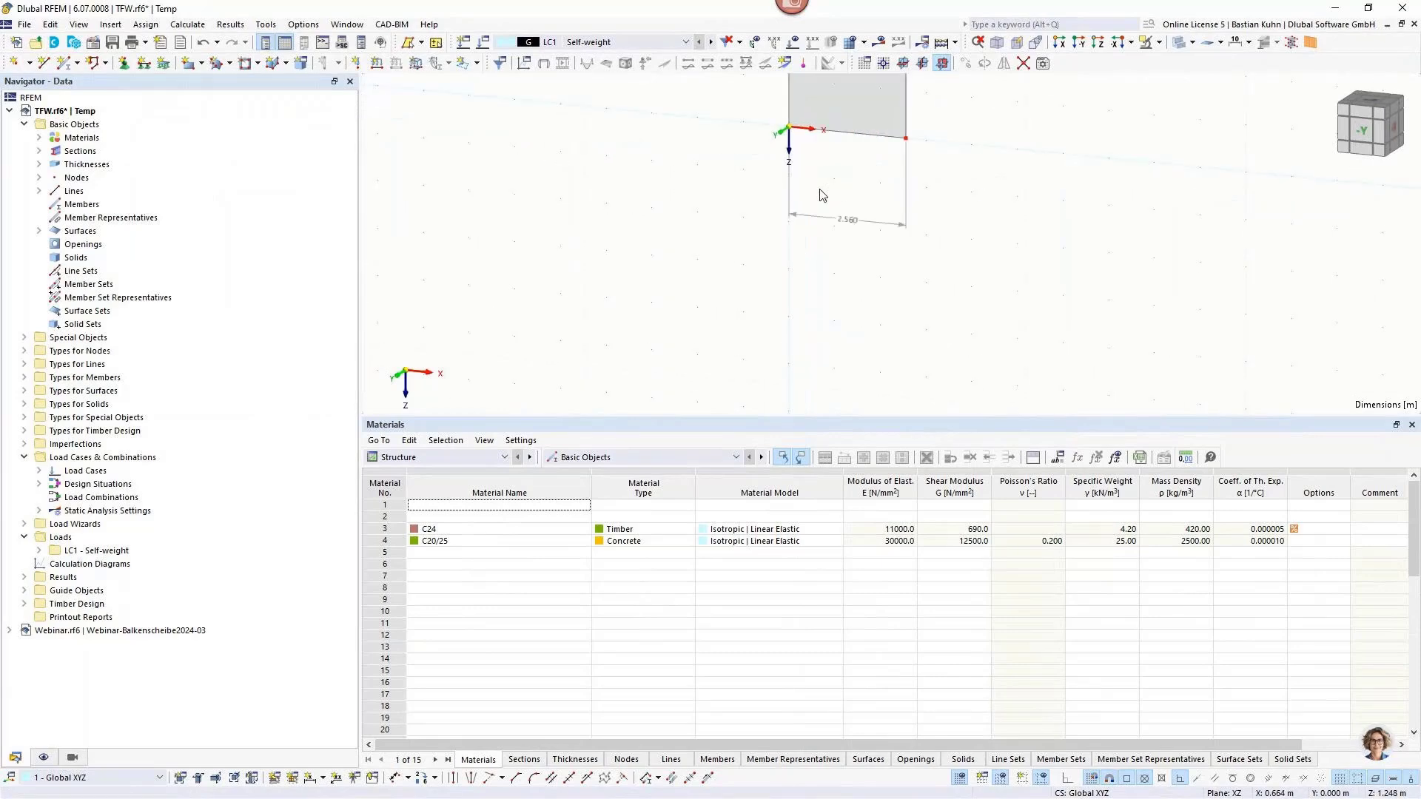
ctrl+middle_drag(842, 196, 748, 291)
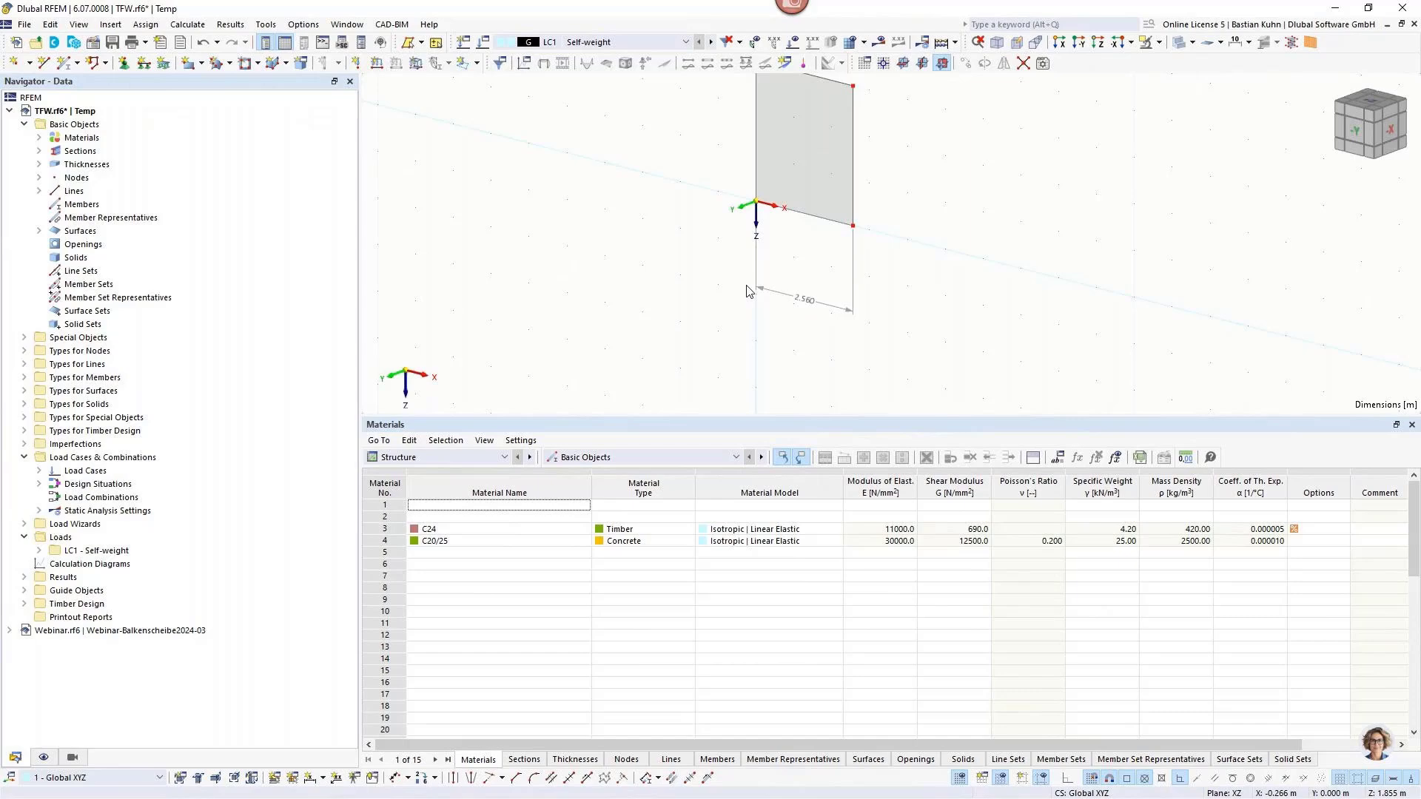
middle_drag(809, 265, 805, 308)
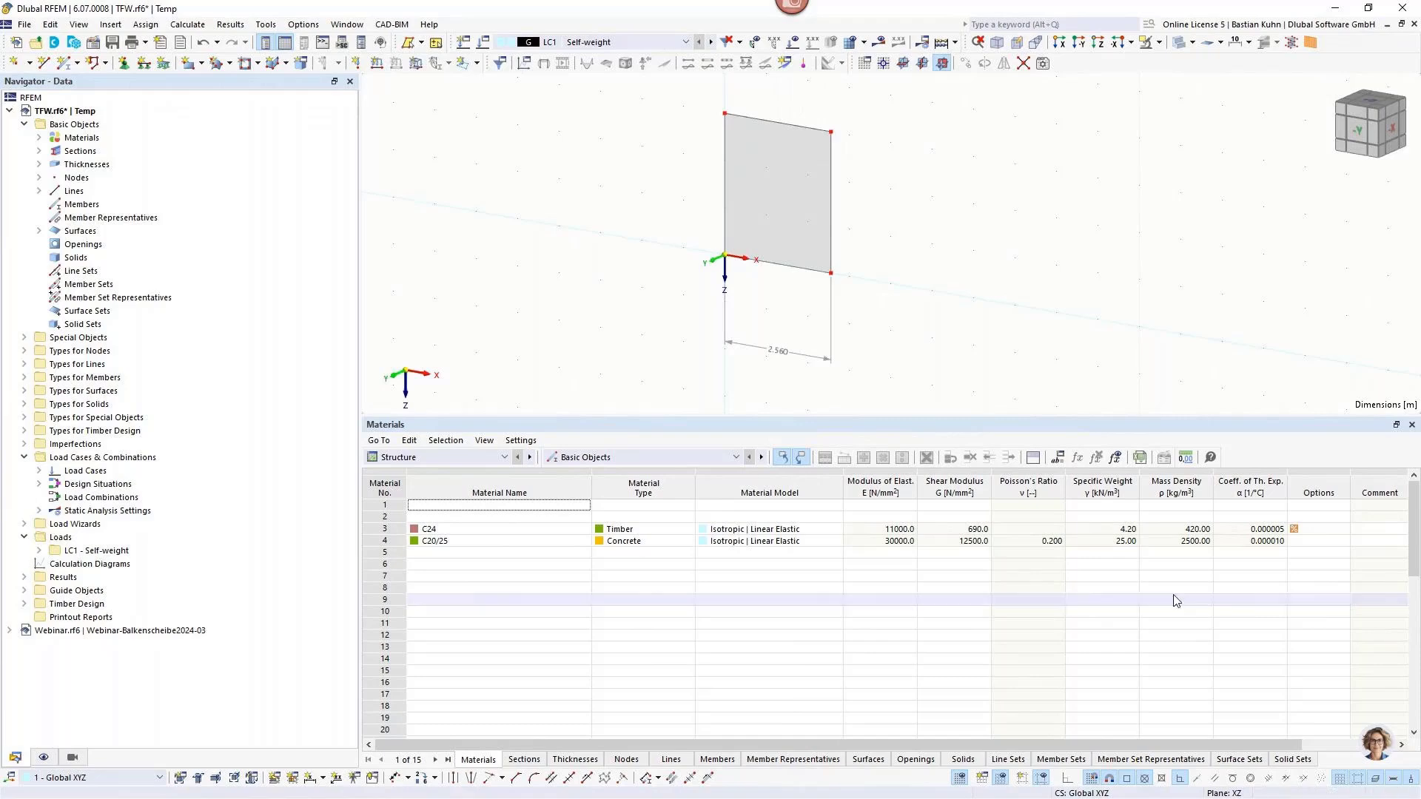
Switch to the browser and examine the timber panel wall's dimensions, loading, supports and deformation formulas in the Knowledge Base article.
key(alt+Tab)
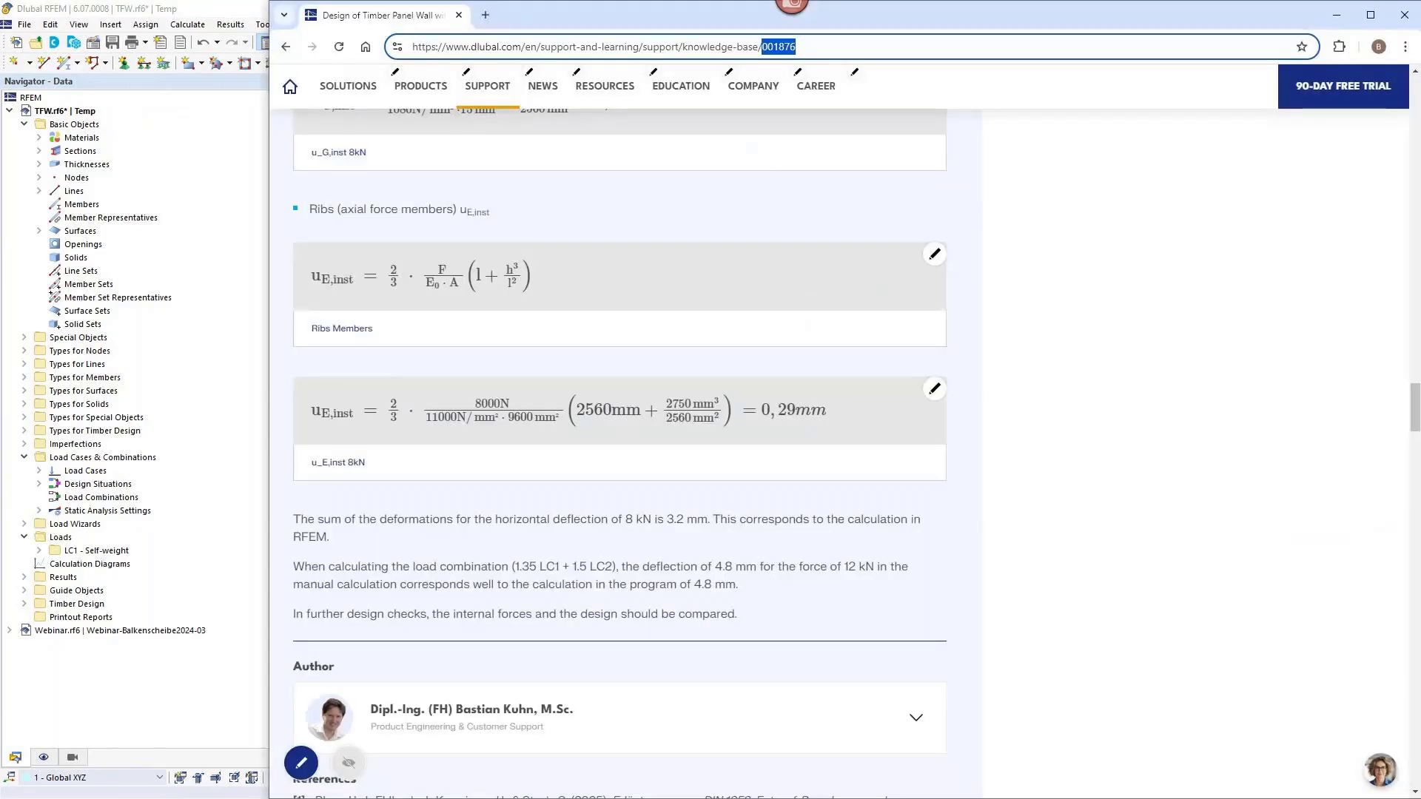
click(1113, 629)
scroll(1112, 629, up, 15)
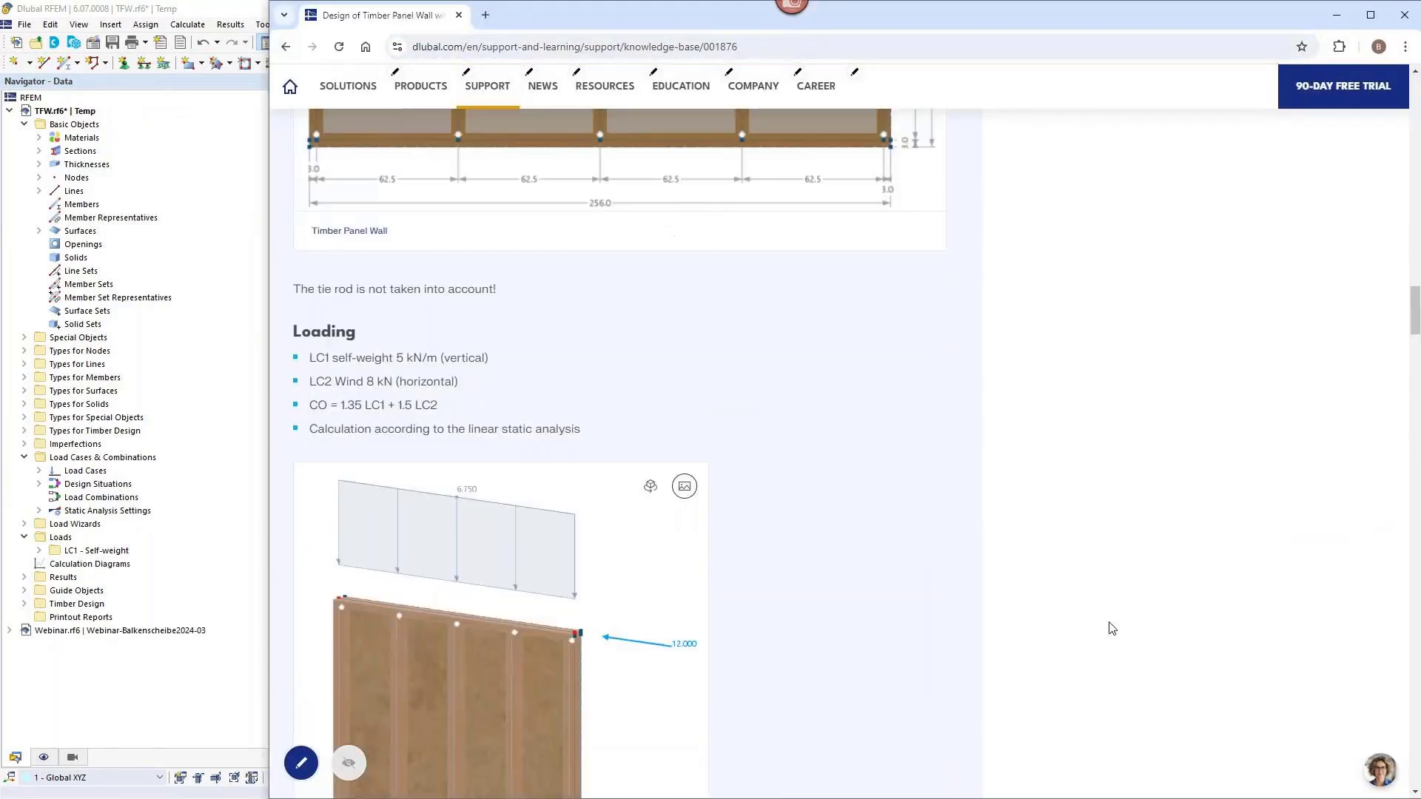
scroll(1112, 629, down, 5)
scroll(906, 568, down, 5)
scroll(327, 254, up, 5)
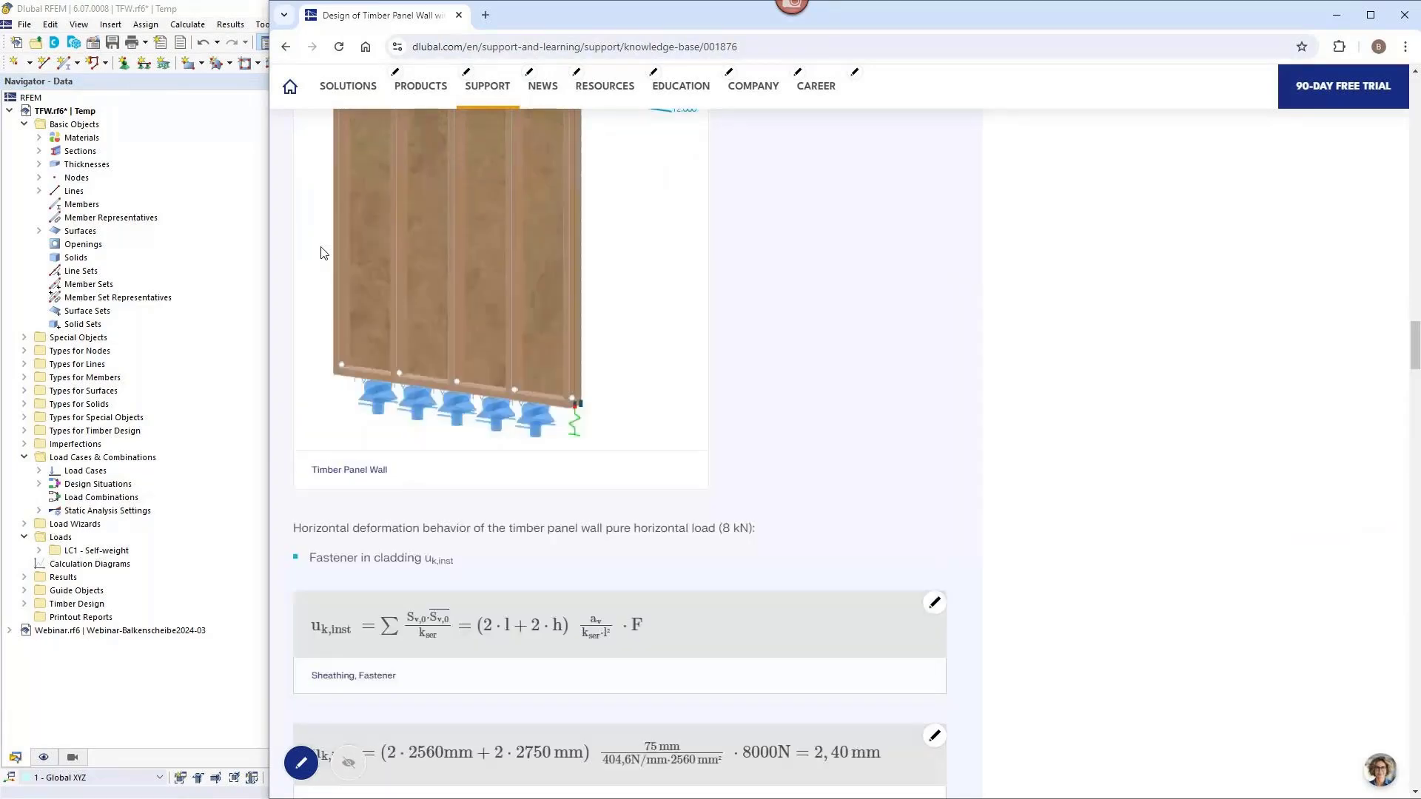
scroll(353, 245, down, 3)
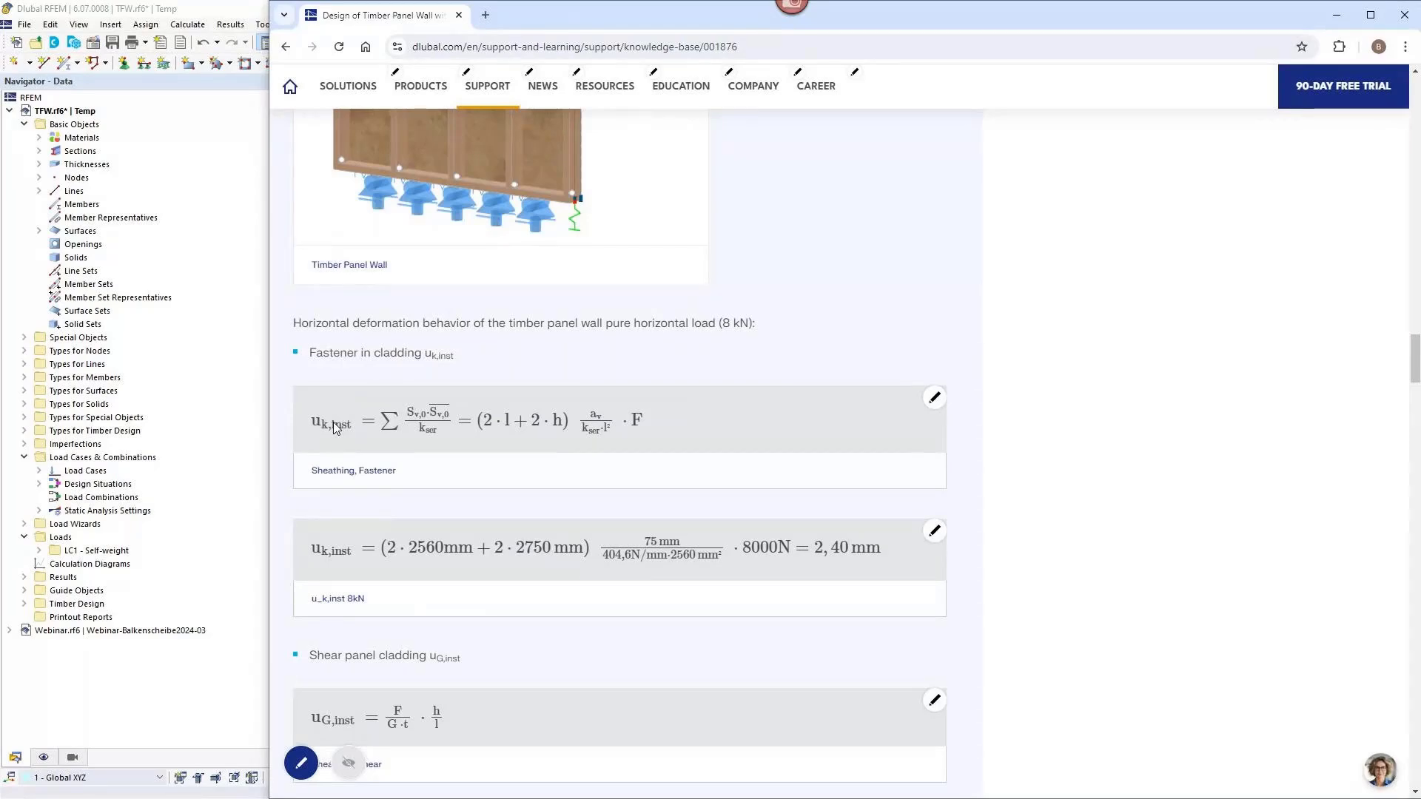
scroll(336, 427, up, 3)
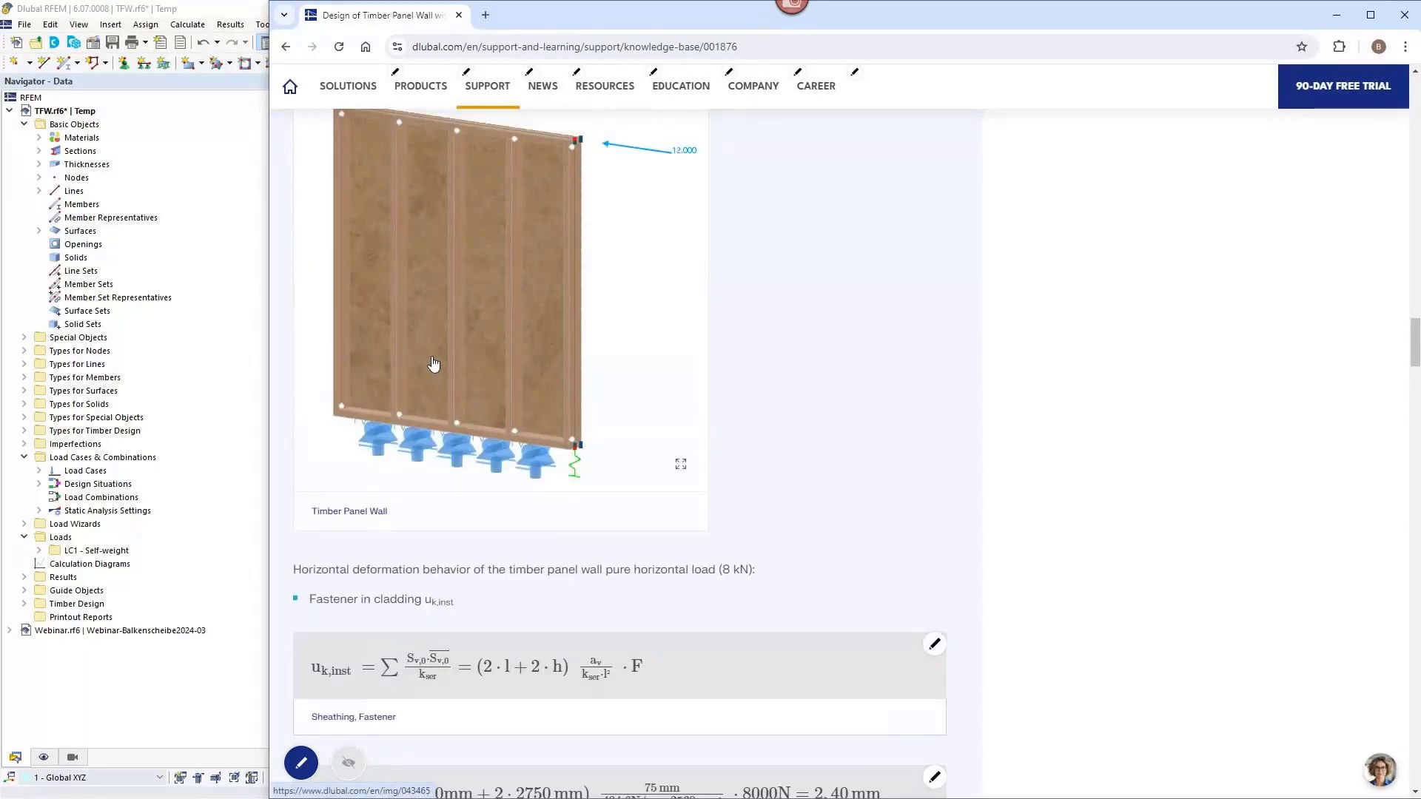
scroll(433, 364, down, 4)
scroll(415, 378, up, 7)
scroll(400, 385, down, 7)
scroll(375, 403, up, 6)
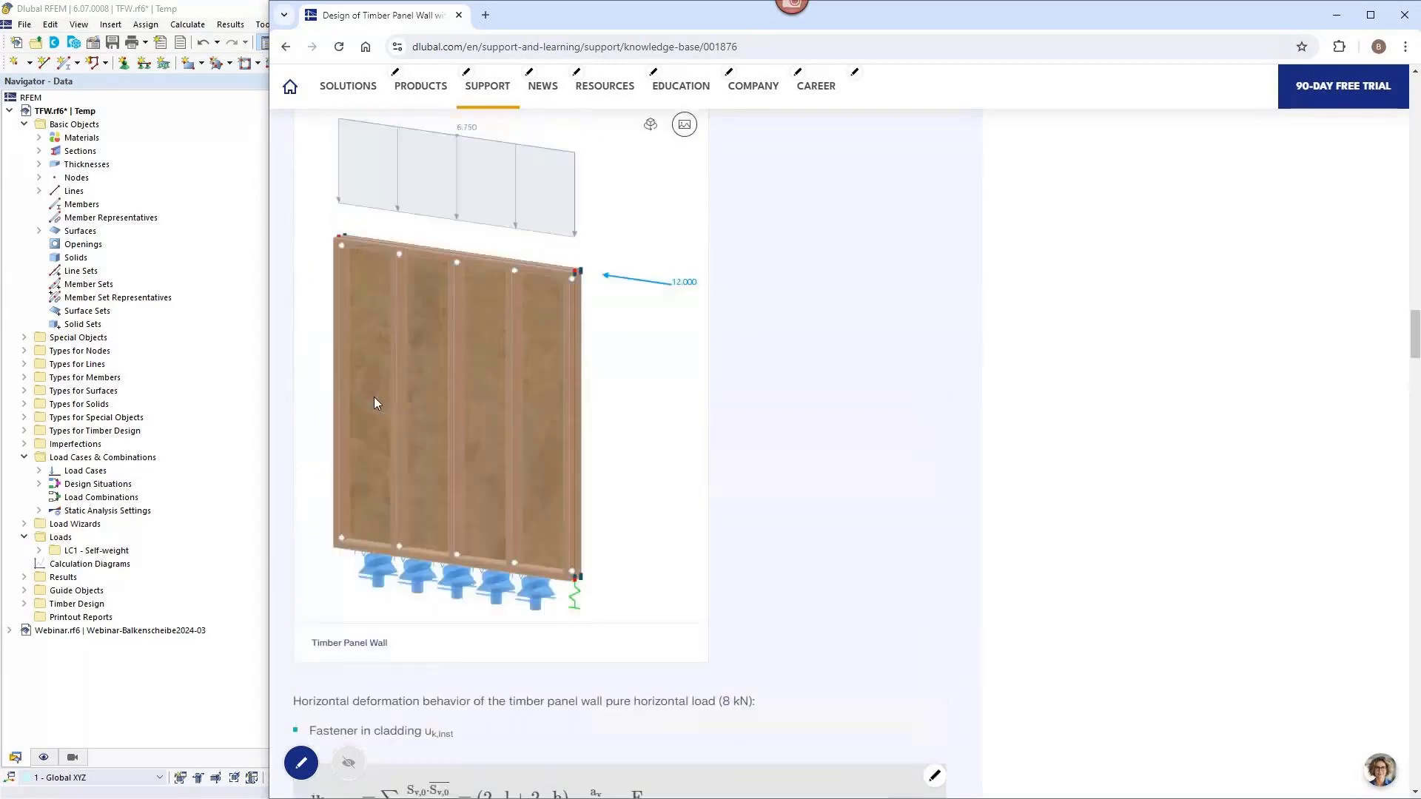
scroll(375, 400, up, 2)
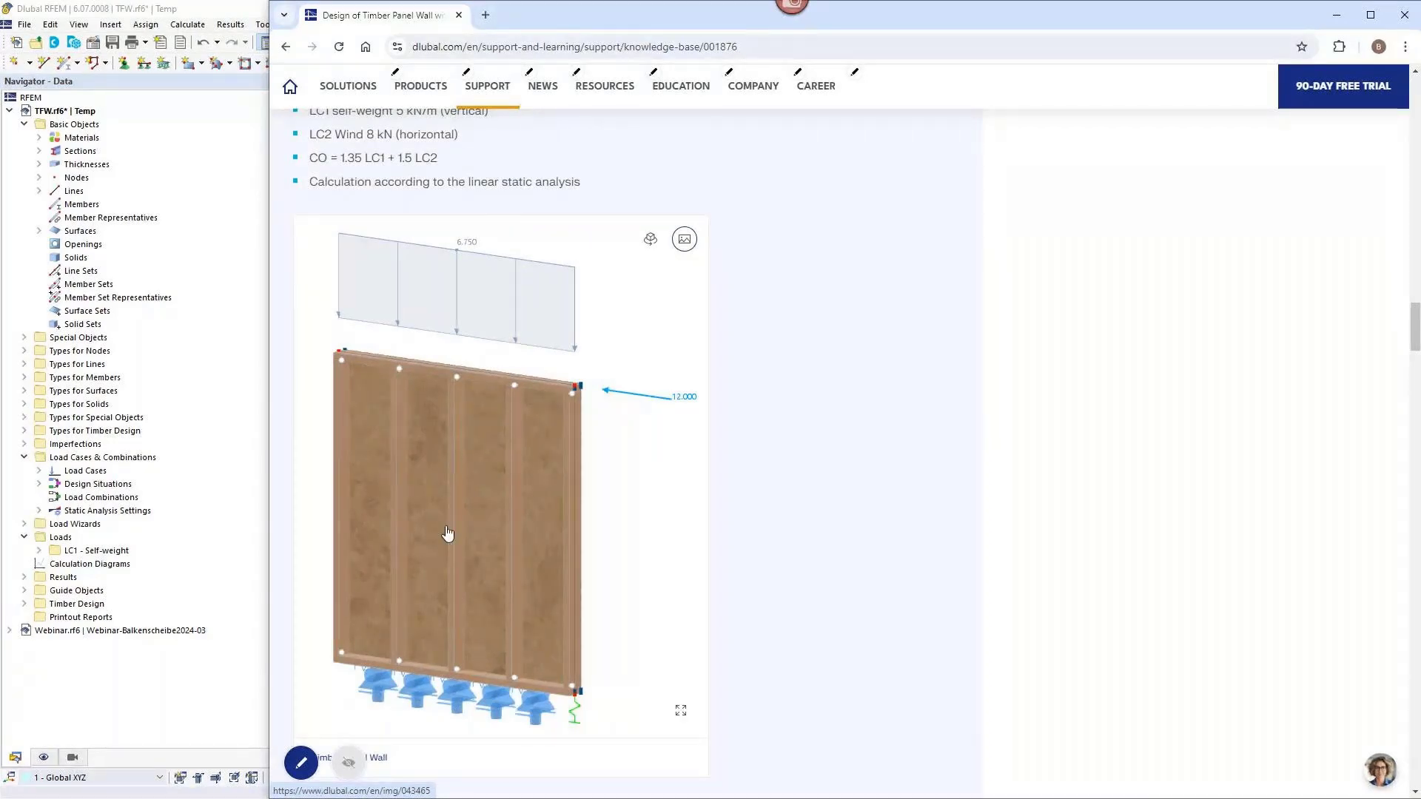
Switch back to RFEM and set the Z coordinate of the wall's two top nodes to -2.75 m.
key(alt+Tab)
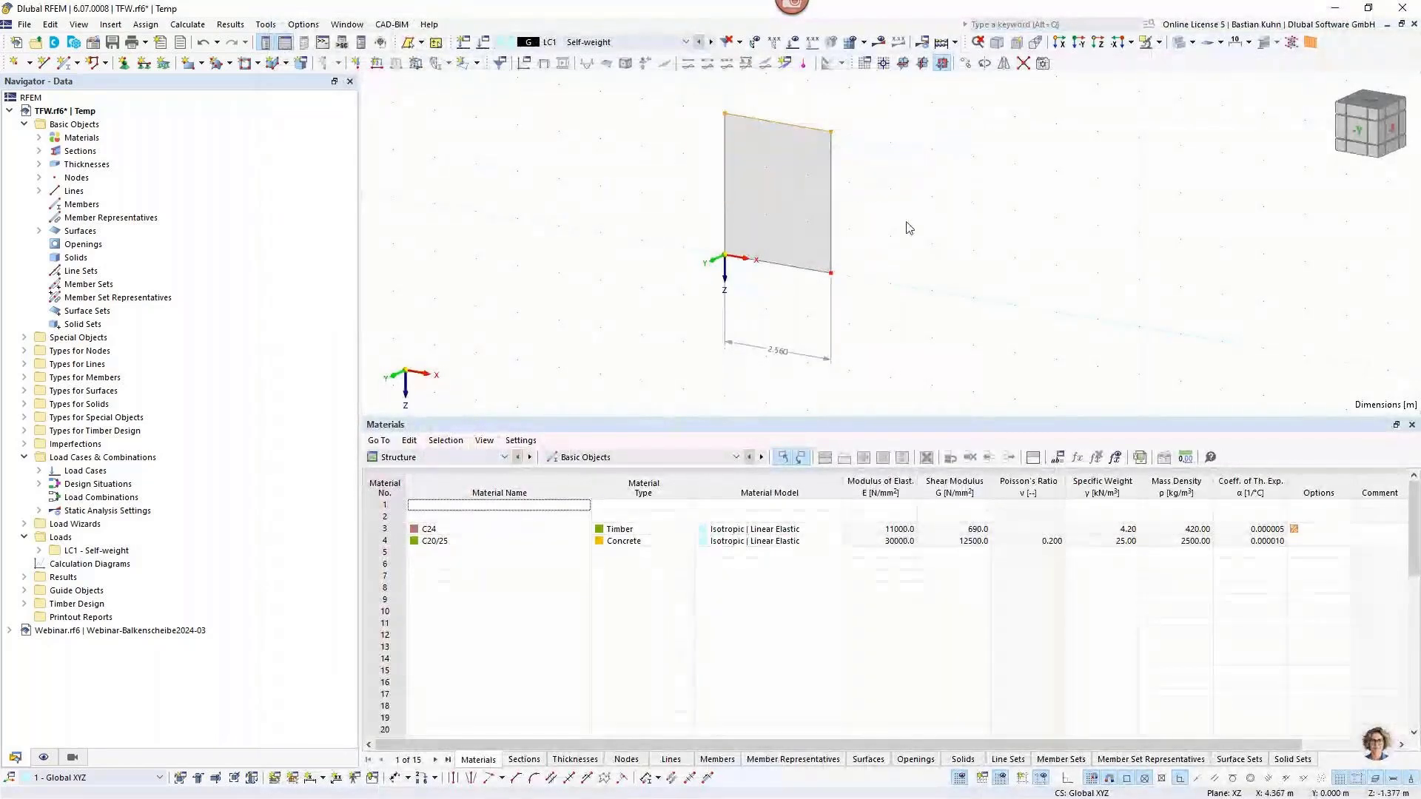
right_click(832, 137)
mouse_move(872, 164)
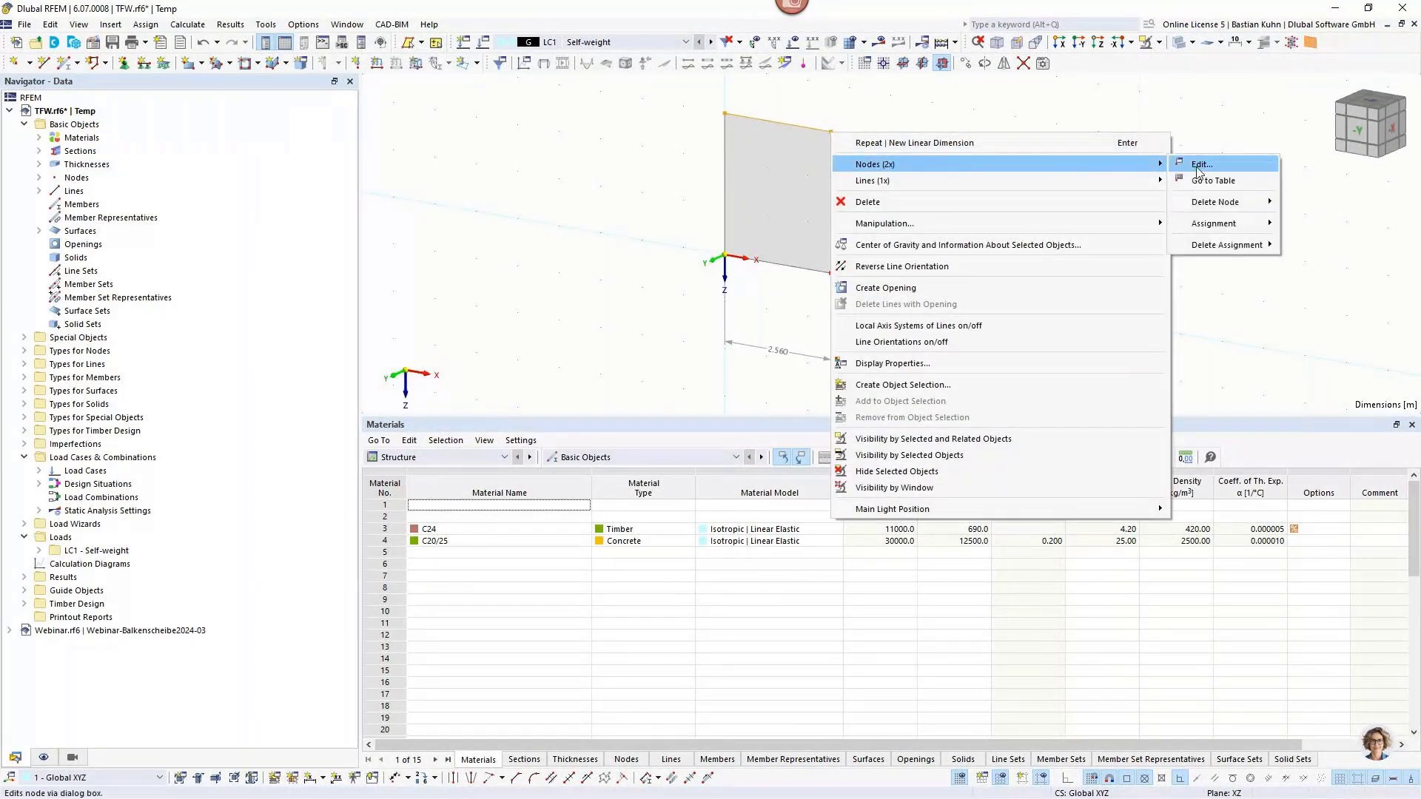
click(1200, 164)
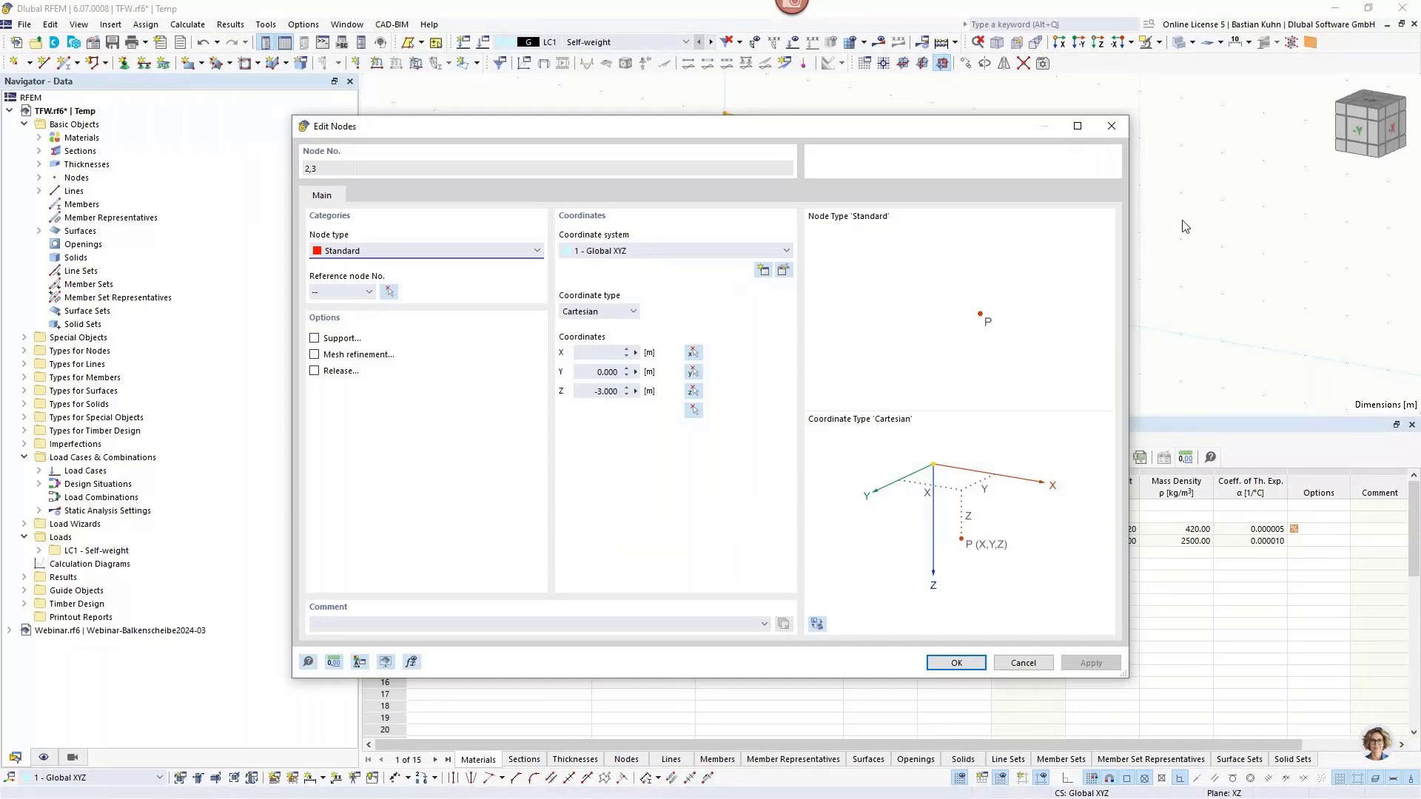
double_click(598, 392)
key(BackSpace)
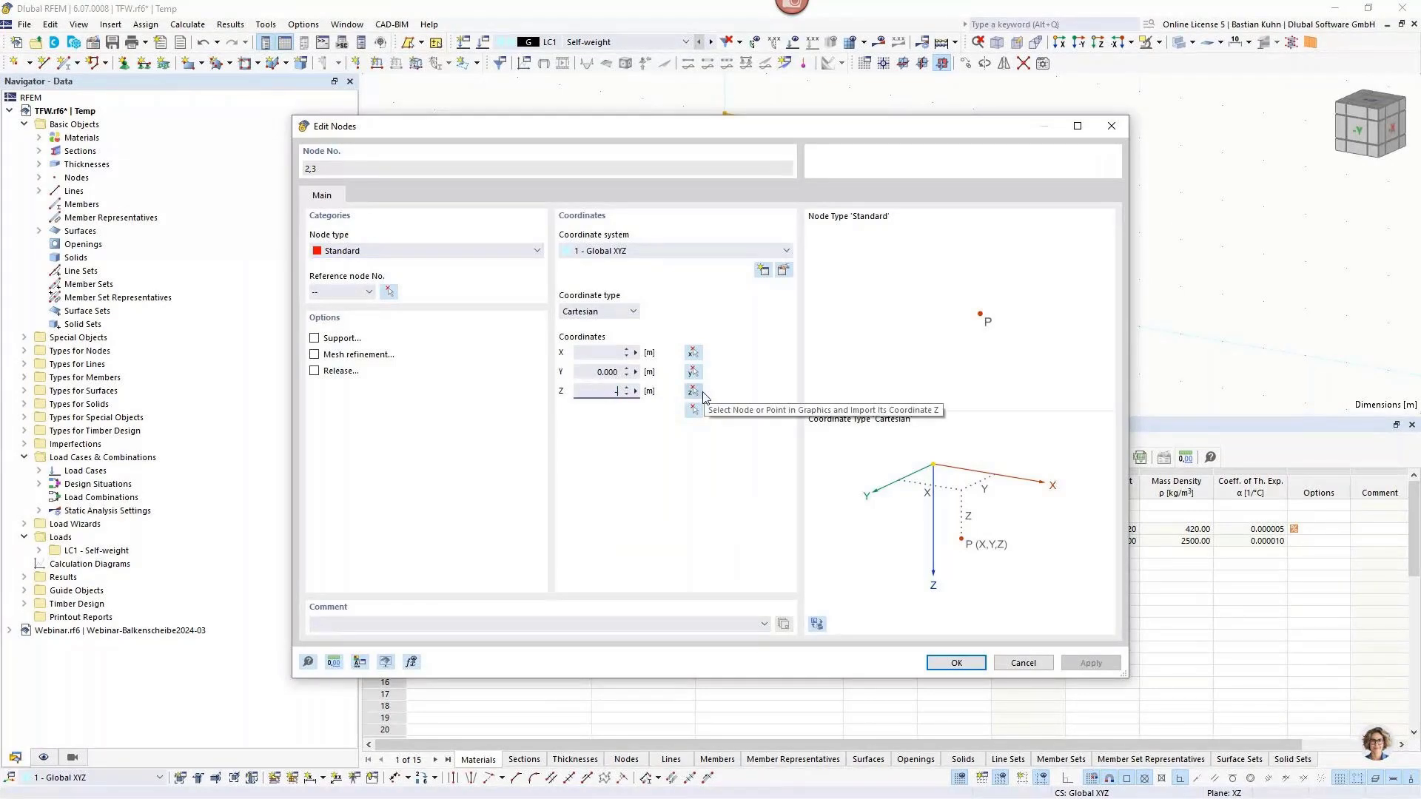
text(-2,75)
click(955, 663)
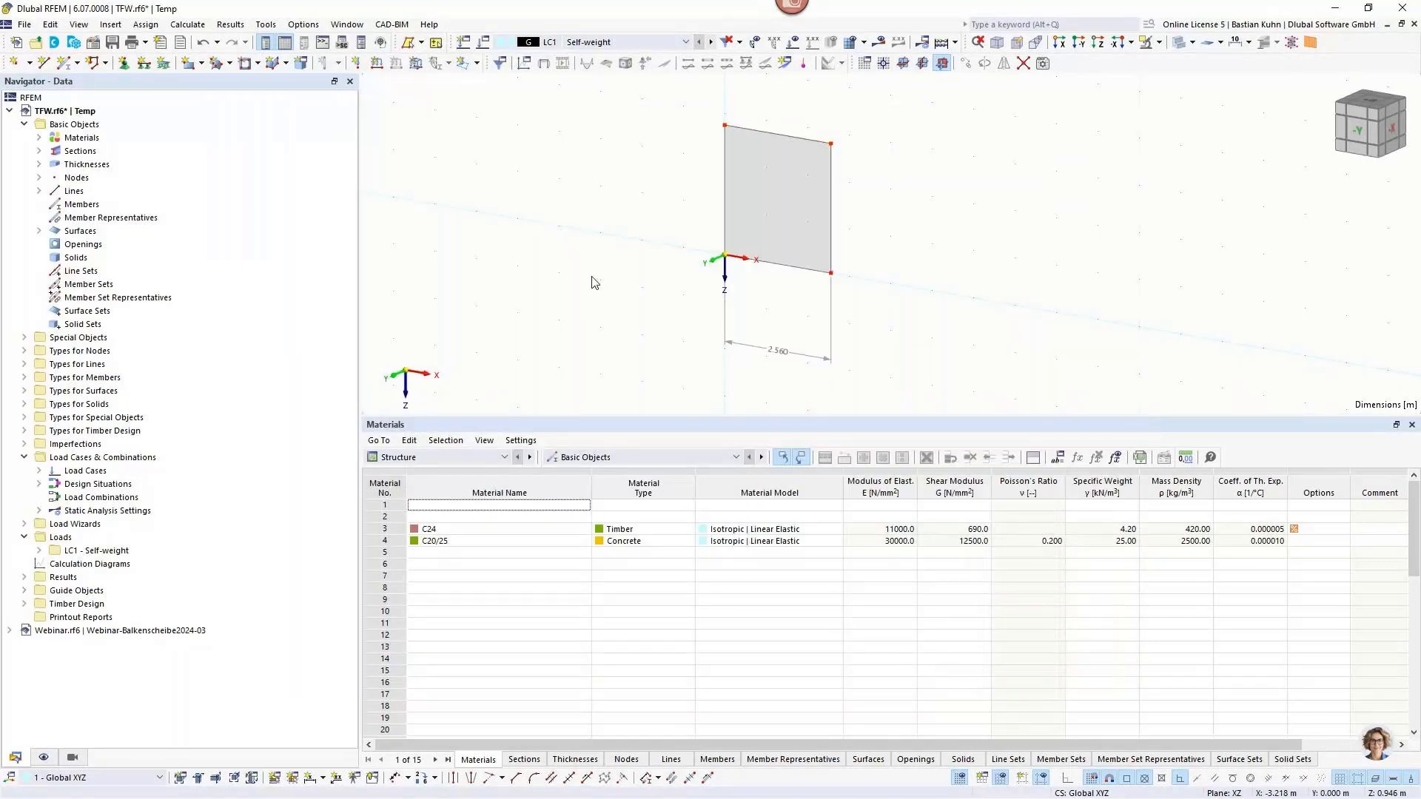
Edit the Hinged nodal support to also restrain rotation φX, and assign it to the wall's bottom node at the origin.
click(124, 64)
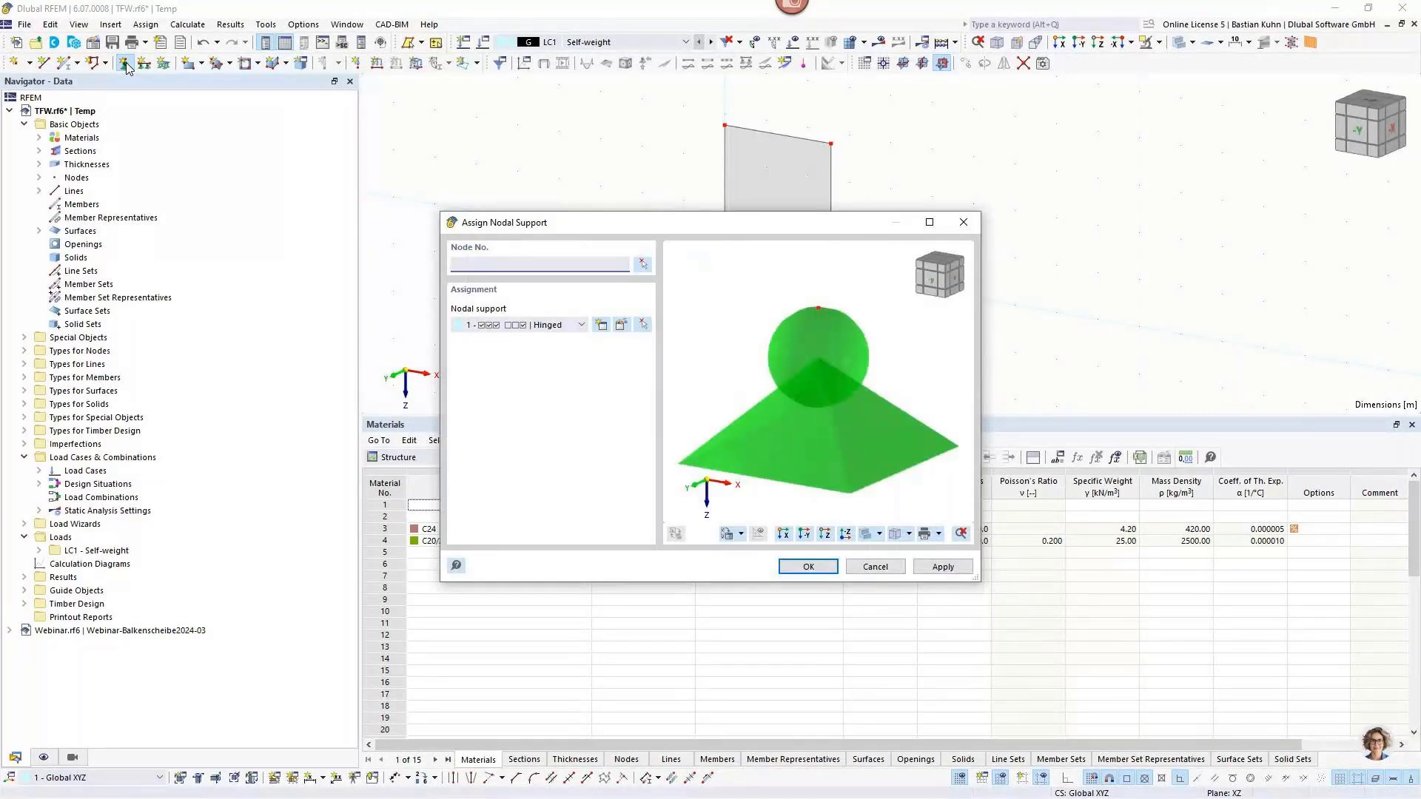
click(604, 328)
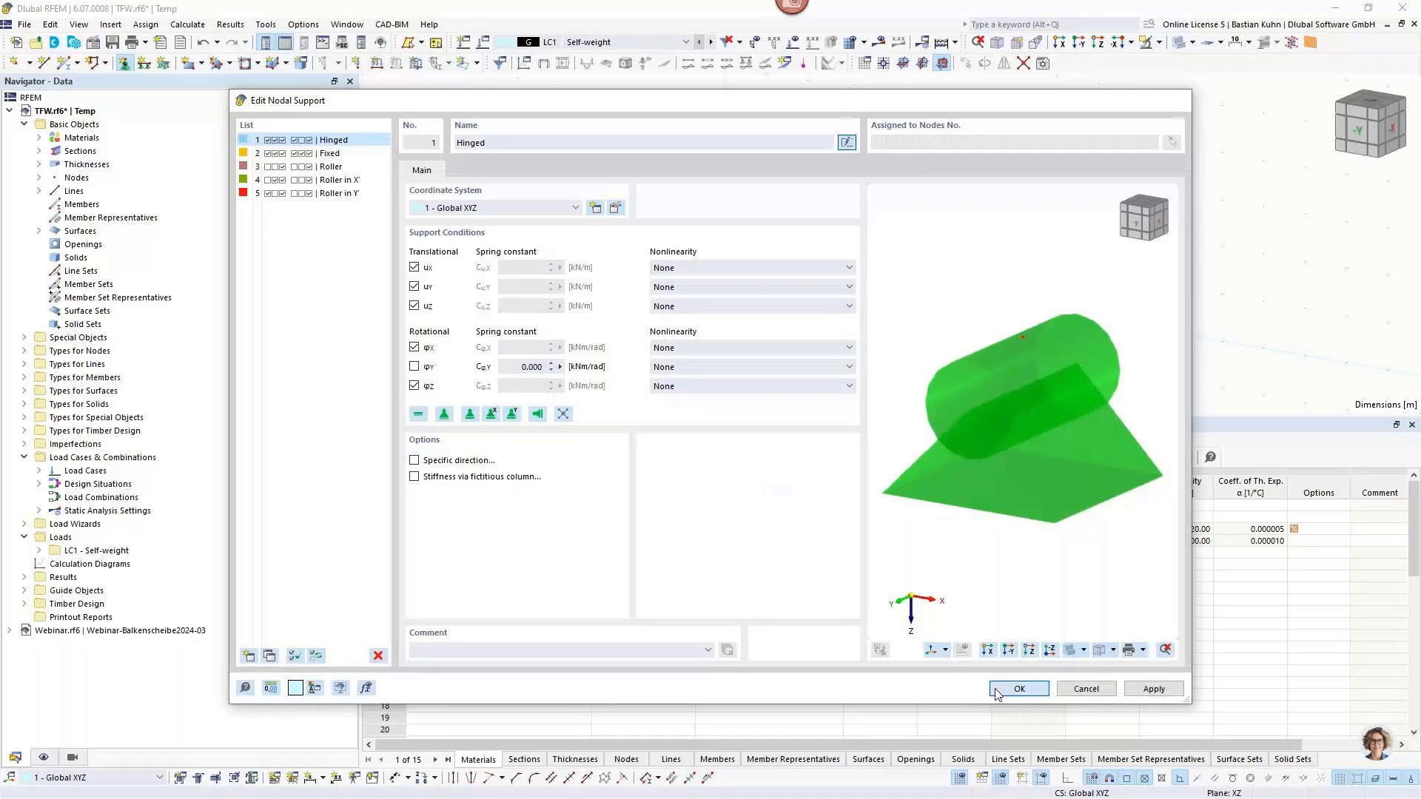
click(999, 687)
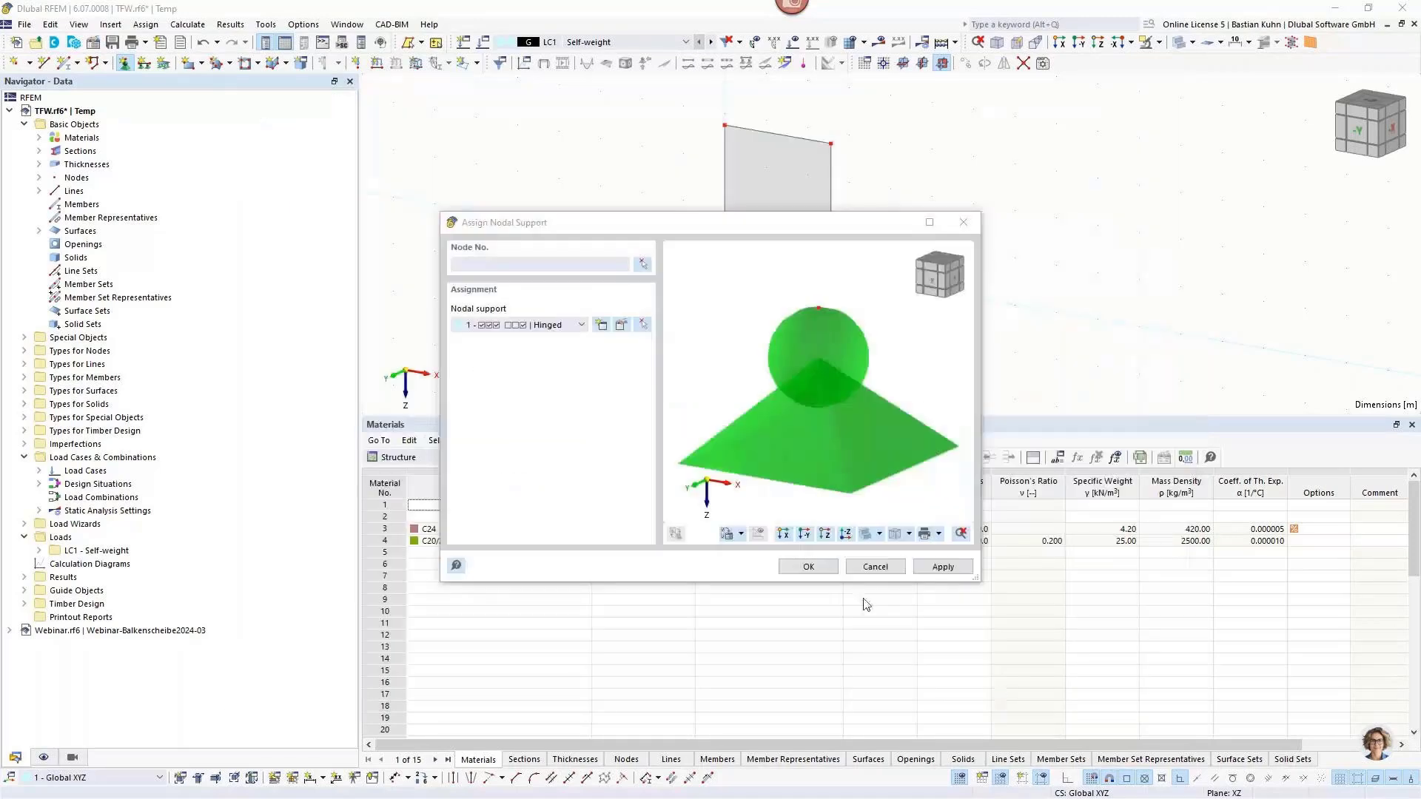
click(805, 567)
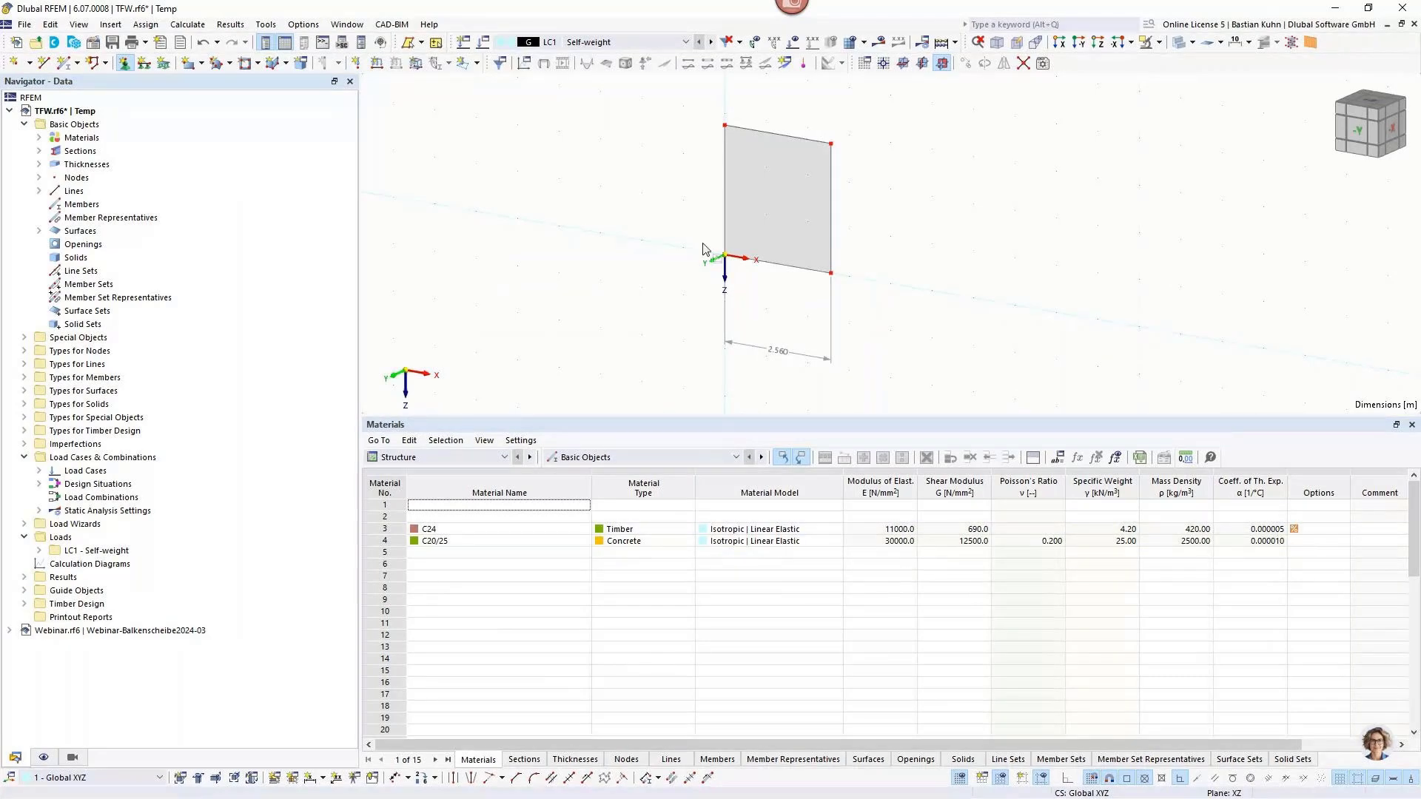
Create a nodal support with uY, uZ, φX and φZ fixed and uX free, and assign it to the other bottom corner node.
click(128, 63)
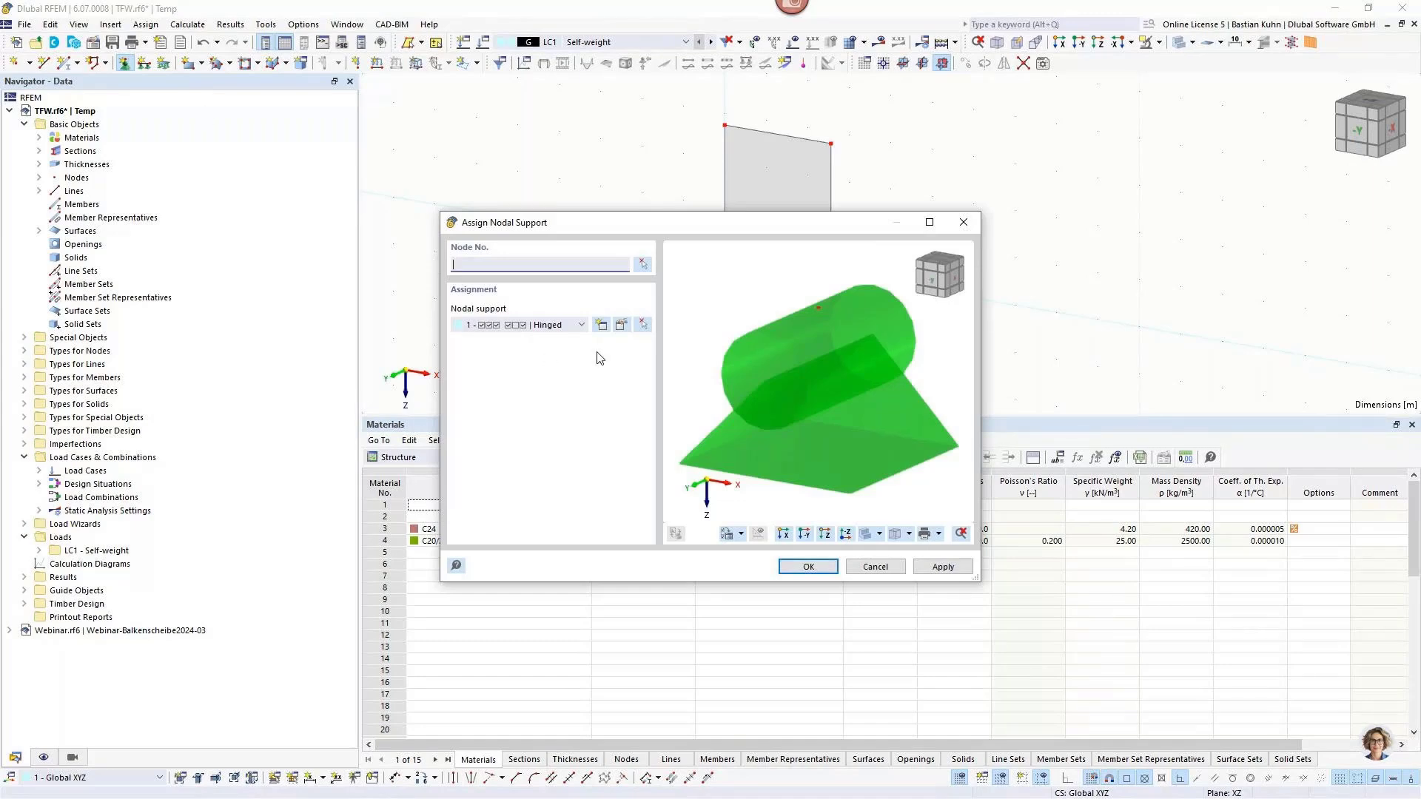
click(601, 326)
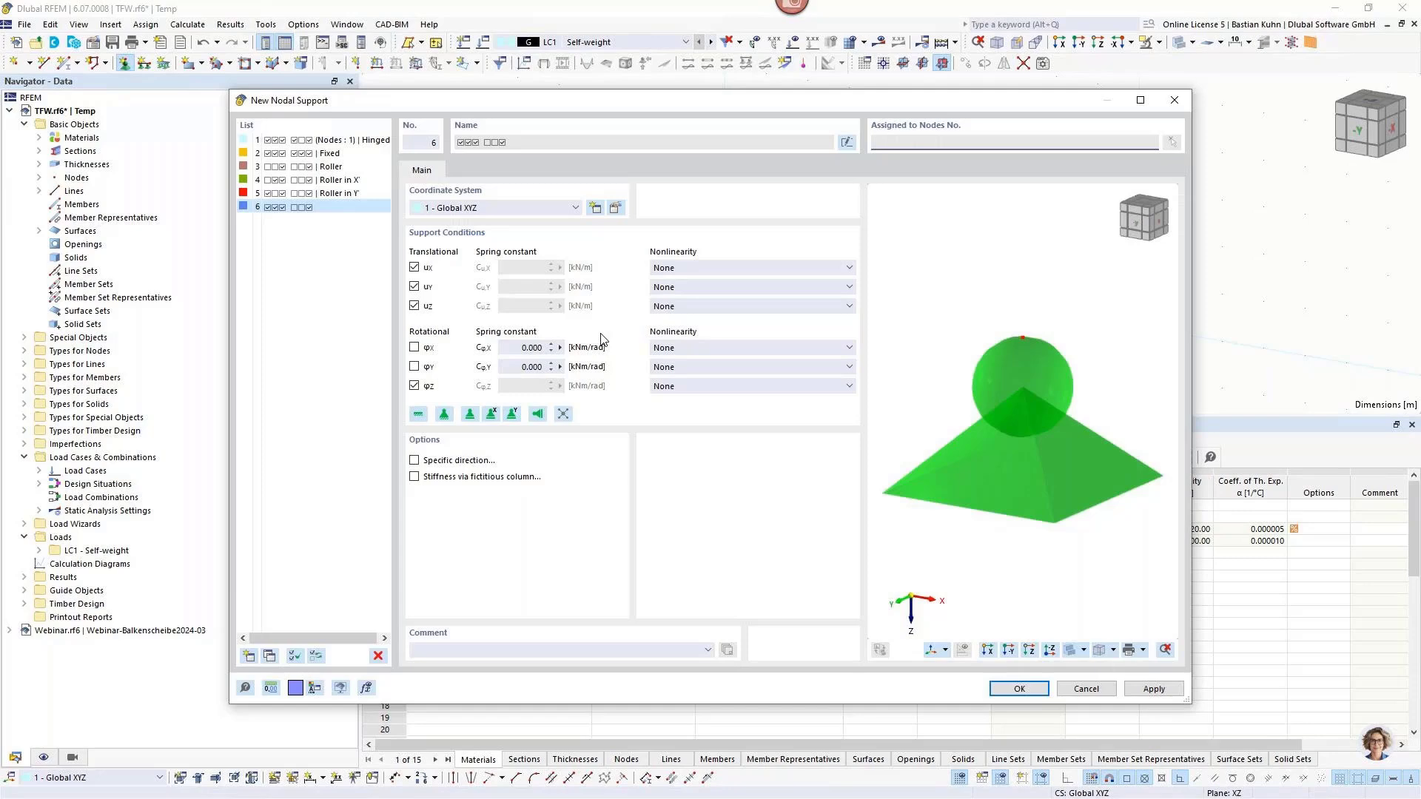
click(414, 347)
click(414, 267)
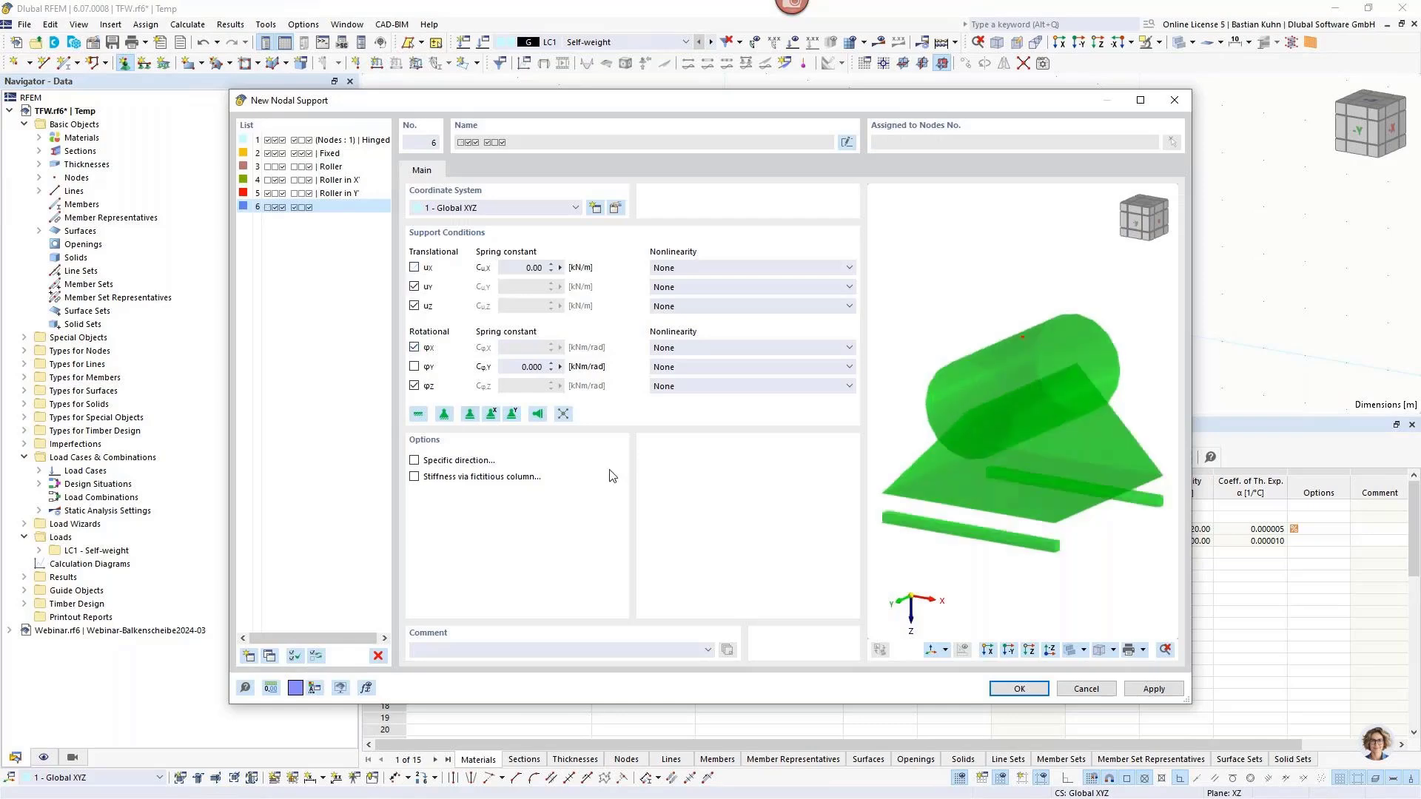
click(1018, 689)
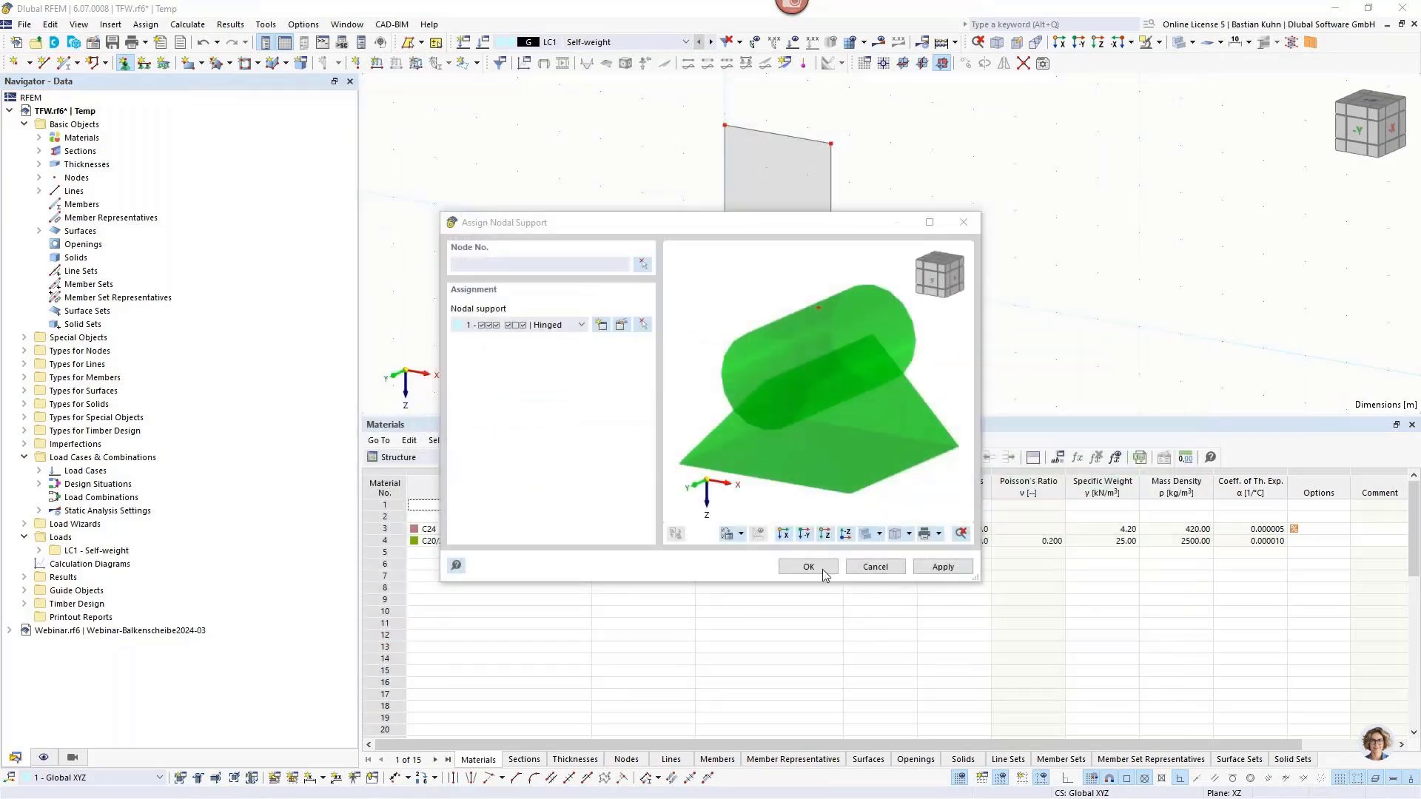
click(825, 570)
click(830, 274)
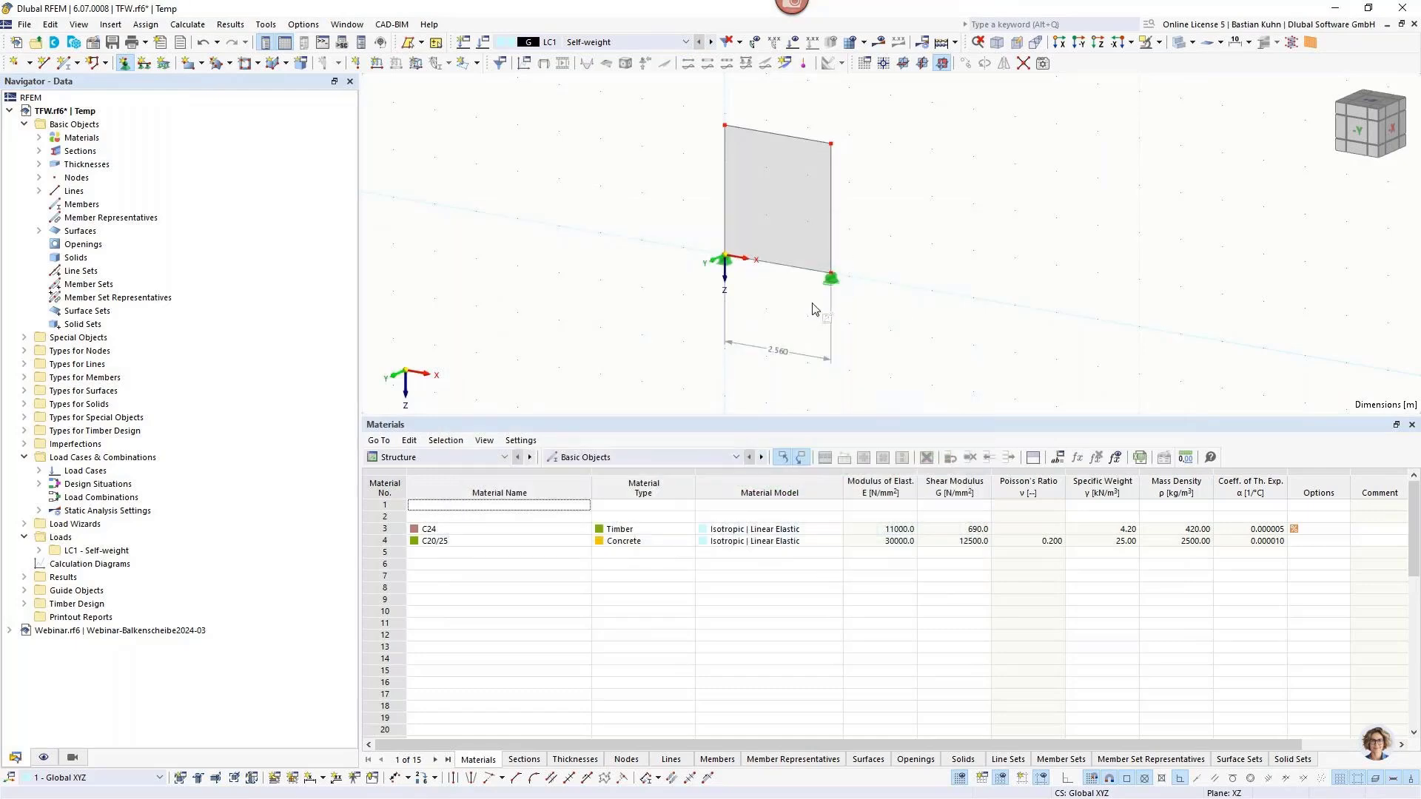
key(Escape)
Create a nodal support with only uY fixed and assign it to the wall's two top nodes.
click(124, 63)
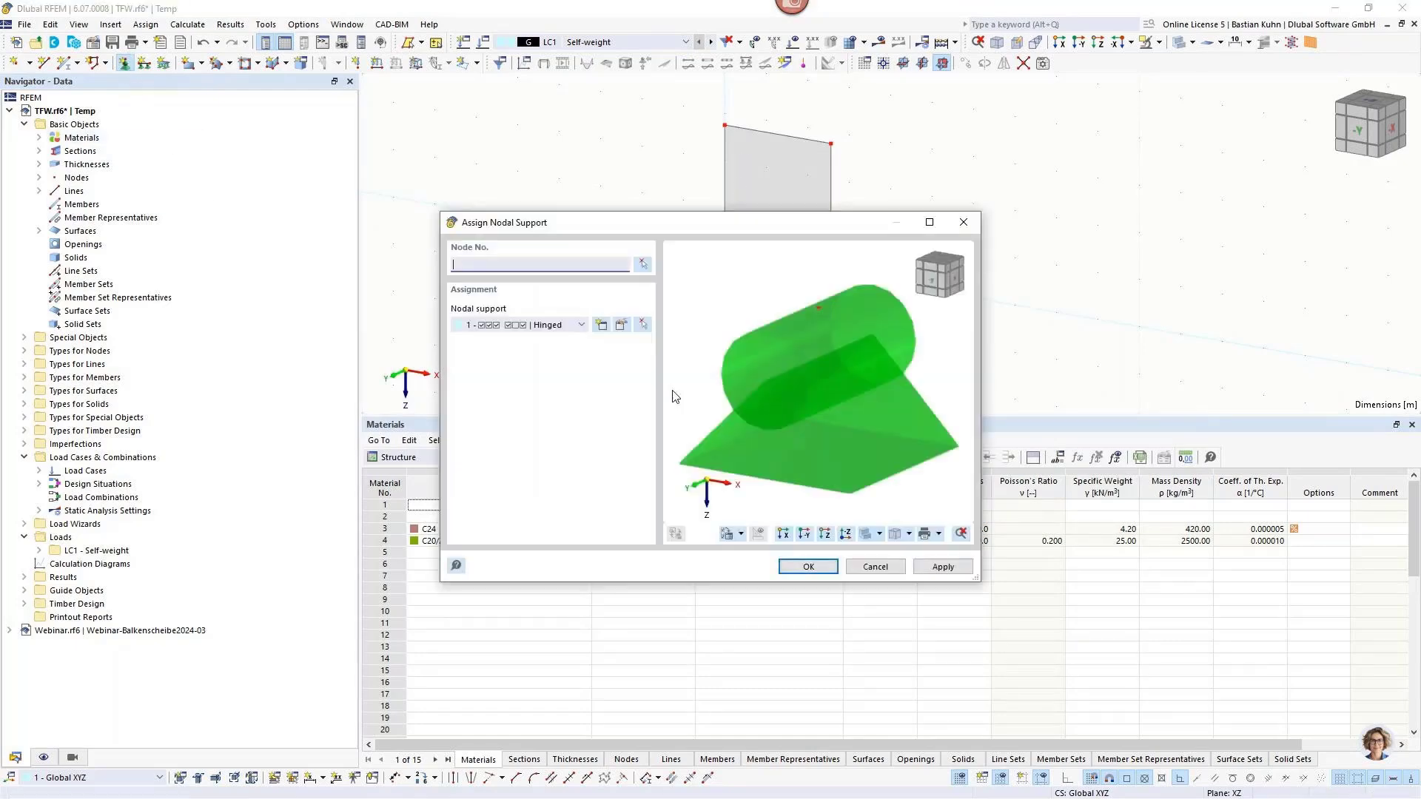
click(602, 326)
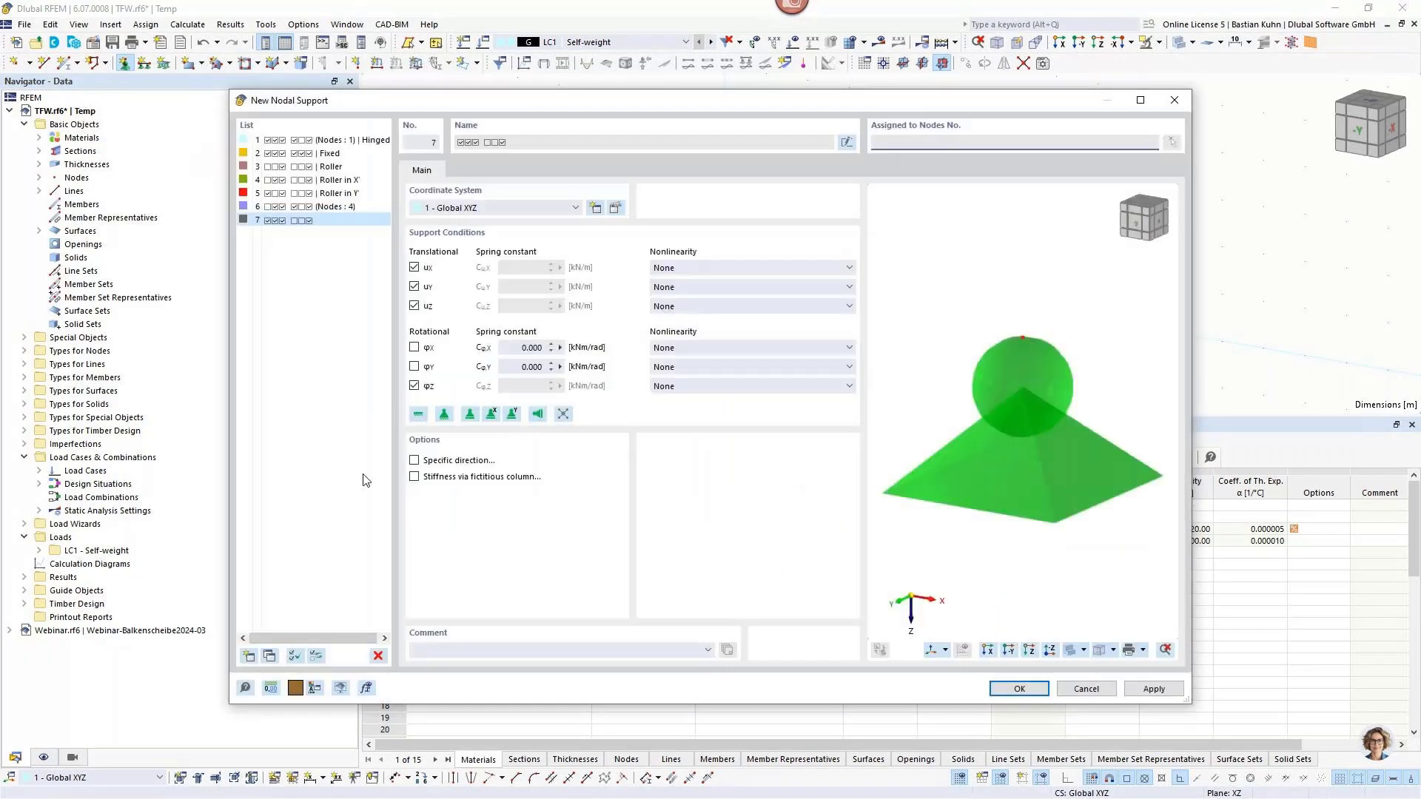
click(414, 267)
click(415, 305)
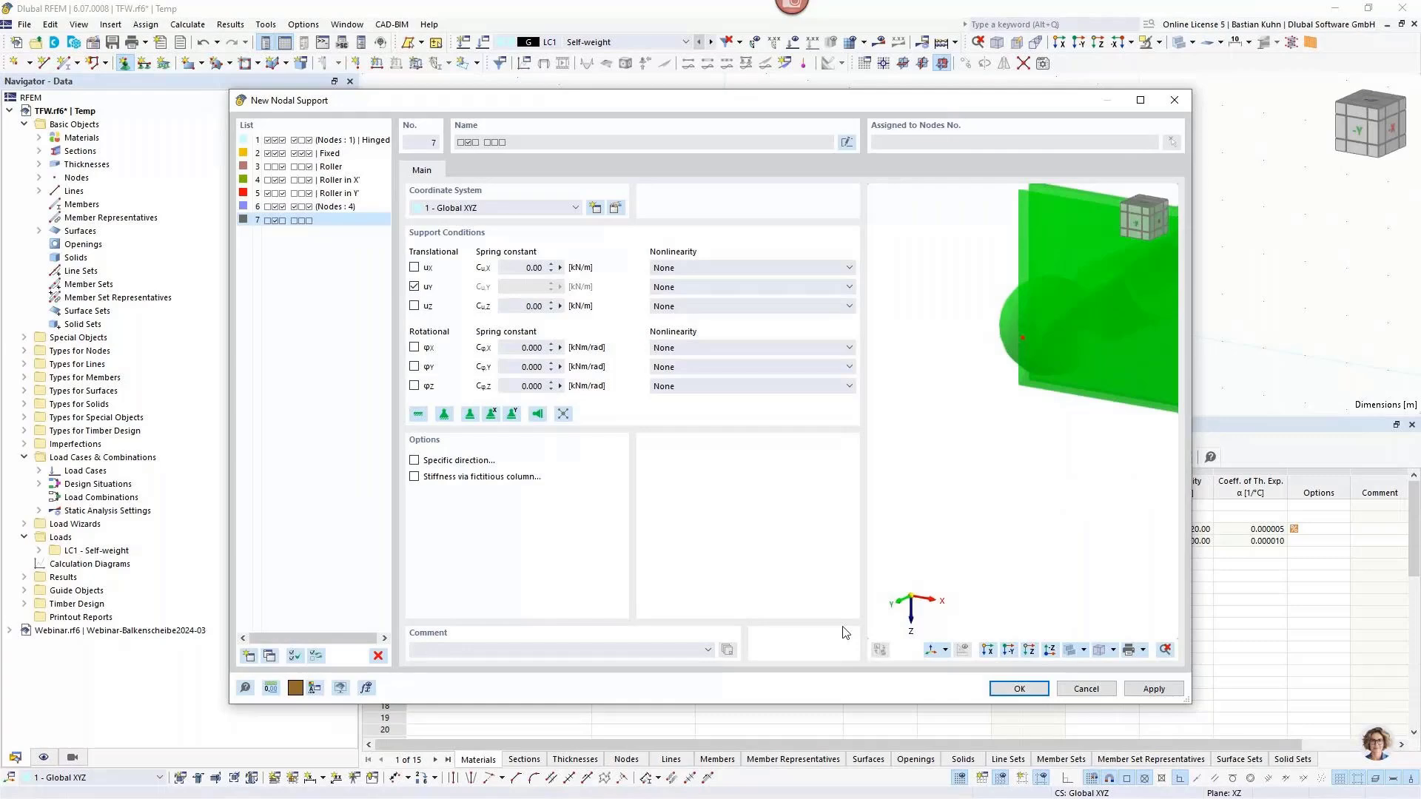
click(993, 688)
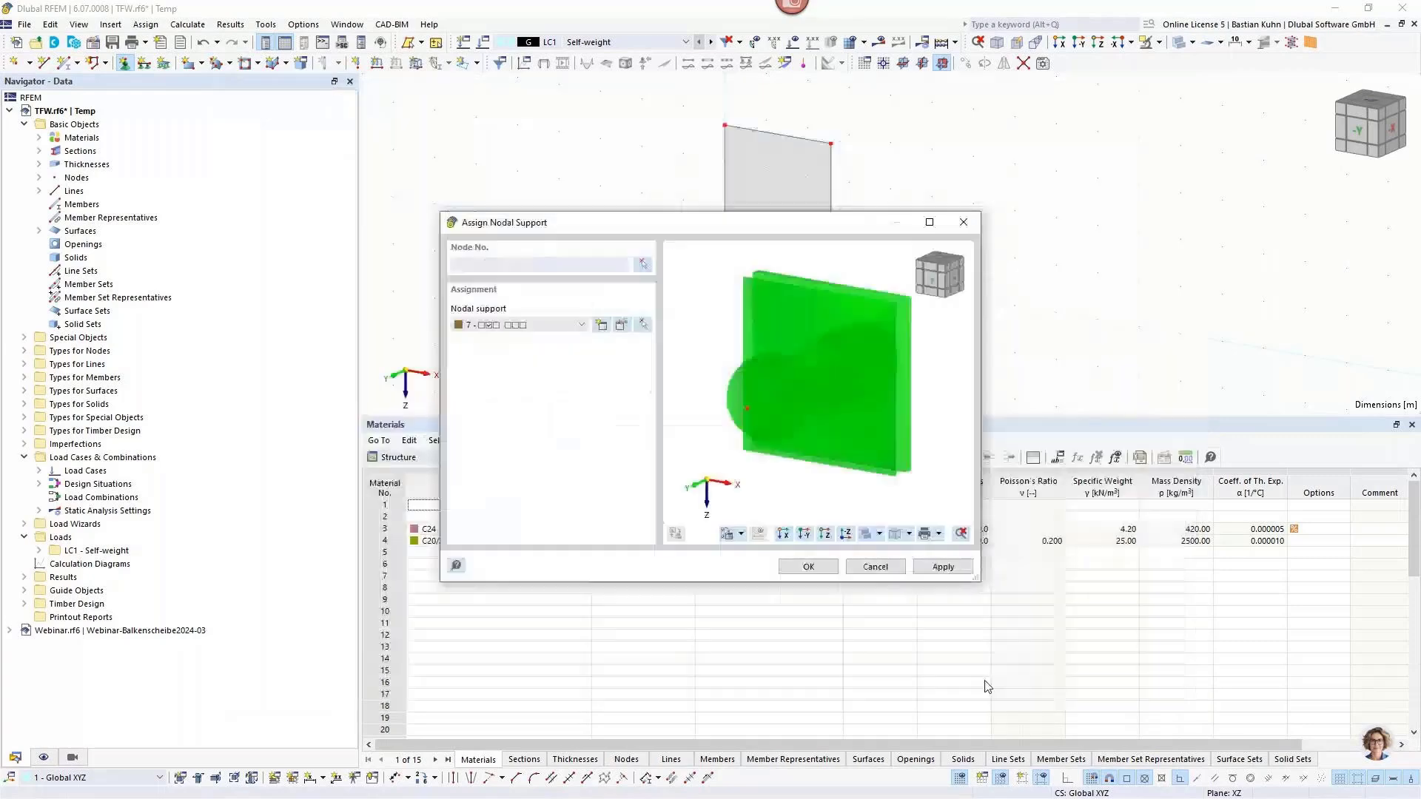
click(826, 575)
key(Escape)
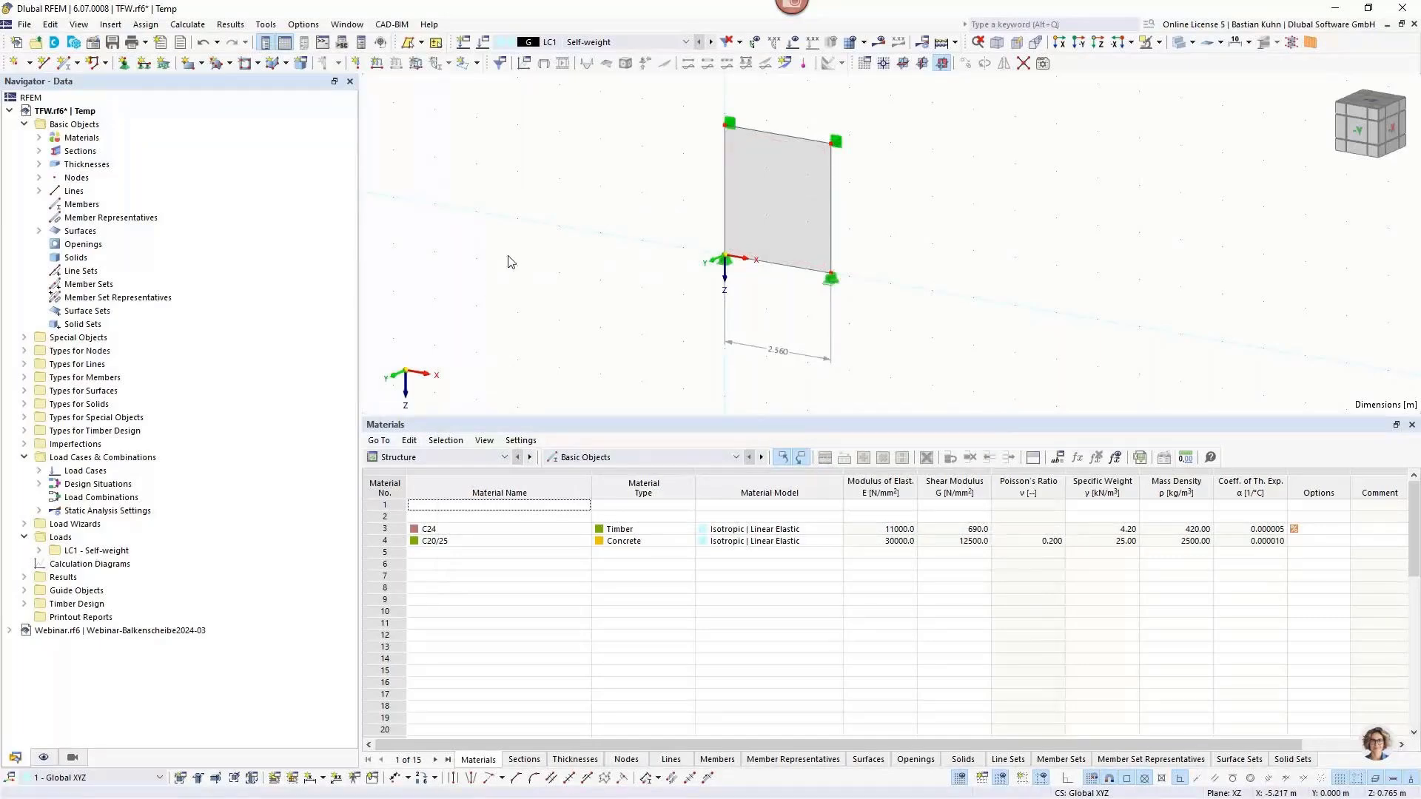
Apply a uniform vertical line load of 5 kN/m to the wall's top edge in load case LC1.
scroll(546, 276, down, 3)
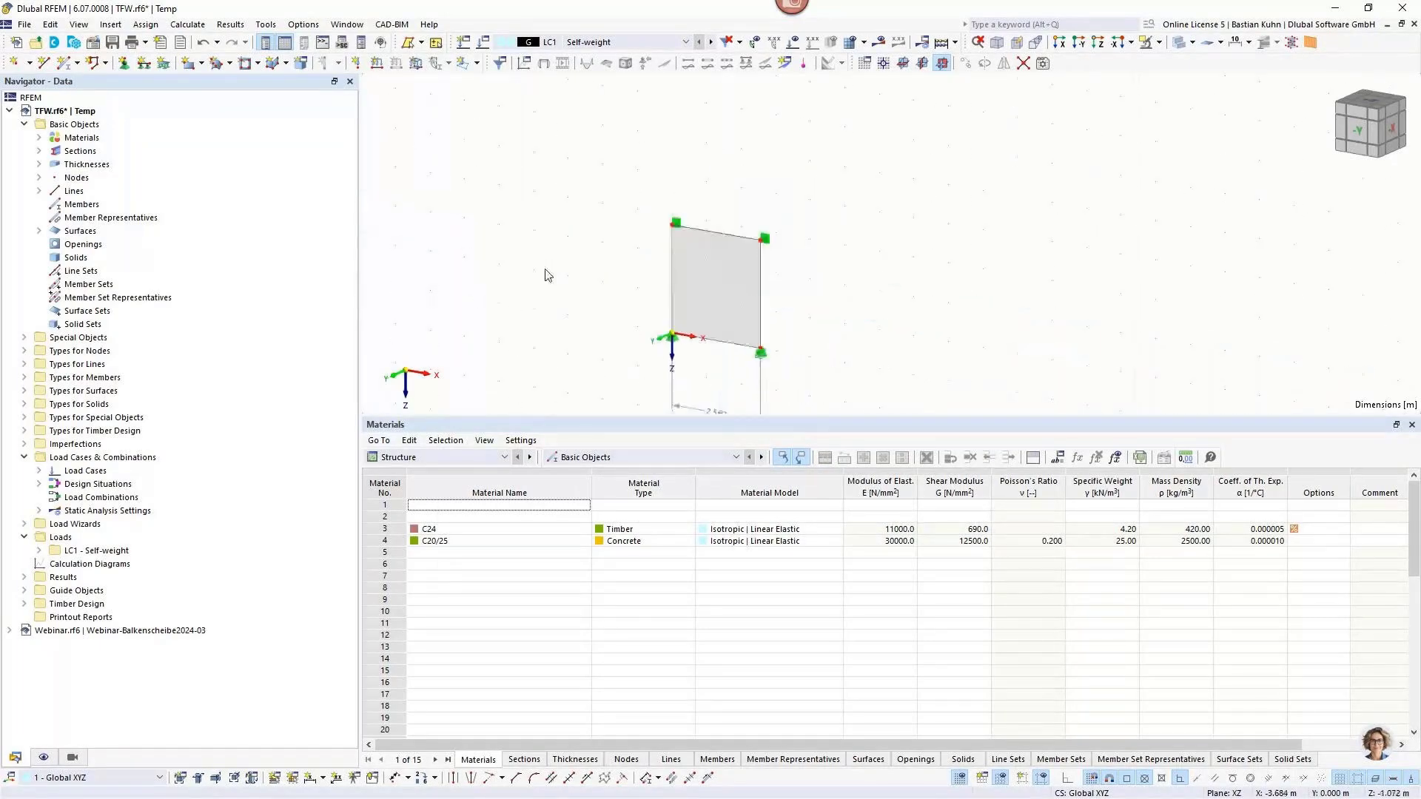
click(378, 65)
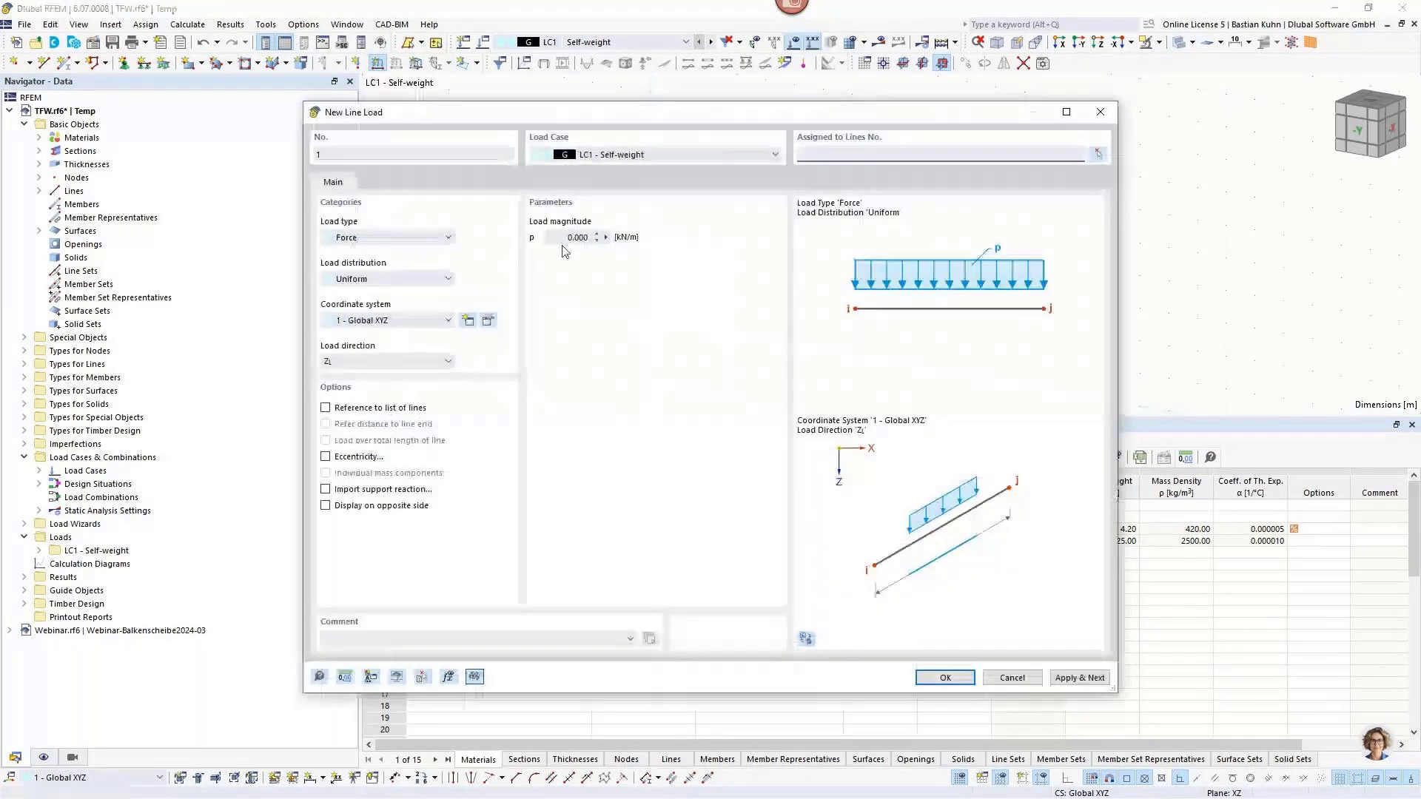
drag(564, 239, 625, 242)
text(5)
key(Return)
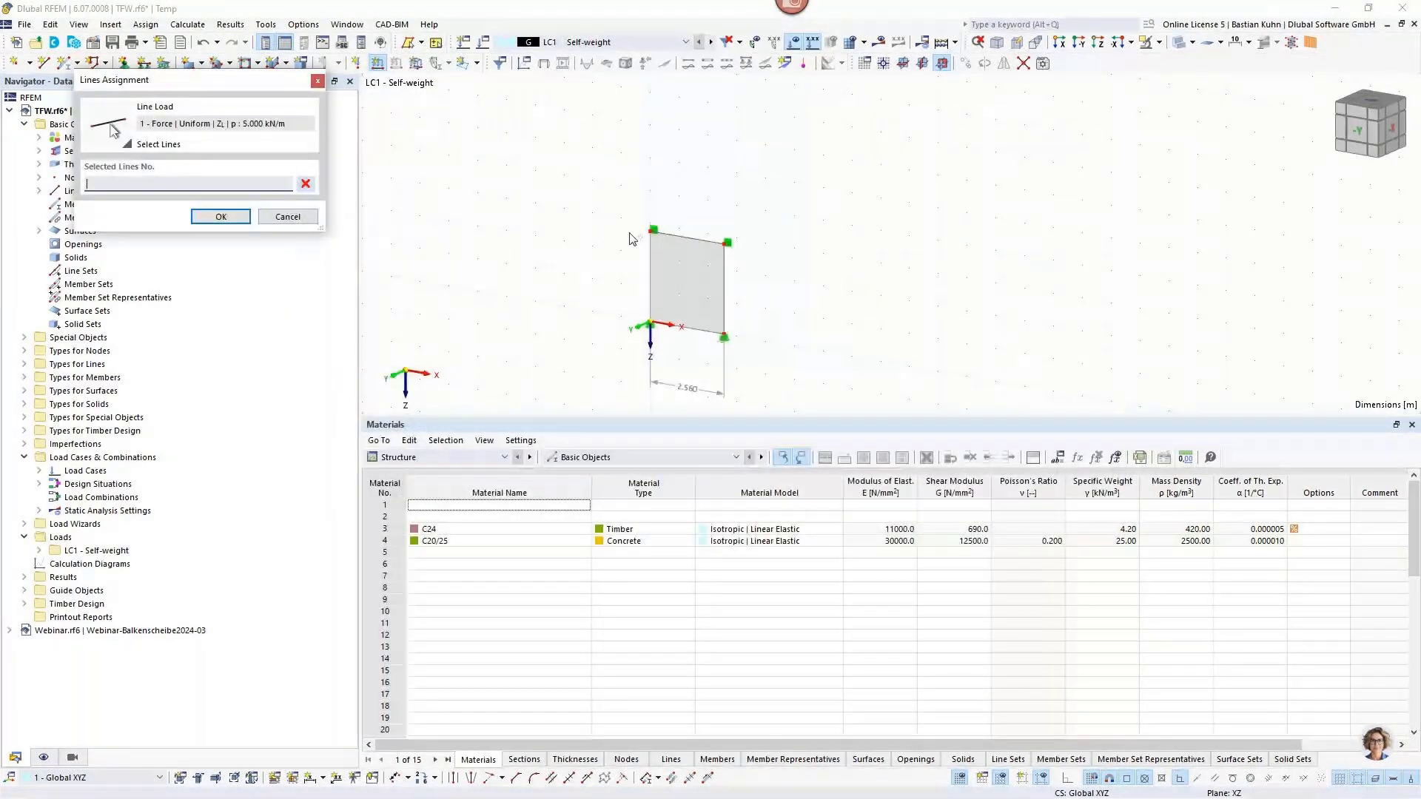
click(681, 236)
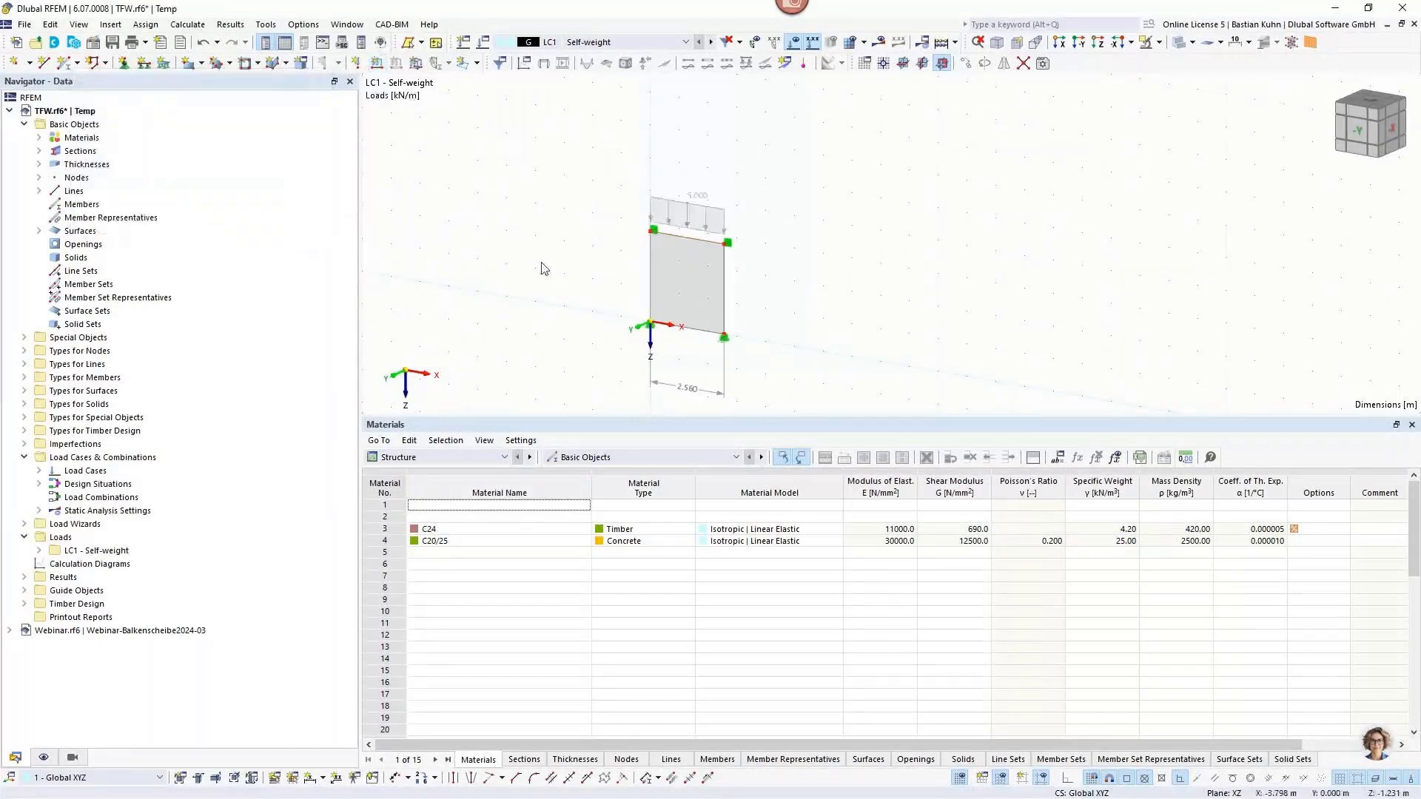
right_click(539, 262)
Add a second load case, LC2, with the action category Wind.
right_click(132, 459)
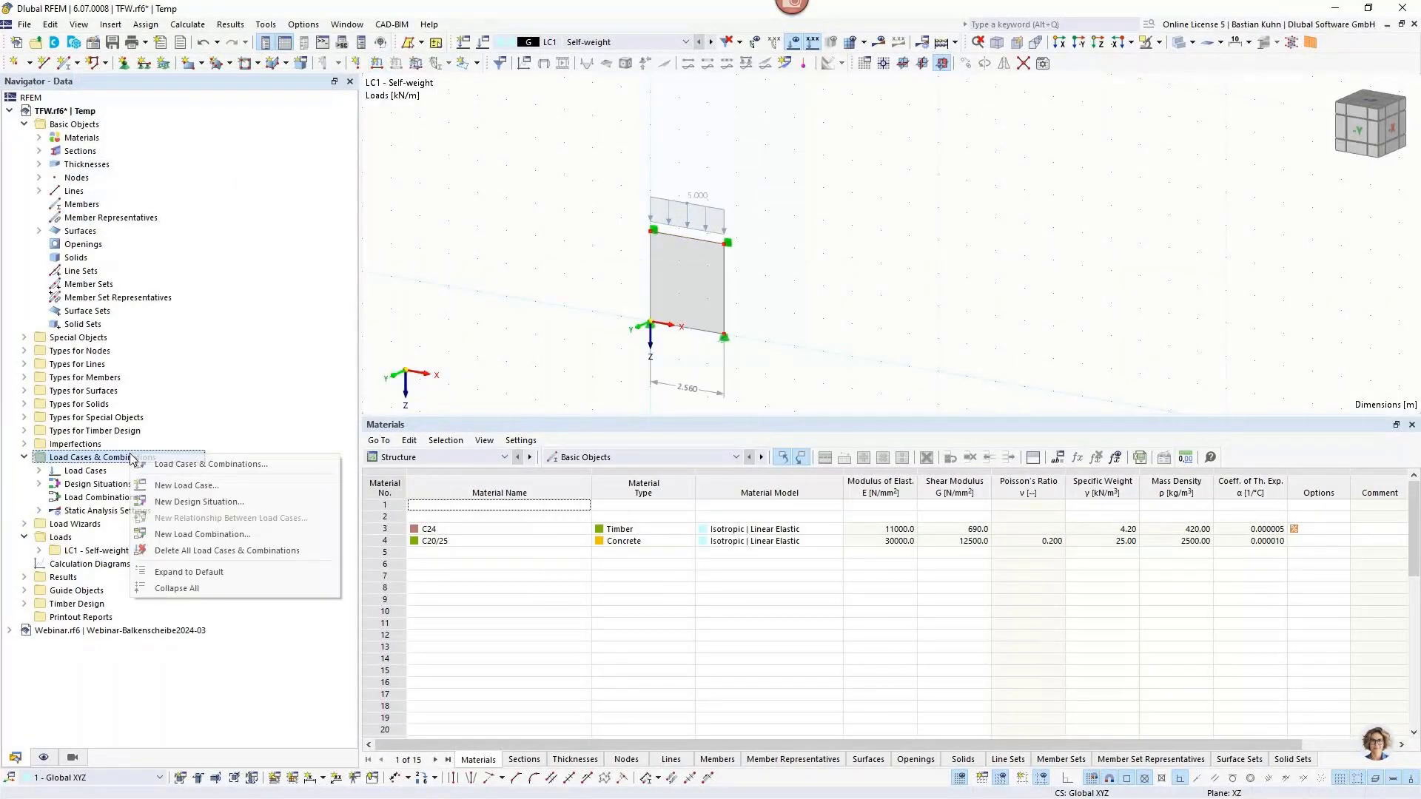
click(211, 464)
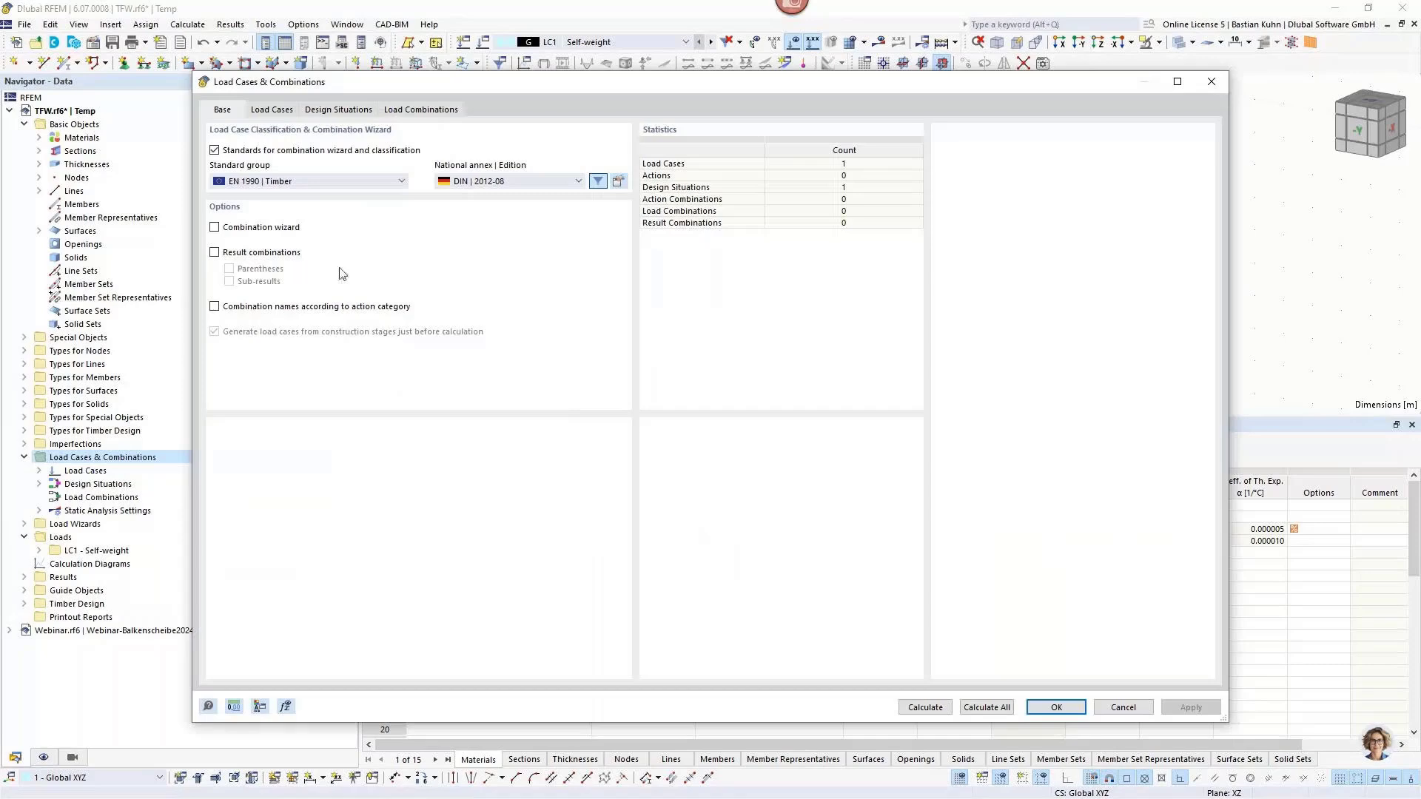
click(282, 112)
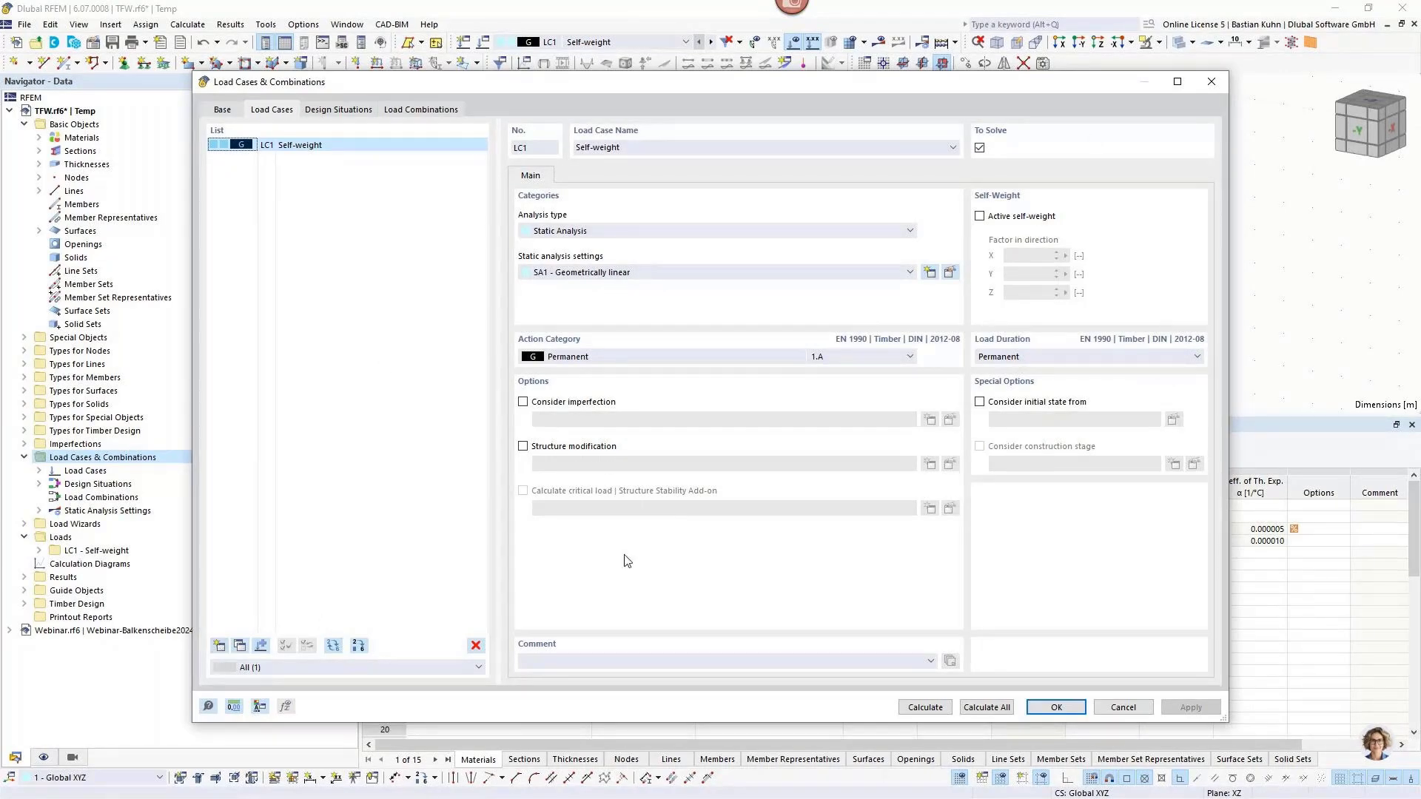
click(220, 645)
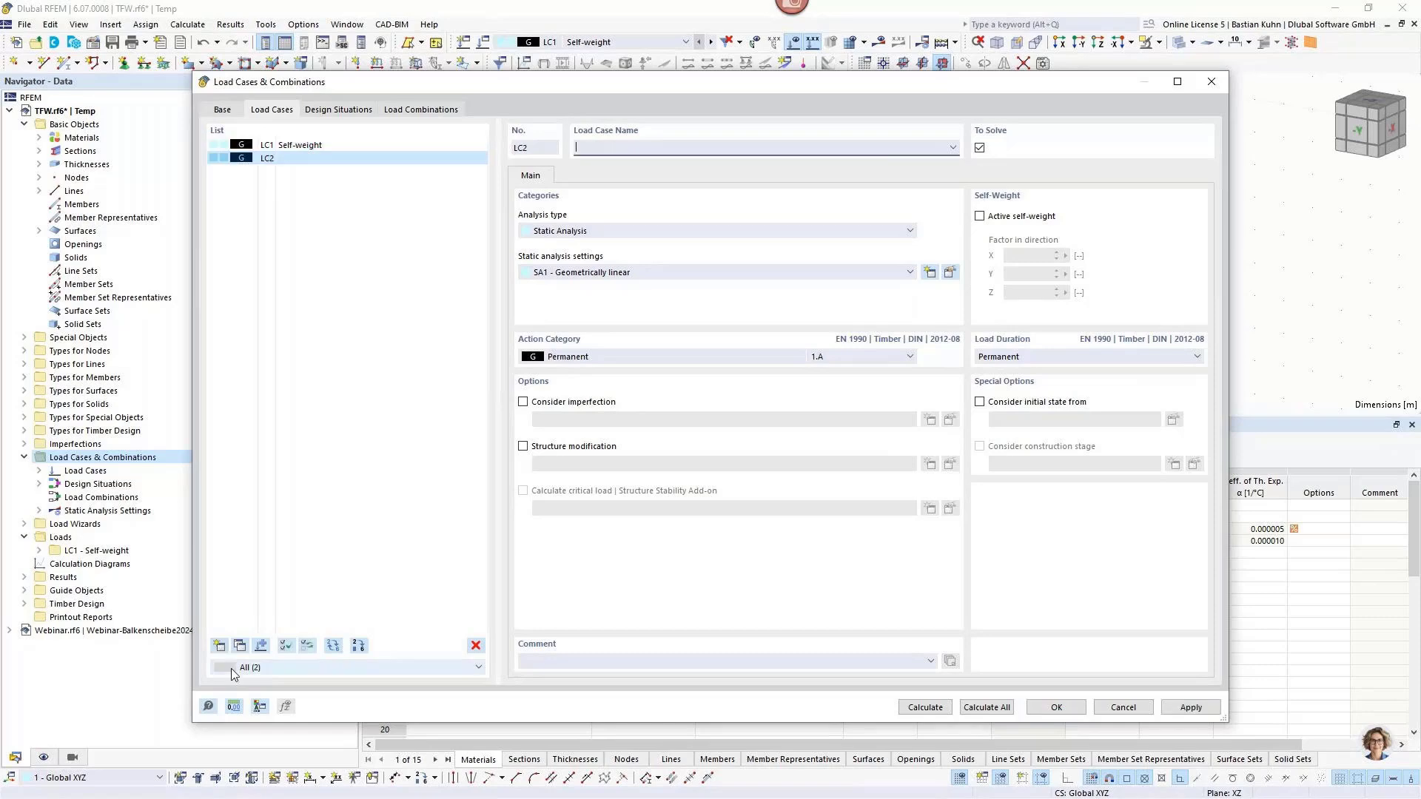
click(658, 358)
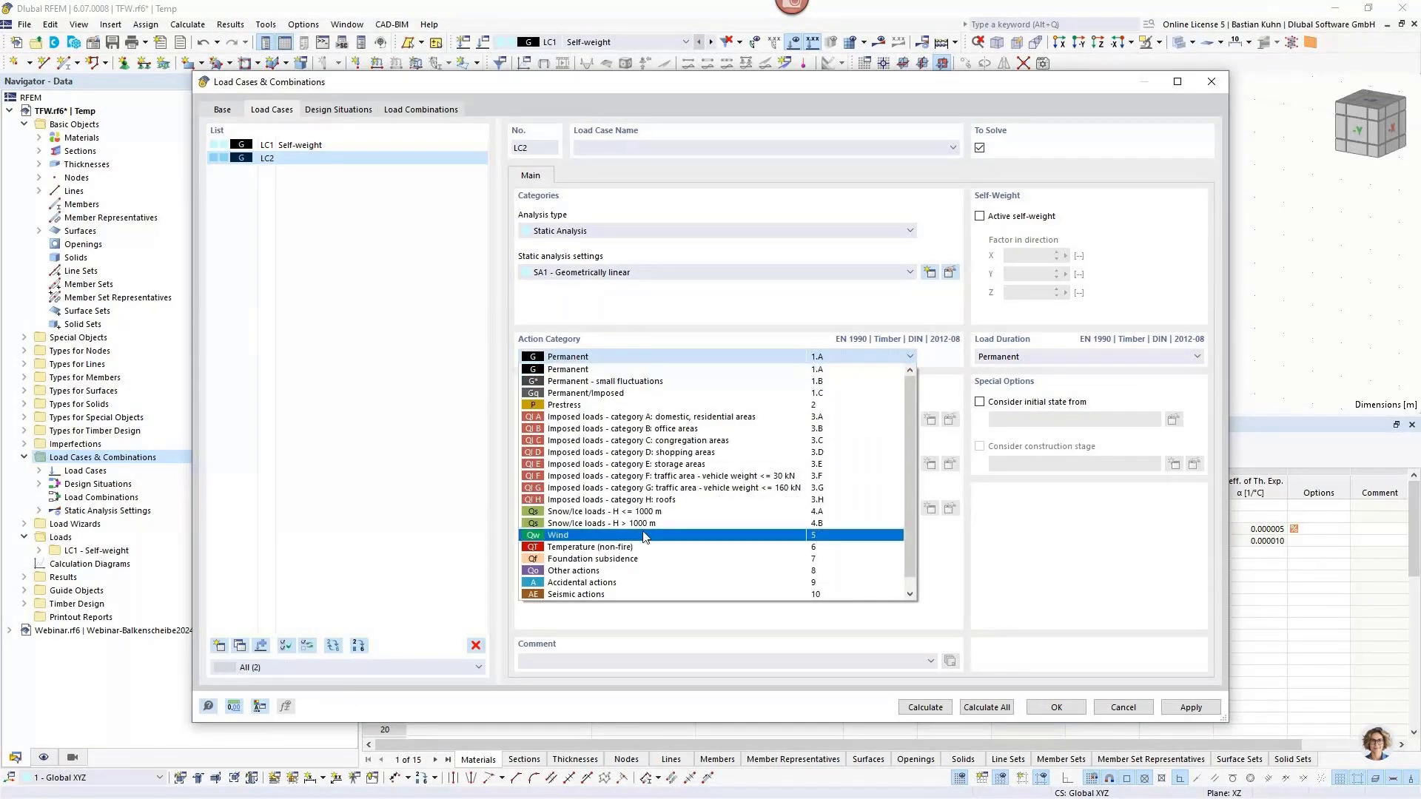
click(643, 535)
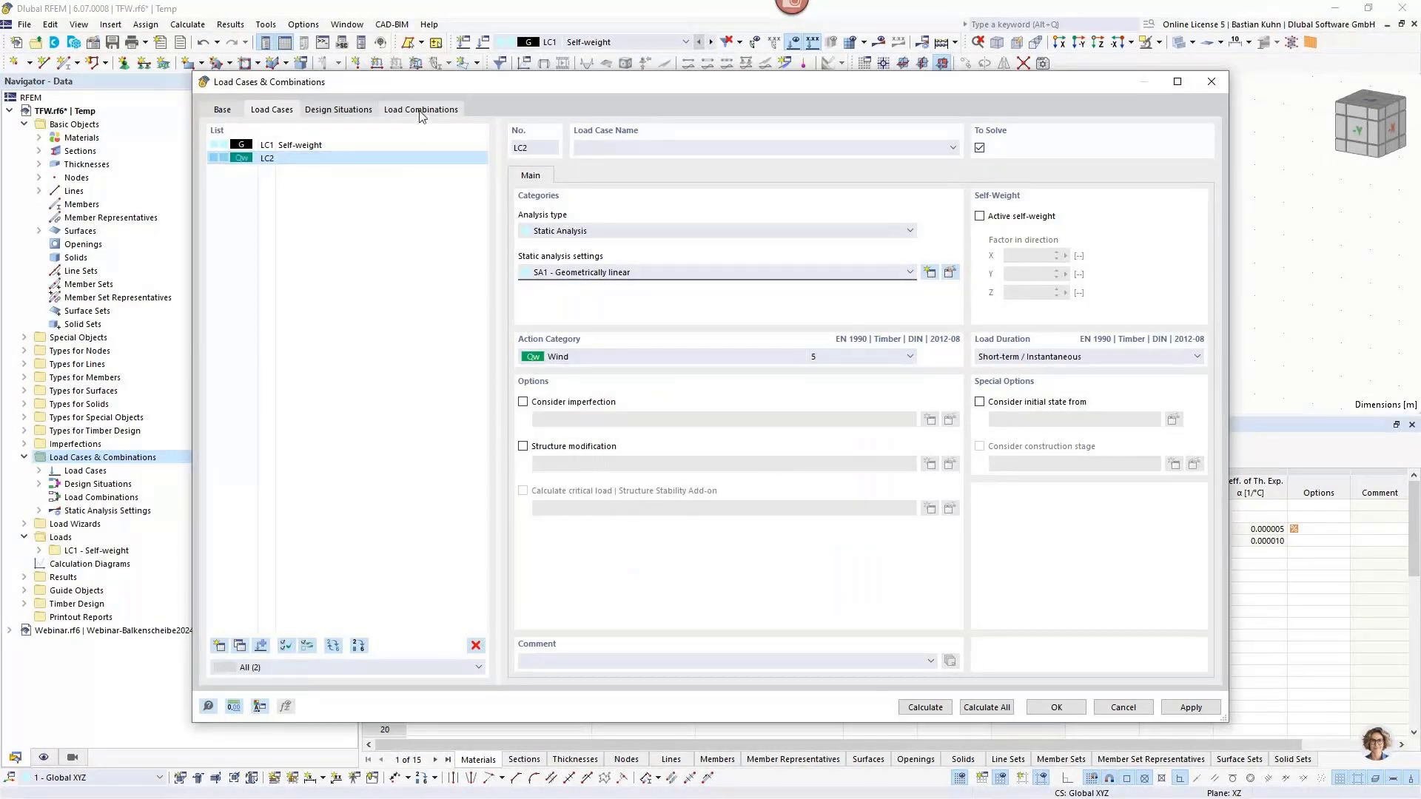
Create load combination CO1 with geometrically linear static analysis and assign both load cases LC1 and LC2 to it.
click(219, 647)
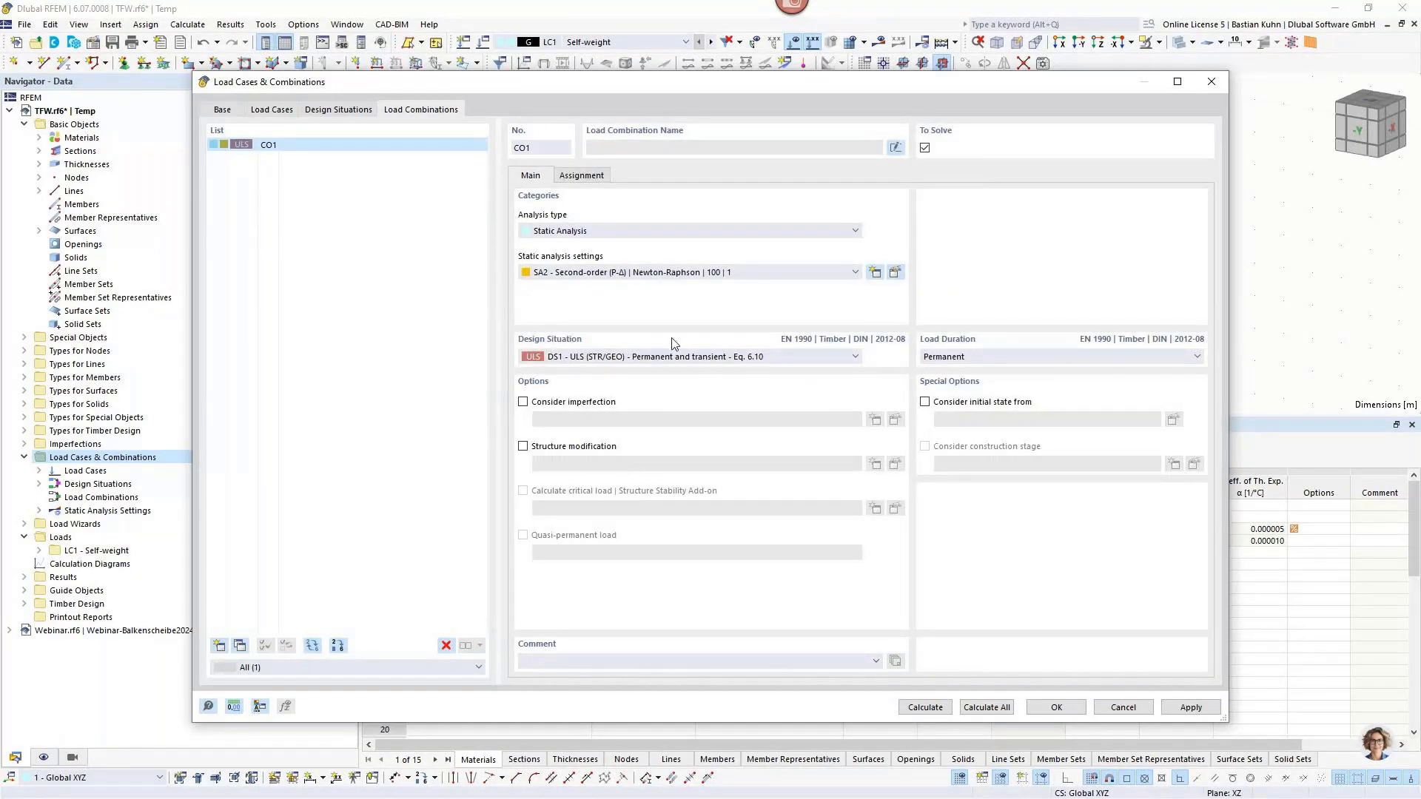
click(686, 273)
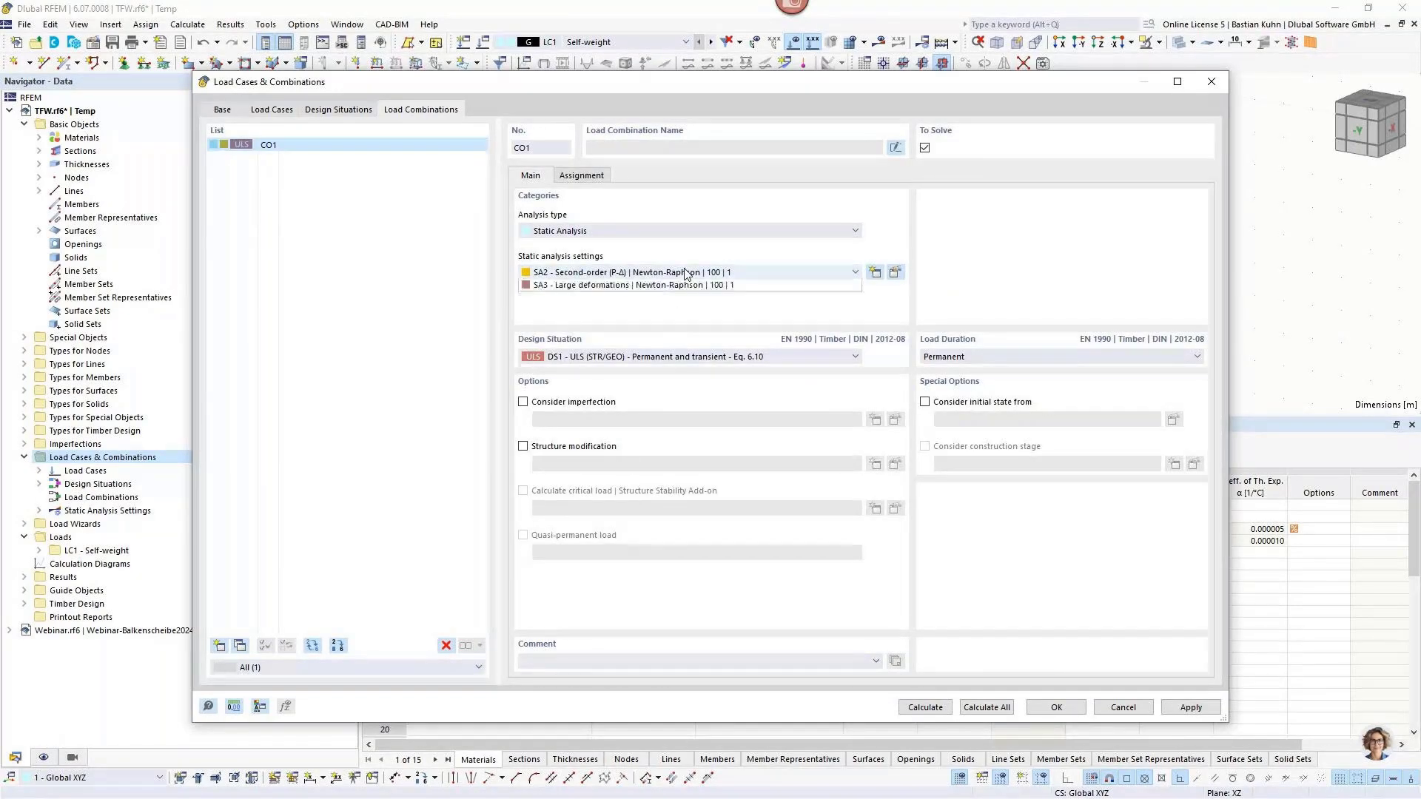
click(685, 273)
click(598, 177)
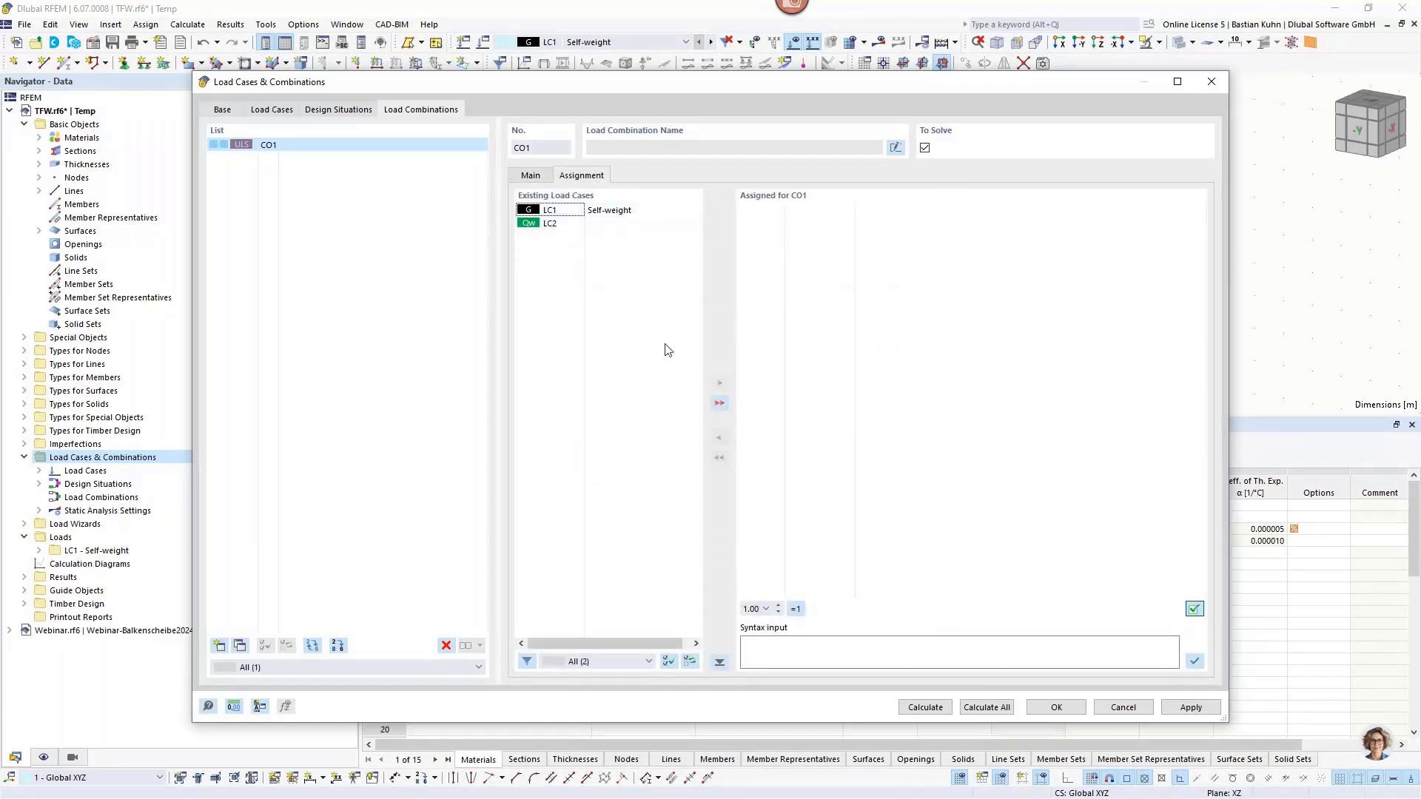
click(718, 403)
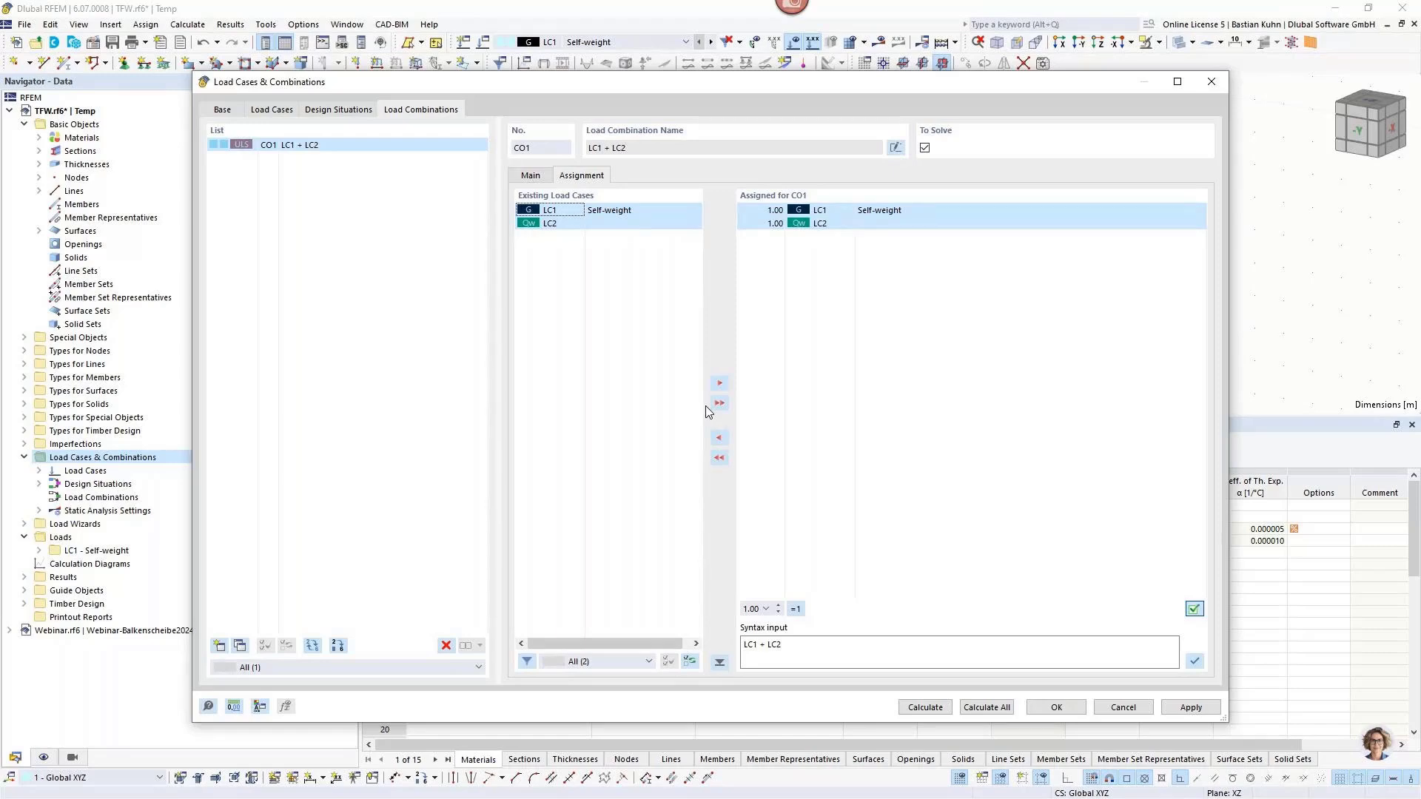
Define CO1's load factors as 1.35*LC1 + 1.5*LC2 and accept the load cases and combinations.
click(745, 646)
text(1,35)
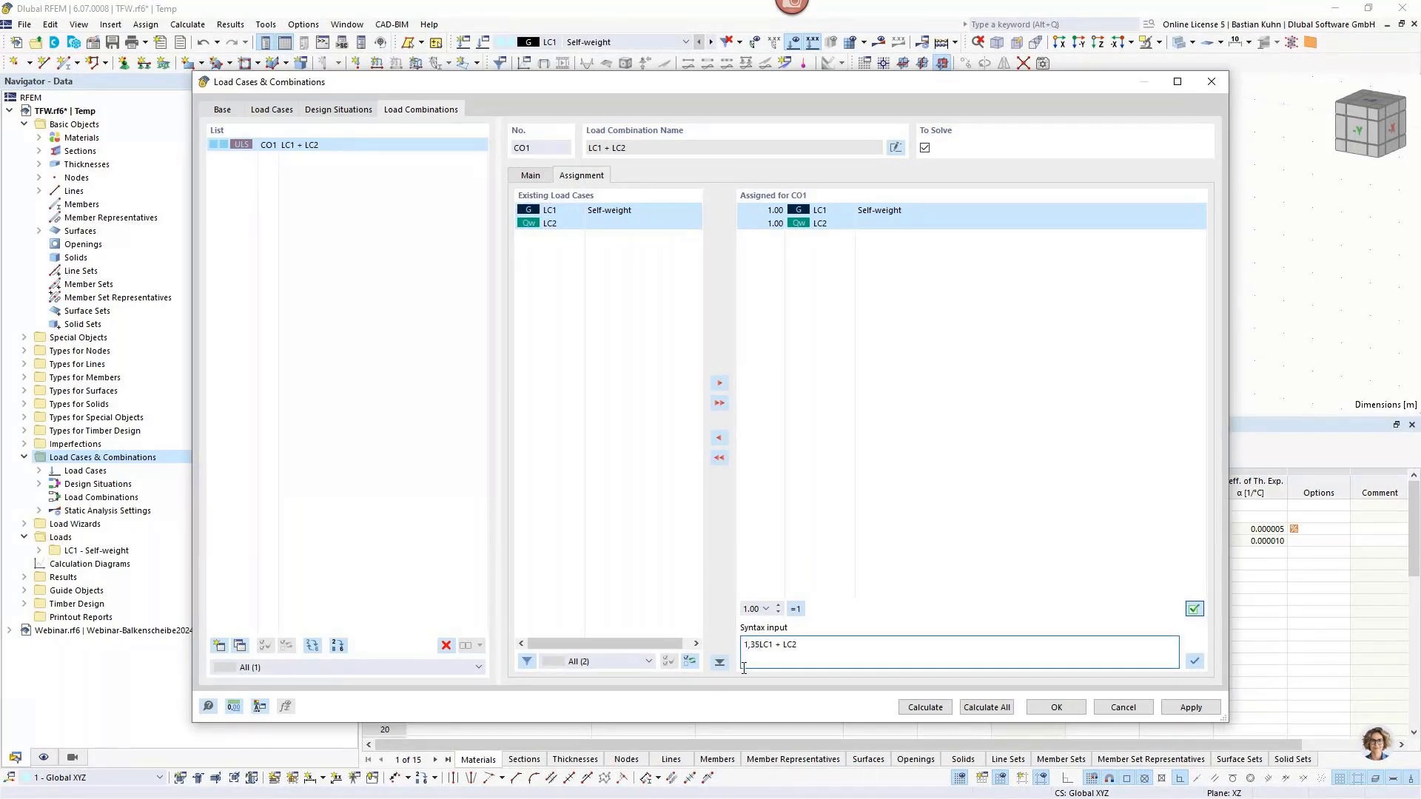
text(*)
key(Right)
key(Right)
text(1,5*)
click(1195, 661)
click(1056, 709)
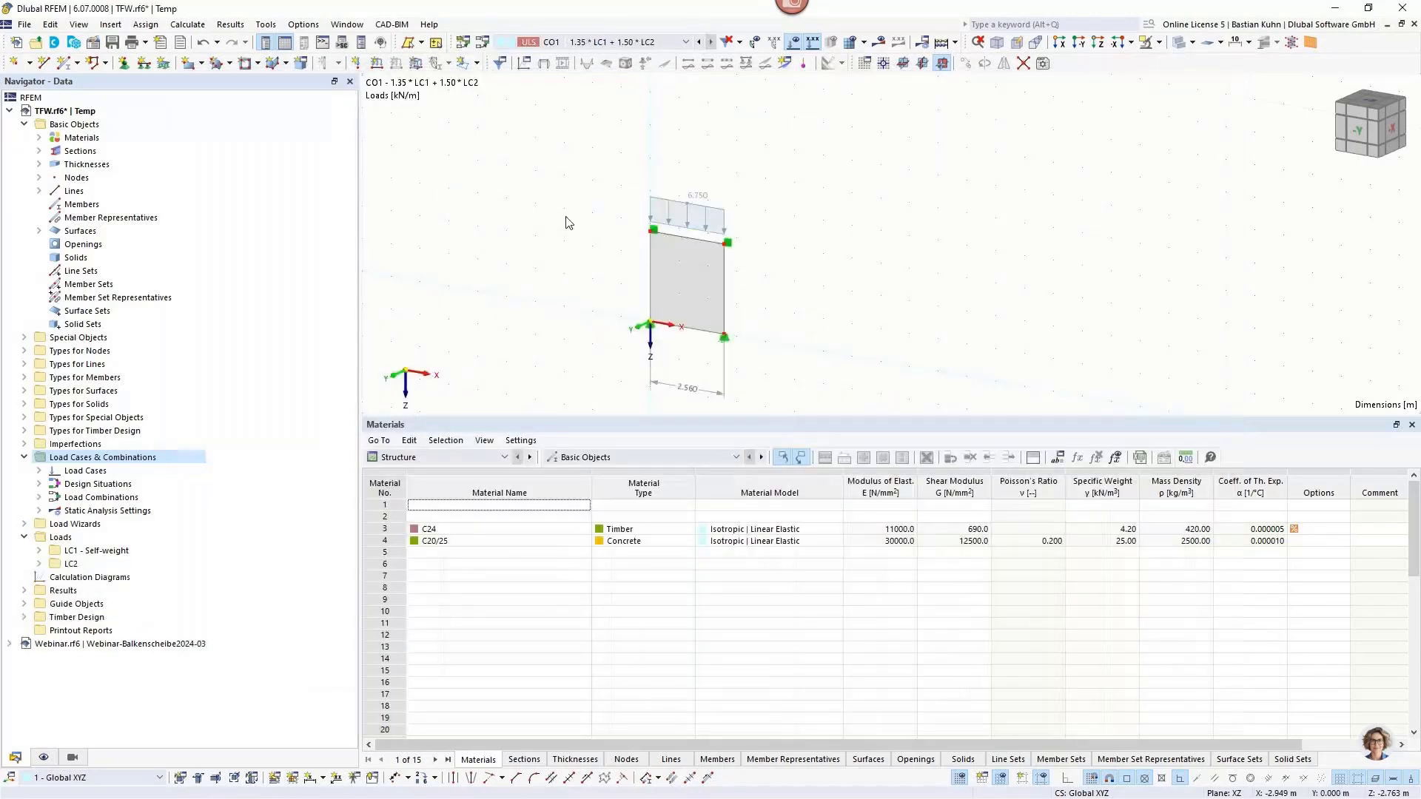
In load case LC2, apply a nodal force of -8 kN in global X to the wall's top corner node farther from the origin.
click(585, 42)
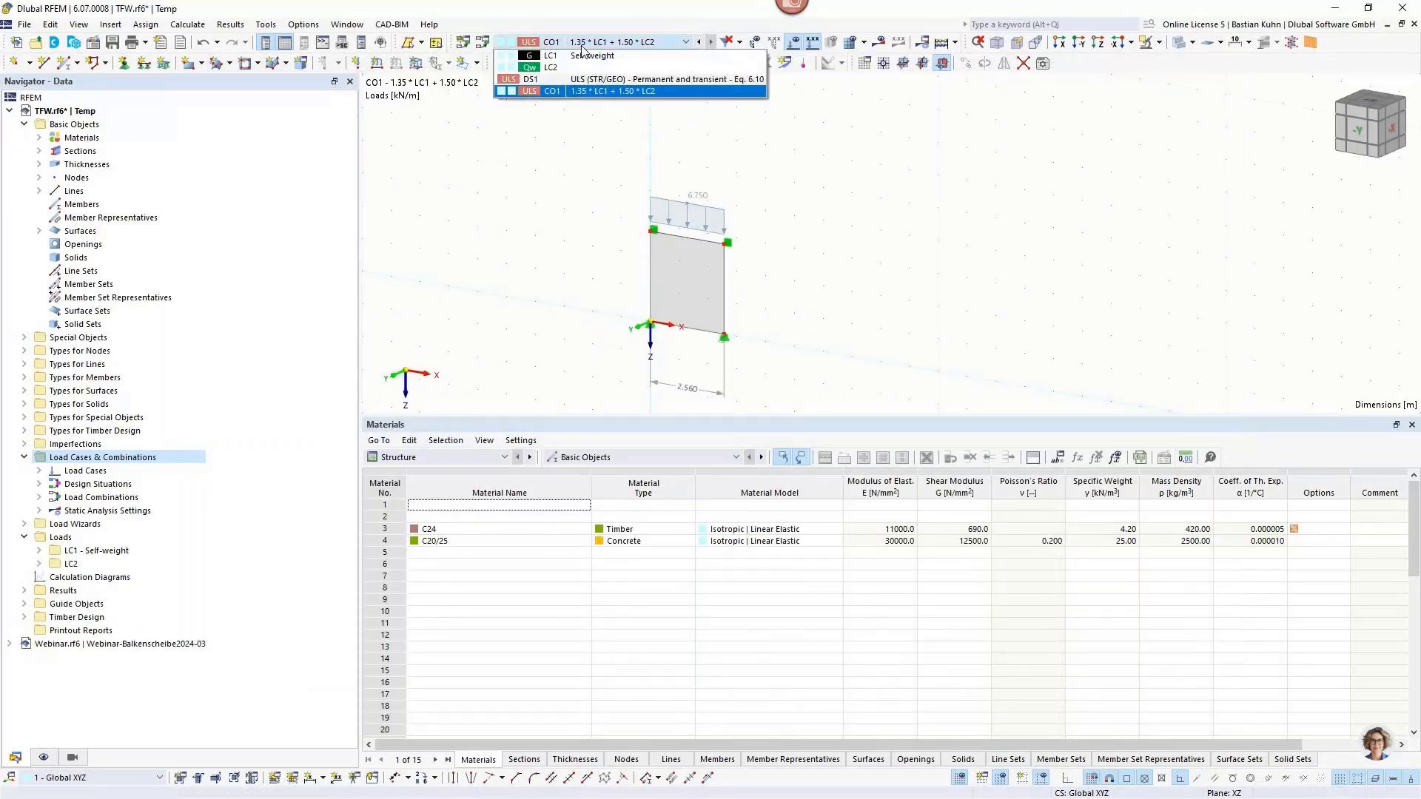
click(574, 68)
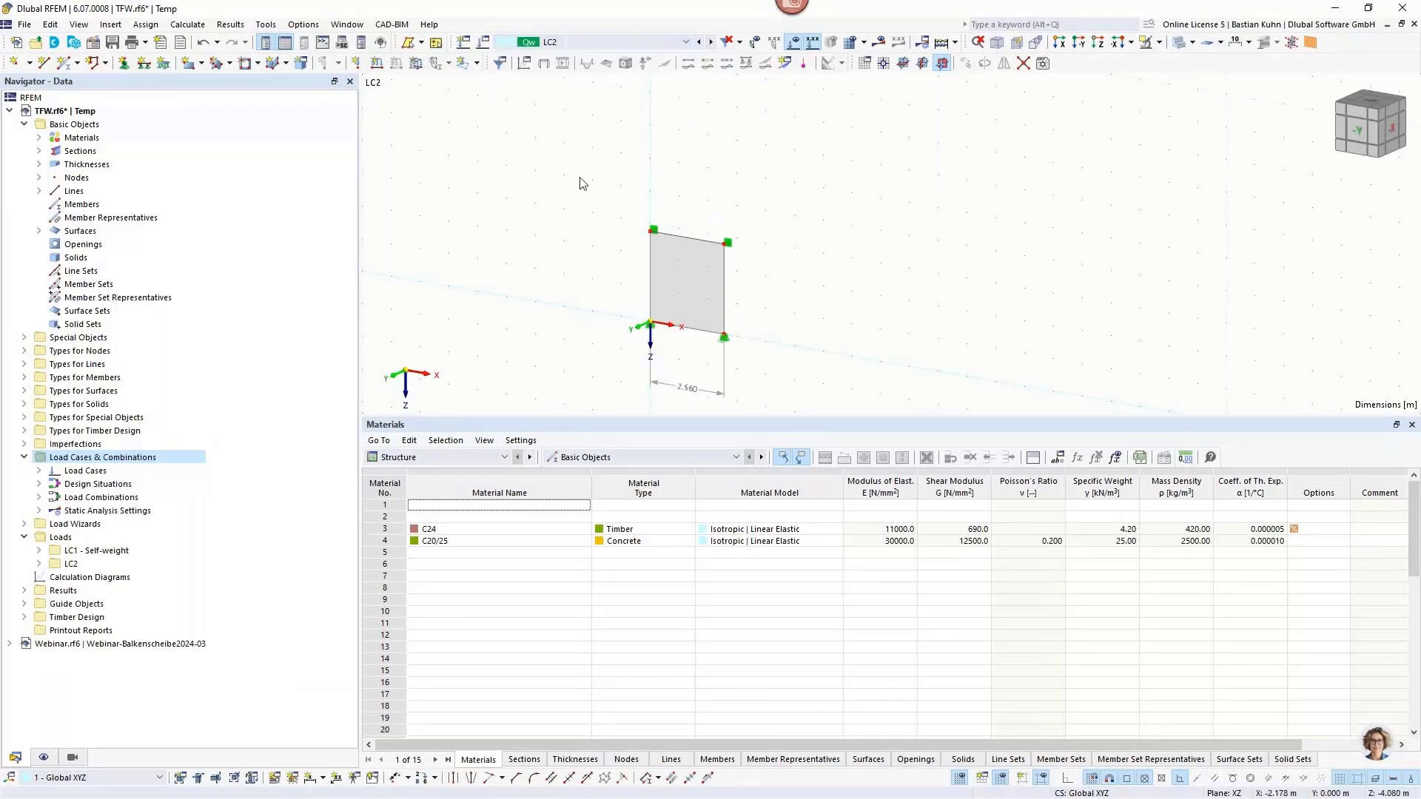
click(356, 64)
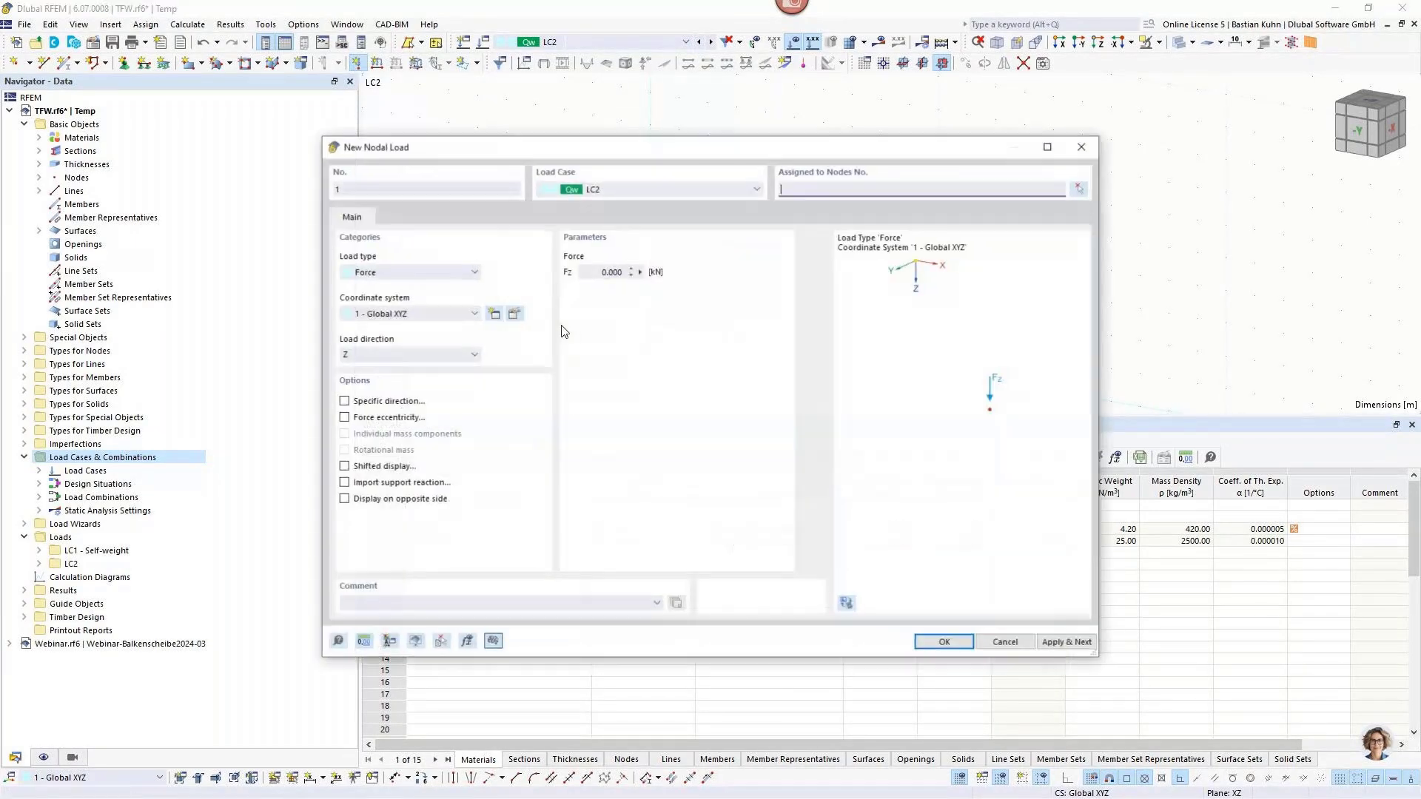
double_click(570, 271)
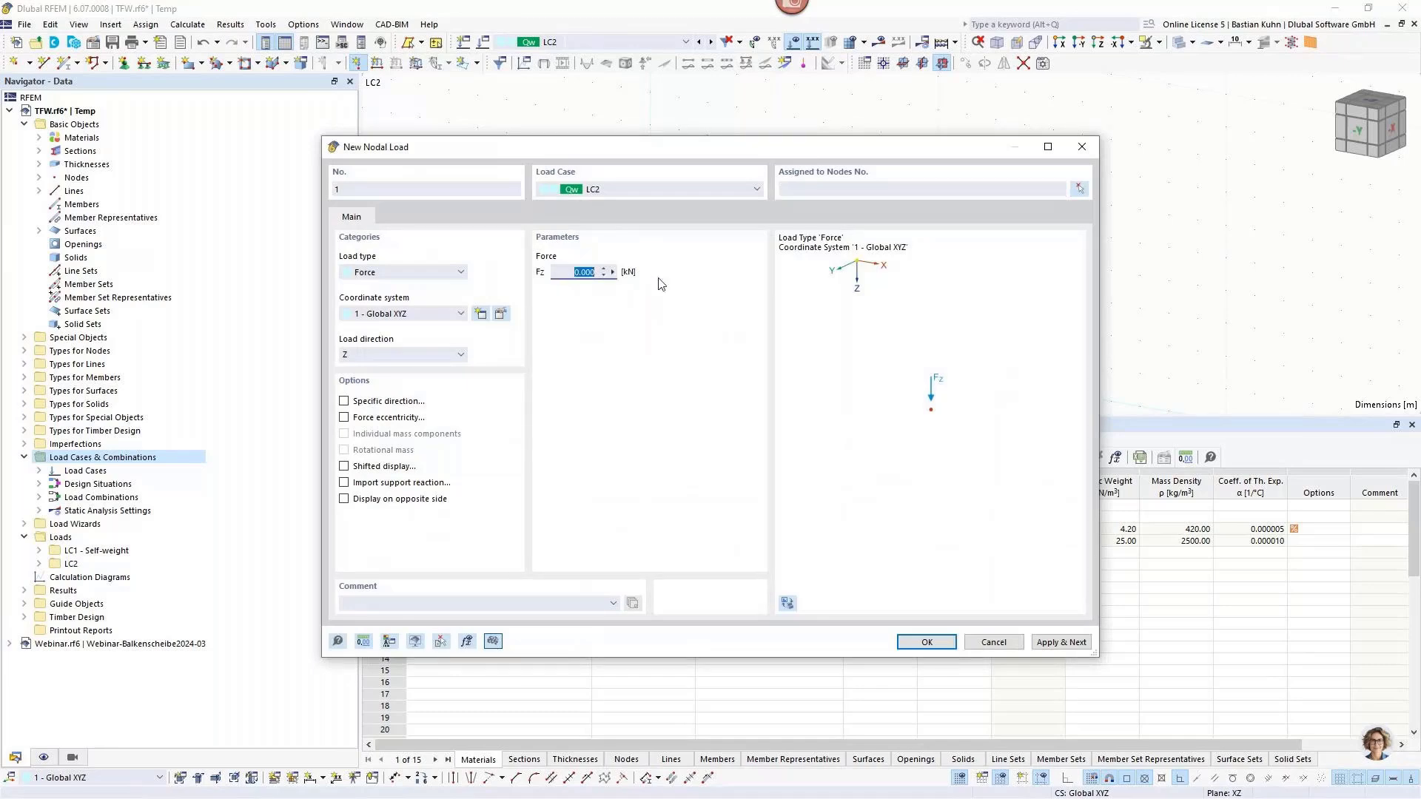
text(8)
click(404, 354)
click(385, 366)
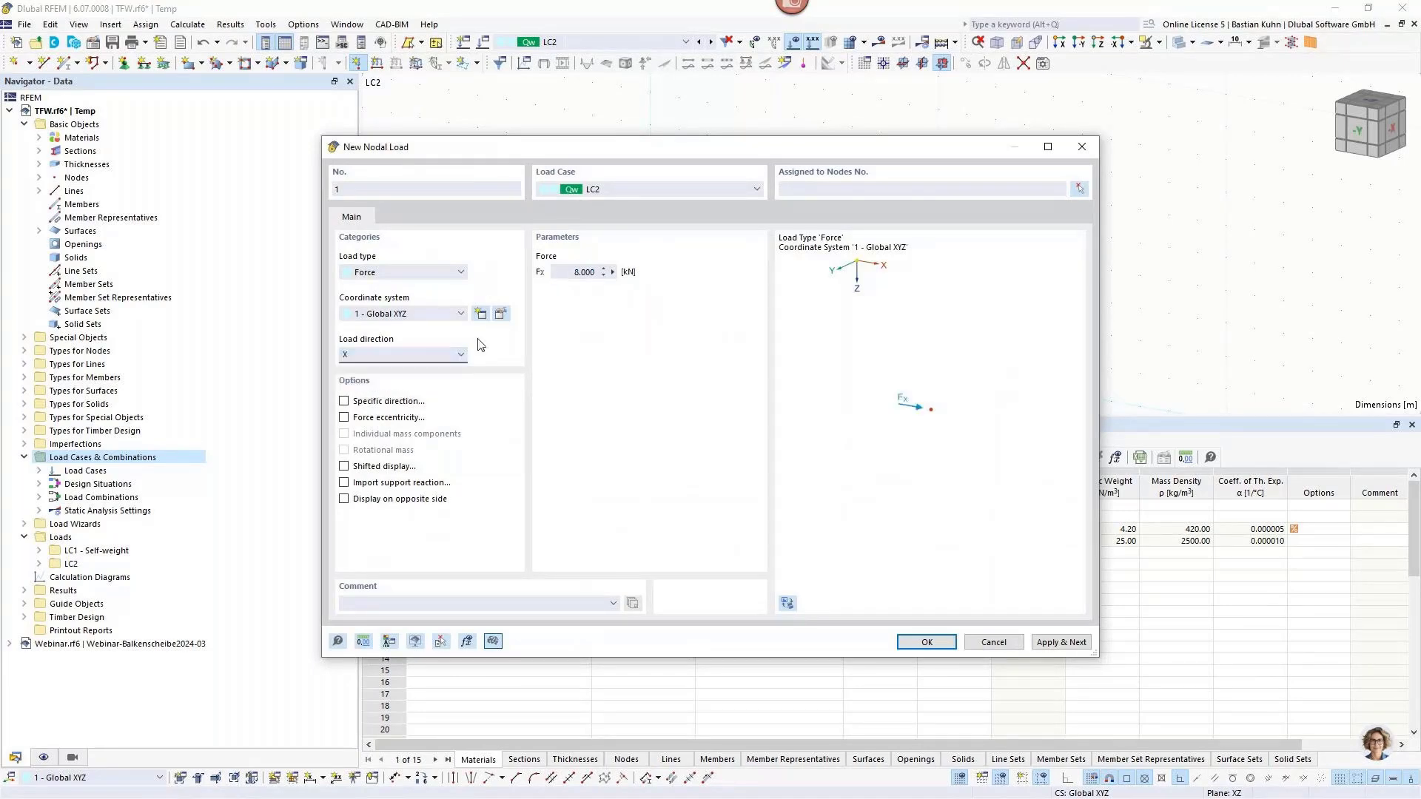
click(565, 269)
text(-)
key(Return)
click(727, 242)
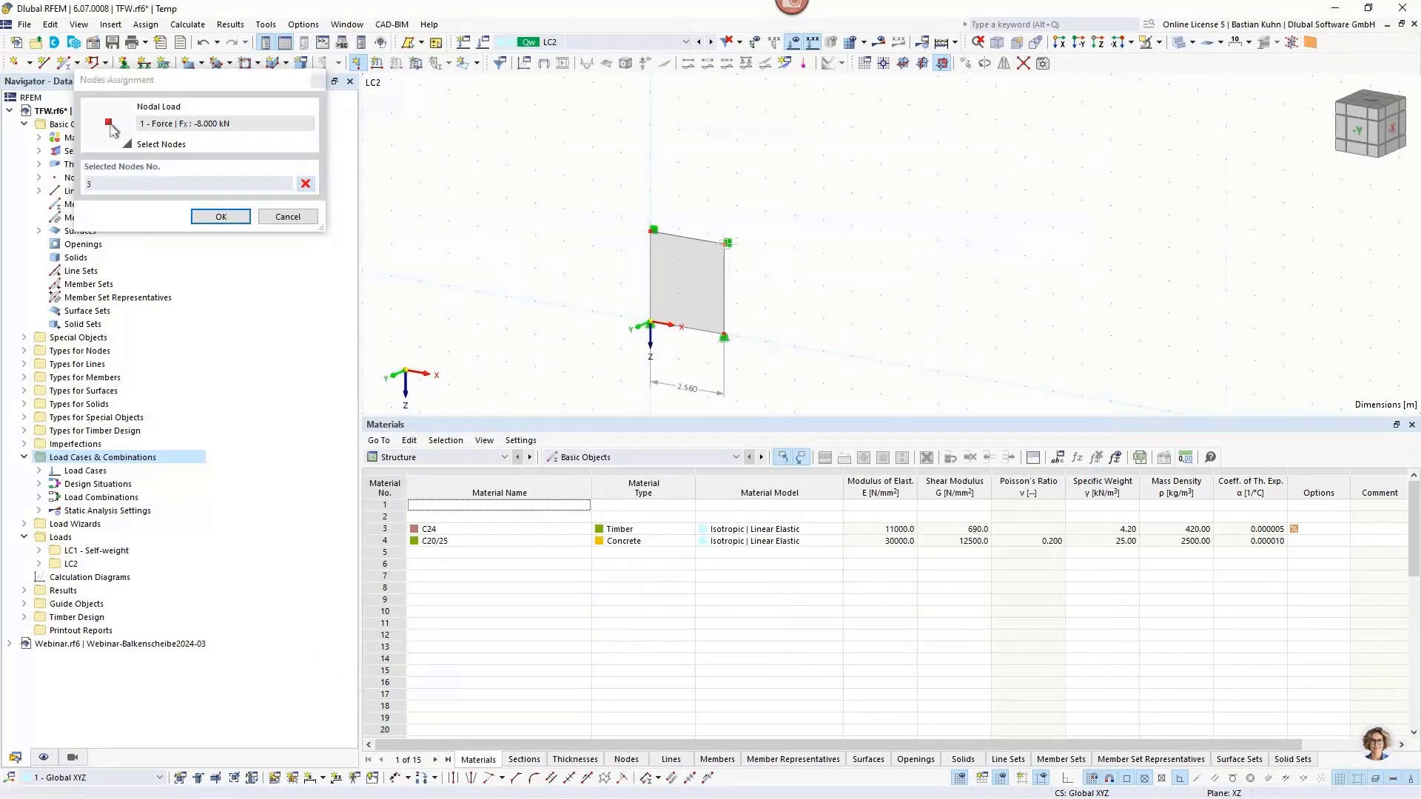
key(Return)
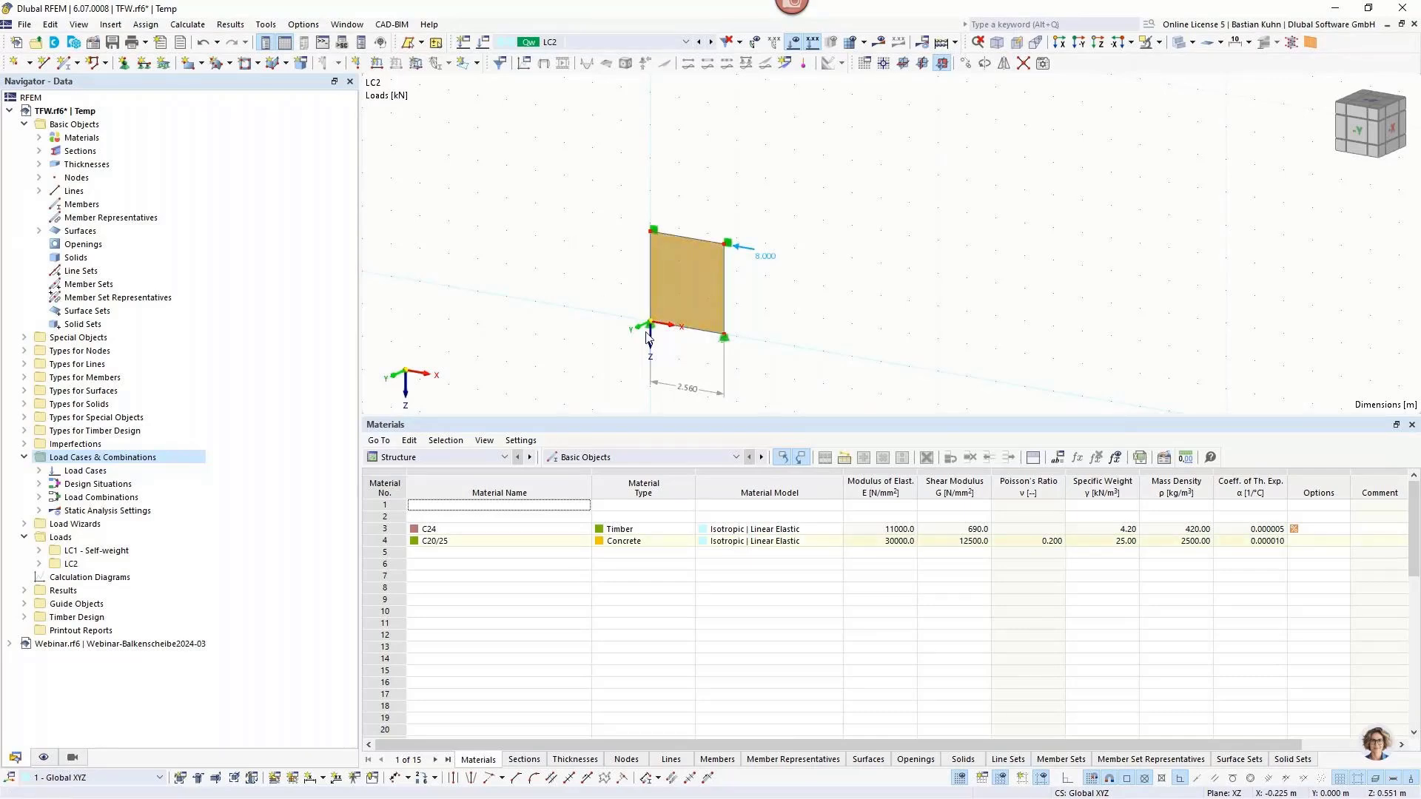
Open the wall surface's assigned thickness for editing.
mouse_move(664, 272)
double_click(663, 271)
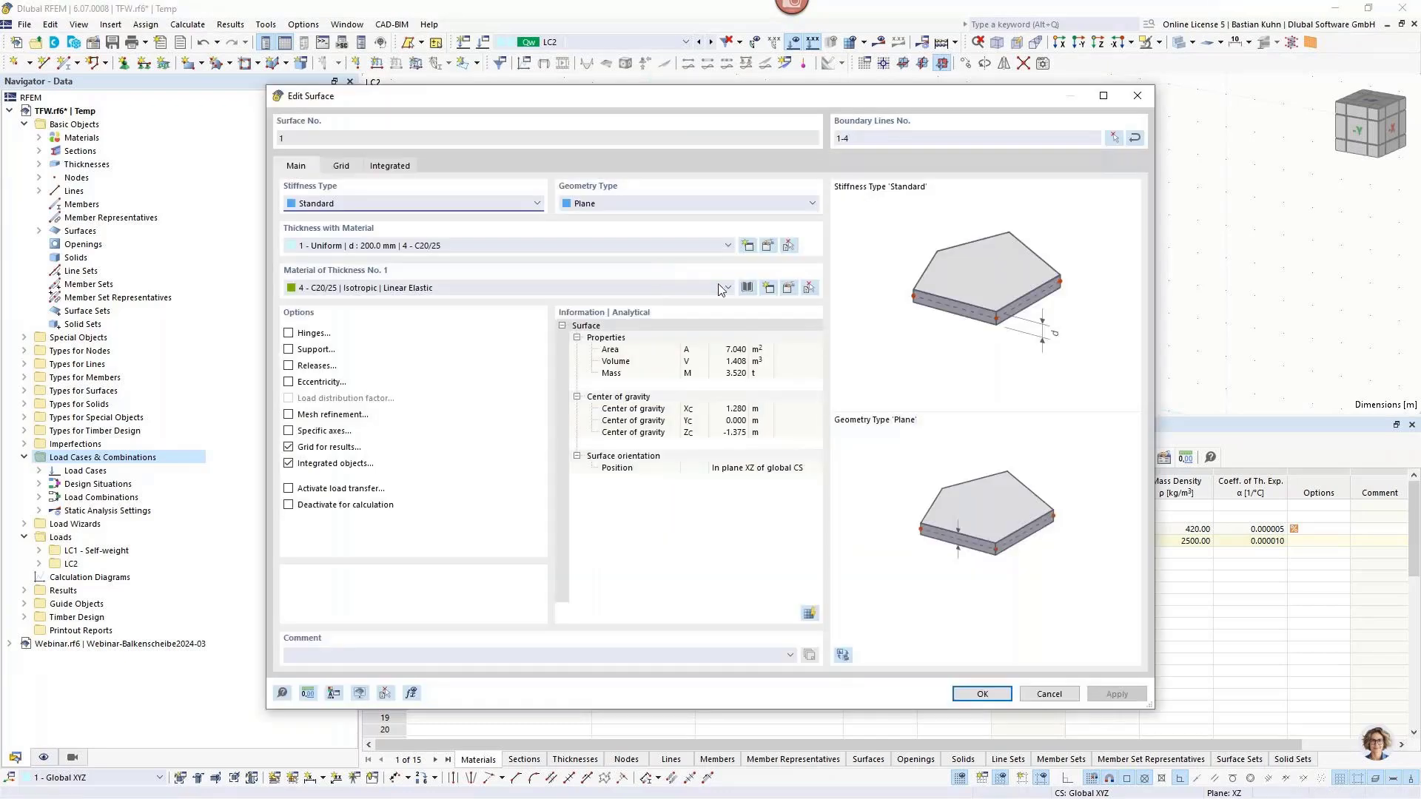
click(767, 246)
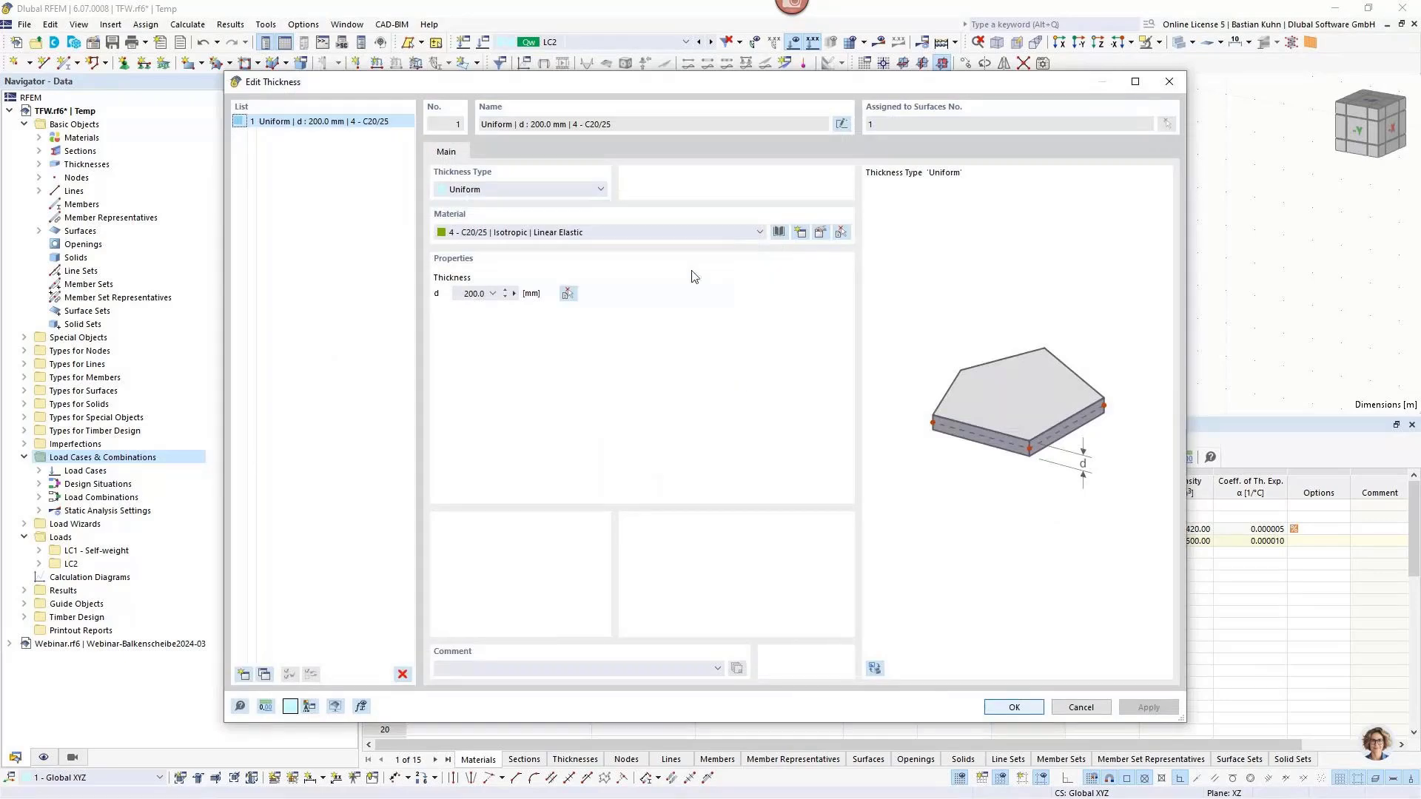
Try the Layers thickness type and view the library of layer compositions.
click(593, 188)
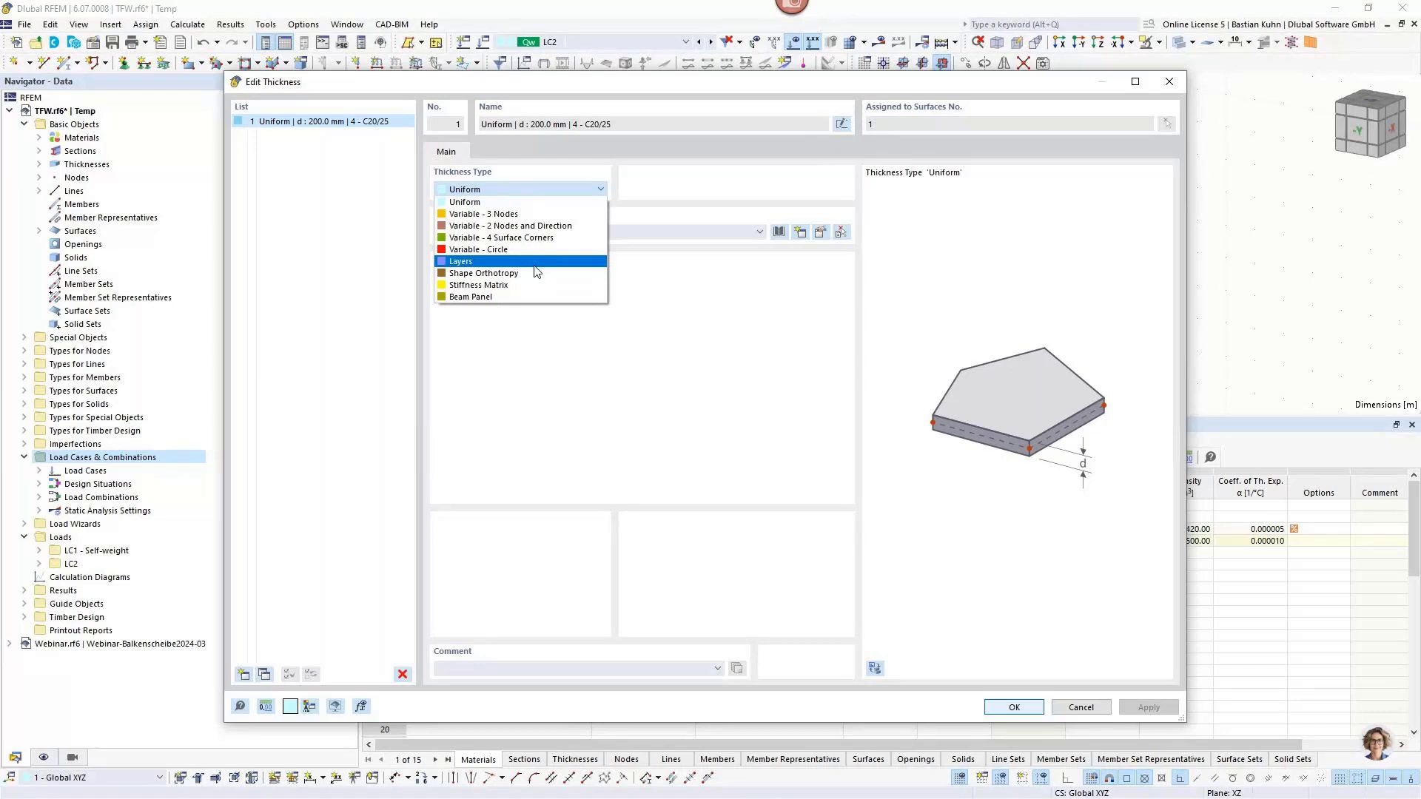
click(536, 262)
click(494, 152)
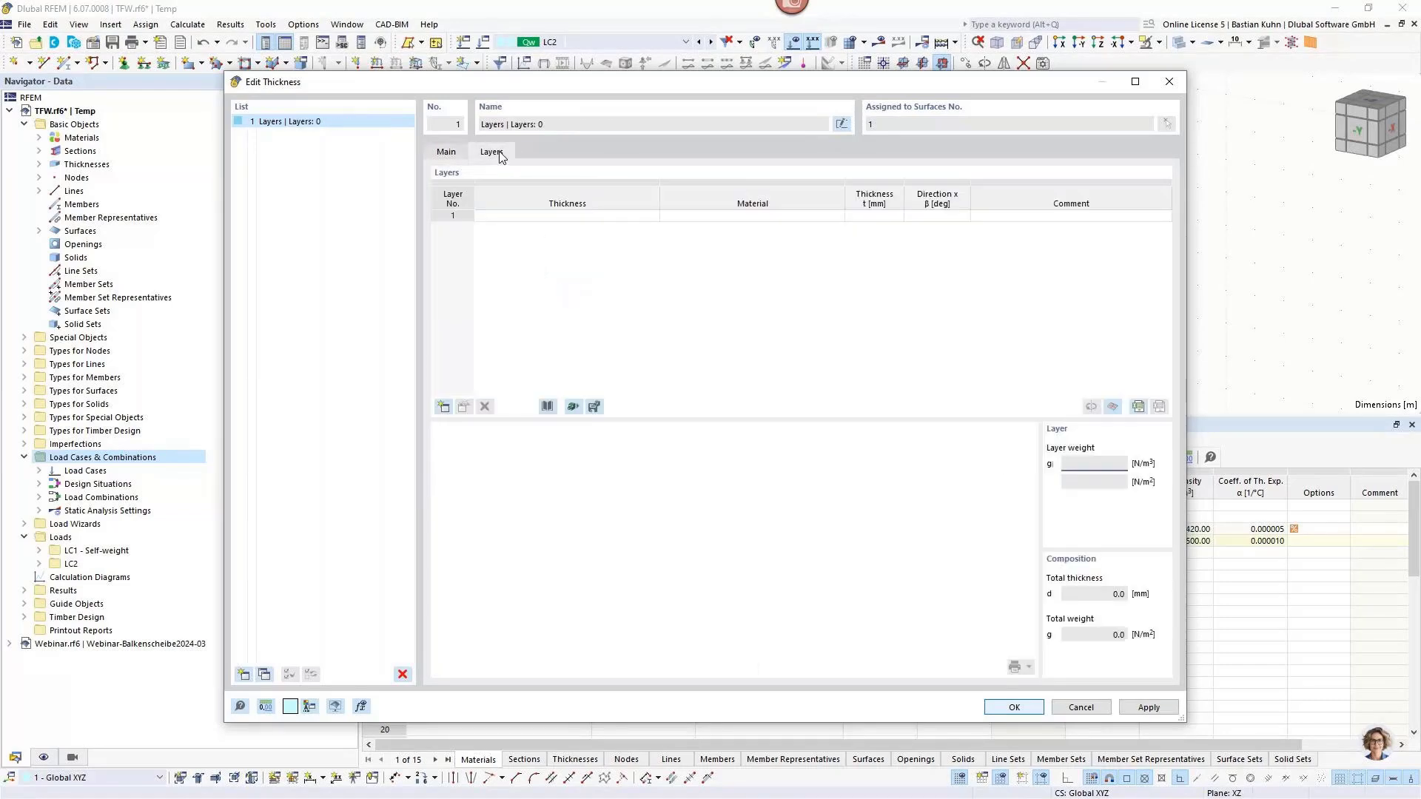
click(547, 406)
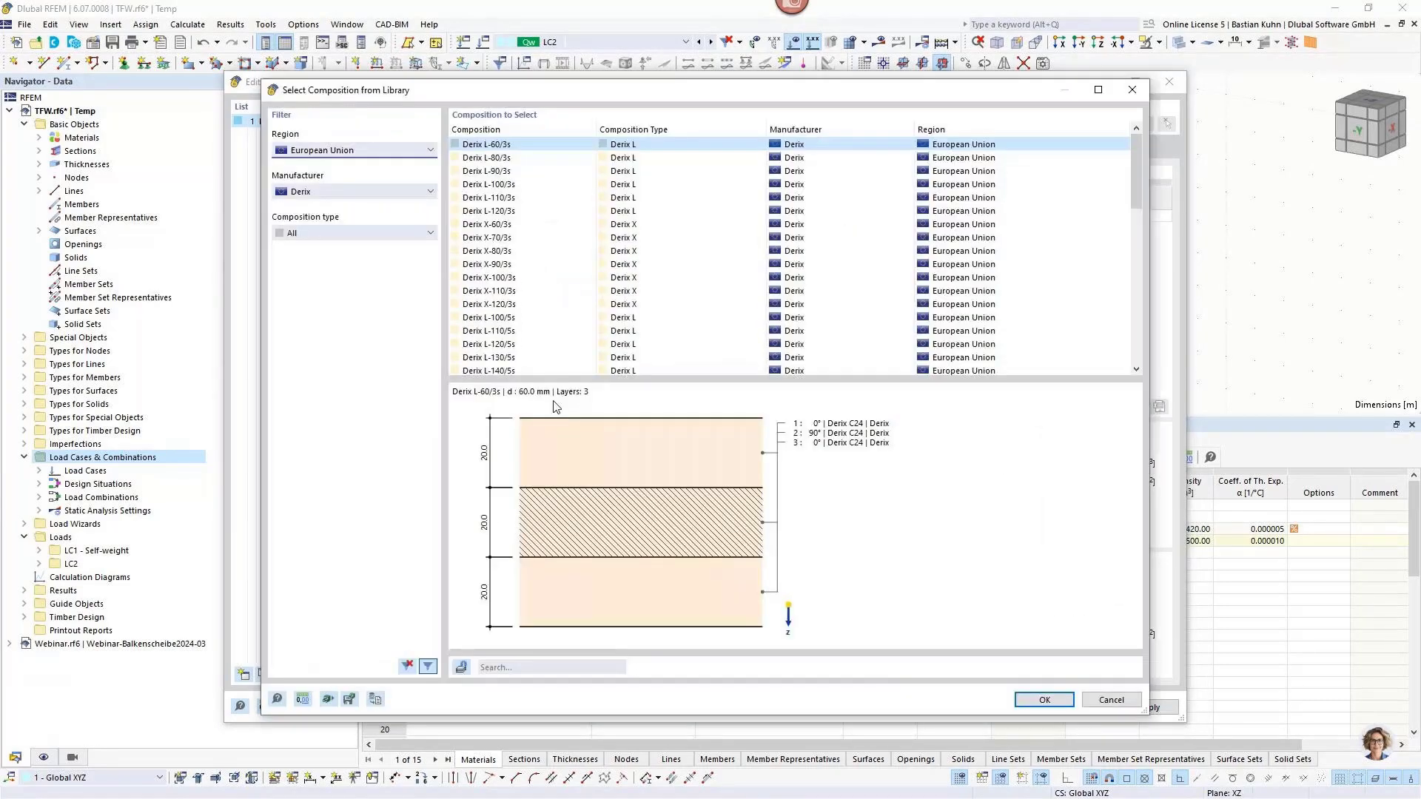
click(1046, 700)
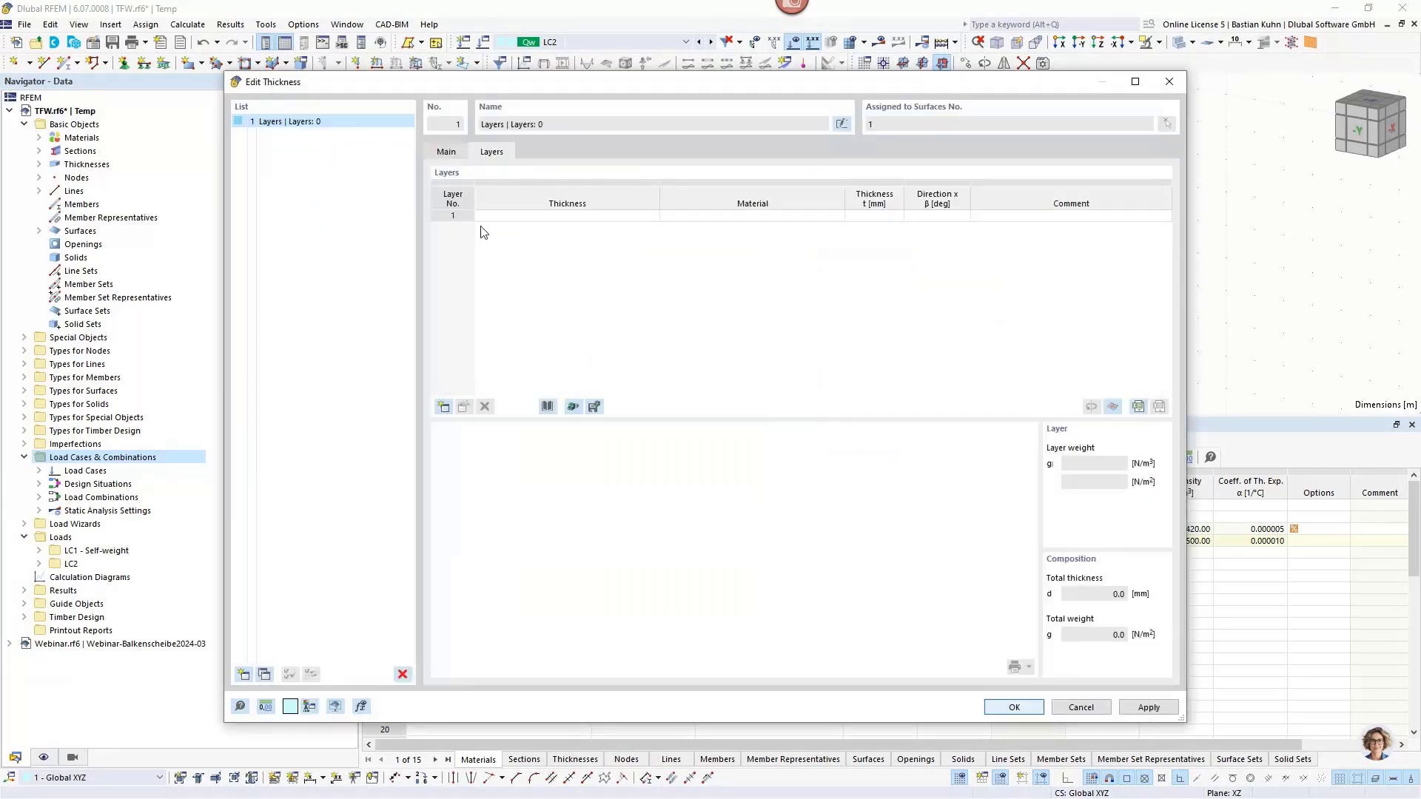
Set the wall's thickness type to Beam Panel.
click(446, 153)
click(494, 191)
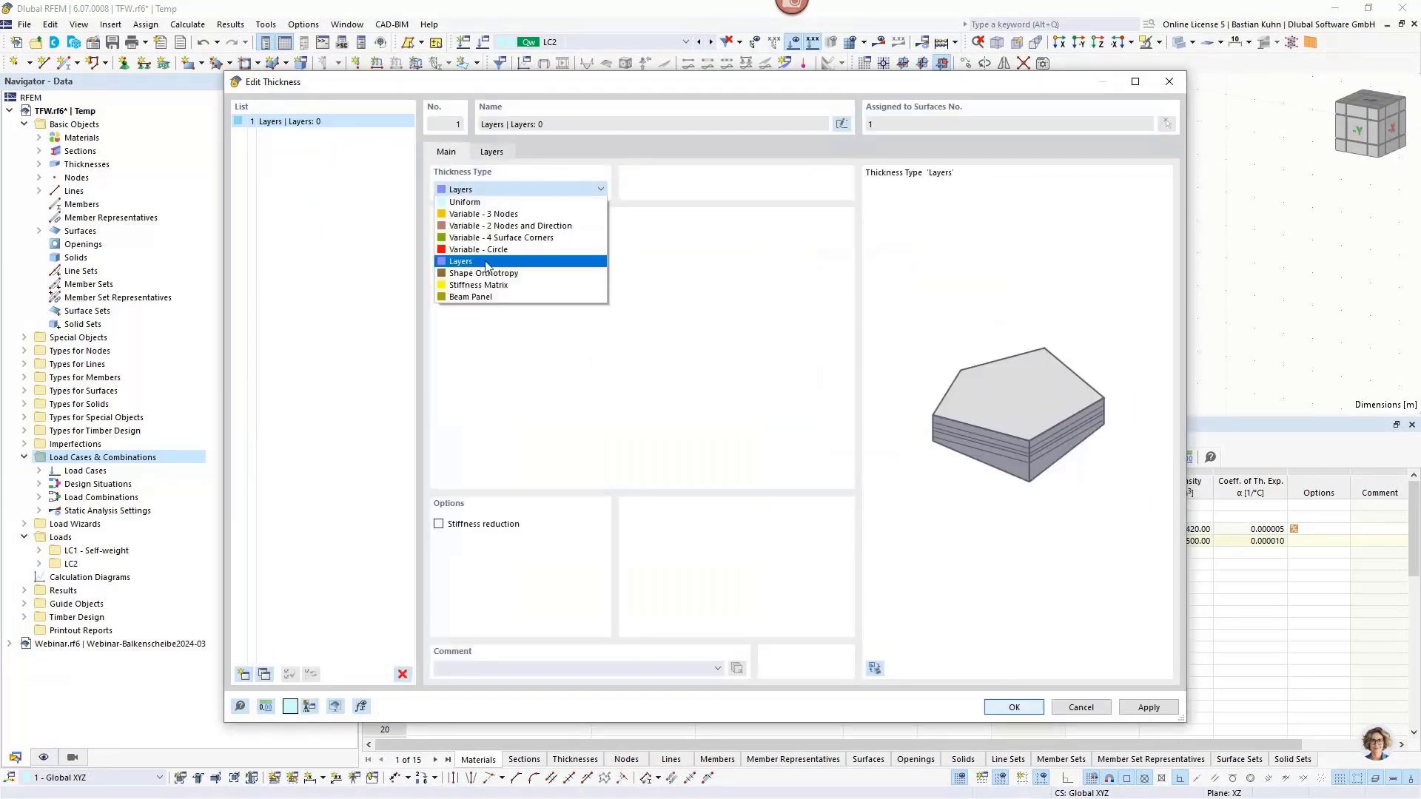
click(486, 297)
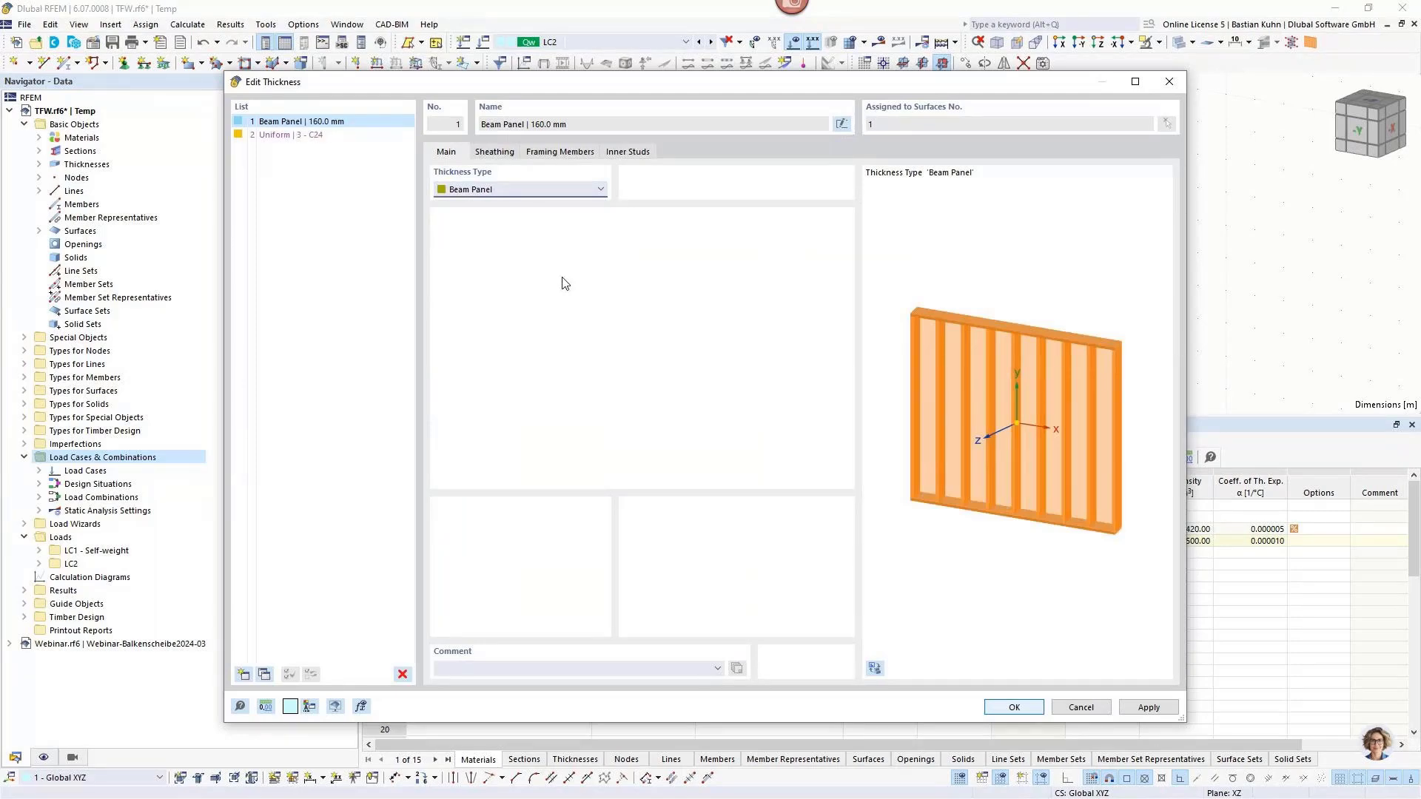
Open the material library for the beam panel's front sheathing and examine the available OSB and gypsum boards.
click(497, 152)
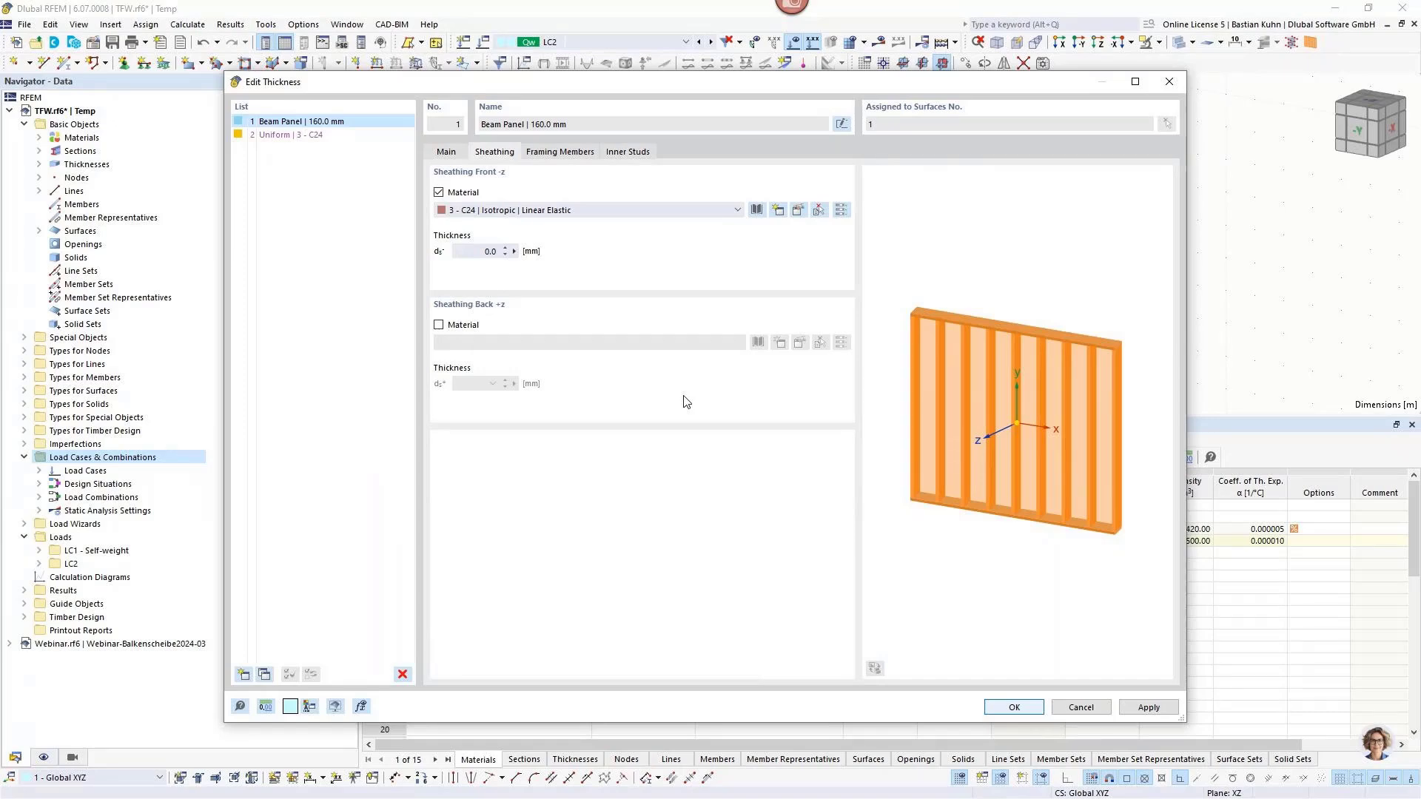
click(755, 212)
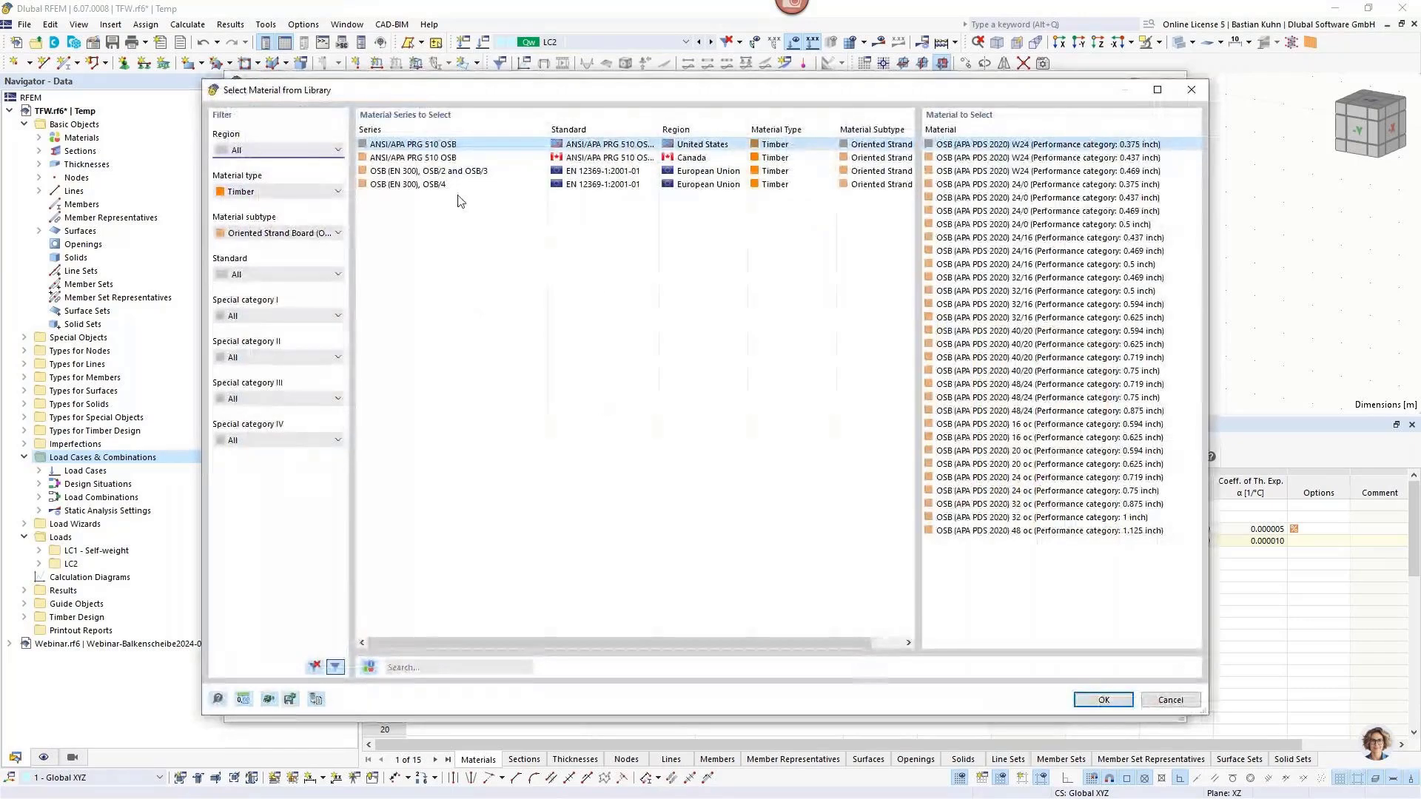
click(453, 171)
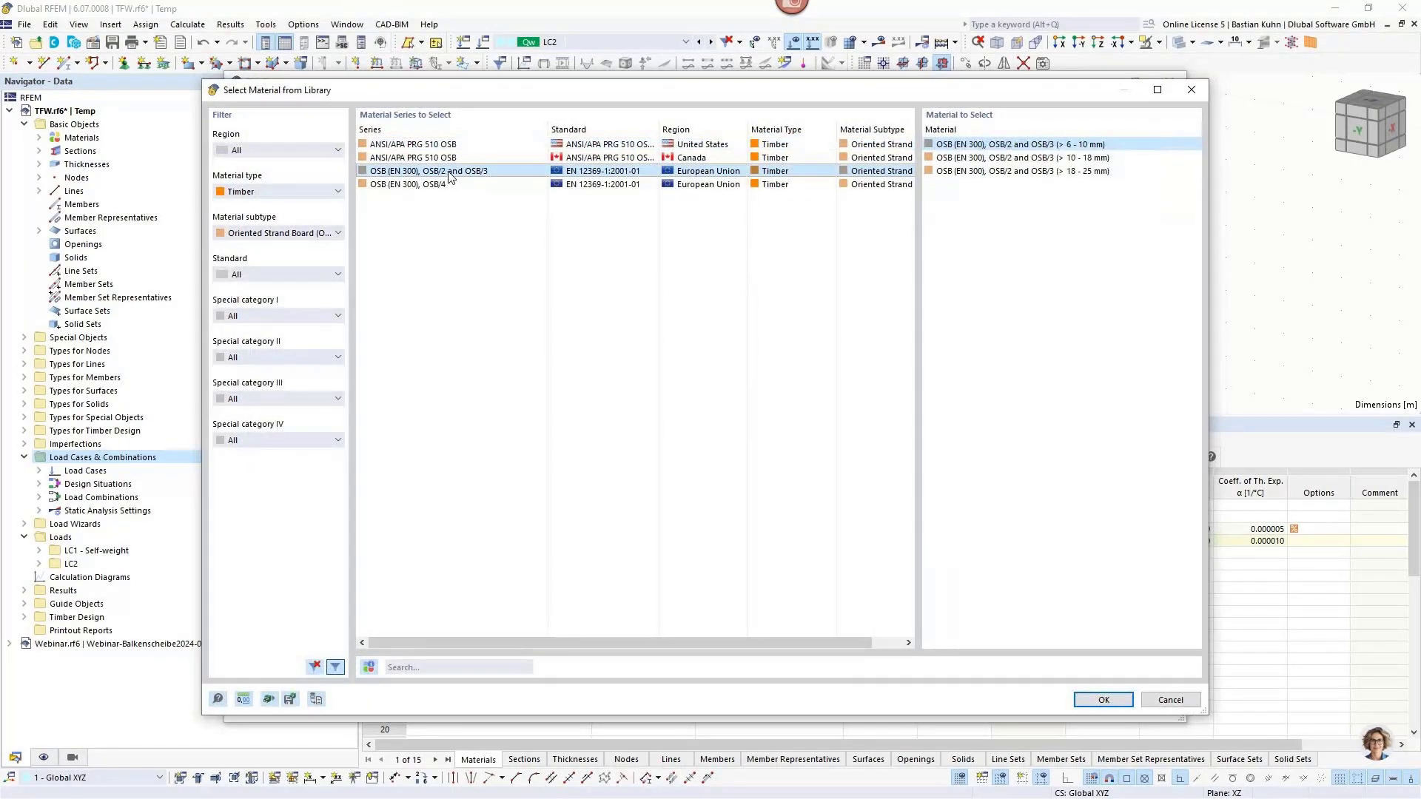
click(444, 145)
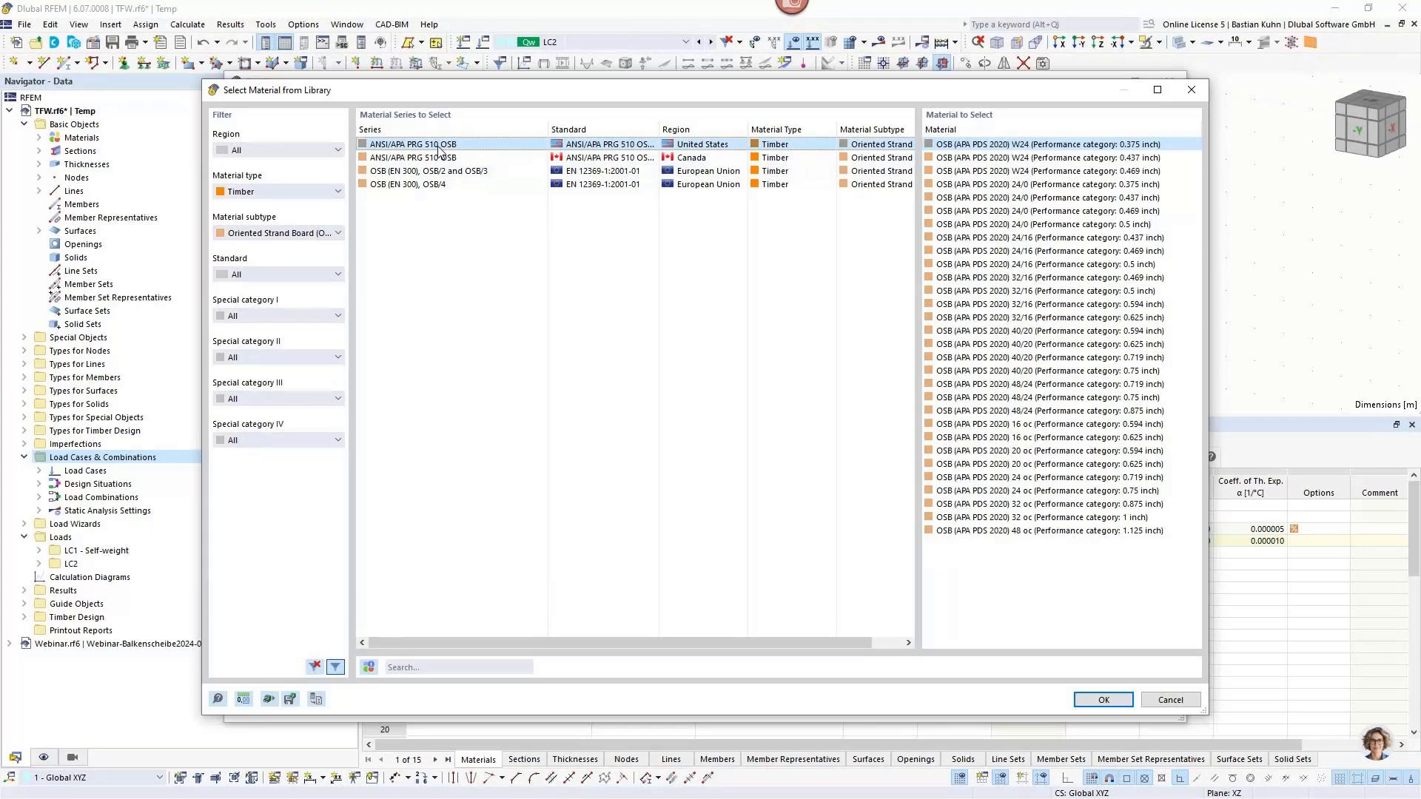
click(434, 172)
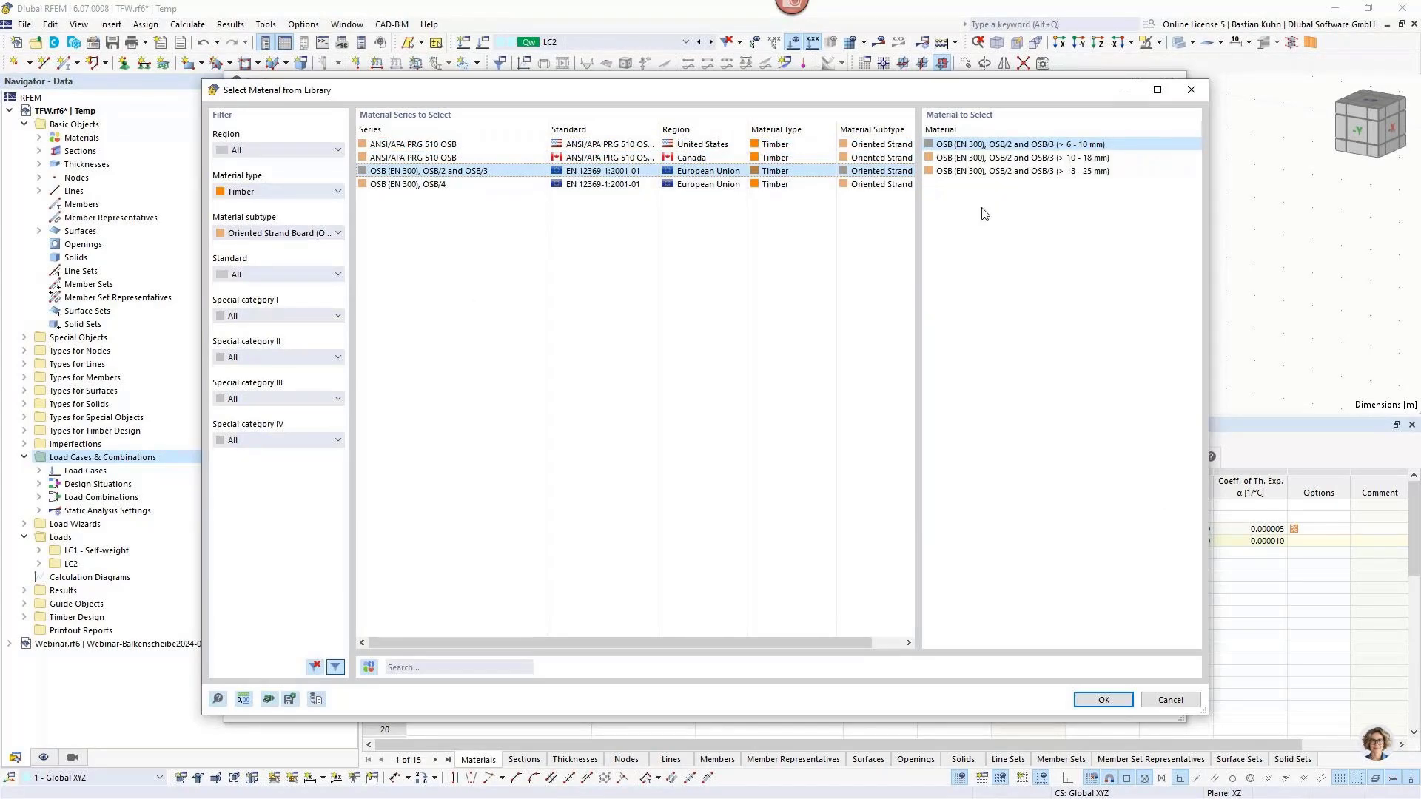
click(1094, 158)
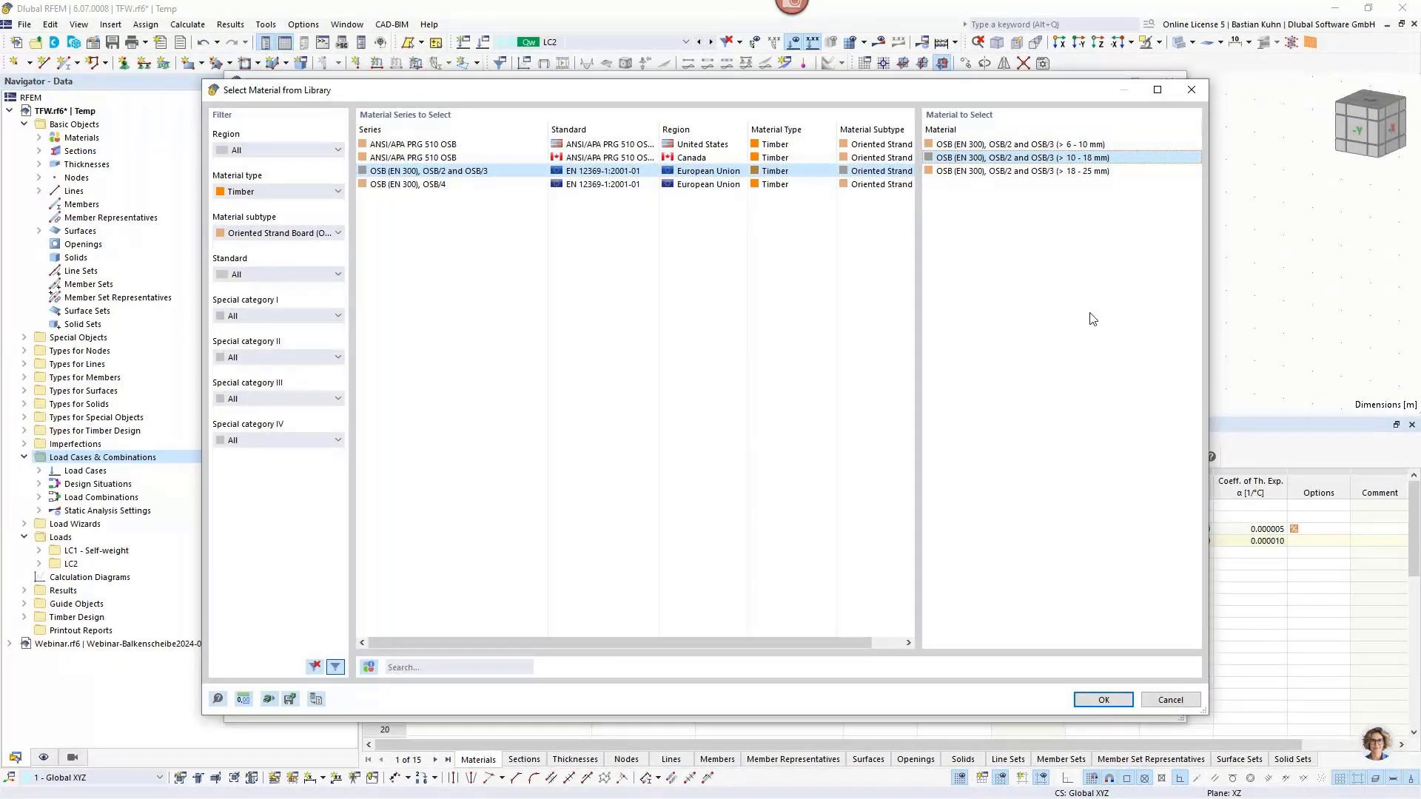
click(313, 234)
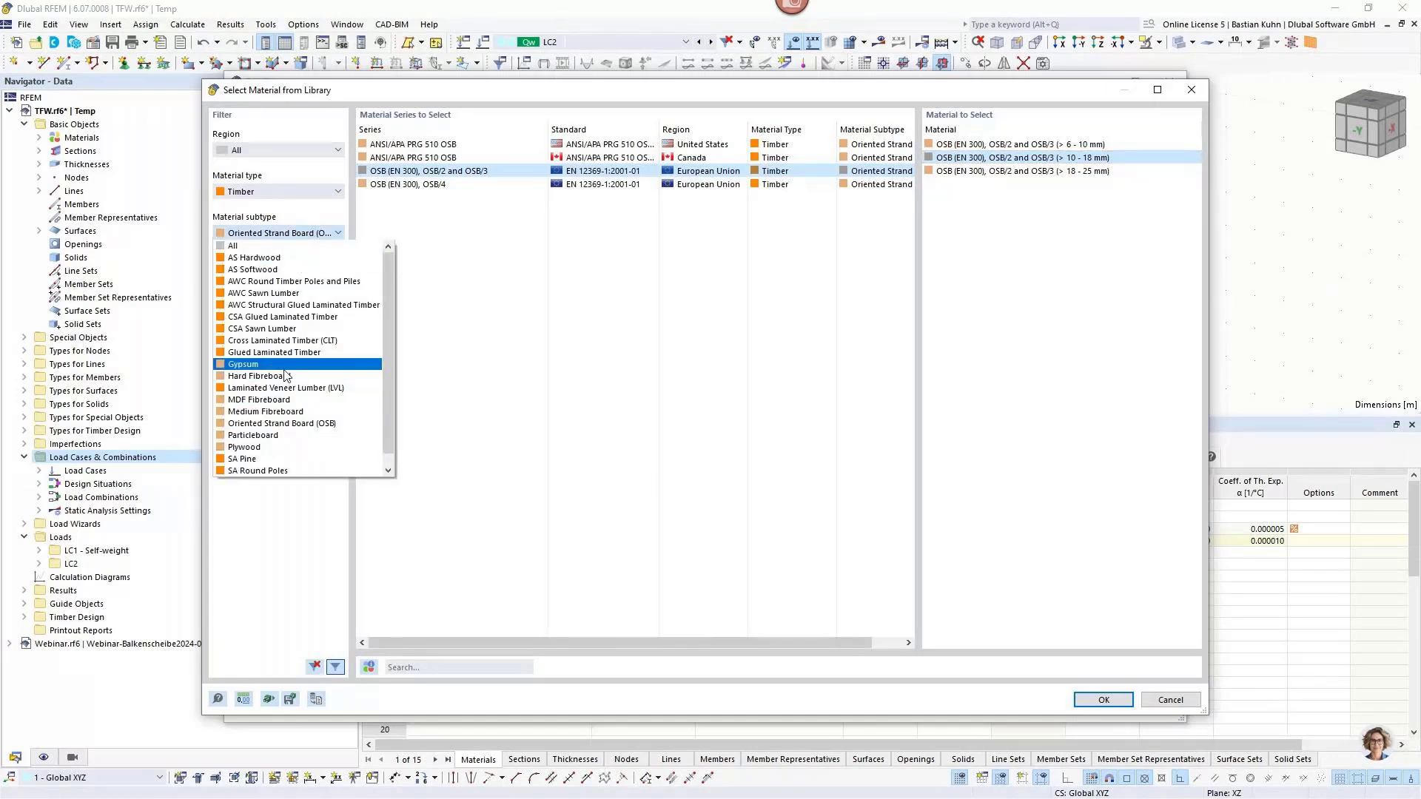
click(245, 365)
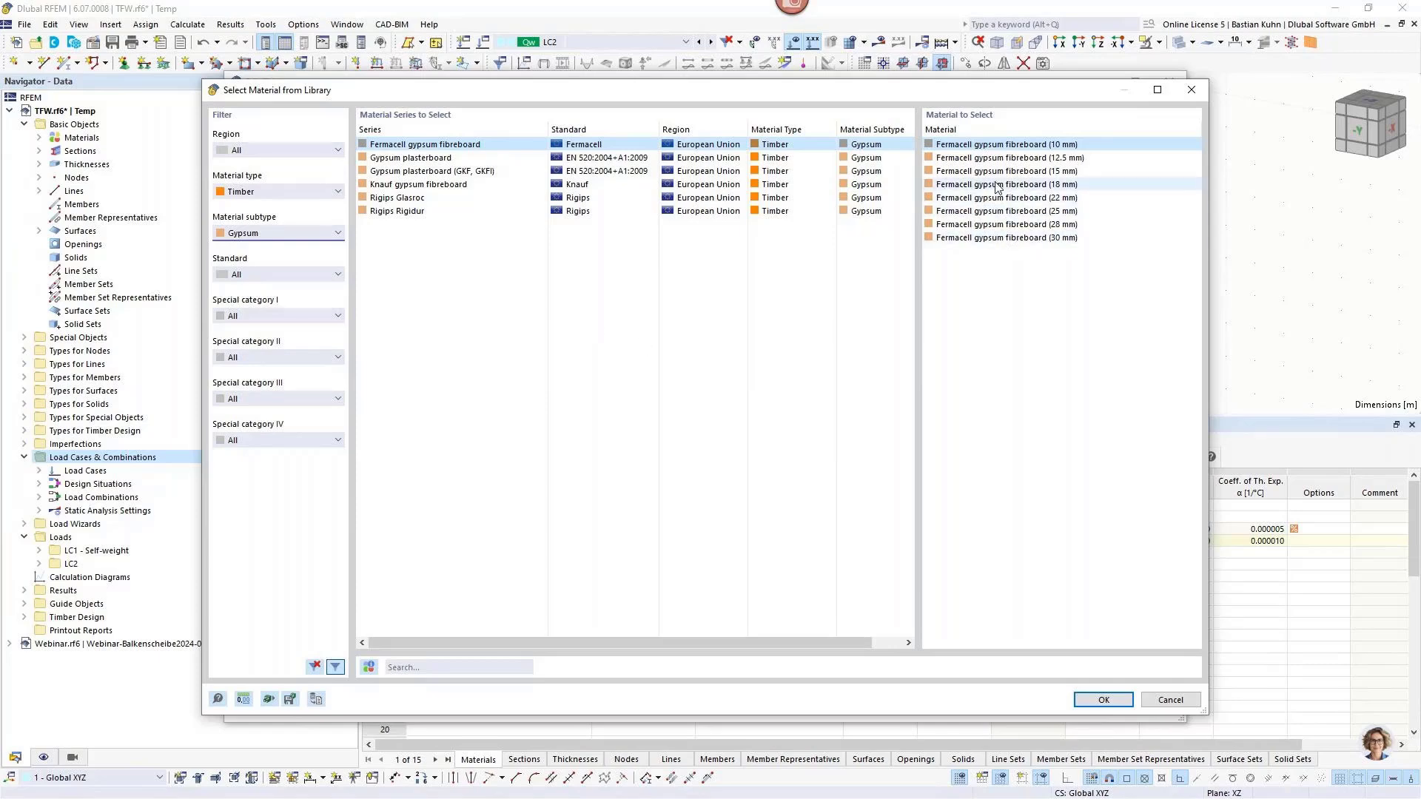
Try OSB (APA PDS 2020) 24/0 (Performance category: 0.5 inch) as the front sheathing material.
click(288, 234)
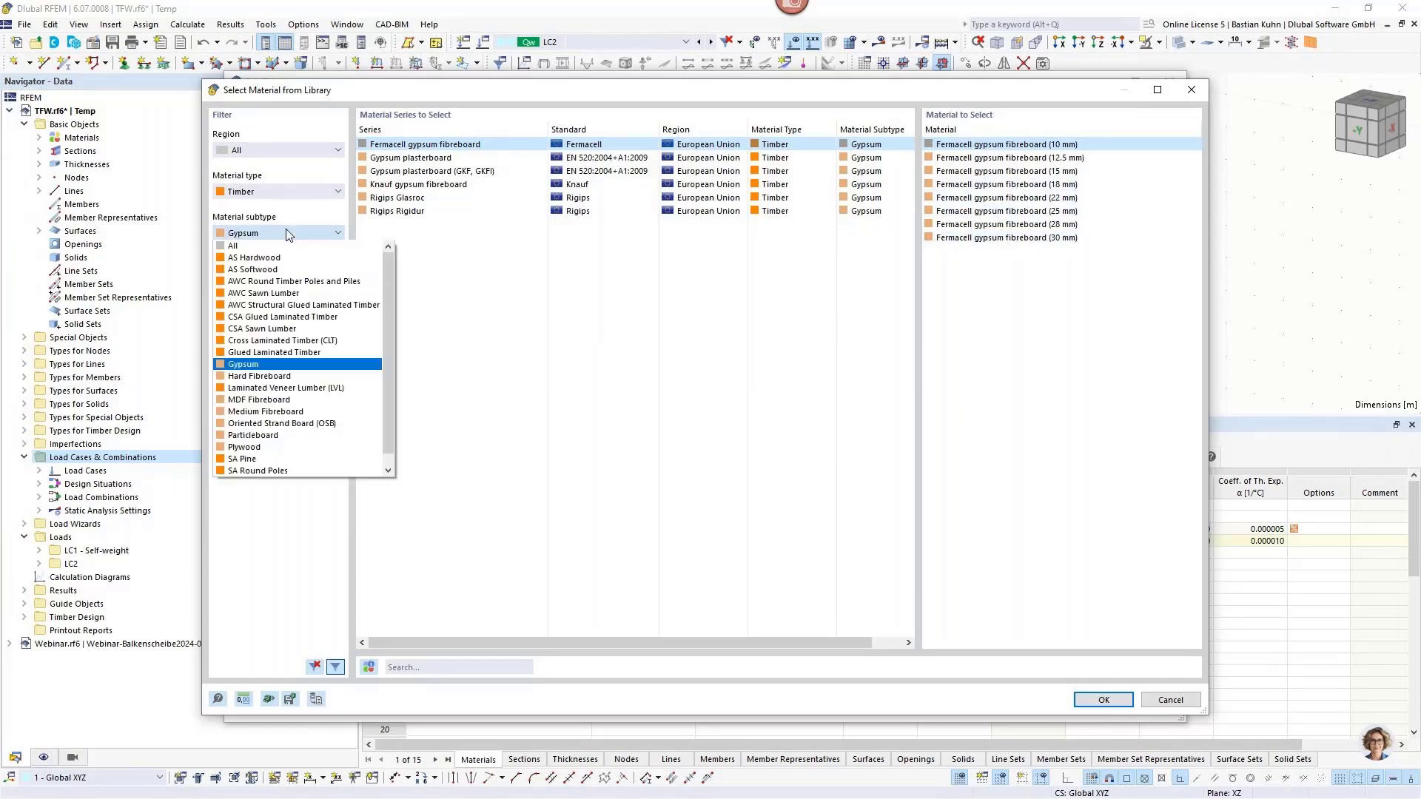
click(305, 424)
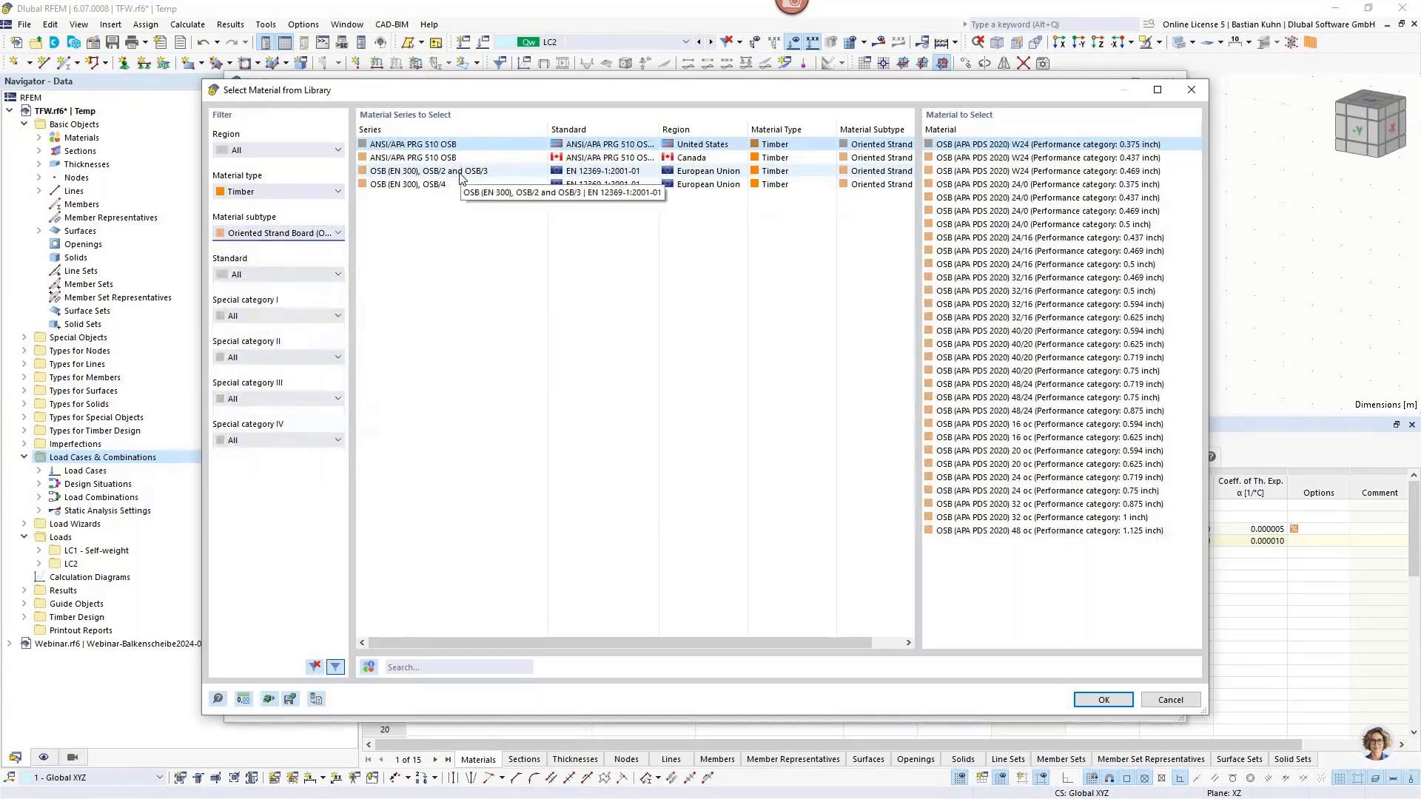
click(1075, 224)
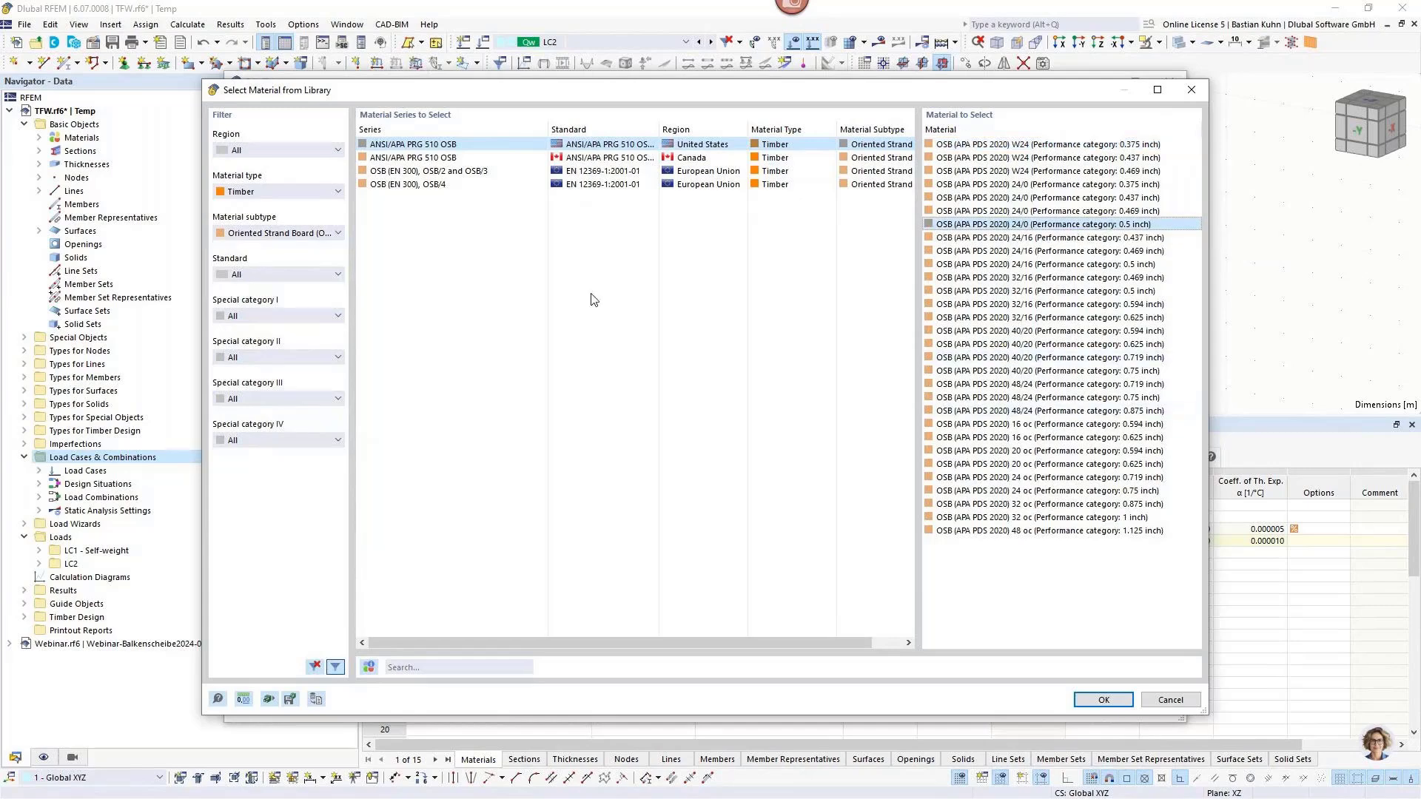
click(1085, 700)
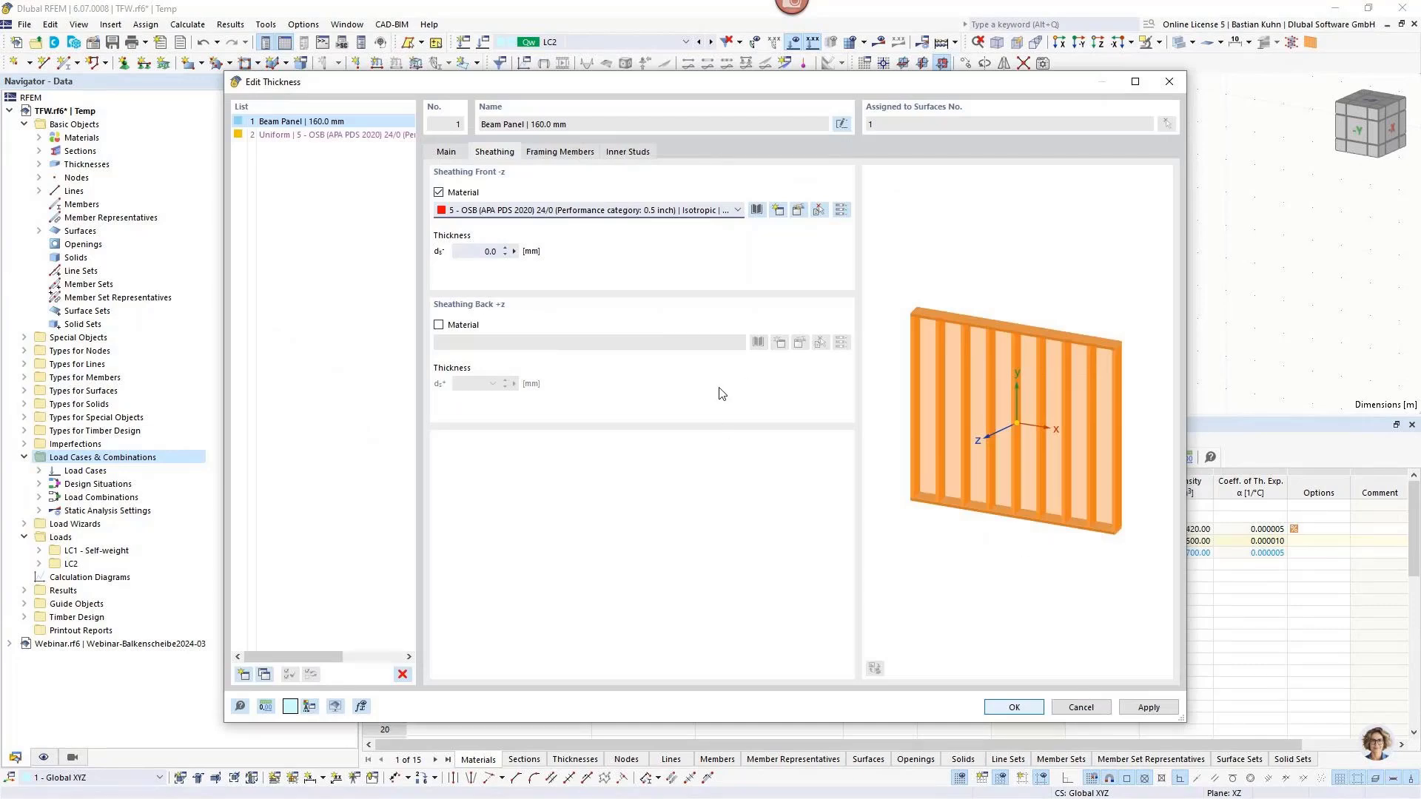
Assign OSB (EN 300), OSB/2 and OSB/3 (> 10 - 18 mm) from the library as the front sheathing material.
click(488, 252)
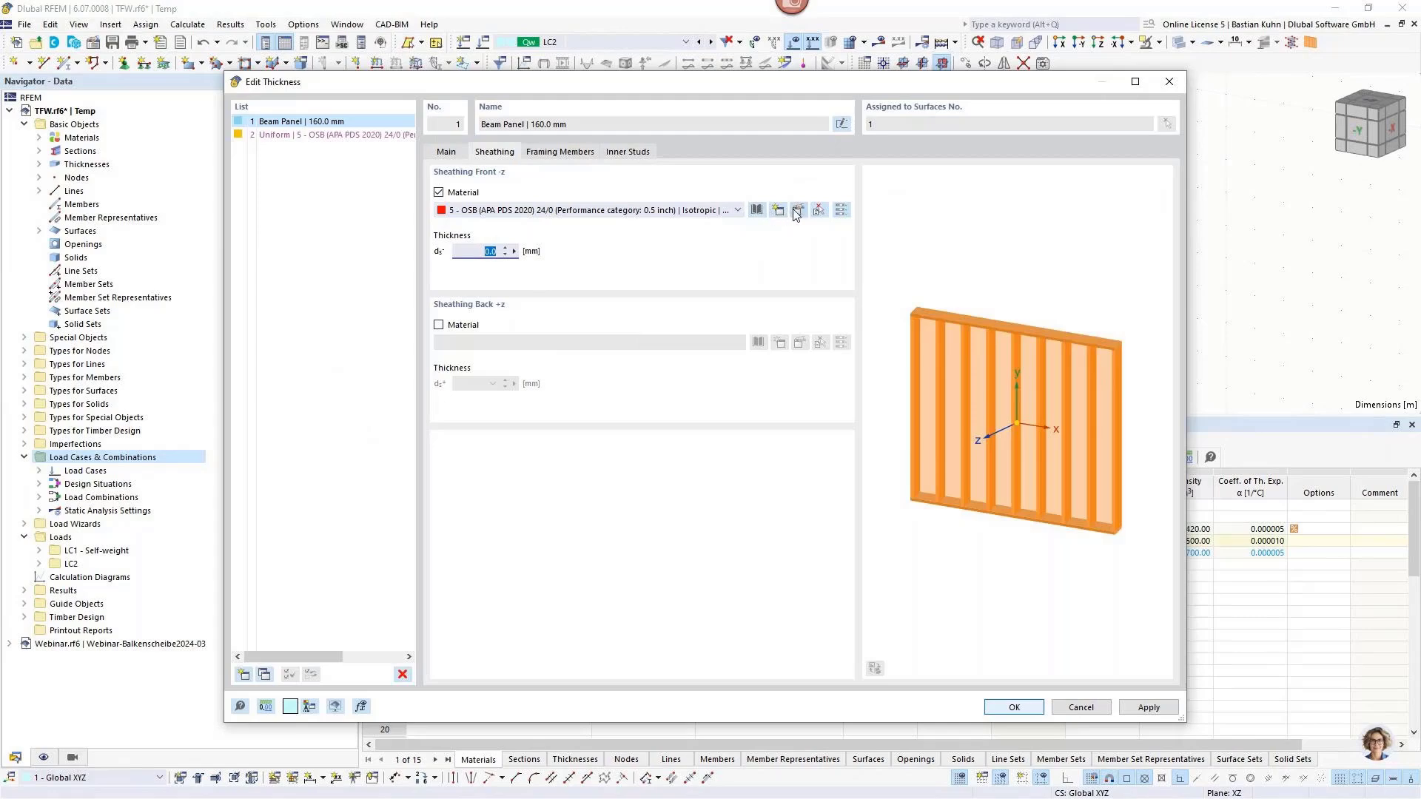
click(757, 212)
click(429, 171)
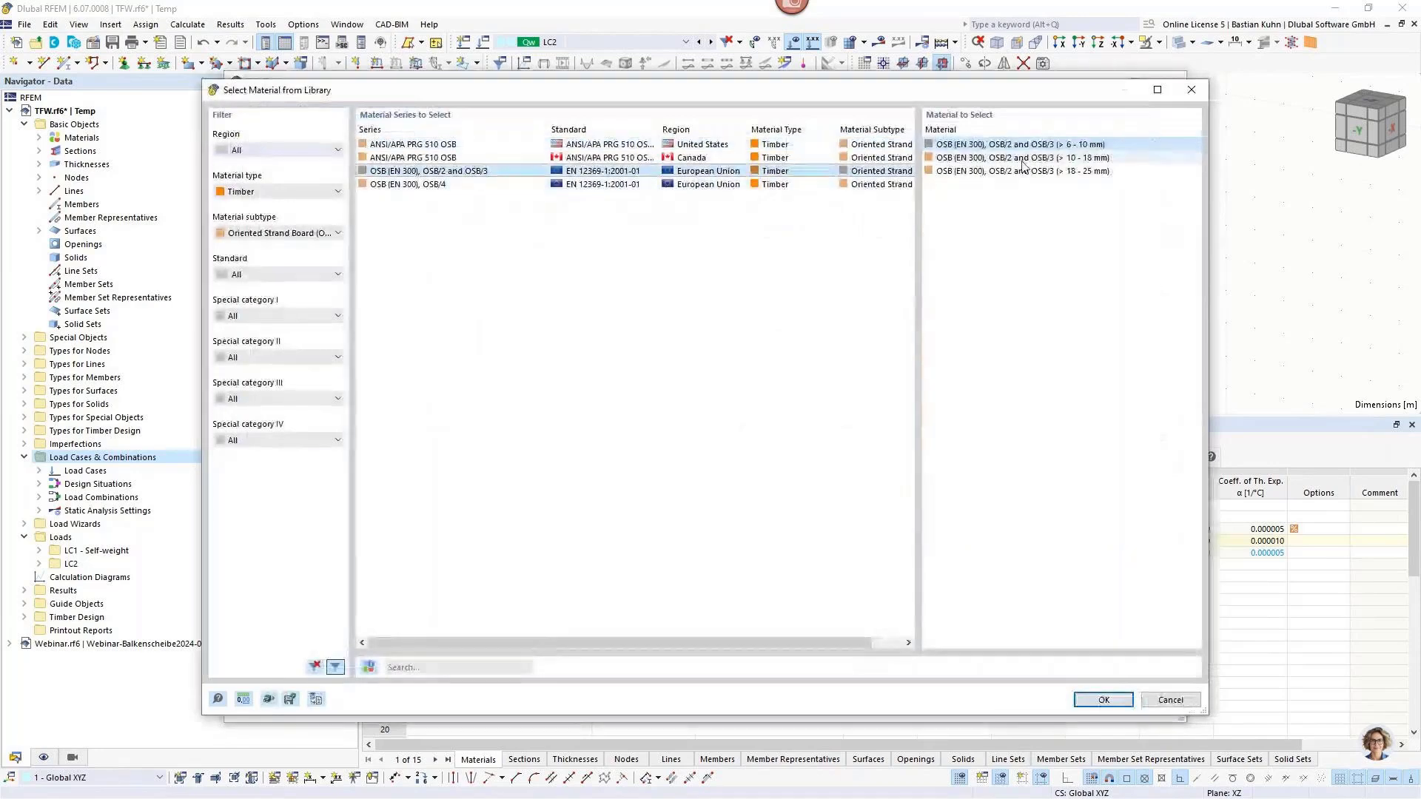
click(1085, 698)
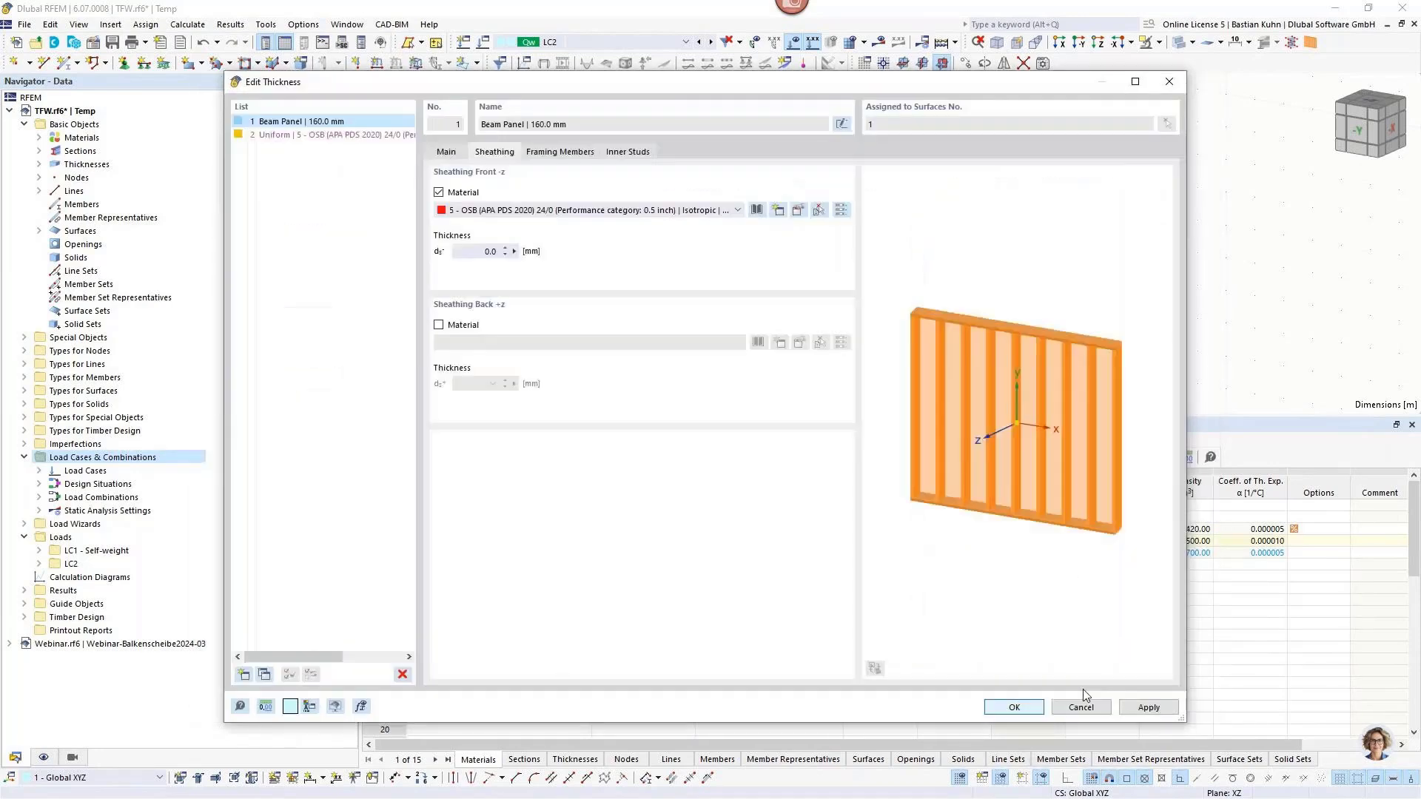
Set the OSB's material model to Orthotropic | Linear Elastic (Surfaces) and the front sheathing thickness to 15 mm.
click(797, 213)
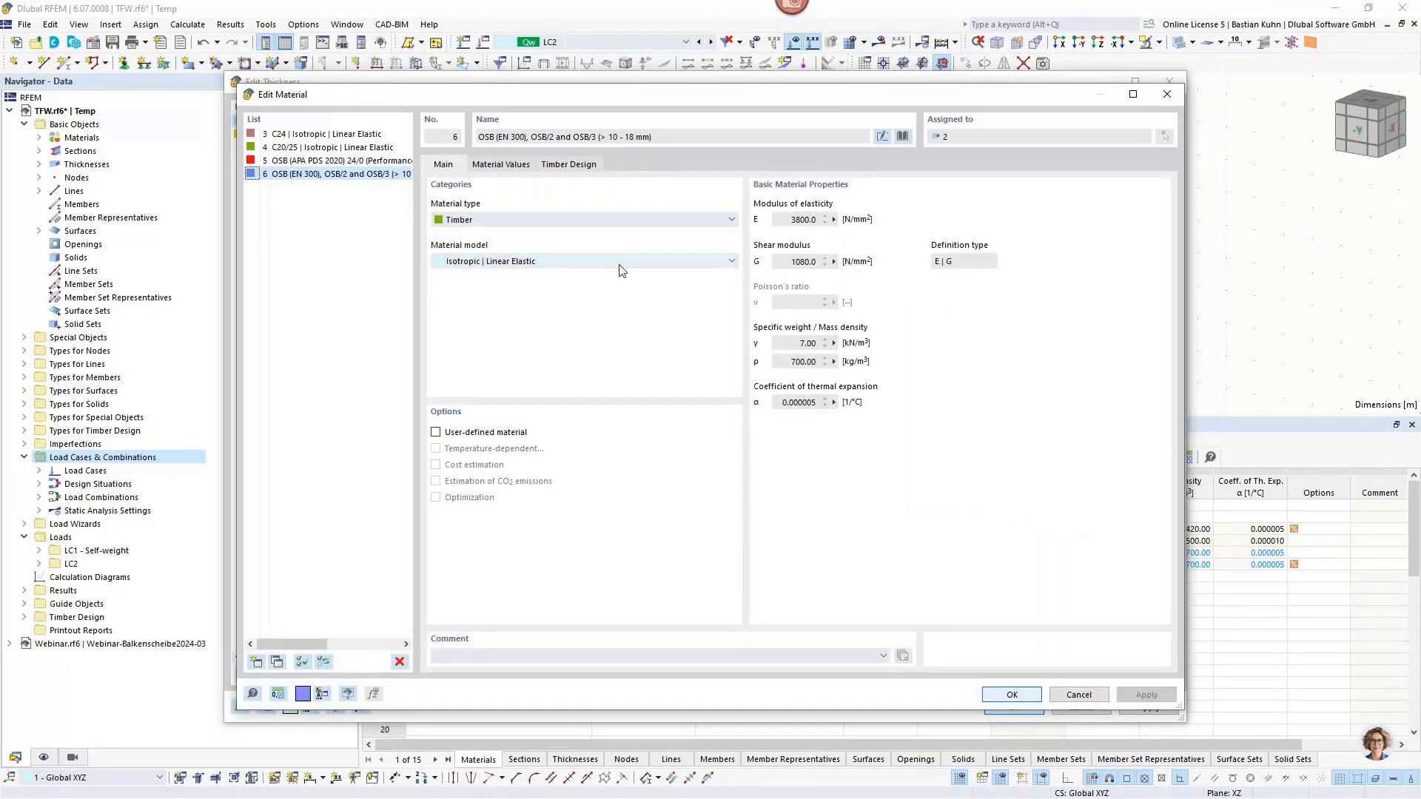
click(622, 261)
click(603, 291)
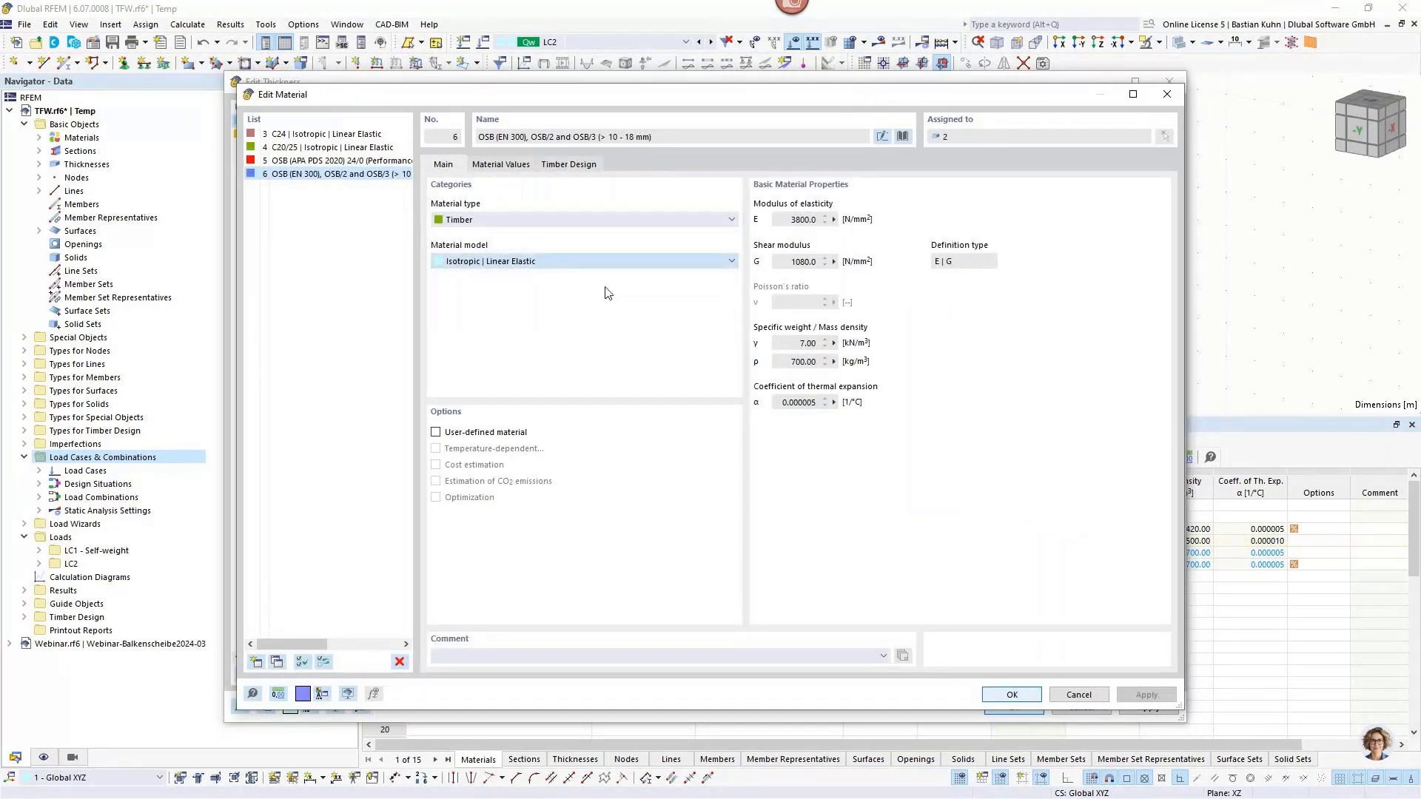
click(993, 697)
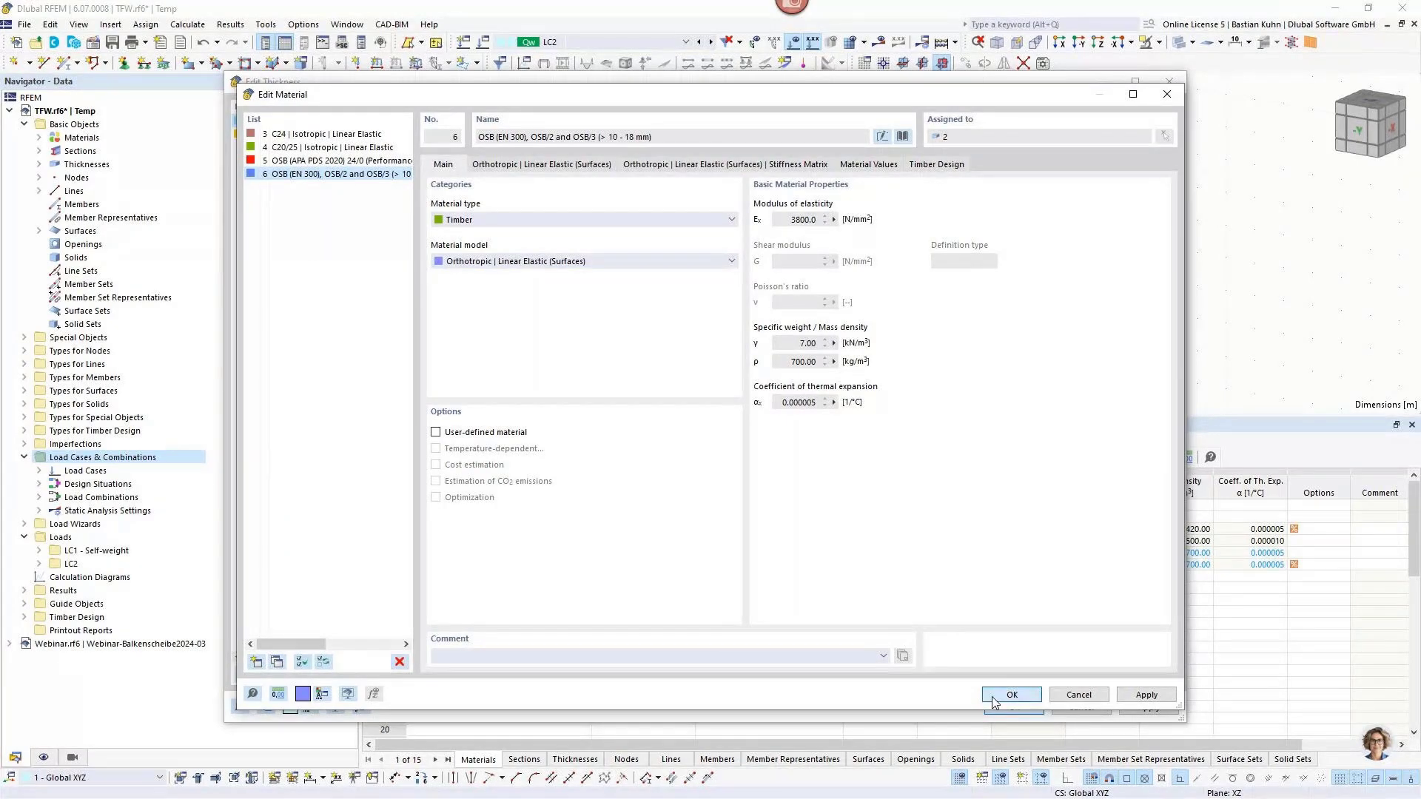
drag(483, 252, 533, 259)
text(15)
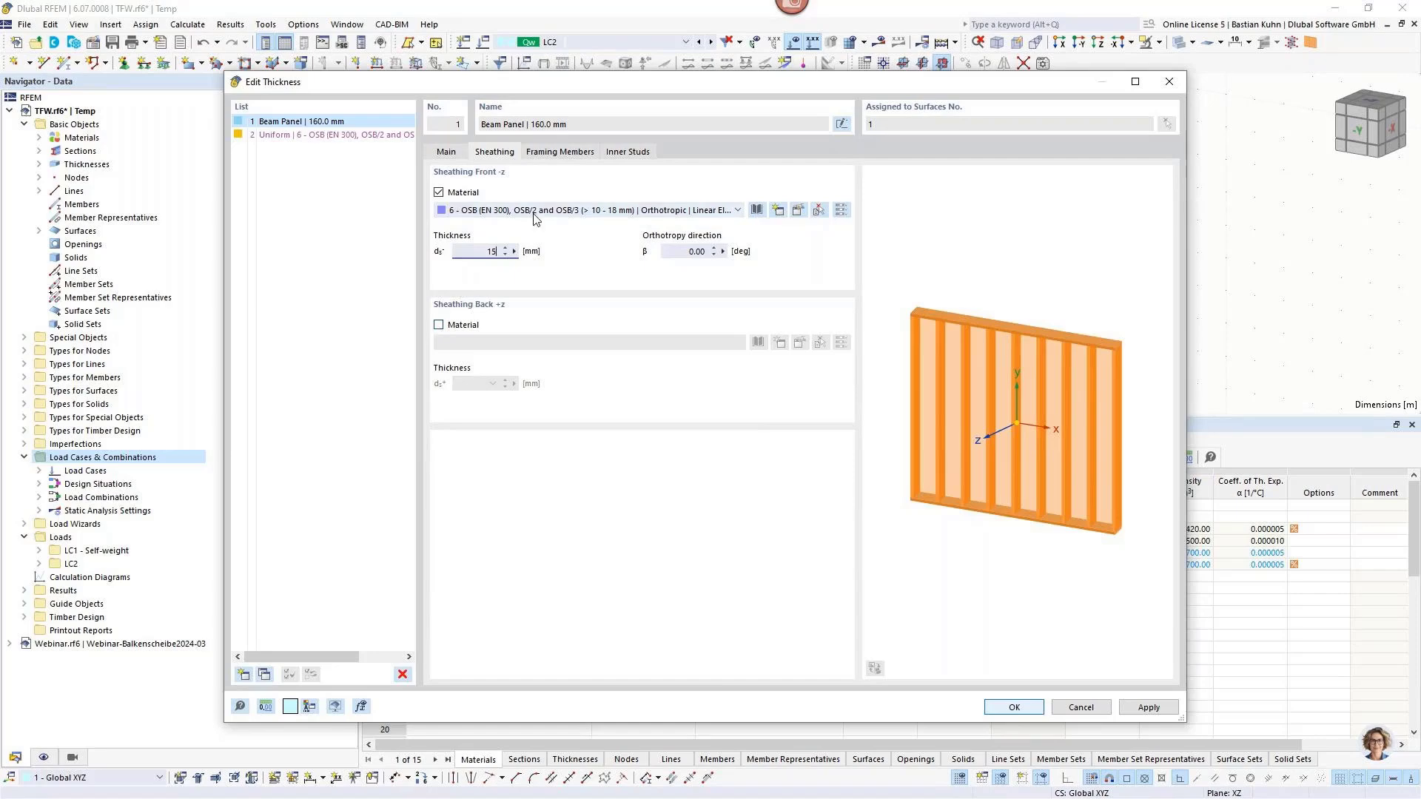
View the section library offered for the beam panel's -y framing member without choosing another section.
click(555, 153)
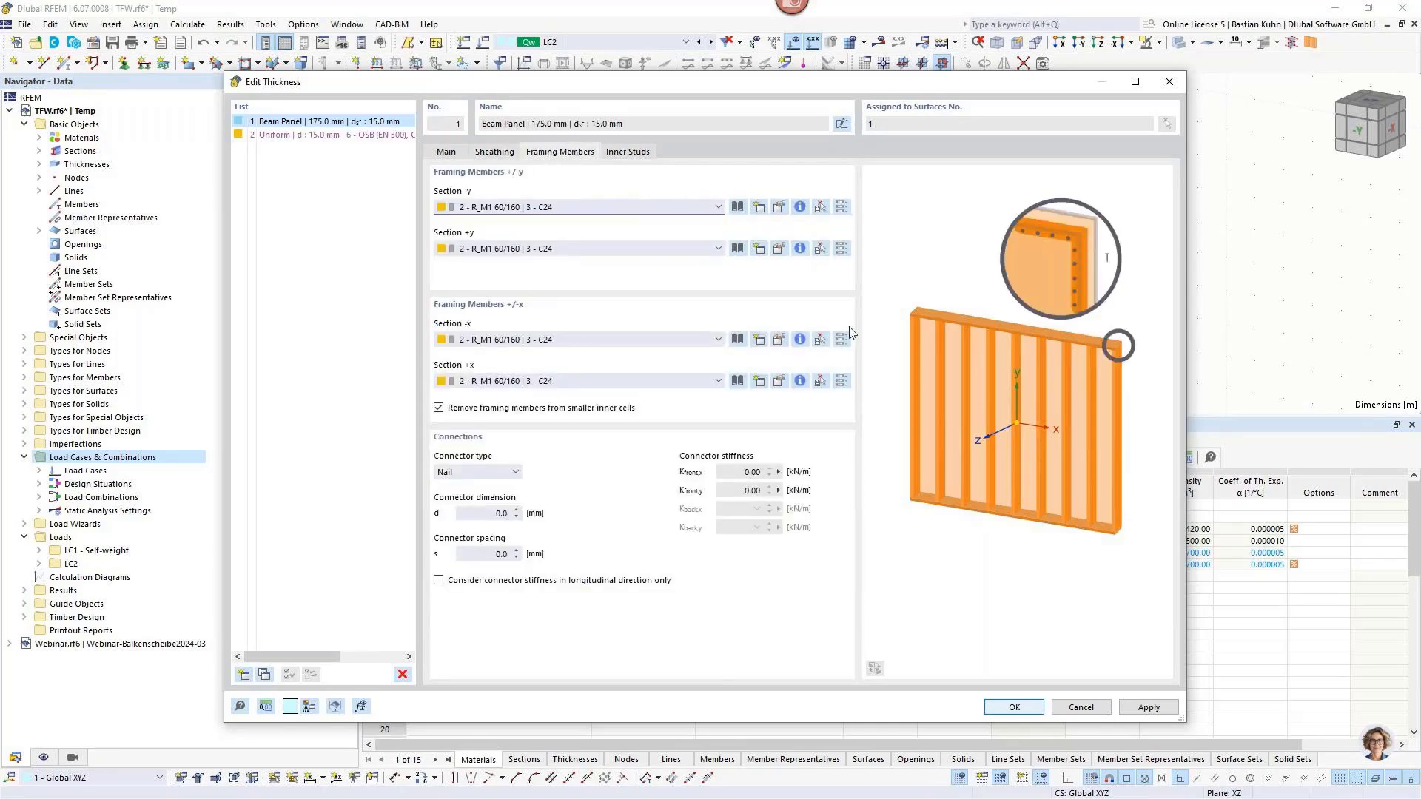
click(737, 207)
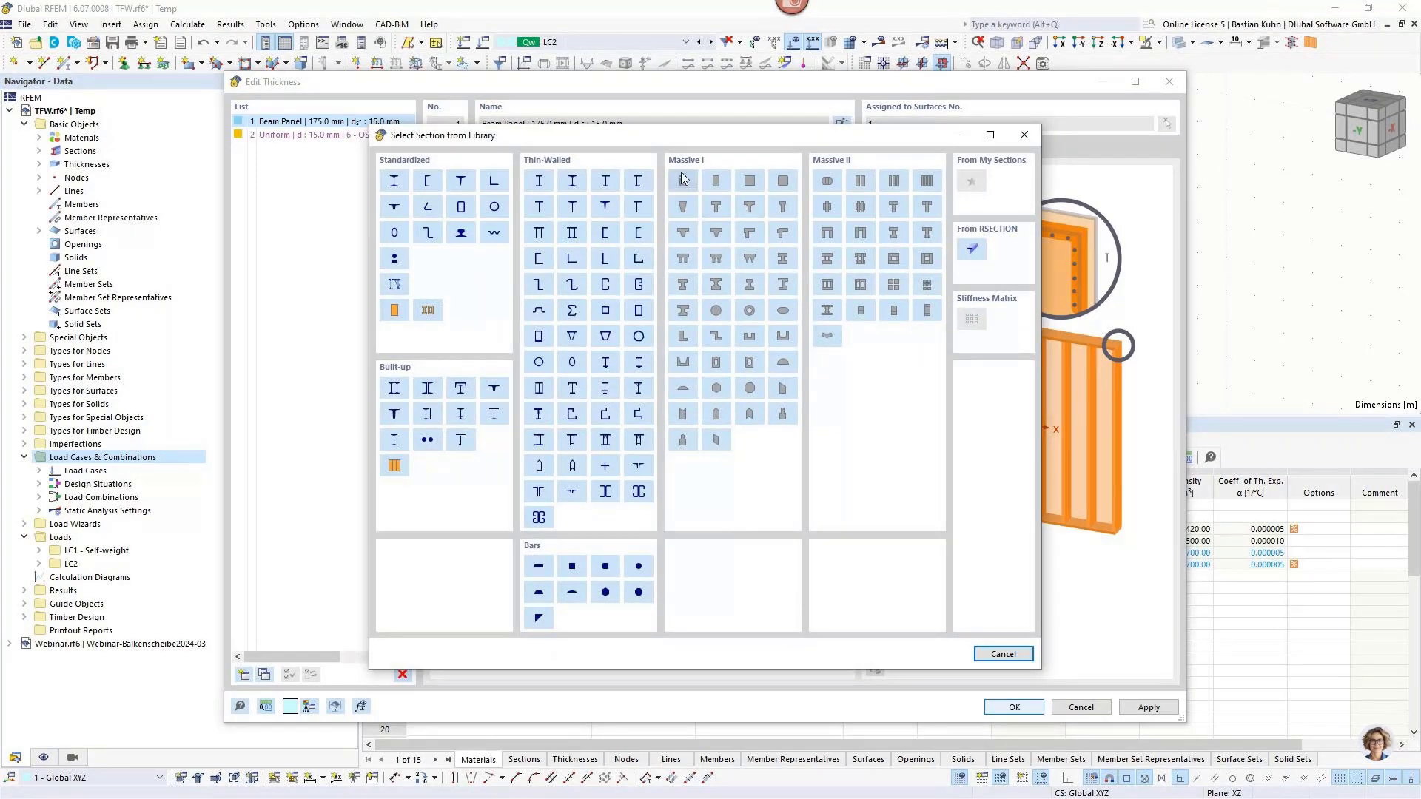
drag(758, 143, 1188, 154)
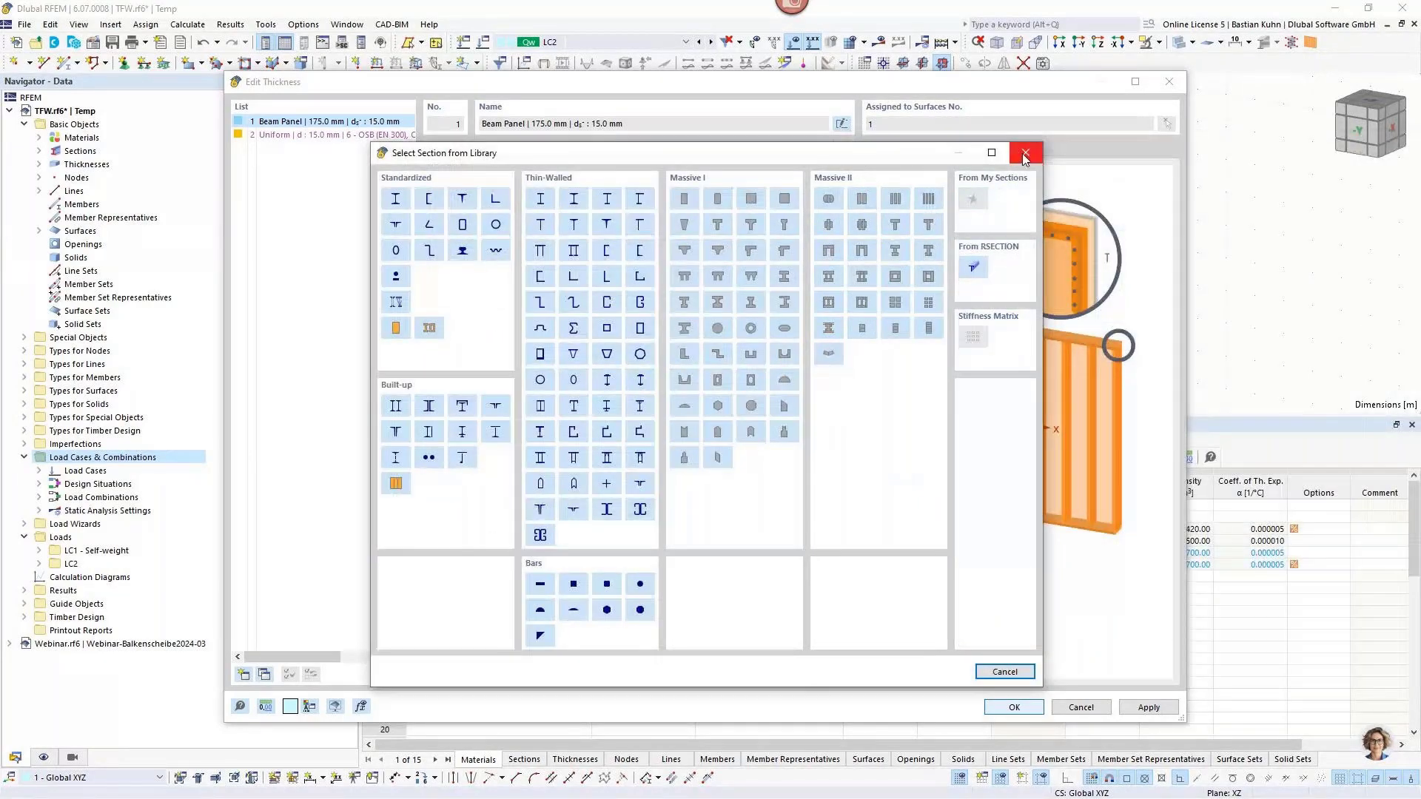
click(1031, 149)
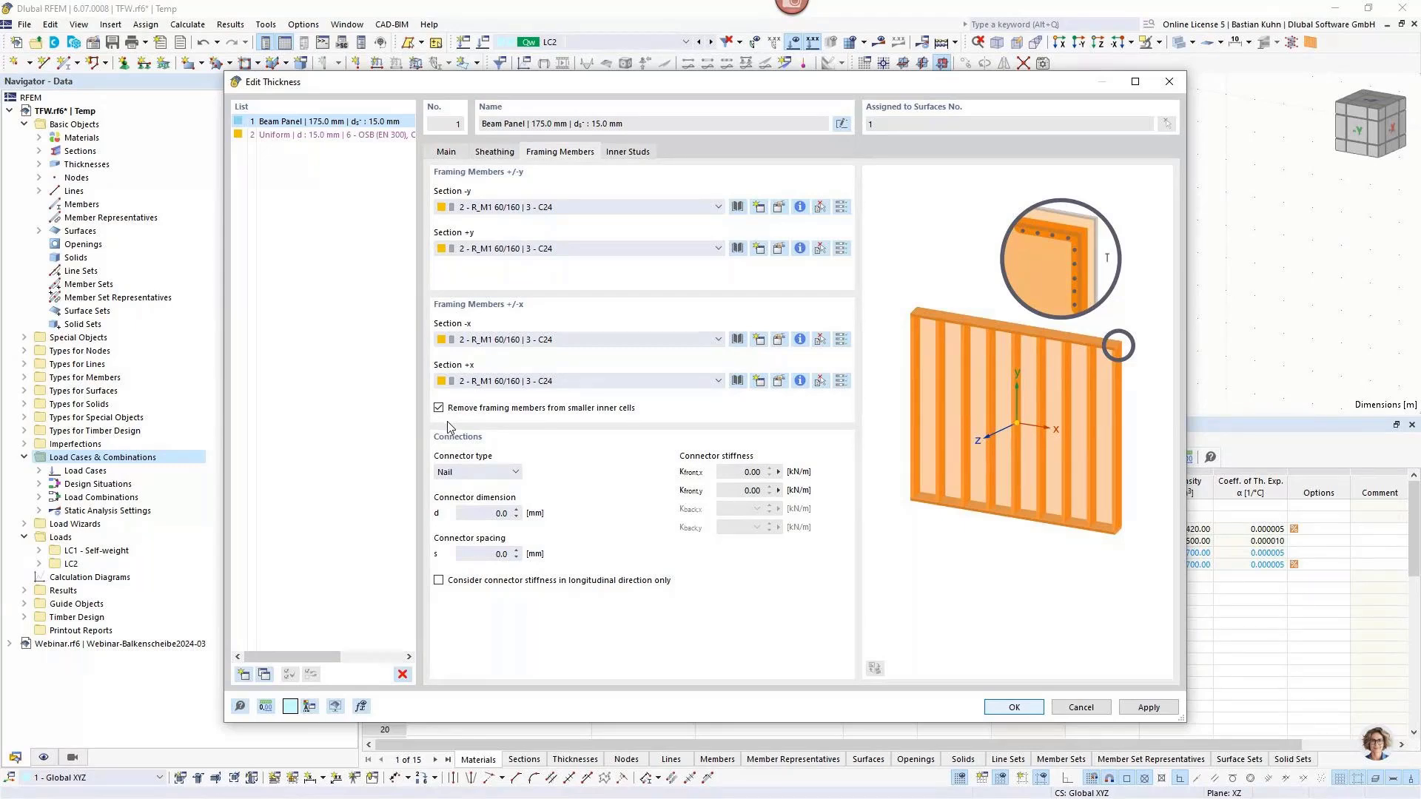
Define the framing members' connectors as staples of 1.5 x 50 mm with a spacing of 75 mm.
click(490, 472)
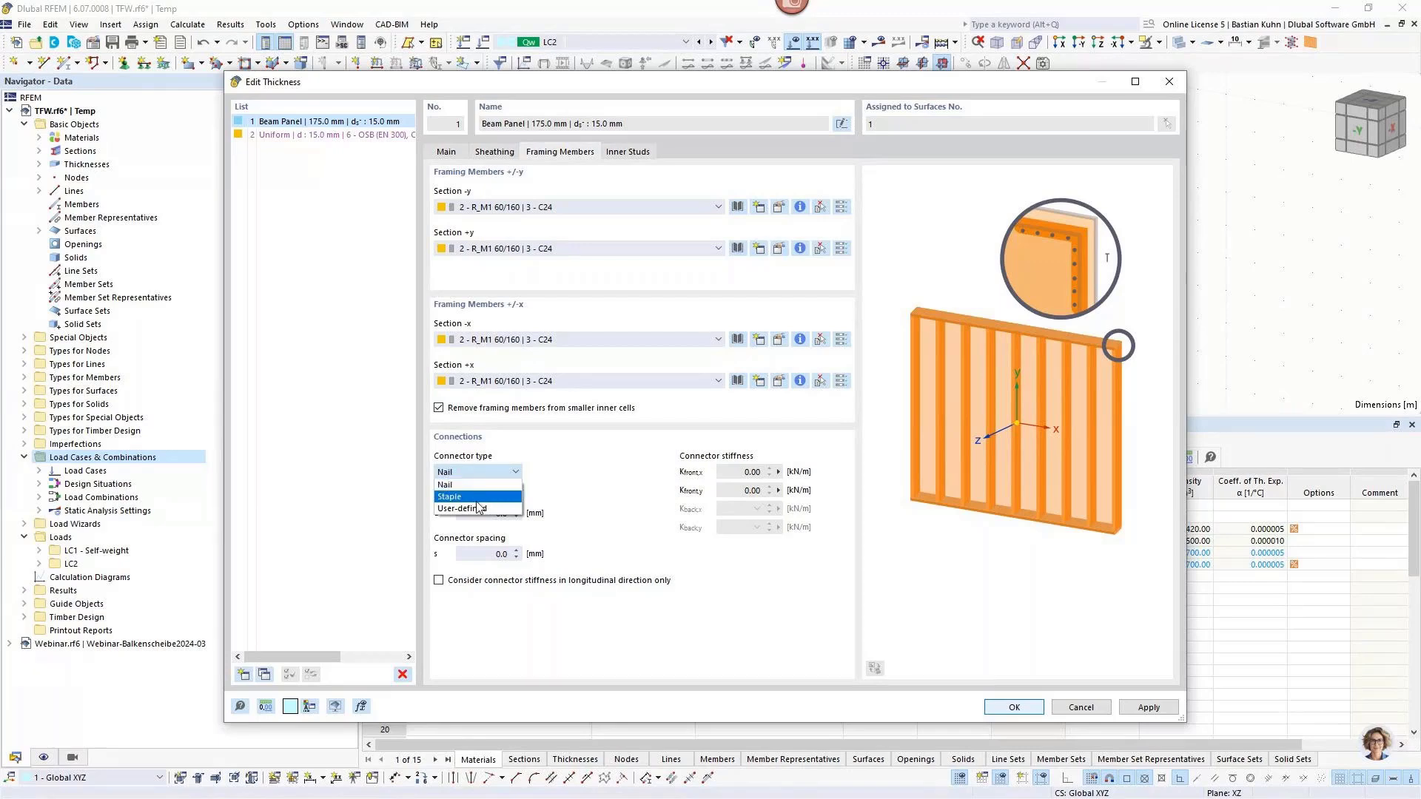
click(479, 509)
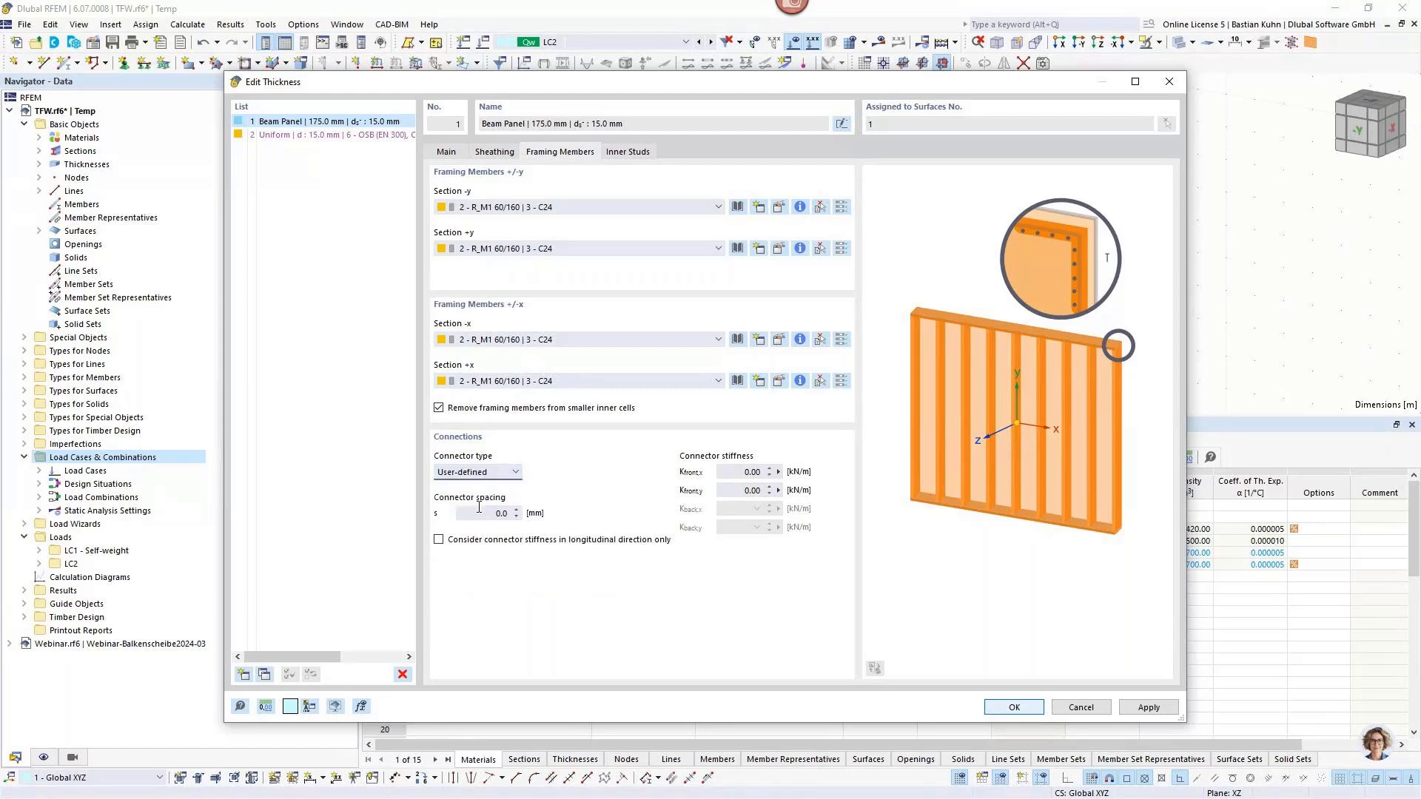
click(487, 473)
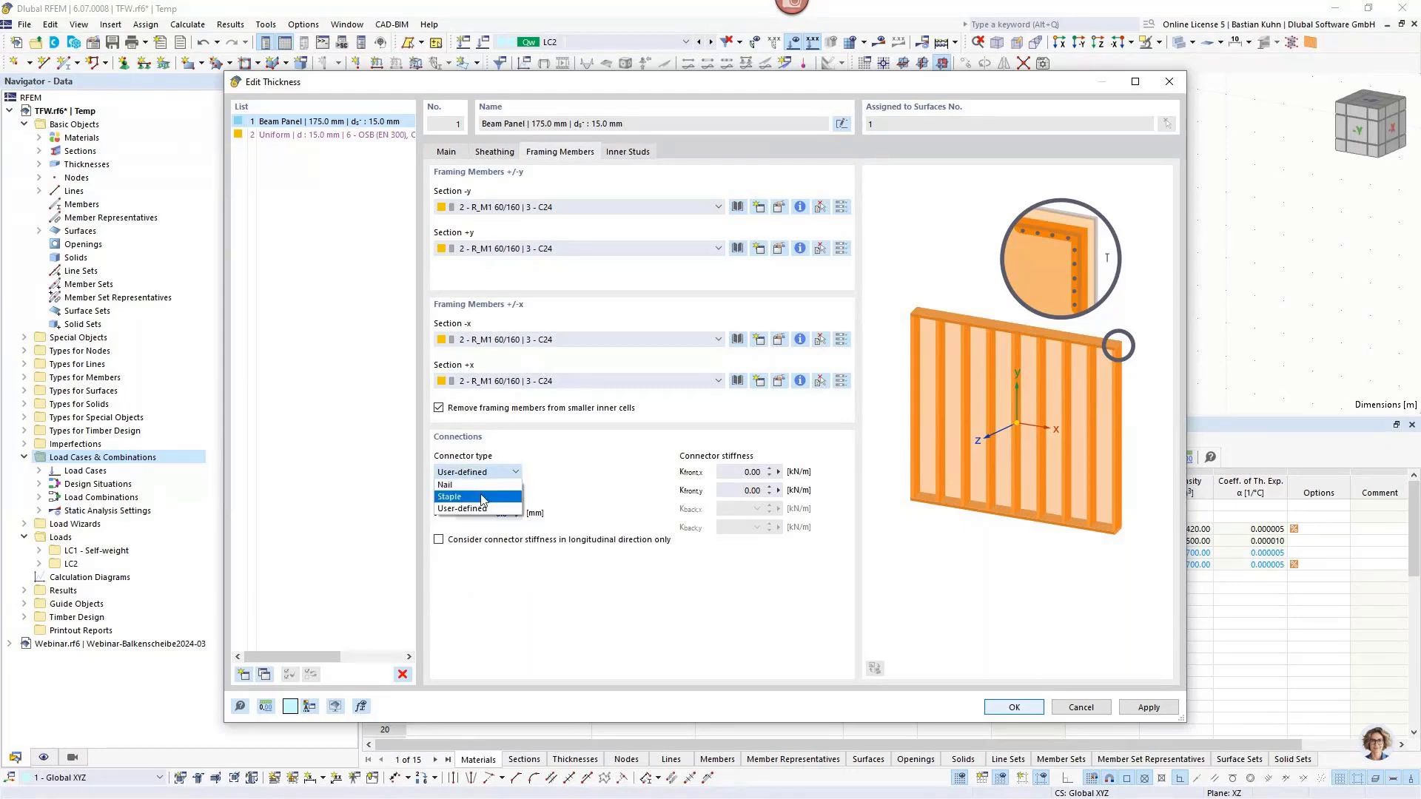
click(484, 500)
click(468, 514)
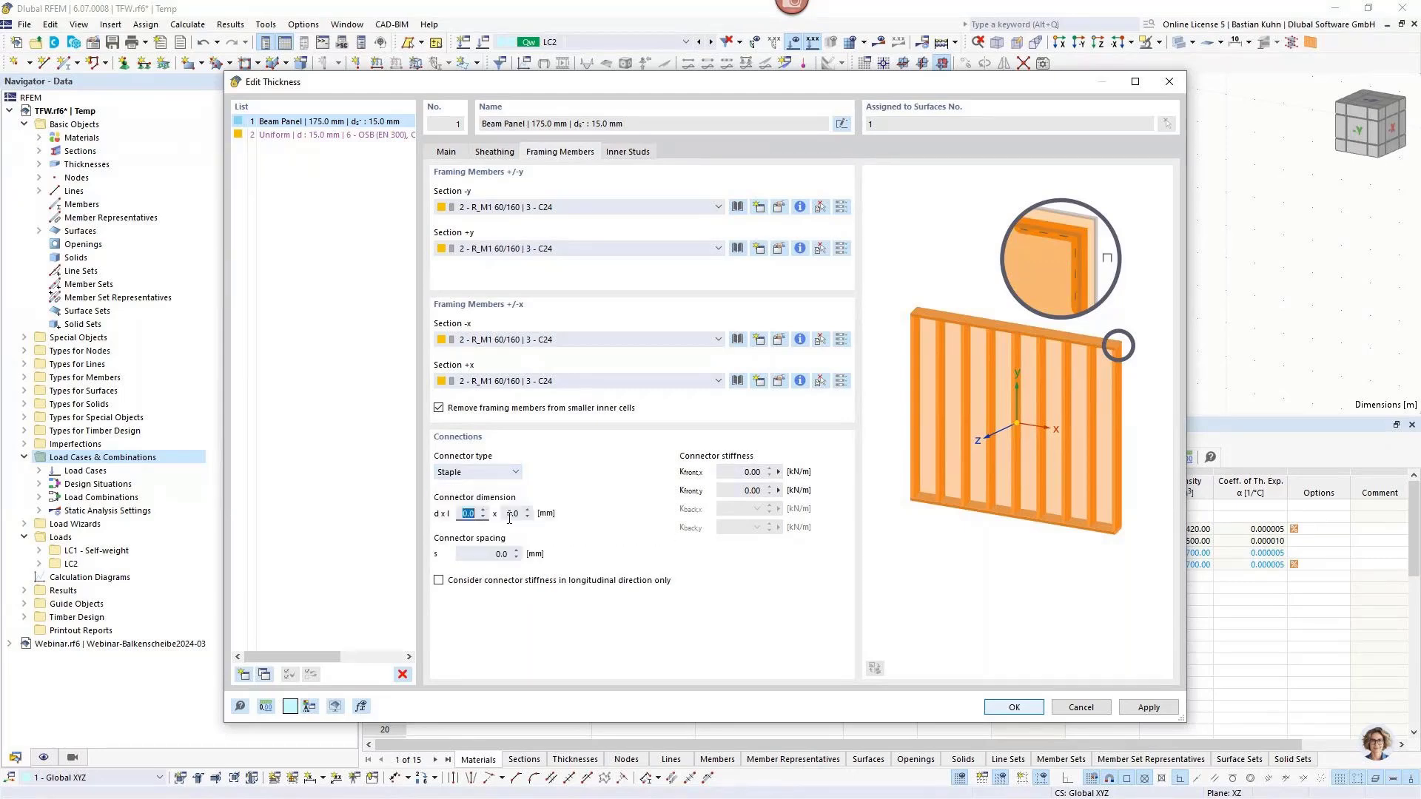
text(1,5)
click(510, 514)
text(50)
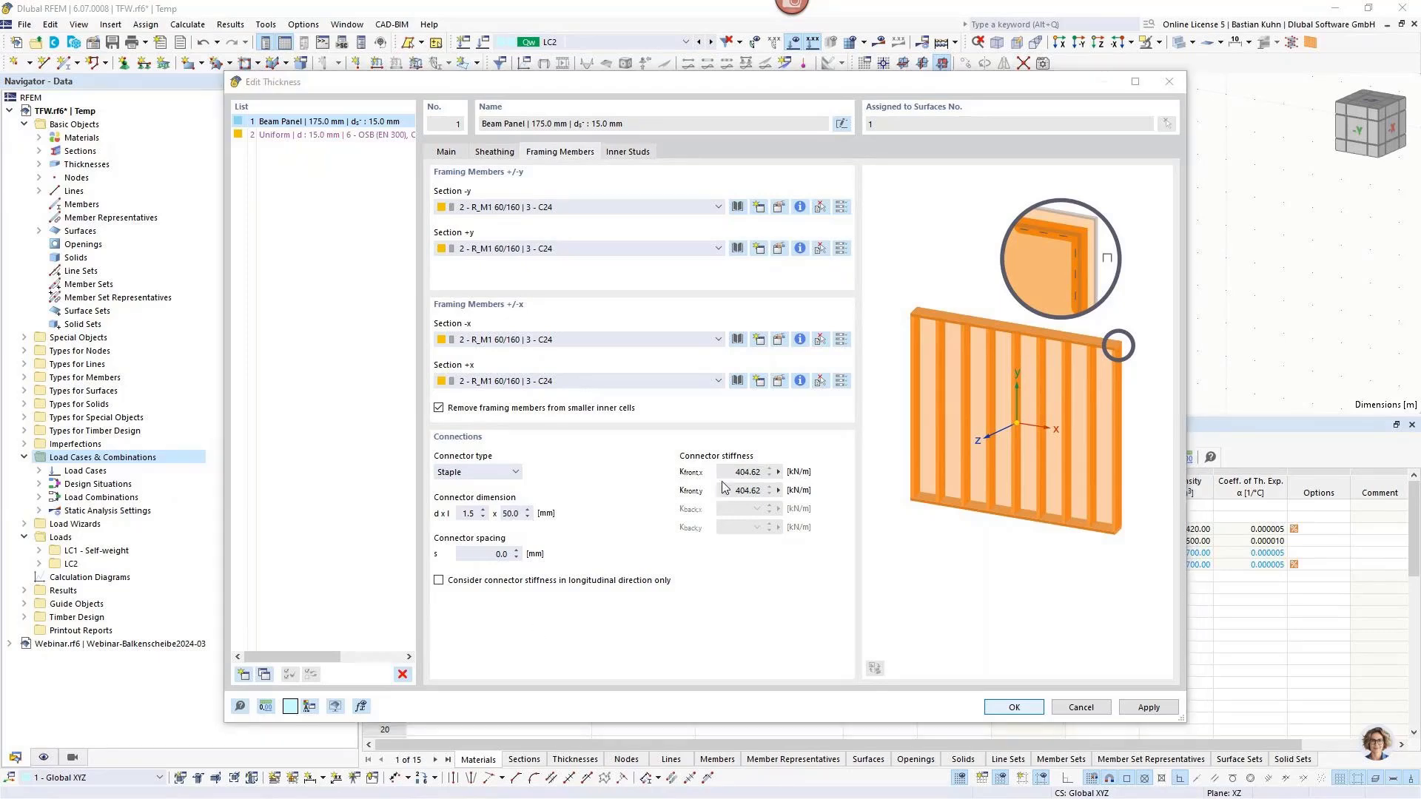
click(480, 555)
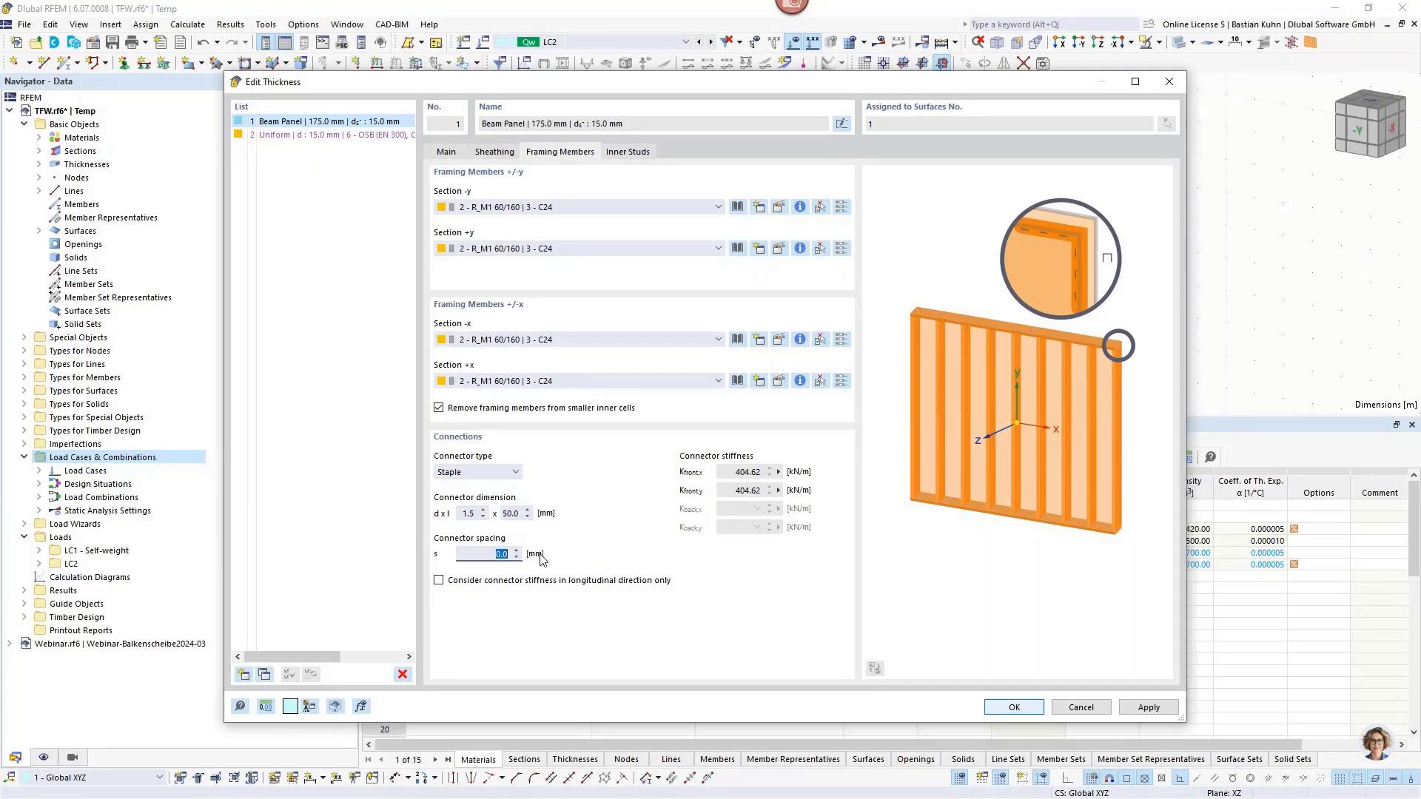
text(75)
Switch to the Knowledge Base article in the browser, review the staple's slip modulus calculation, and return to RFEM.
key(alt+Tab)
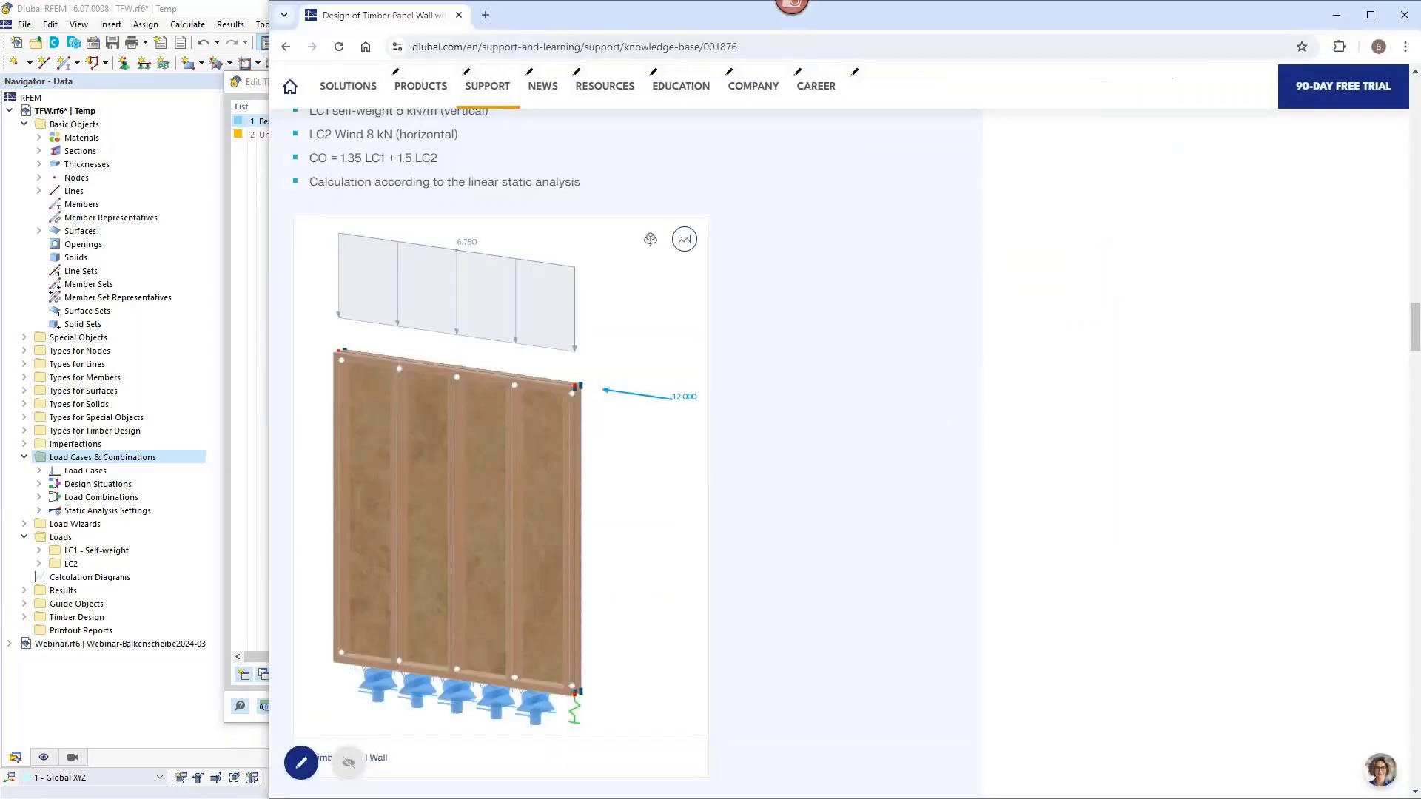
scroll(1034, 491, up, 10)
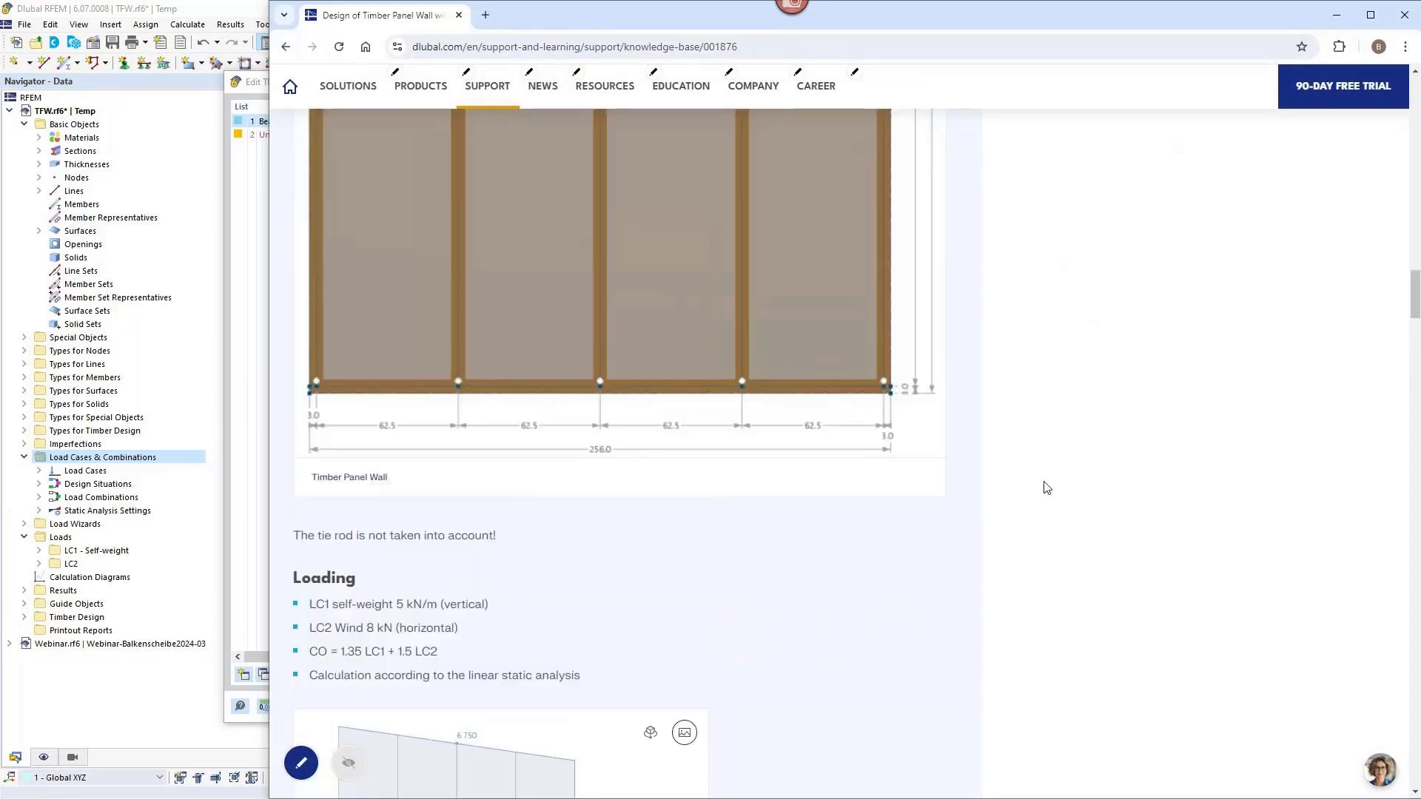
scroll(1047, 488, up, 15)
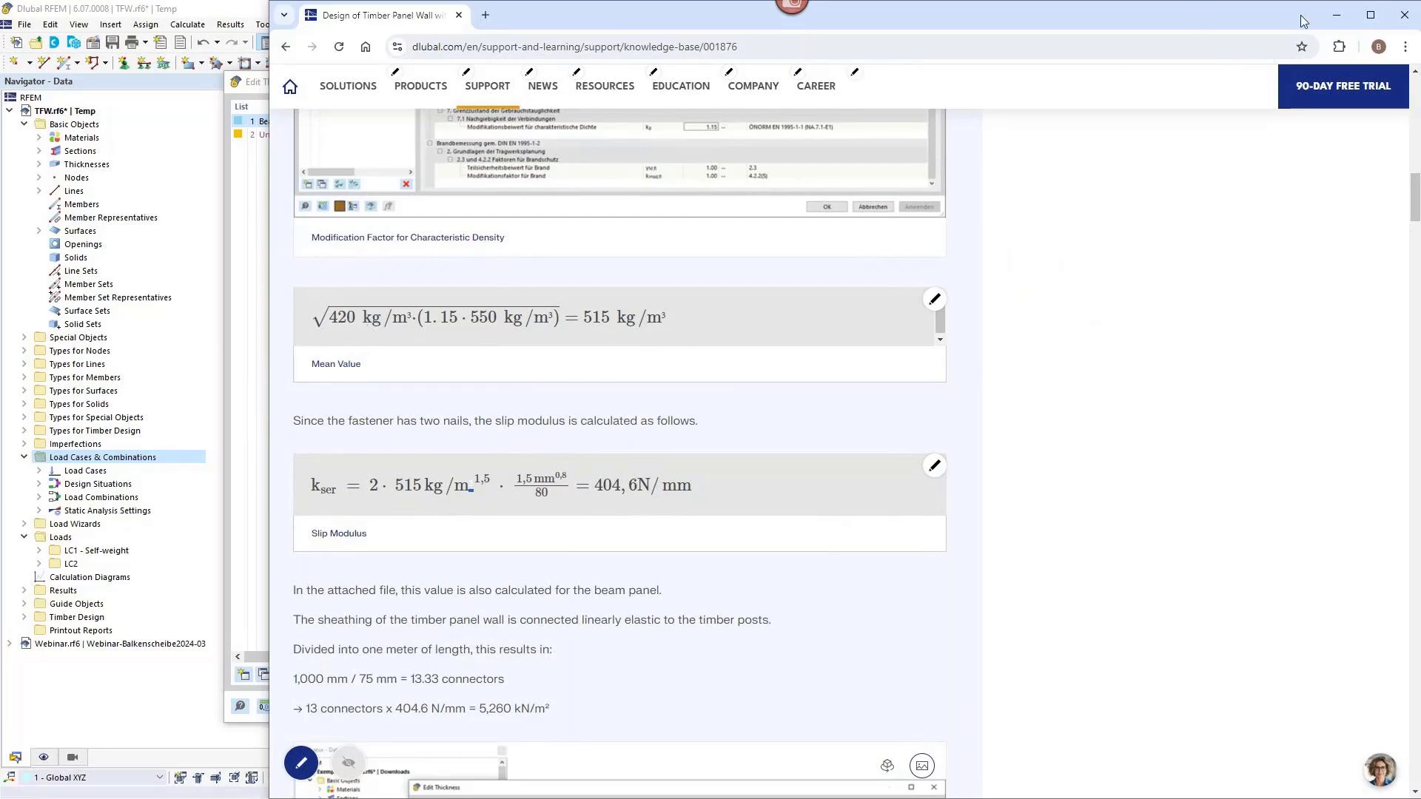
click(1337, 18)
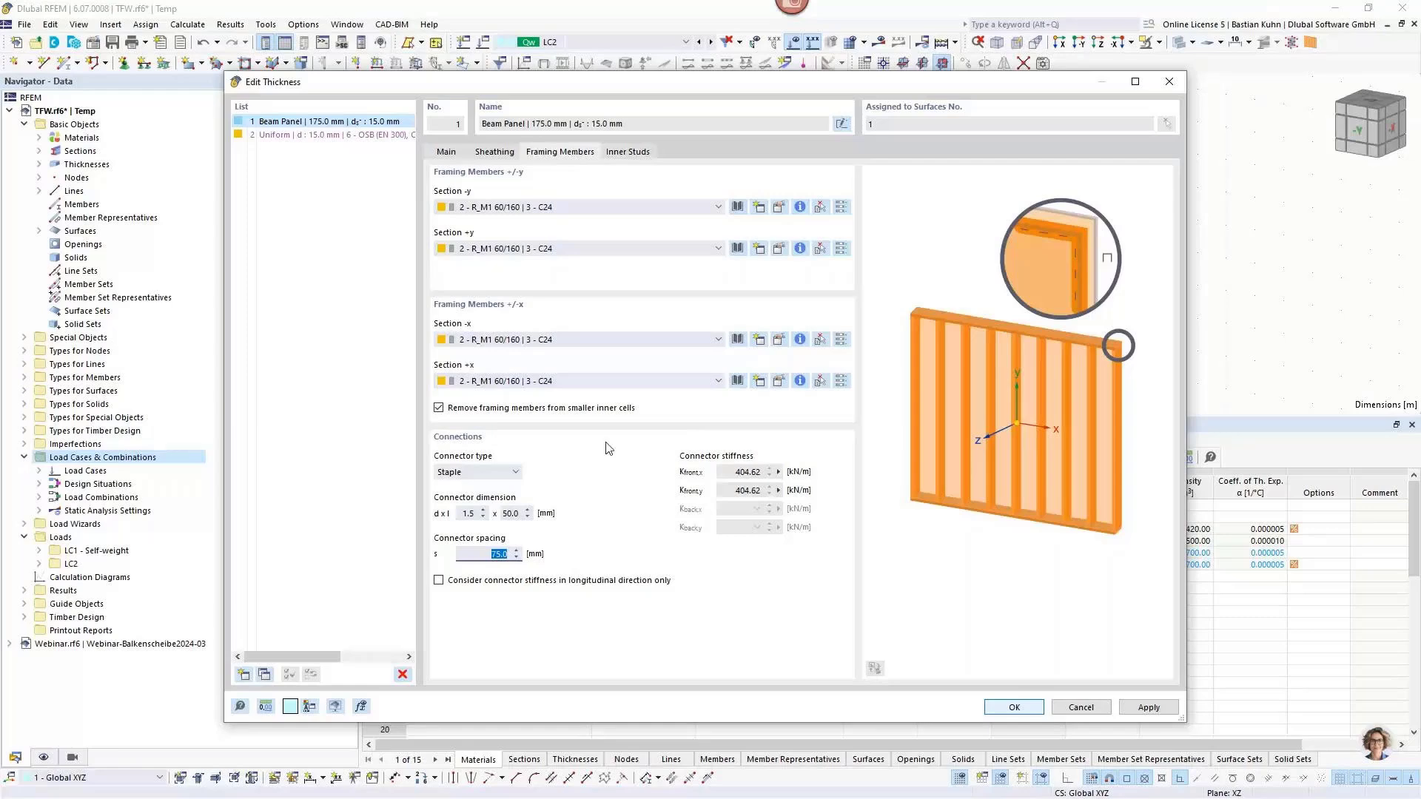
View the section offered for the inner studs and compare it with the framing members' sections without changing anything.
click(628, 152)
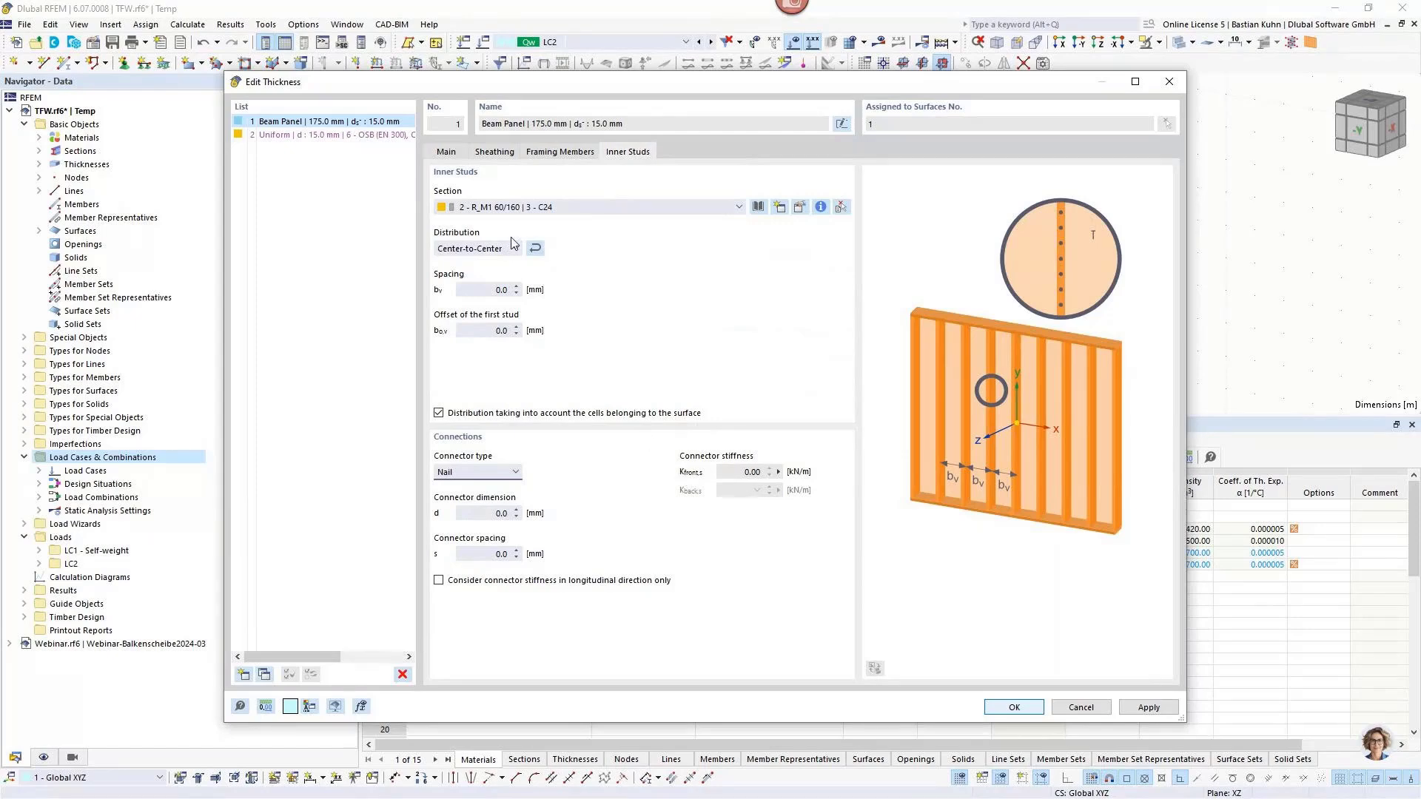
click(471, 208)
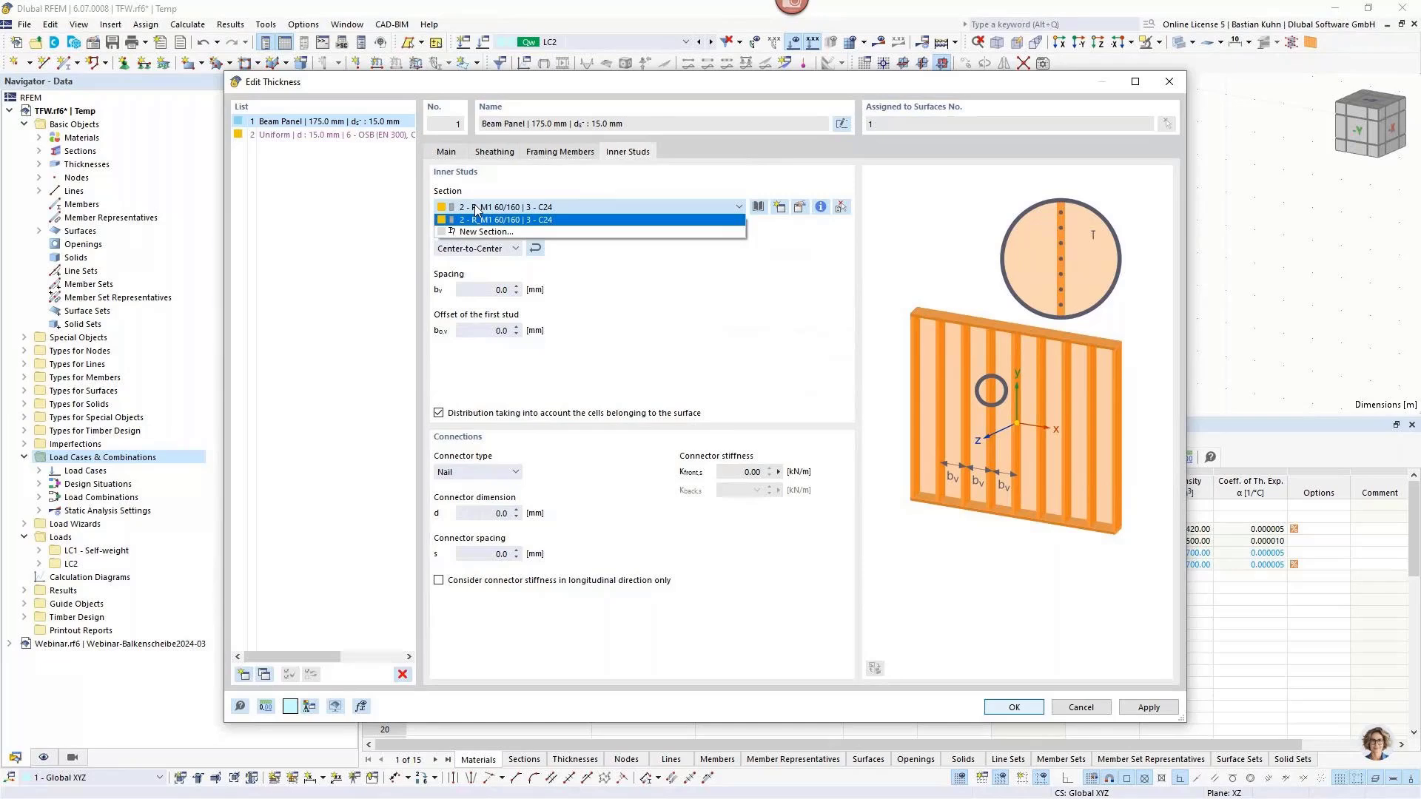
click(491, 187)
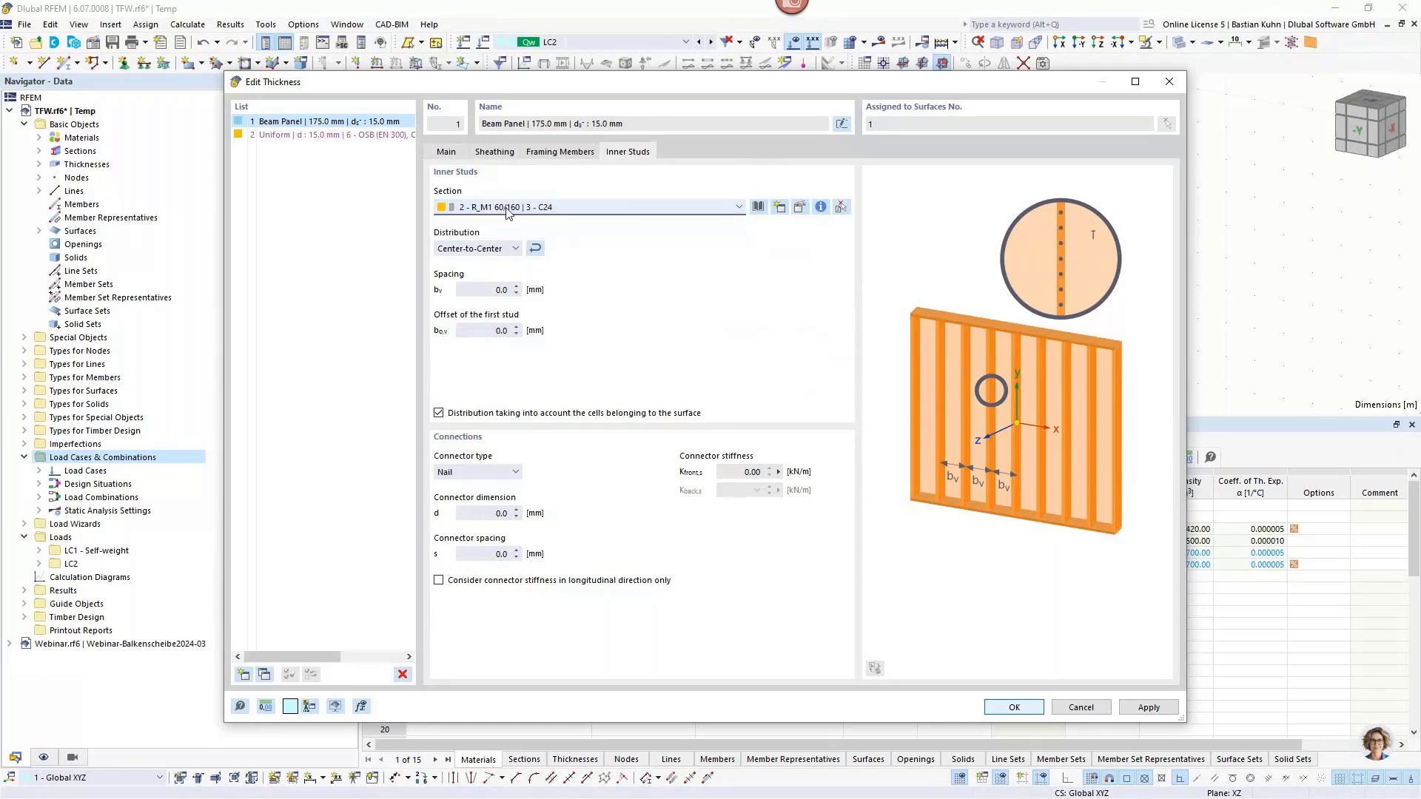
click(544, 153)
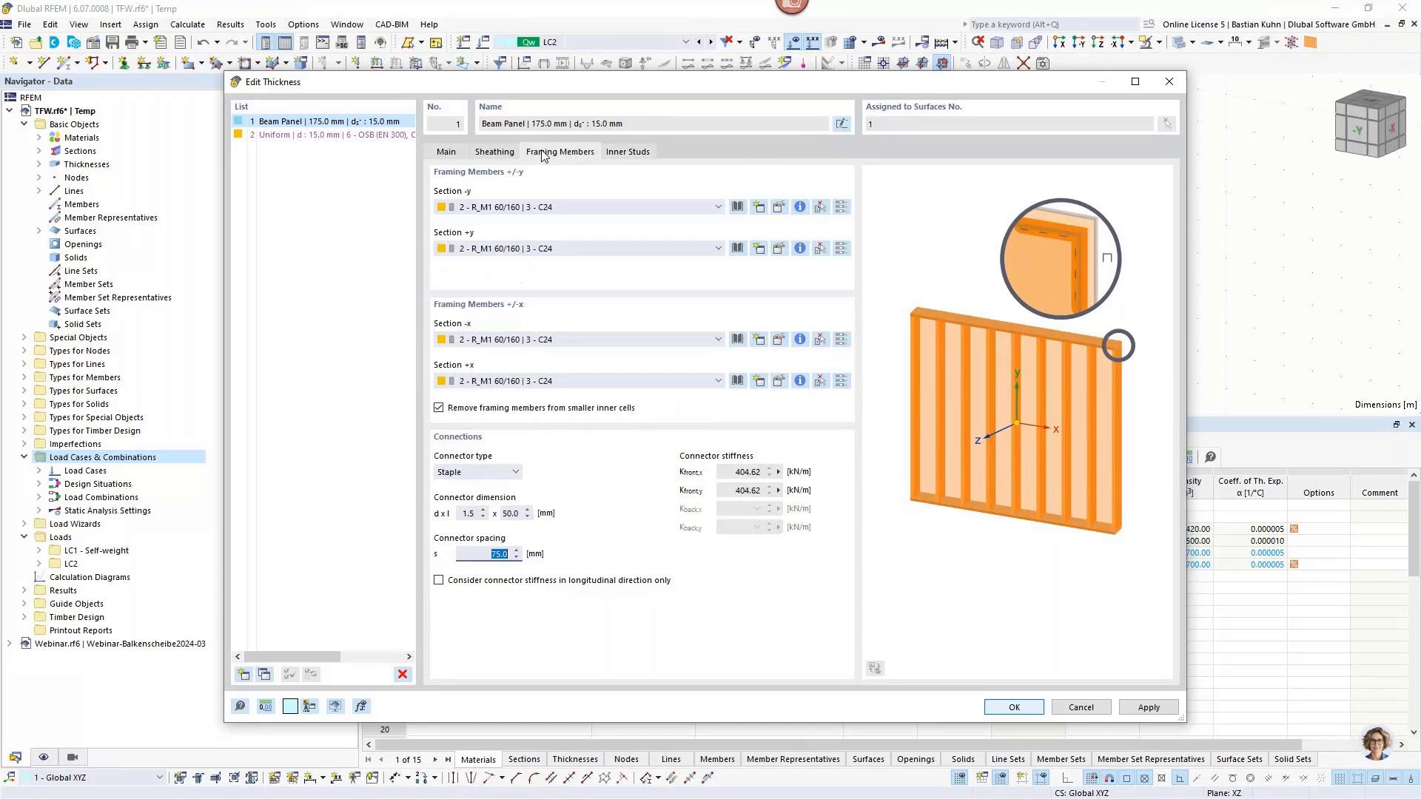
click(642, 155)
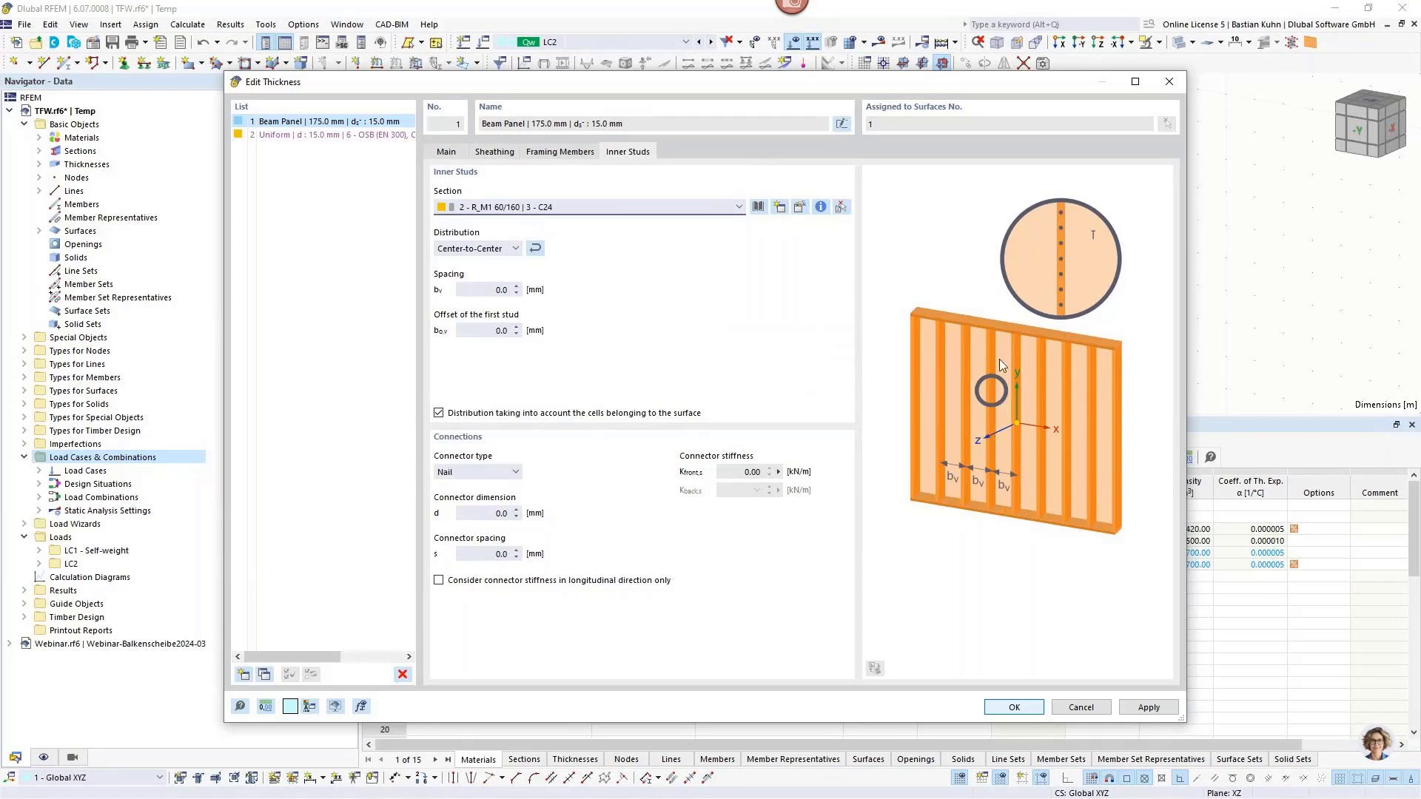
Try a User-Defined inner stud distribution with a spacing of 10000 mm and switch it back to Center-to-Center.
click(516, 248)
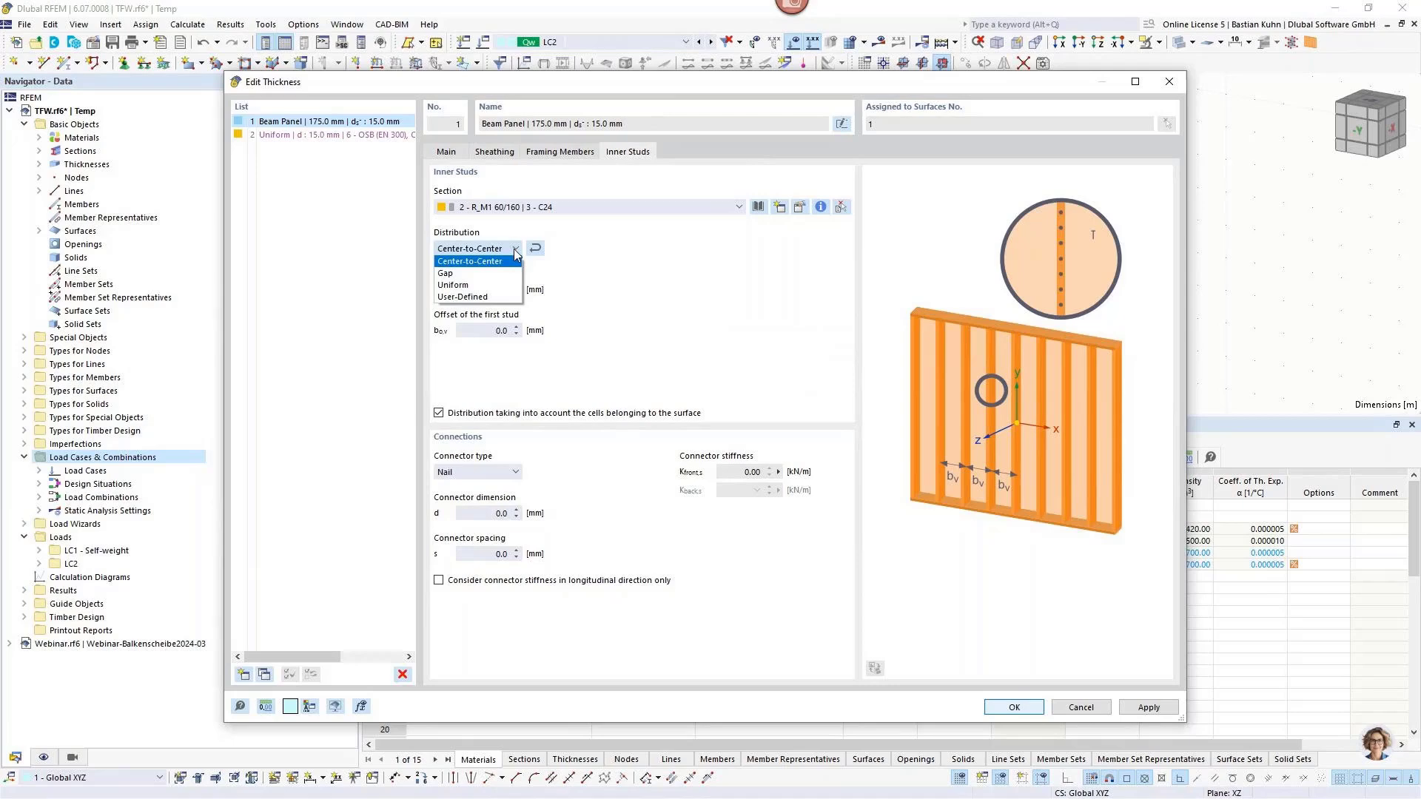
click(497, 302)
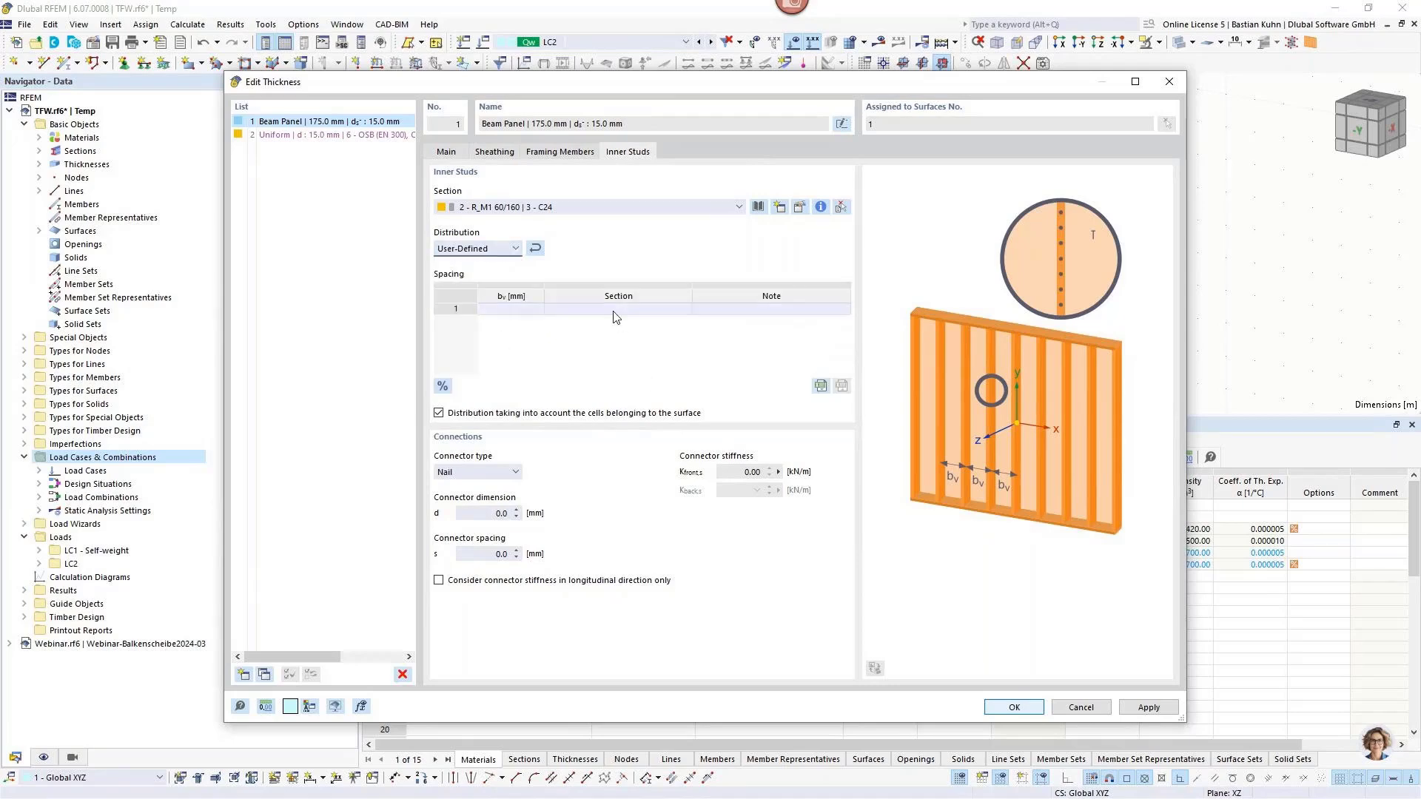
click(614, 311)
click(615, 310)
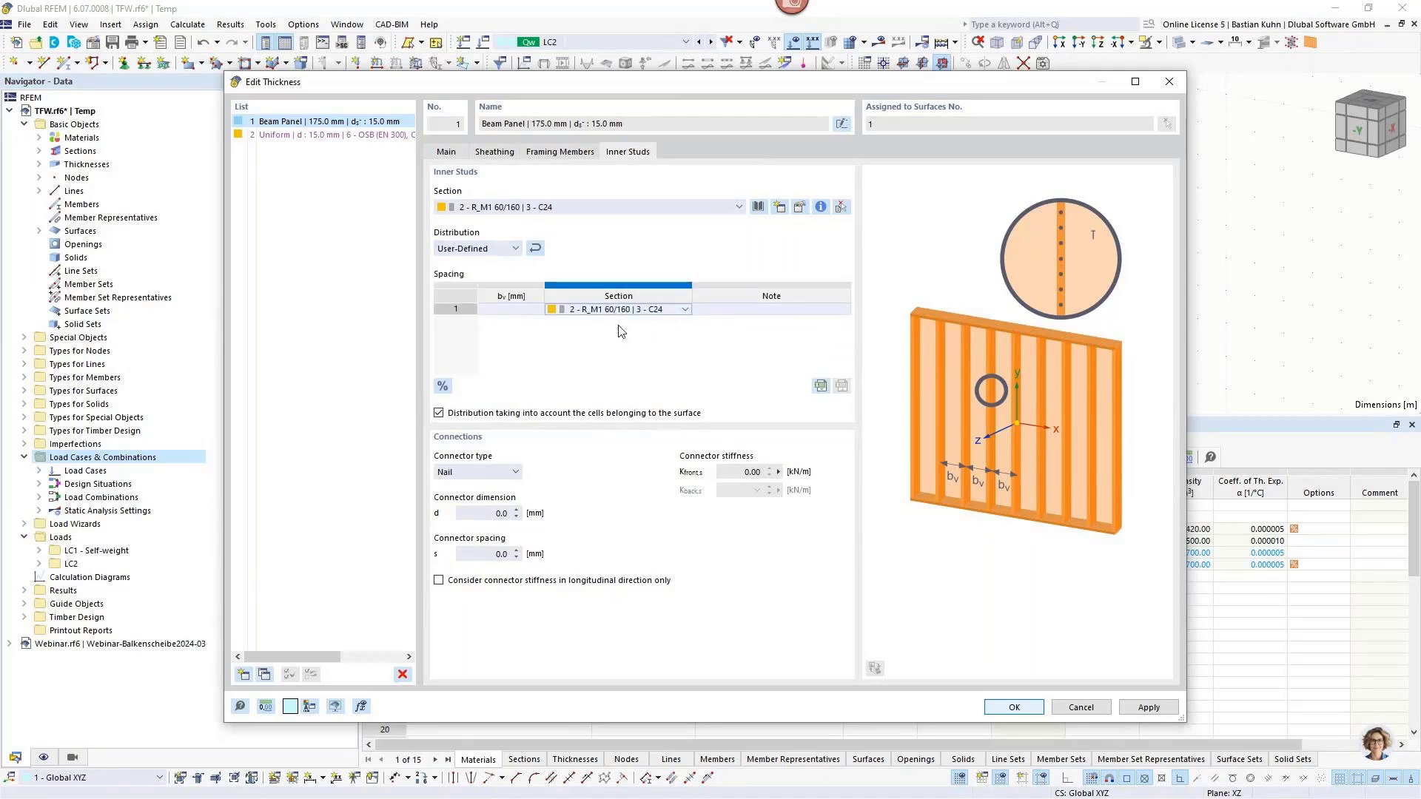
double_click(507, 309)
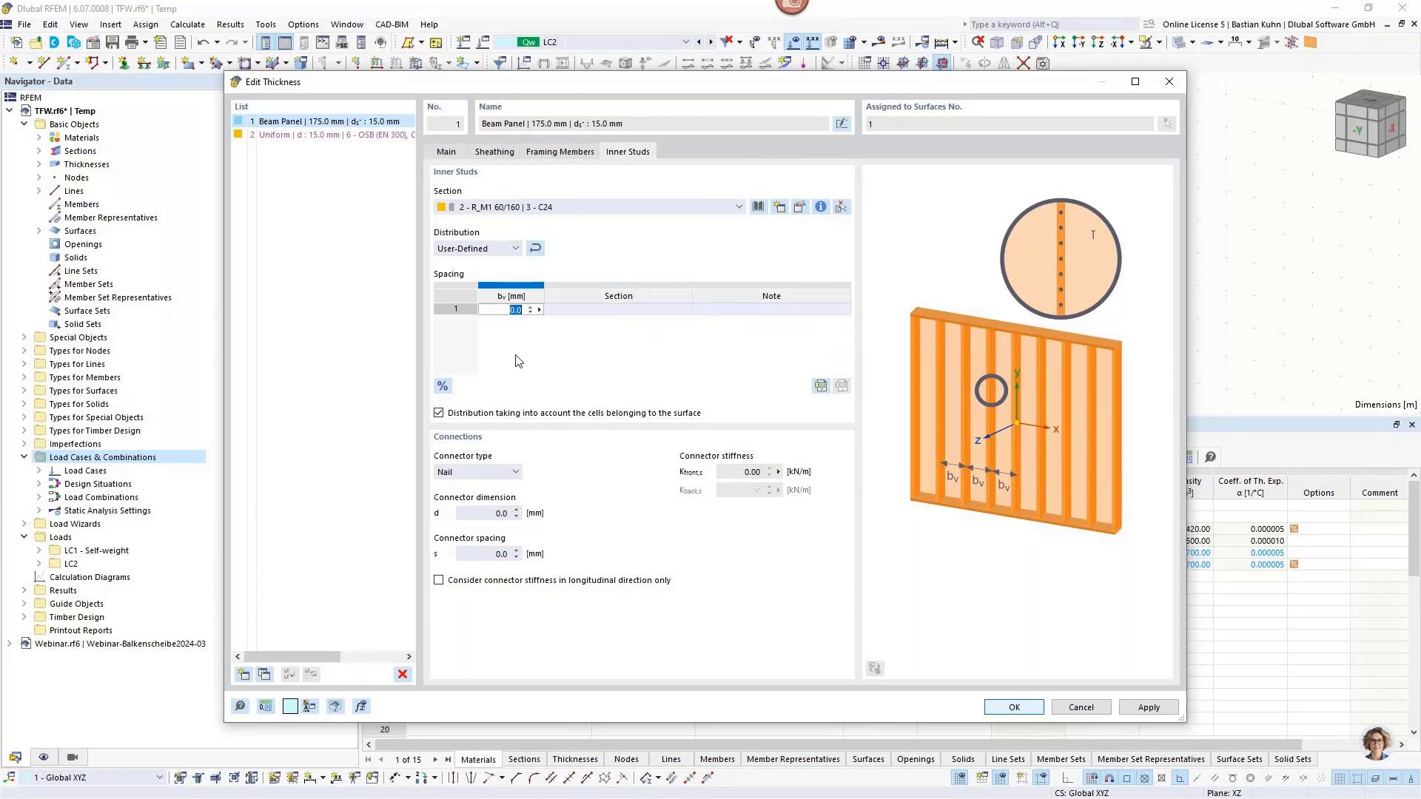
text(10000)
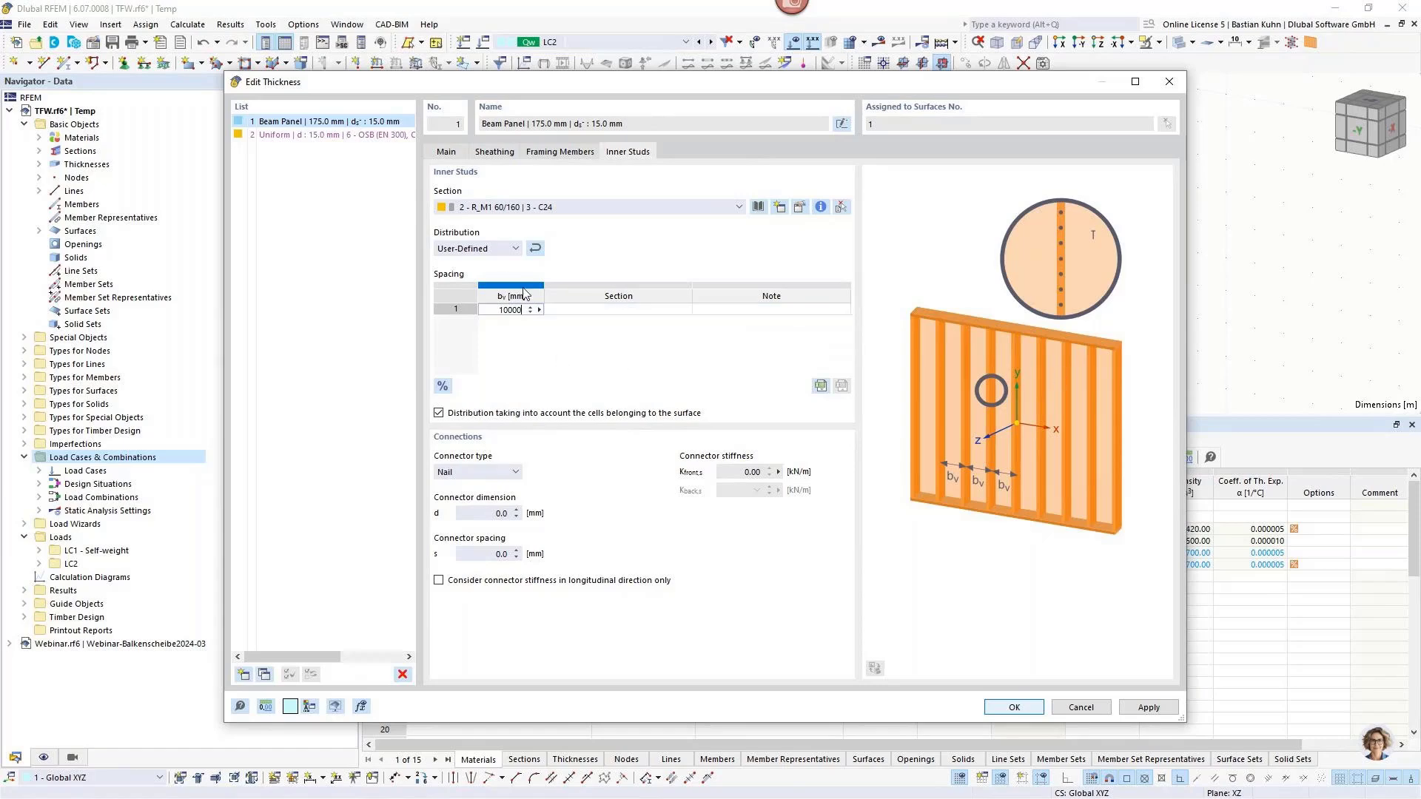
click(510, 250)
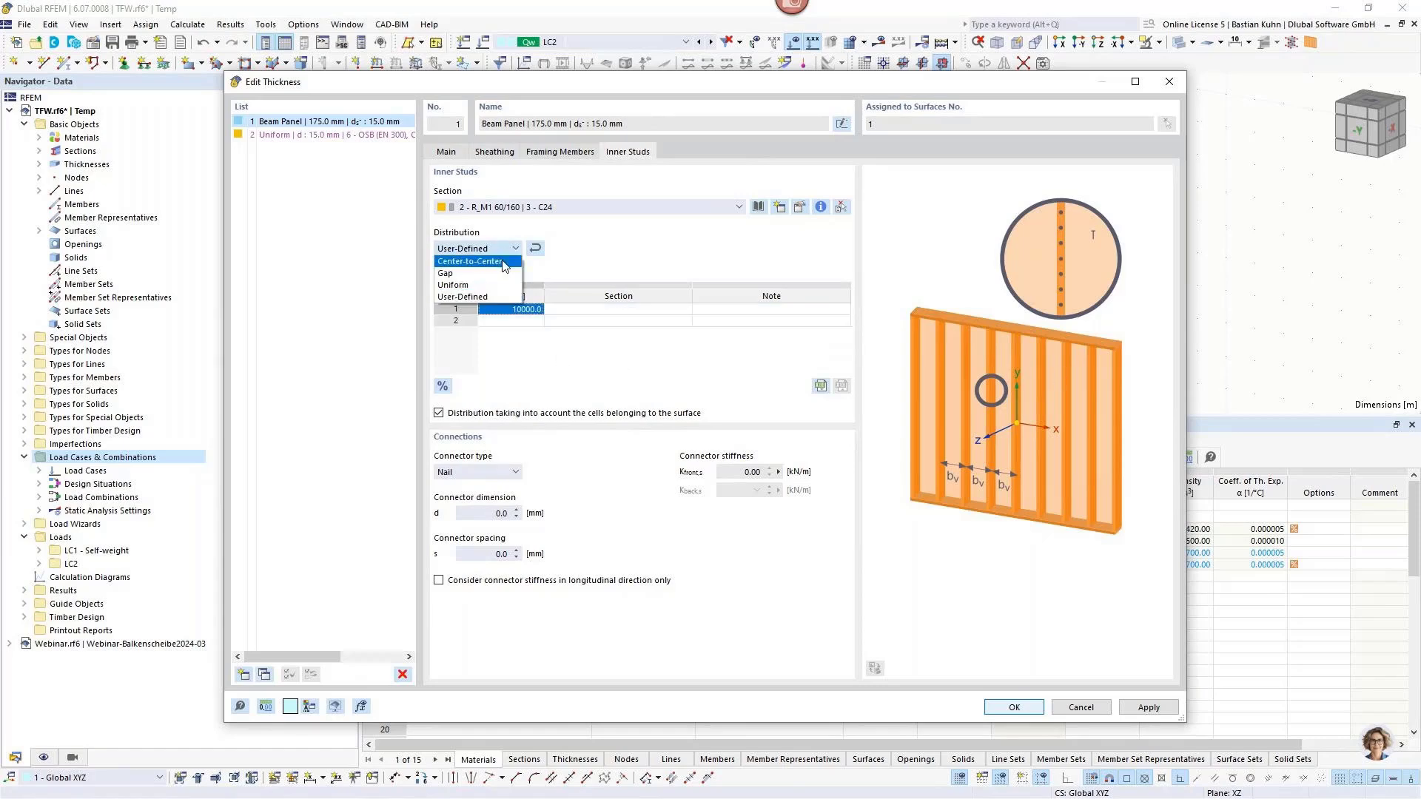
click(504, 262)
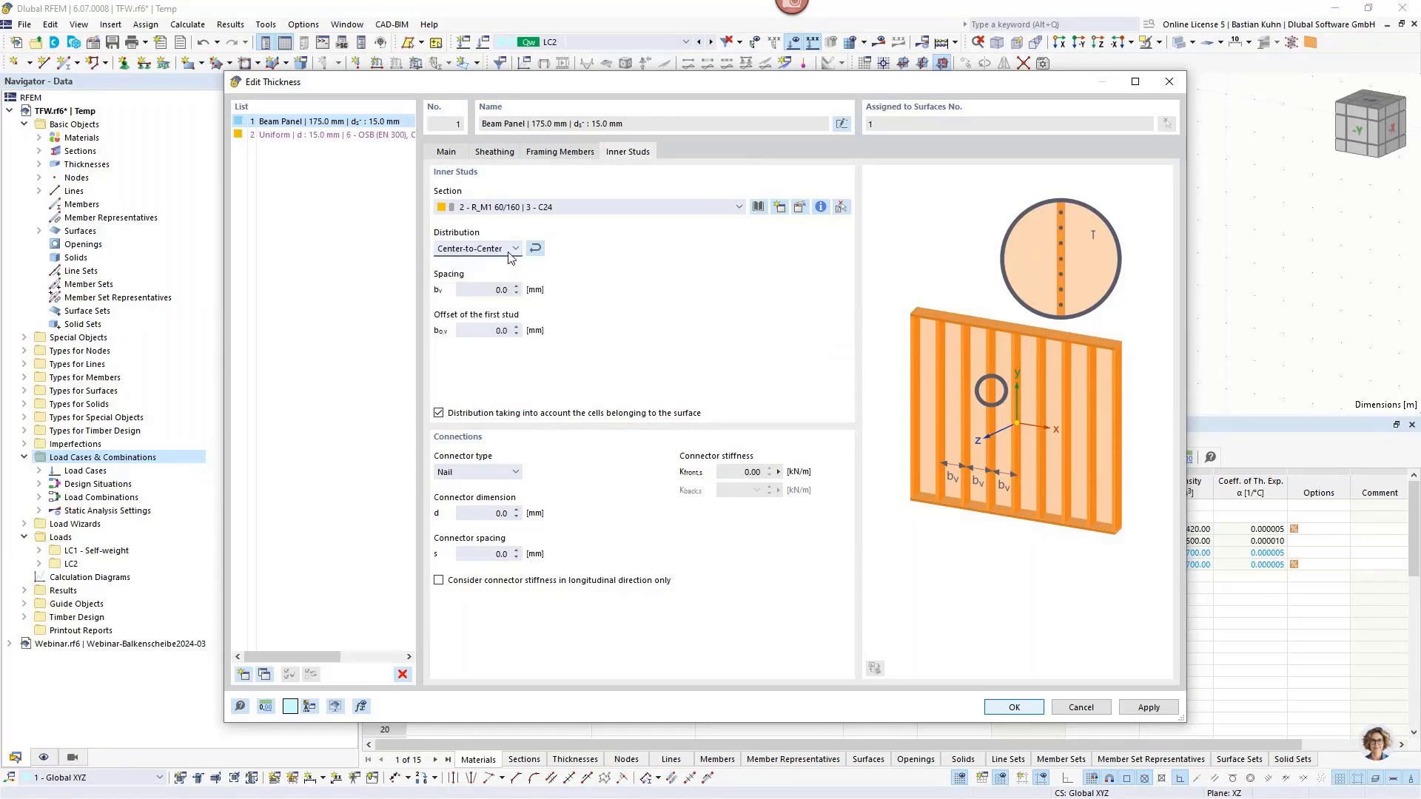
Set the inner stud spacing to 625 mm with 1.5 x 50 mm staples spaced at 75 mm, and accept the thickness and surface.
click(501, 289)
text(625)
click(509, 473)
click(449, 496)
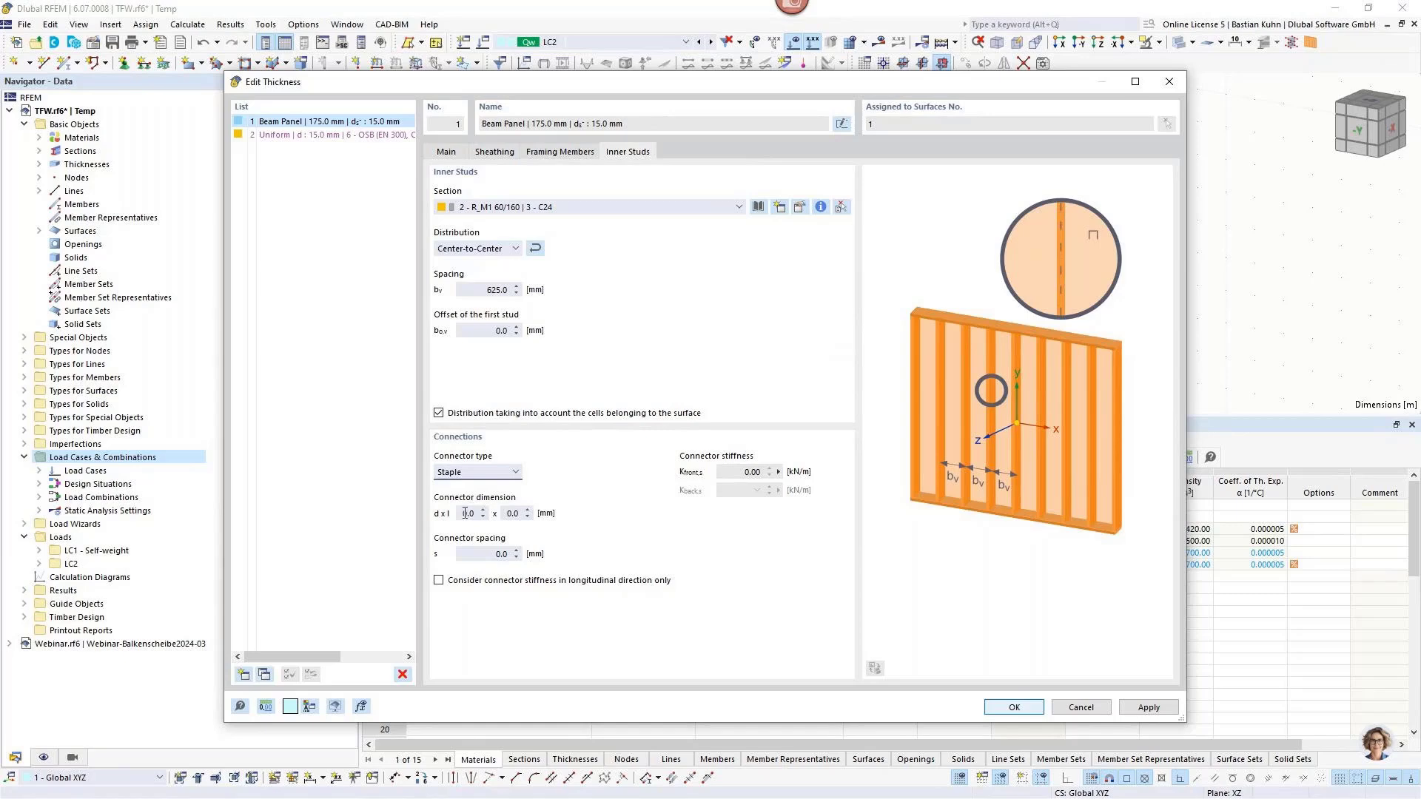
key(Tab)
text(1.5)
key(Tab)
text(50)
key(Tab)
text(75)
click(1011, 709)
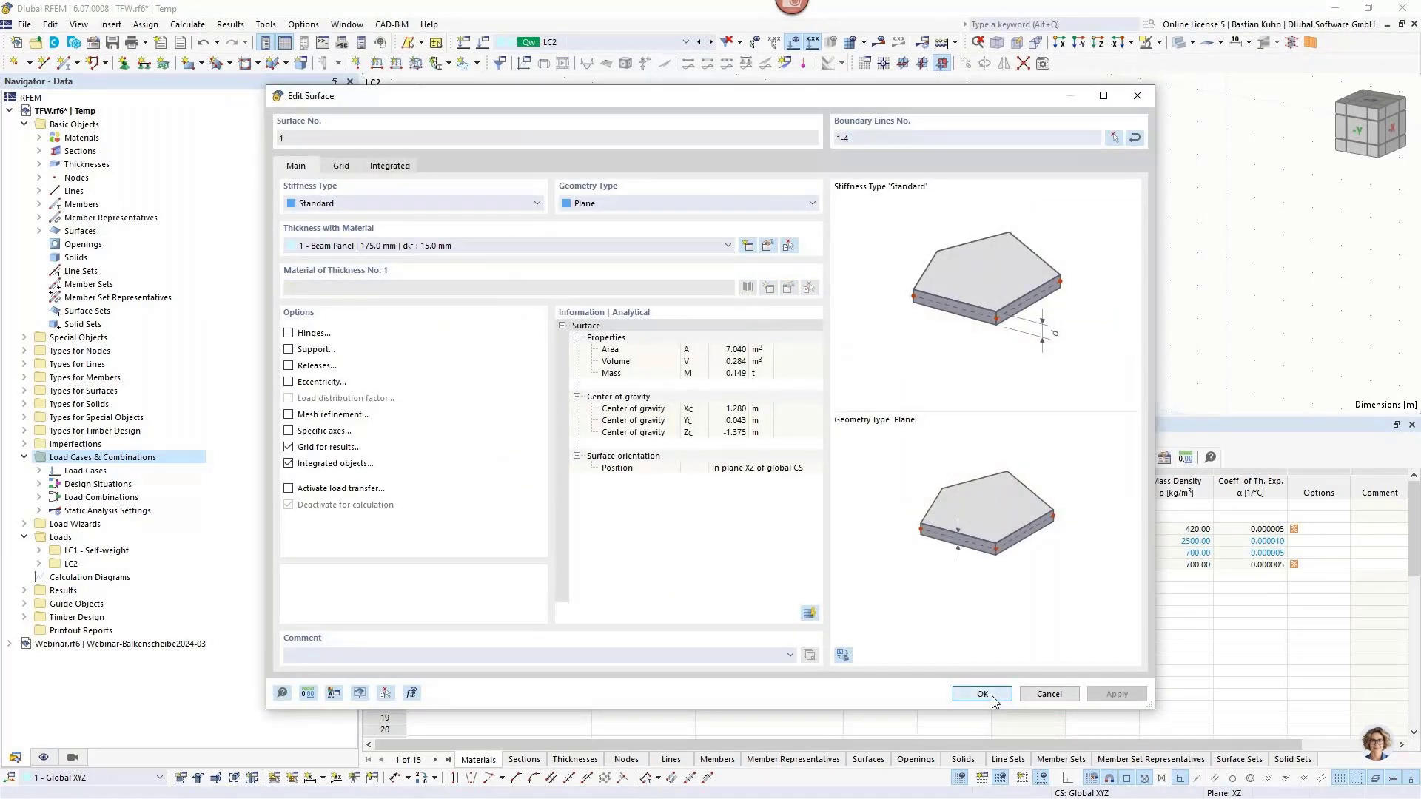
click(983, 695)
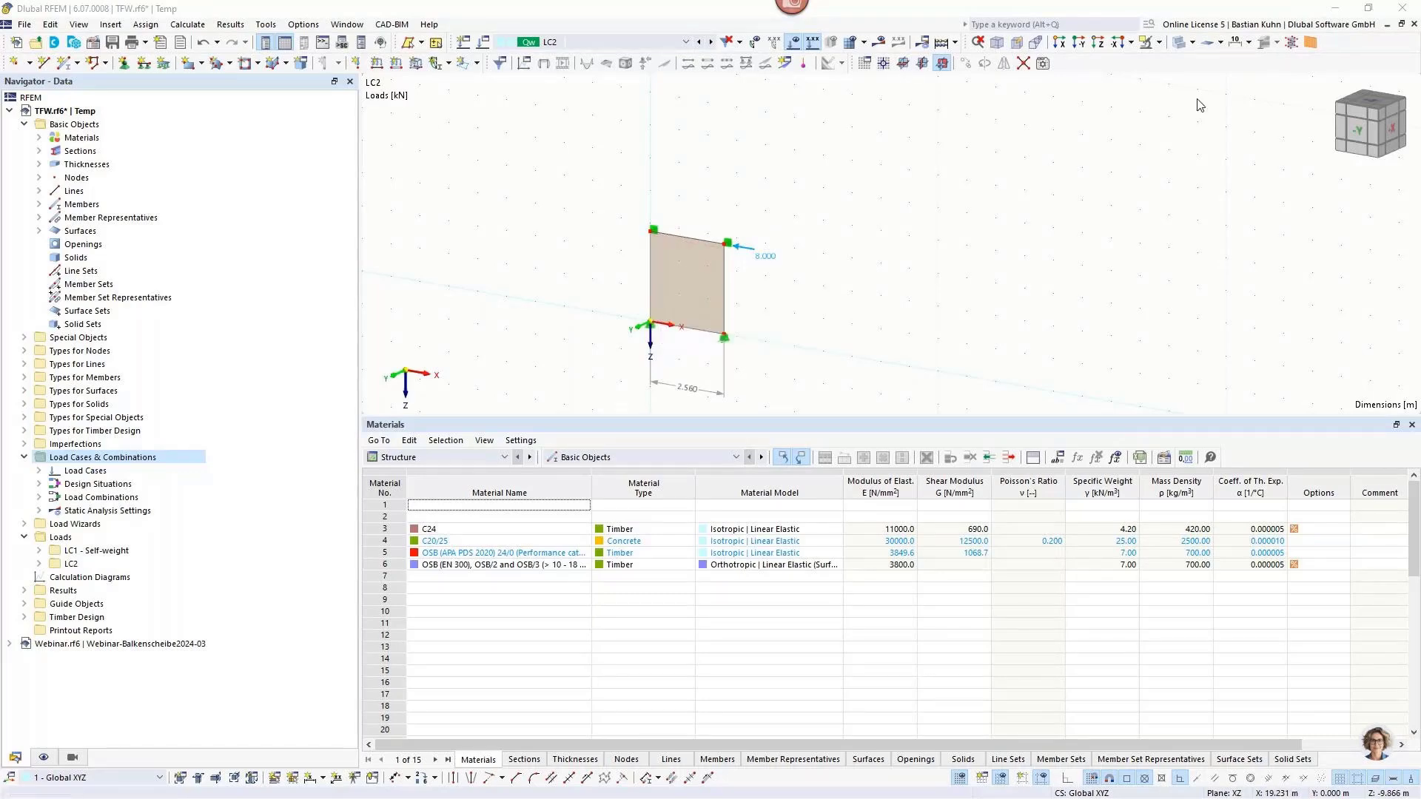
Display the beam panel's generated framing members and inner studs in the model view.
click(1311, 43)
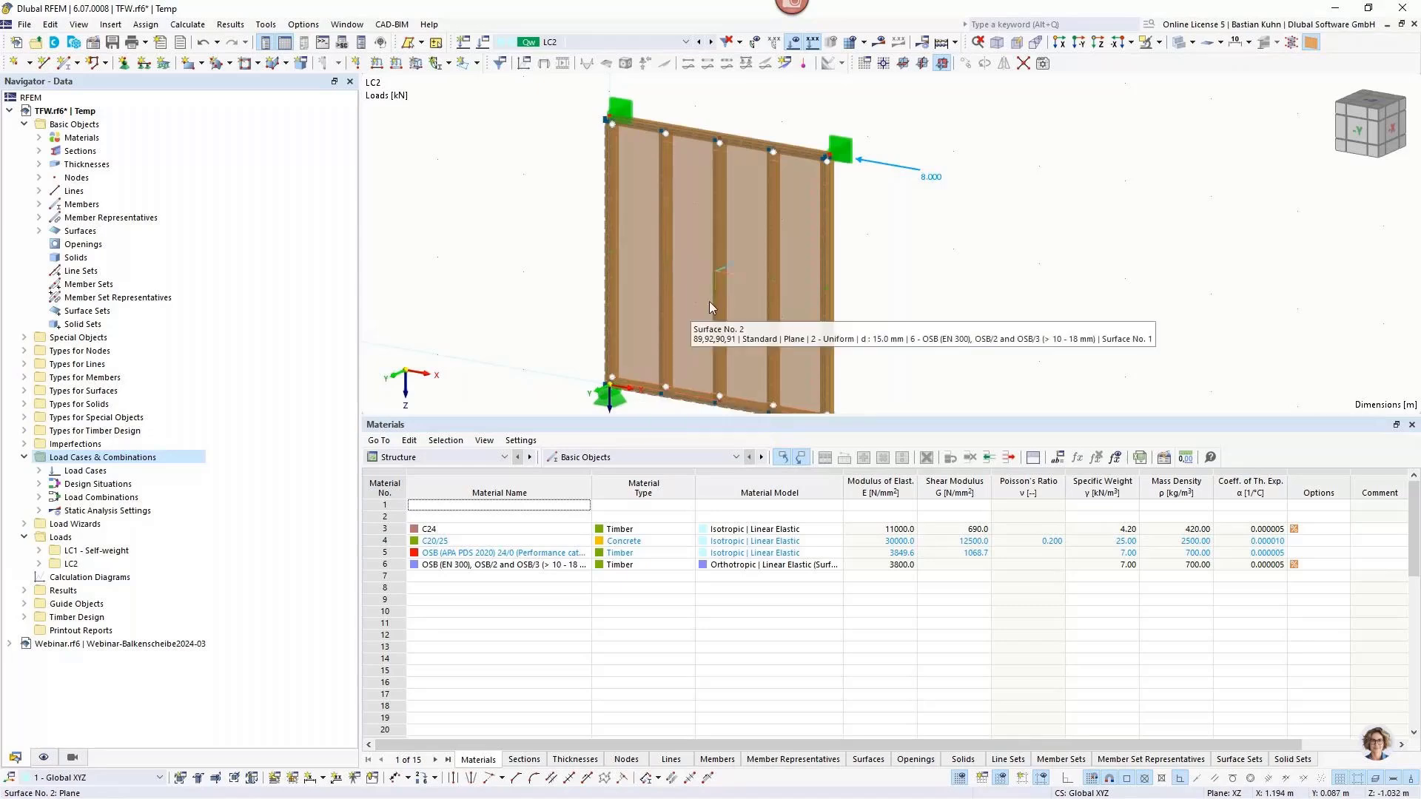
scroll(722, 296, down, 3)
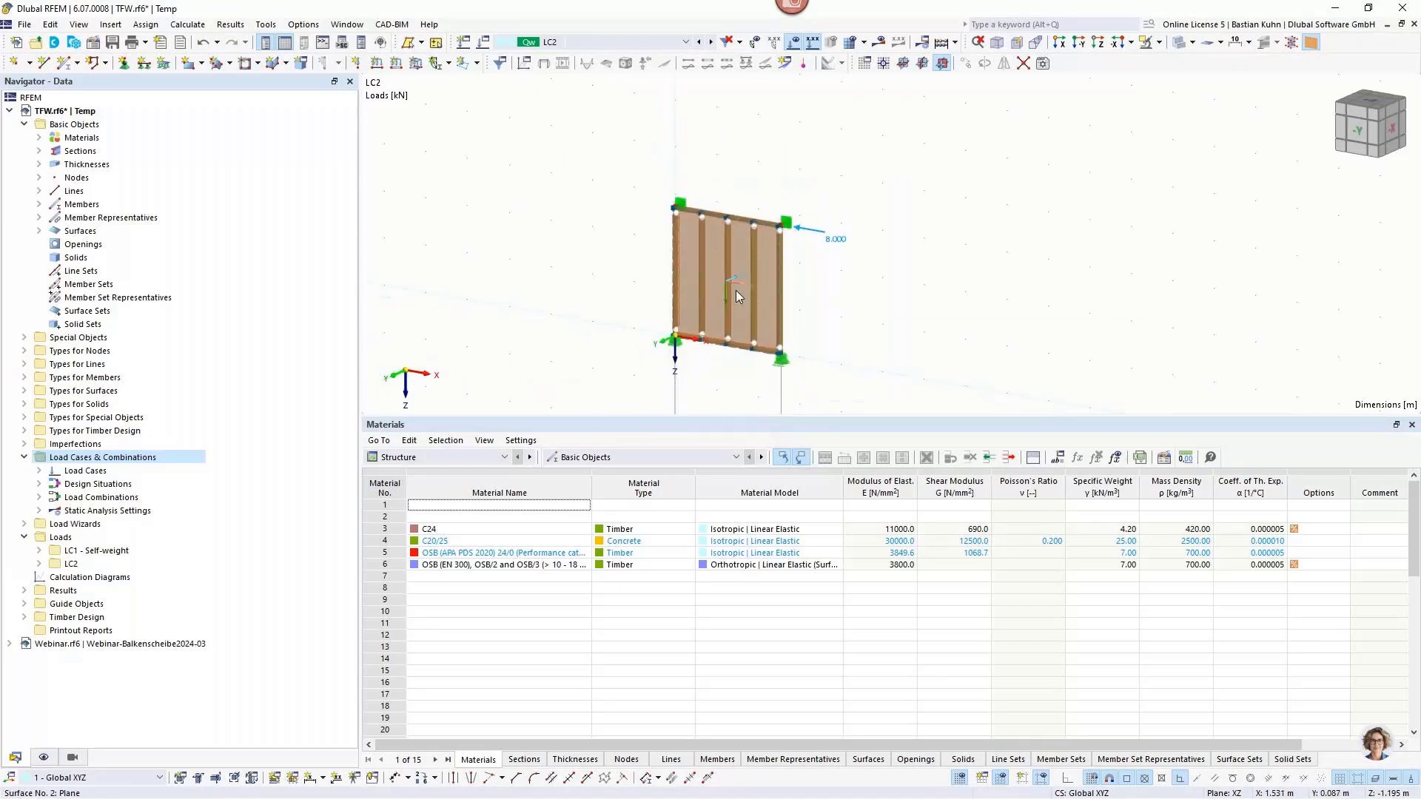
scroll(737, 297, down, 2)
scroll(744, 356, up, 3)
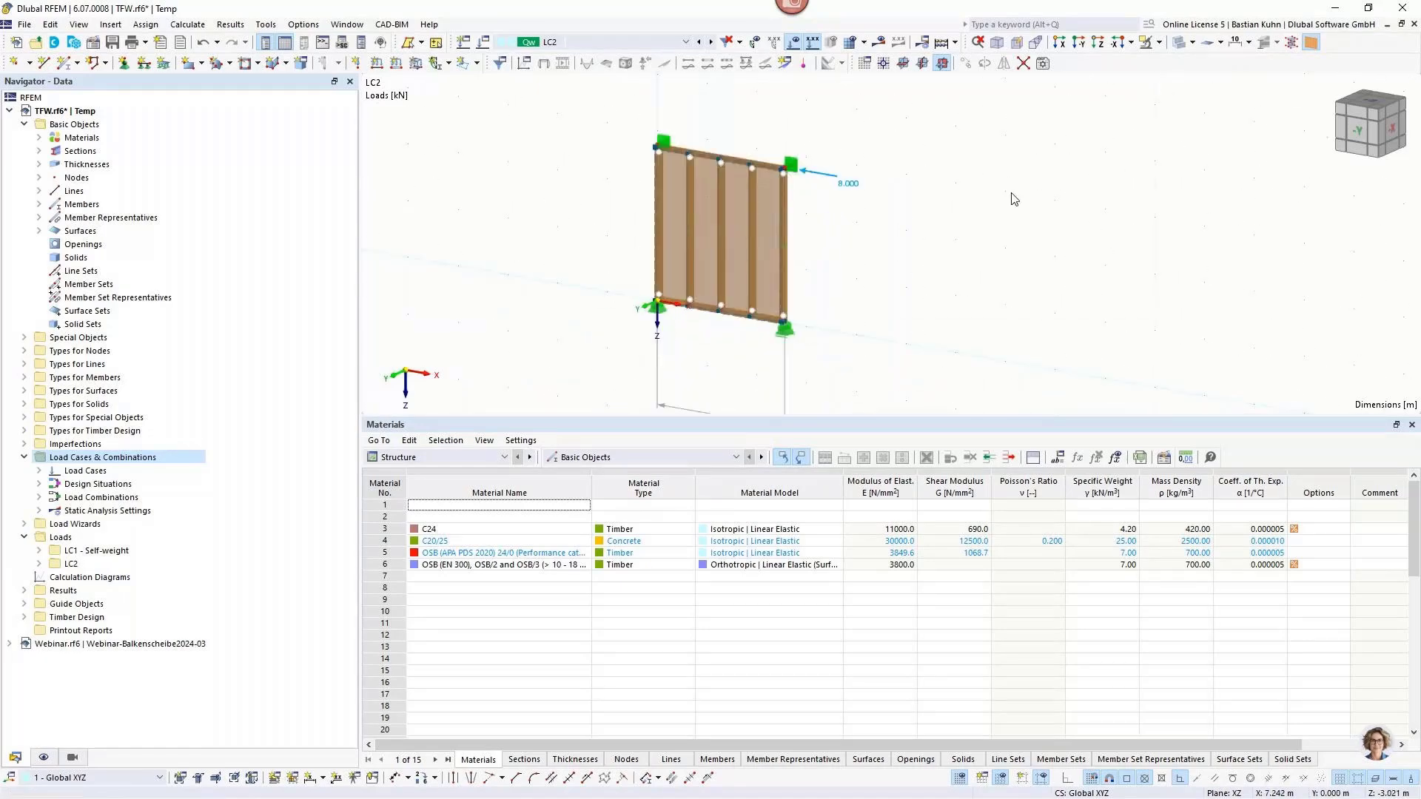
scroll(549, 489, down, 3)
Turn on photorealistic material colors for the rendered model.
click(44, 757)
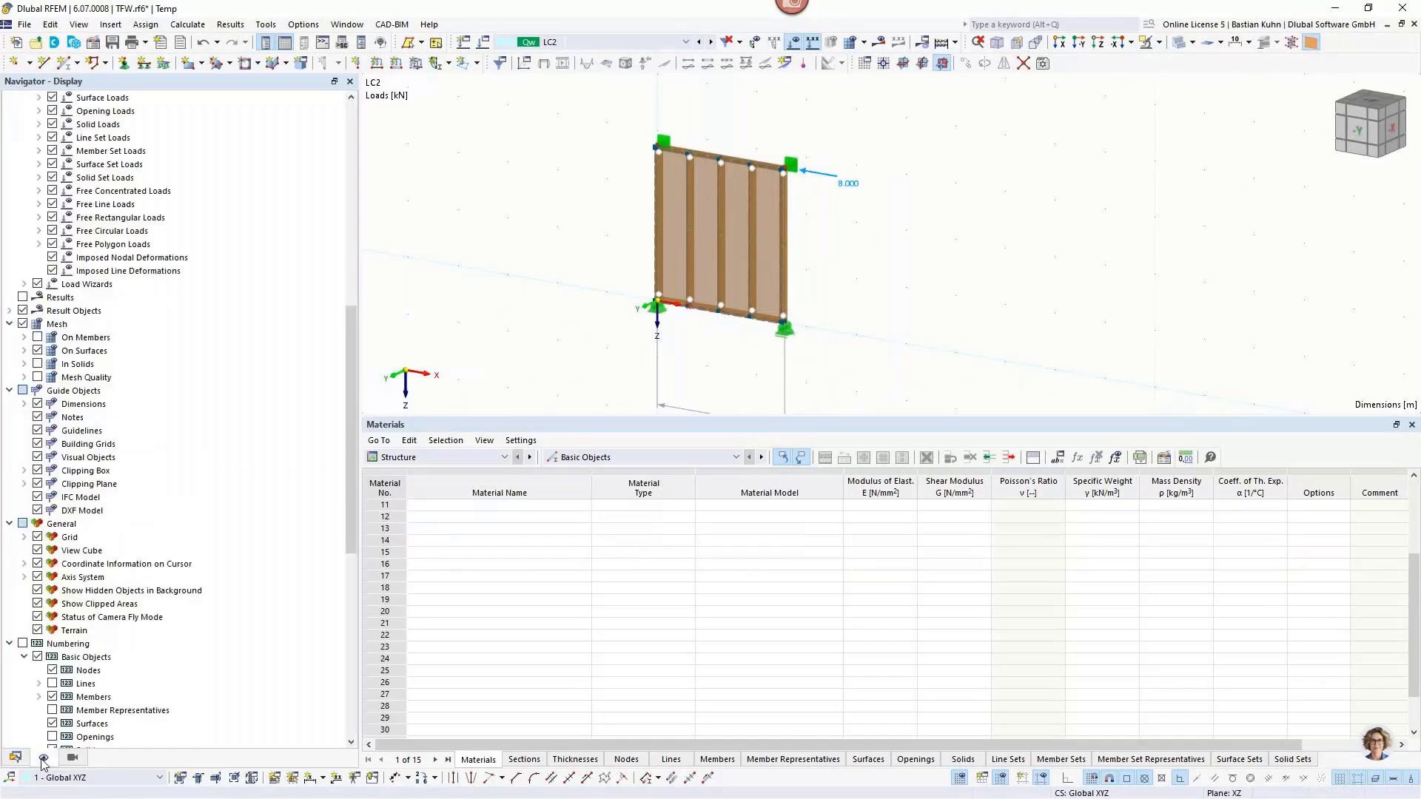
scroll(140, 455, down, 12)
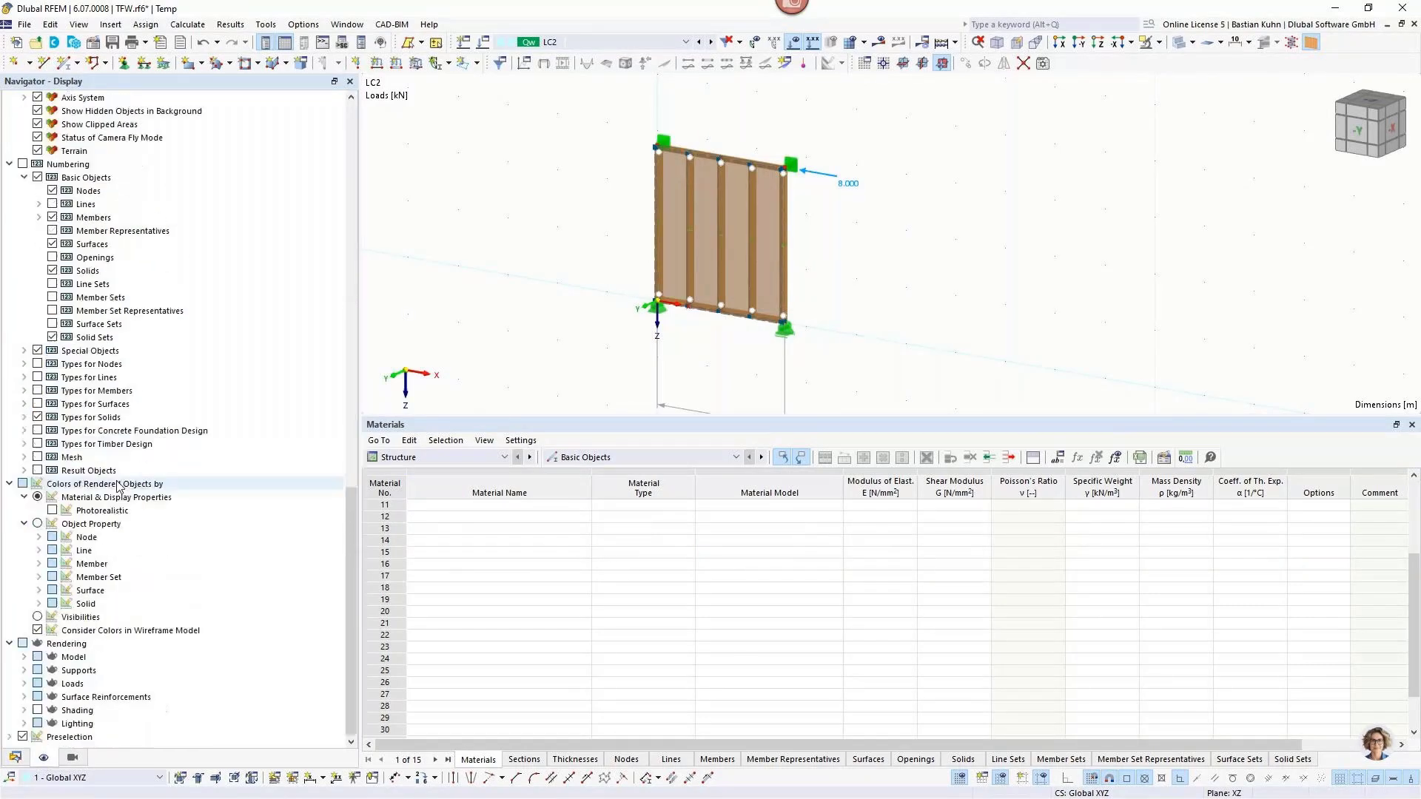
click(52, 510)
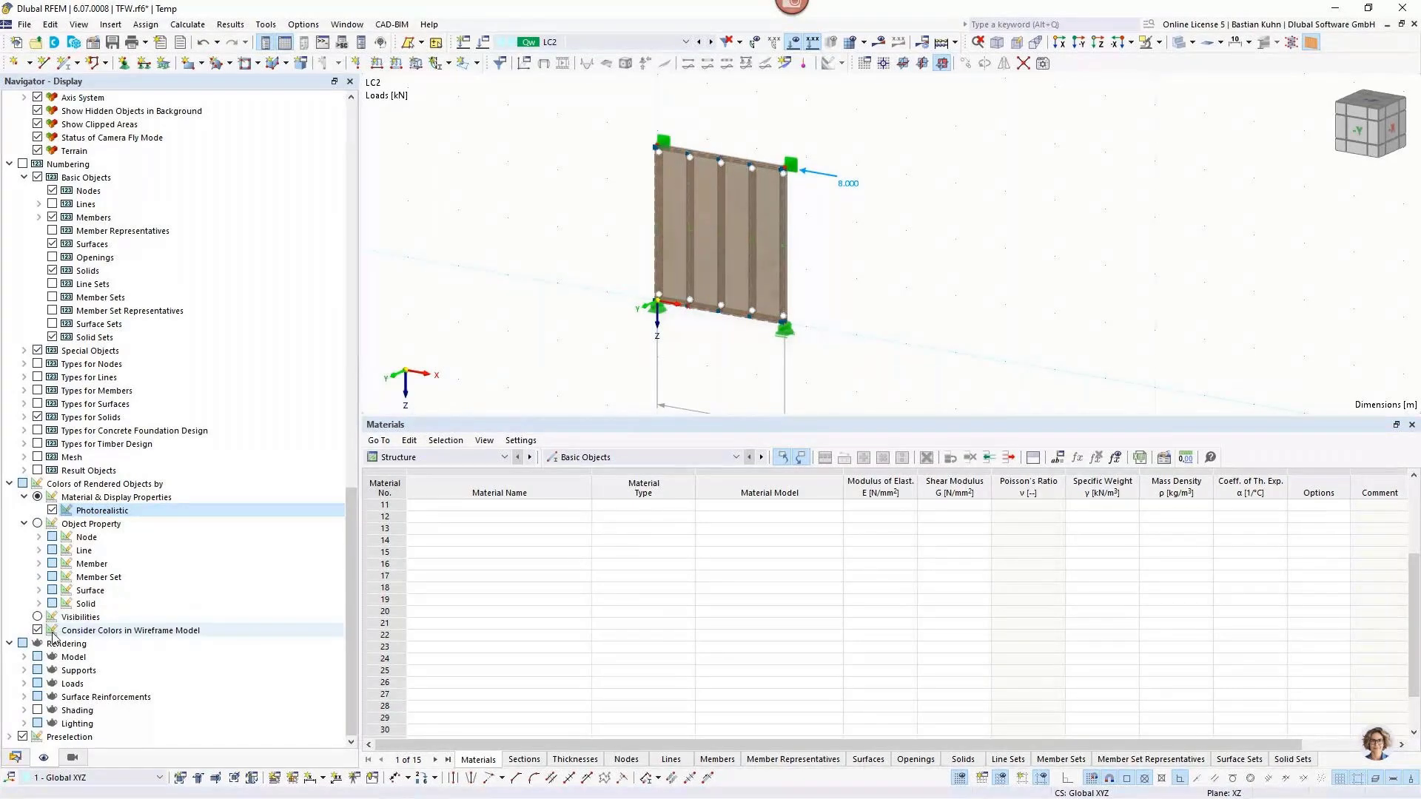
Render the solid model's members as Sections with Edges and its surfaces as Filled incl. Thickness, and inspect the wall's upper corner.
click(25, 657)
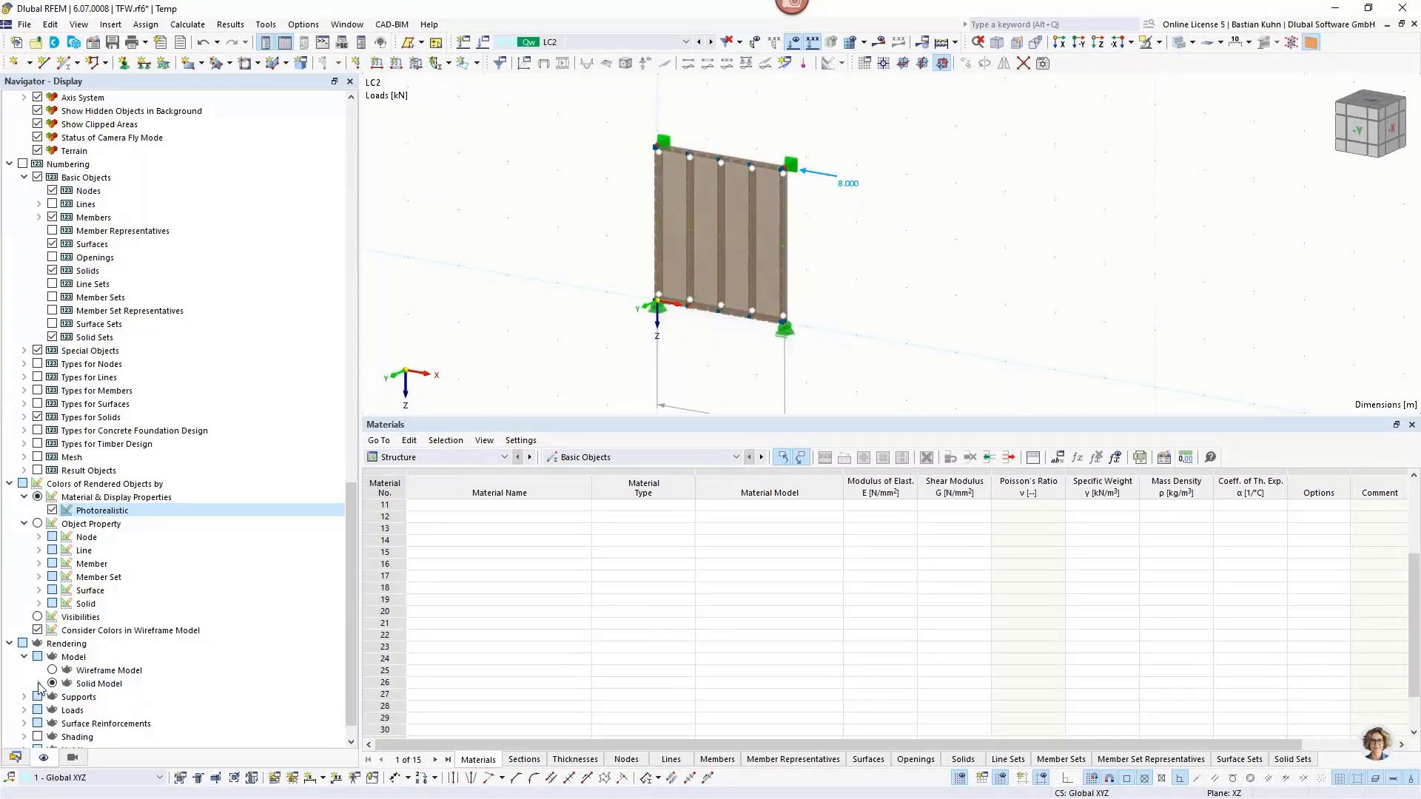
click(40, 684)
click(81, 683)
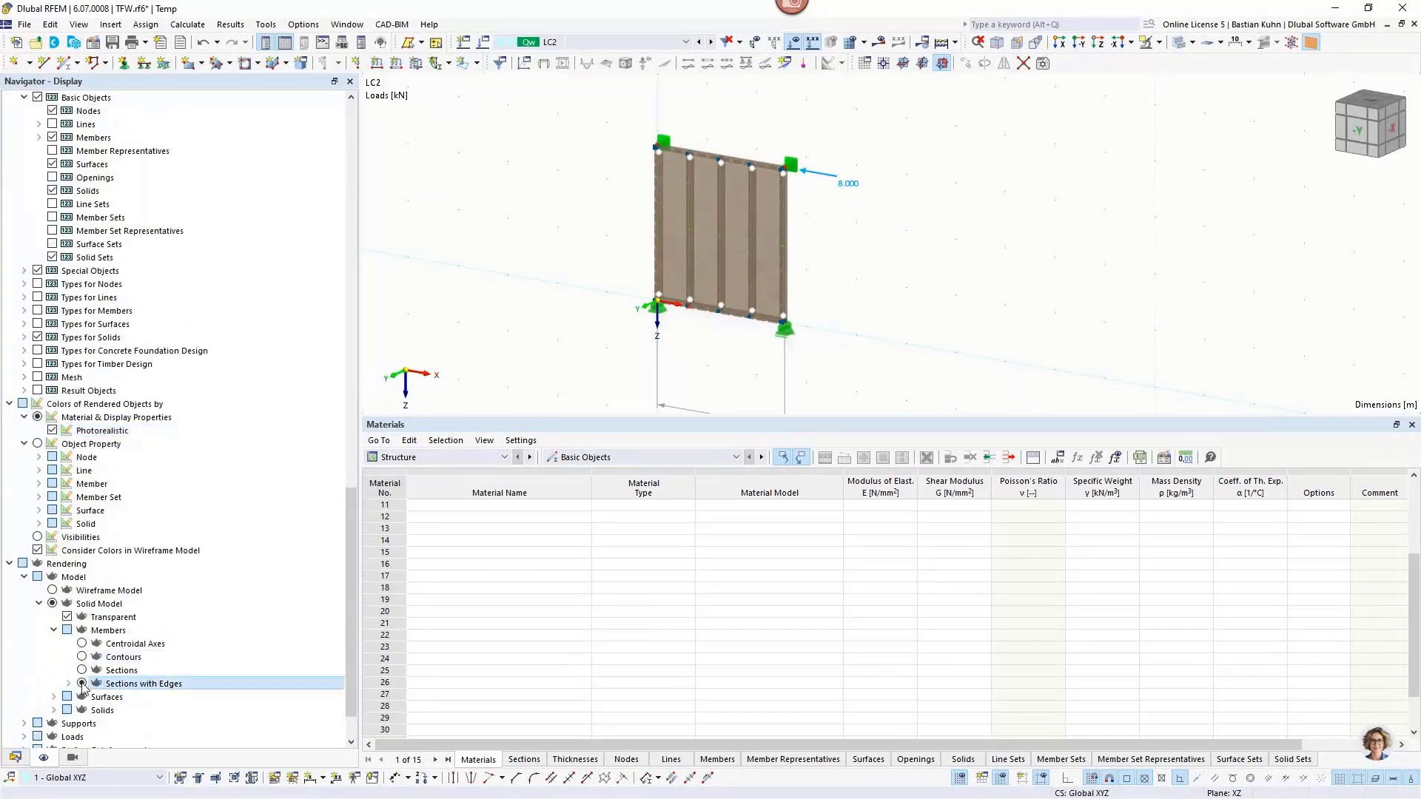
click(54, 697)
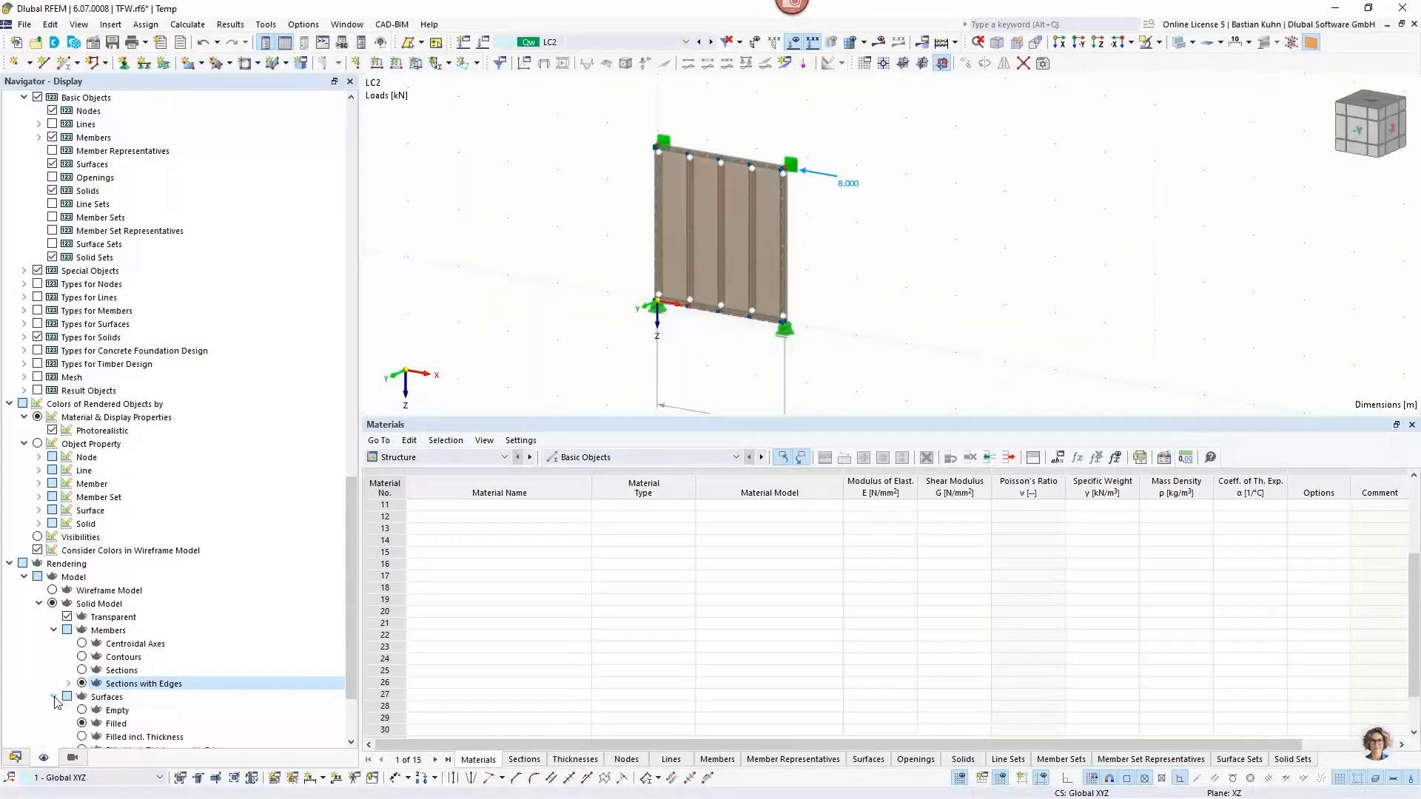
click(81, 630)
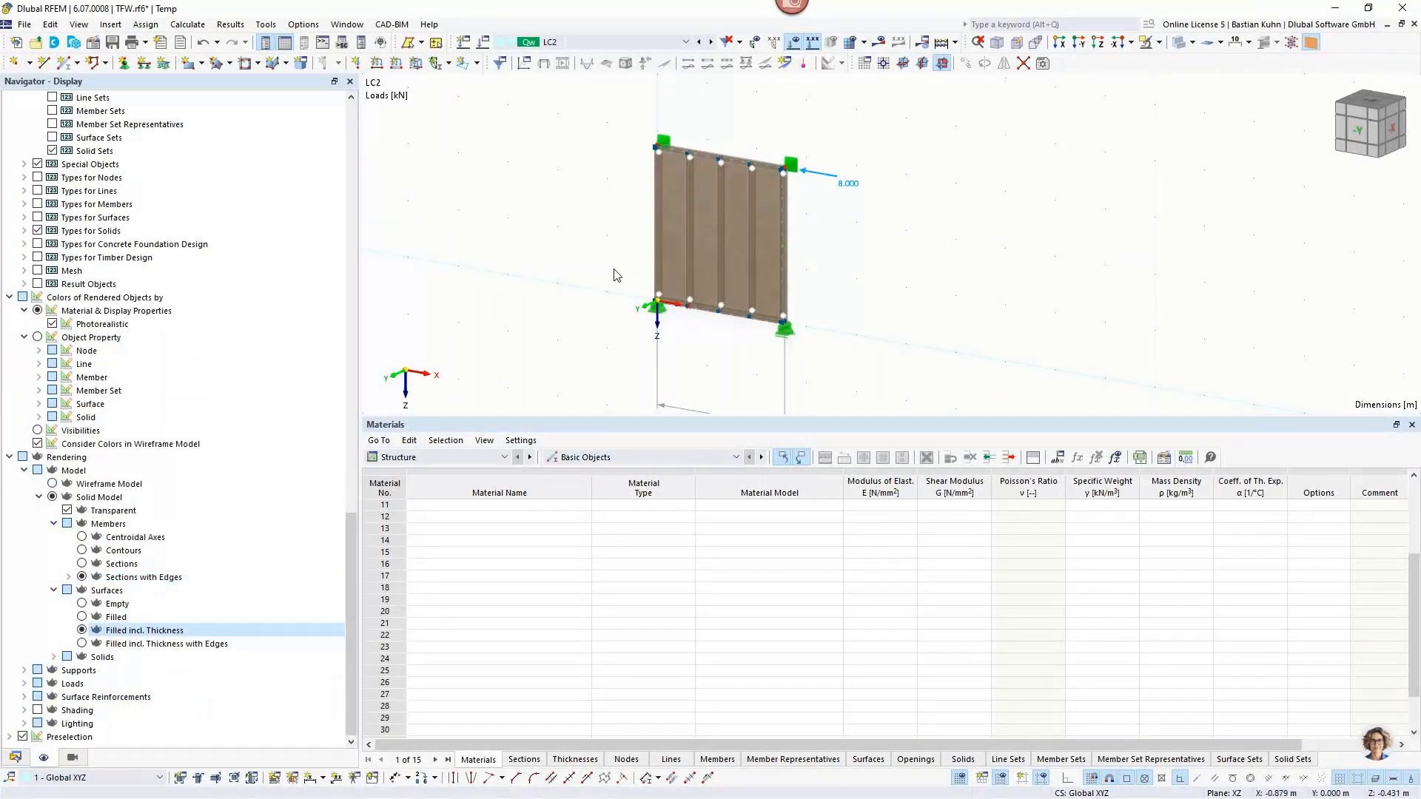
ctrl+middle_drag(615, 276, 698, 228)
scroll(743, 175, up, 3)
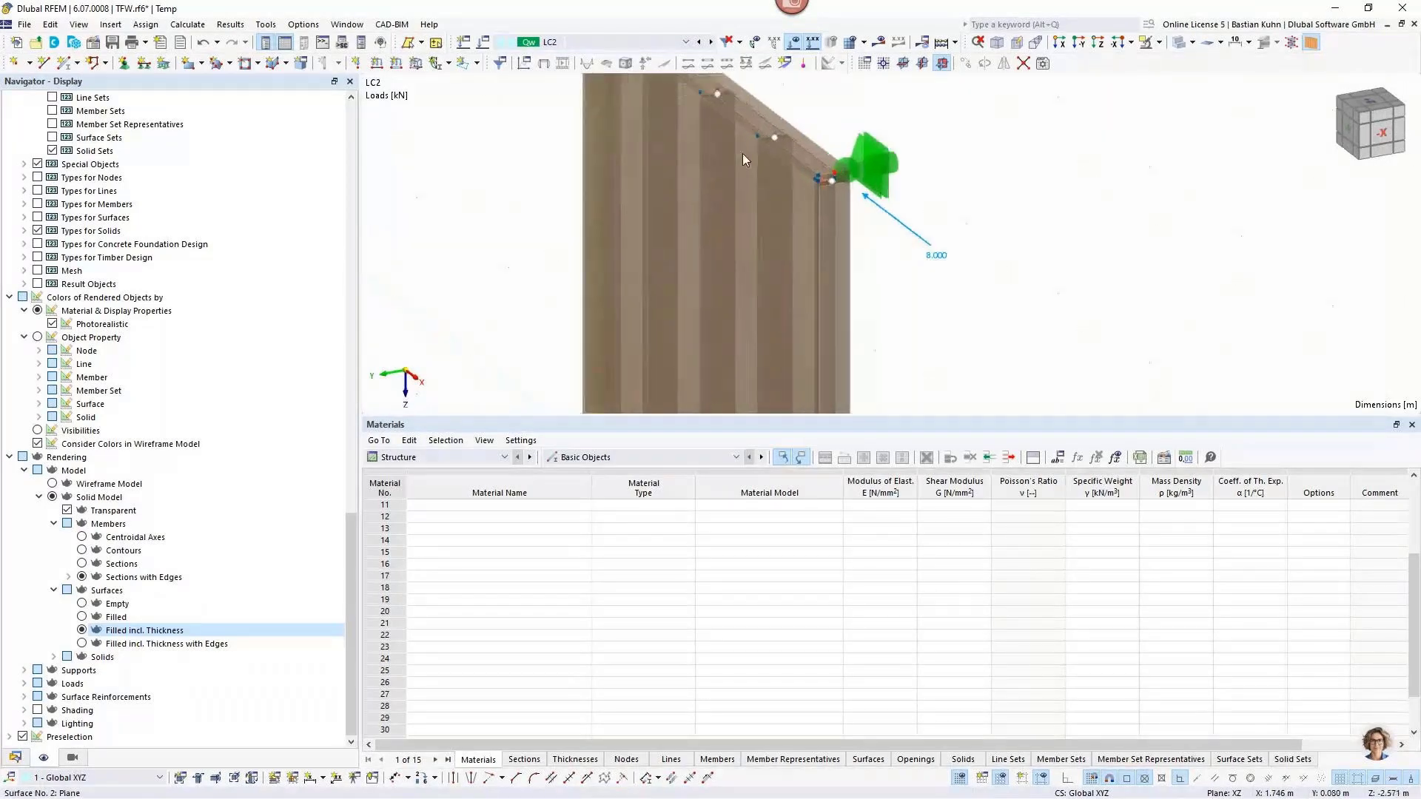
scroll(743, 153, up, 2)
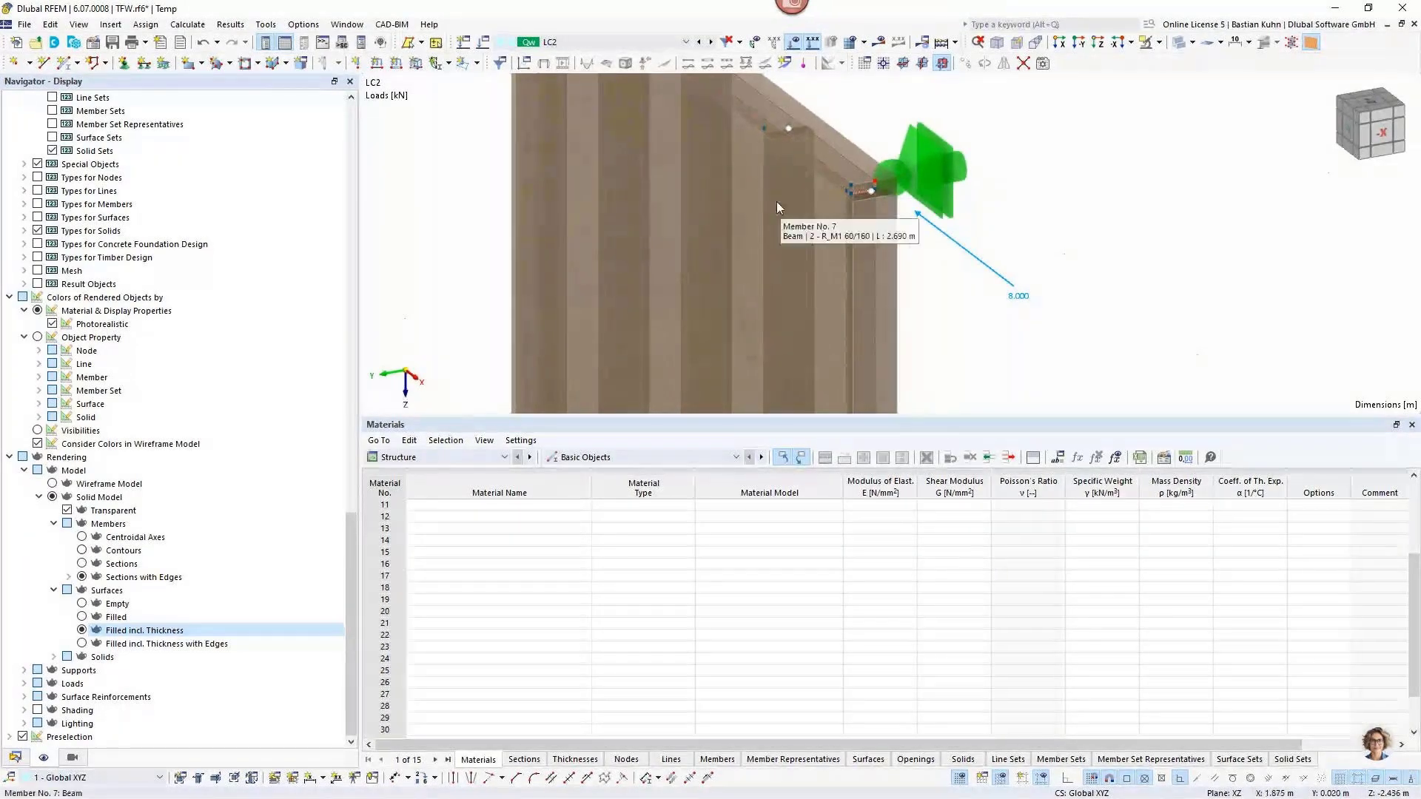
Switch the model to wireframe display and examine the line-to-line rigid links along the studs.
click(1180, 46)
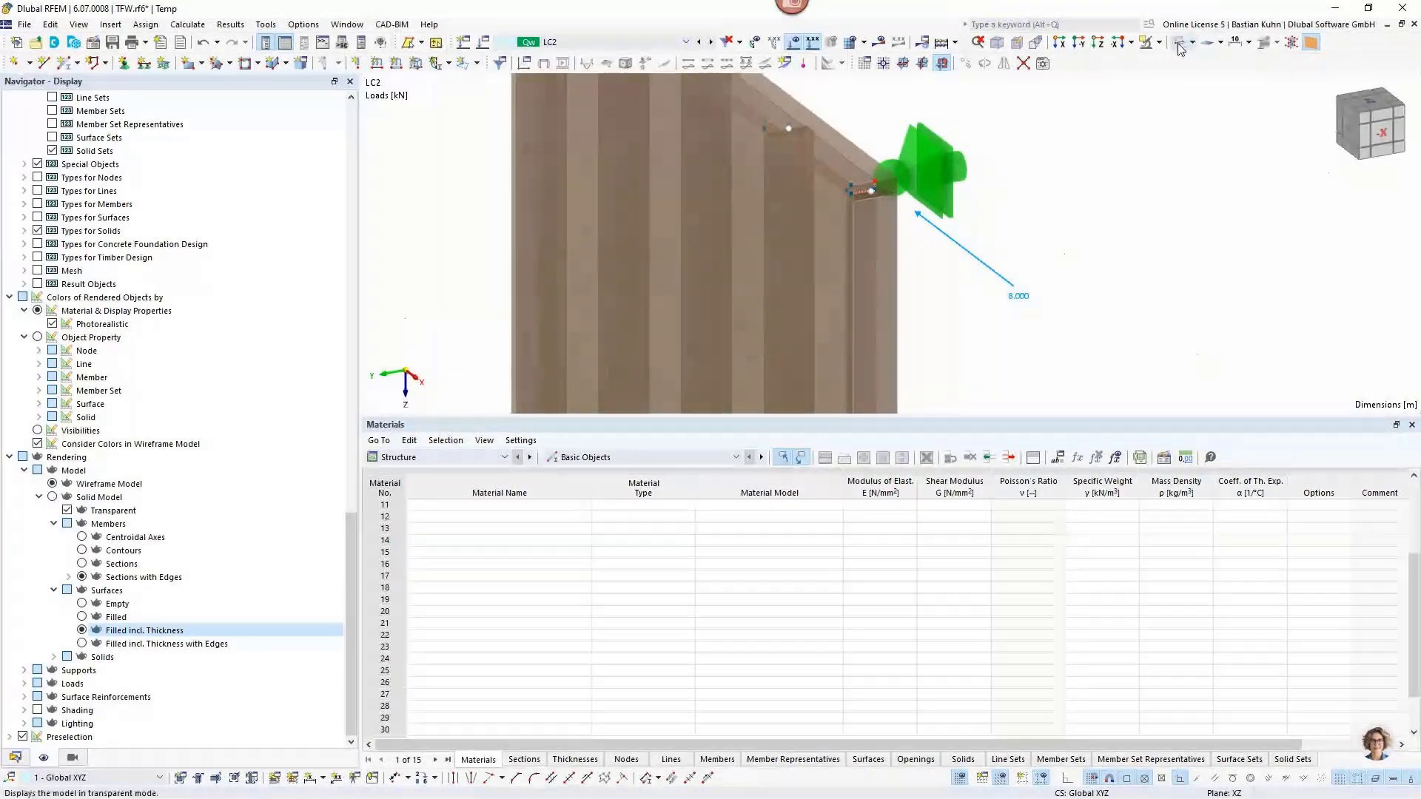
scroll(787, 194, up, 3)
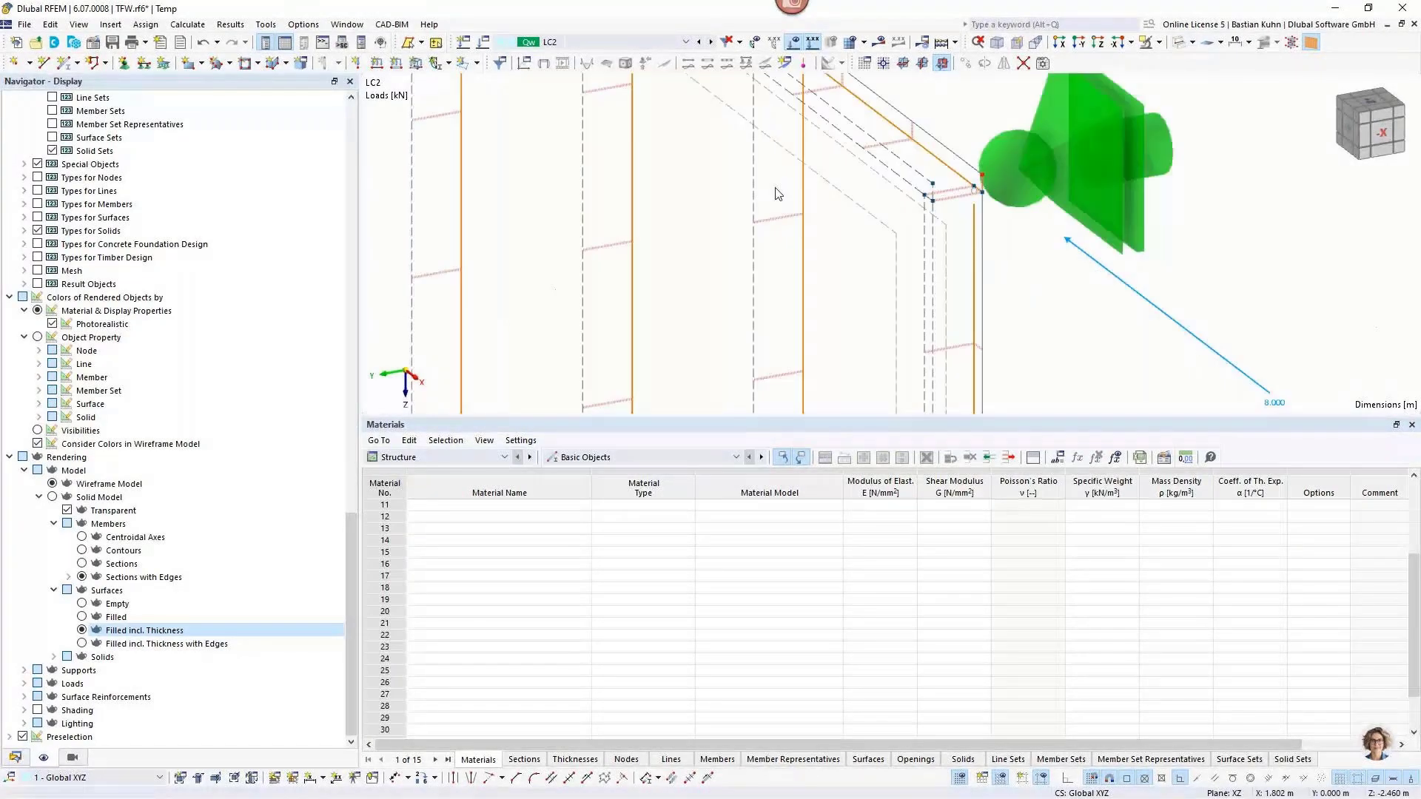
scroll(790, 222, down, 3)
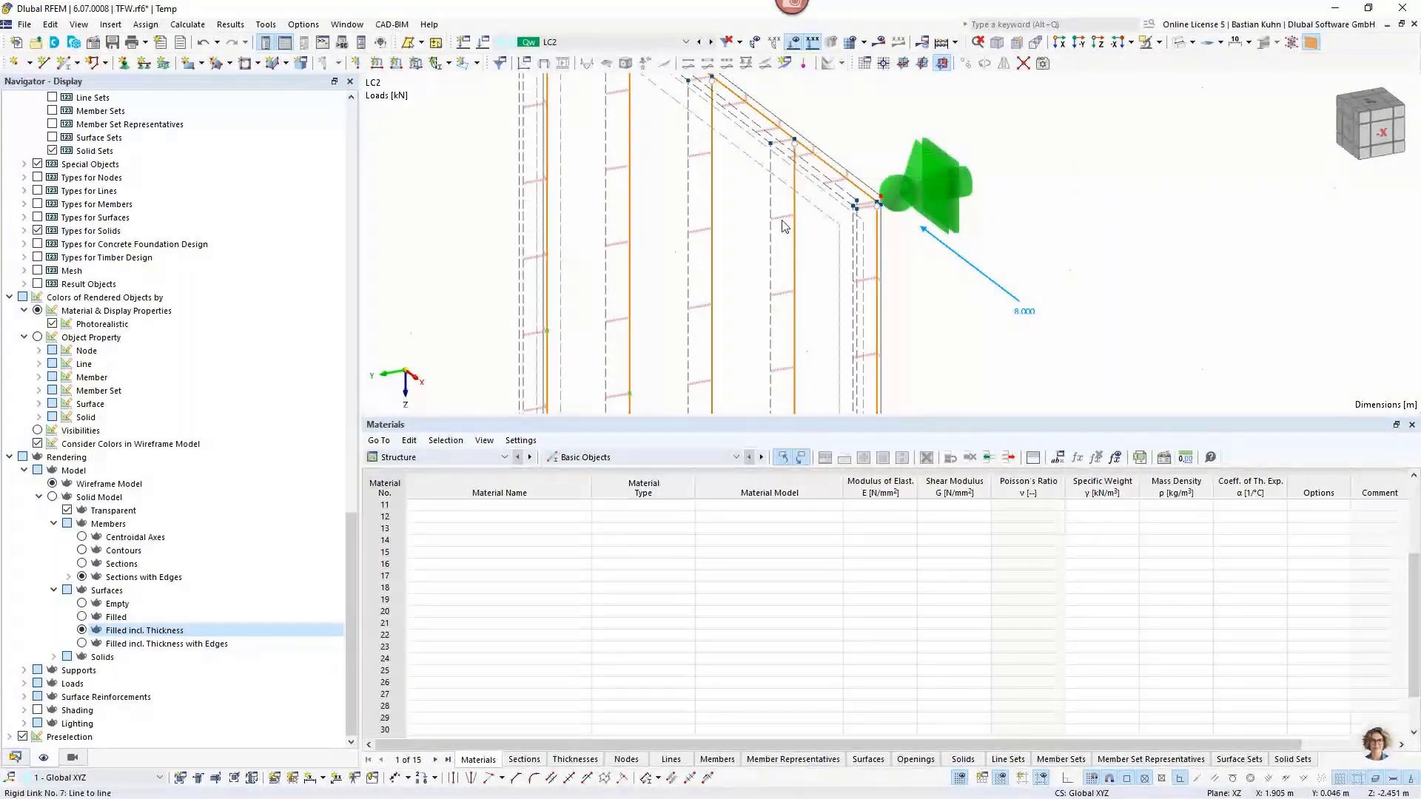
scroll(783, 216, up, 1)
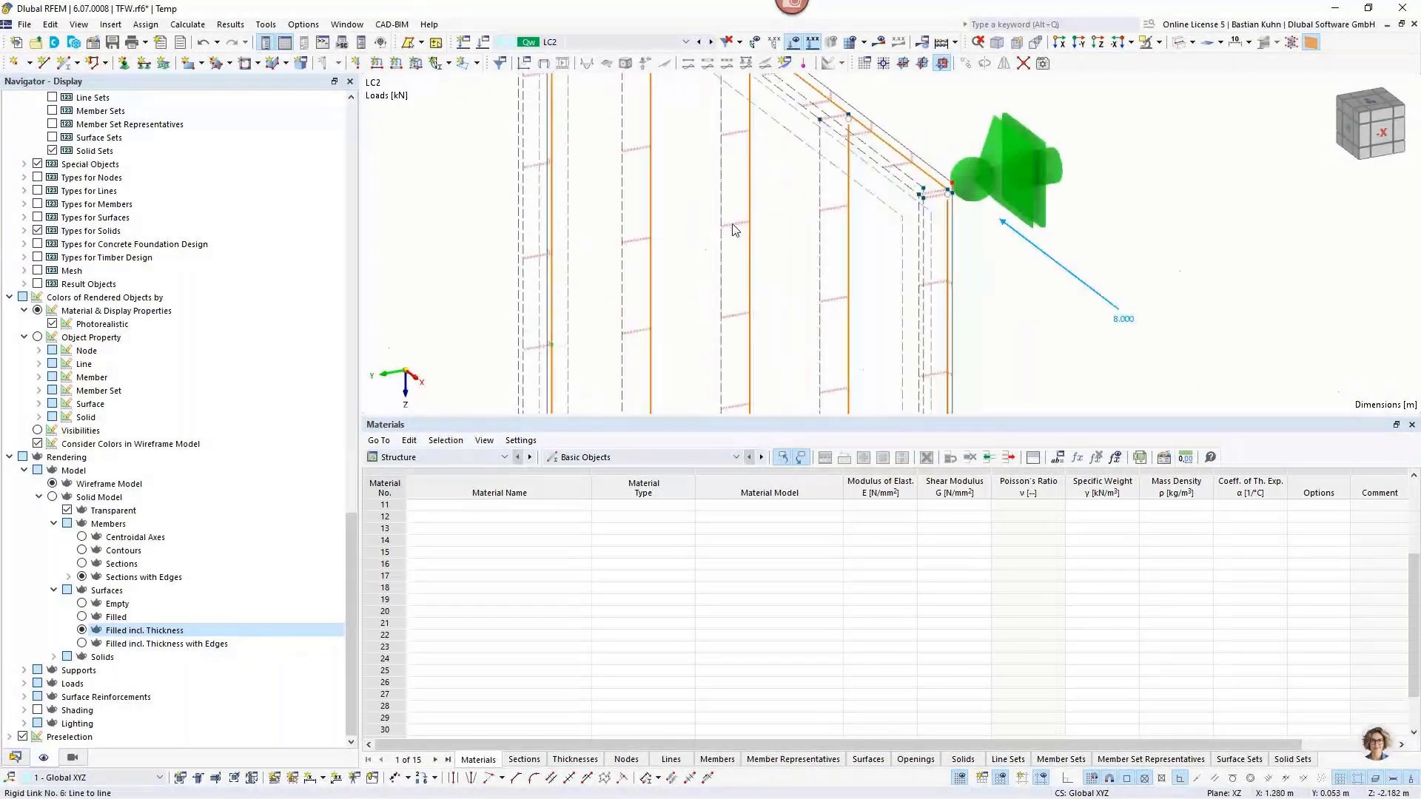
Open the line hinge of an inner stud's rigid link and compare its spring constants with the Knowledge Base article in the browser.
double_click(735, 231)
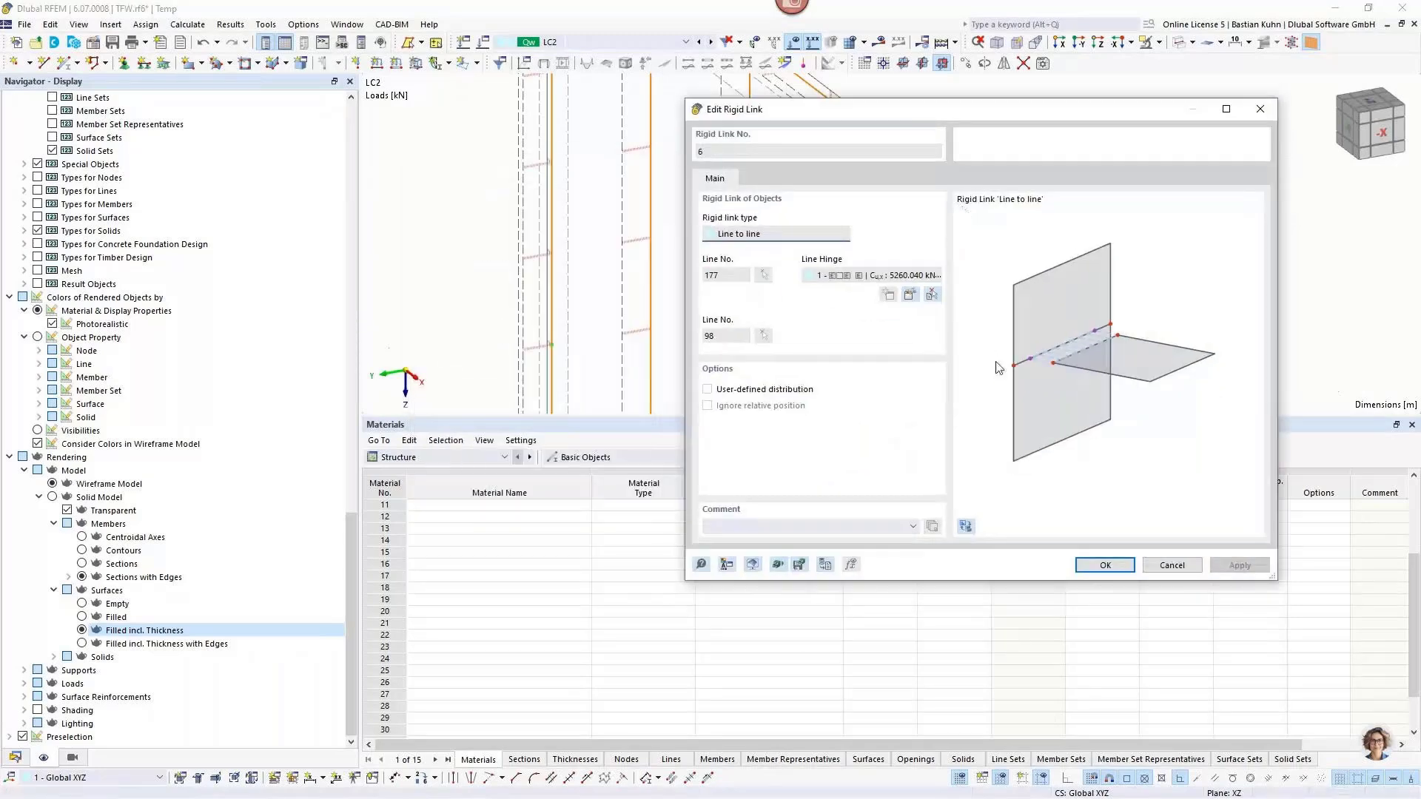
click(910, 295)
click(909, 294)
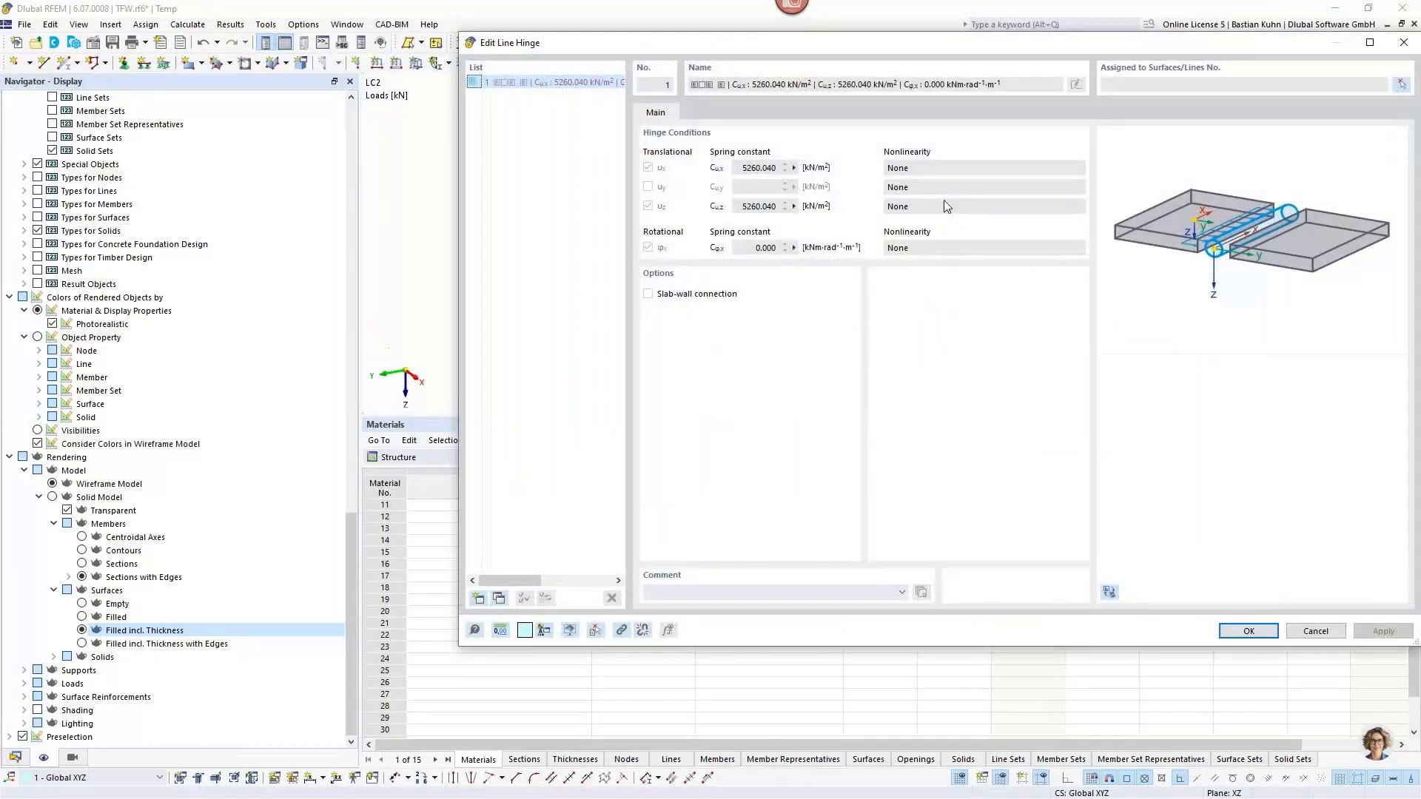
drag(962, 43, 525, 35)
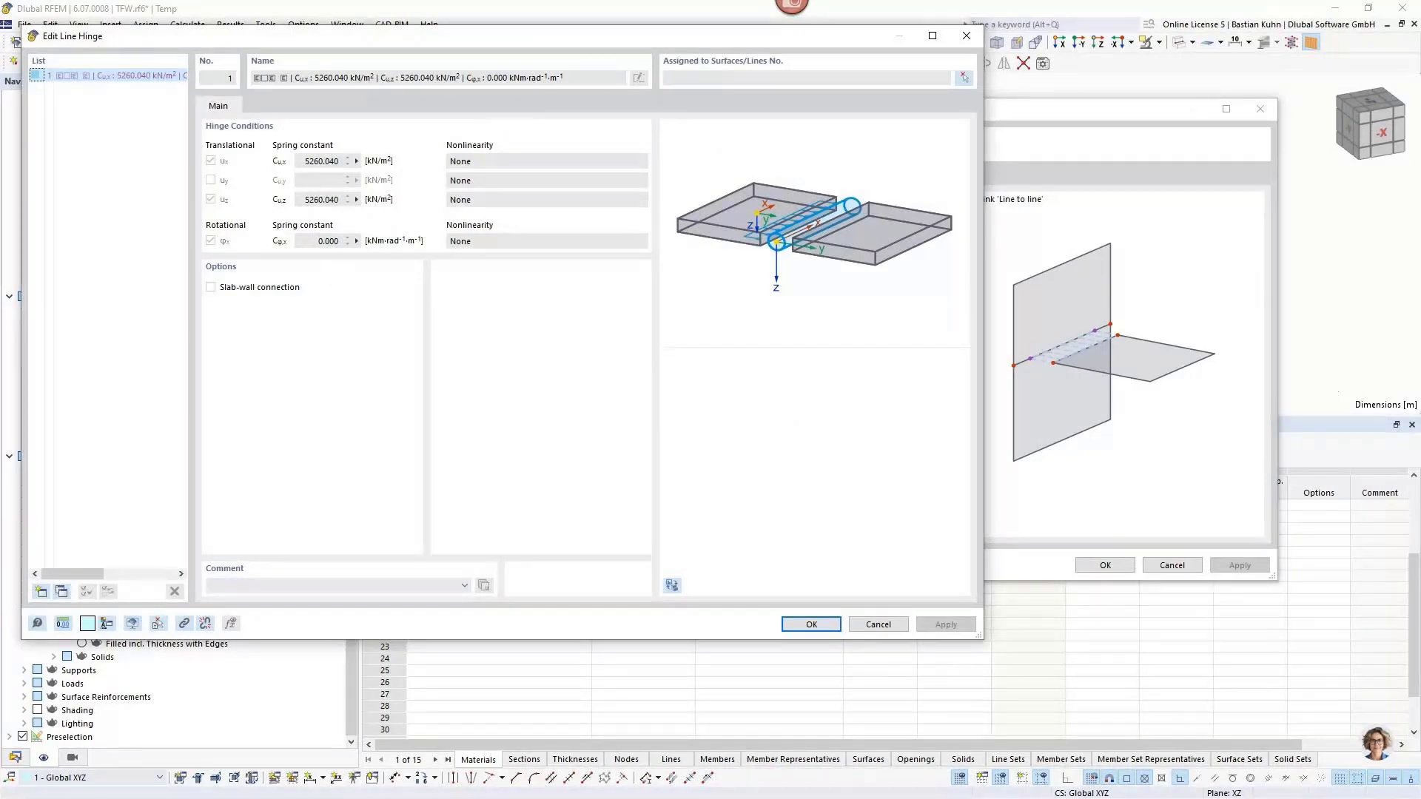
key(alt+Tab)
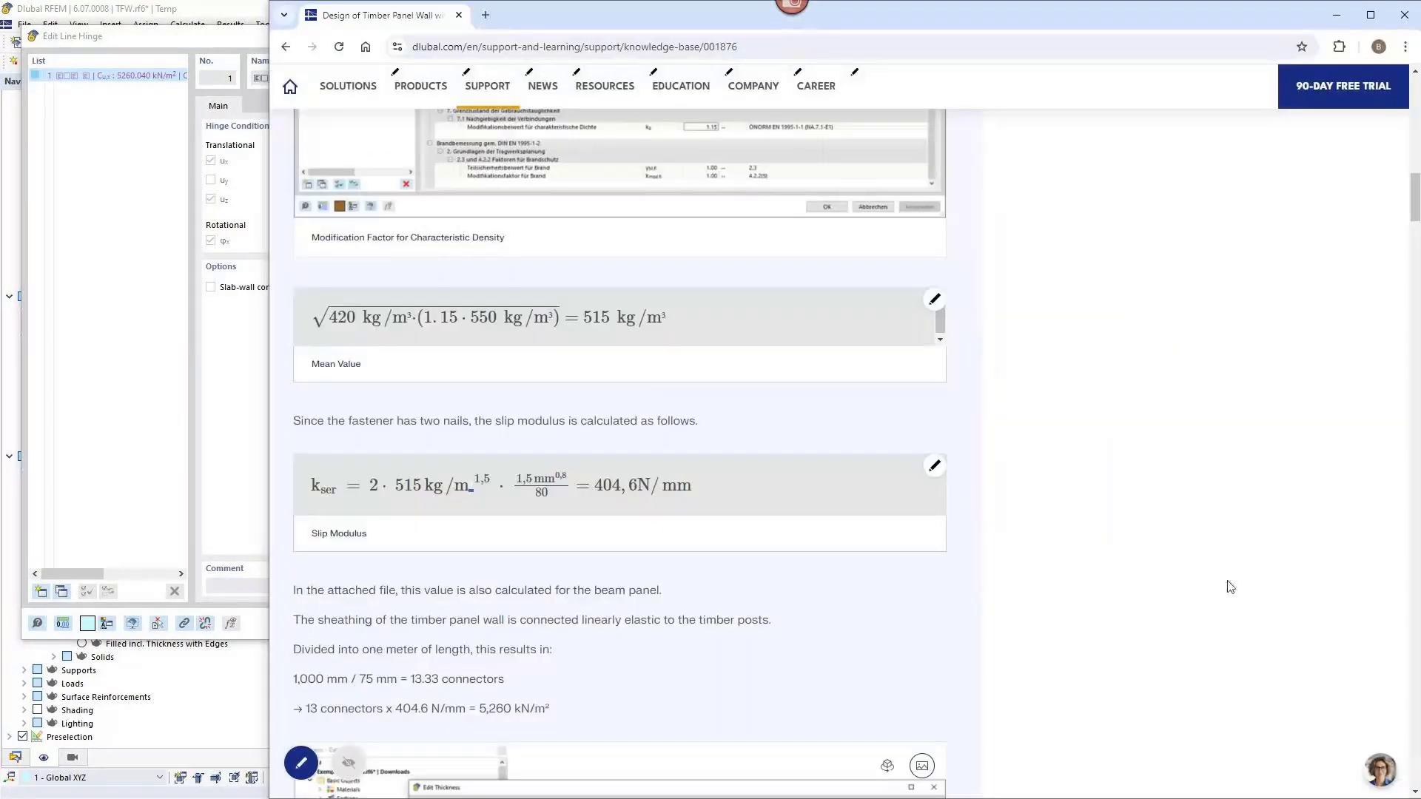
Examine the article's slip modulus formula and the conversion of the 75 mm connector spacing into a stiffness per meter.
scroll(1075, 575, down, 3)
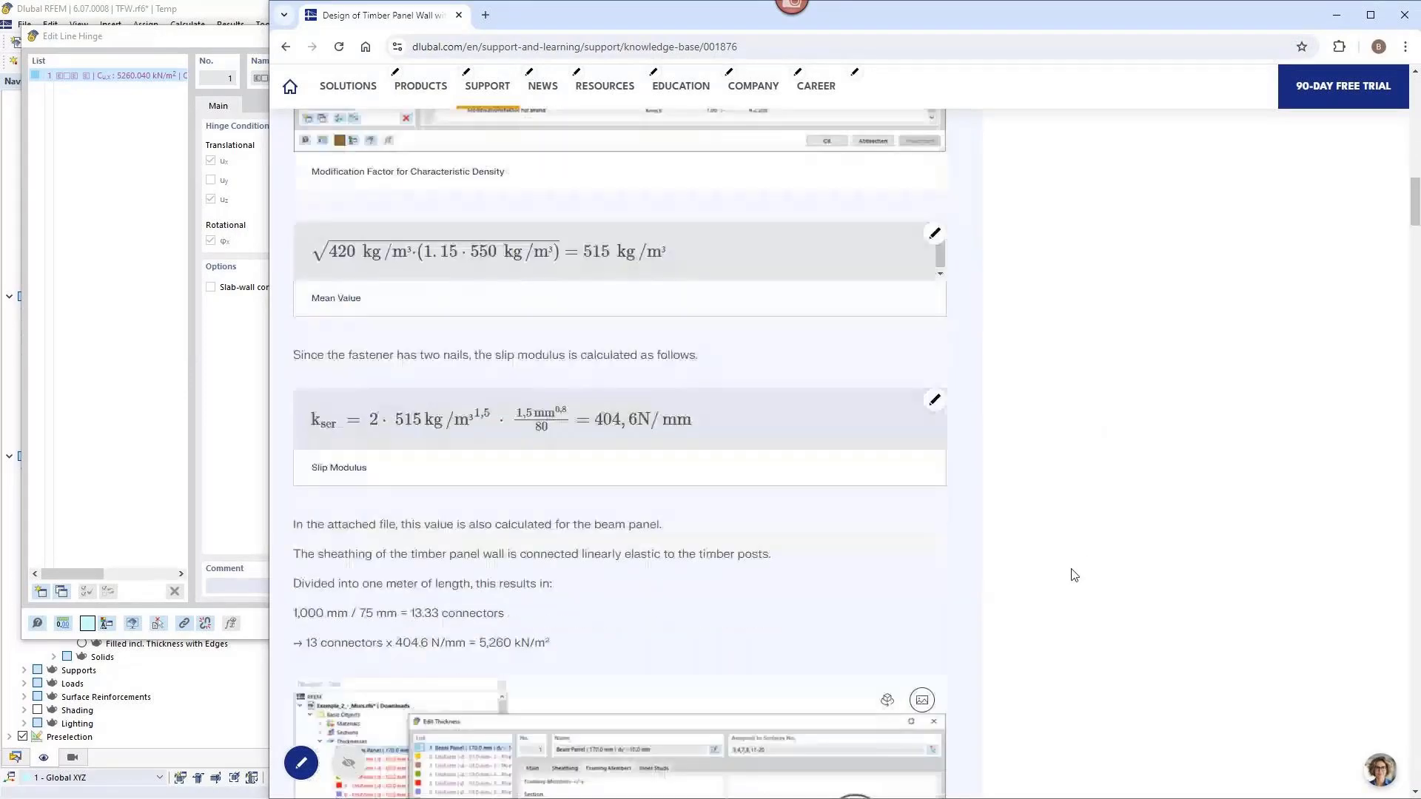
drag(316, 433, 519, 459)
drag(518, 458, 503, 461)
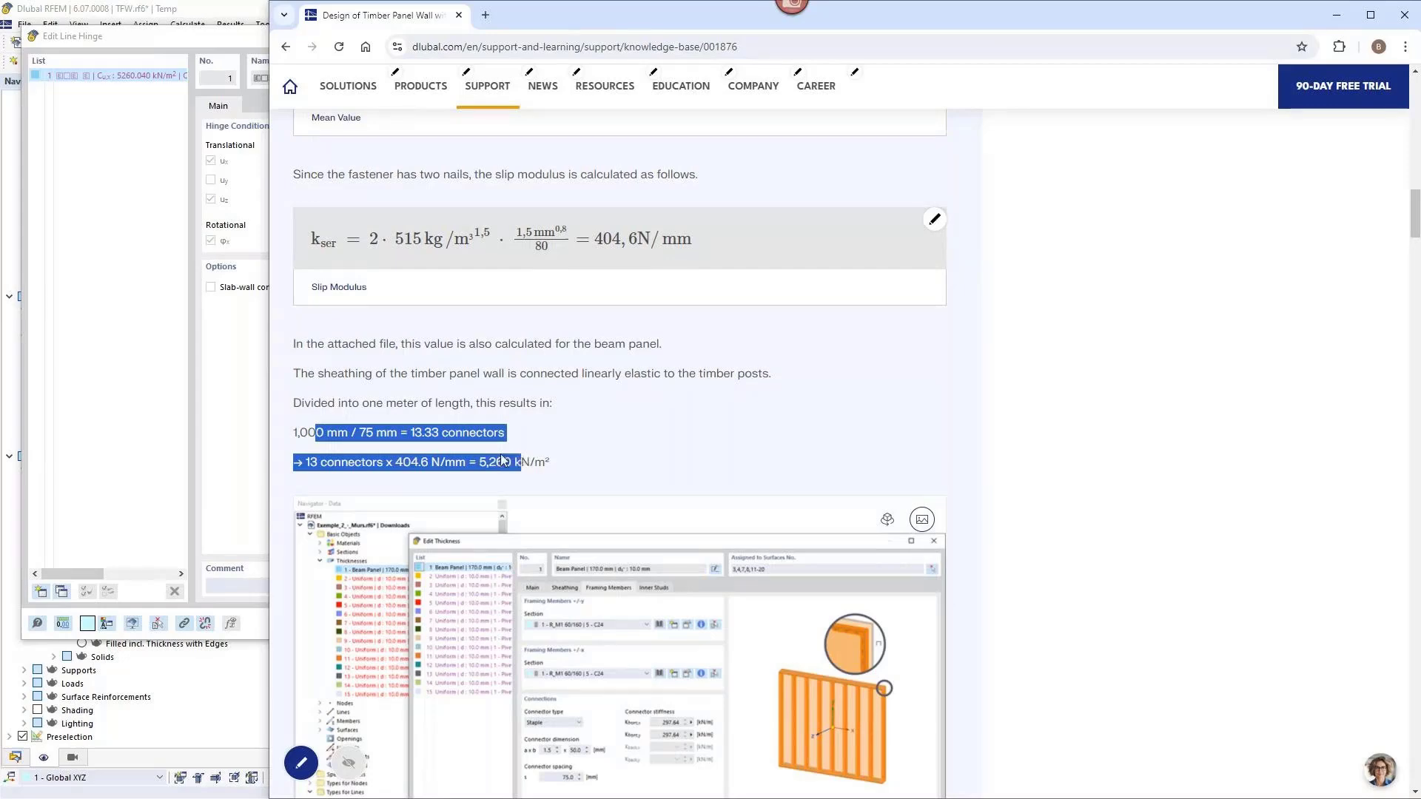
double_click(365, 432)
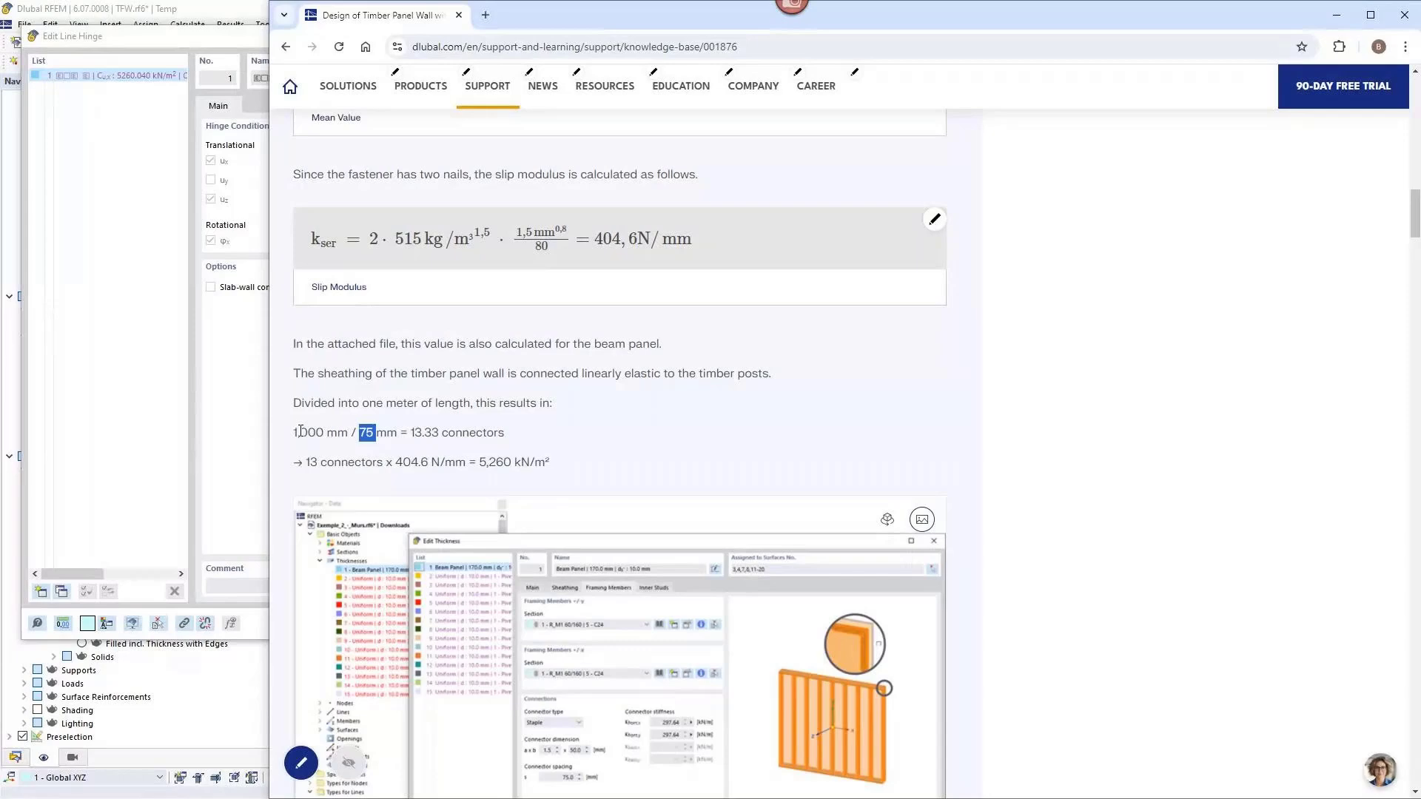
click(603, 239)
Switch back to RFEM and close the line hinge and rigid link settings without changing them.
key(alt+Tab)
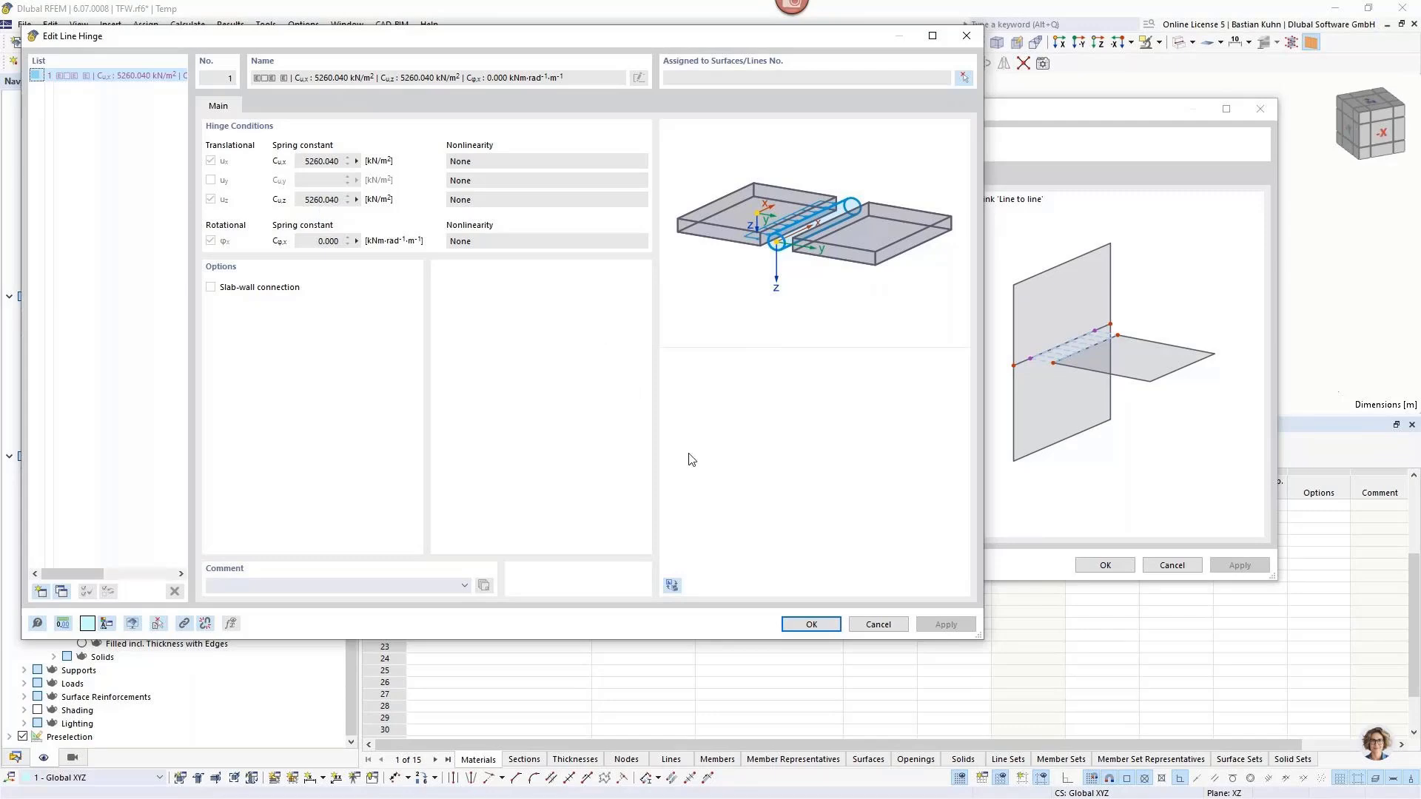
click(871, 626)
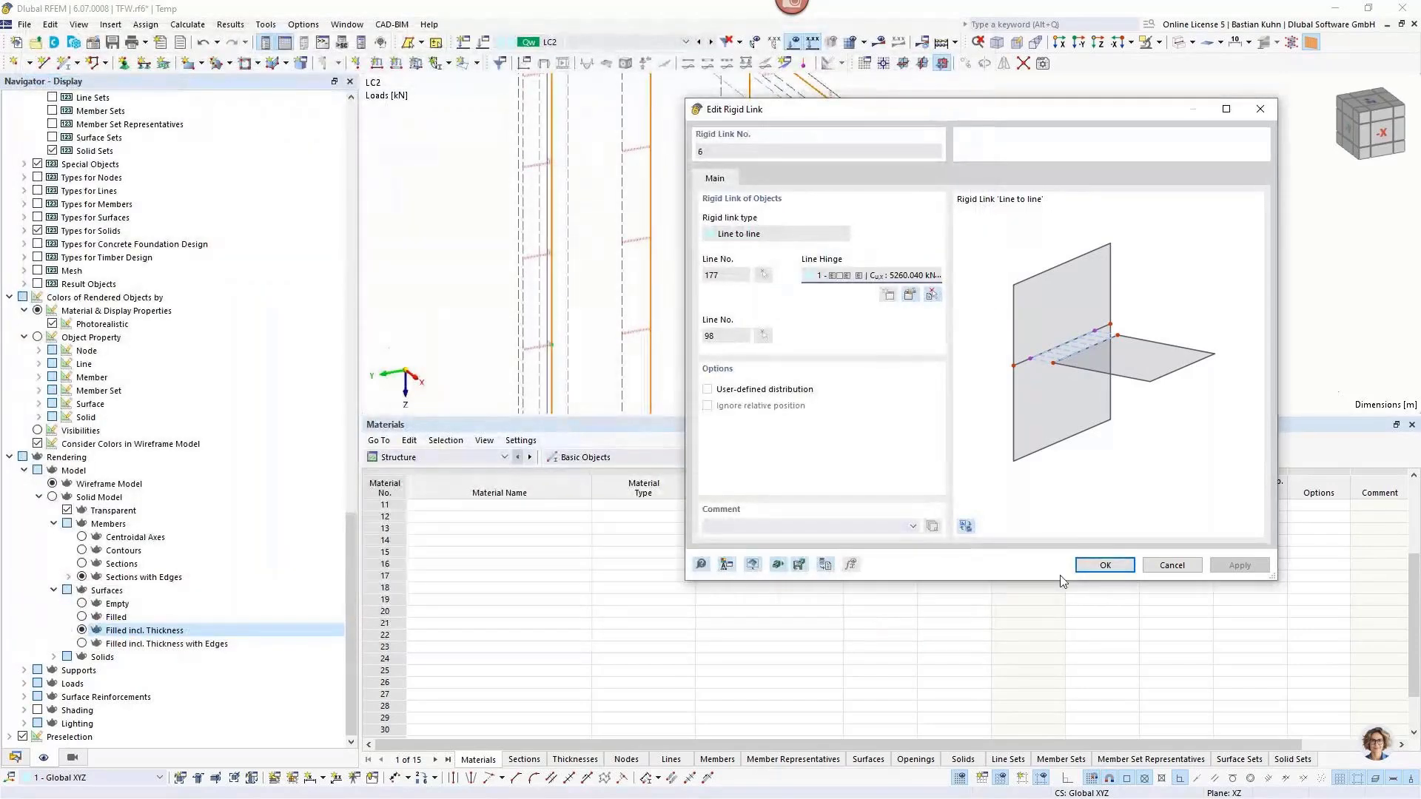
click(1171, 566)
Switch the model back to solid display and bring the wall's stud side and load into view.
scroll(790, 190, up, 3)
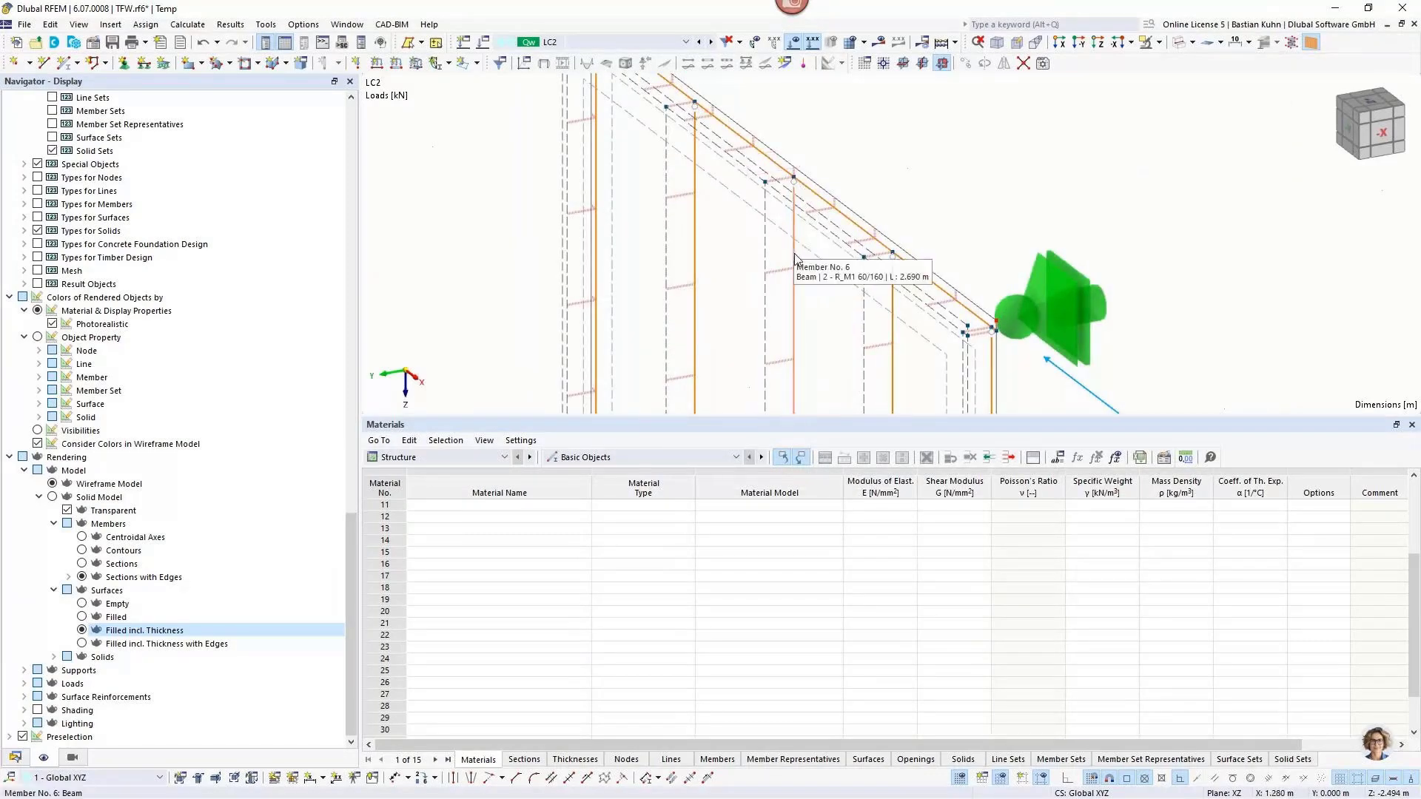
scroll(791, 200, down, 3)
scroll(792, 192, up, 2)
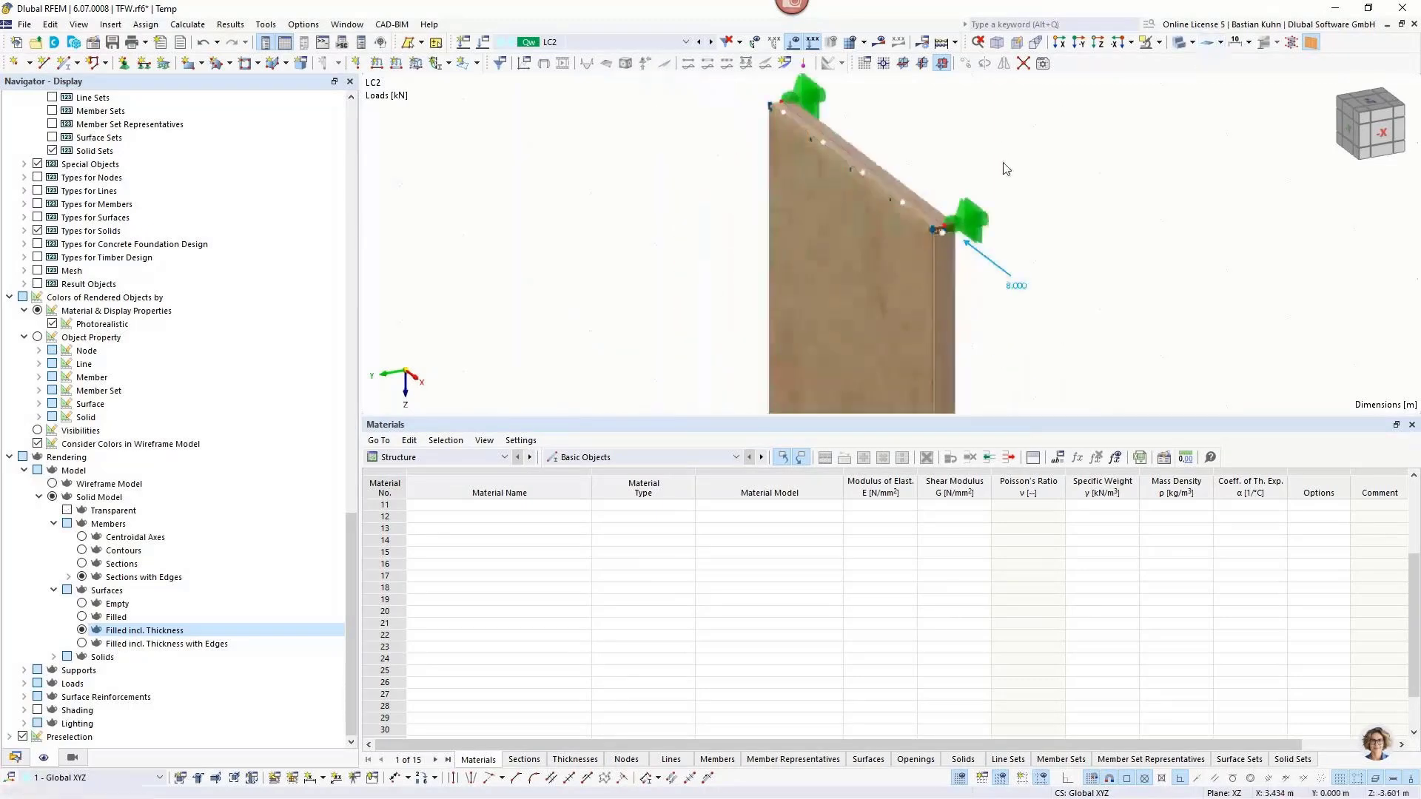
middle_drag(1001, 219, 555, 166)
scroll(701, 190, up, 1)
scroll(701, 190, down, 3)
scroll(663, 154, up, 1)
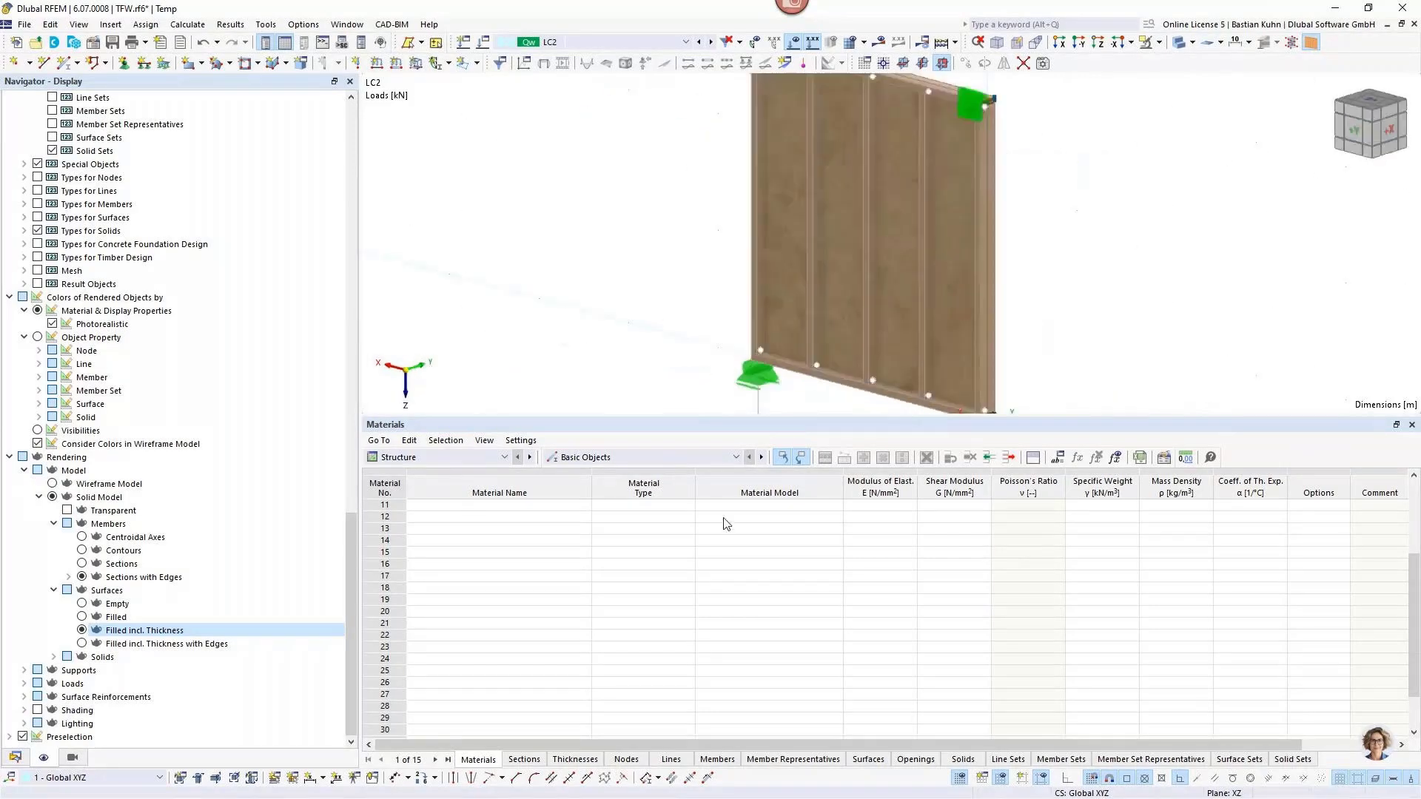
scroll(740, 548, up, 4)
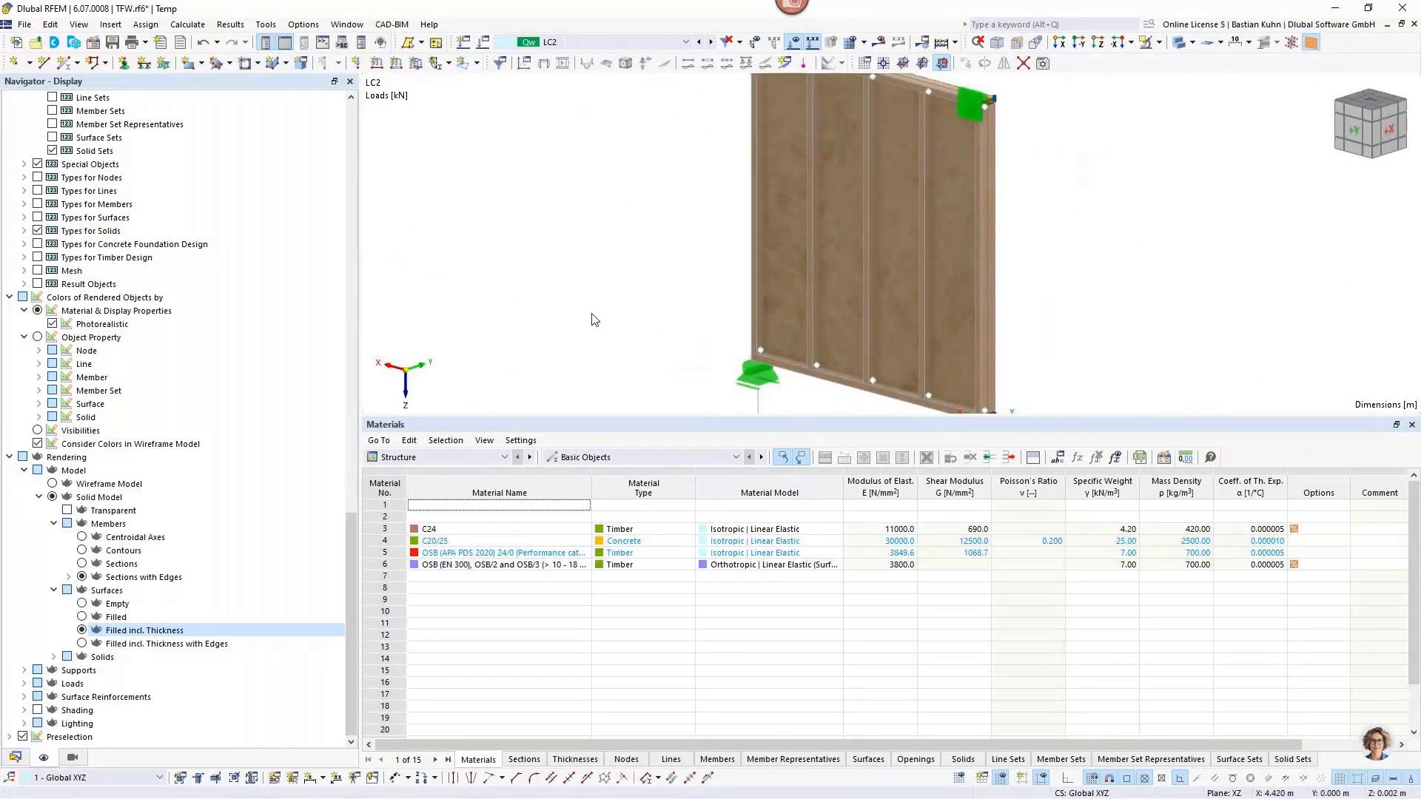
scroll(596, 320, down, 2)
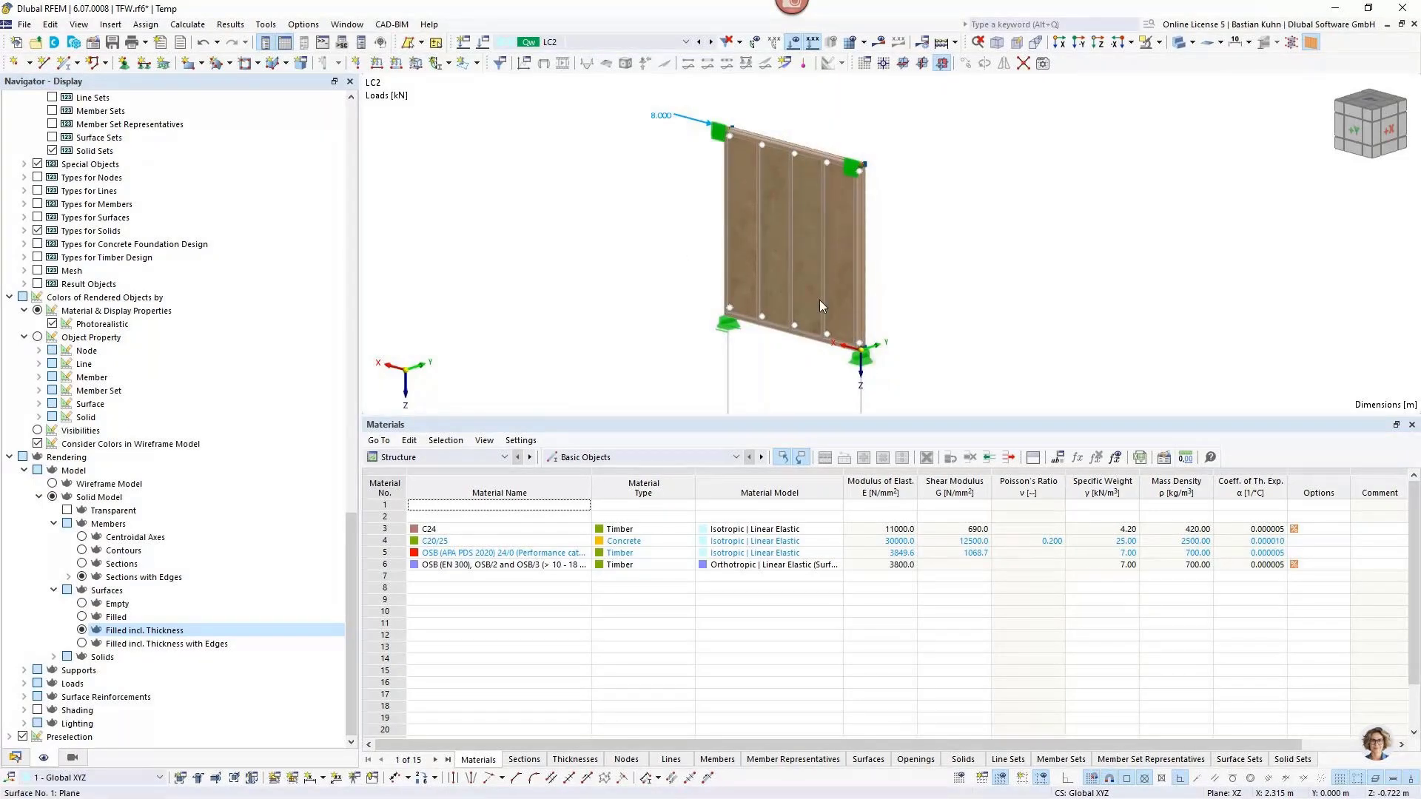
Calculate load case LC2 and show the wall's global deformations on the transparent solid model.
click(879, 42)
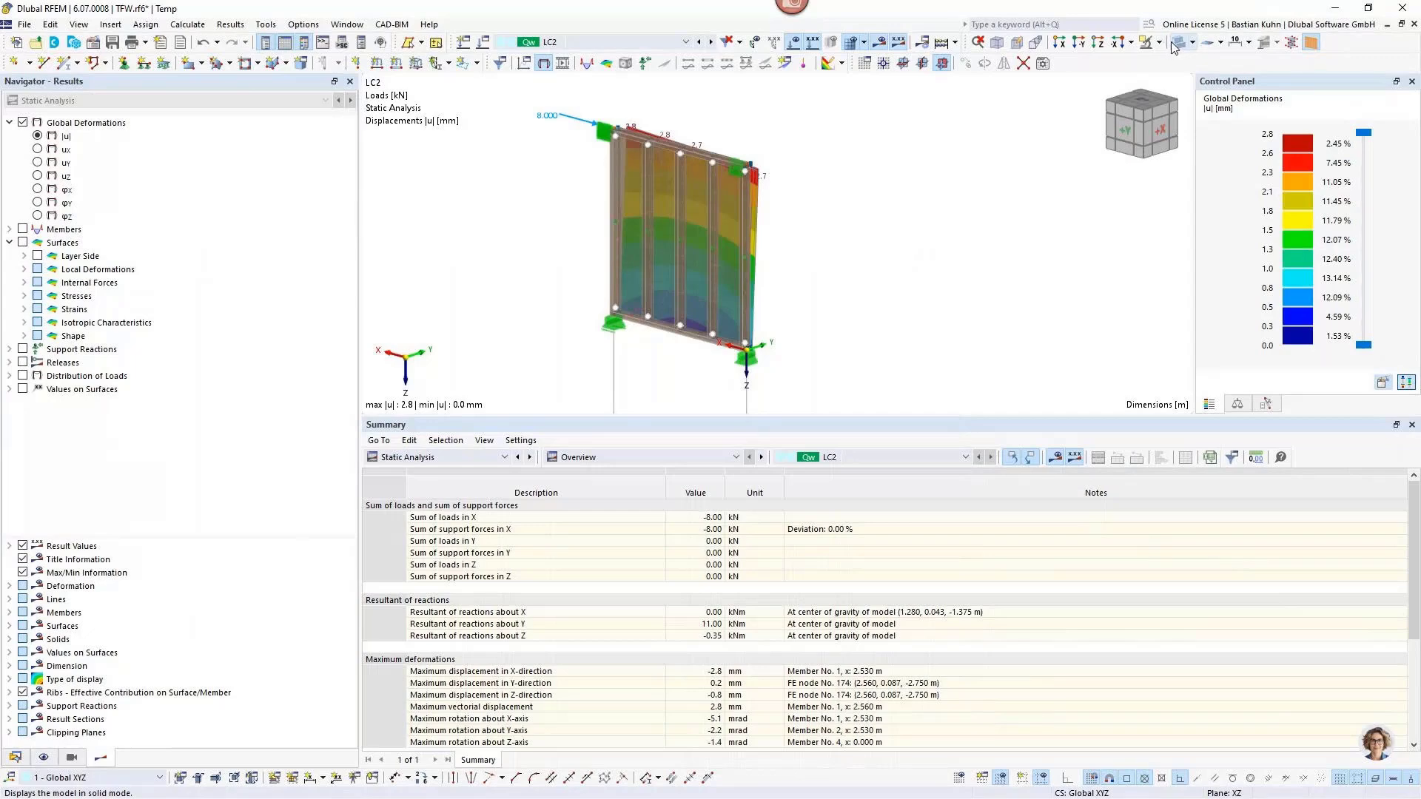
scroll(668, 206, up, 4)
scroll(635, 249, down, 3)
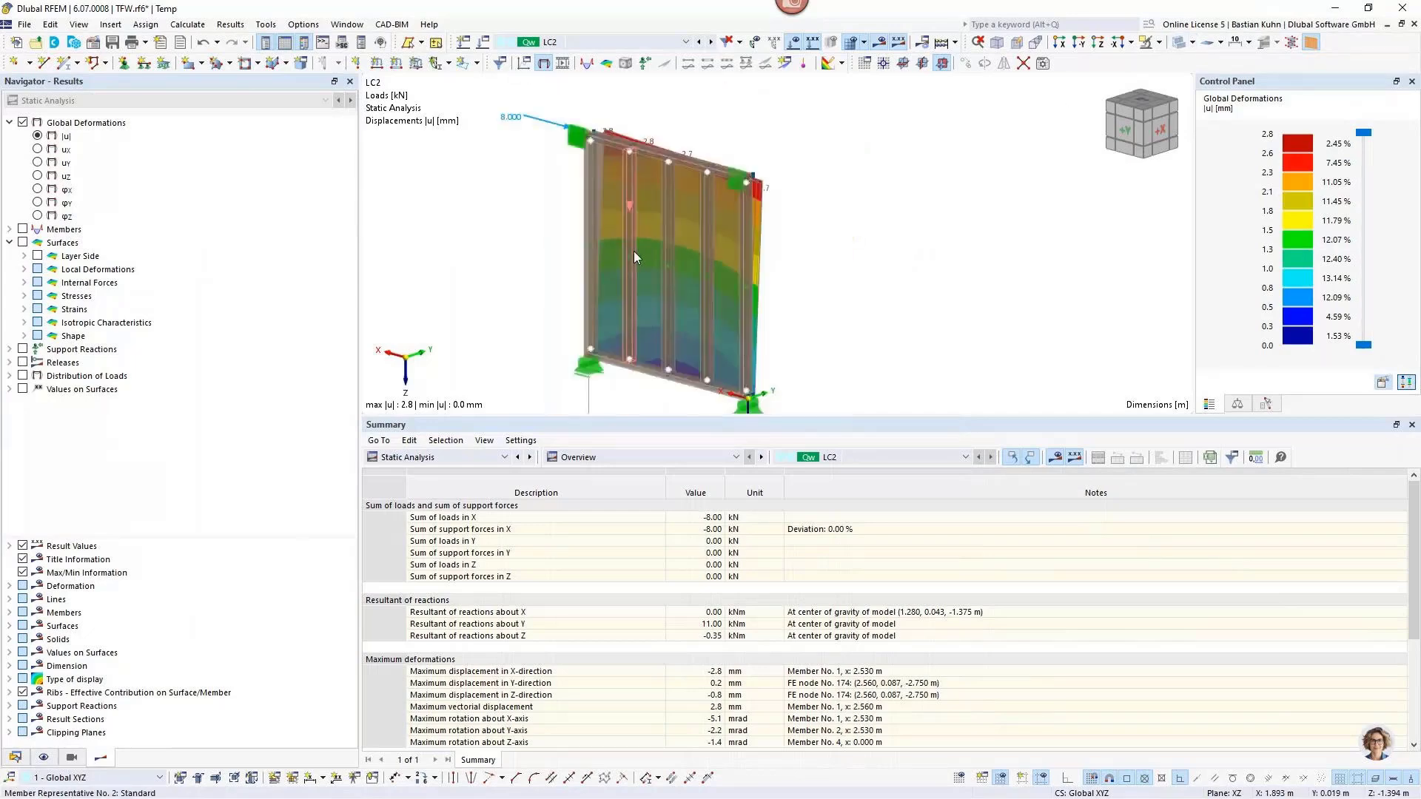
Set the mesh's target length of finite elements to 0.050 m and recalculate the LC2 results.
click(187, 24)
click(226, 231)
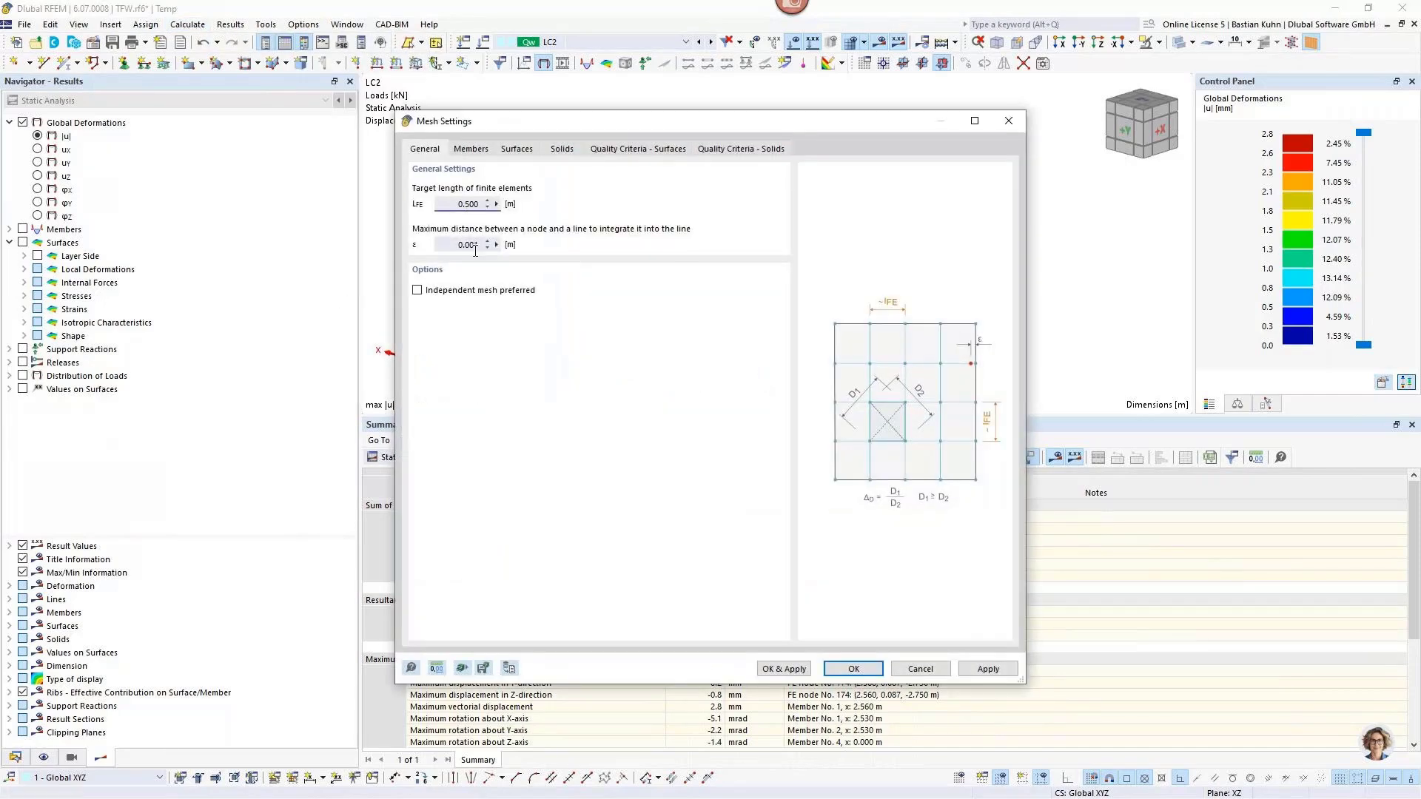
text(0)
click(868, 670)
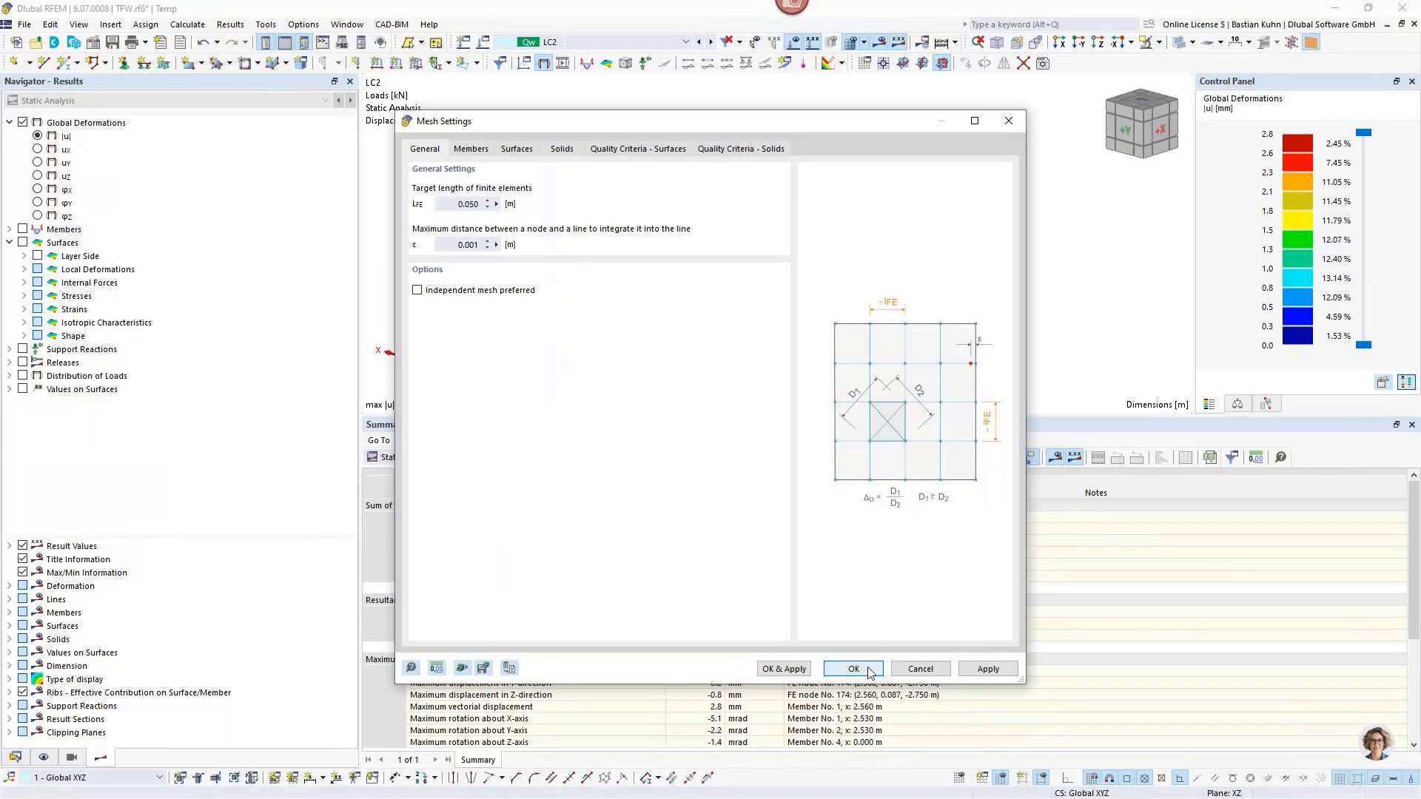
click(879, 42)
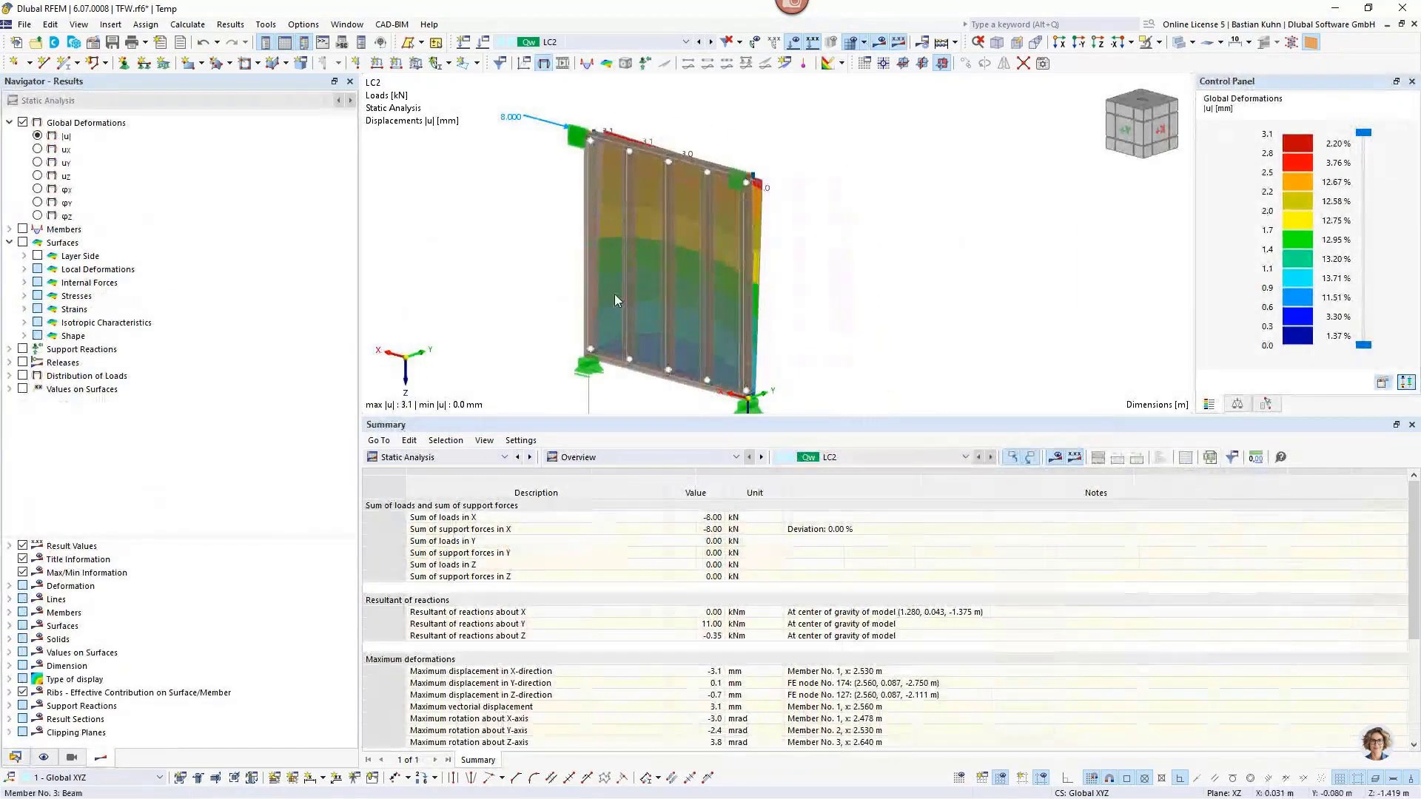
Turn off the mesh display on the deformed wall.
click(43, 757)
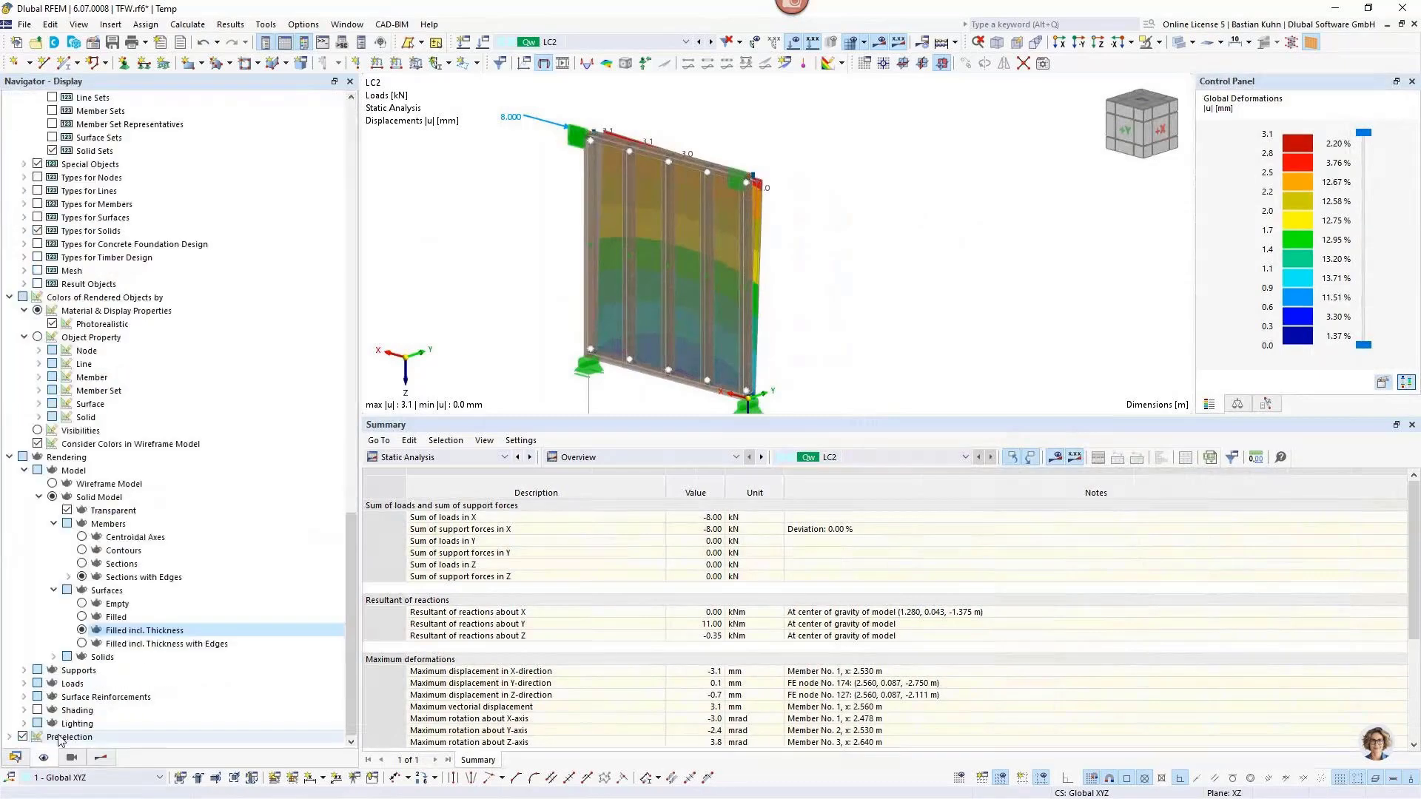
scroll(89, 448, up, 10)
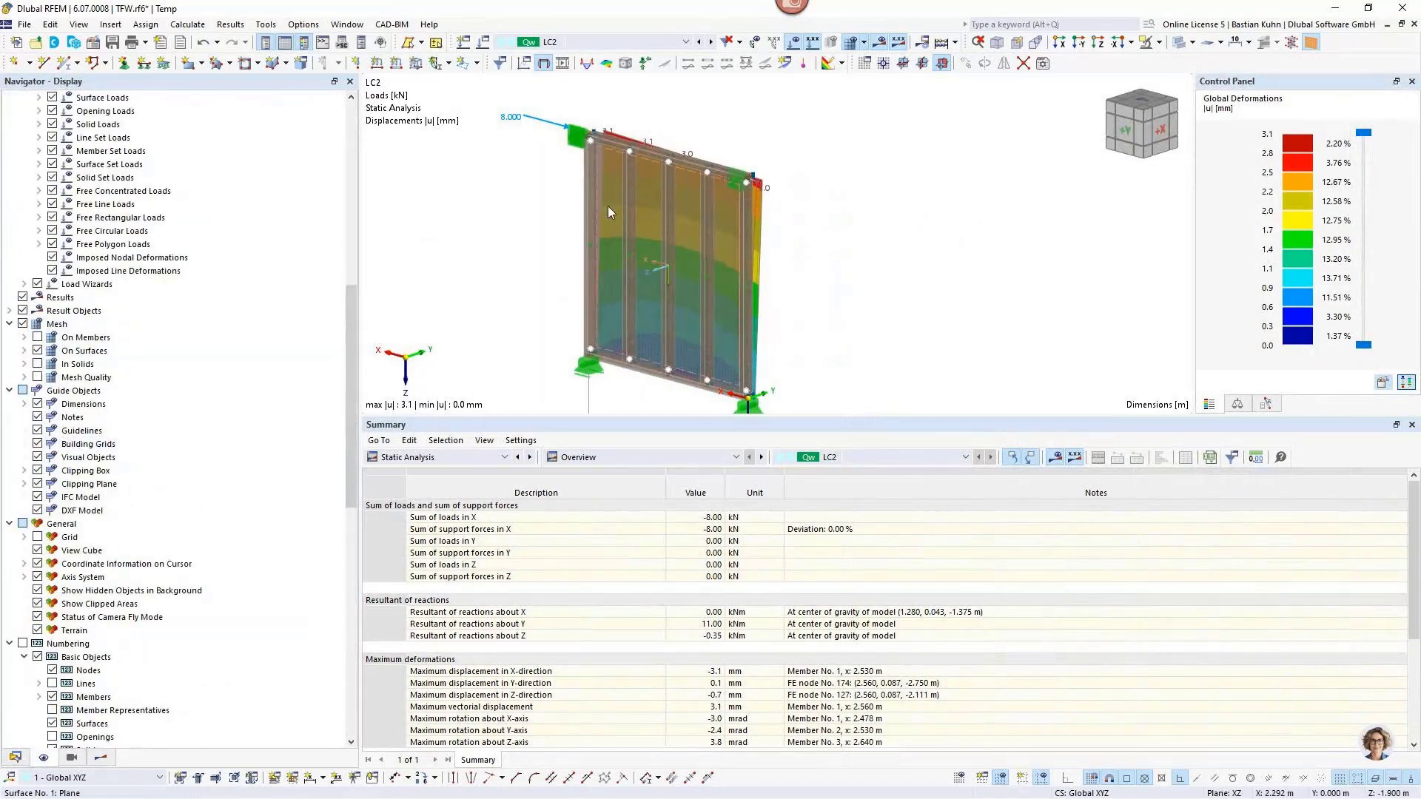
scroll(625, 145, up, 3)
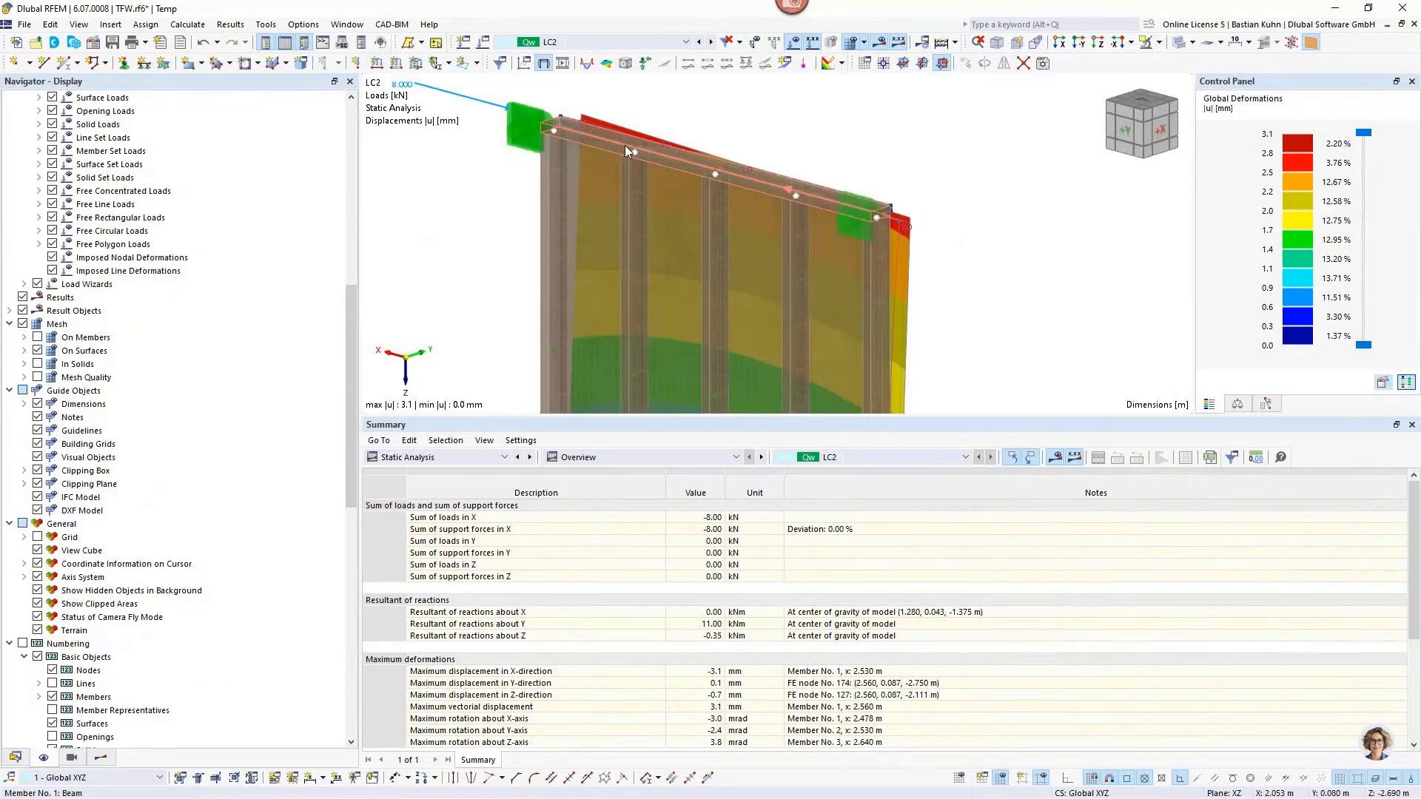
click(23, 325)
middle_drag(559, 133, 525, 176)
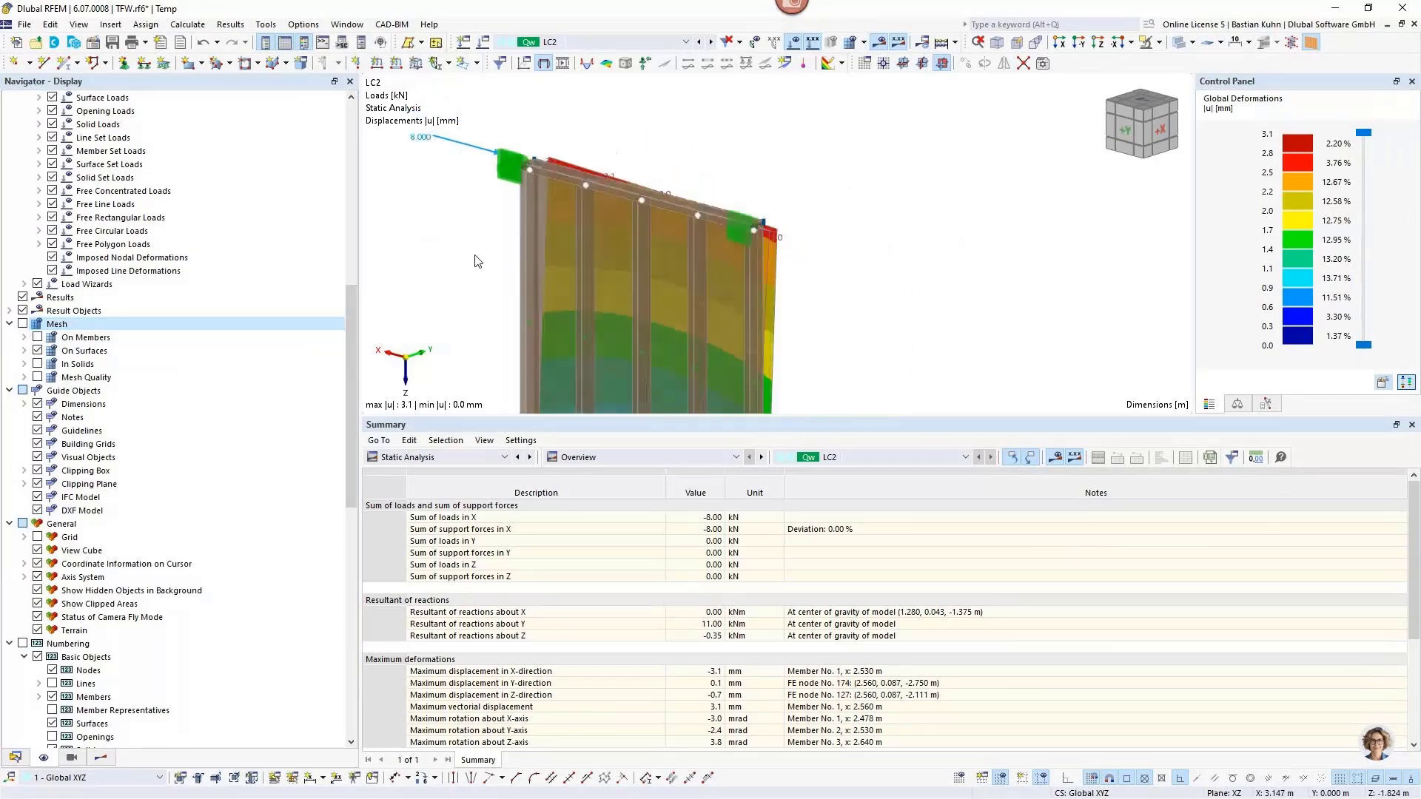
scroll(550, 157, down, 5)
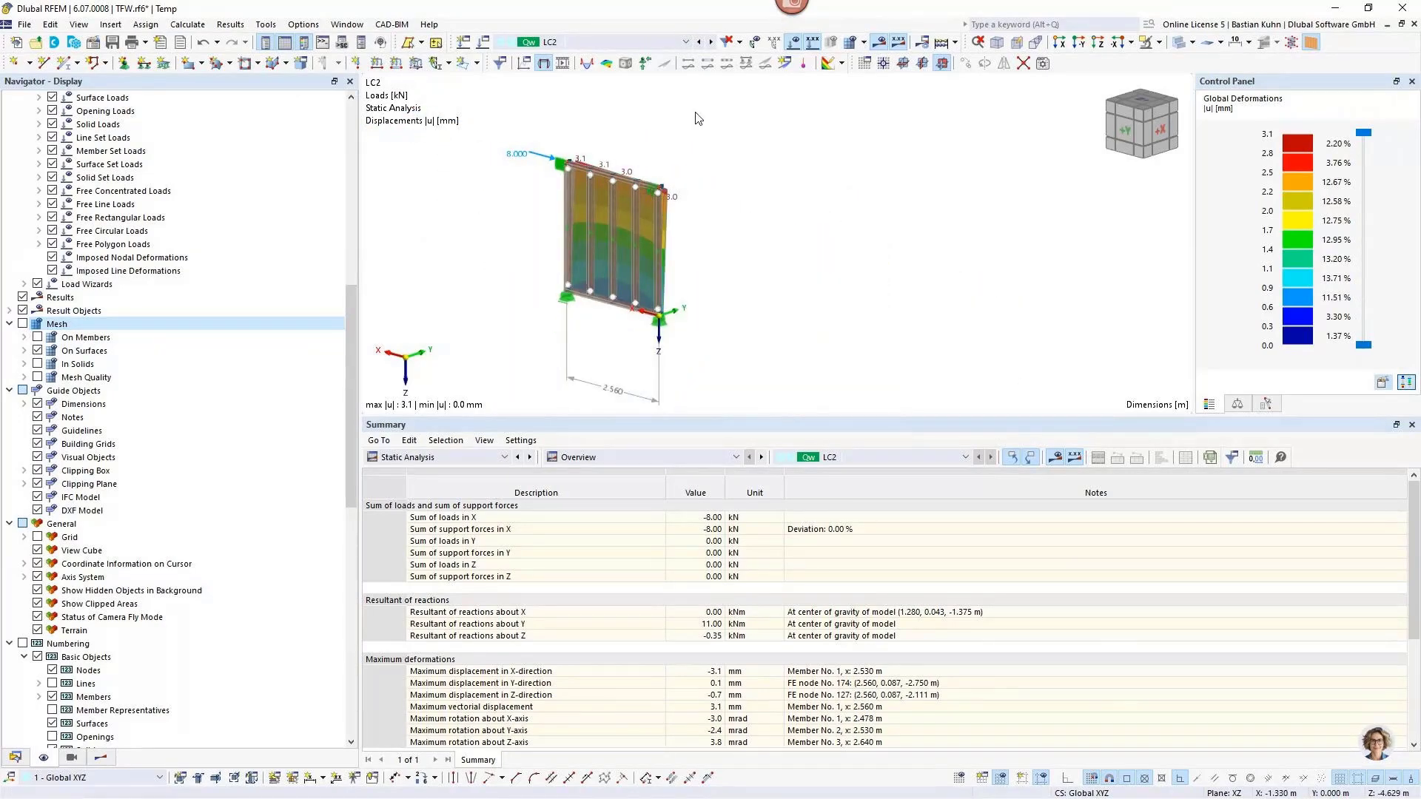
Show the support reactions for LC2 and examine them around the wall together with the deformations.
click(646, 63)
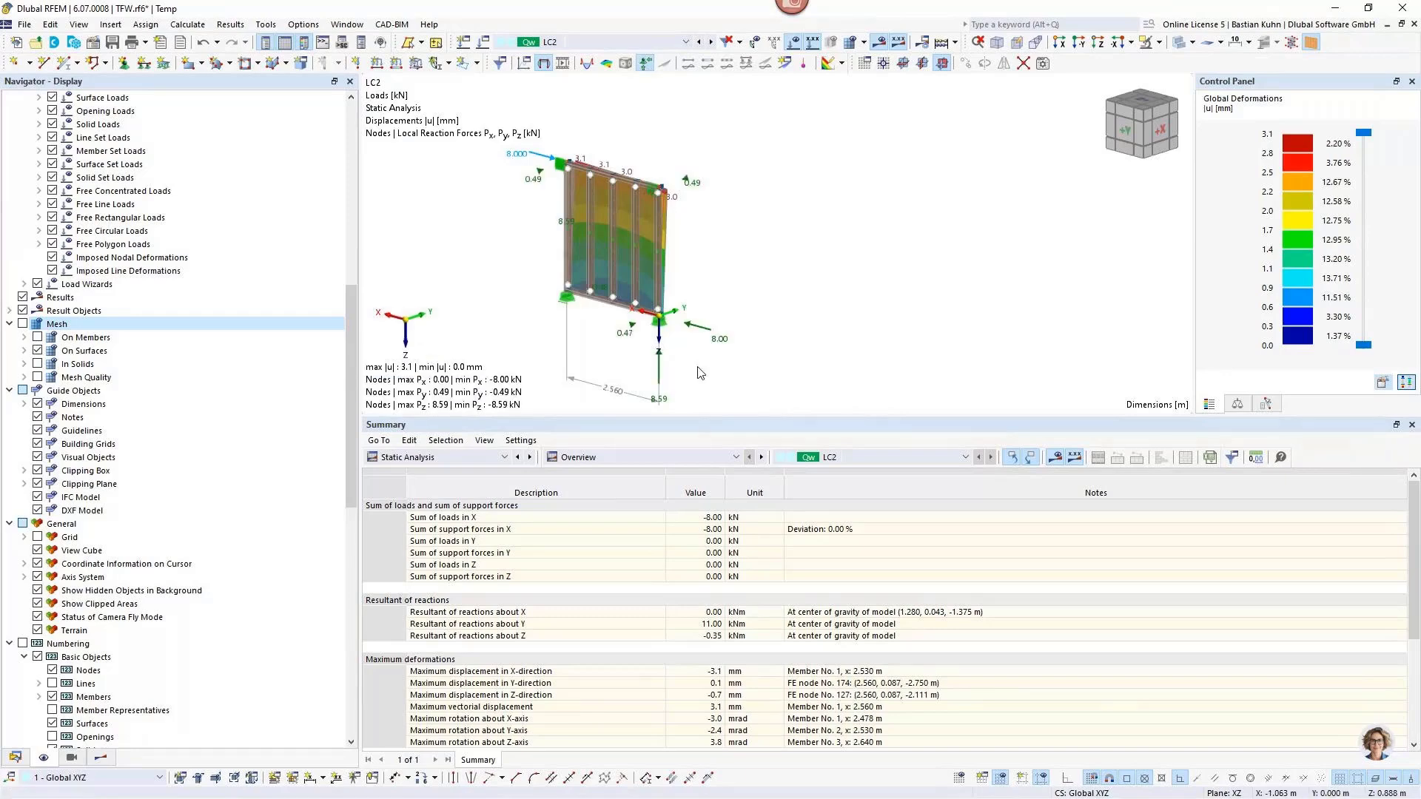
middle_drag(694, 353, 798, 350)
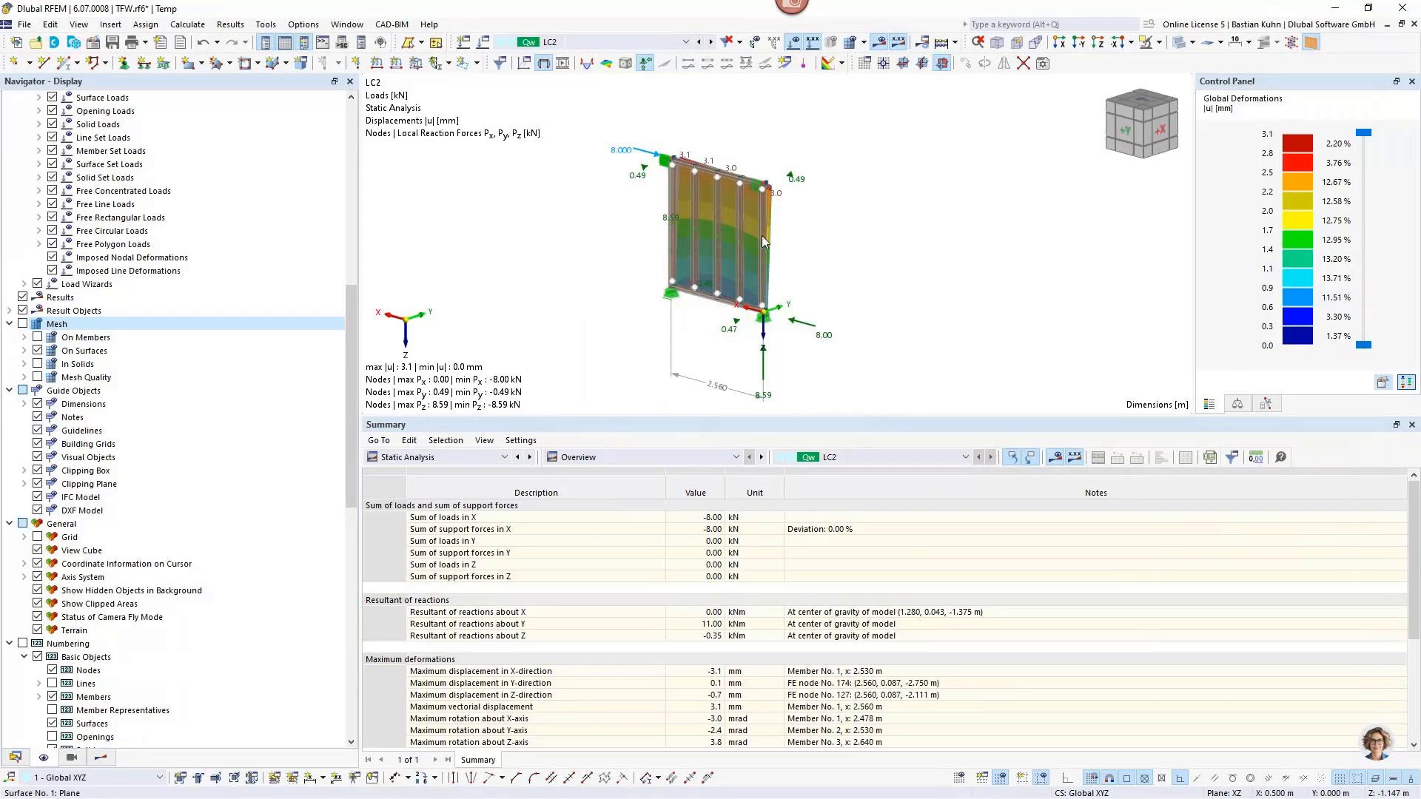
mouse_move(797, 214)
ctrl+middle_down()
mouse_move(786, 245)
mouse_move(784, 203)
ctrl+middle_up()
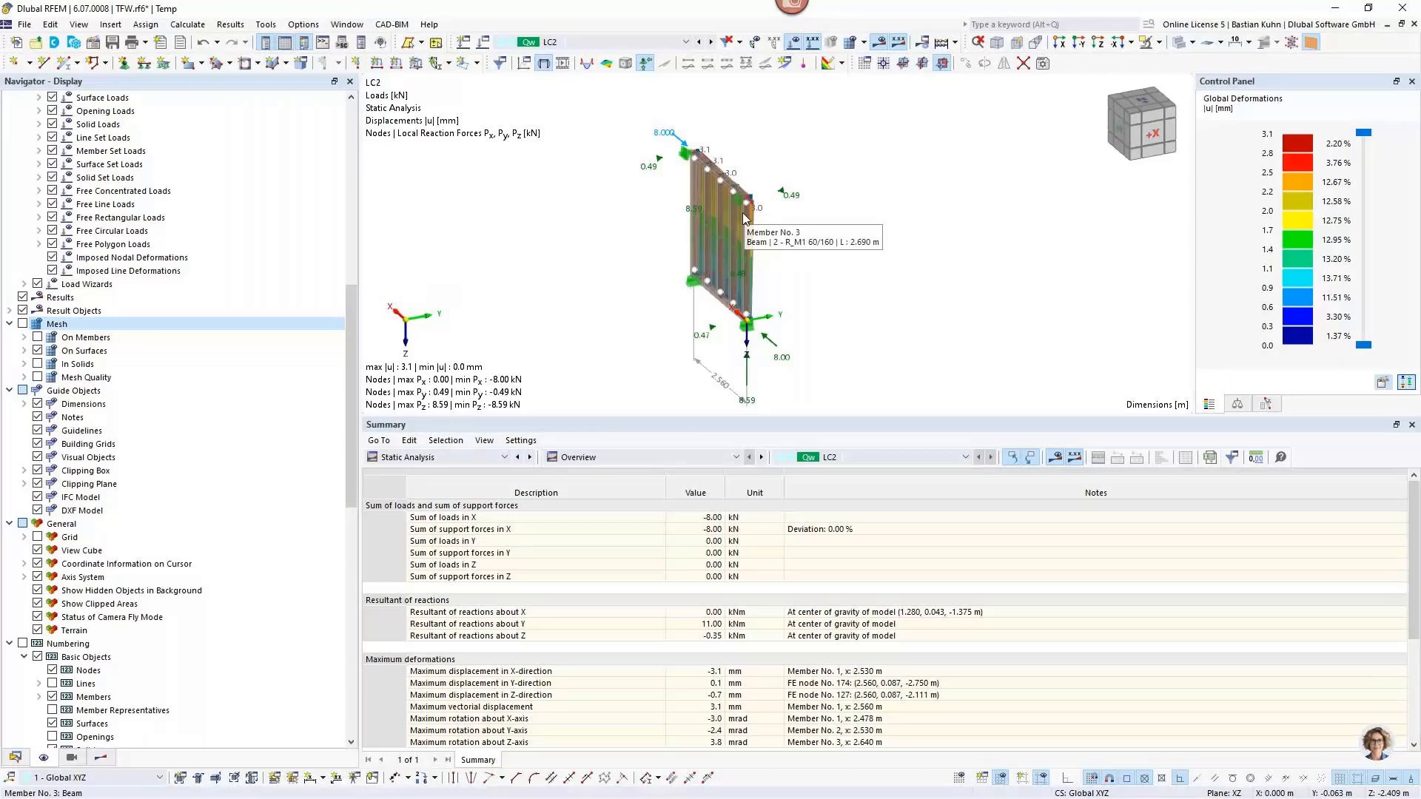
scroll(832, 288, down, 2)
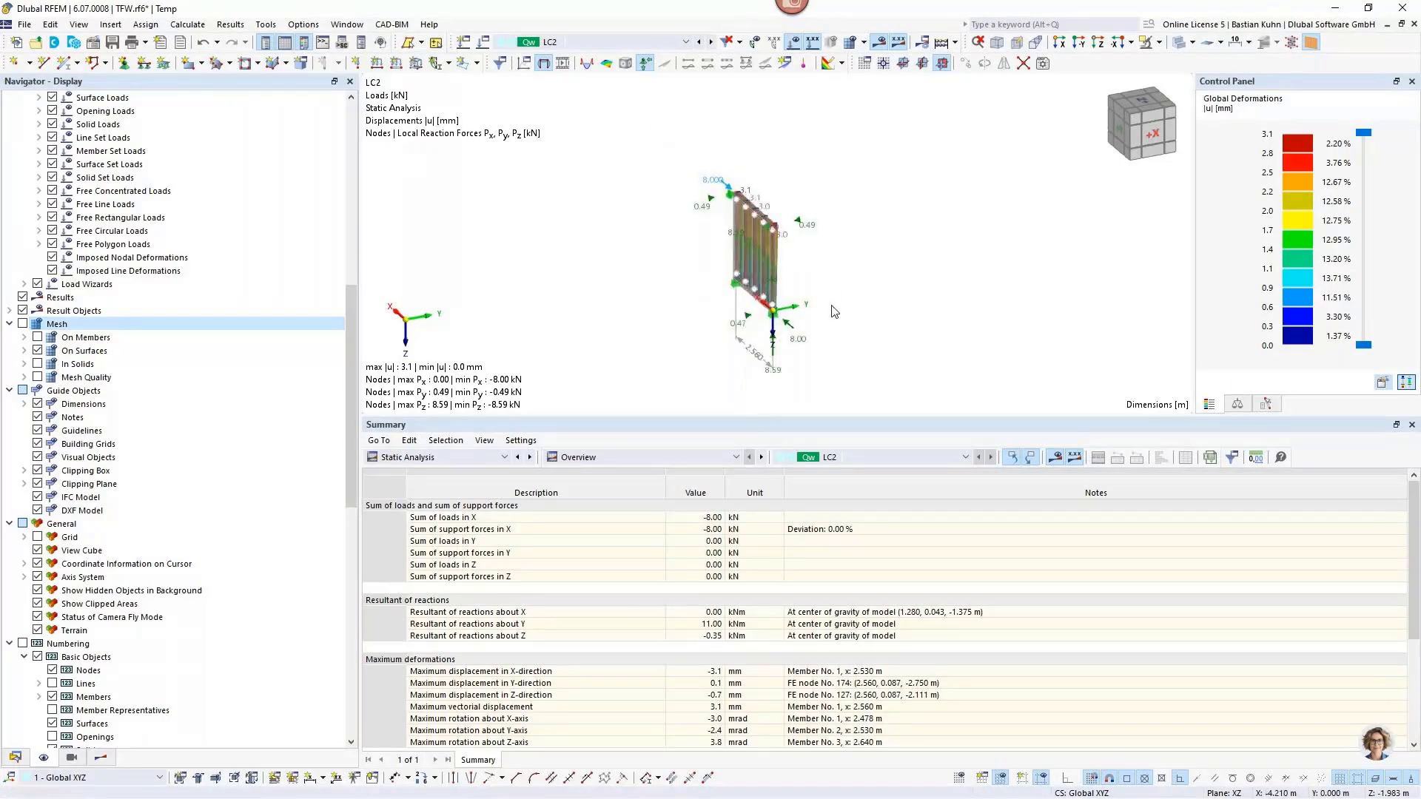
ctrl+middle_drag(832, 305, 938, 285)
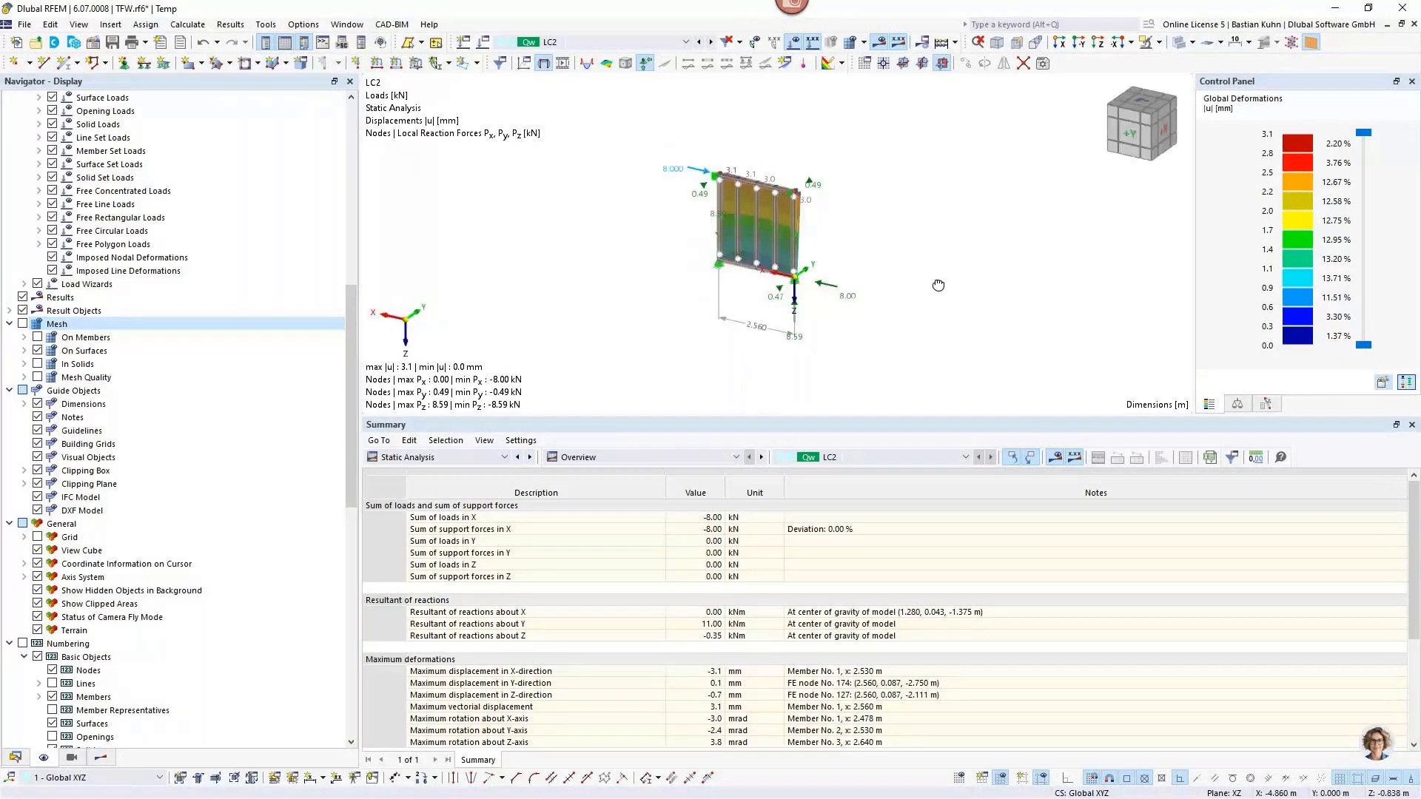
scroll(675, 179, up, 2)
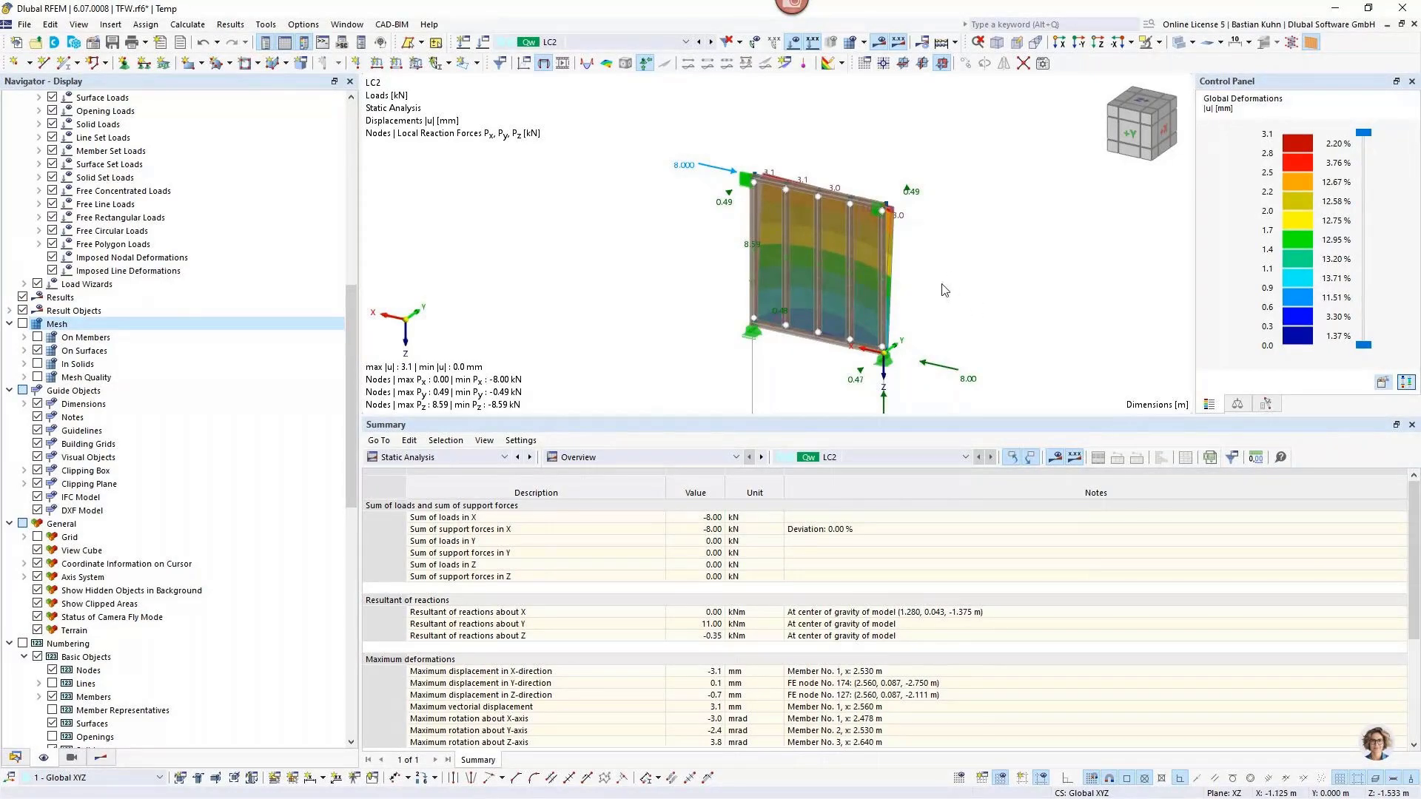
middle_drag(934, 281, 938, 263)
scroll(938, 263, up, 2)
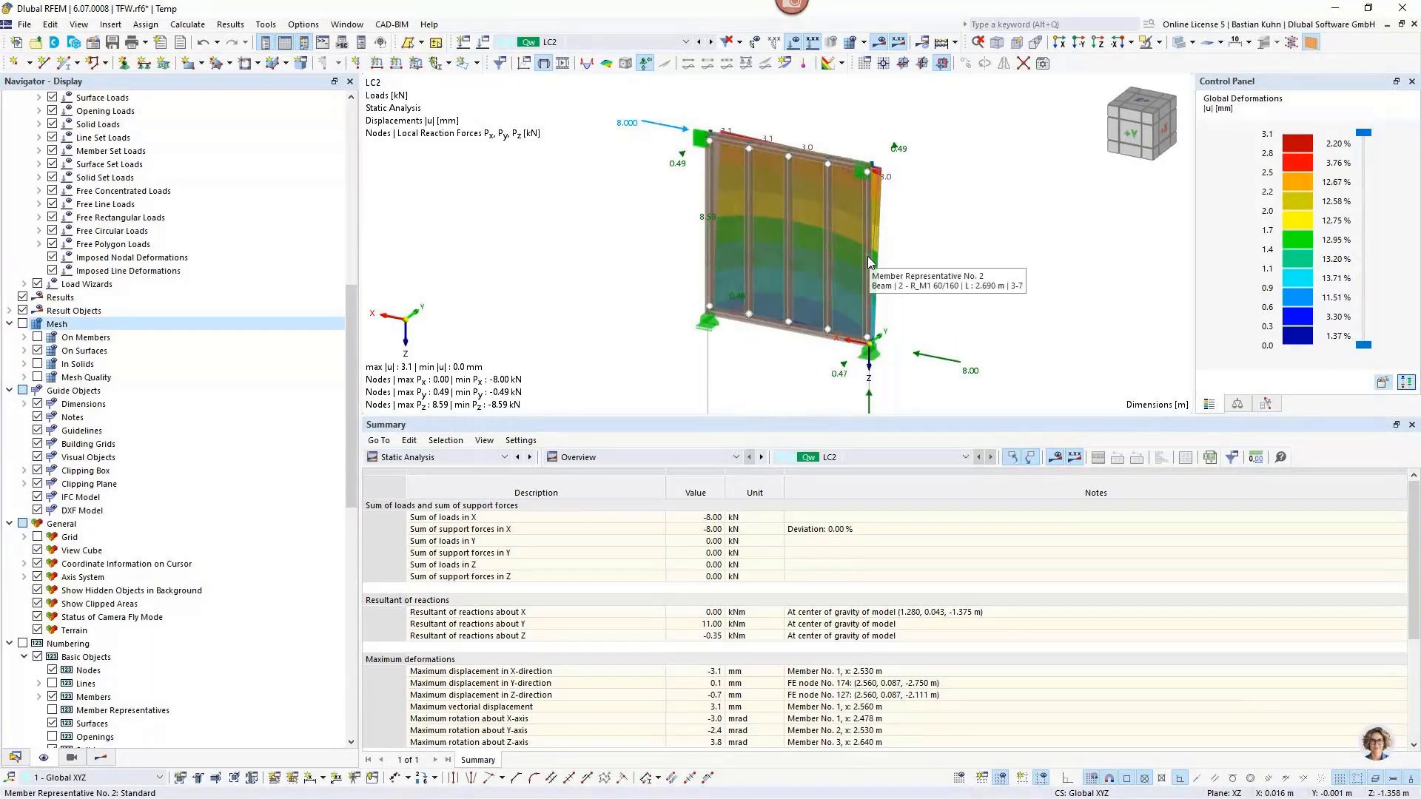
Open the member representative of the vertical studs, members 3-7, for editing and bring up its timber design type assignments.
click(867, 257)
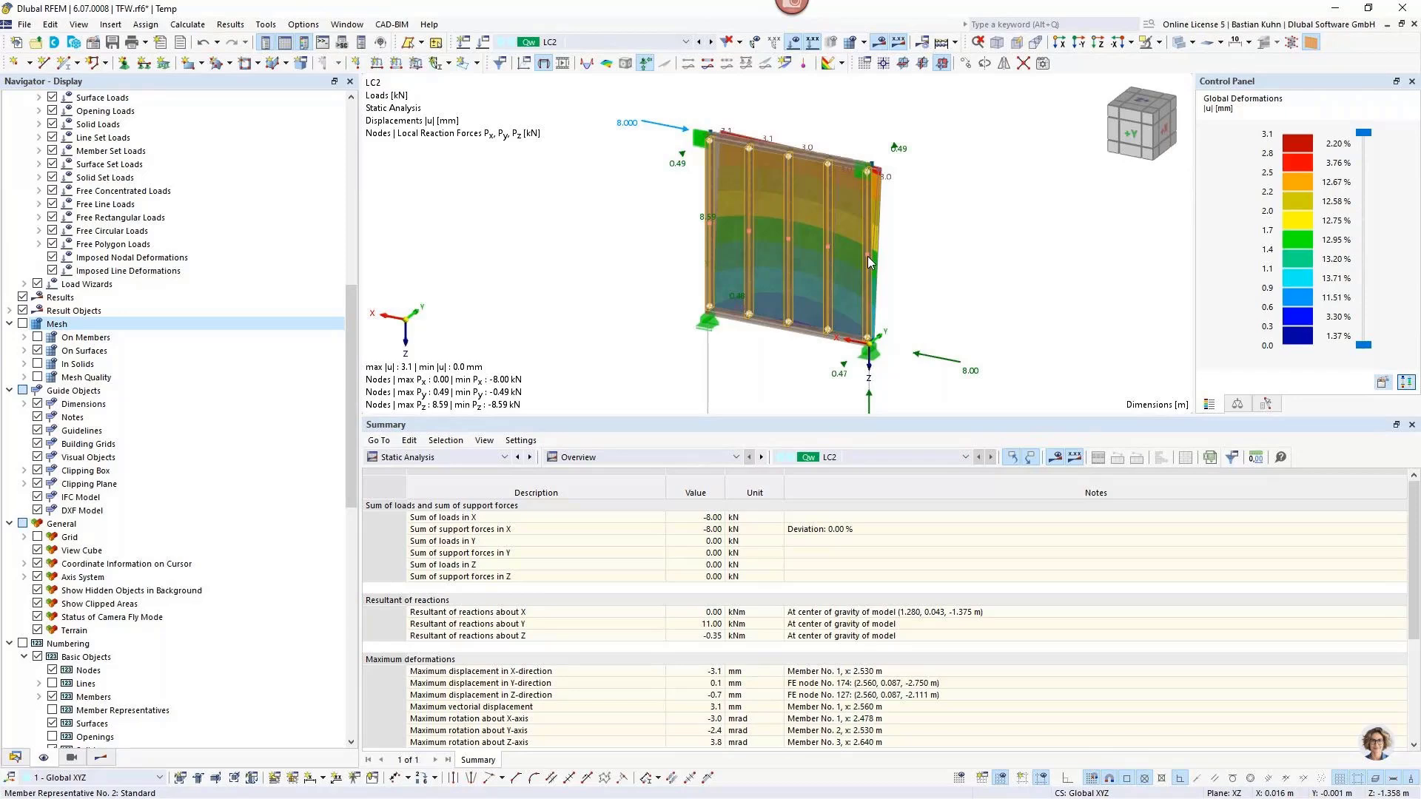
right_click(868, 256)
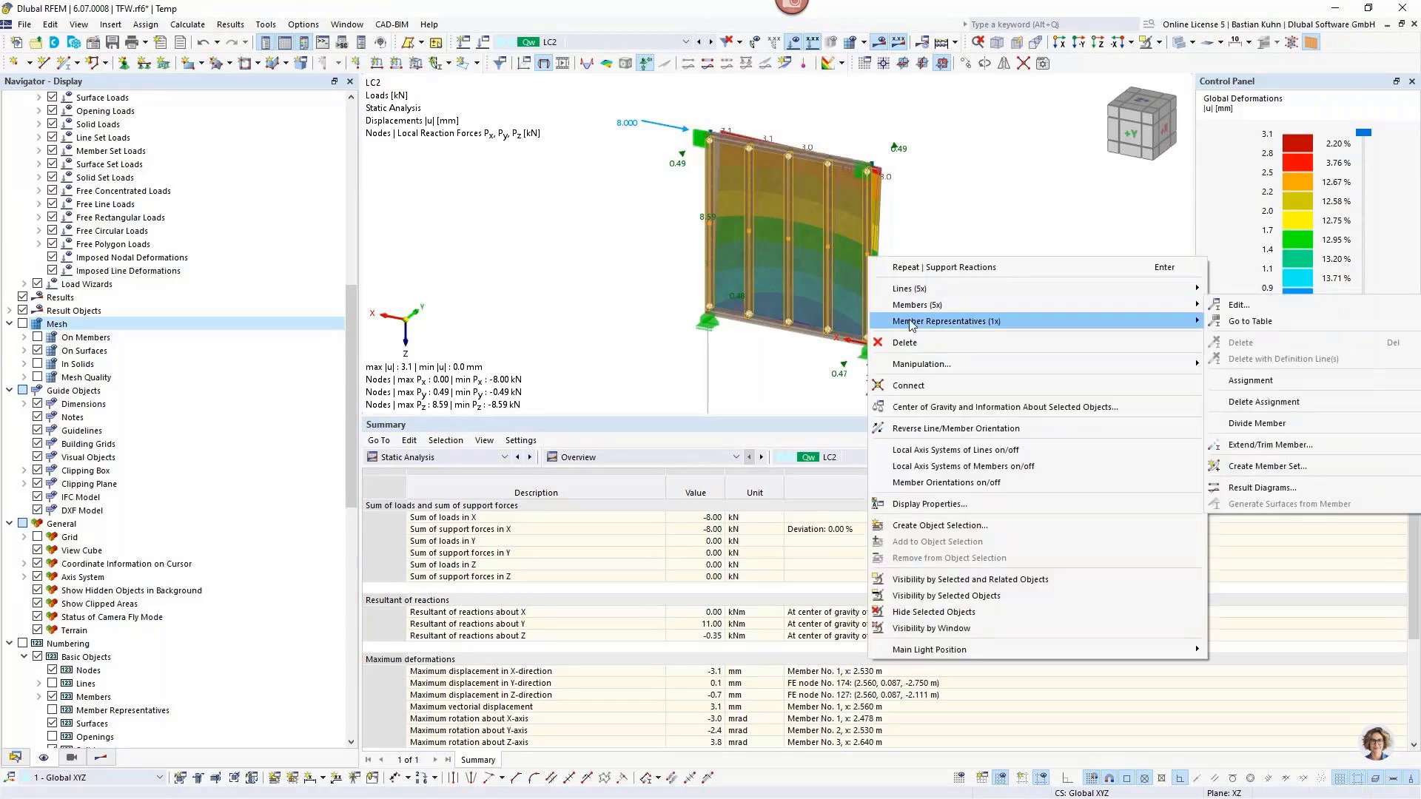
mouse_move(1086, 322)
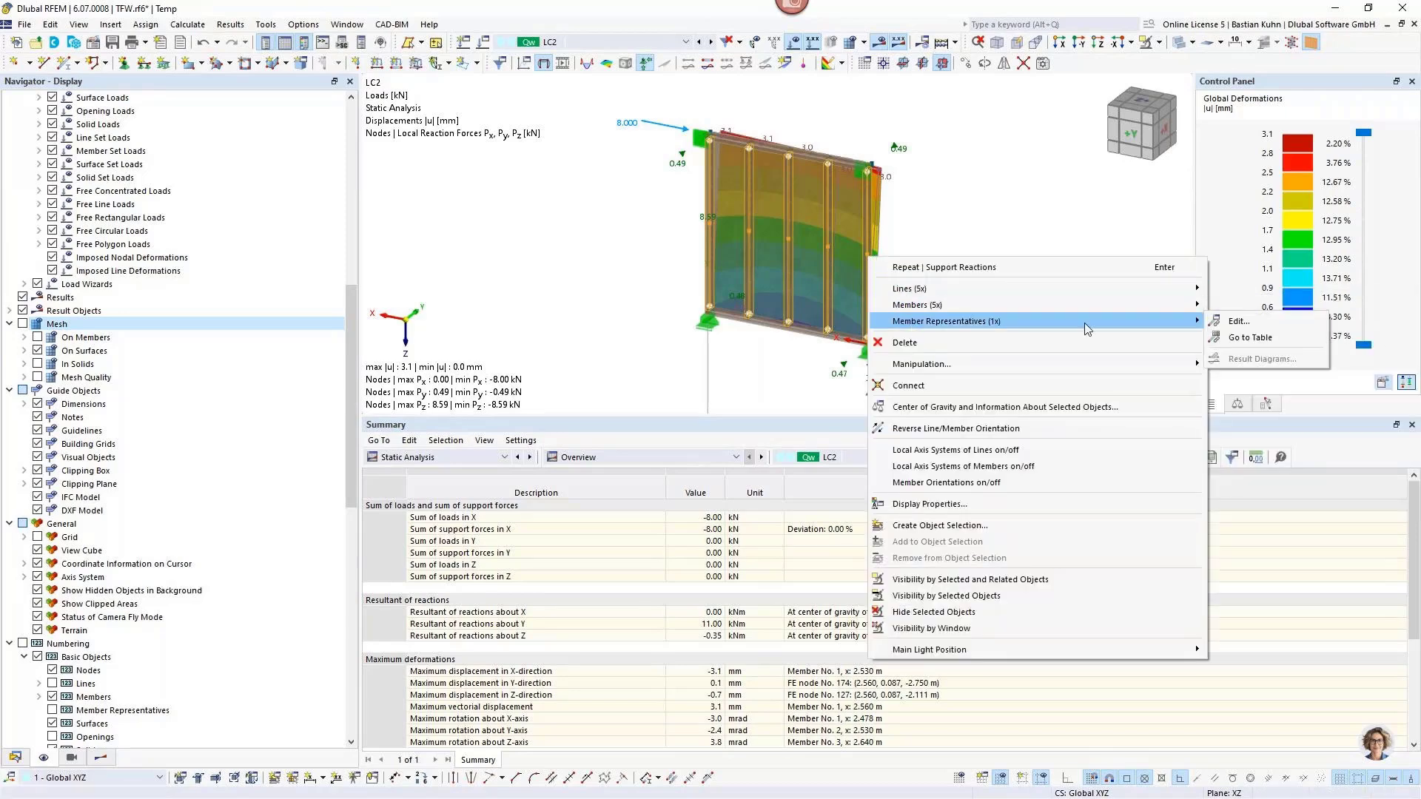
click(1238, 322)
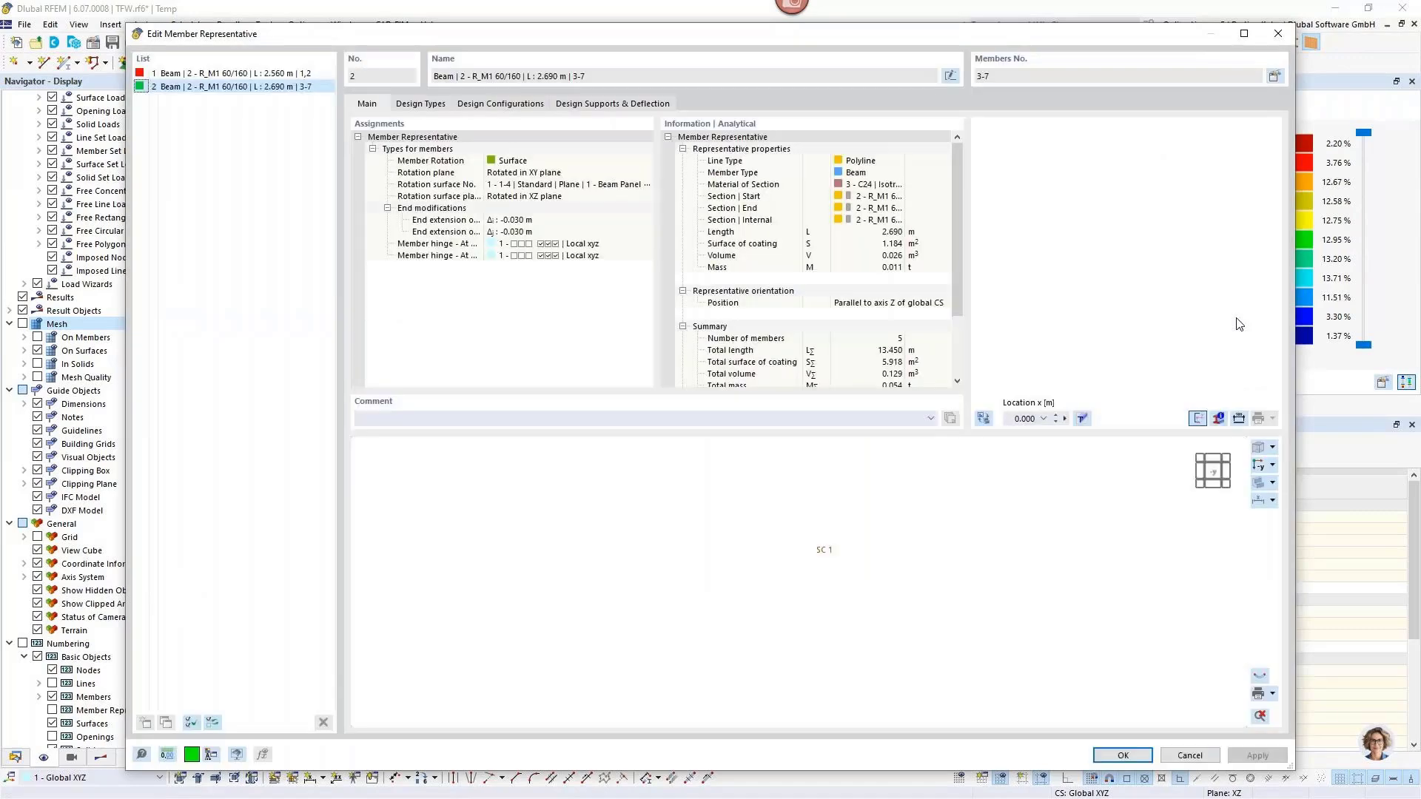
click(421, 103)
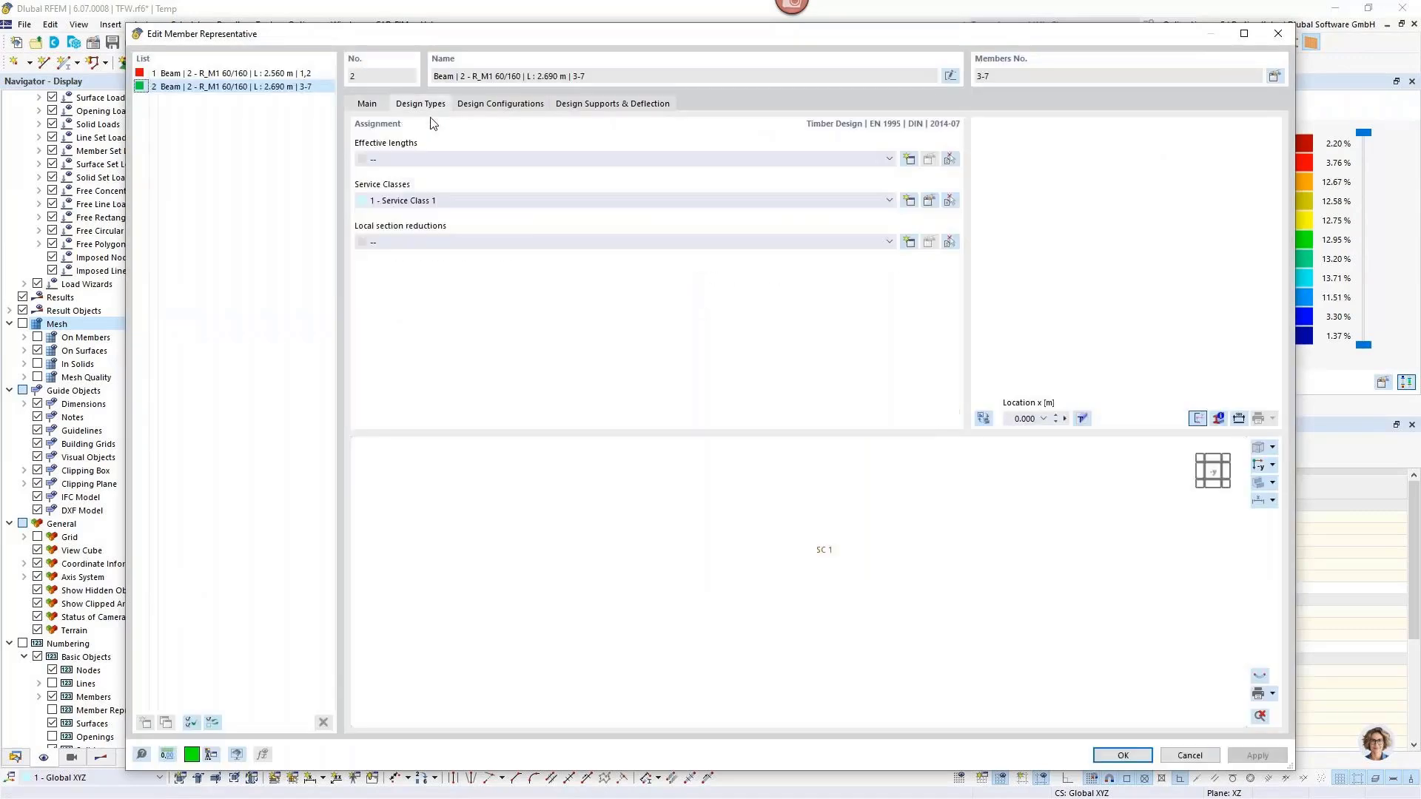
drag(565, 32, 607, 436)
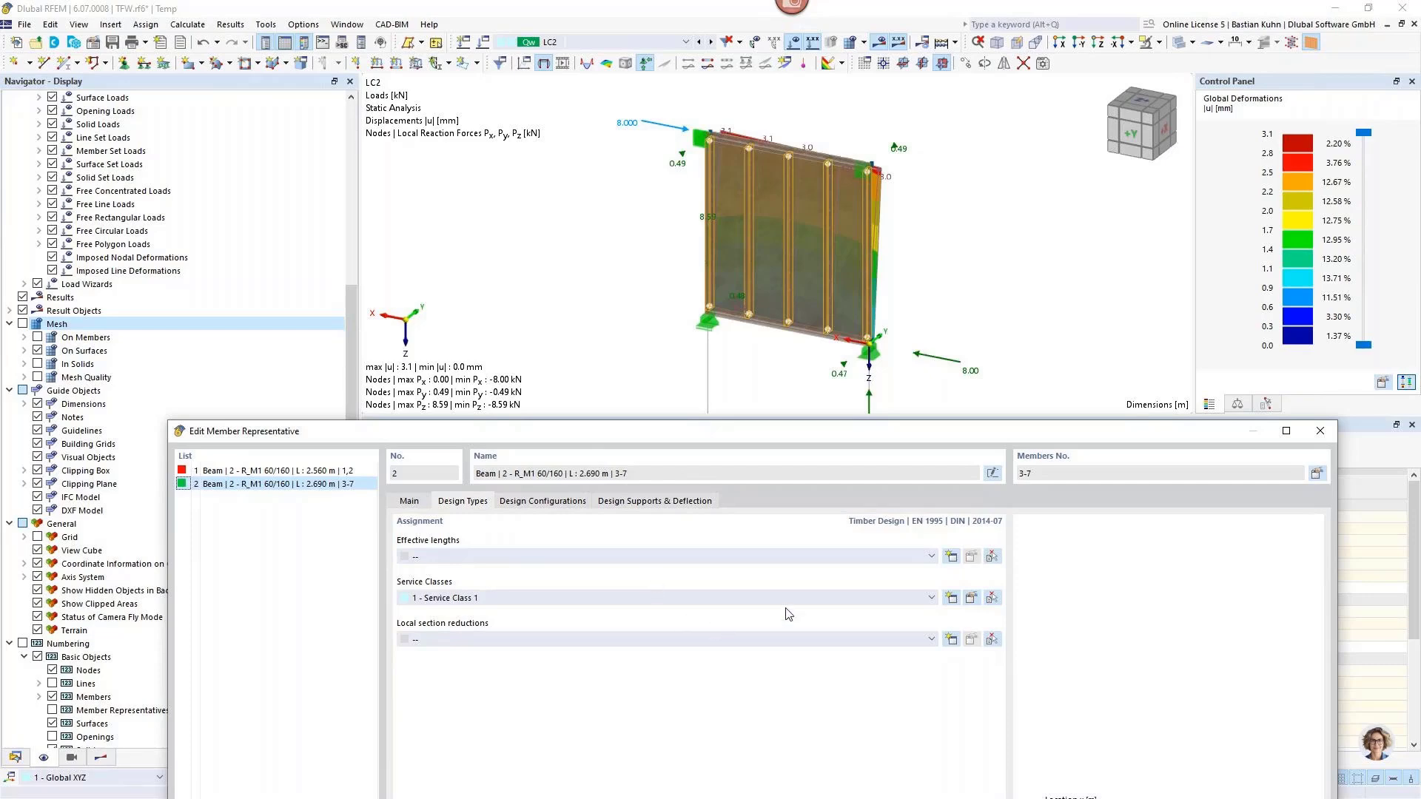
Create and assign new effective lengths to the studs' member representative, with flexural buckling about both axes but without lateral-torsional buckling.
click(931, 557)
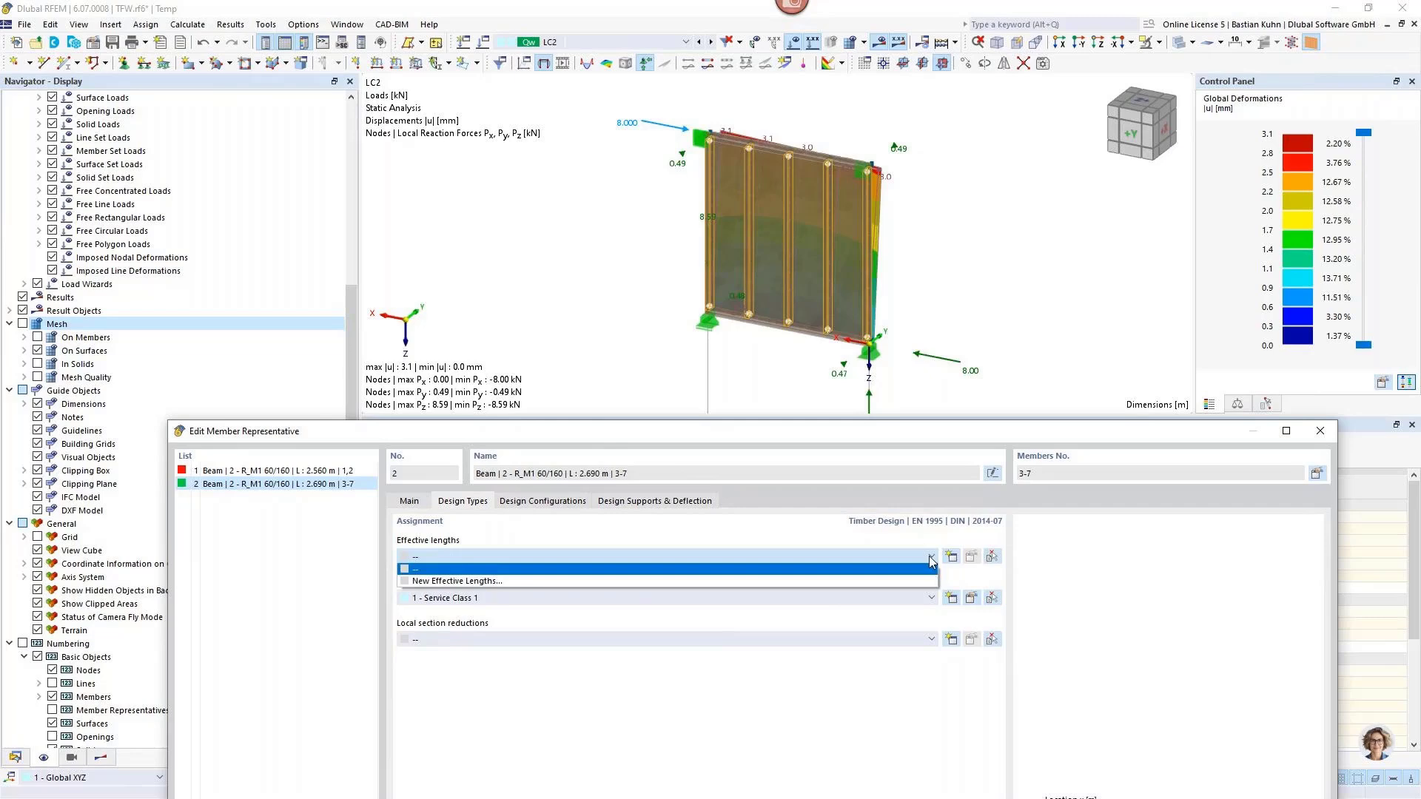
click(925, 581)
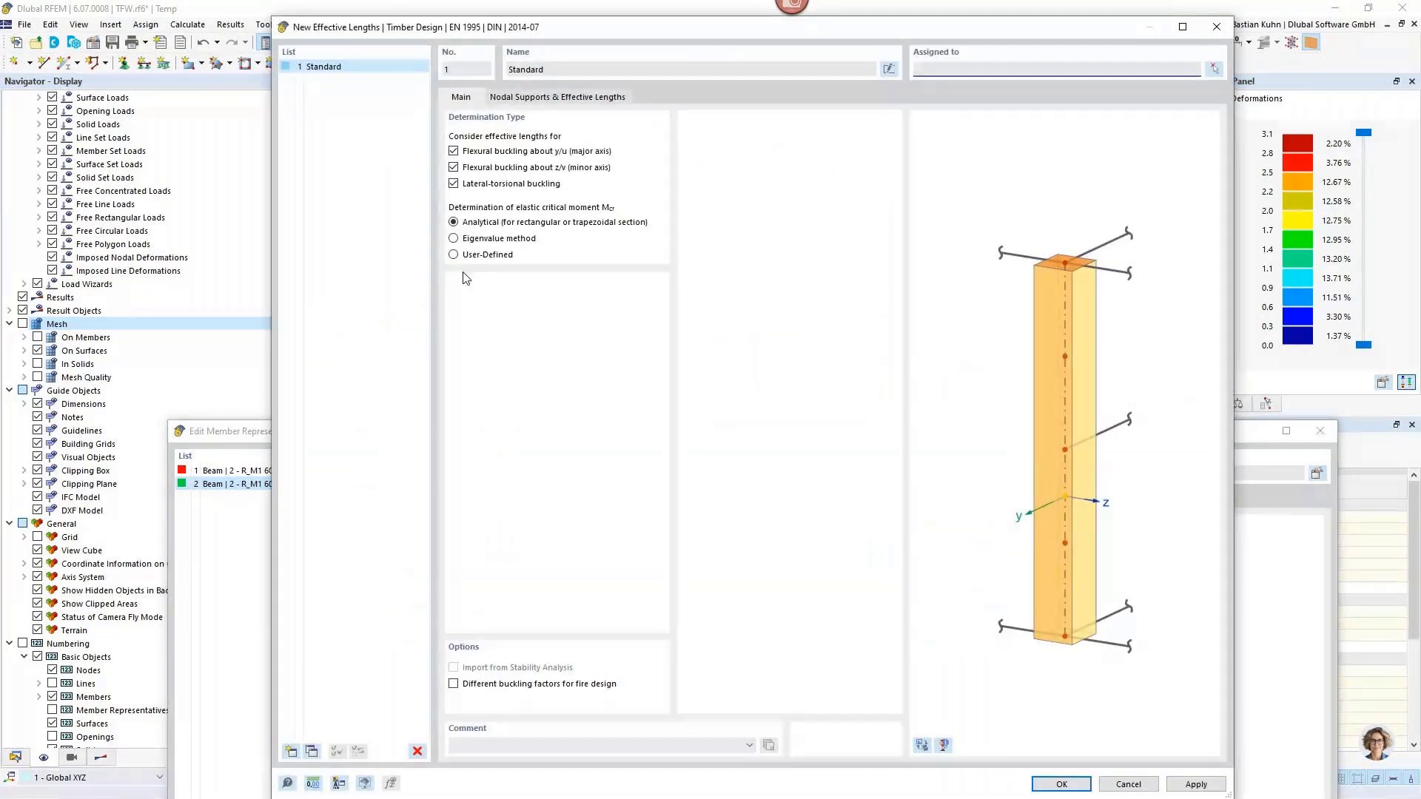
click(453, 184)
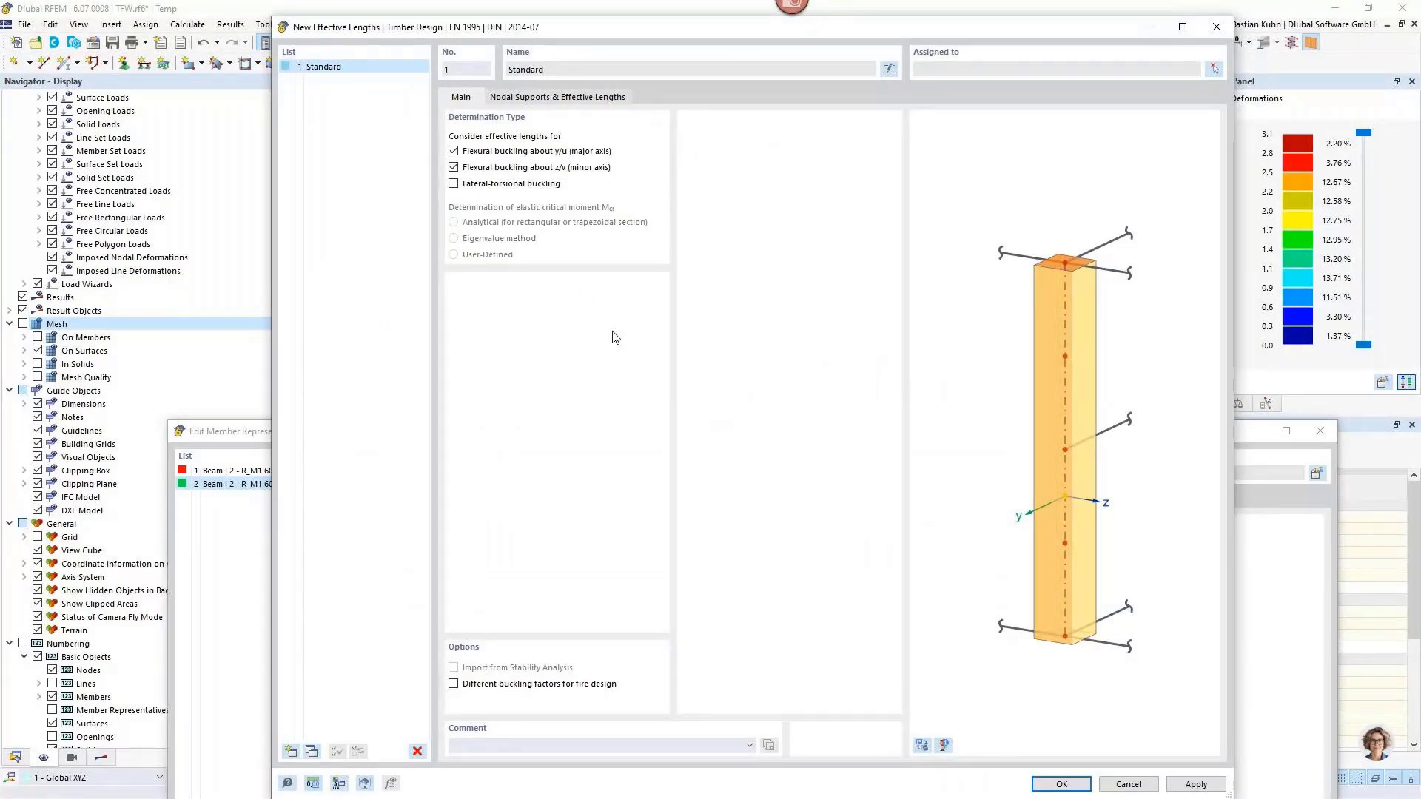
click(1060, 785)
drag(922, 456, 930, 53)
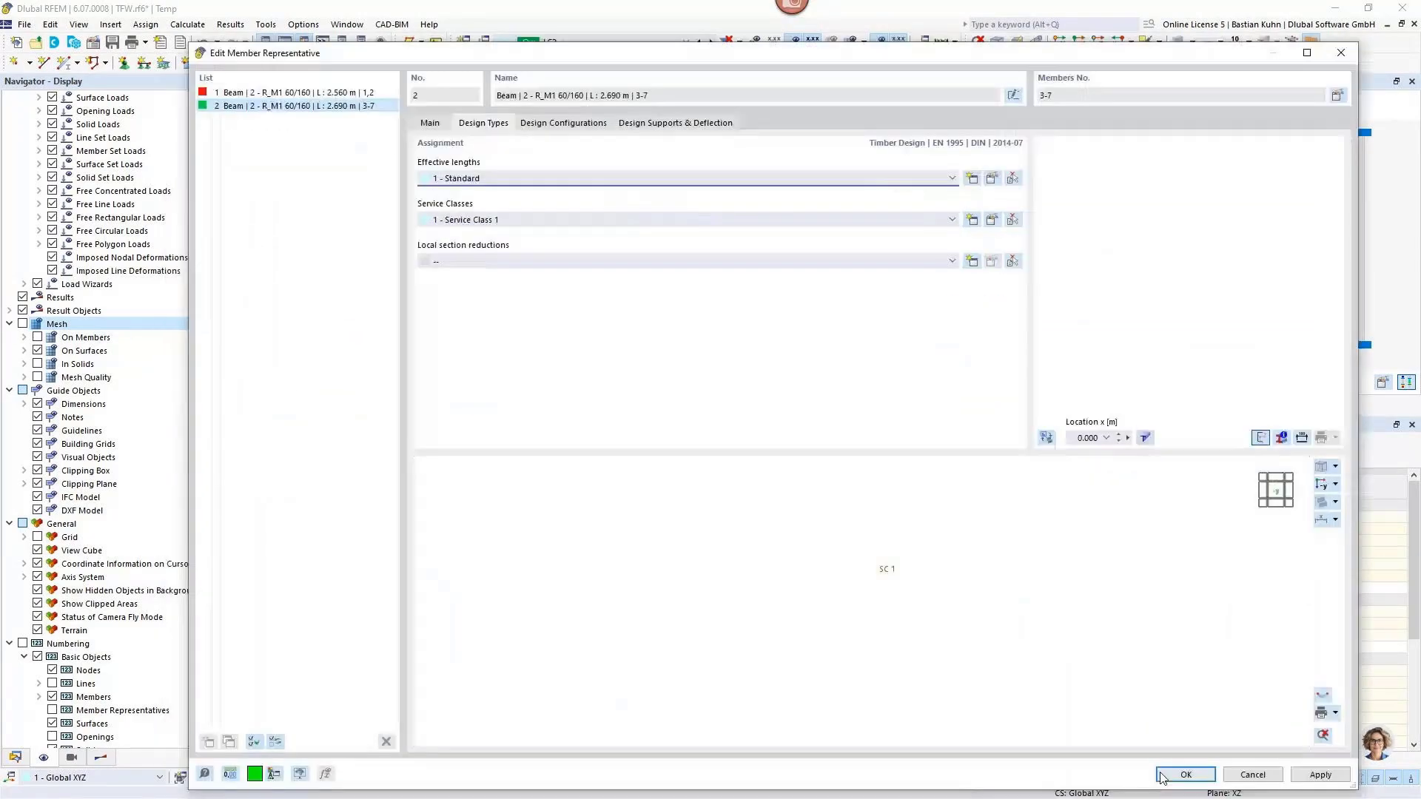
click(1177, 777)
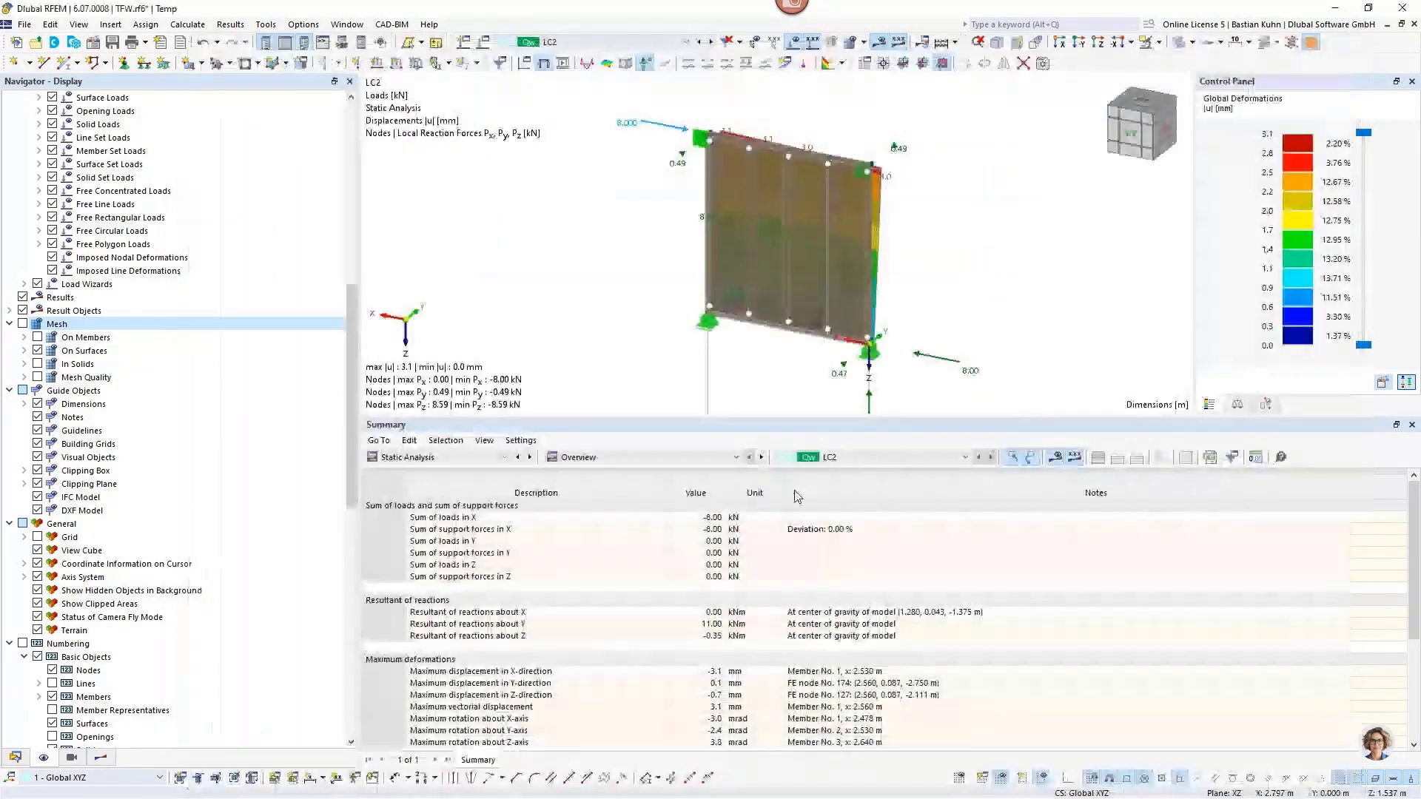
Display the Timber Design input data table and review which members, member representatives and surfaces are included as objects to design.
click(437, 457)
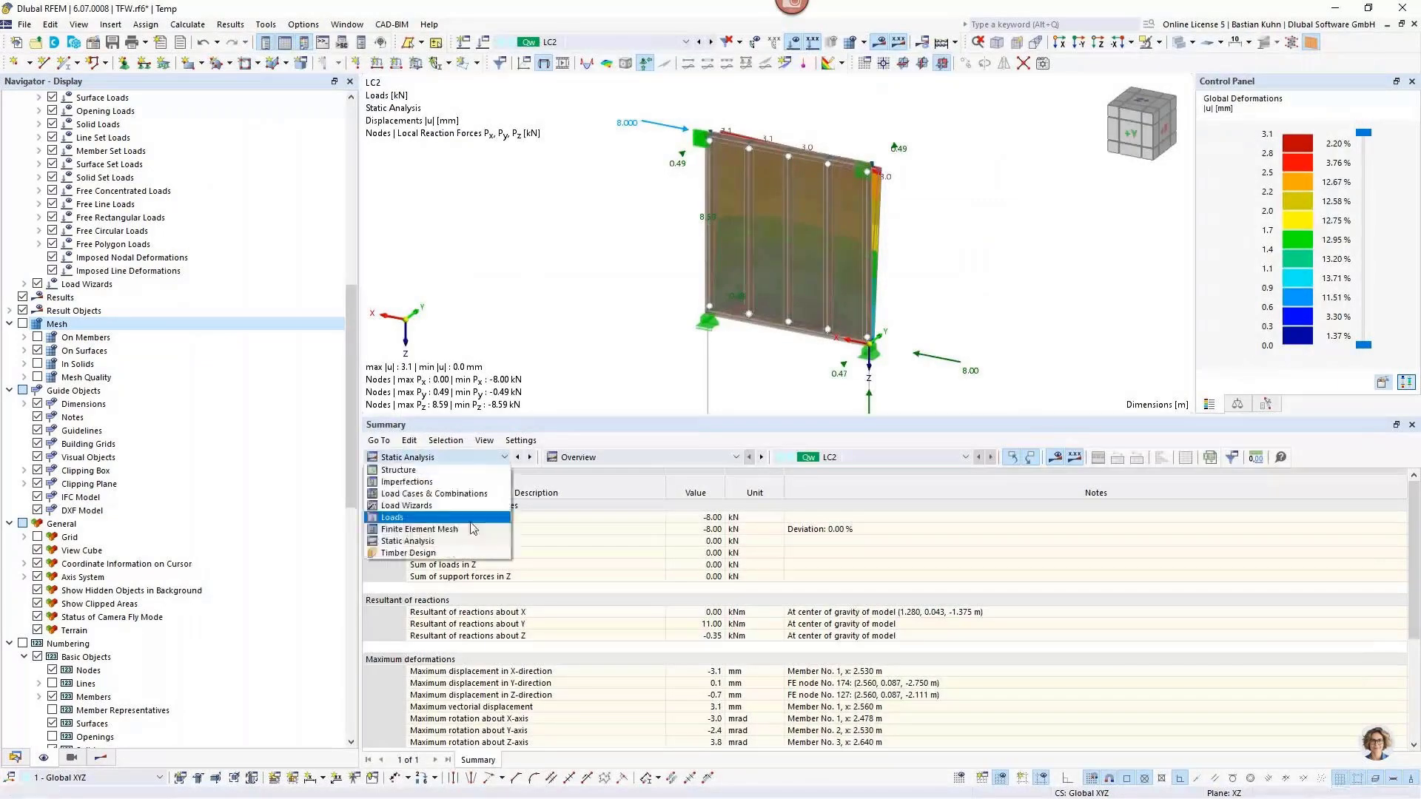
click(468, 555)
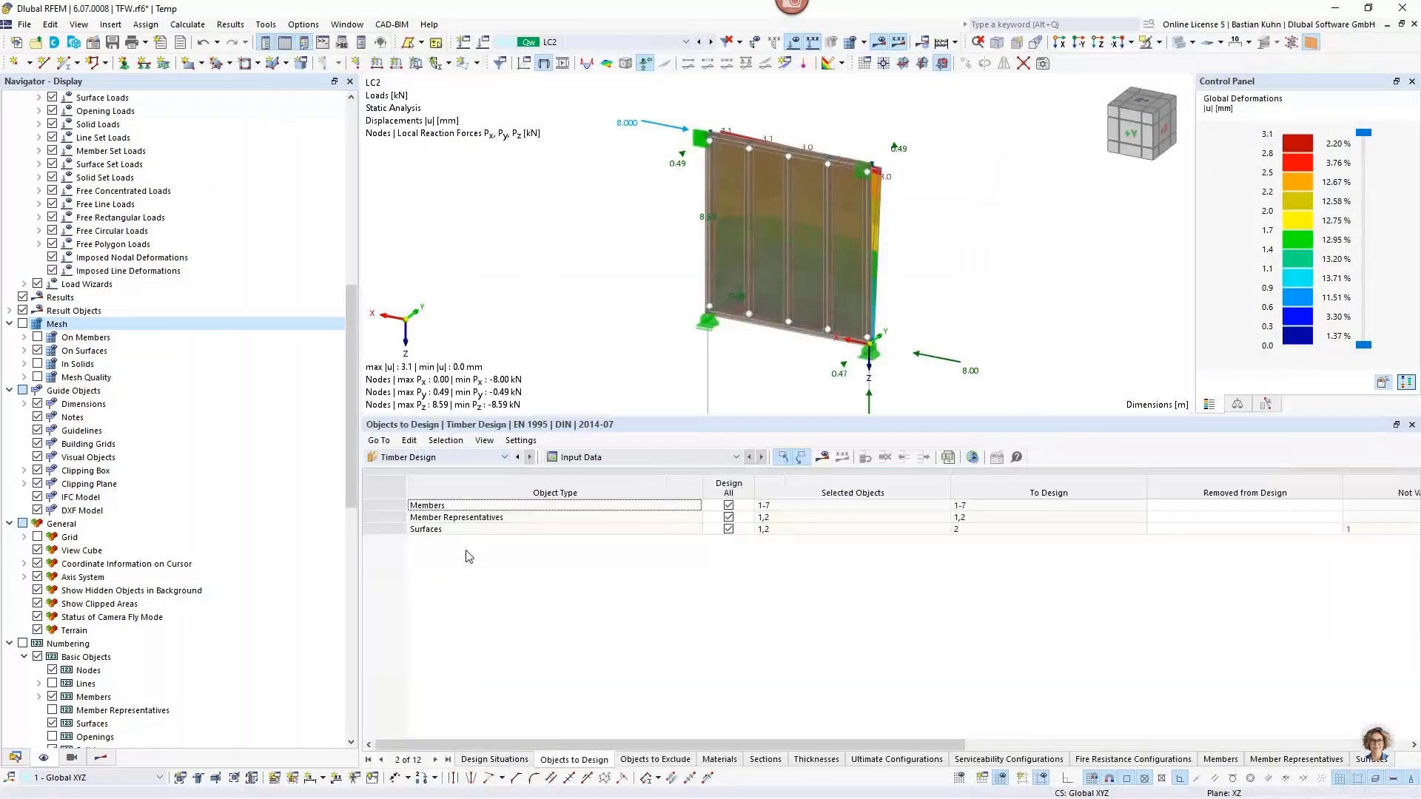
click(413, 459)
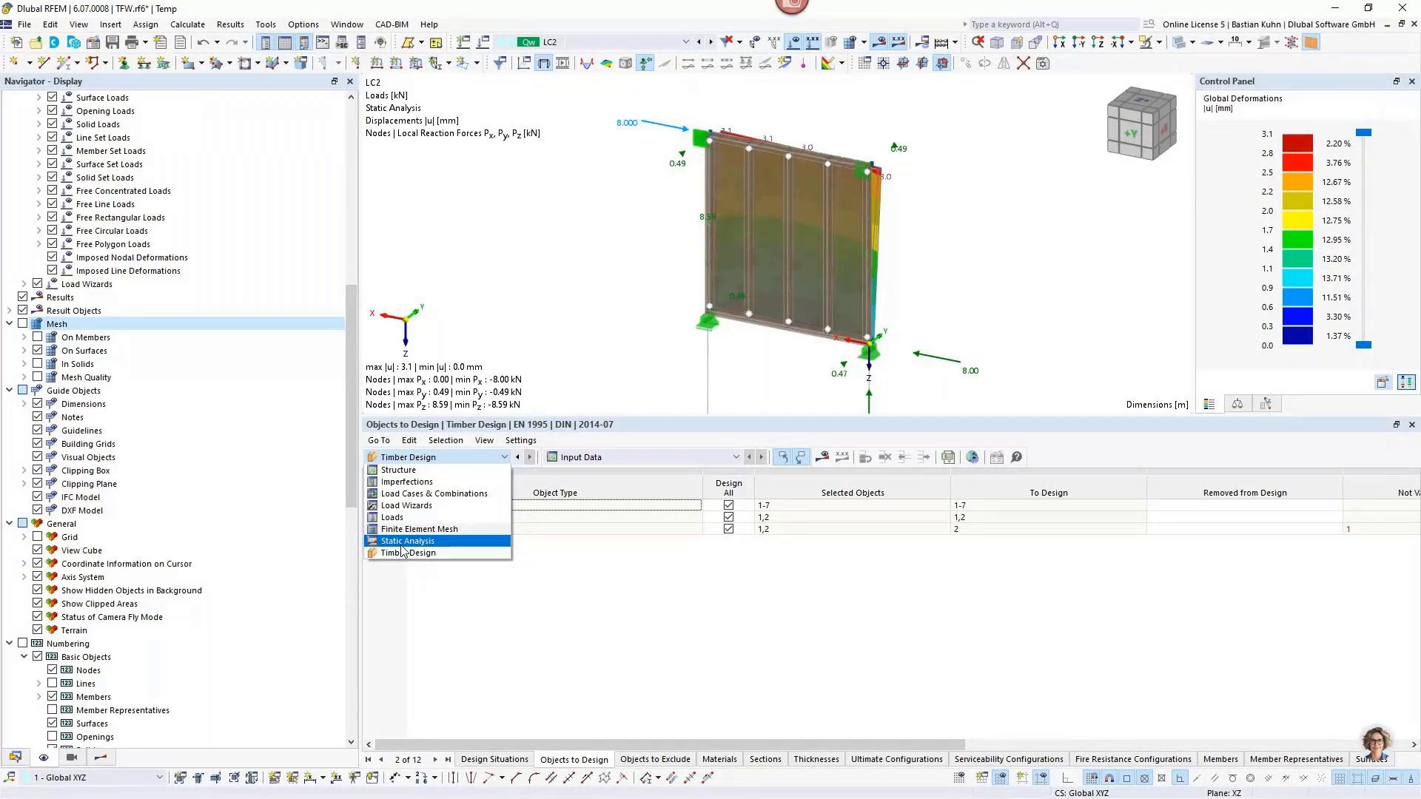
Turn off designing all surfaces, member representatives and members in the timber design's objects to design.
click(15, 756)
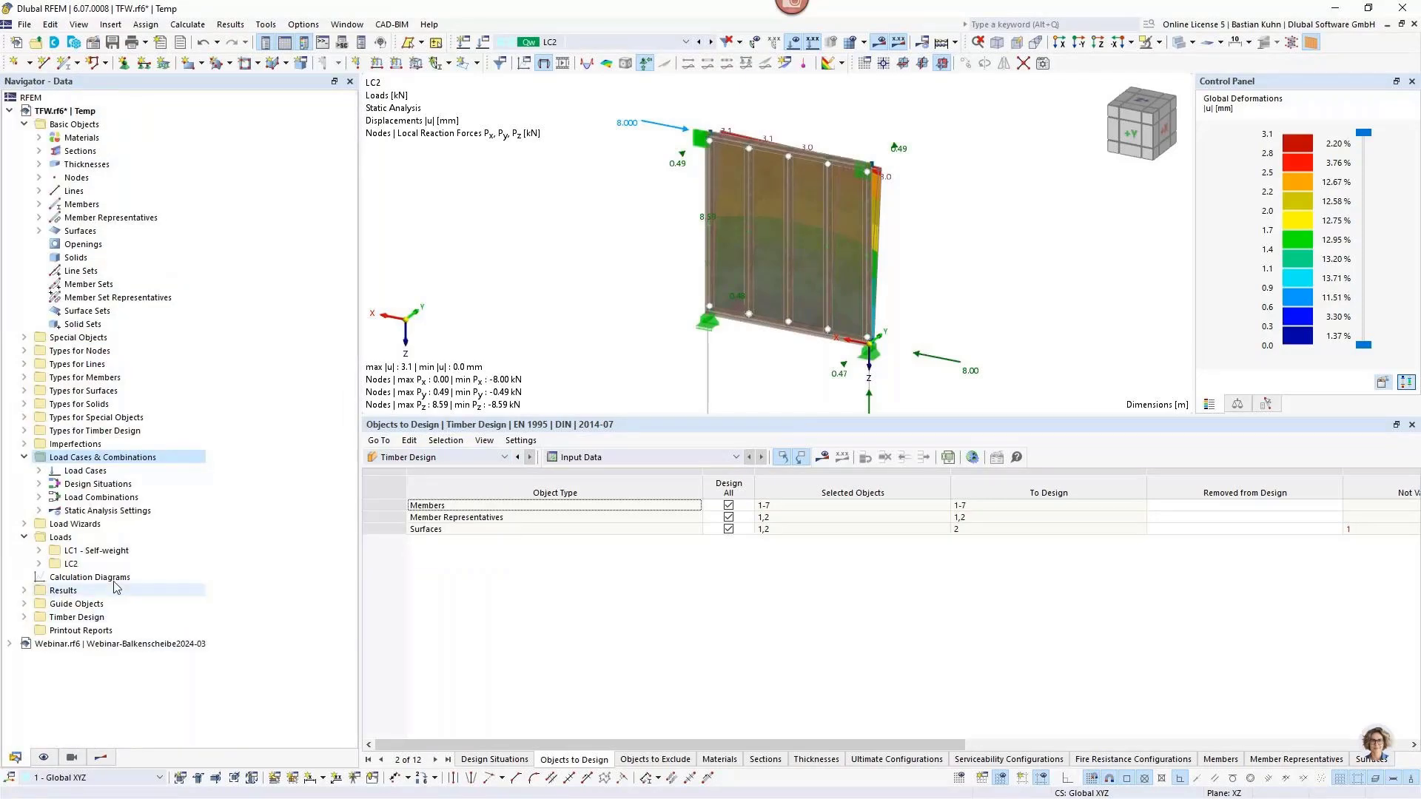
click(24, 618)
scroll(81, 610, down, 1)
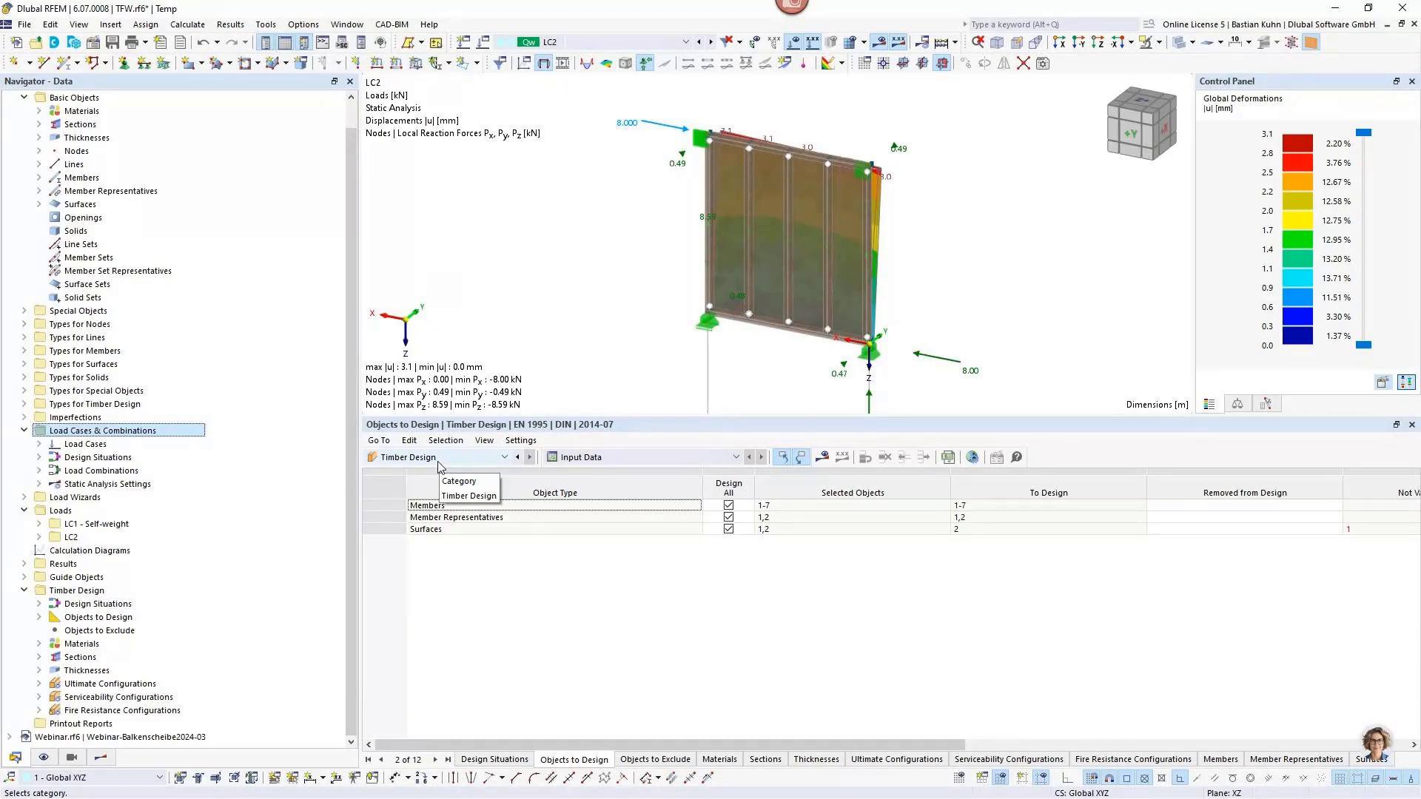
click(728, 530)
click(728, 530)
click(728, 519)
click(729, 506)
Select member representative 2 as the only object to design and bring up its timber design ratios.
click(774, 518)
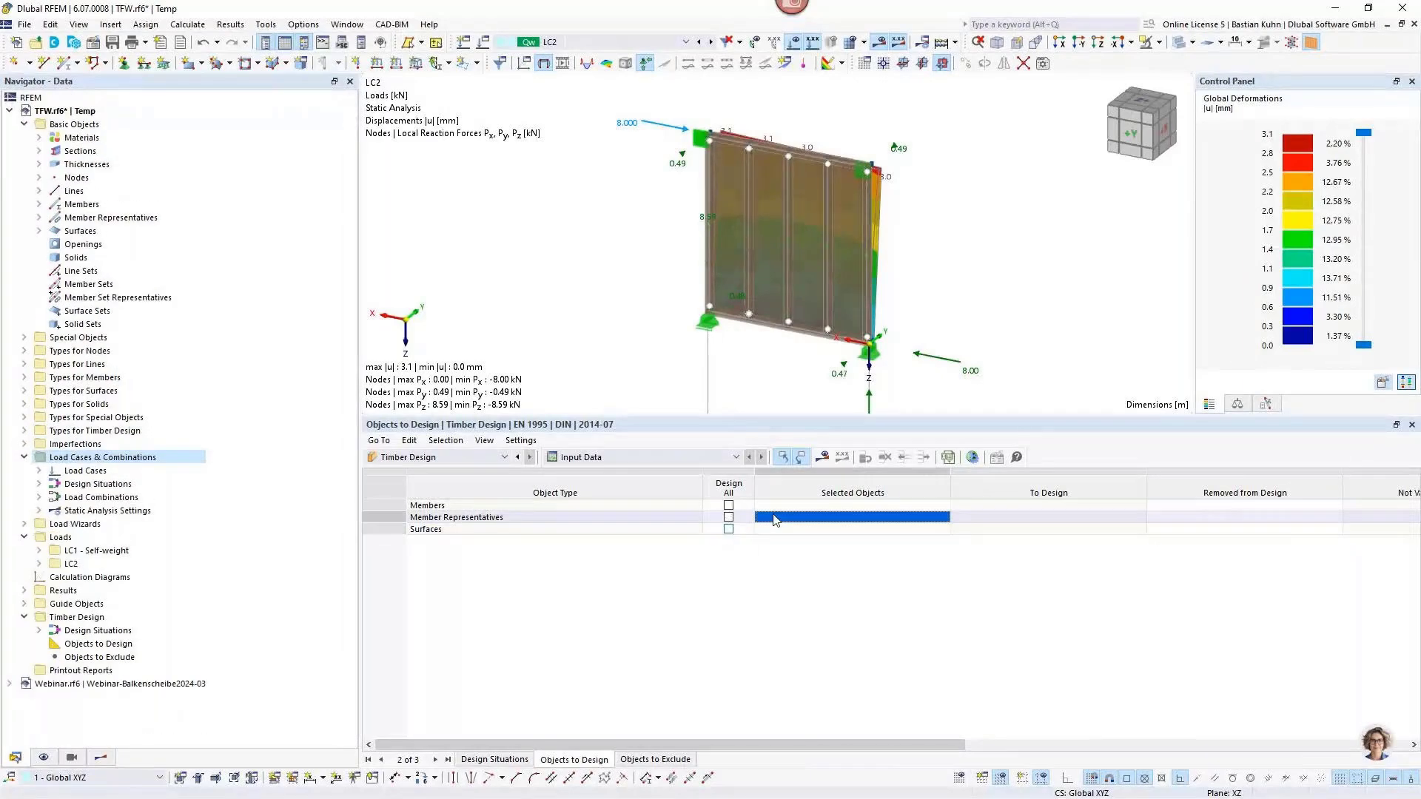
click(783, 518)
click(943, 519)
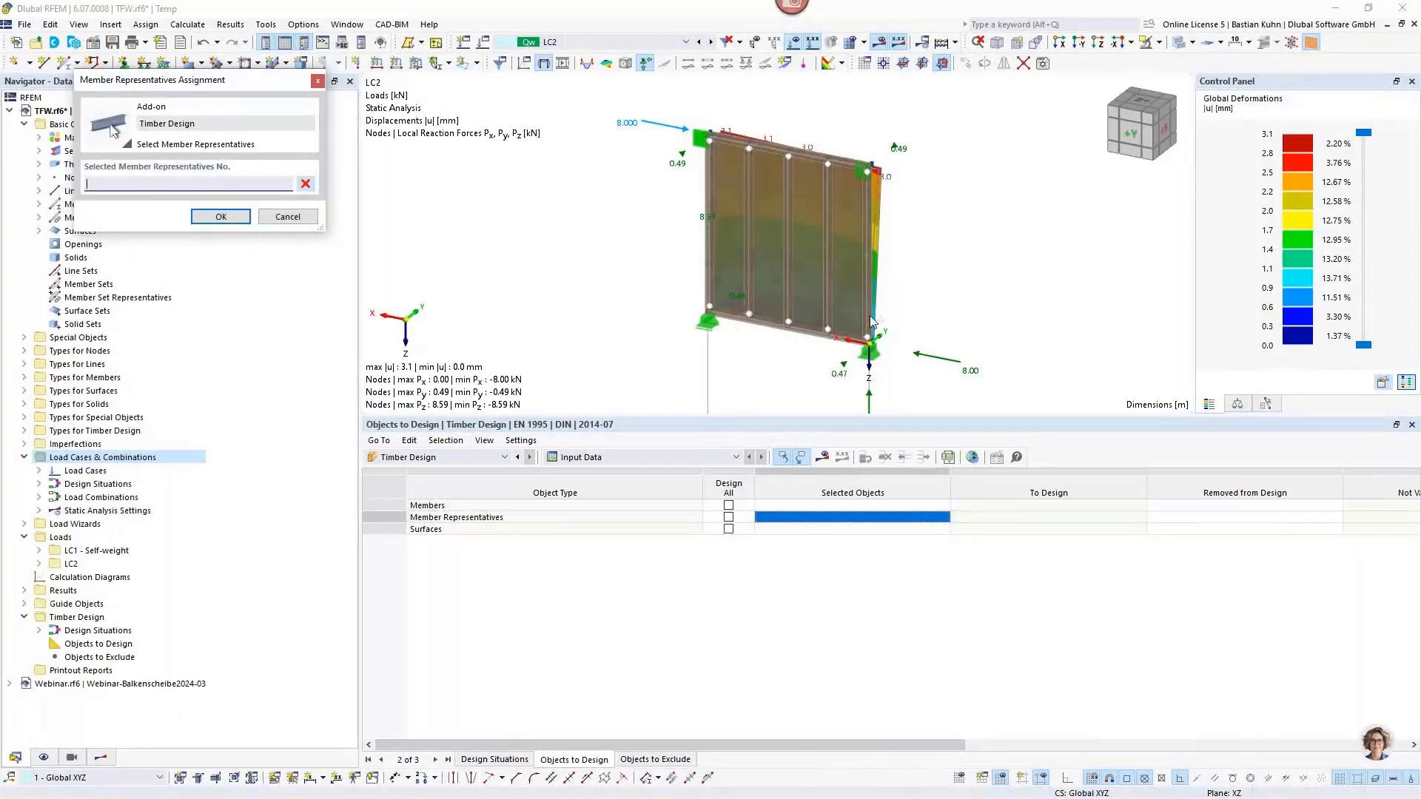
click(866, 257)
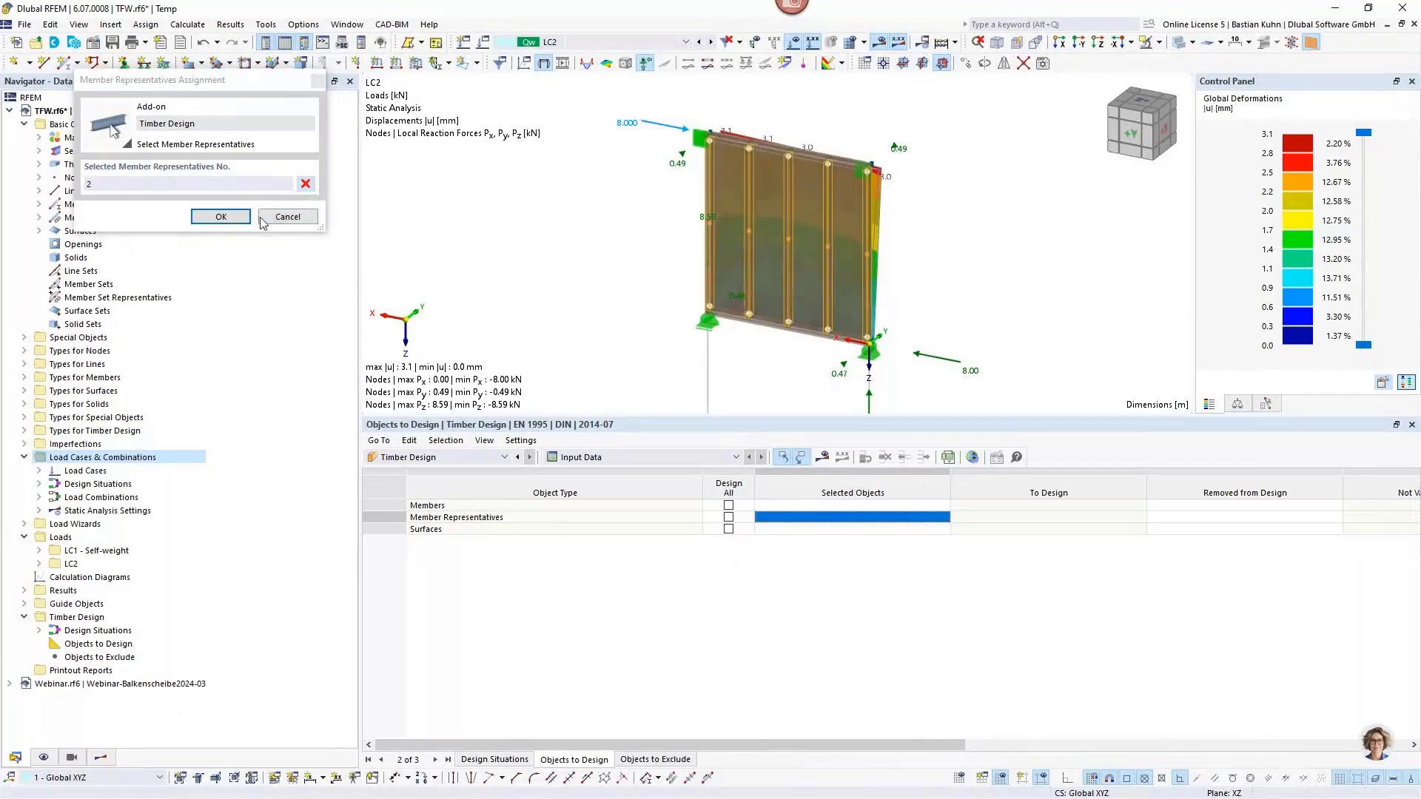
click(221, 216)
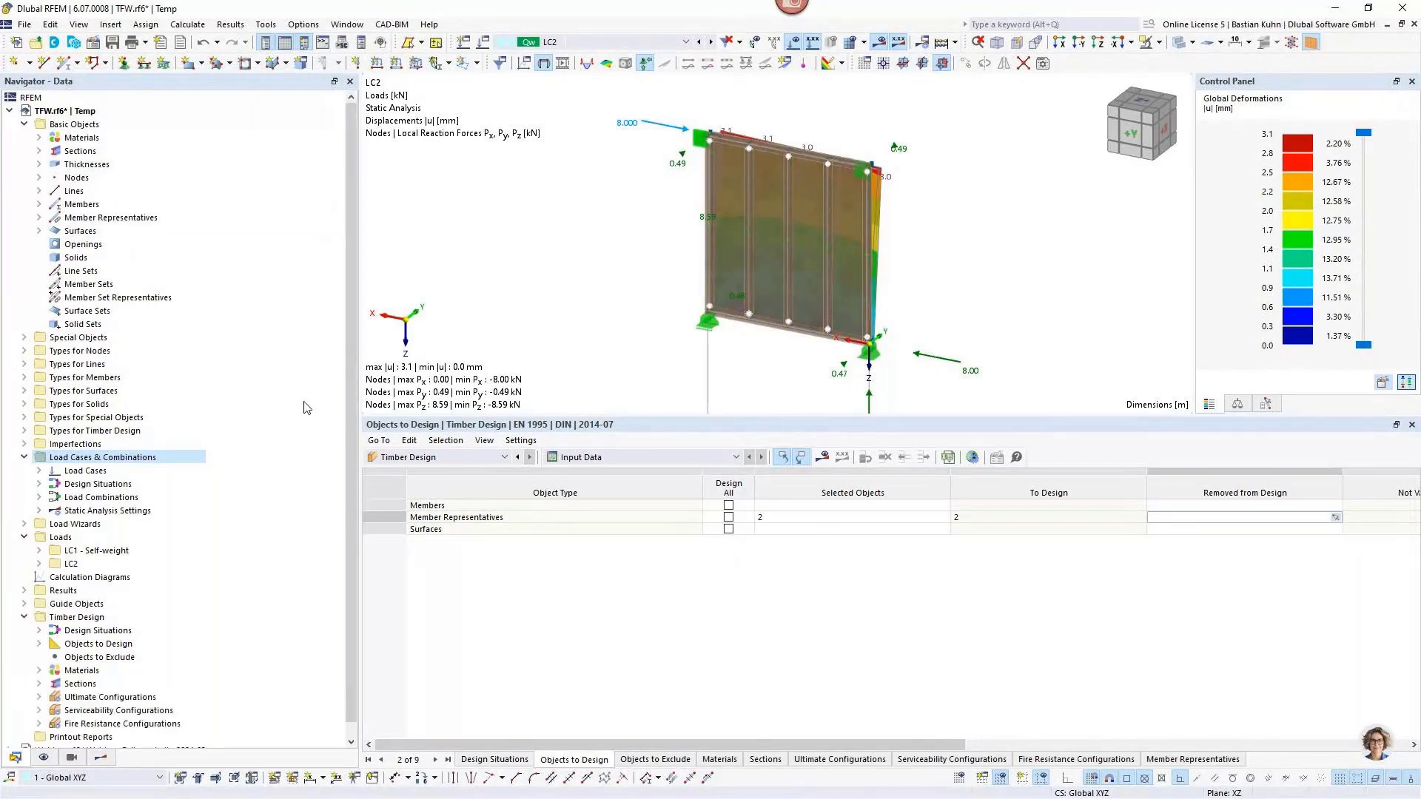
click(823, 459)
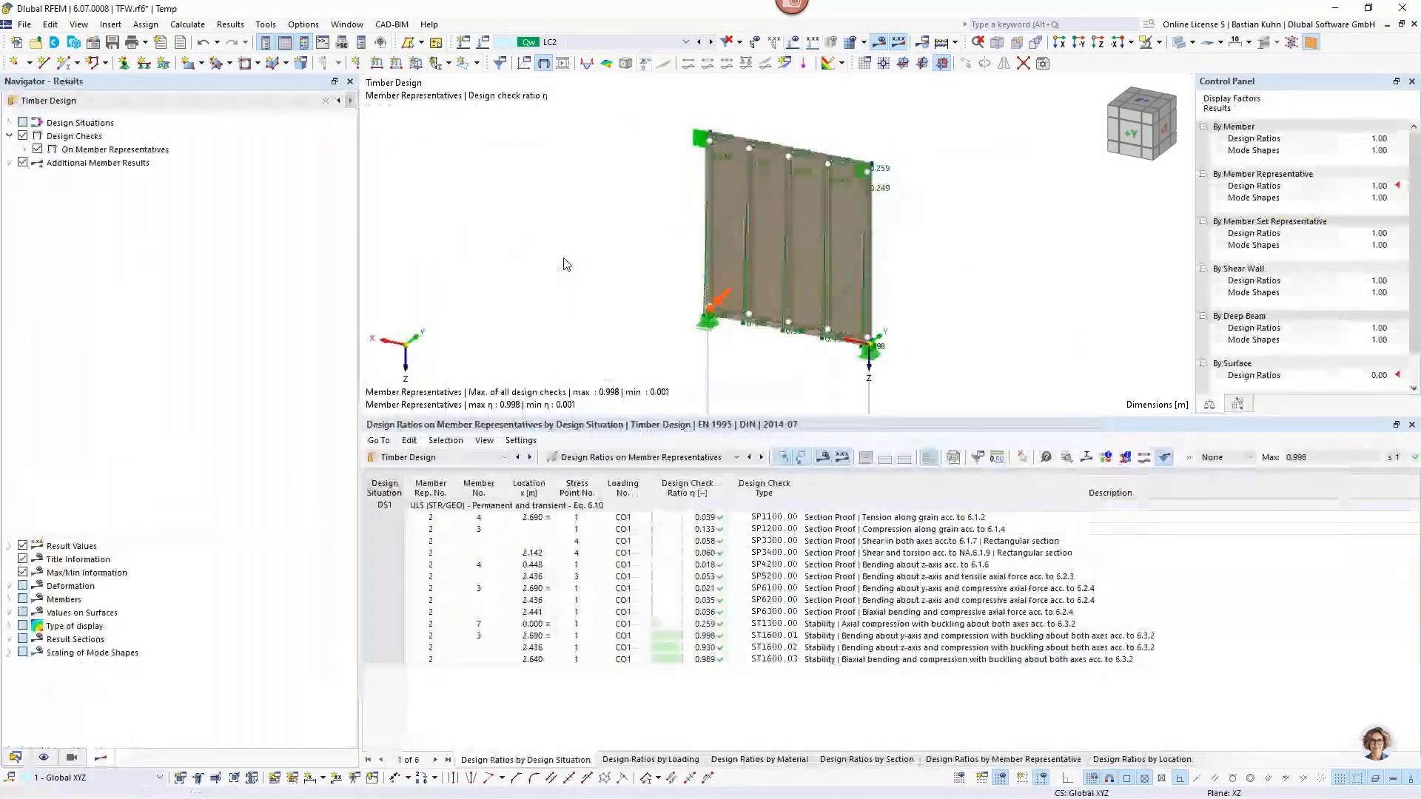
Review the design check details and formulas of stability check ST1600.03, biaxial bending and compression with buckling, including its print options.
click(846, 661)
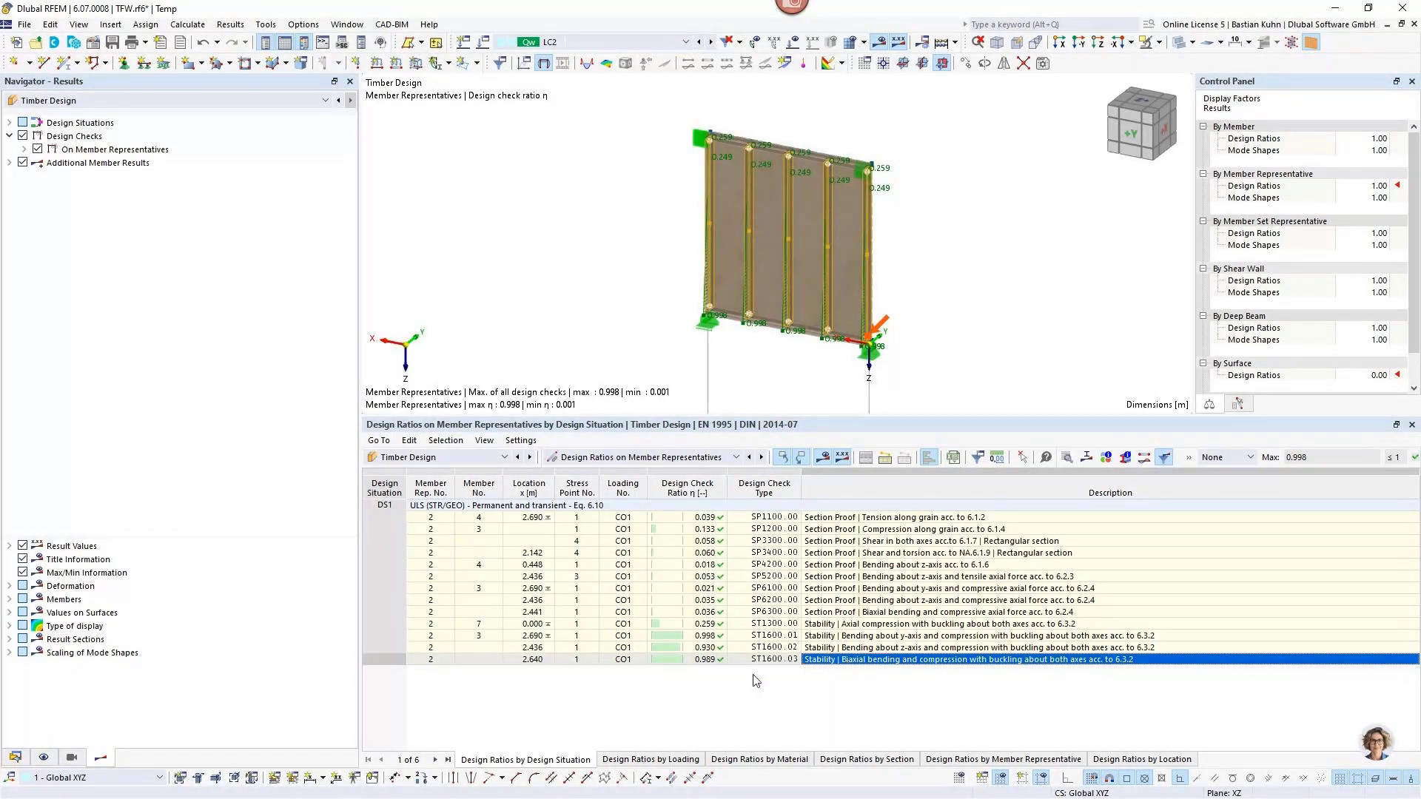
double_click(859, 662)
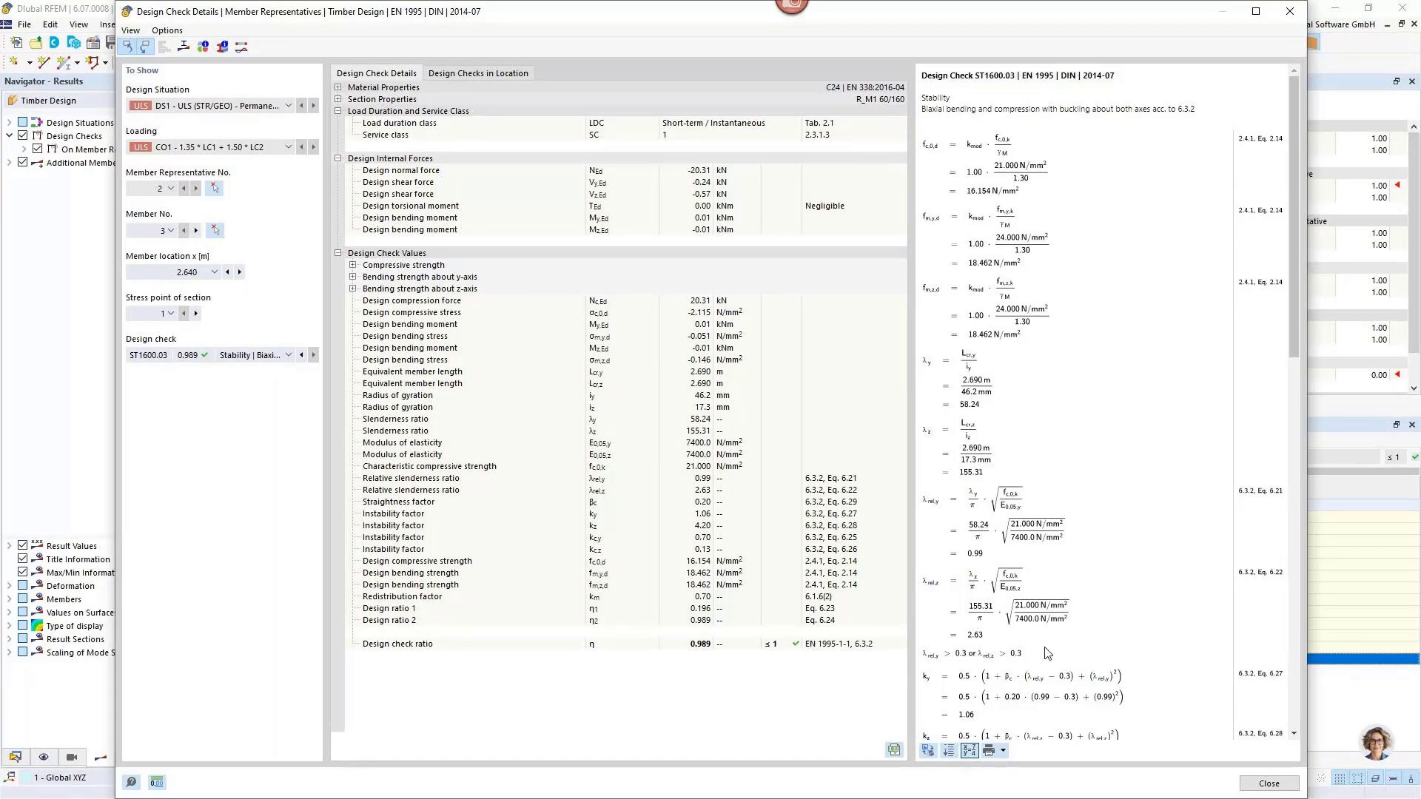
click(994, 638)
scroll(954, 618, down, 4)
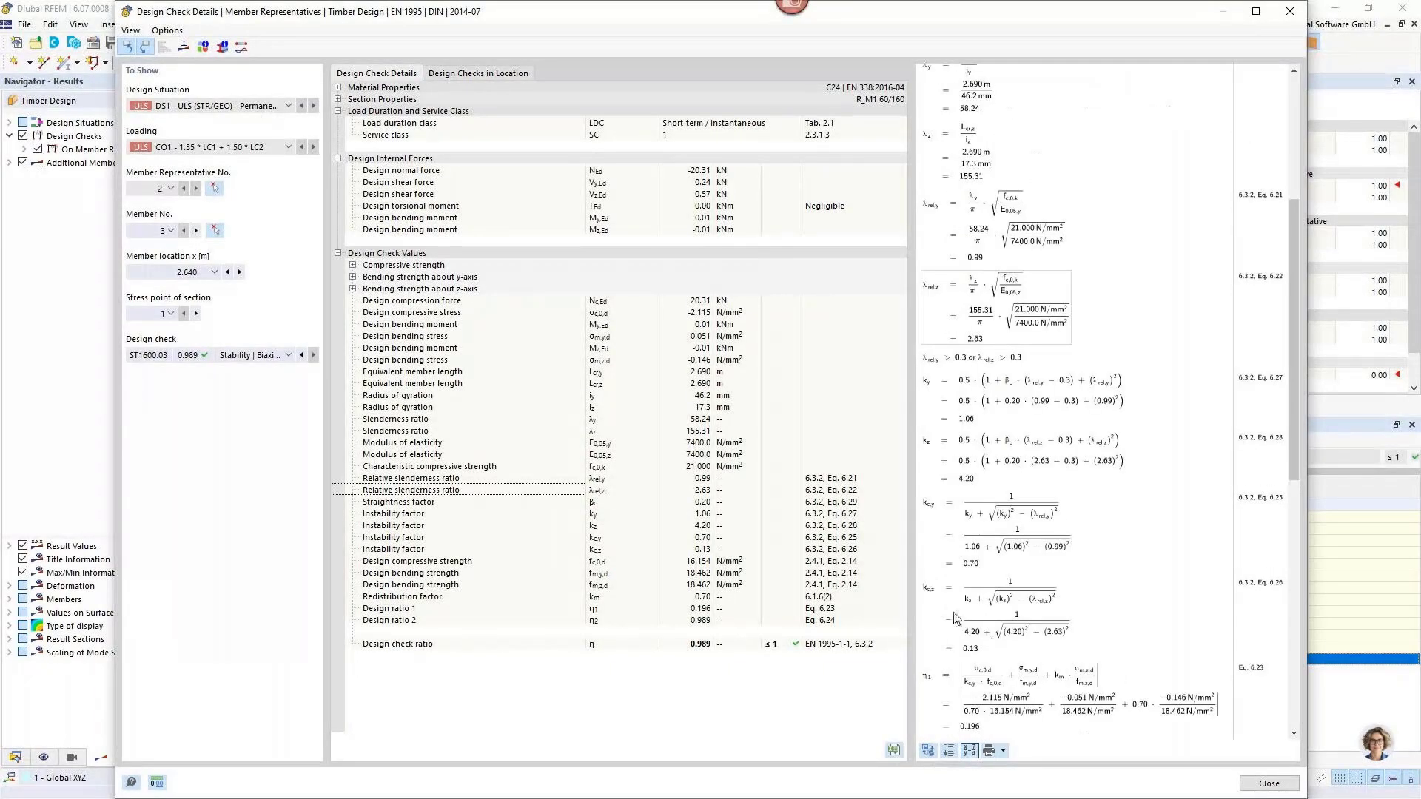
scroll(955, 618, down, 2)
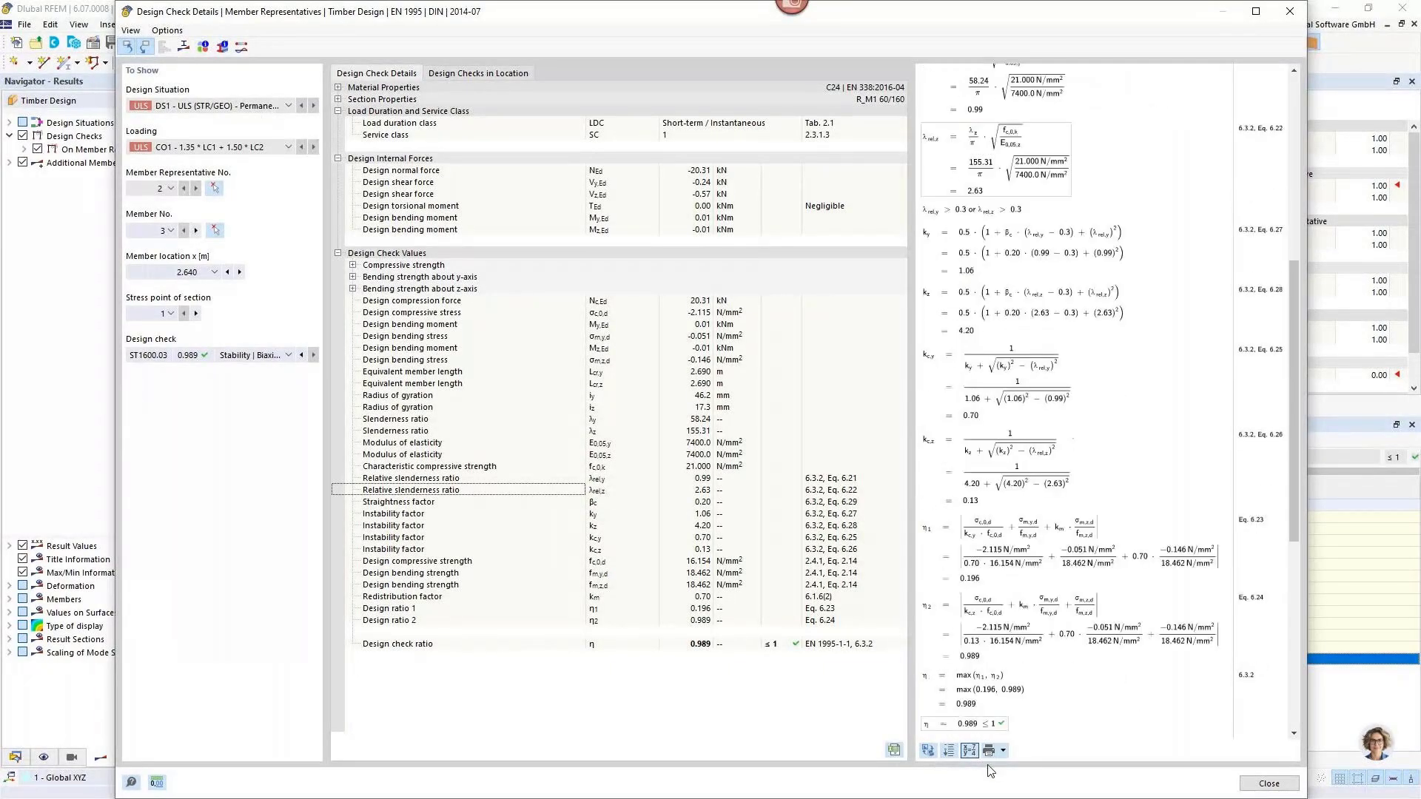
click(1004, 753)
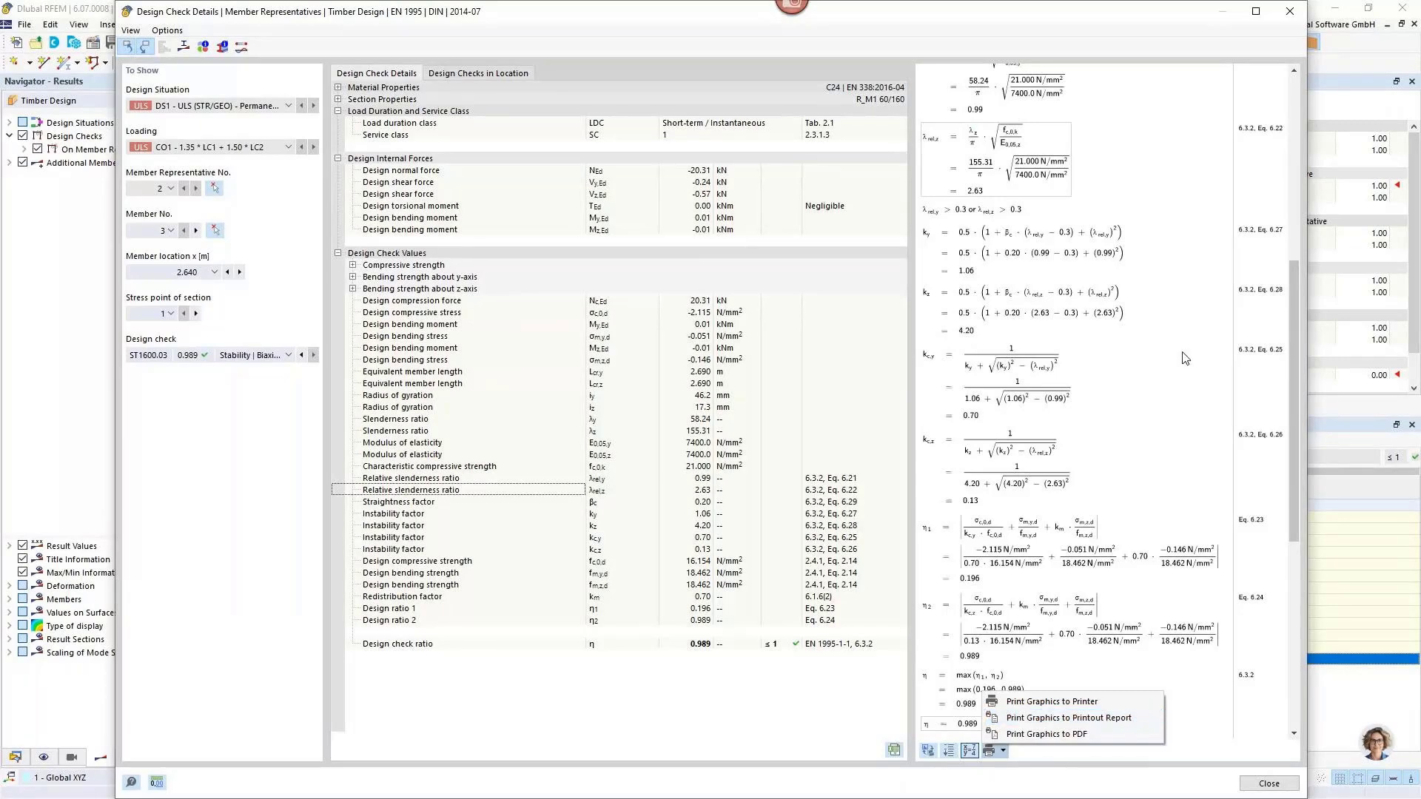
click(1290, 15)
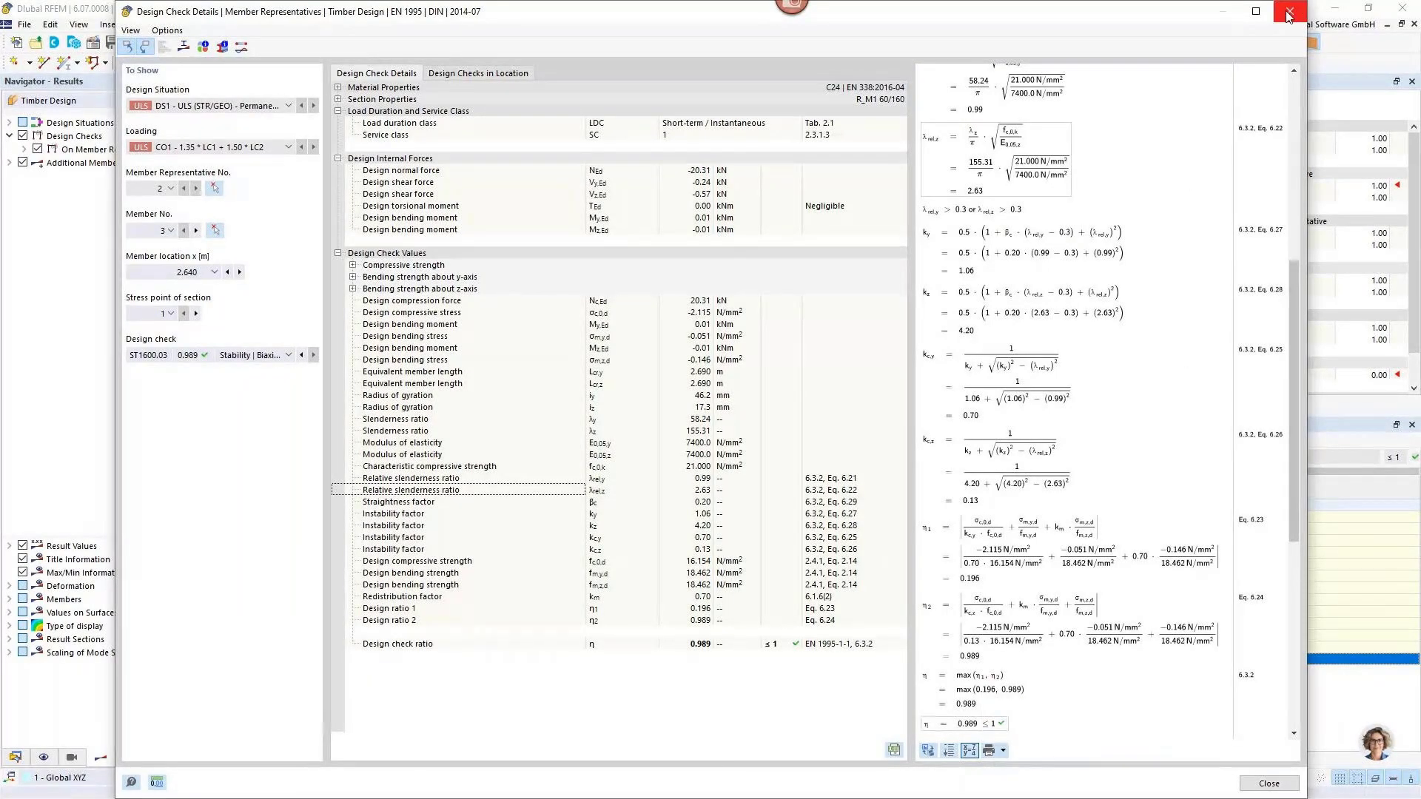
click(1289, 15)
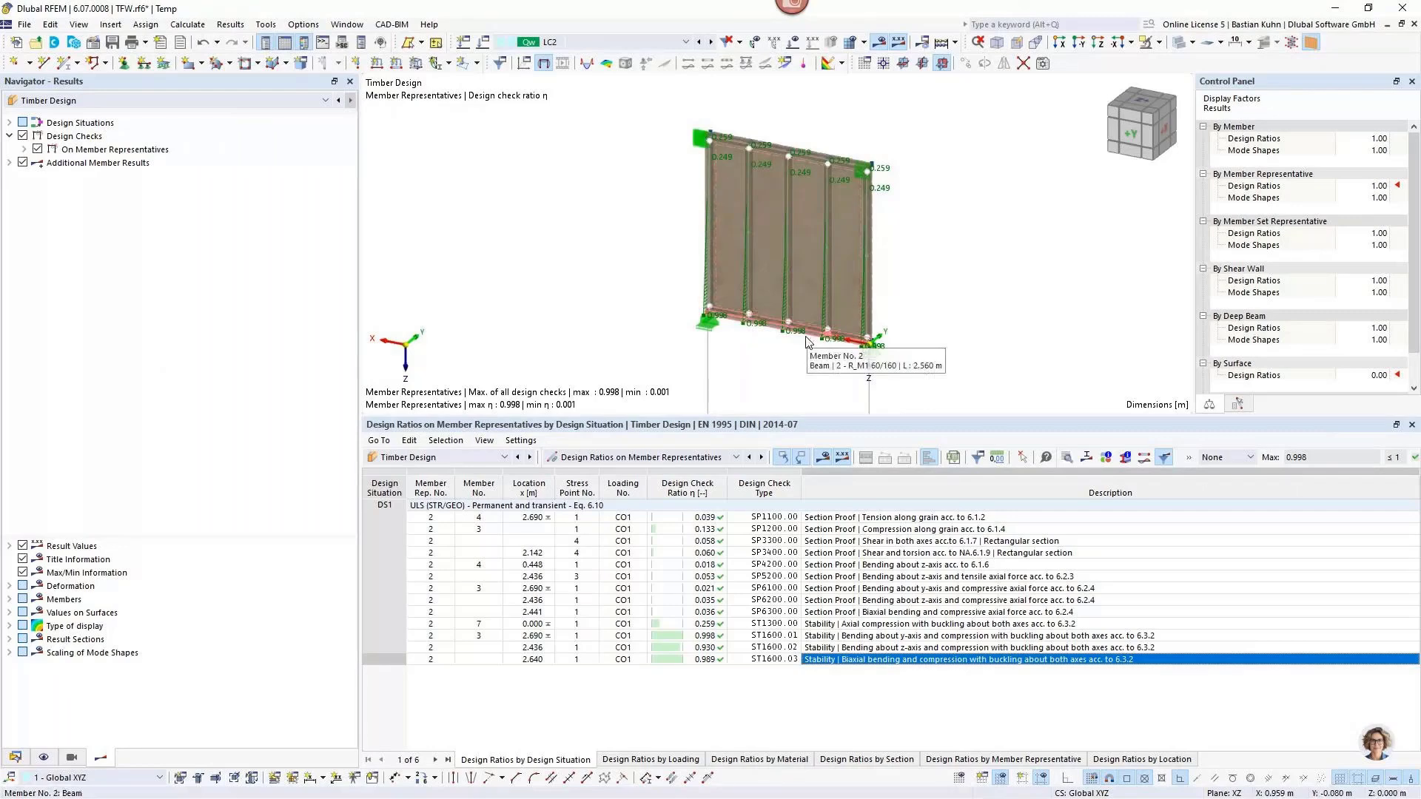
Switch the results to static analysis and display the line hinge forces n under the releases.
scroll(796, 200, up, 3)
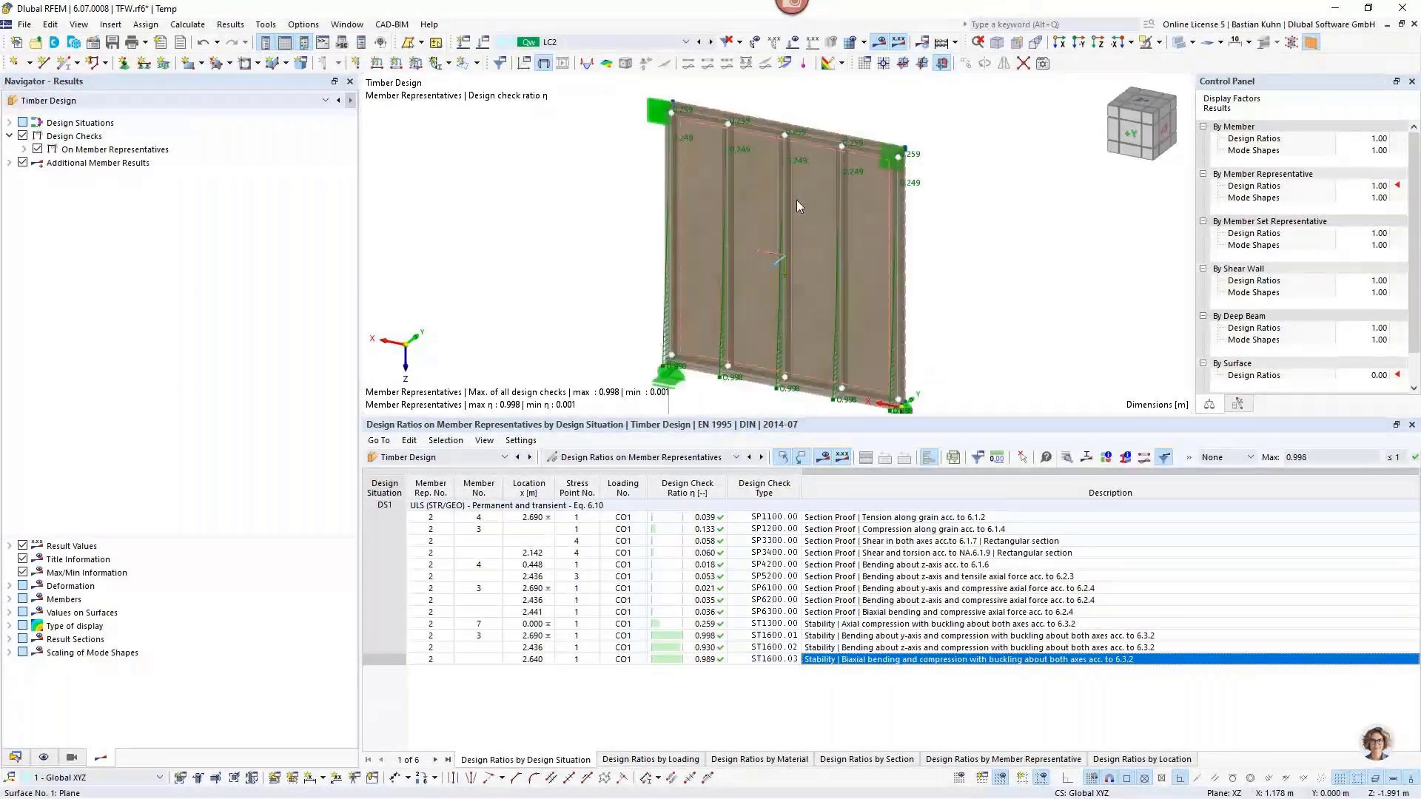
scroll(789, 216, down, 2)
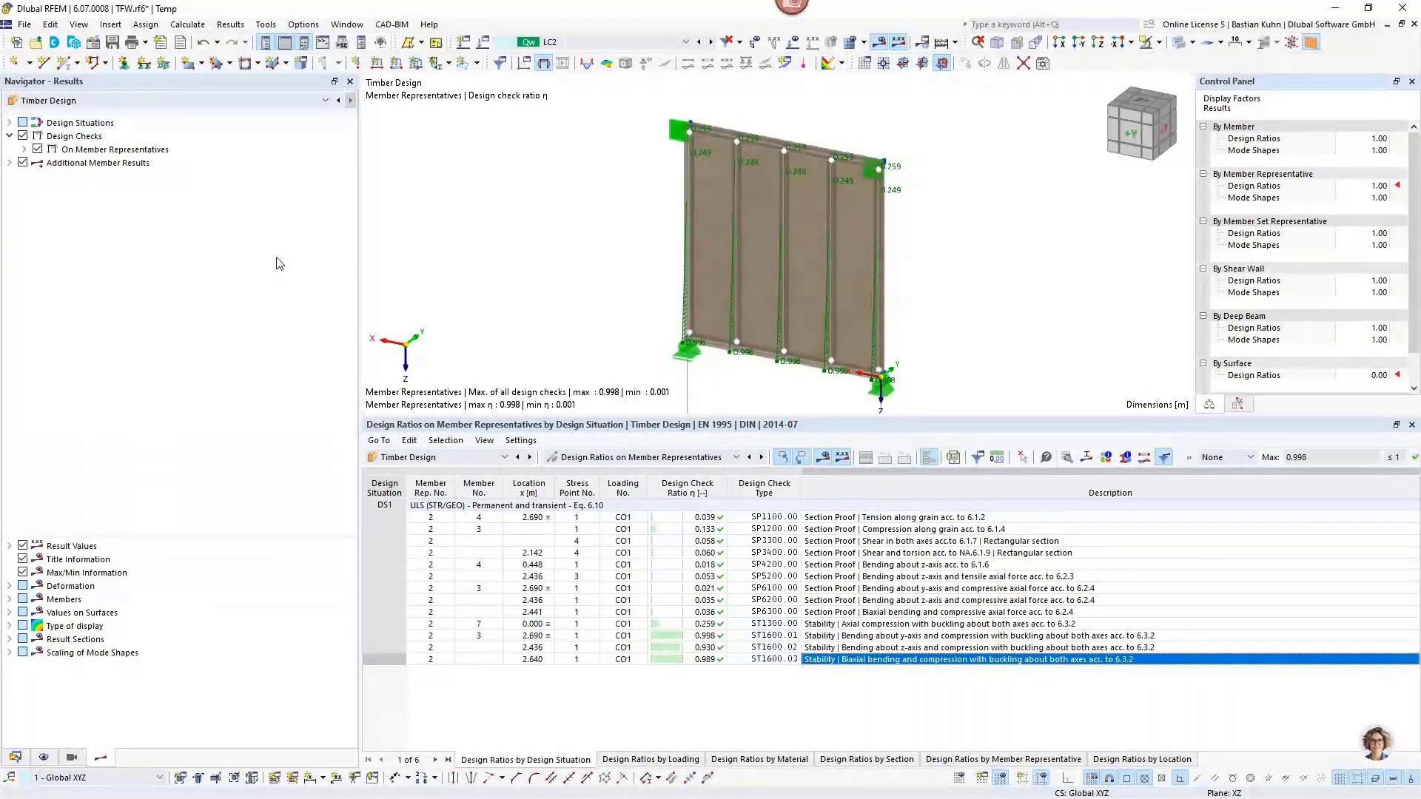
click(293, 102)
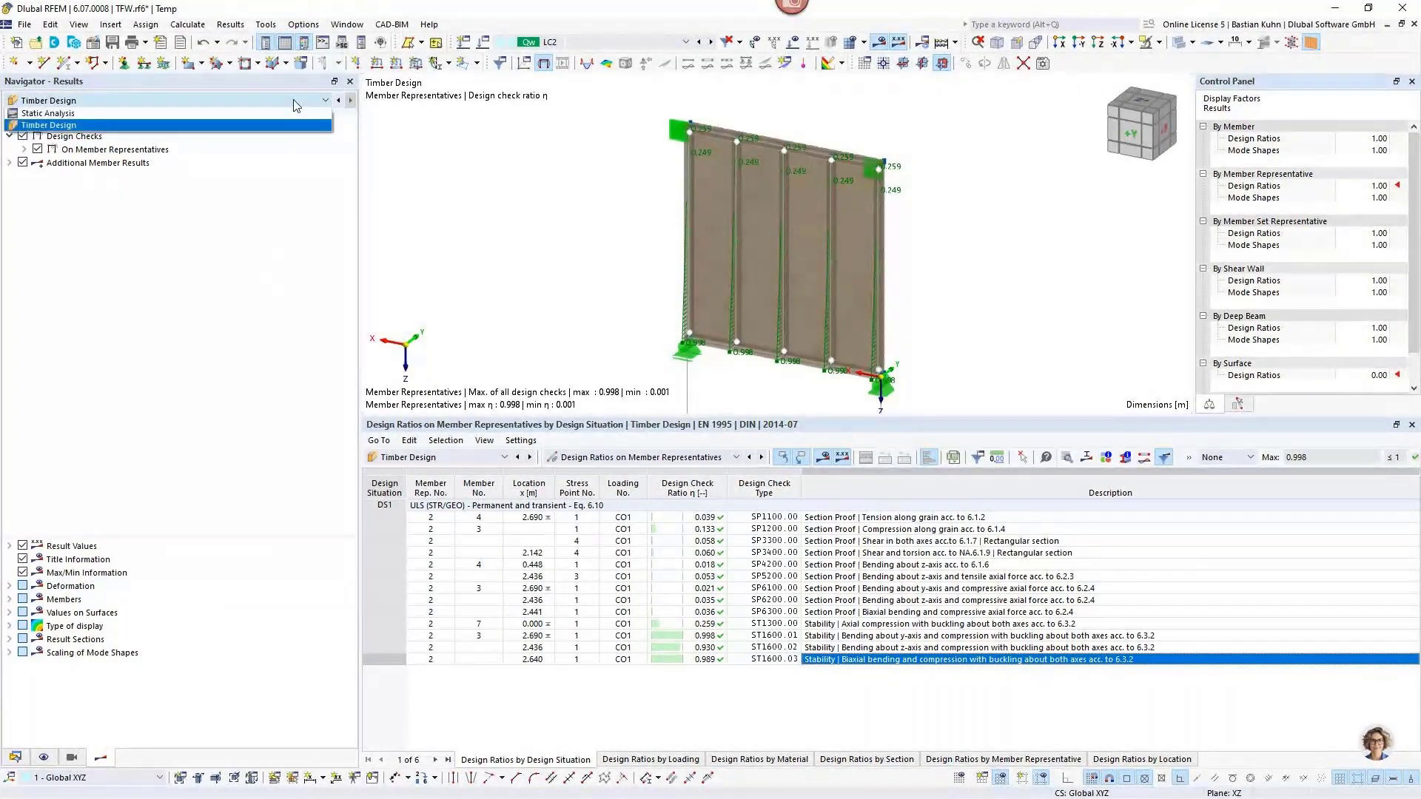
click(286, 120)
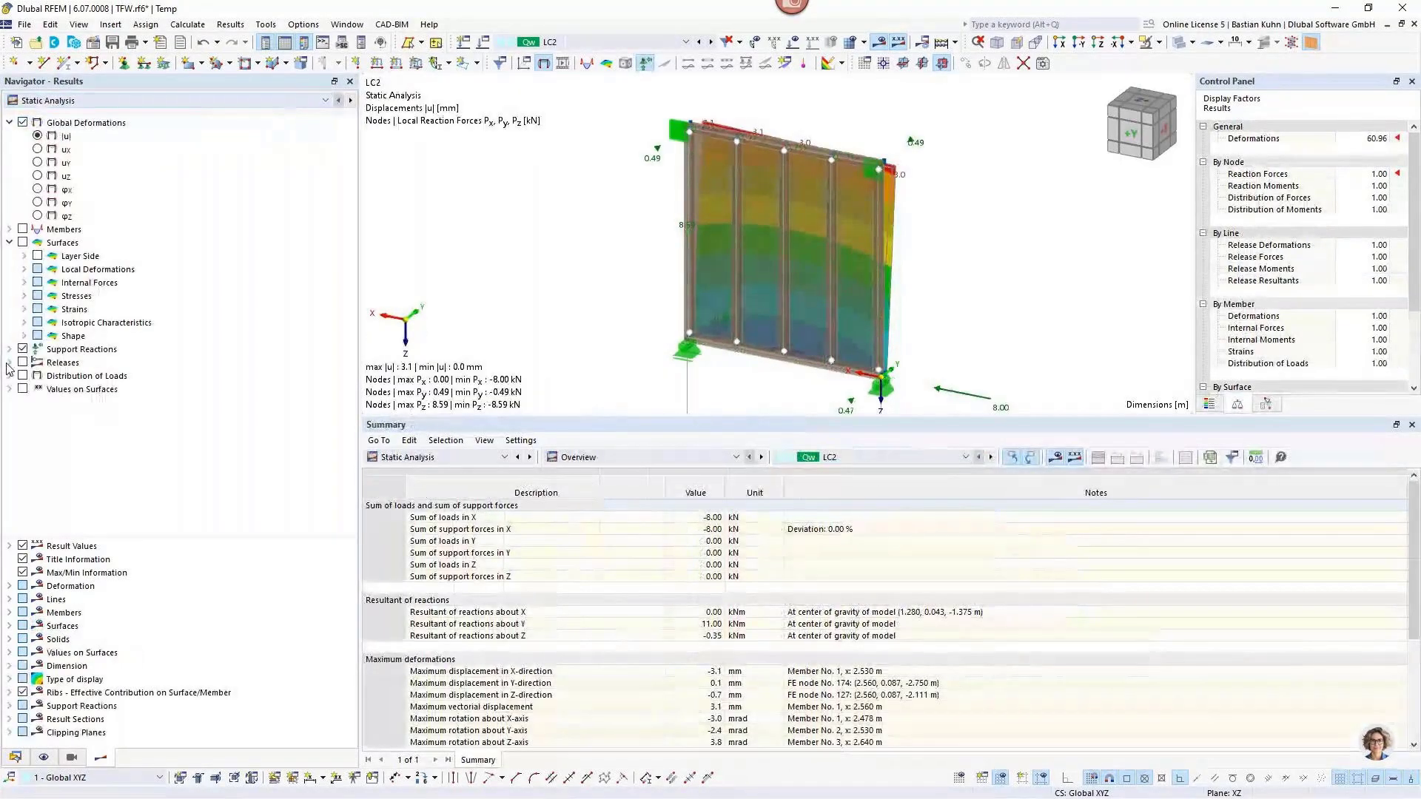
click(8, 364)
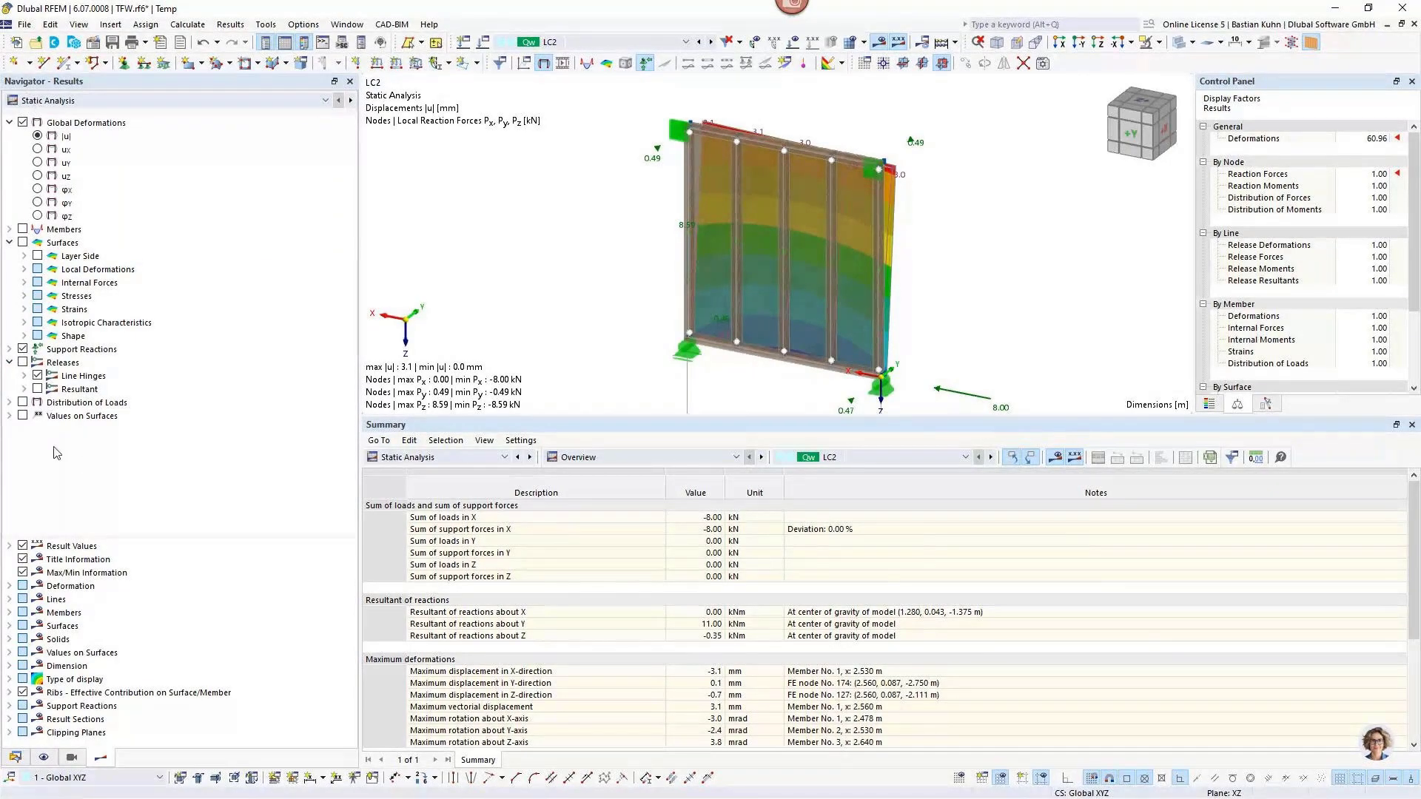
click(23, 362)
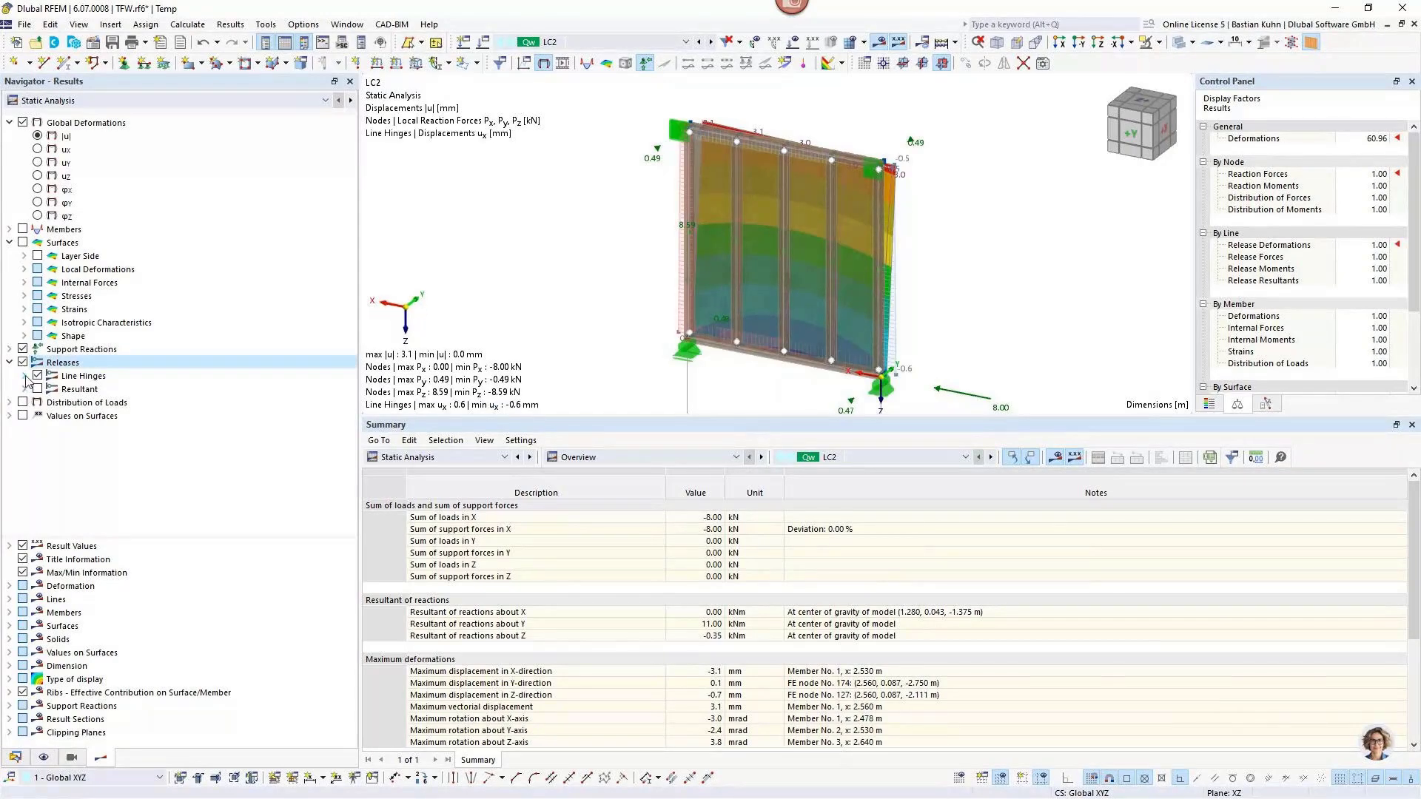
click(25, 376)
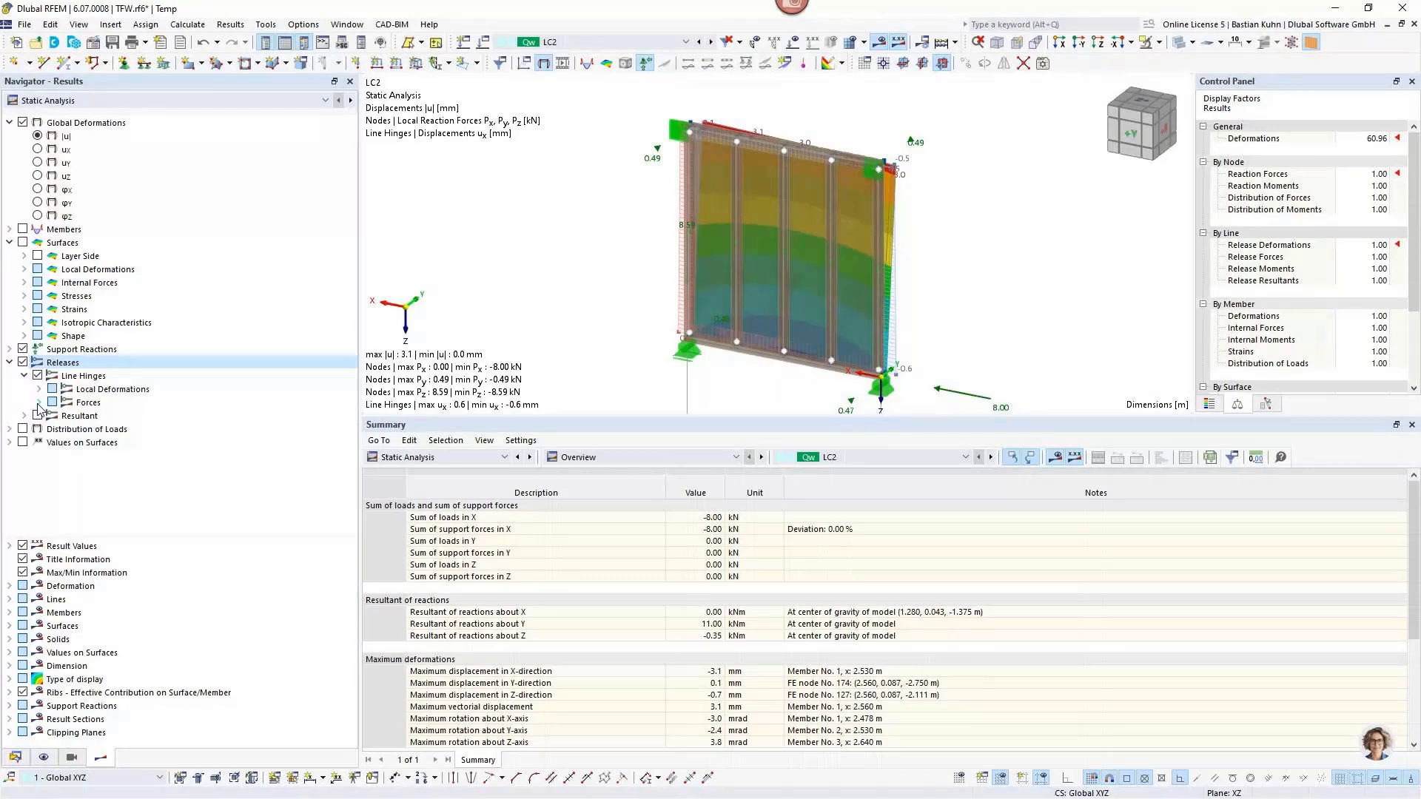
click(38, 403)
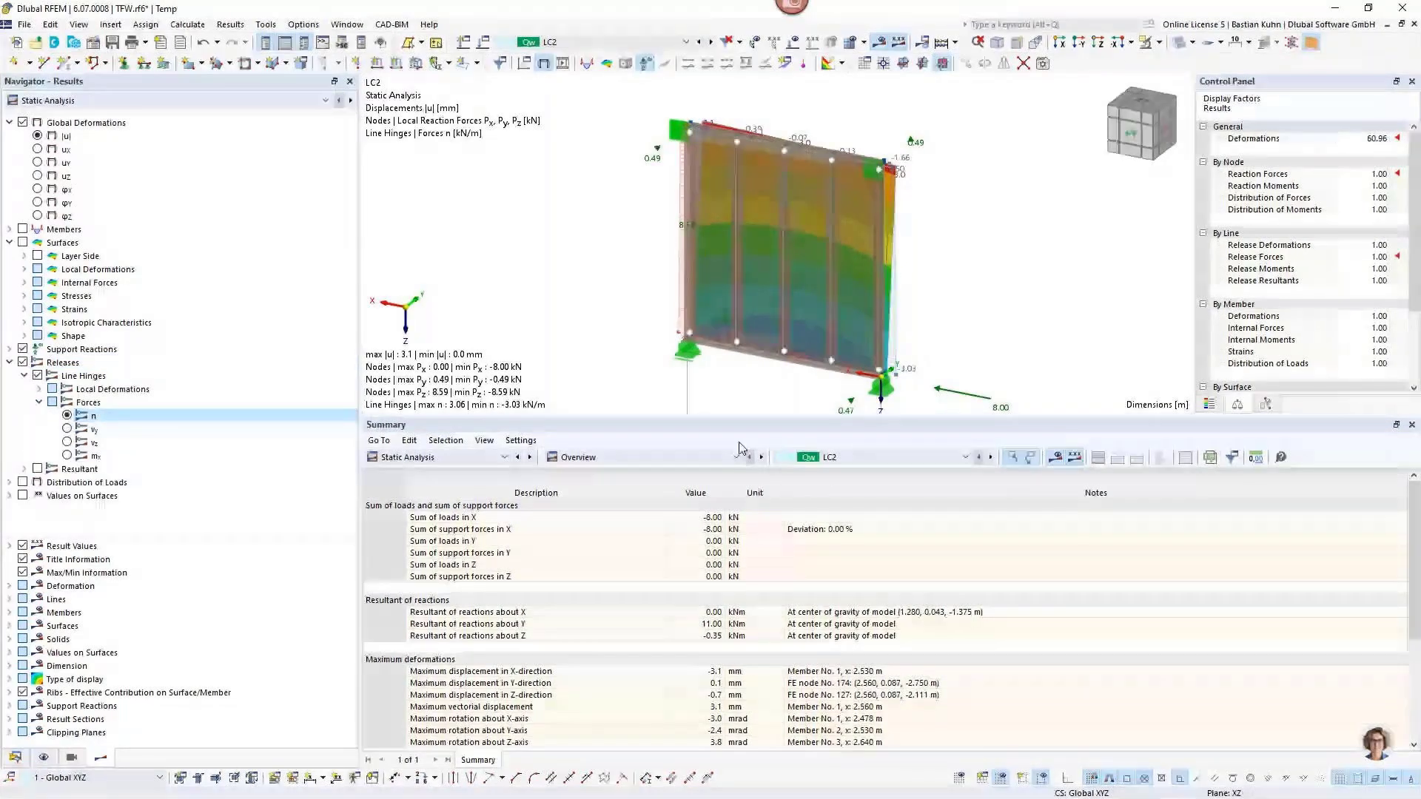
Hide the global deformations and show the wall panel without solid surface fill.
click(23, 122)
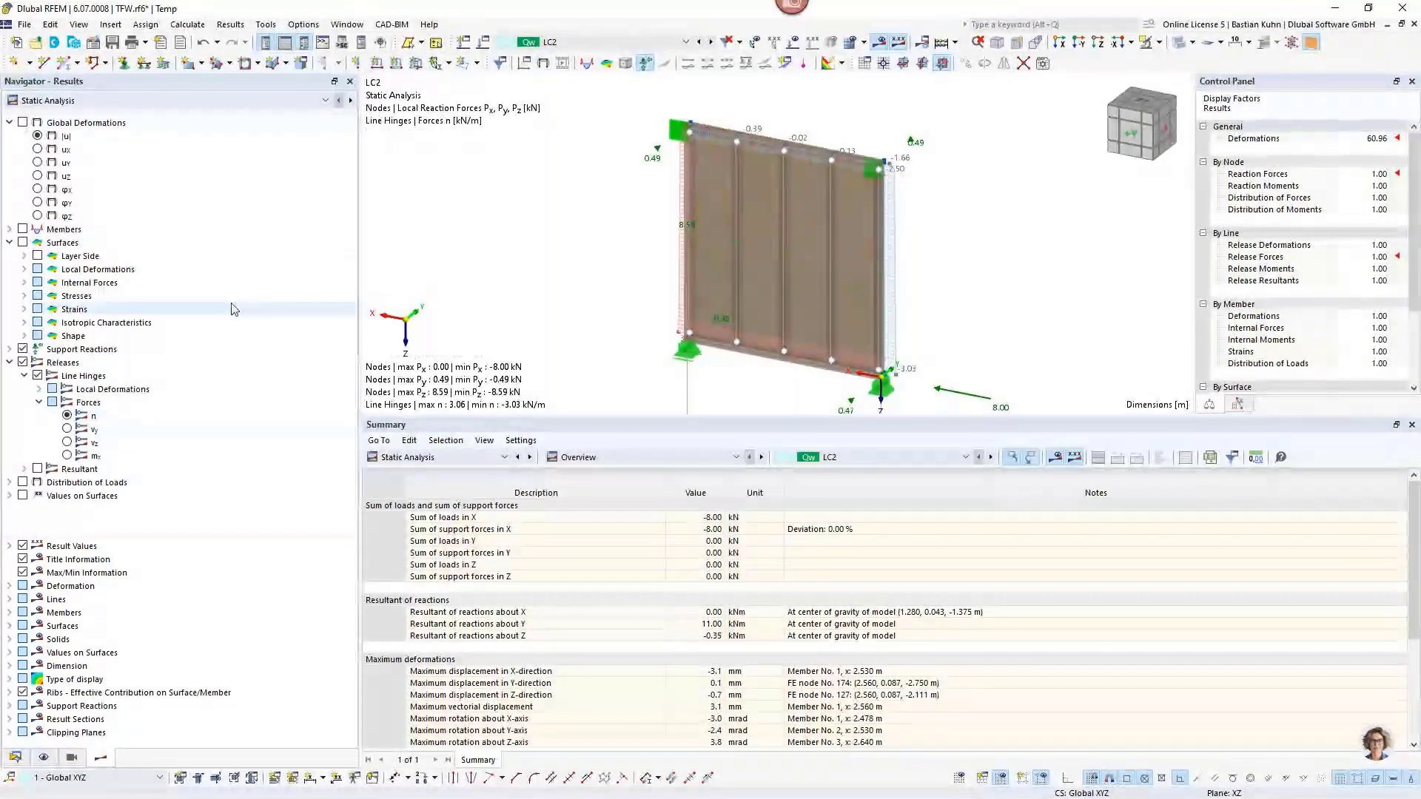
click(1151, 46)
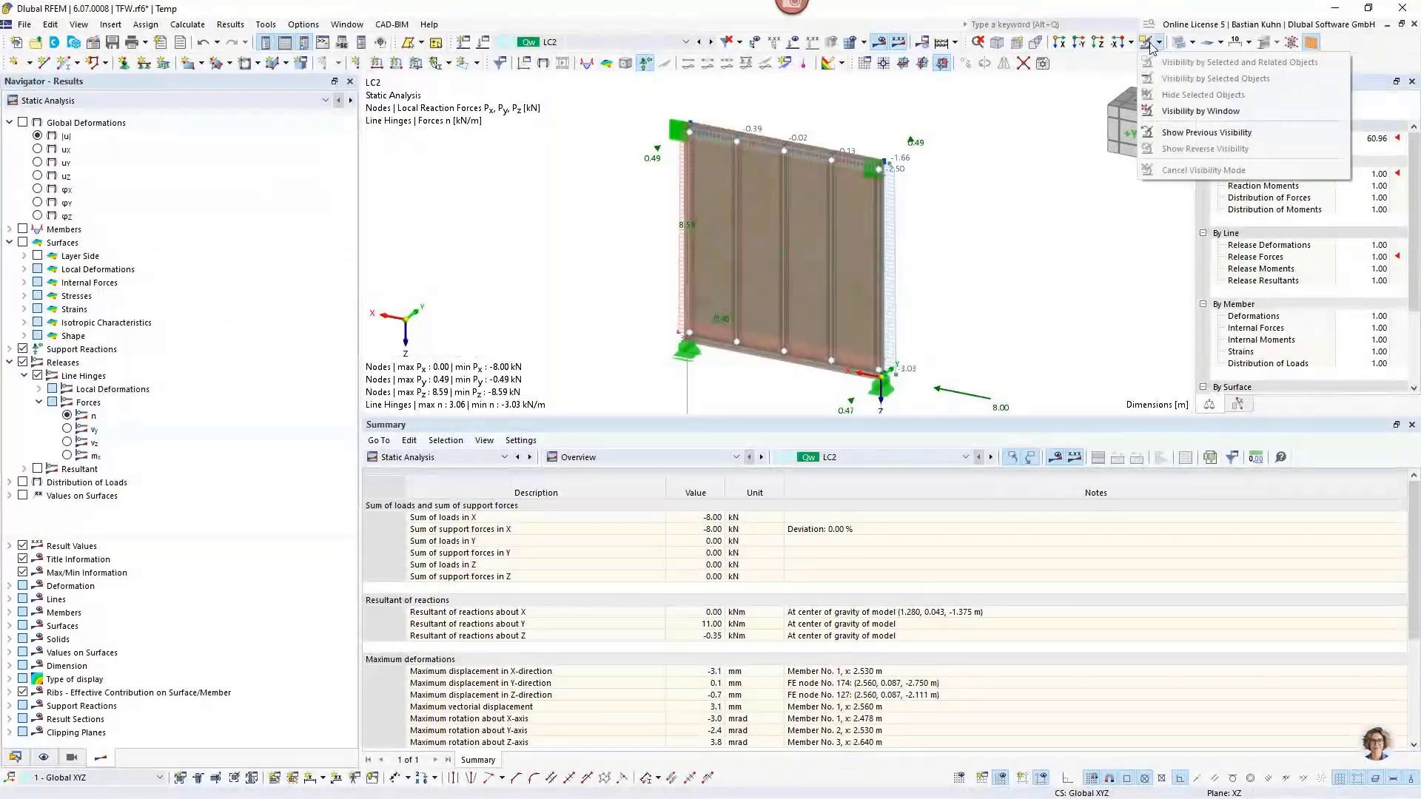
click(1179, 43)
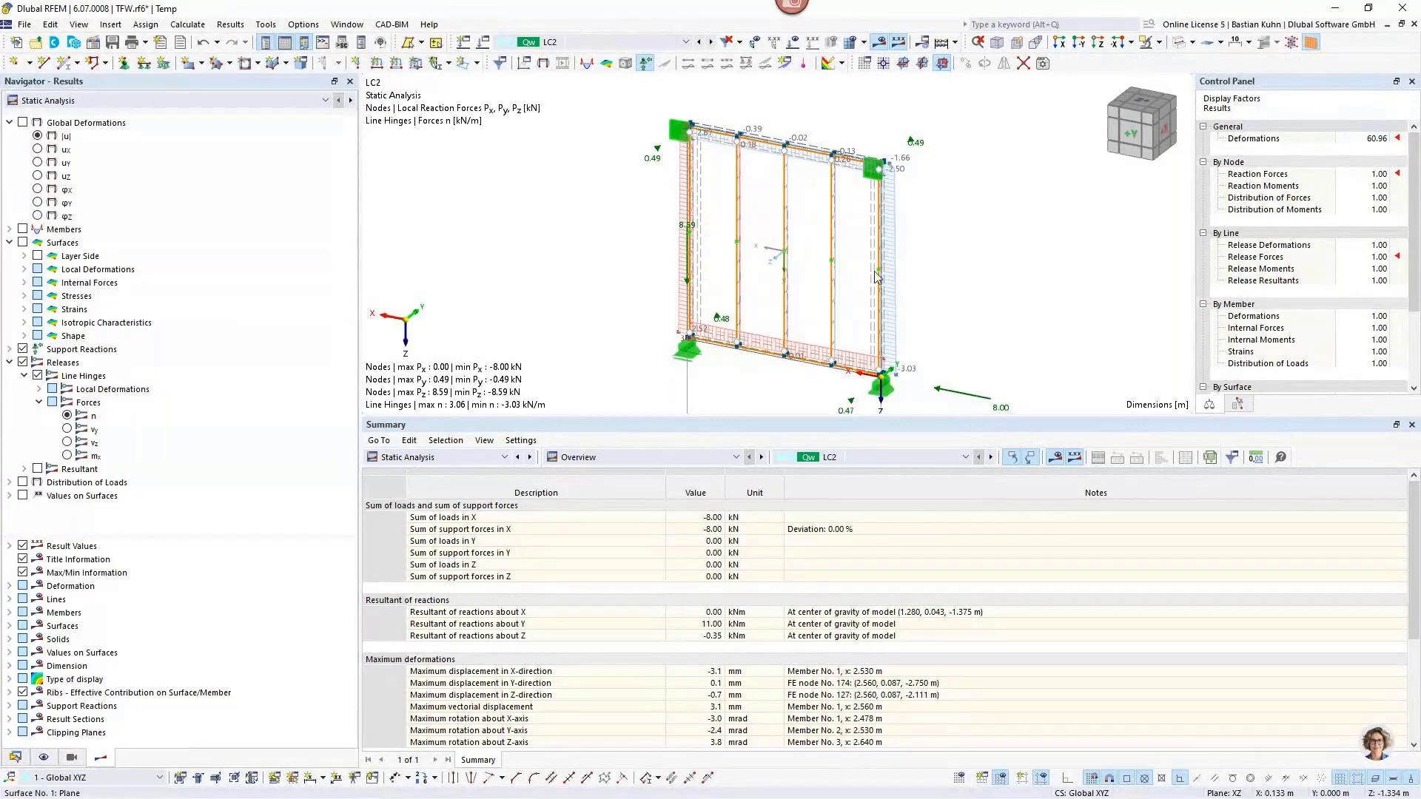
Examine the distribution of the line hinge forces n along the wall panel's vertical, upper and lower edges.
scroll(876, 276, up, 5)
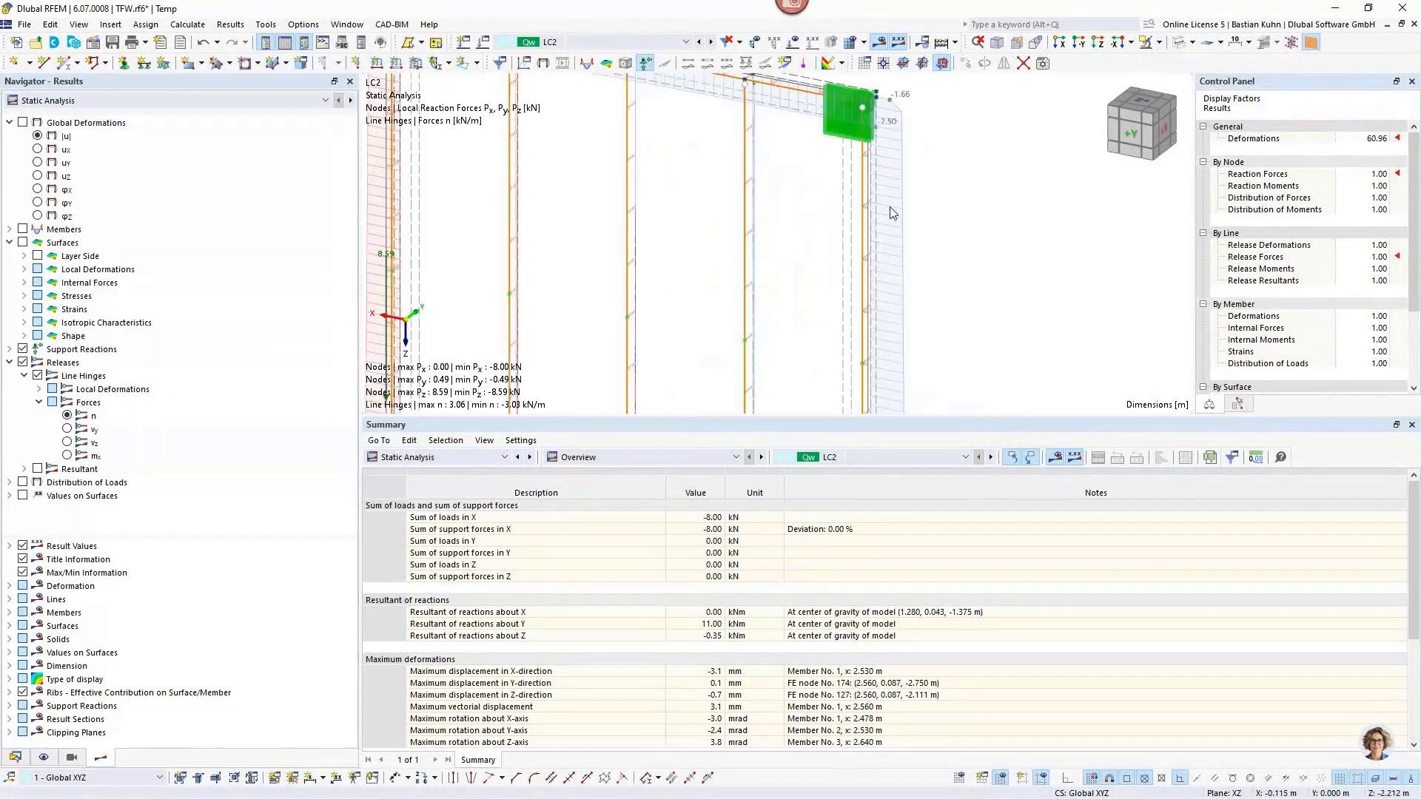
scroll(870, 263, down, 4)
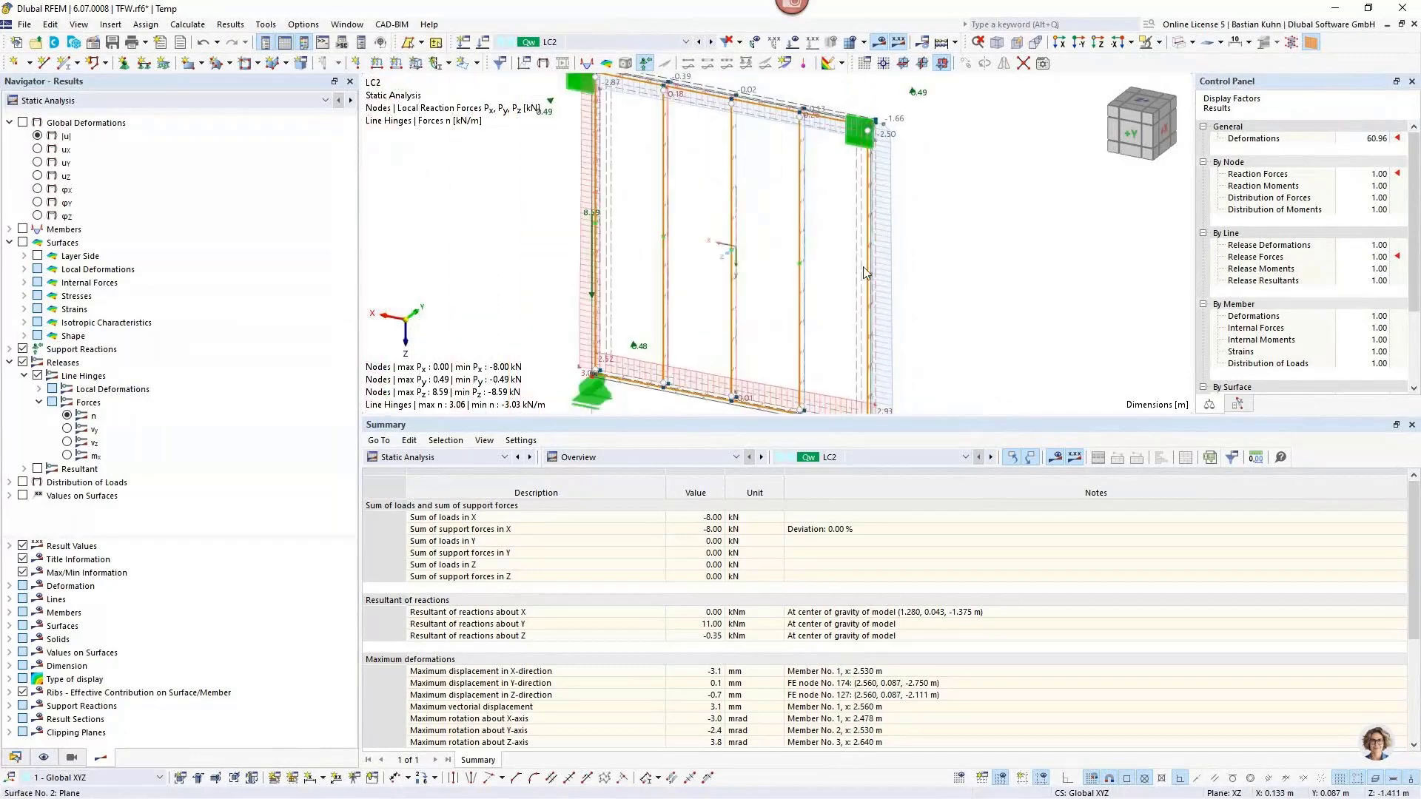
middle_drag(774, 268, 783, 232)
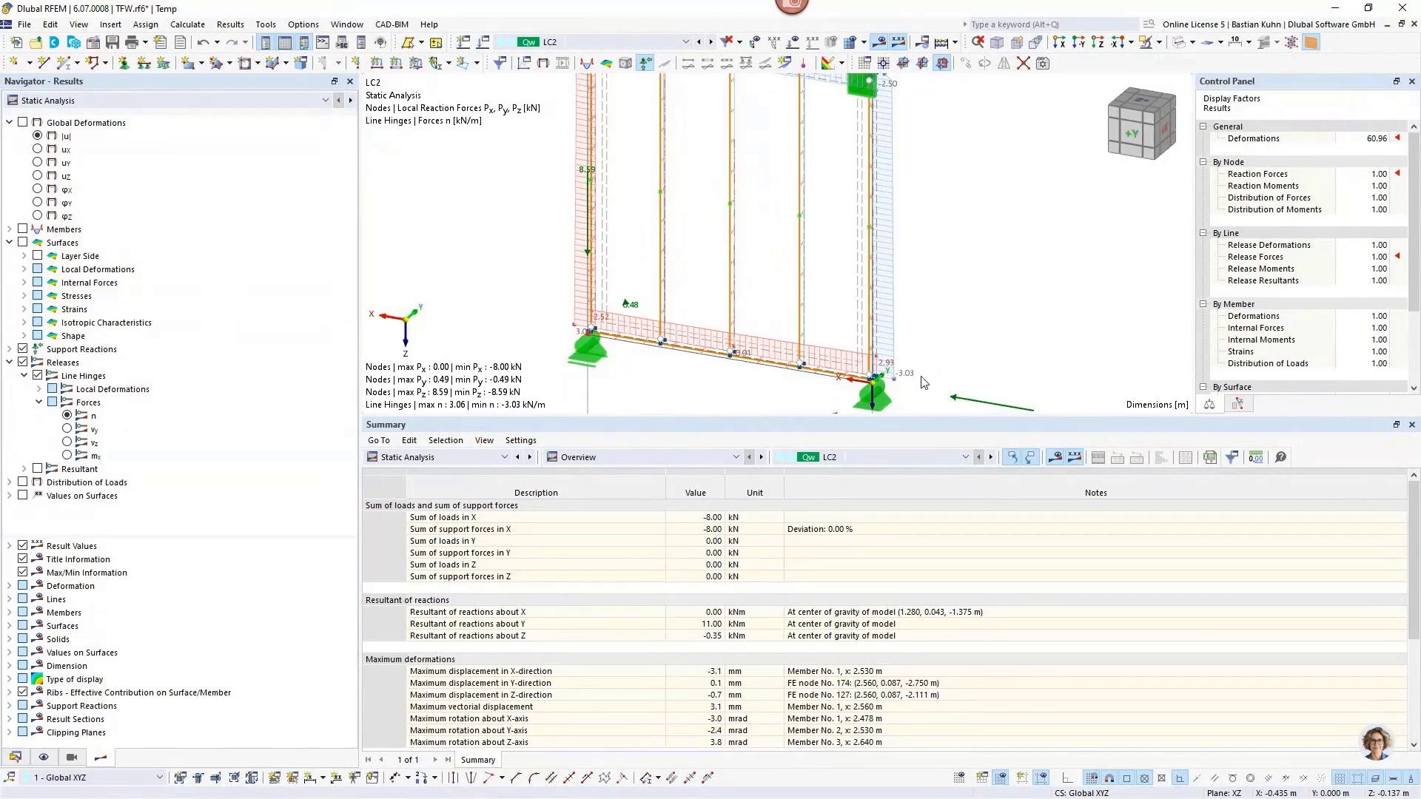
scroll(922, 381, down, 1)
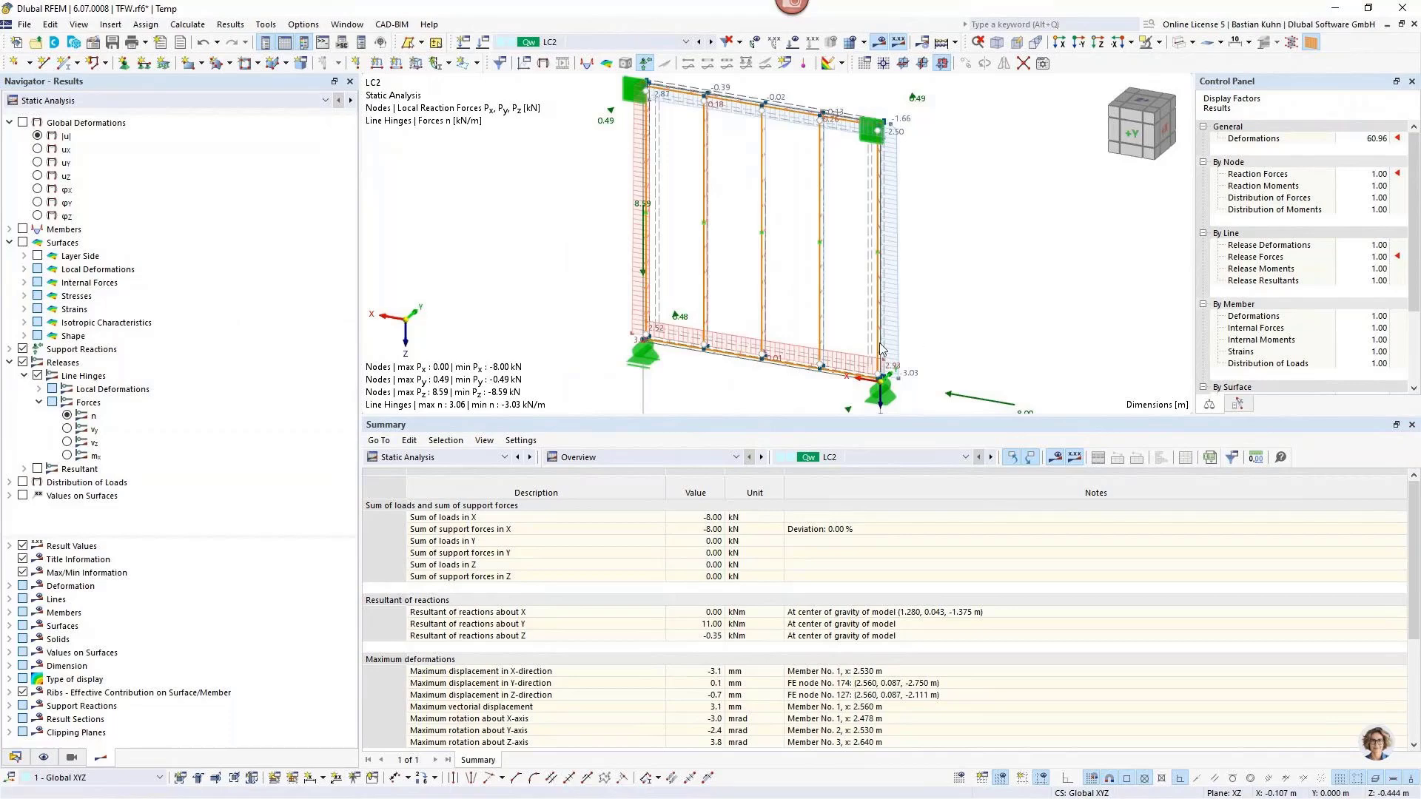
scroll(957, 370, down, 1)
scroll(957, 370, down, 1)
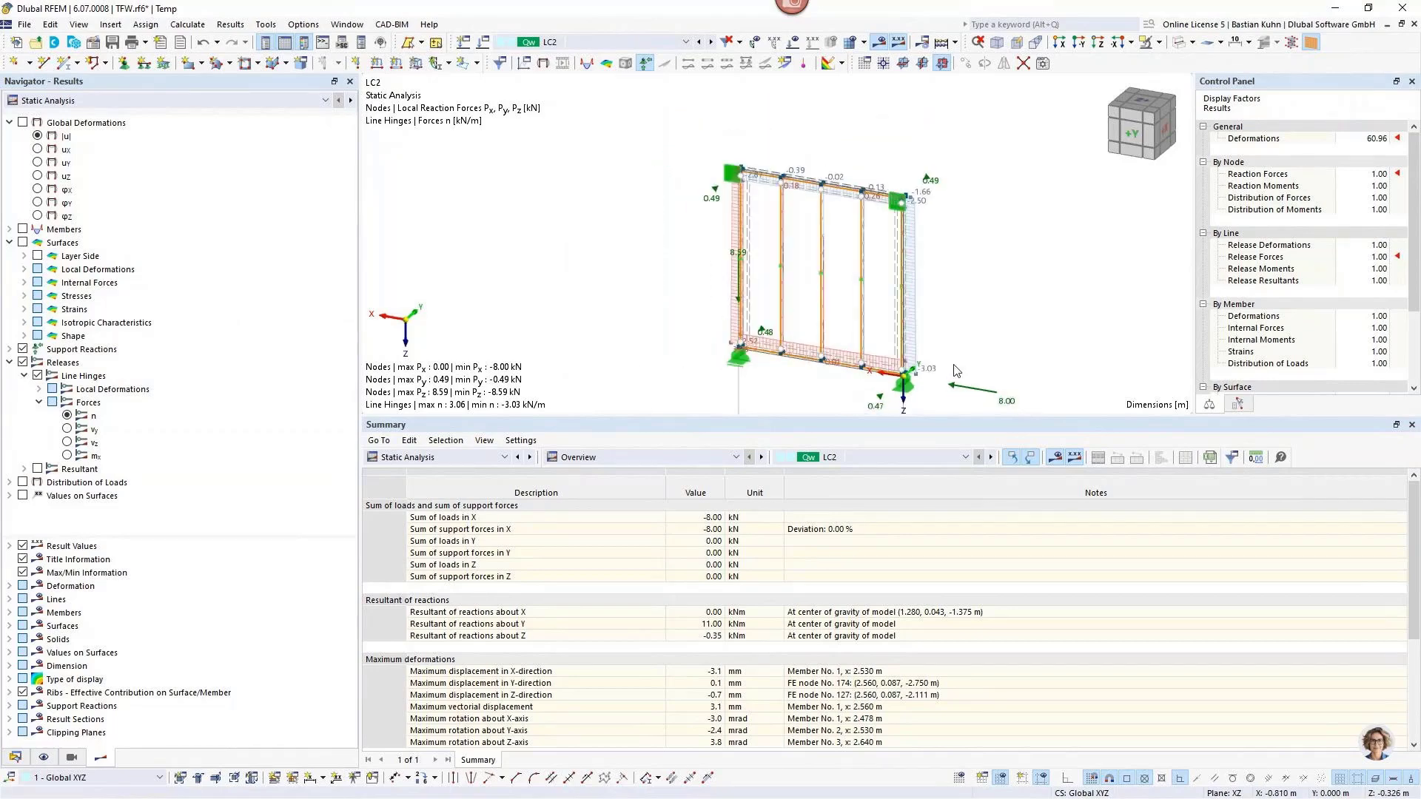
middle_drag(960, 370, 960, 307)
scroll(962, 311, up, 1)
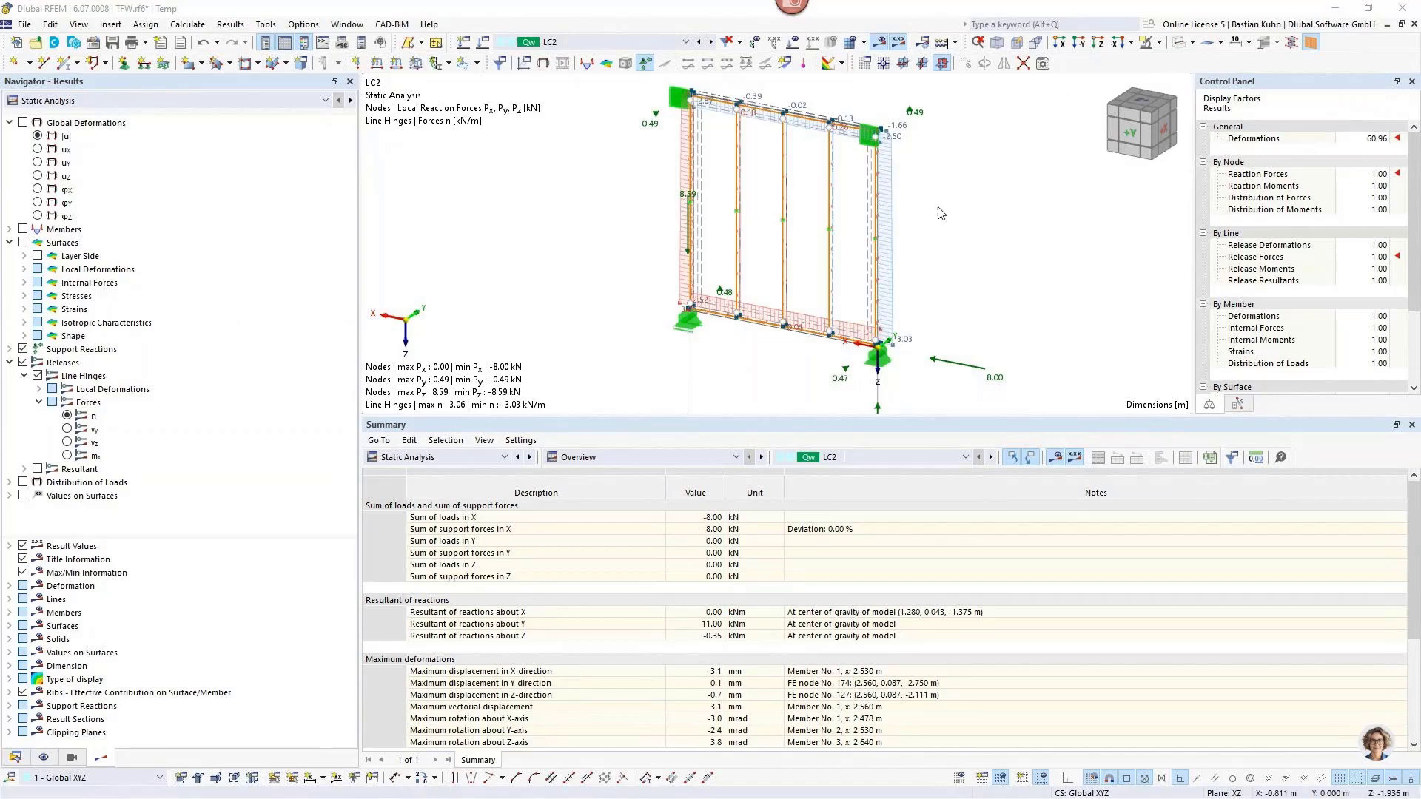
Switch to the Webinar.rf6 model and view its two-storey building with the attached frame from another side.
click(347, 31)
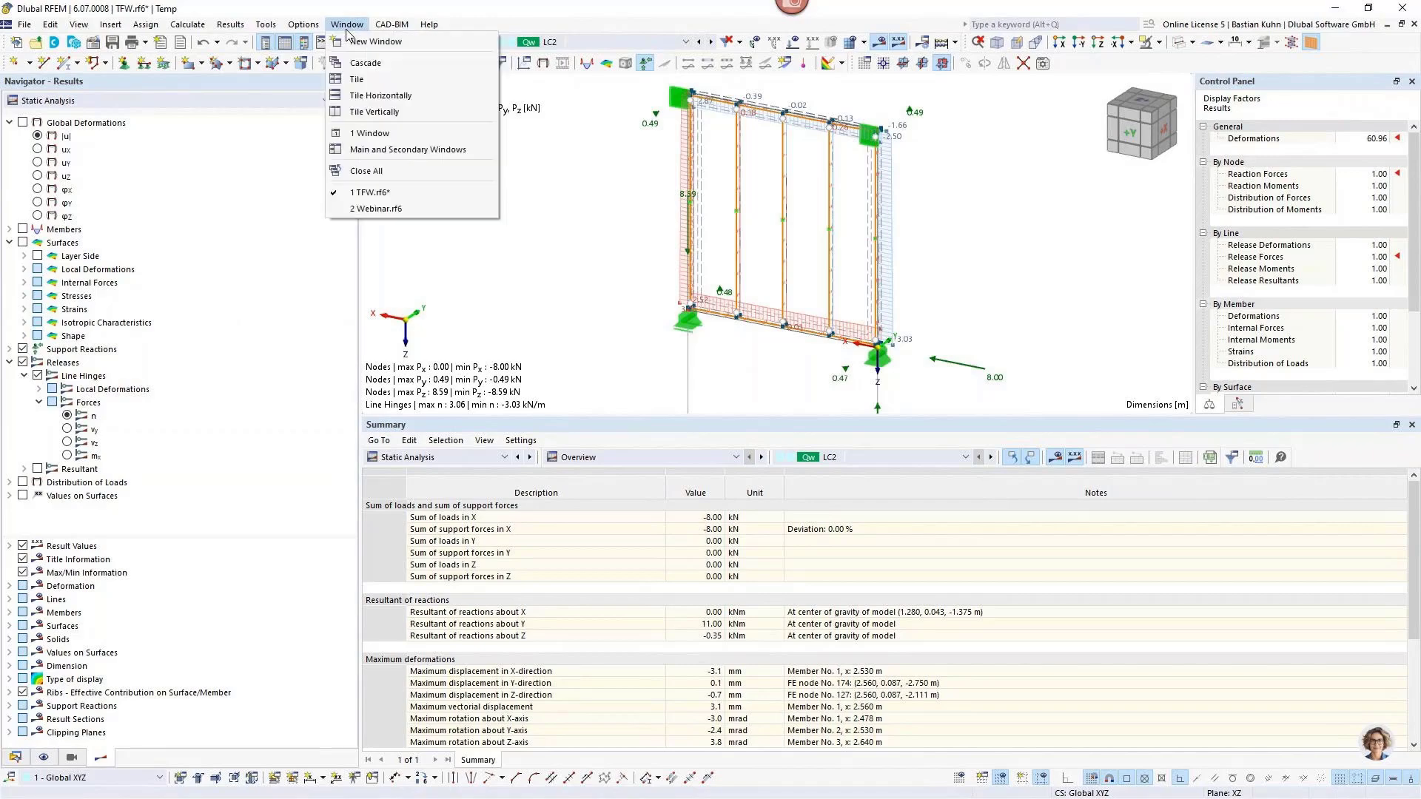
click(360, 214)
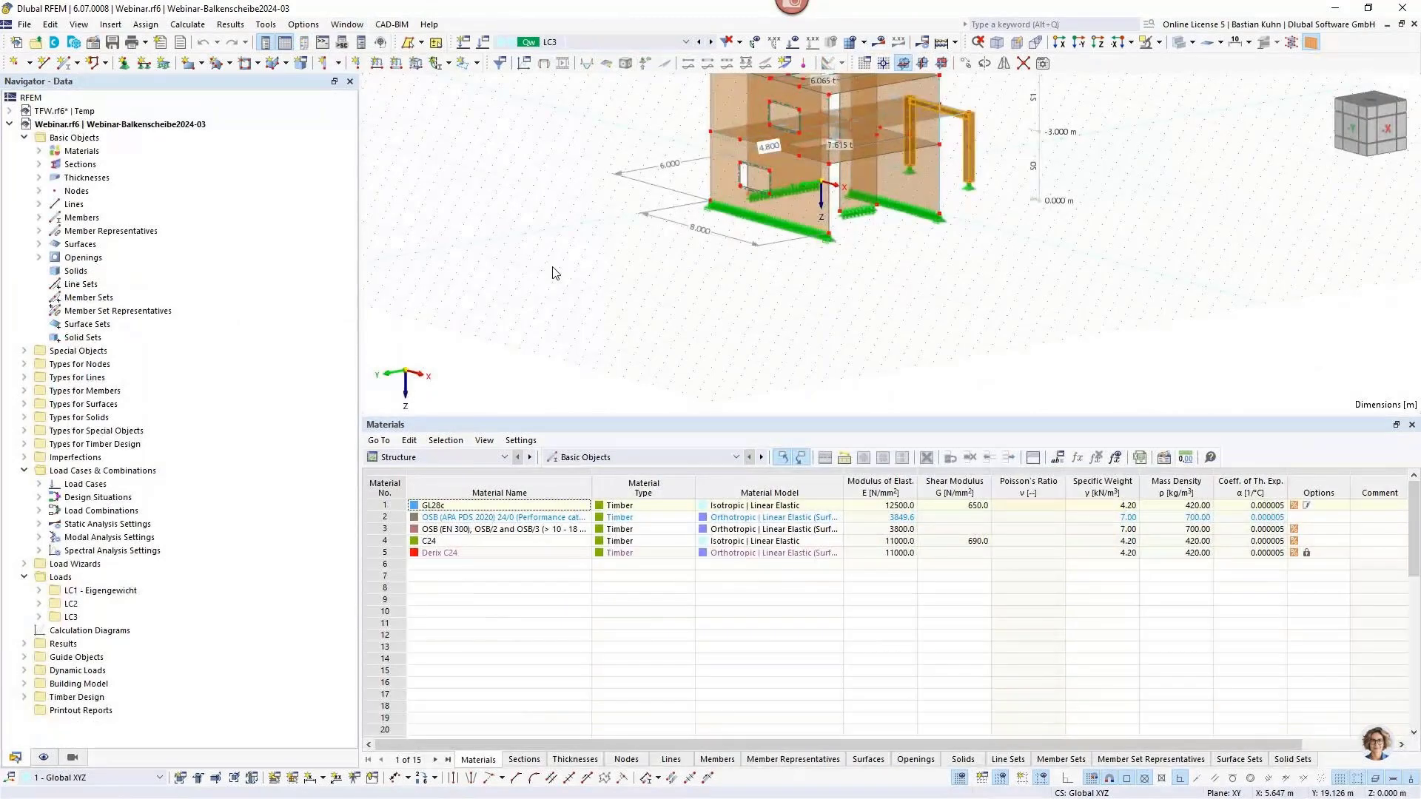
scroll(900, 276, down, 4)
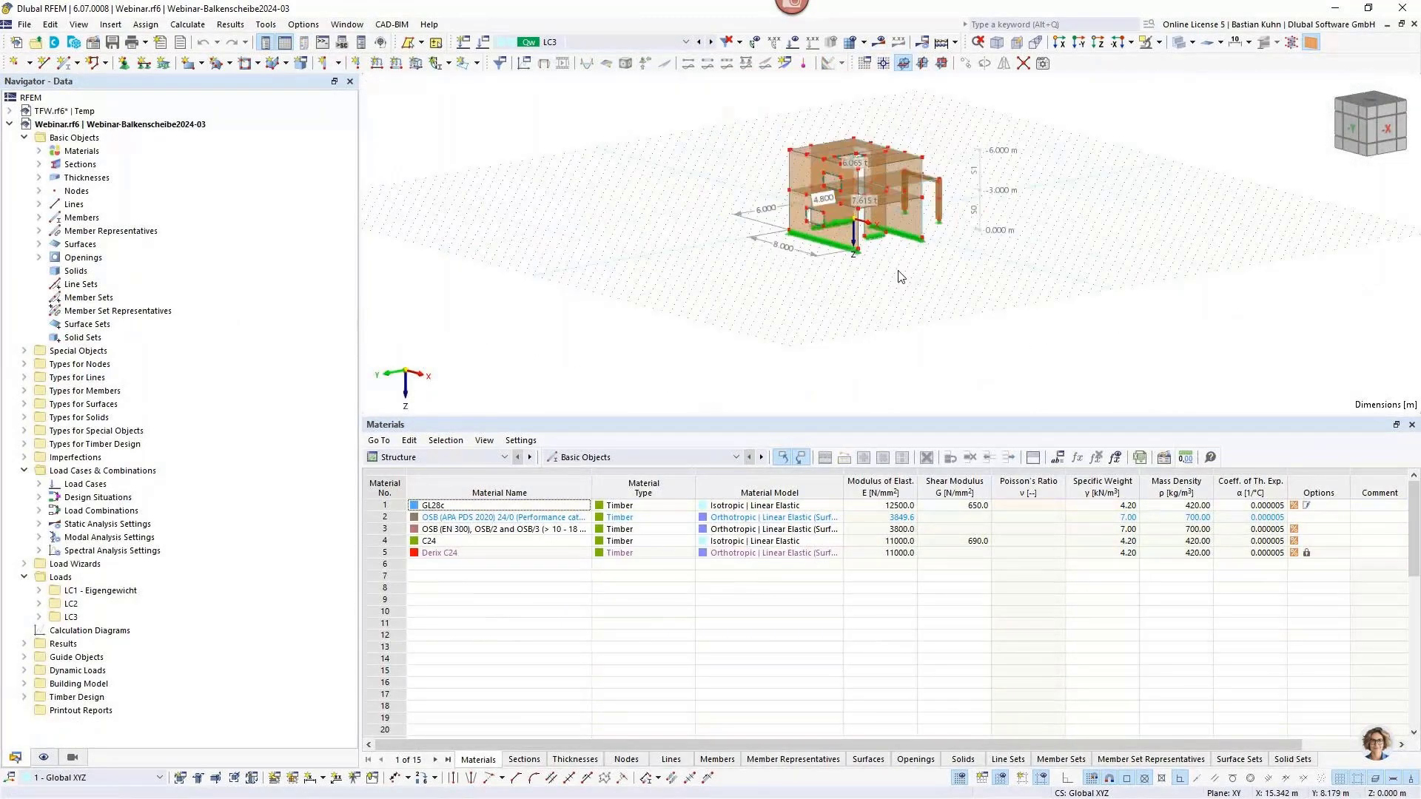
middle_drag(901, 276, 685, 352)
scroll(830, 270, up, 5)
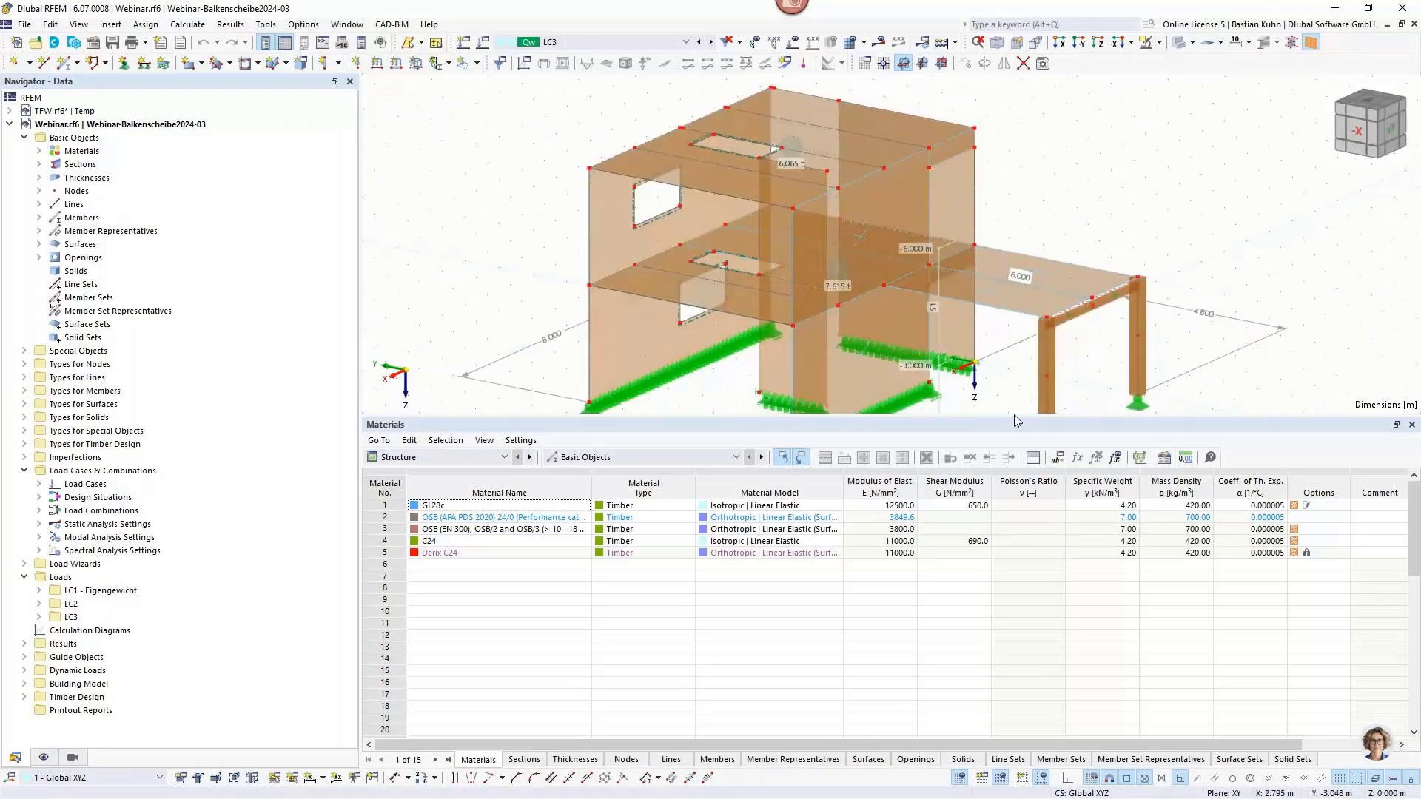
Enlarge the model view and examine the building from several sides, down to the line hinge along the canopy slab's edge.
drag(1015, 417, 1036, 585)
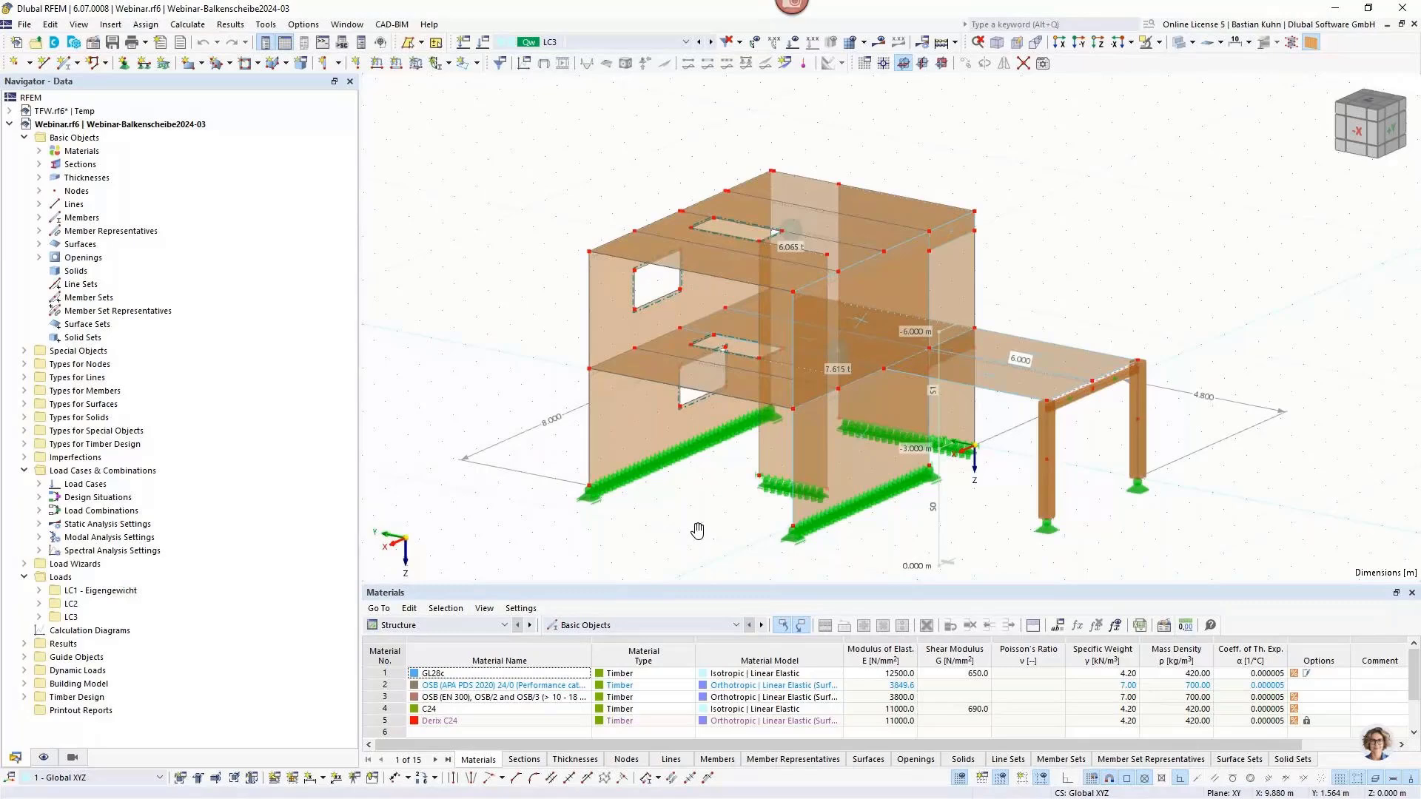
ctrl+middle_drag(697, 531, 796, 518)
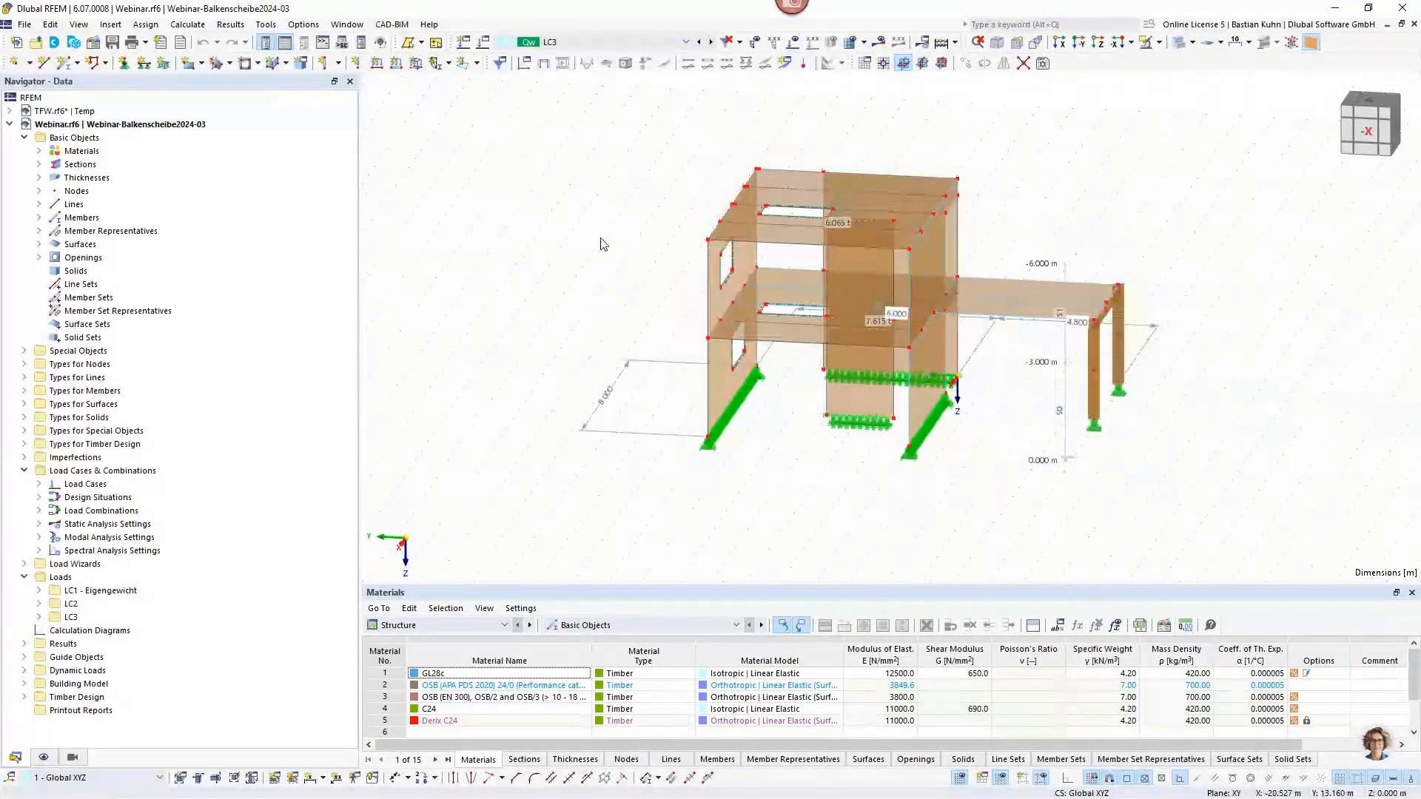
scroll(563, 296, down, 2)
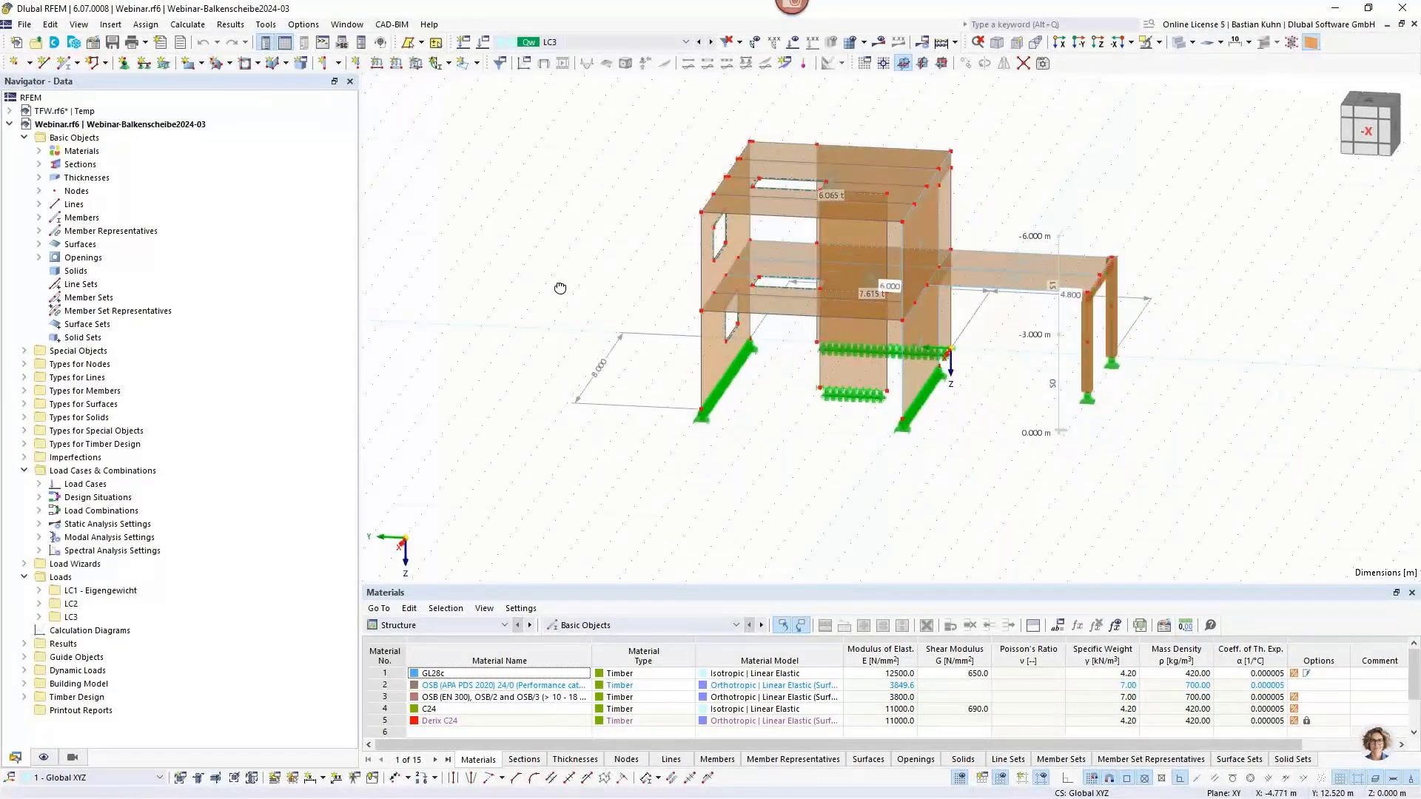
ctrl+middle_drag(560, 288, 807, 322)
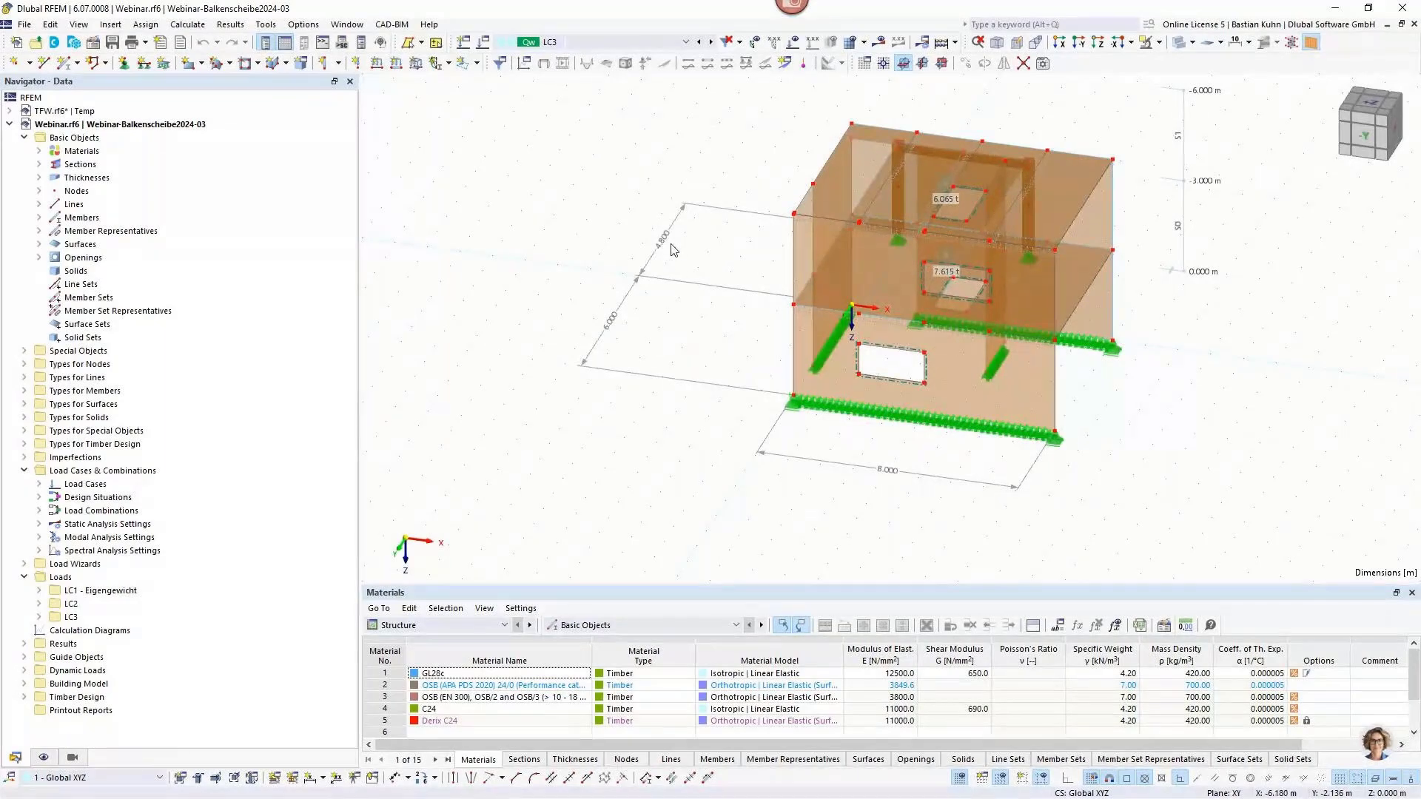
middle_drag(711, 352, 891, 353)
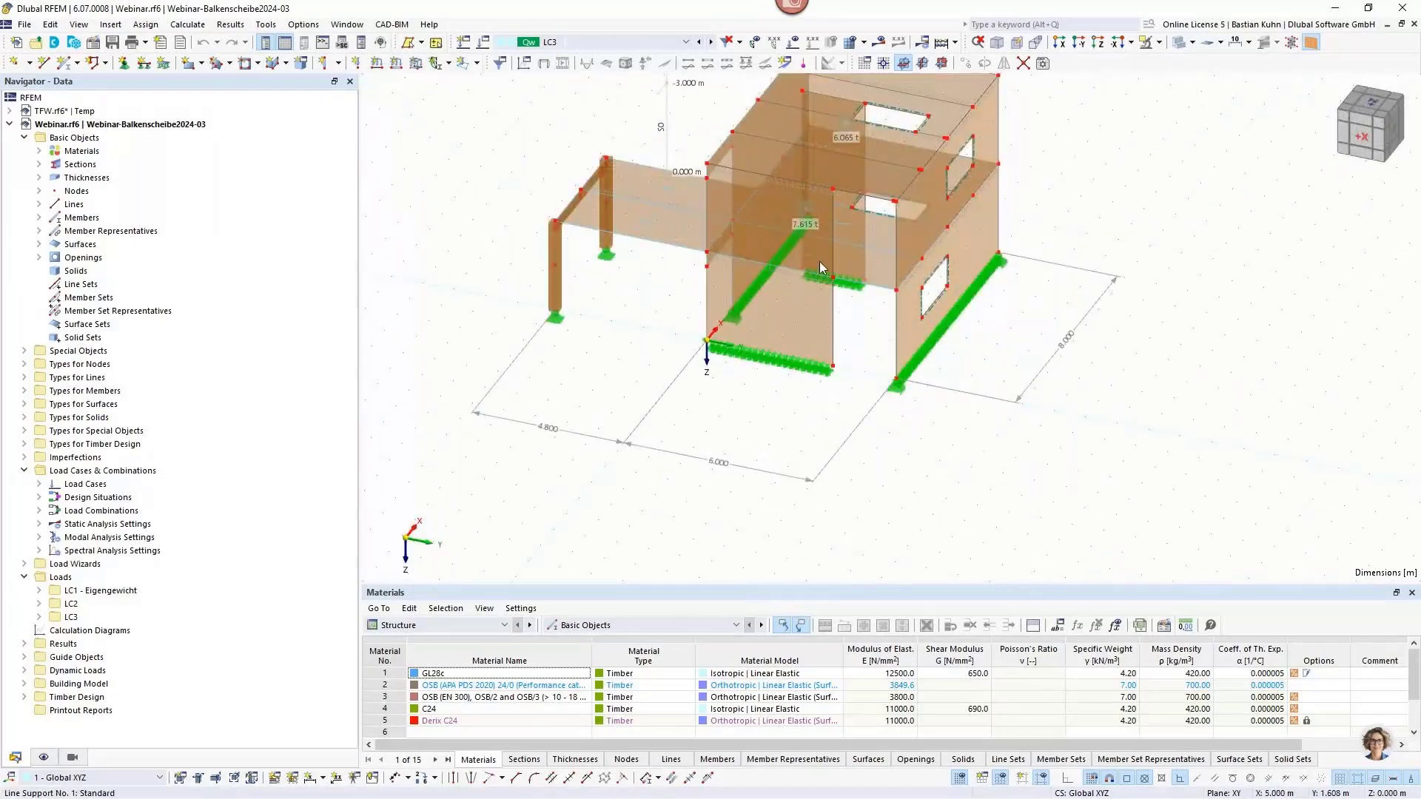
scroll(667, 203, up, 4)
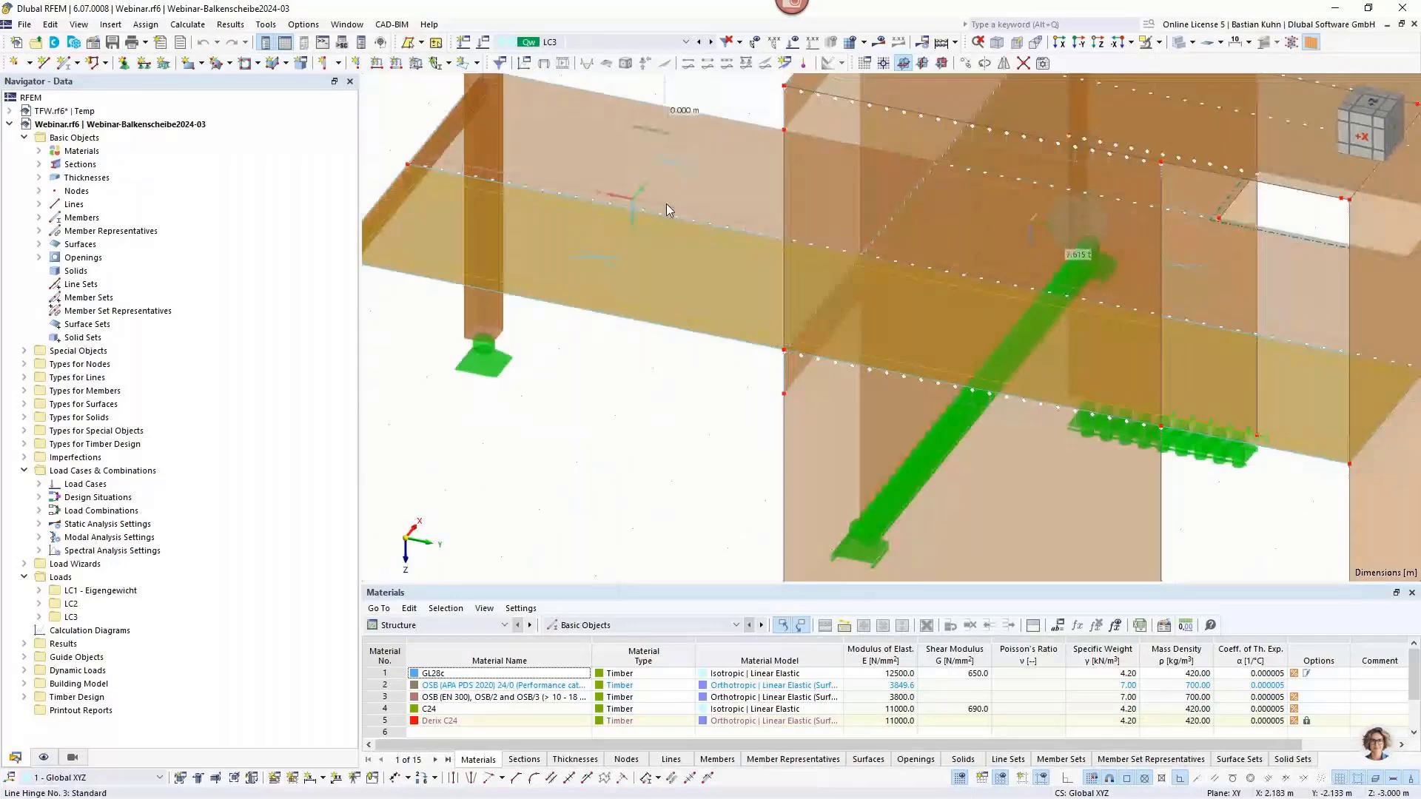
mouse_move(663, 207)
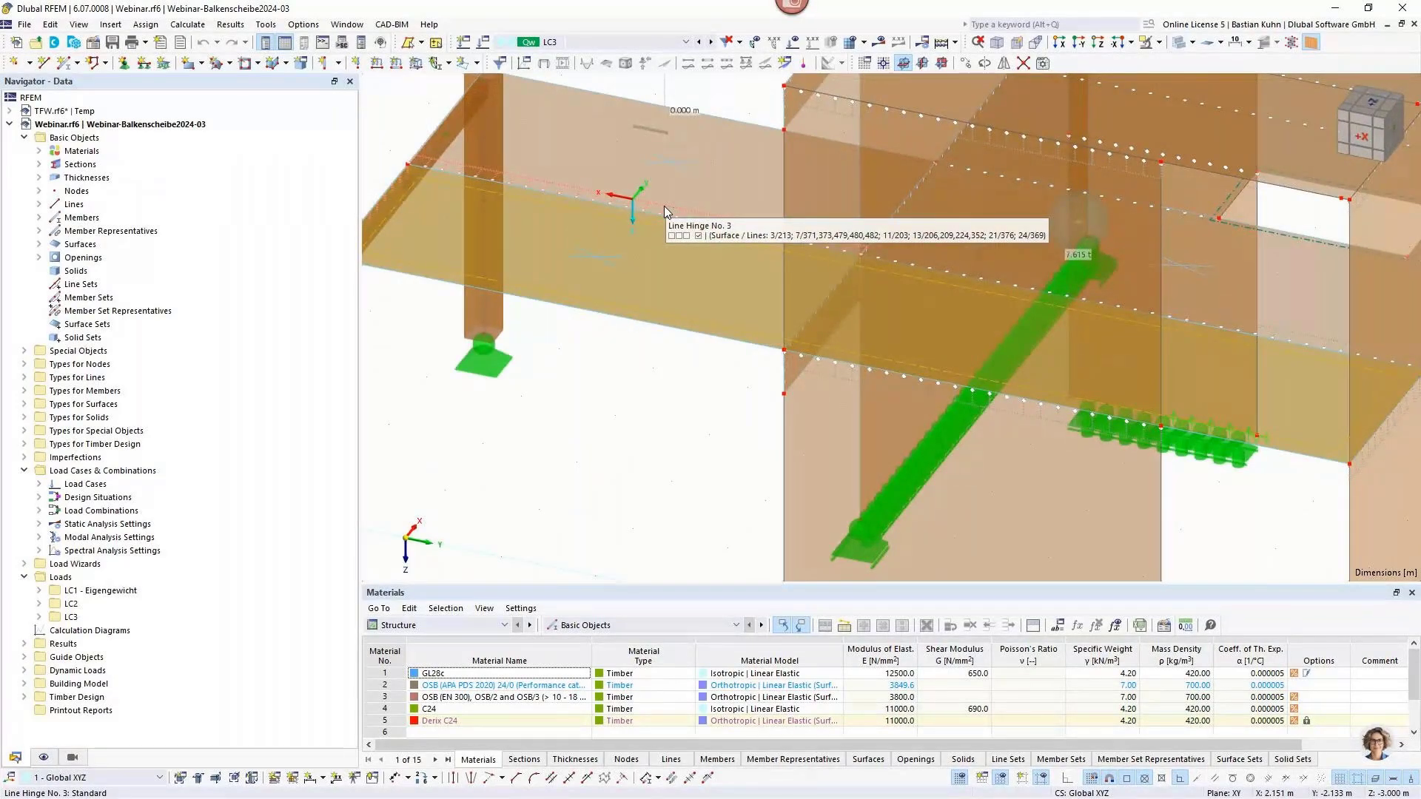
scroll(664, 206, down, 2)
Review the line hinges assigned to the beam-like wall surface at the roof corner, leaving its settings unmodified.
ctrl+middle_drag(664, 207, 1066, 206)
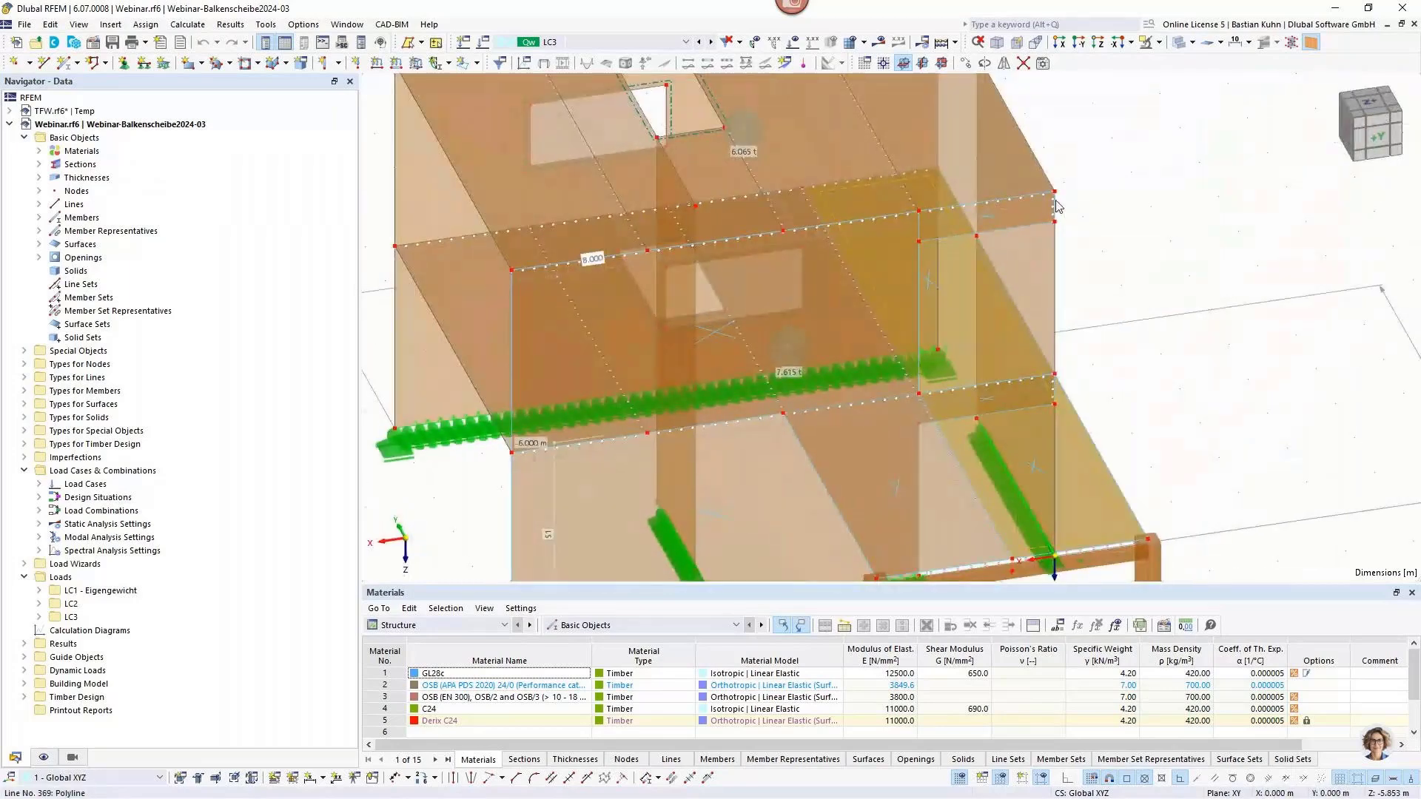
scroll(1056, 206, up, 3)
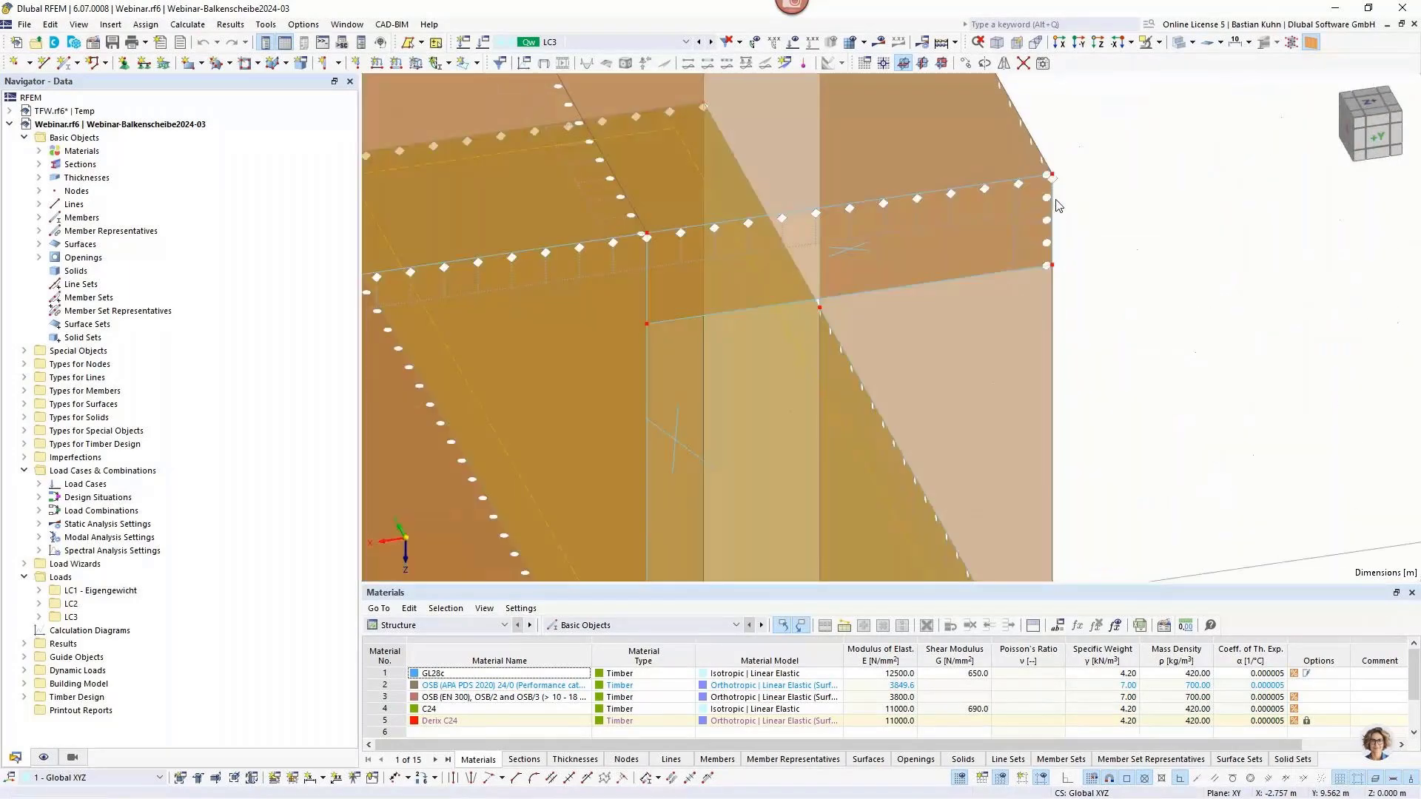
double_click(1014, 238)
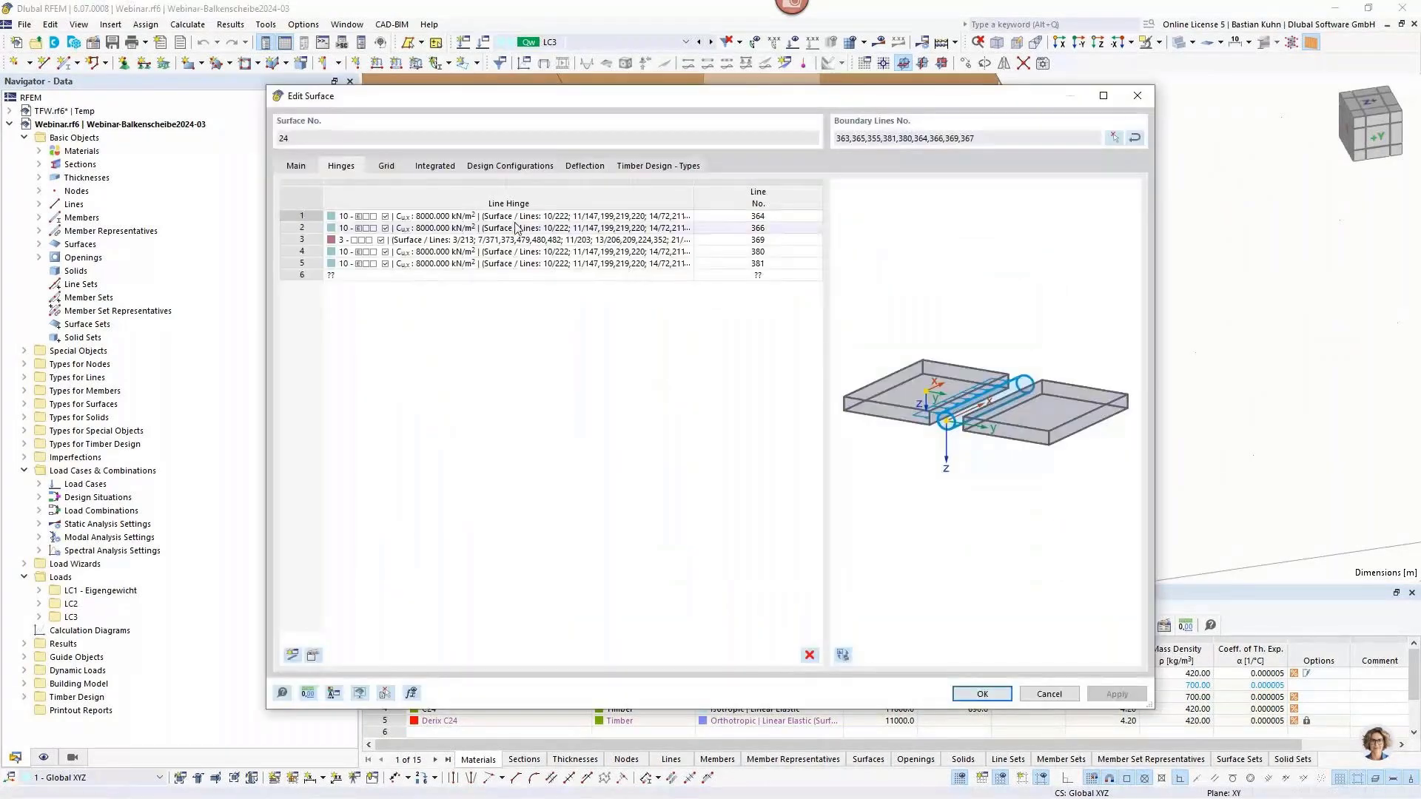
click(1138, 96)
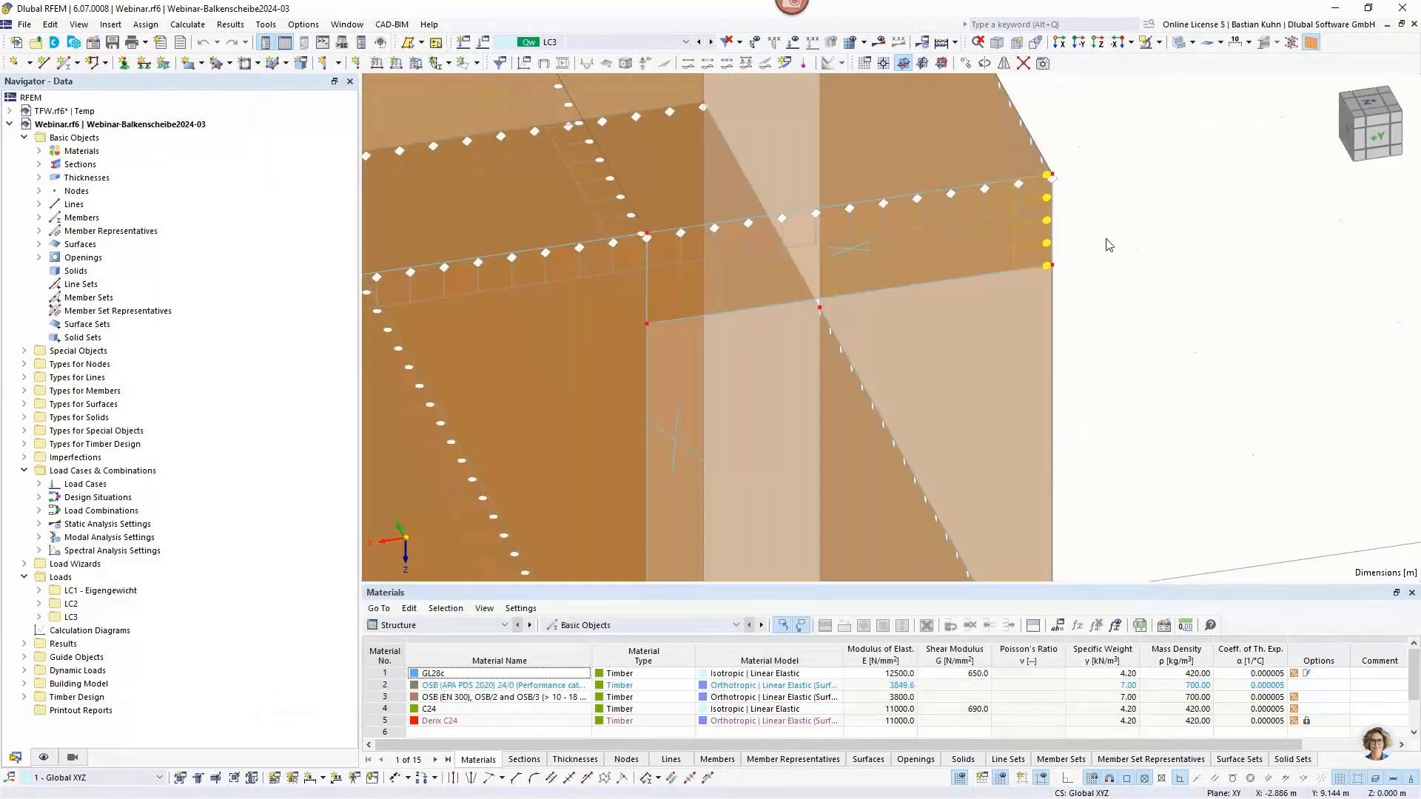
Review the hinge conditions and spring constants of line hinges 3 and 10, starting from the hinge at the roof corner.
right_click(1031, 226)
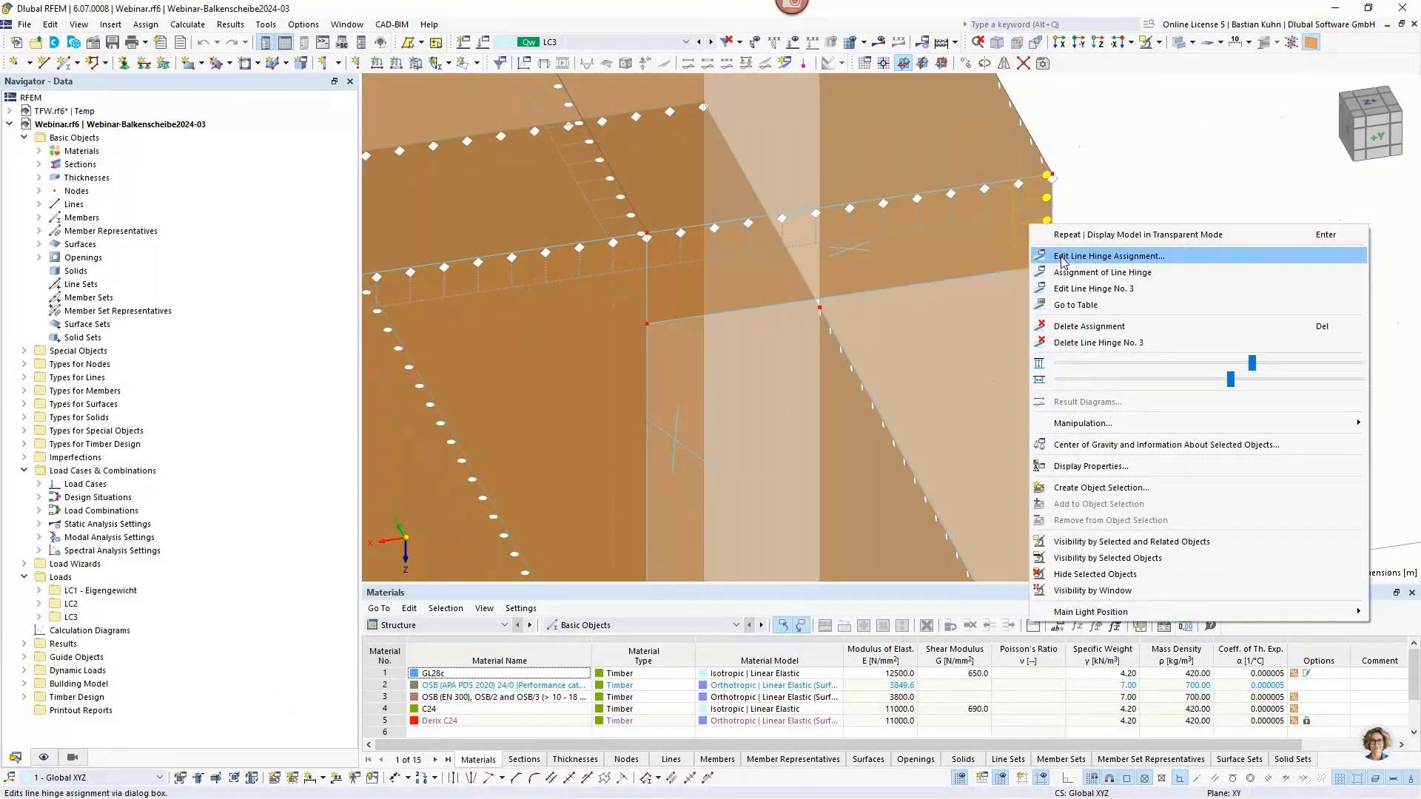
click(1029, 280)
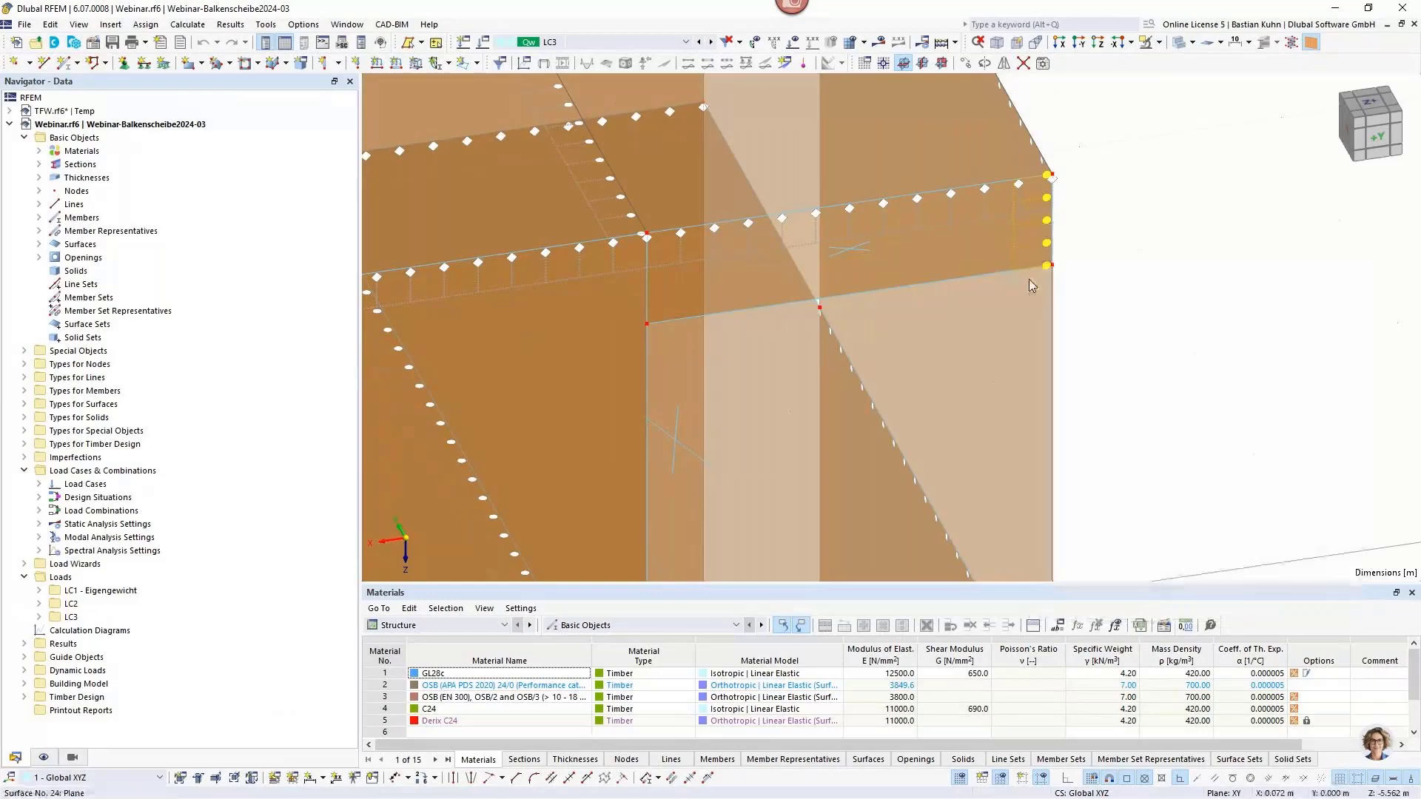
right_click(1029, 279)
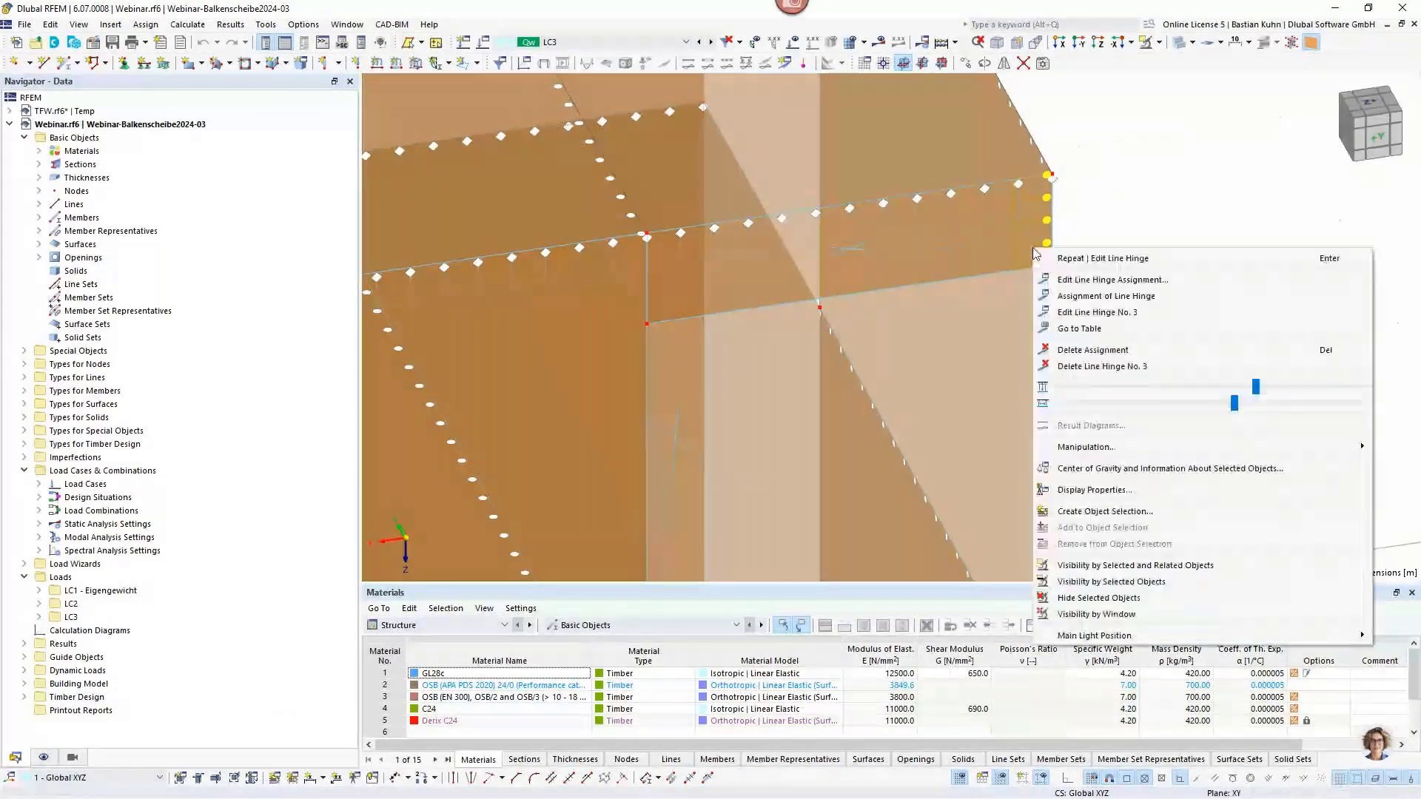
click(1063, 311)
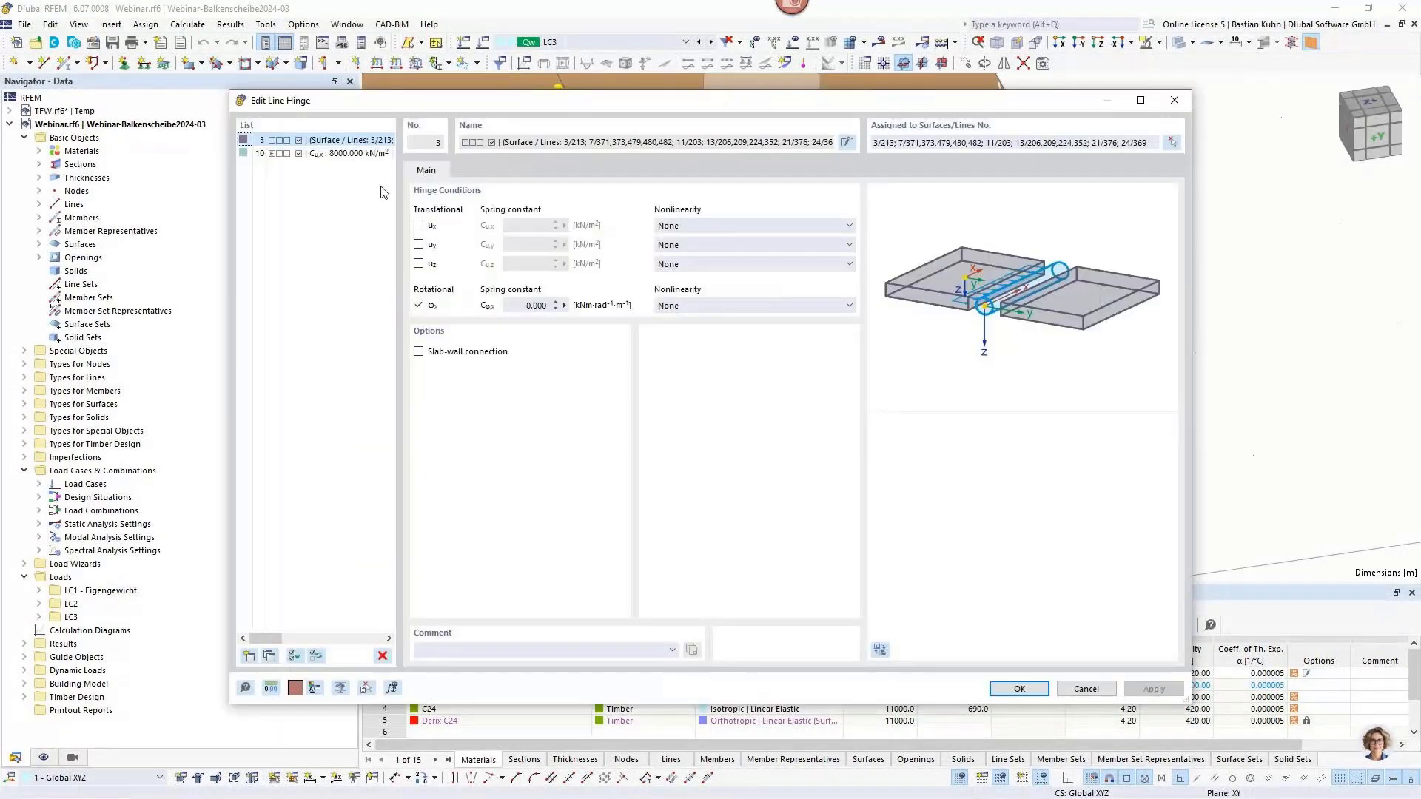
click(341, 153)
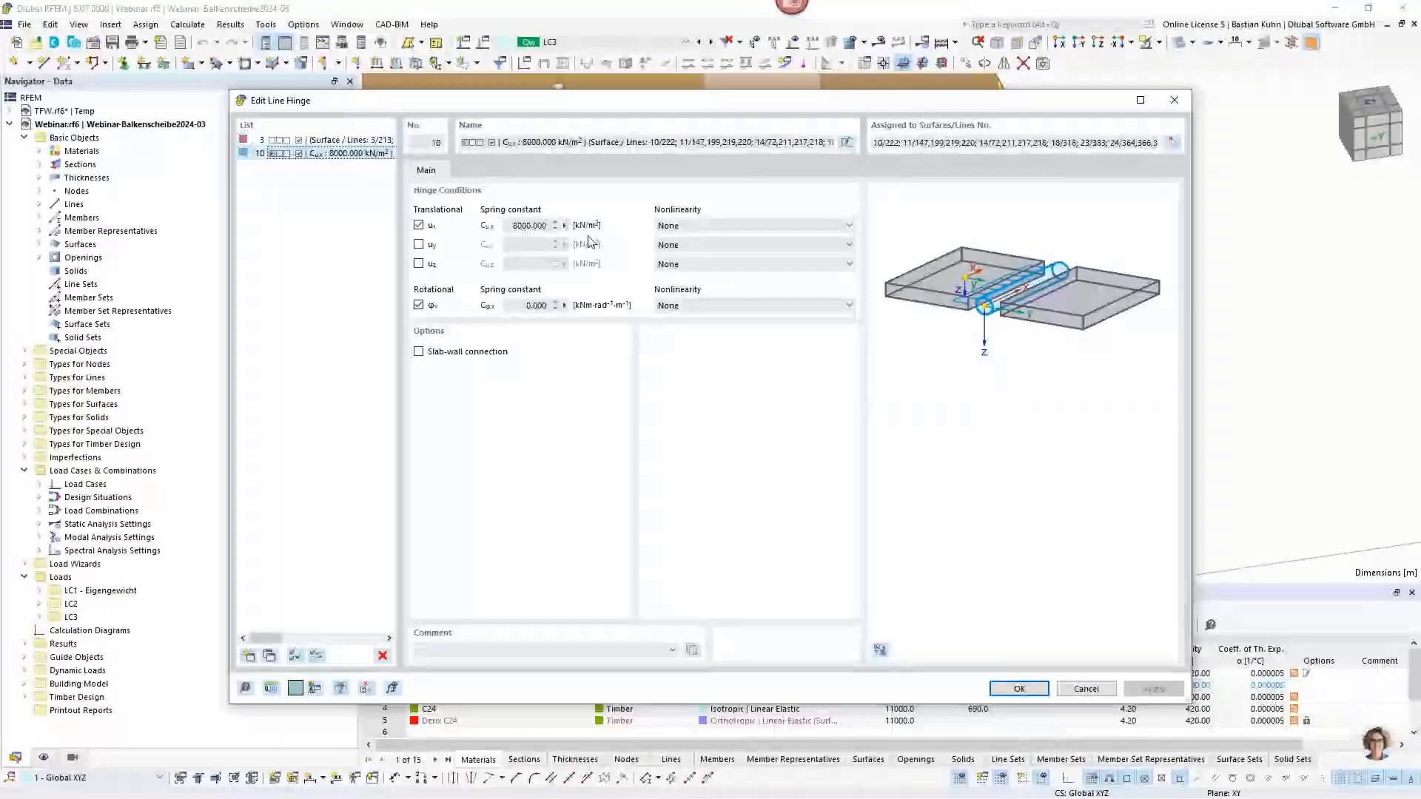
click(1171, 103)
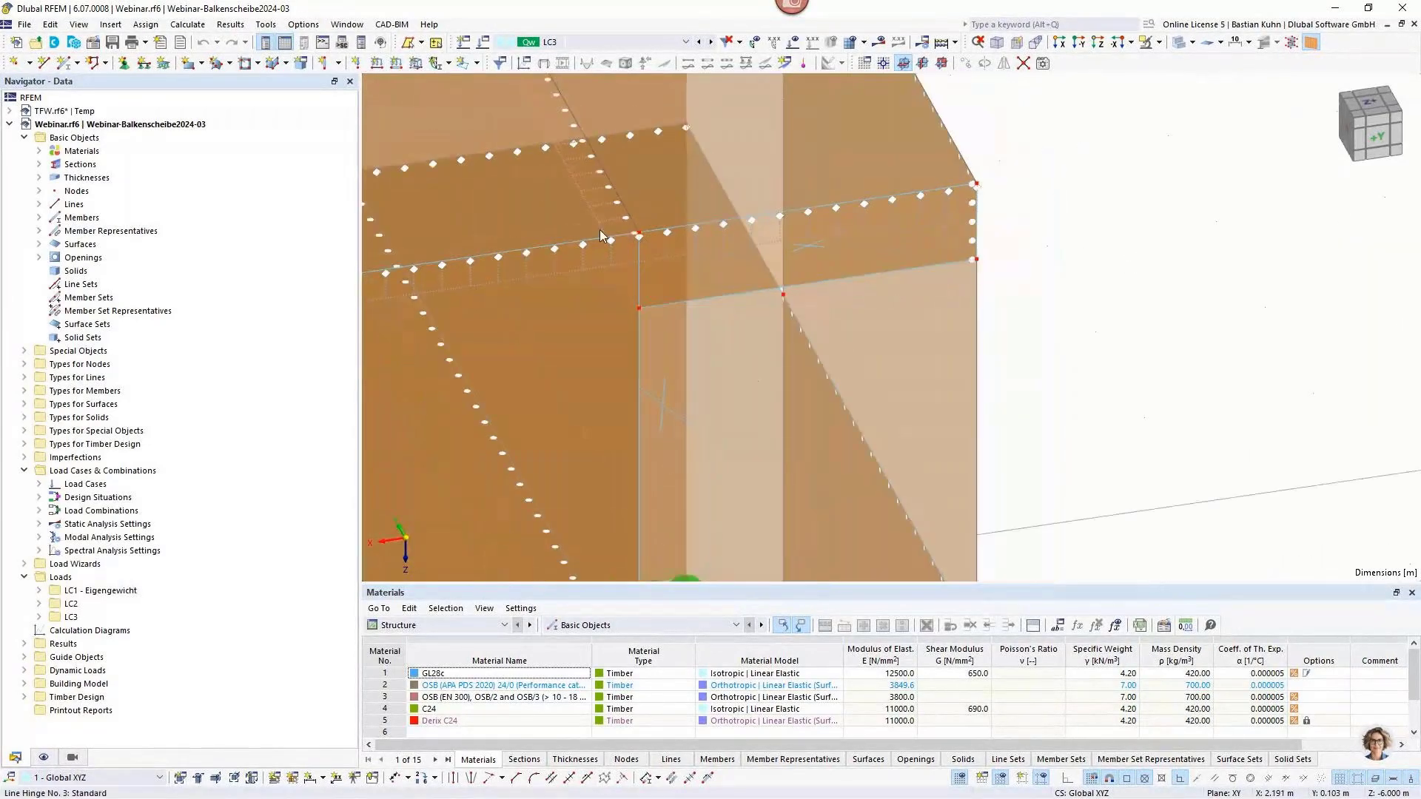
Extend the vertical edges of the exterior wall's window openings on both sides to the next member/line by creating new lines.
scroll(600, 229, down, 3)
scroll(600, 229, down, 5)
middle_drag(530, 320, 721, 298)
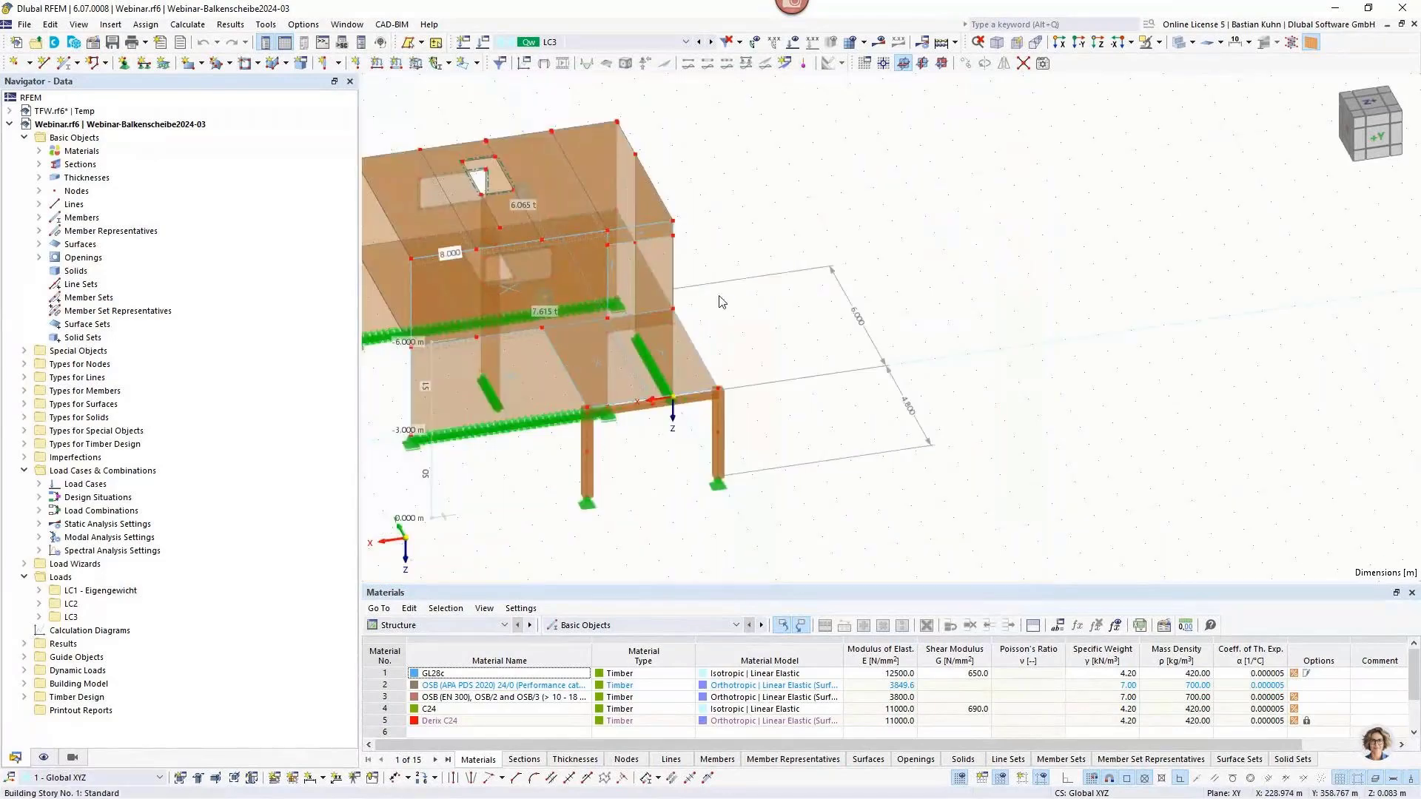
ctrl+middle_drag(578, 315, 926, 271)
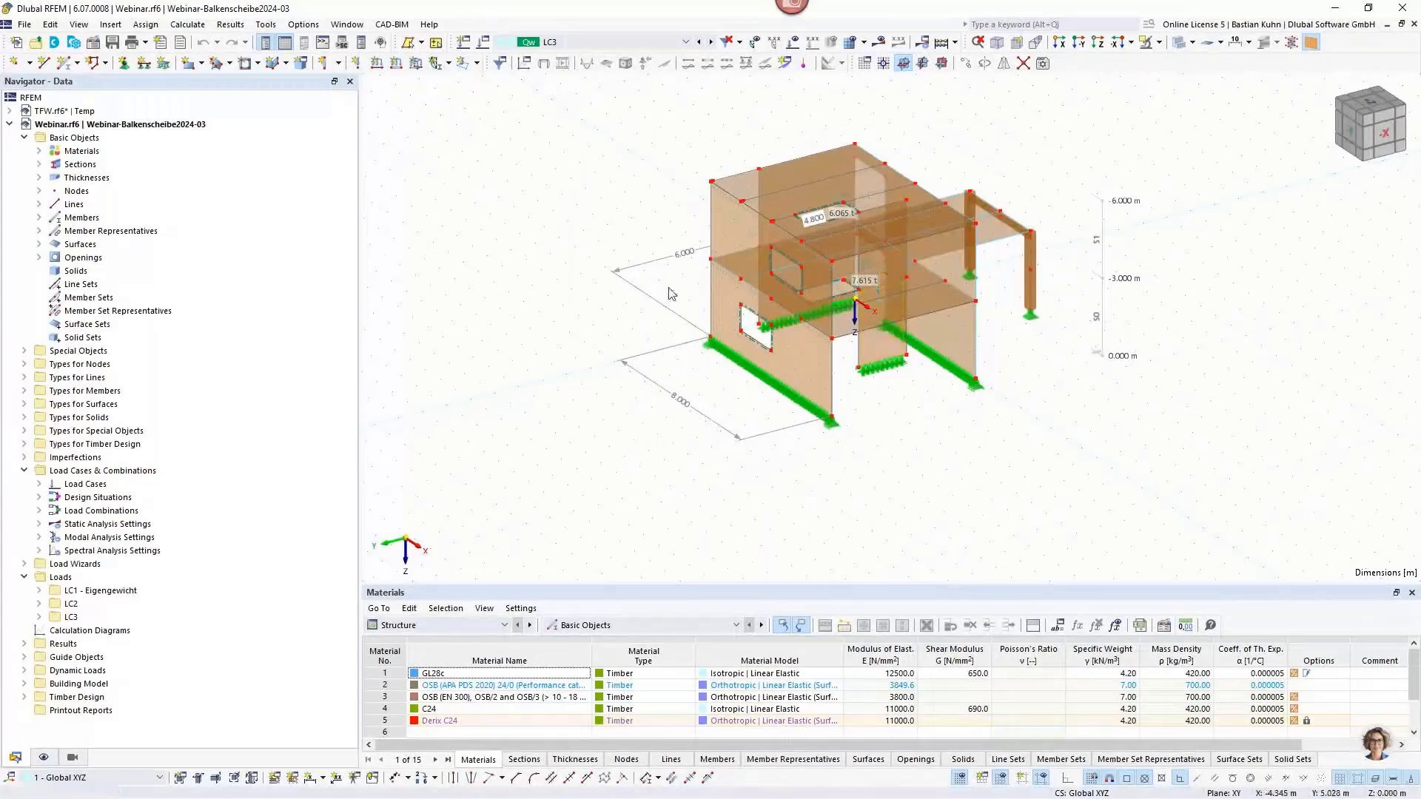
middle_drag(669, 294, 938, 344)
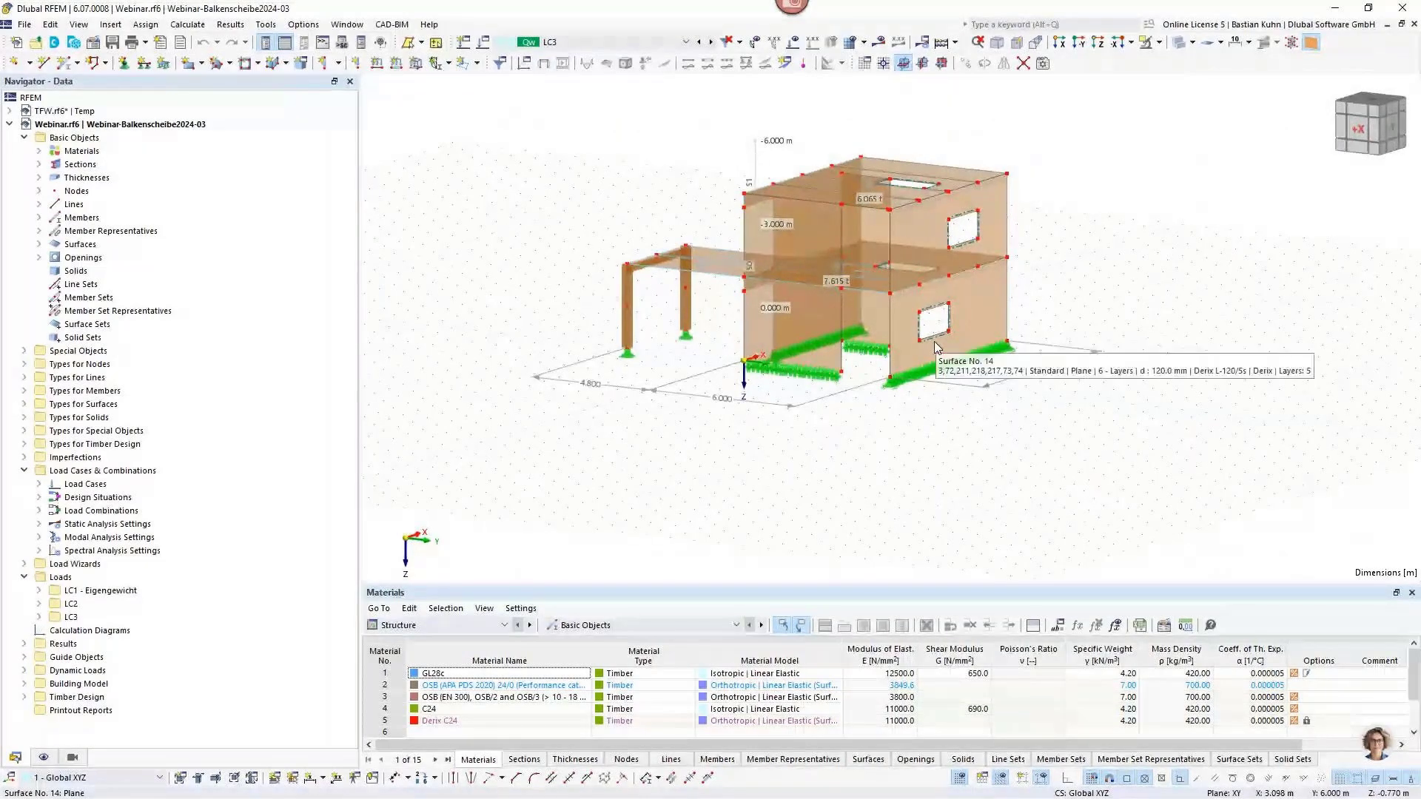
scroll(934, 341, up, 3)
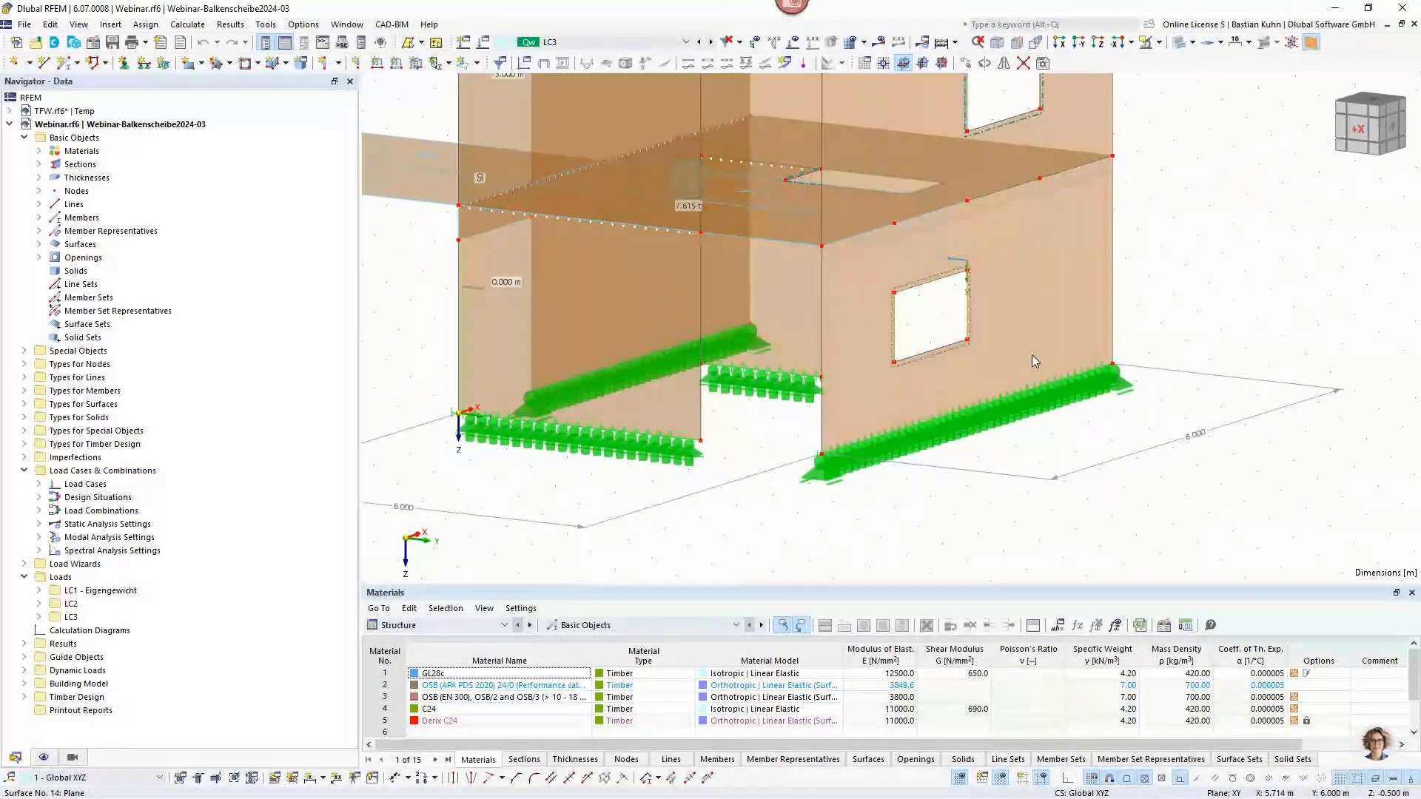
middle_drag(1032, 350, 1012, 440)
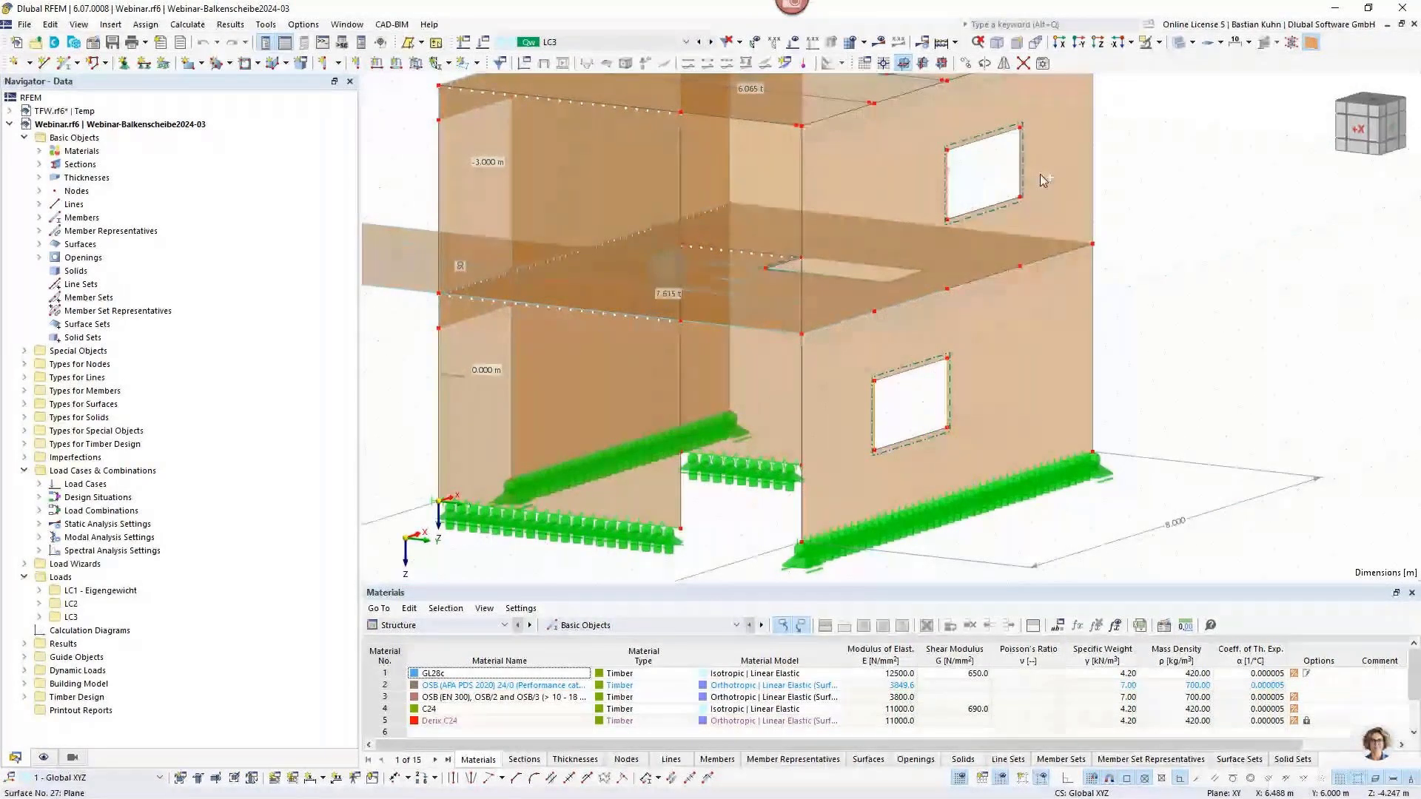
right_click(1021, 160)
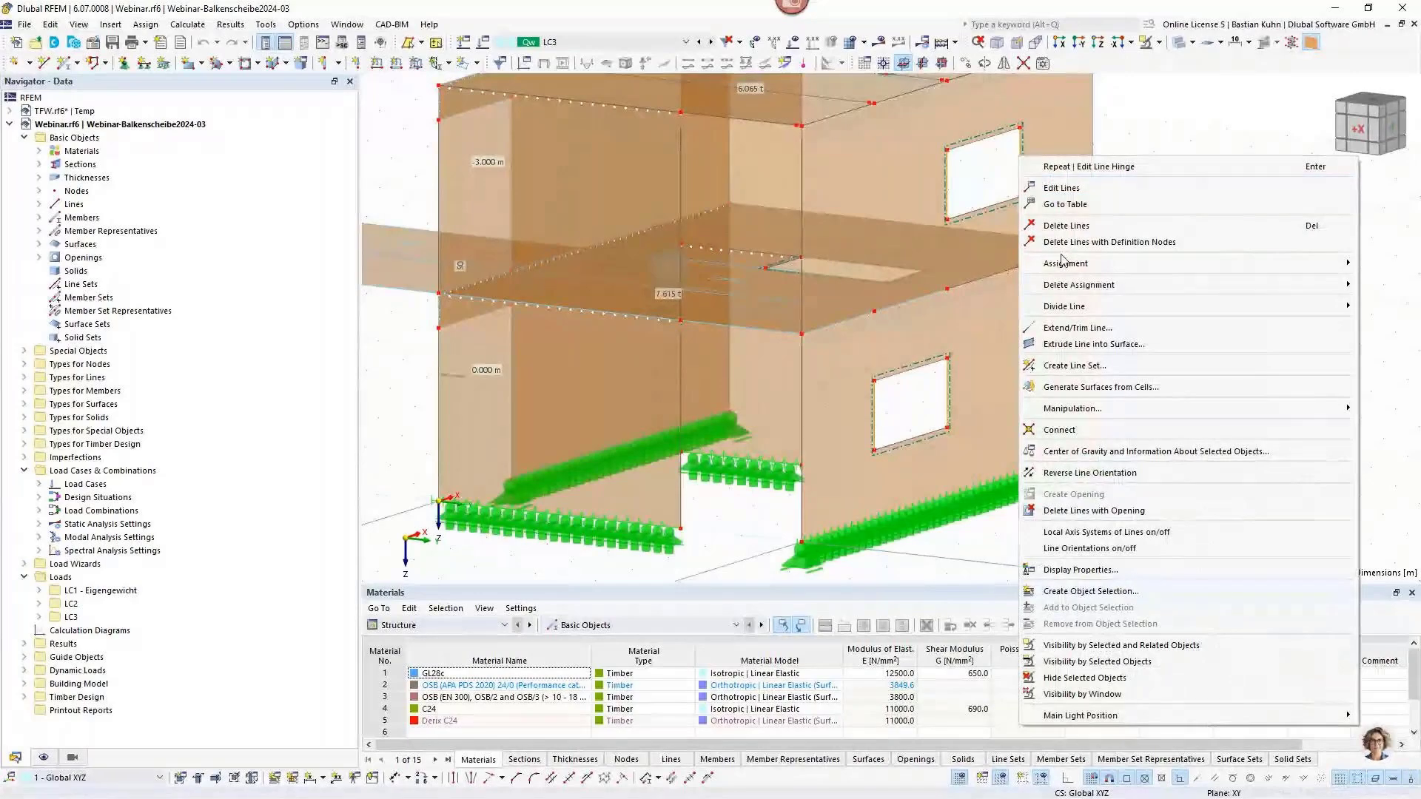
click(1062, 327)
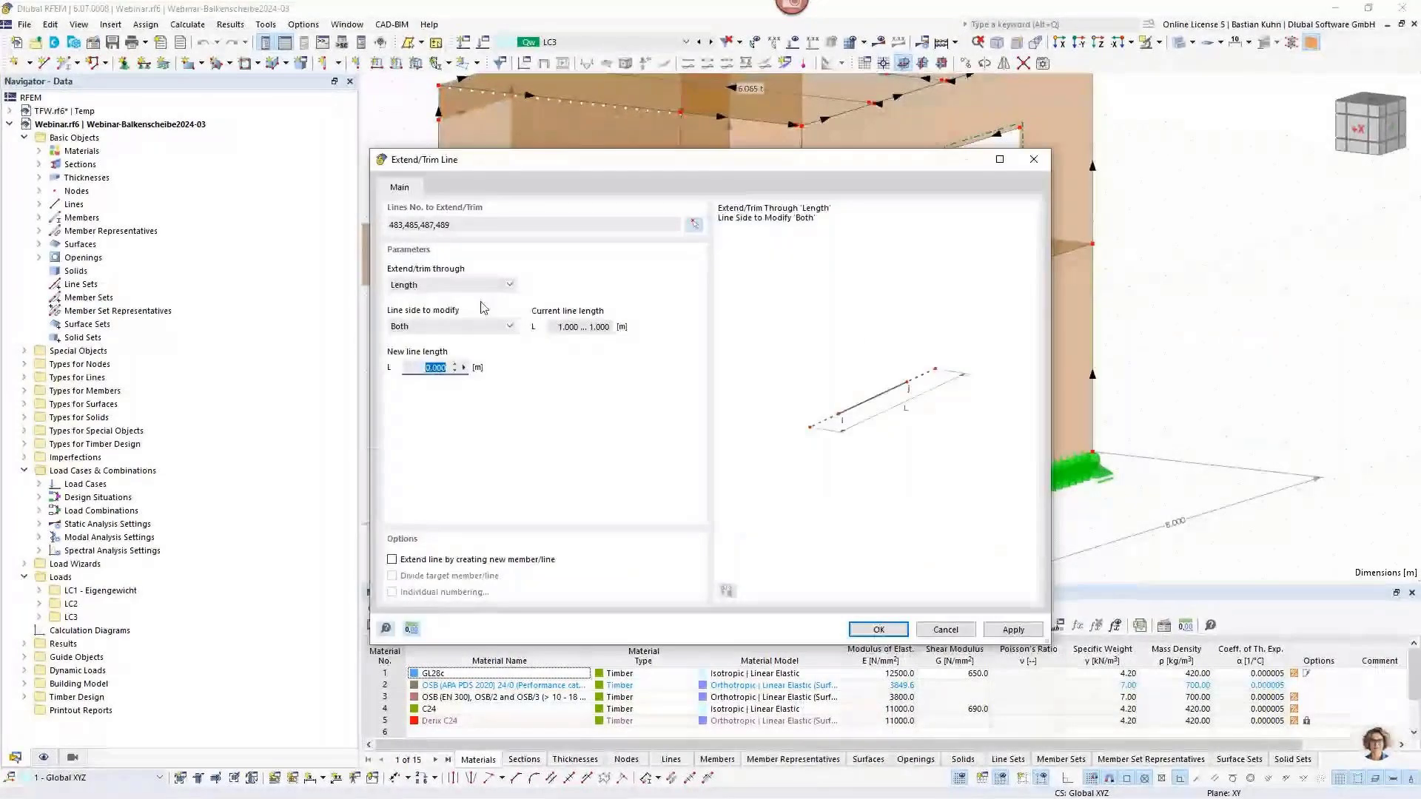
click(473, 285)
click(459, 317)
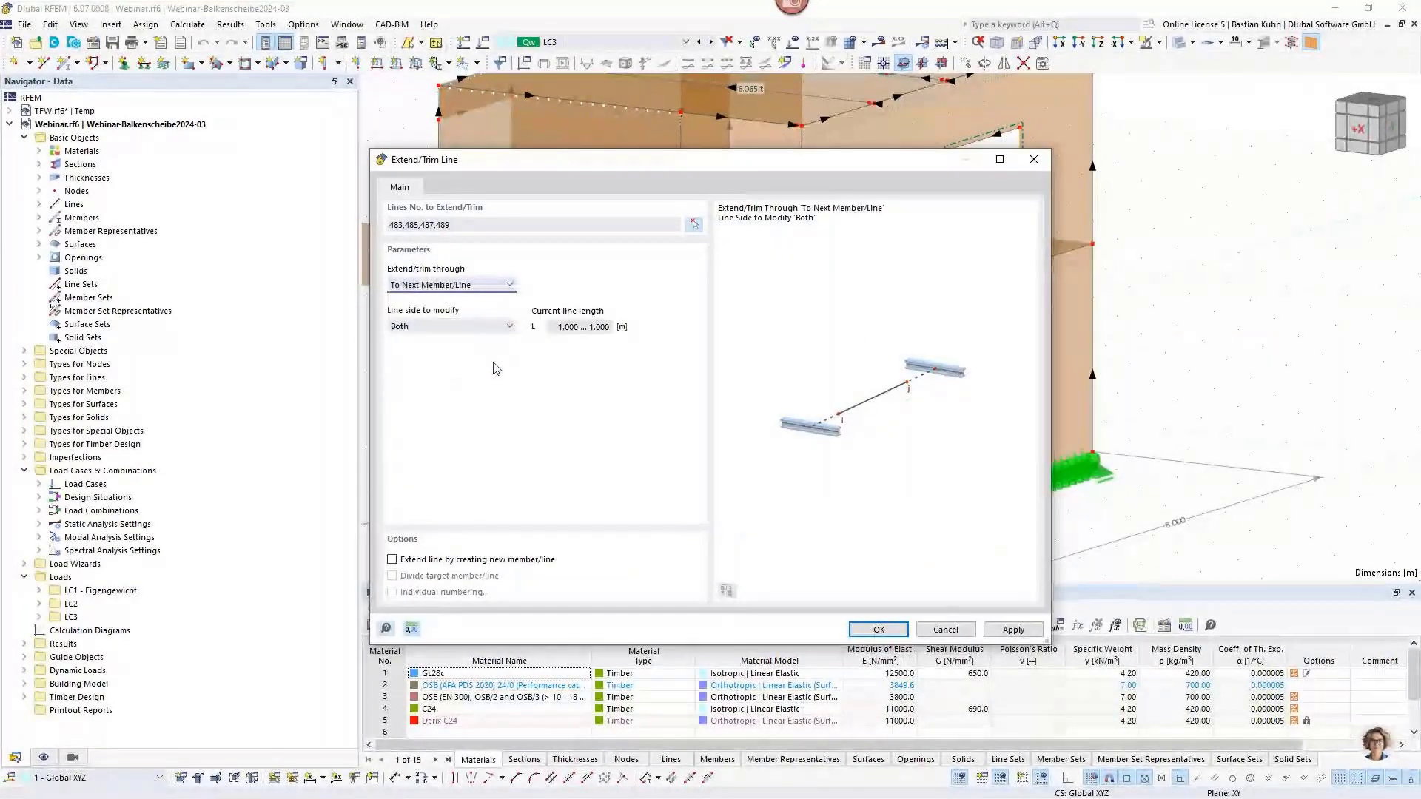
click(392, 560)
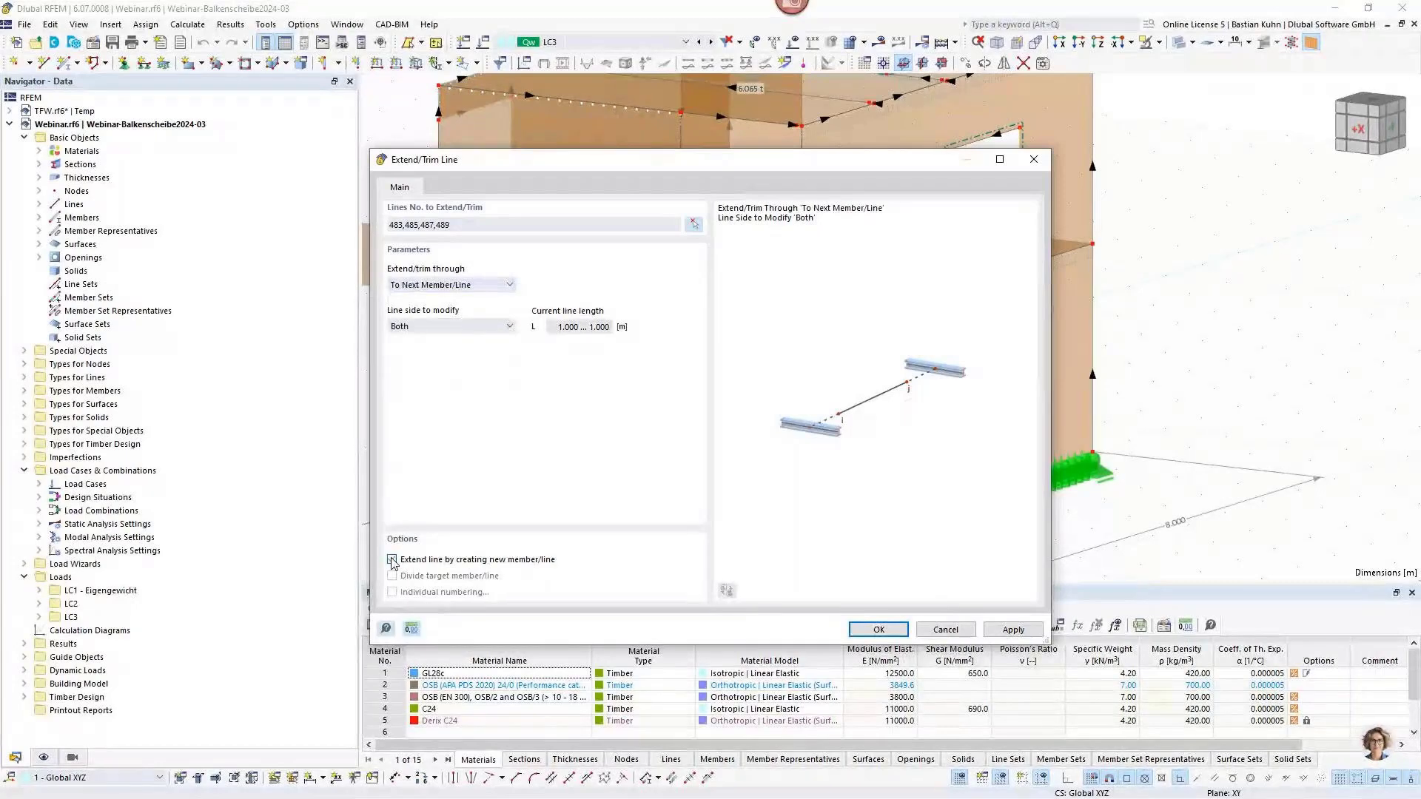
click(879, 630)
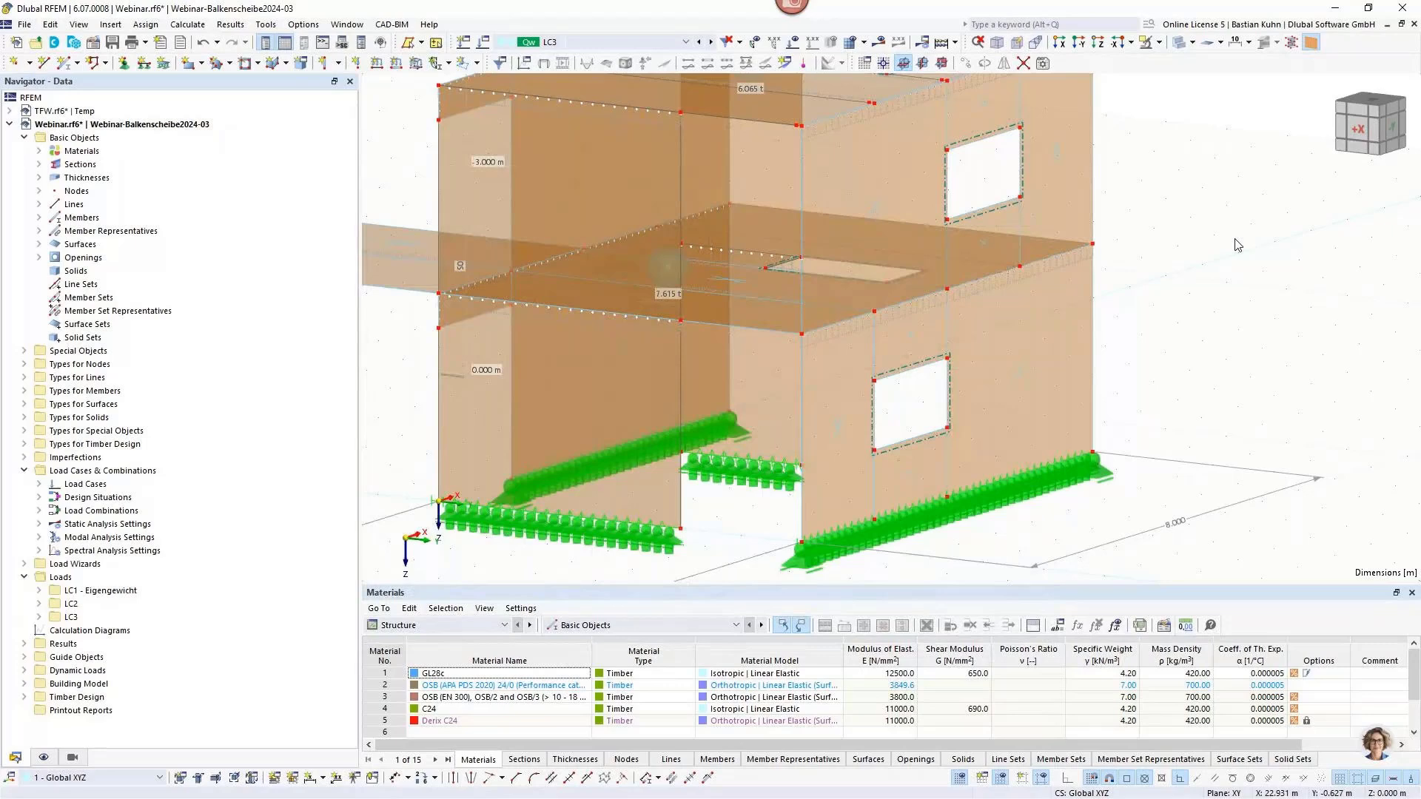
Examine the exterior wall with the extended opening lines from several angles and select its upper-storey surface.
scroll(1239, 245, down, 2)
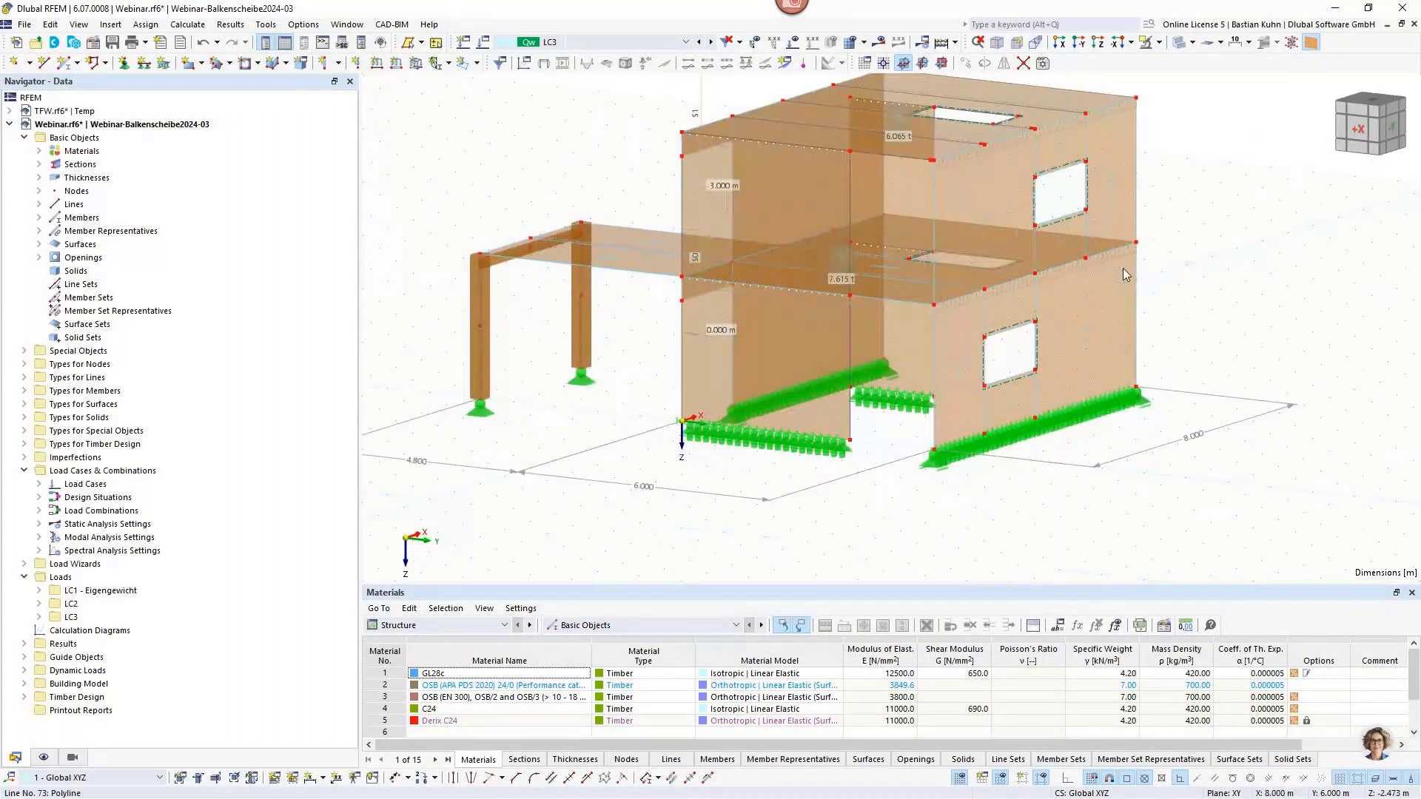
middle_drag(1198, 232, 1097, 296)
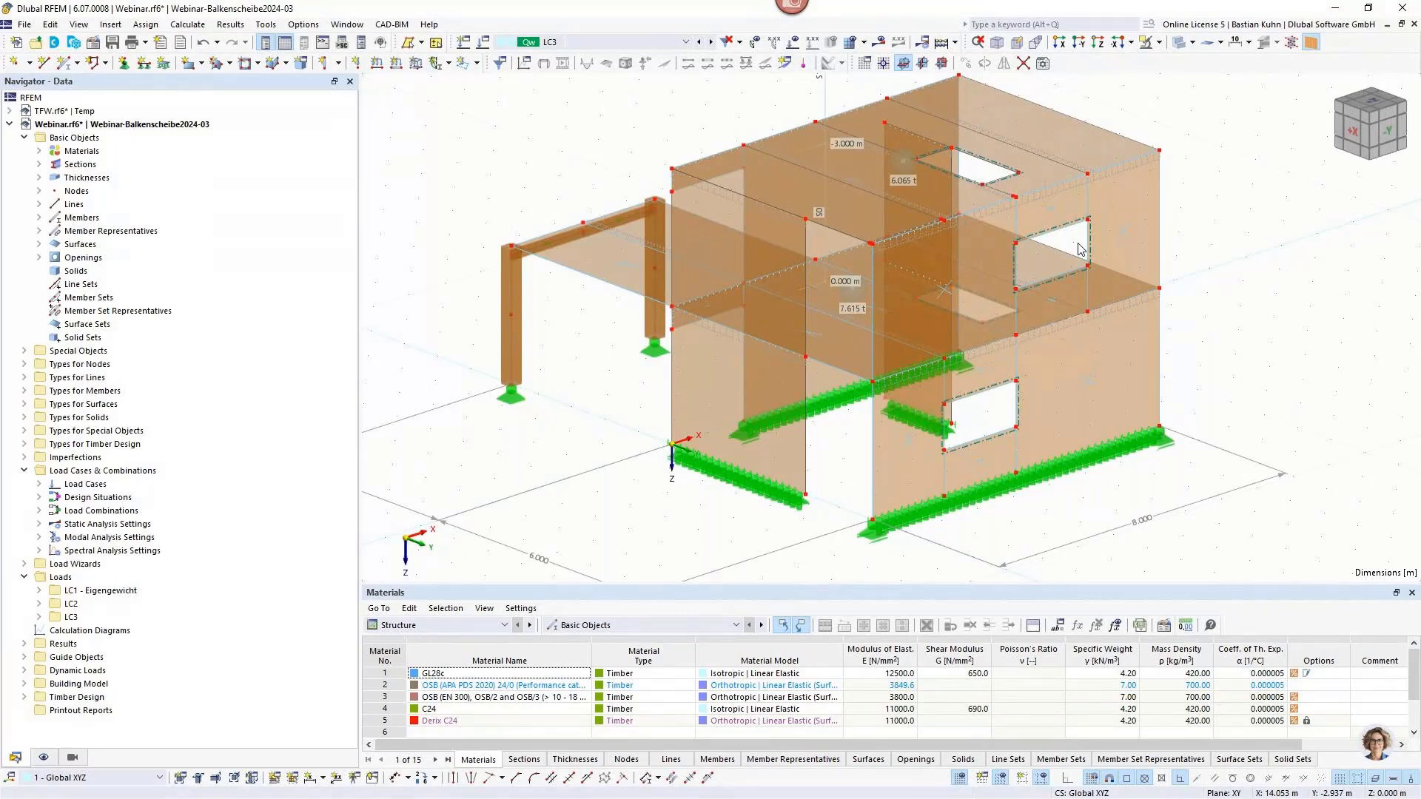
middle_drag(1234, 268, 1178, 307)
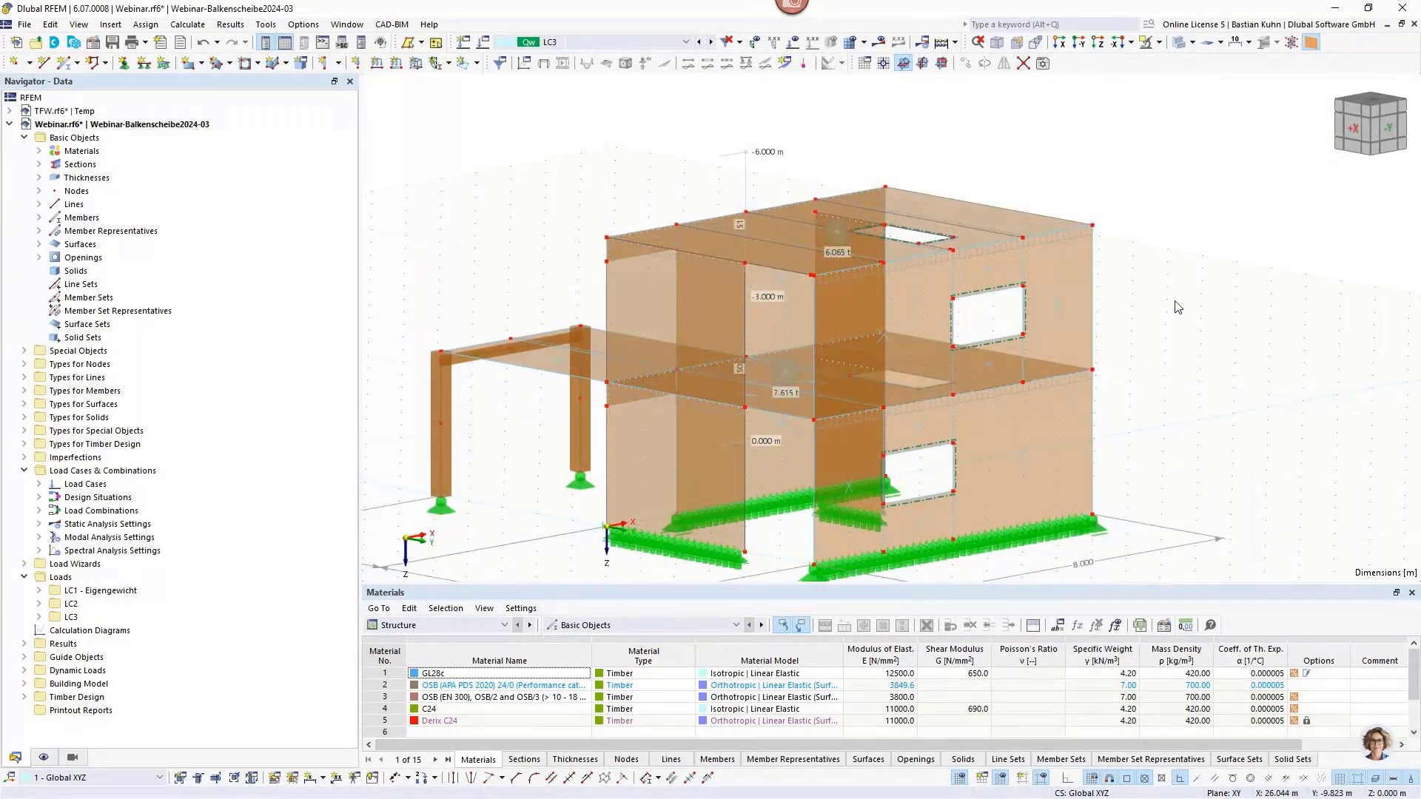
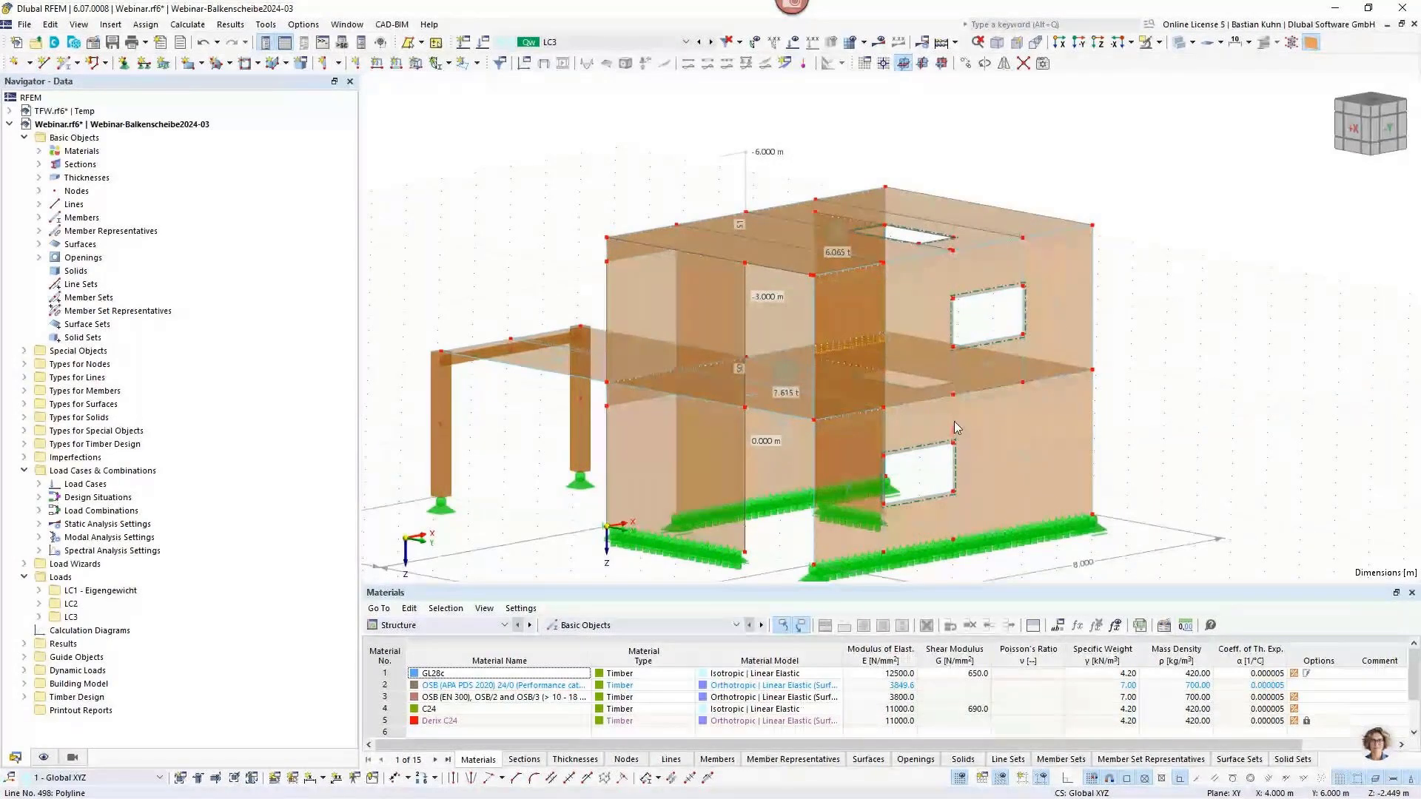
scroll(1166, 338, up, 2)
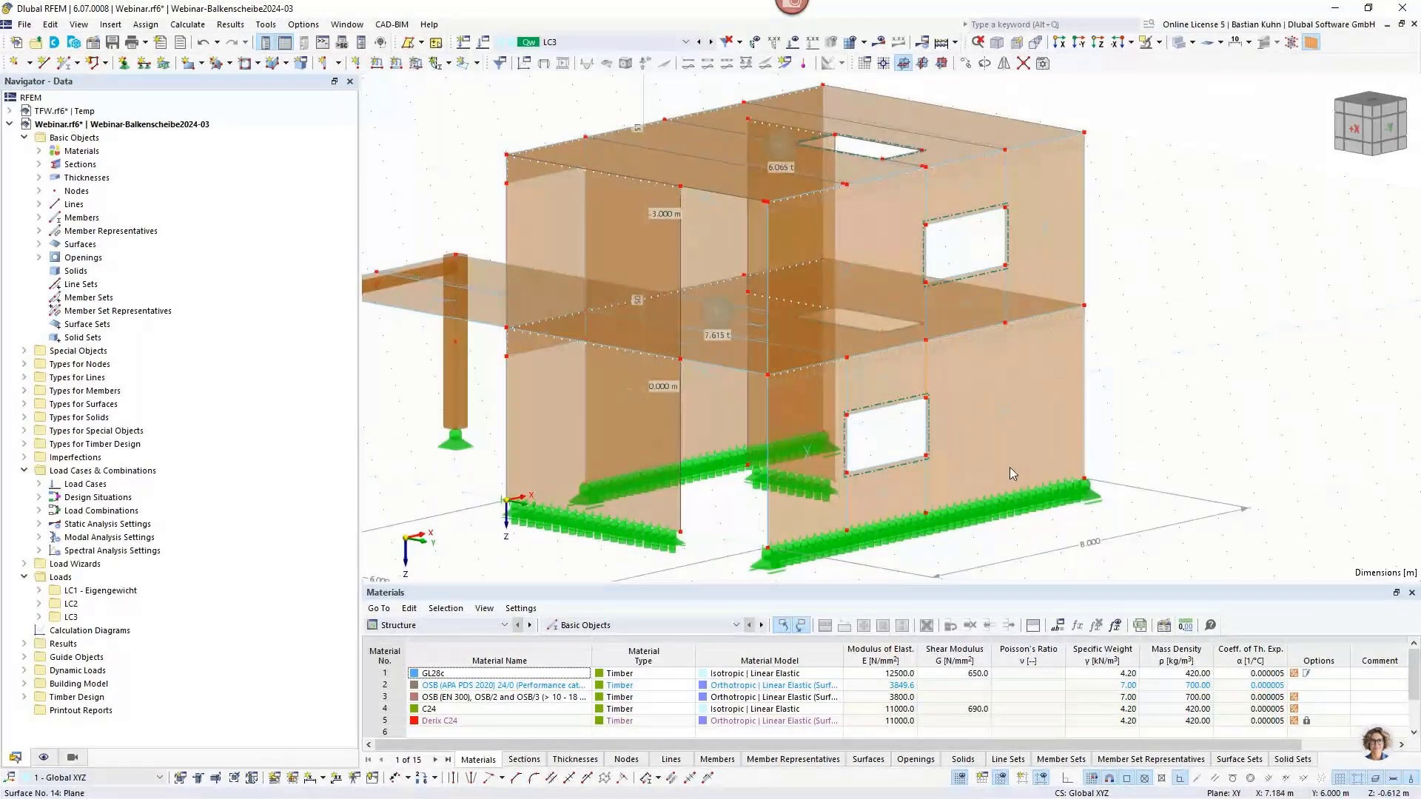
middle_drag(1100, 381, 1083, 346)
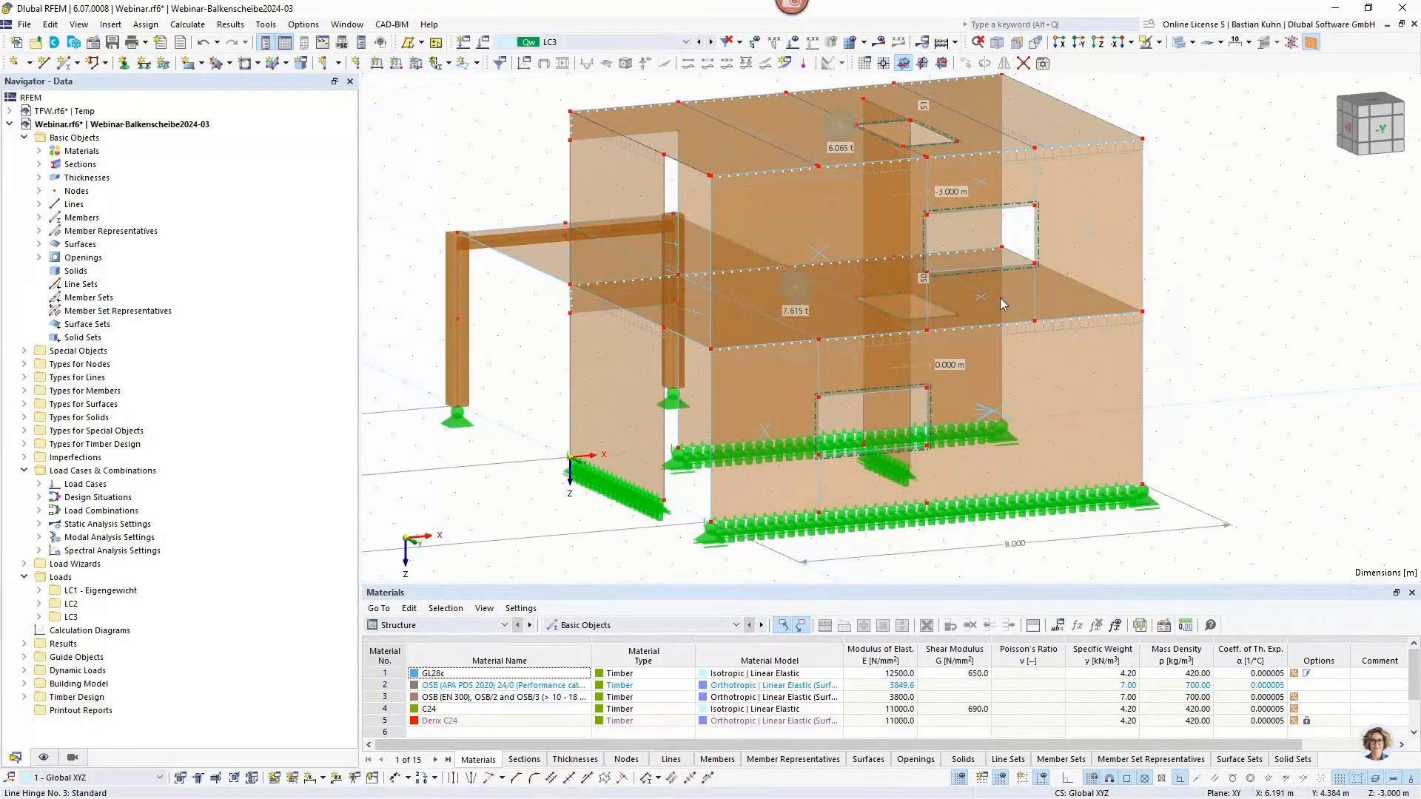
click(970, 290)
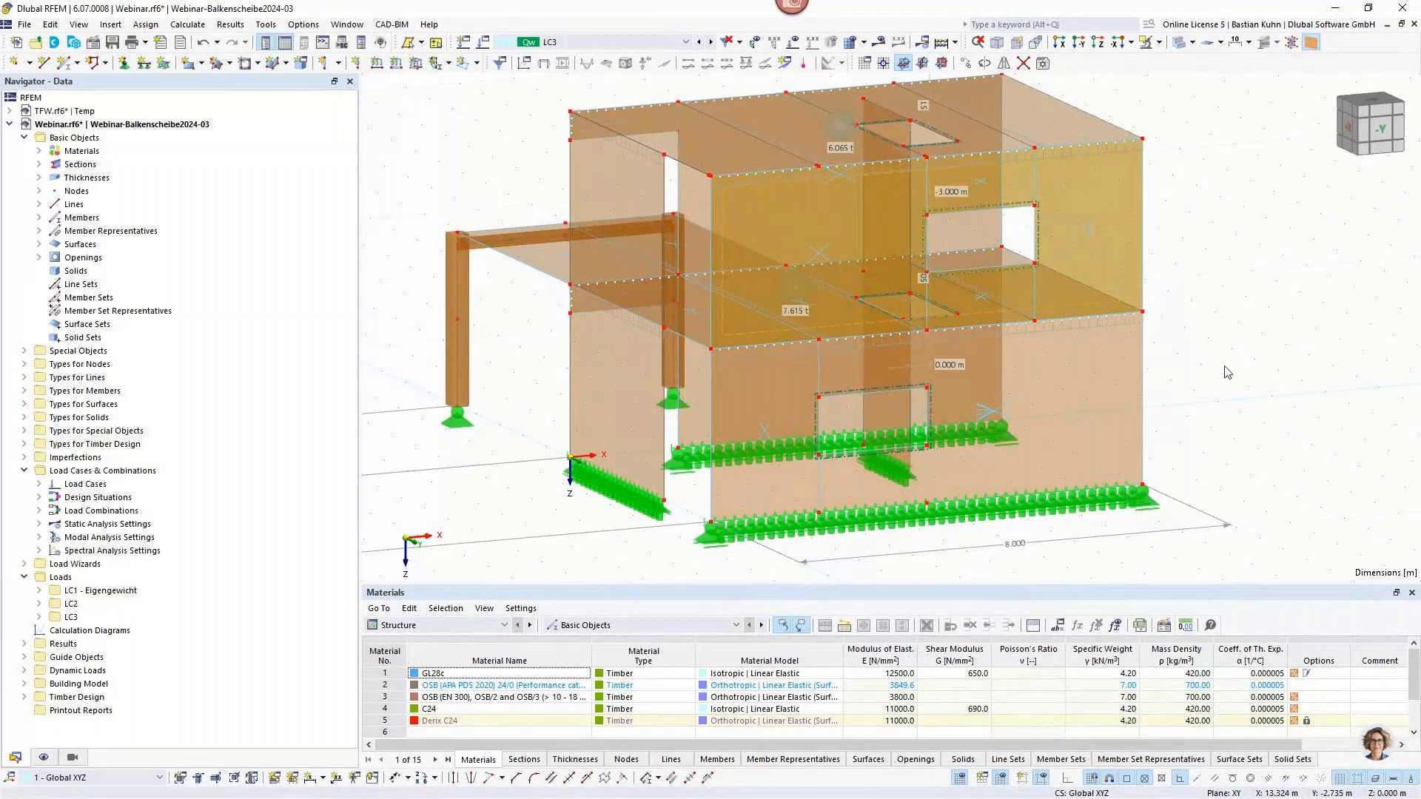
scroll(1229, 370, down, 2)
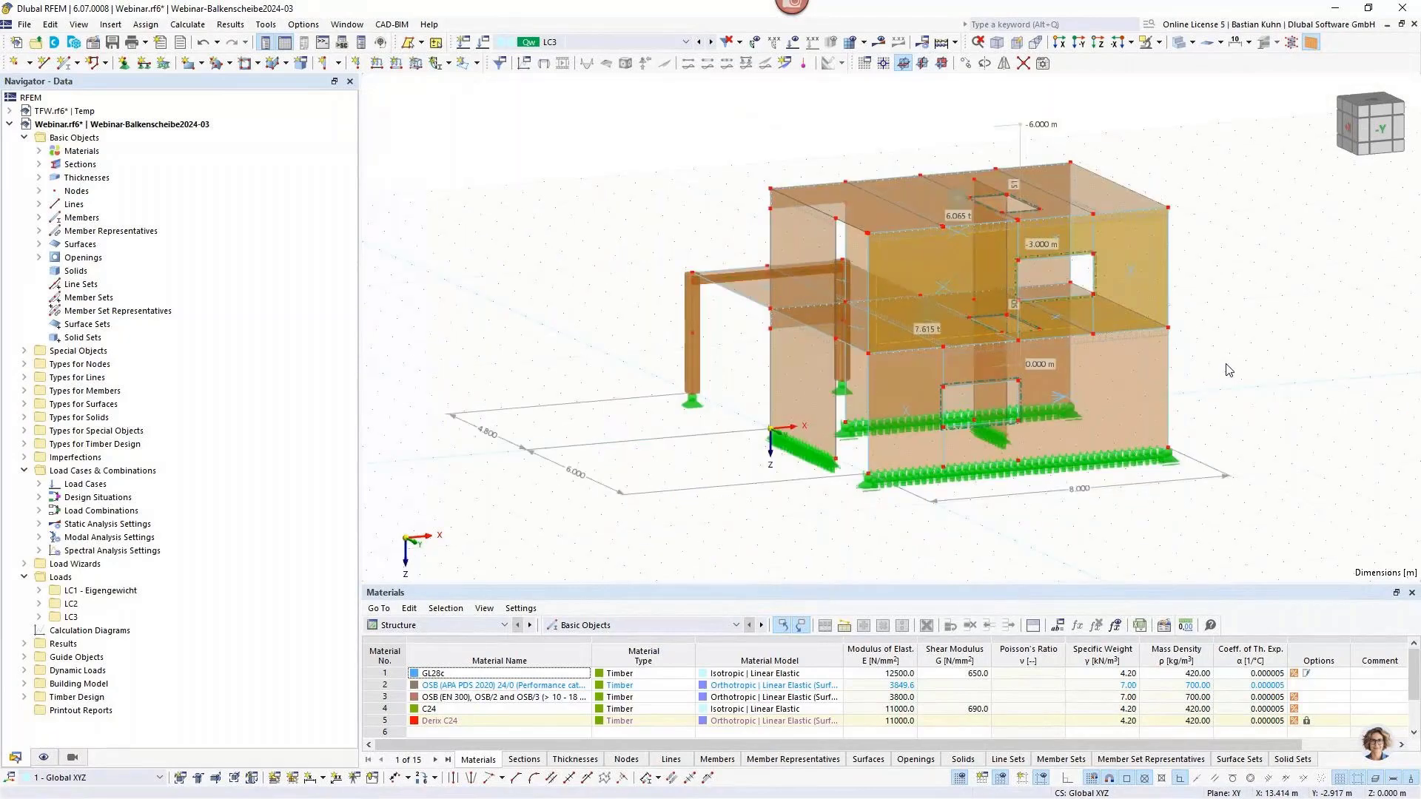
Divide the exterior wall's lower-storey surface with its intersecting lines and clear the selection.
middle_drag(1227, 364, 1114, 390)
right_click(1114, 390)
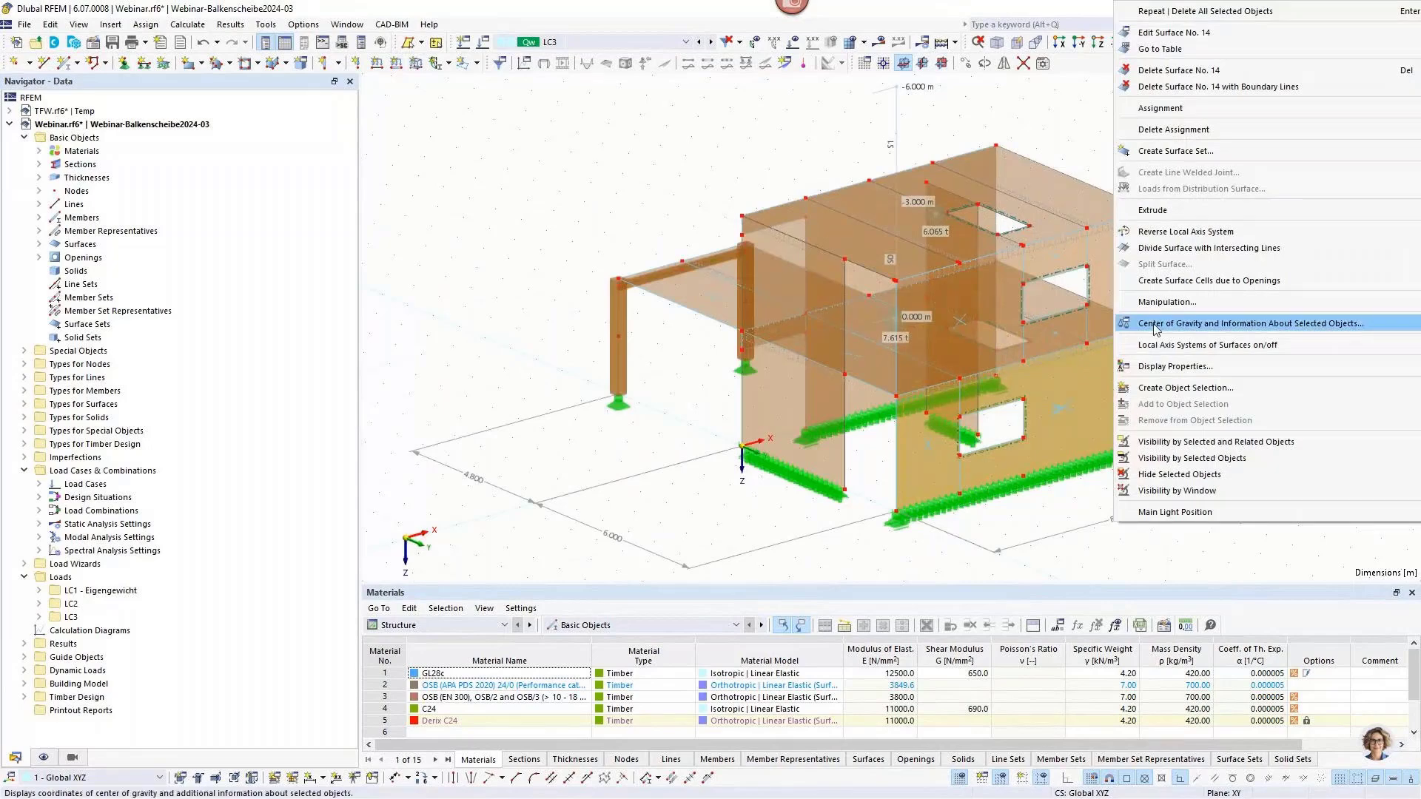
click(1179, 70)
click(767, 468)
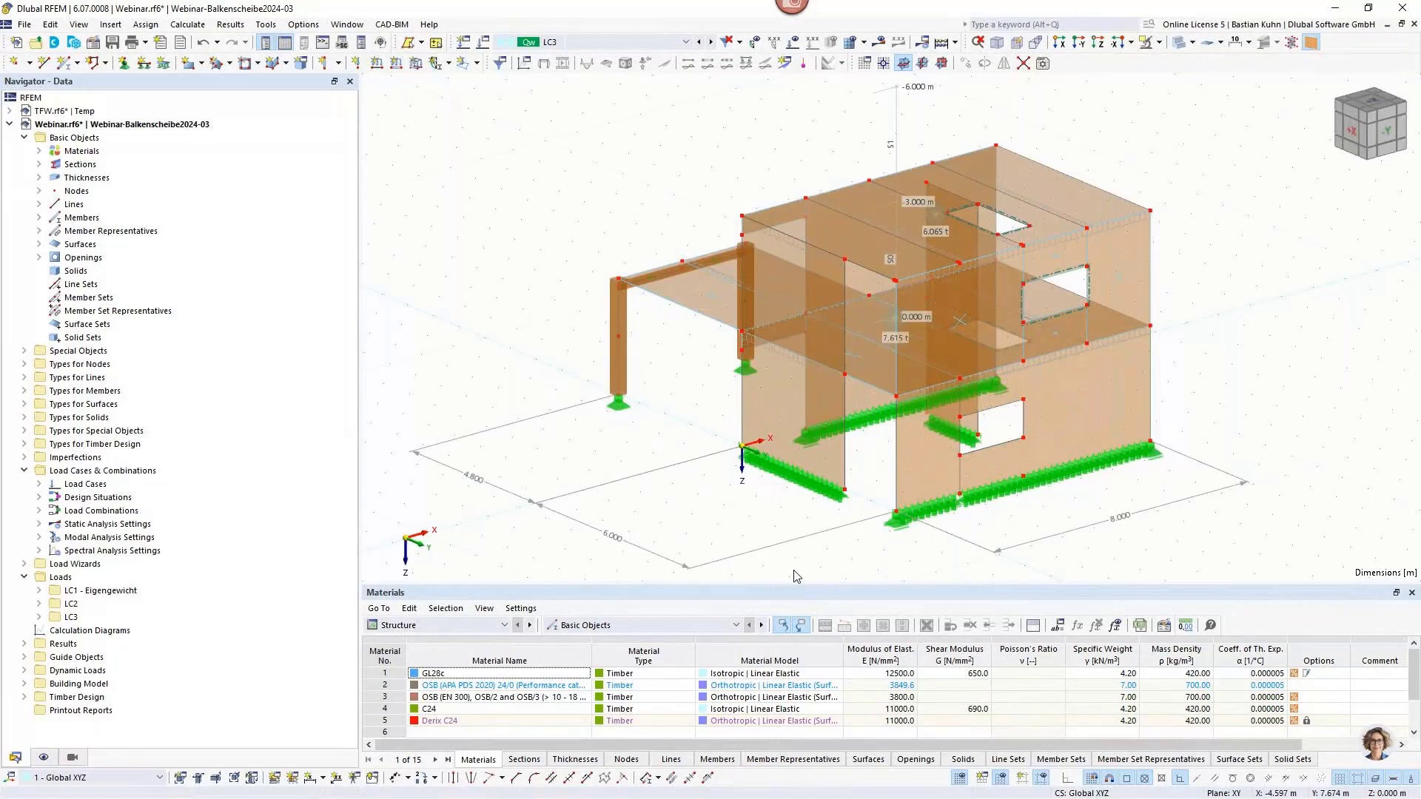
Extend the undivided vertical edge of the lower-storey window on both sides to the next member/line by creating new lines.
right_click(1023, 424)
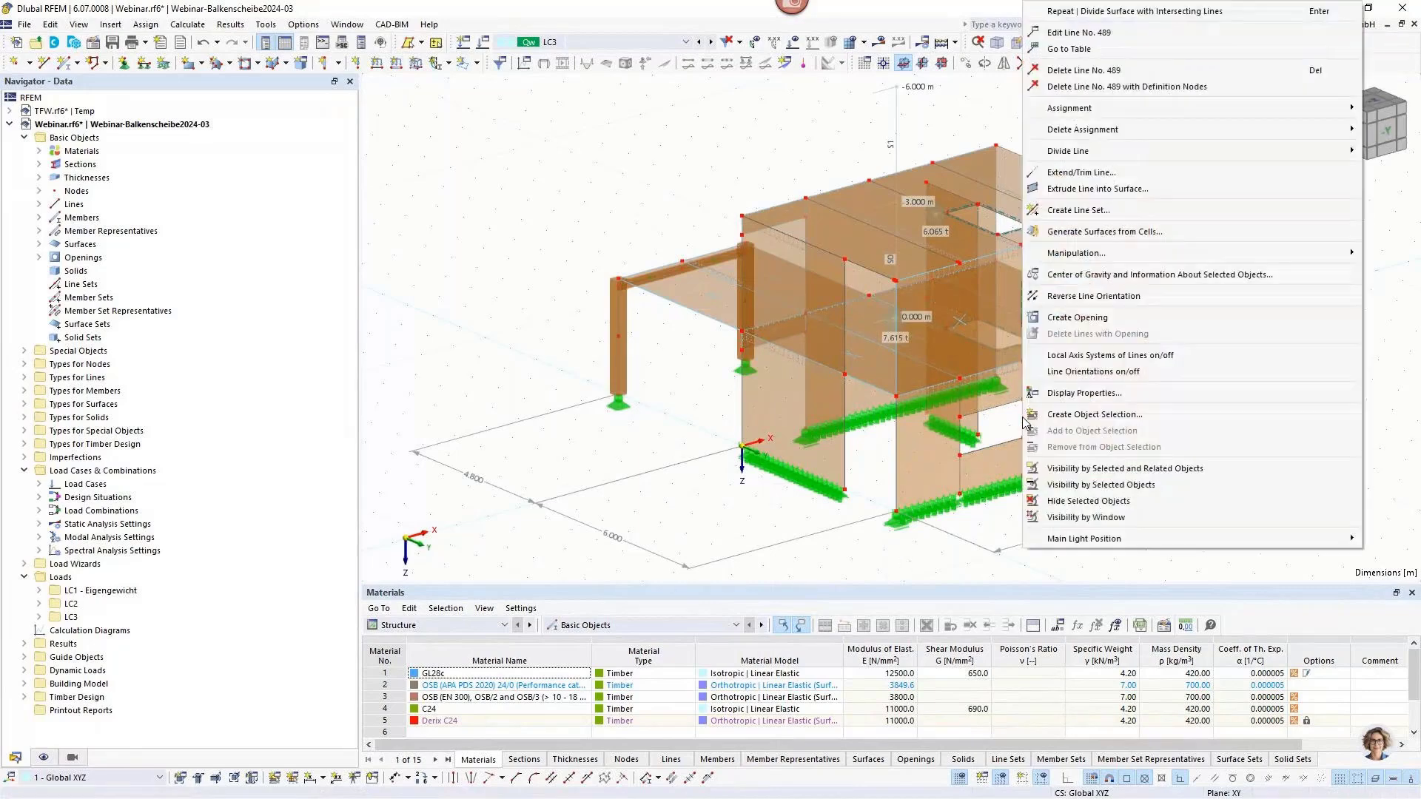
click(1092, 176)
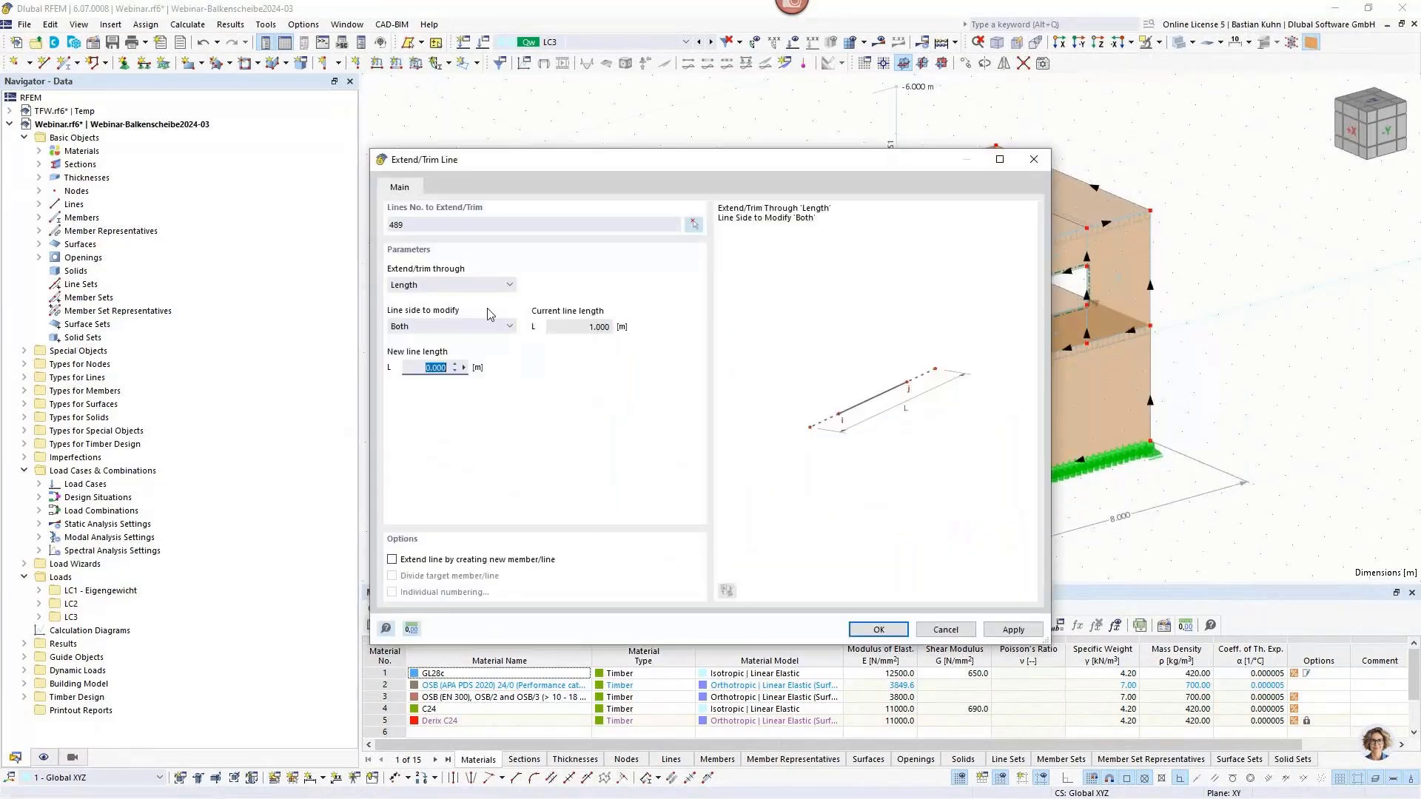
click(450, 285)
click(436, 324)
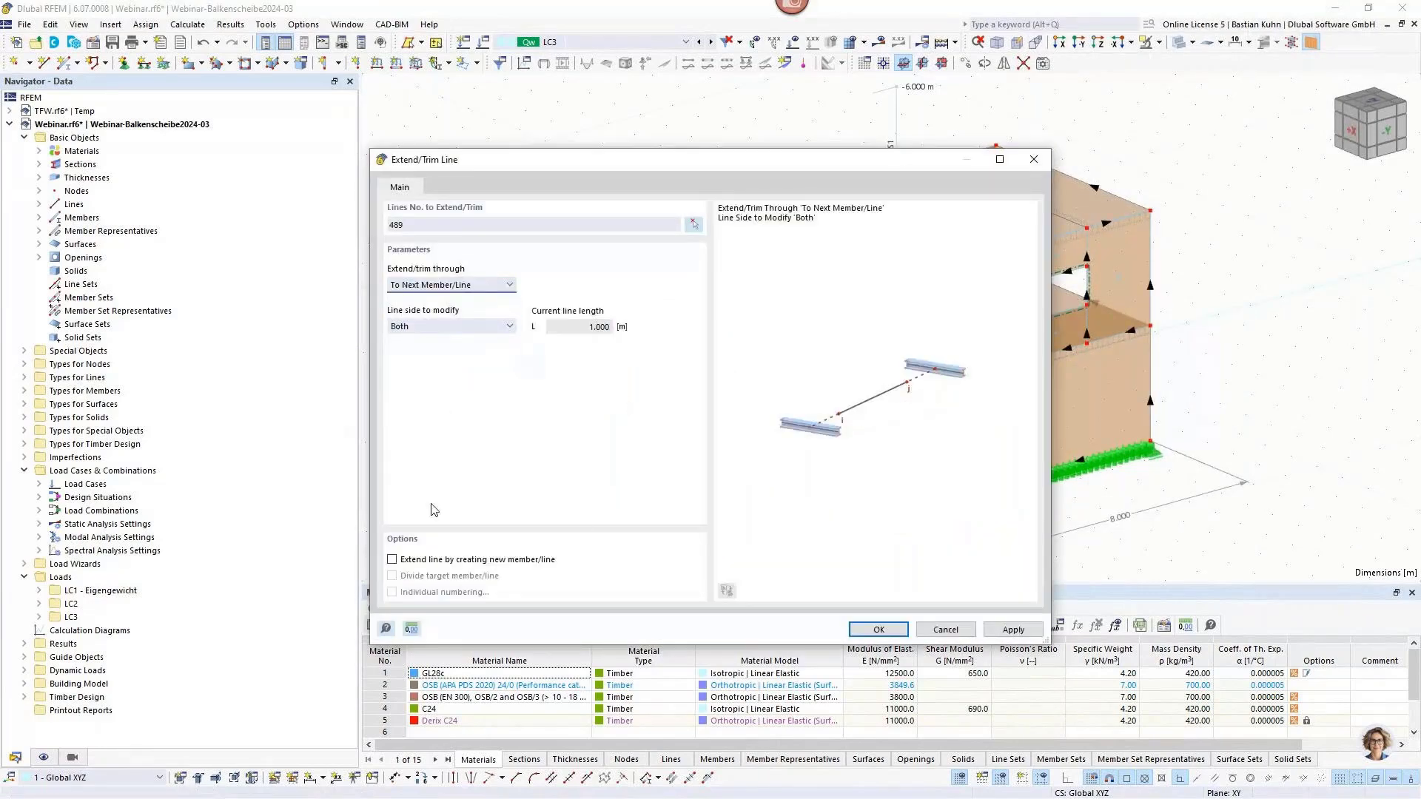
click(393, 560)
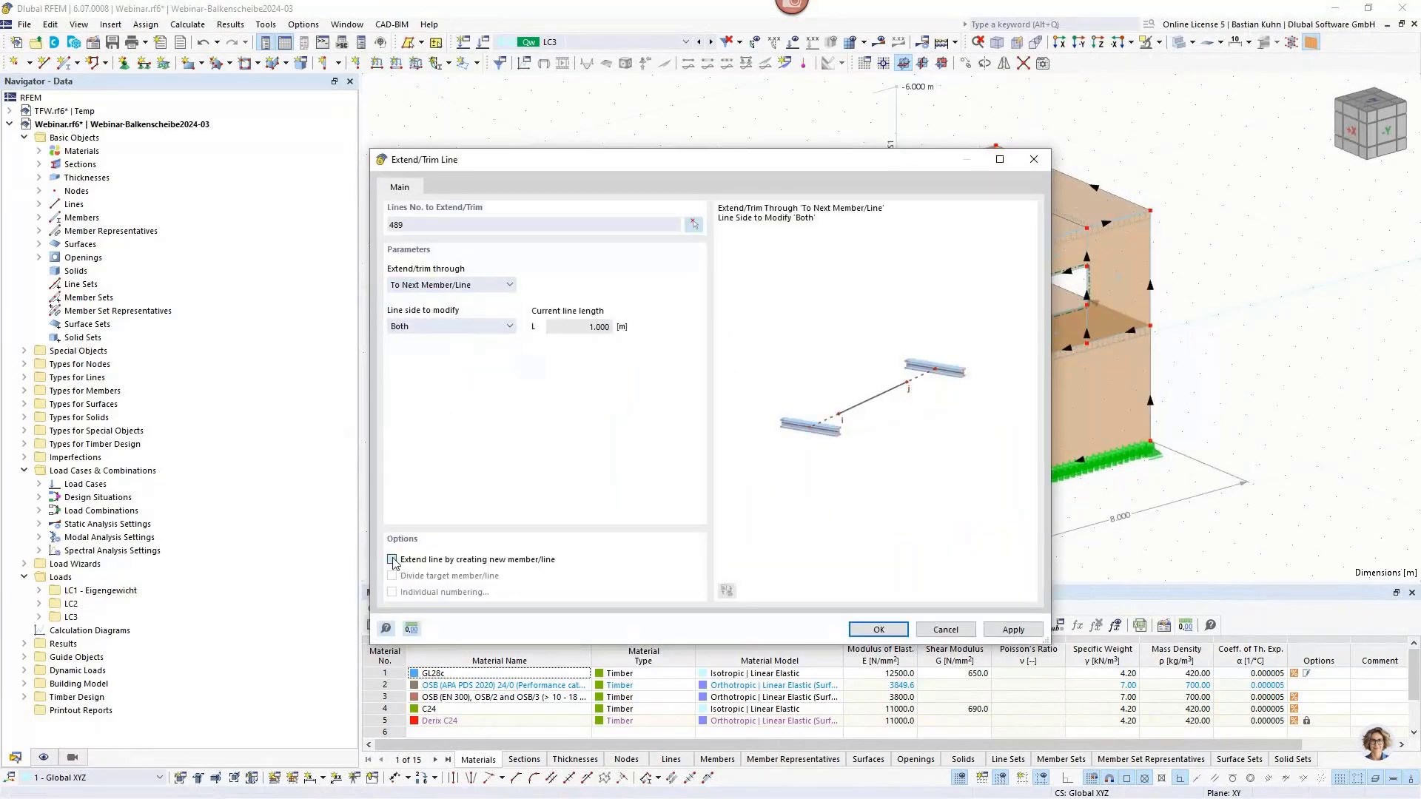
click(878, 630)
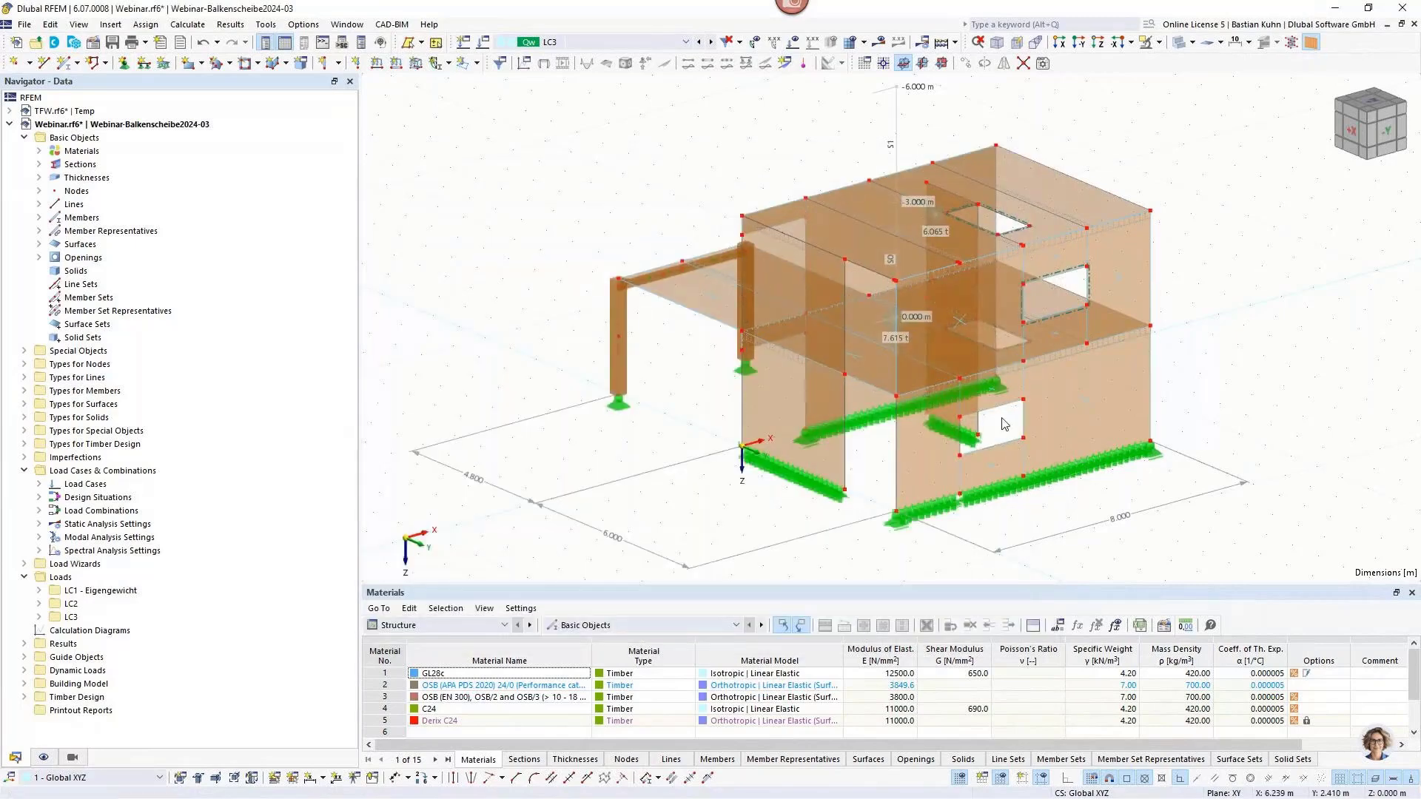
Create a new line hinge with translational release ux enabled and its spring constant set to 8000 kN/m².
scroll(1003, 424, up, 5)
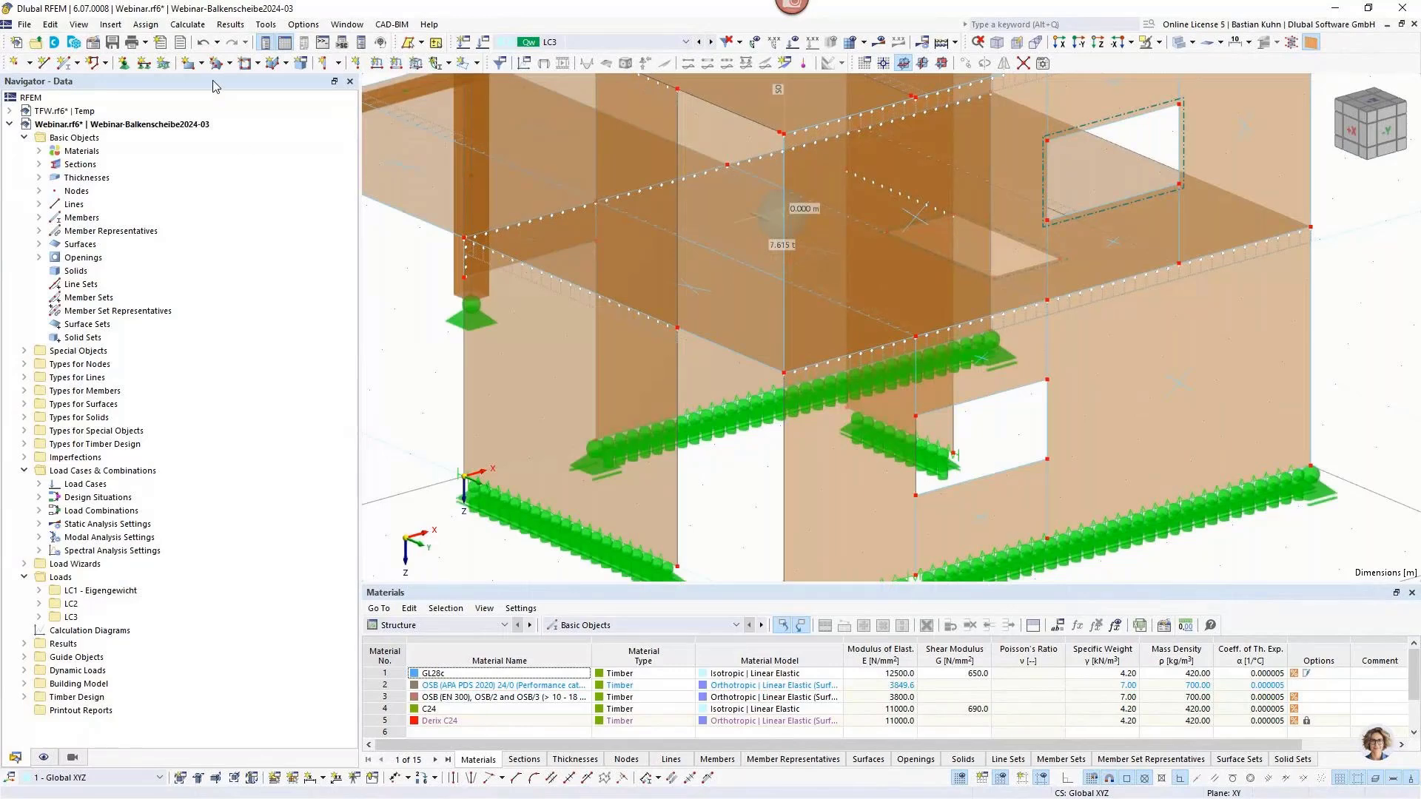
click(110, 24)
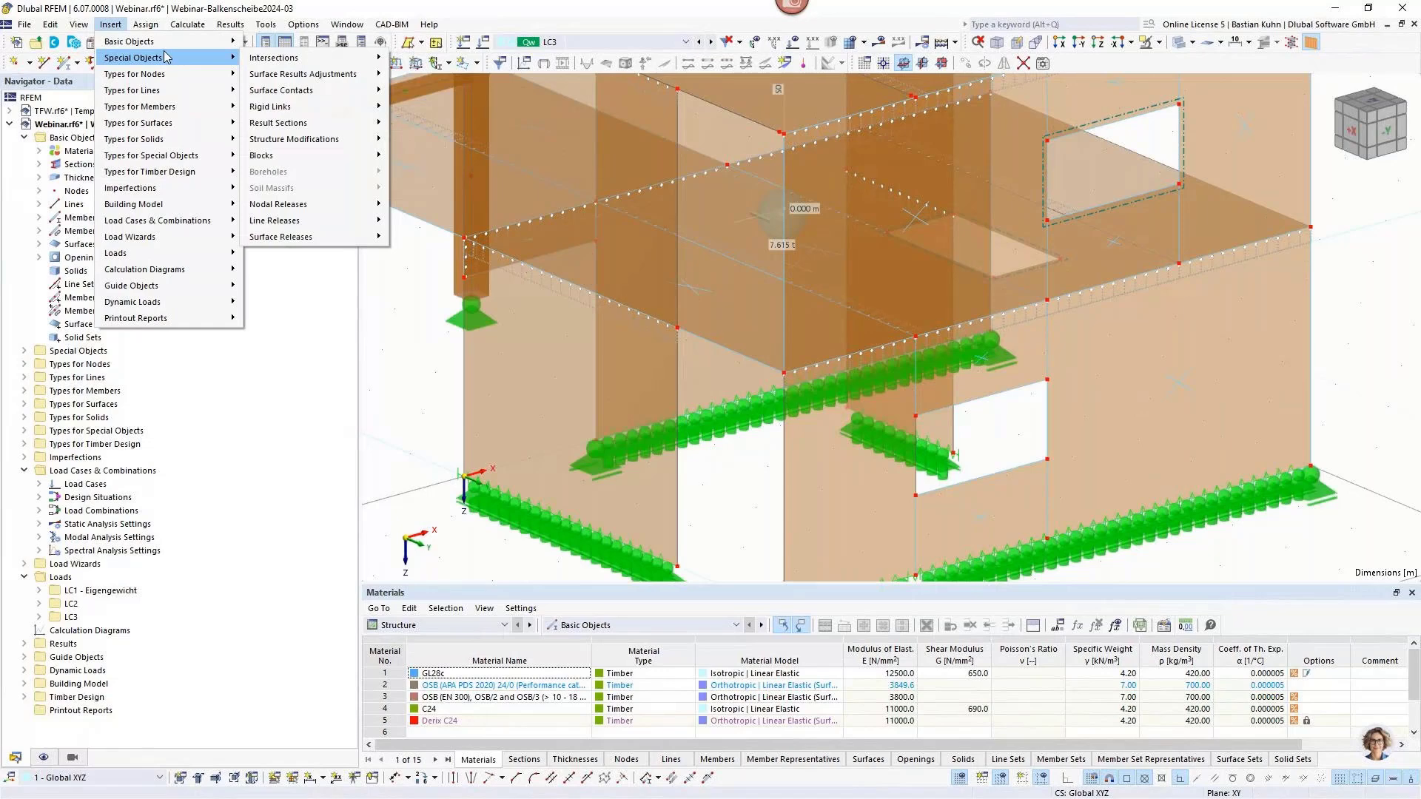
mouse_move(170, 90)
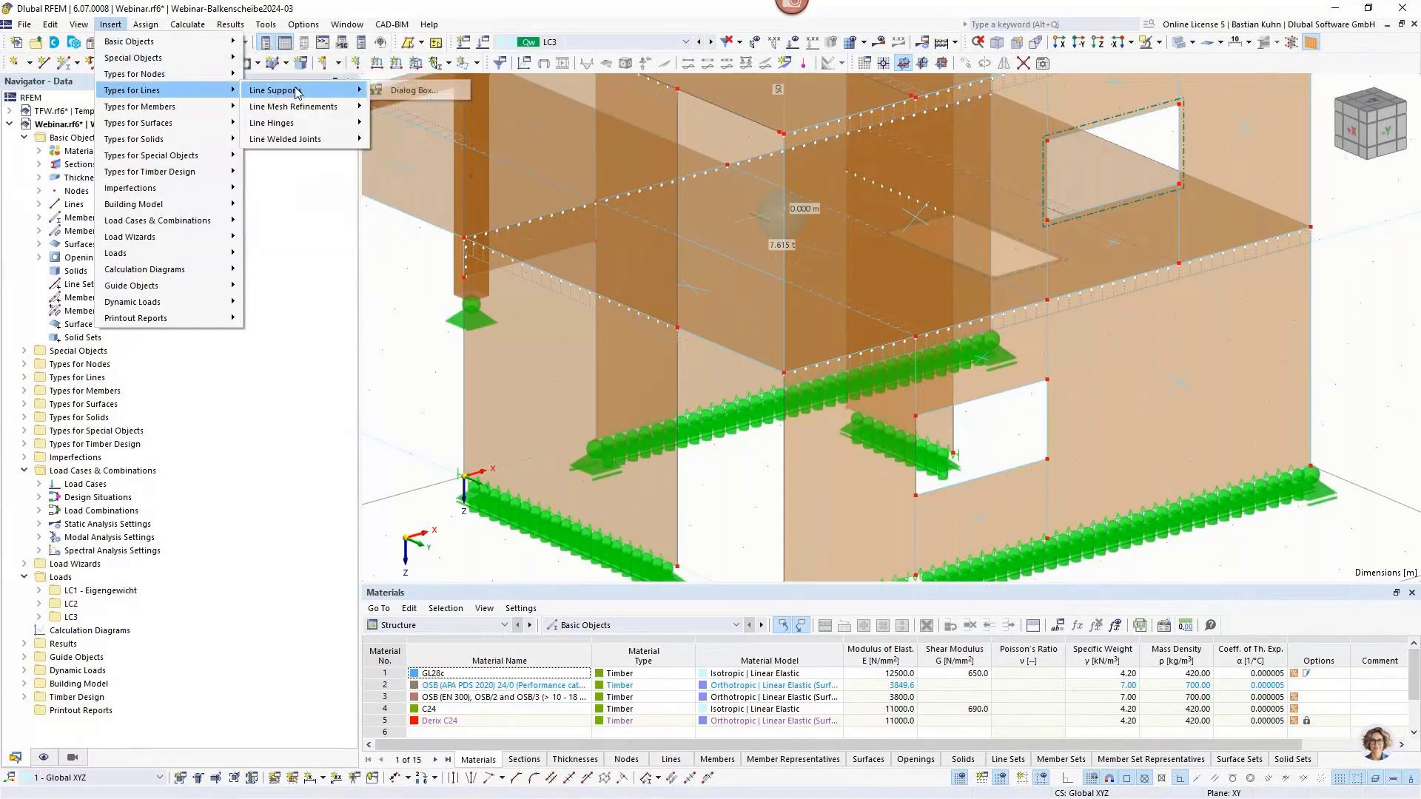
mouse_move(303, 122)
click(411, 122)
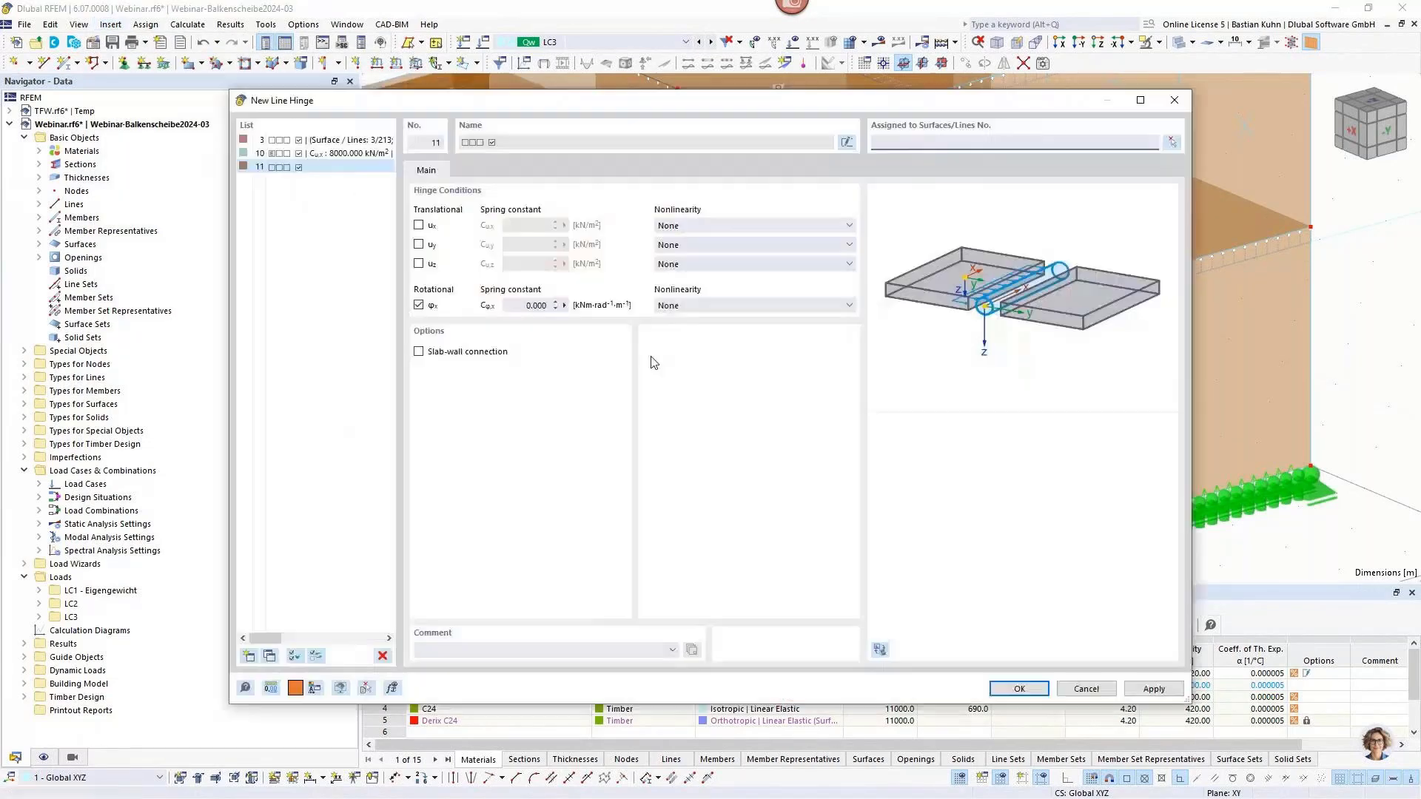
click(418, 226)
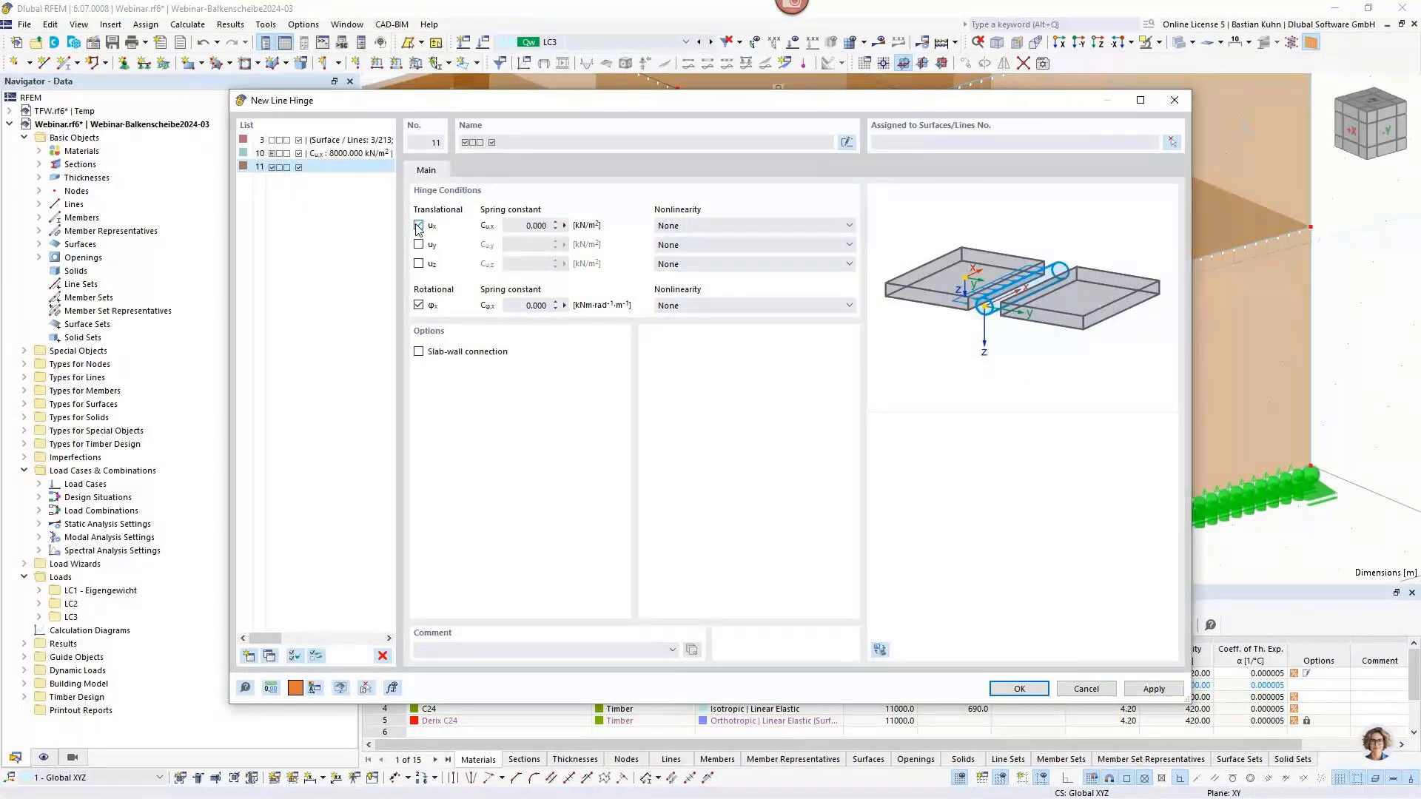
click(516, 225)
Assign the new line hinge to lines 495 and 496 of surface 2, the wall strip beside the lower-storey window.
click(1171, 144)
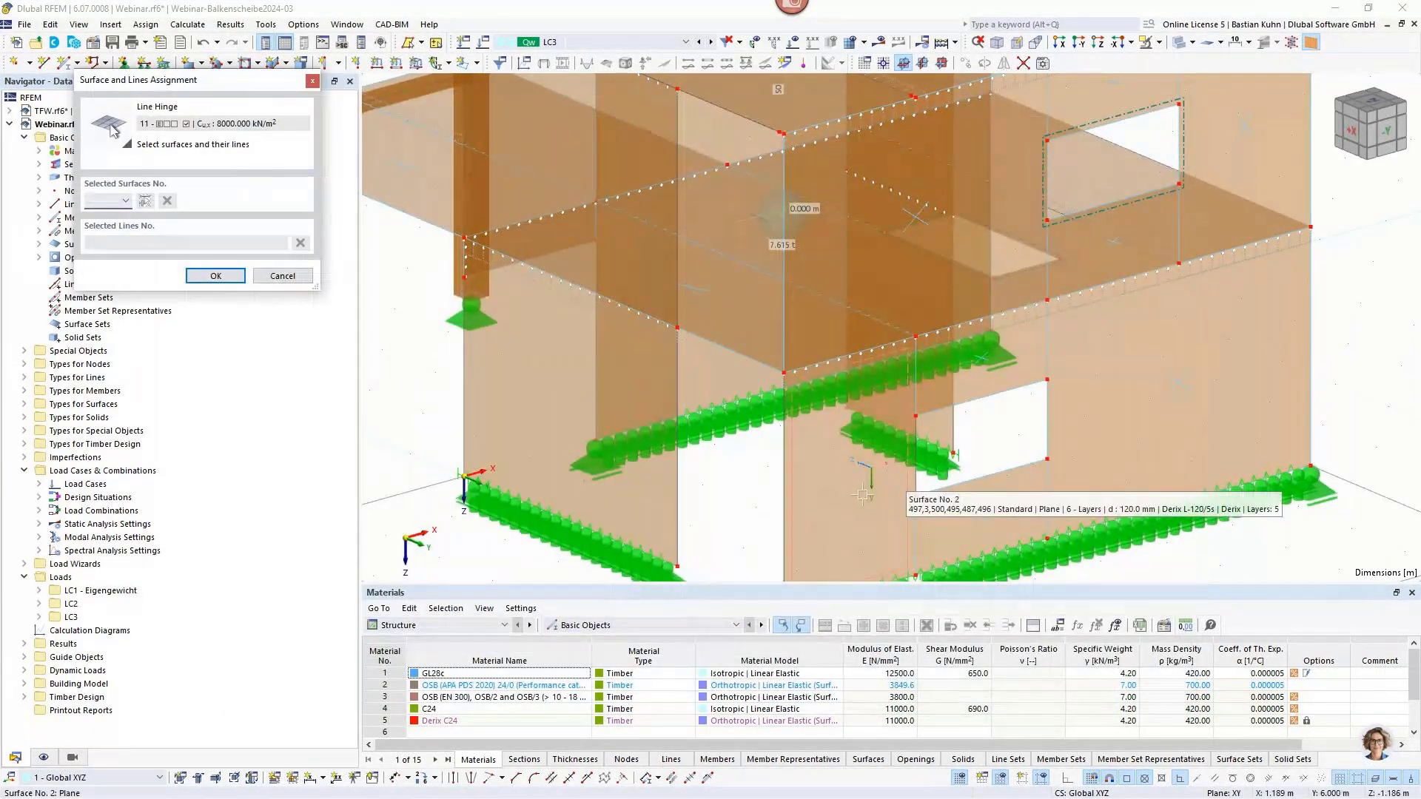
click(918, 517)
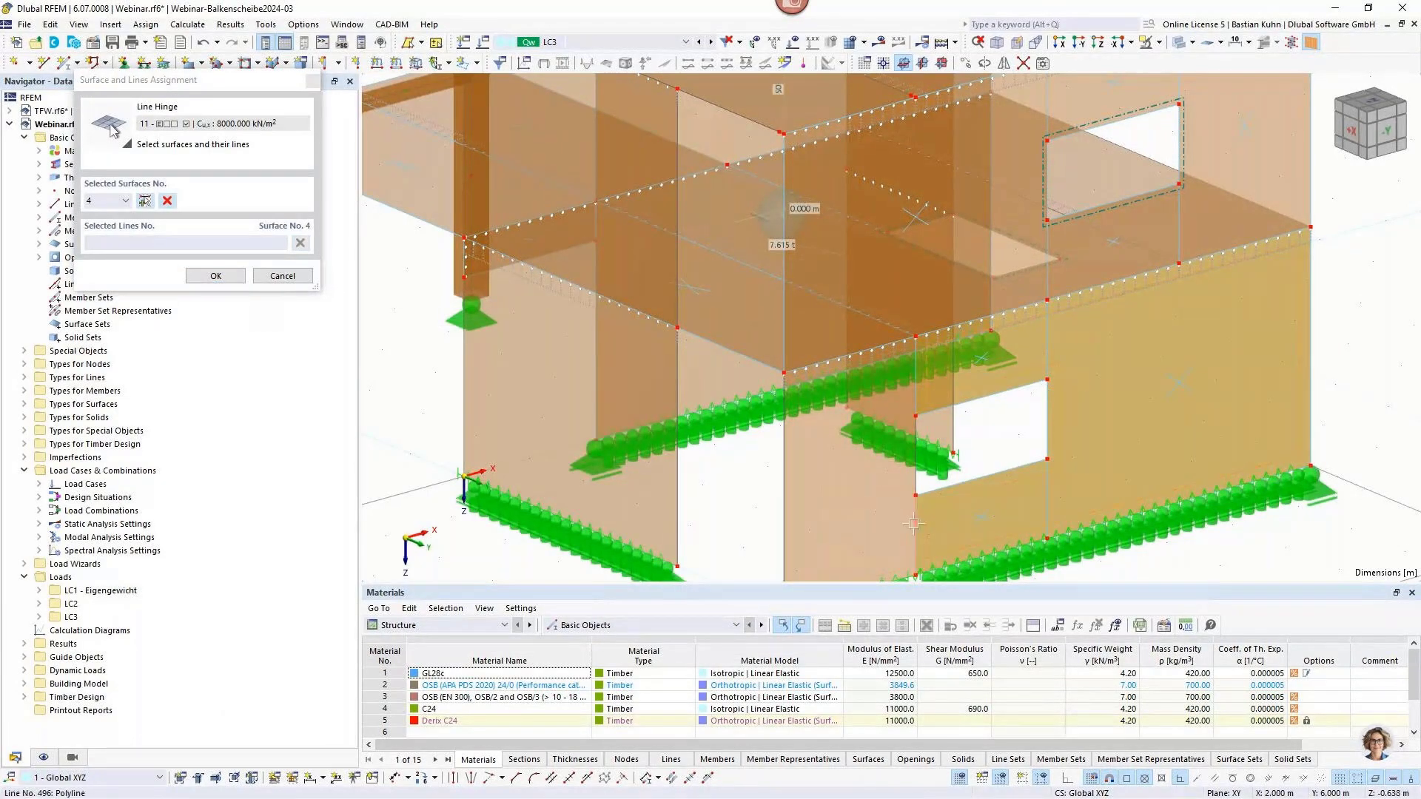
click(908, 524)
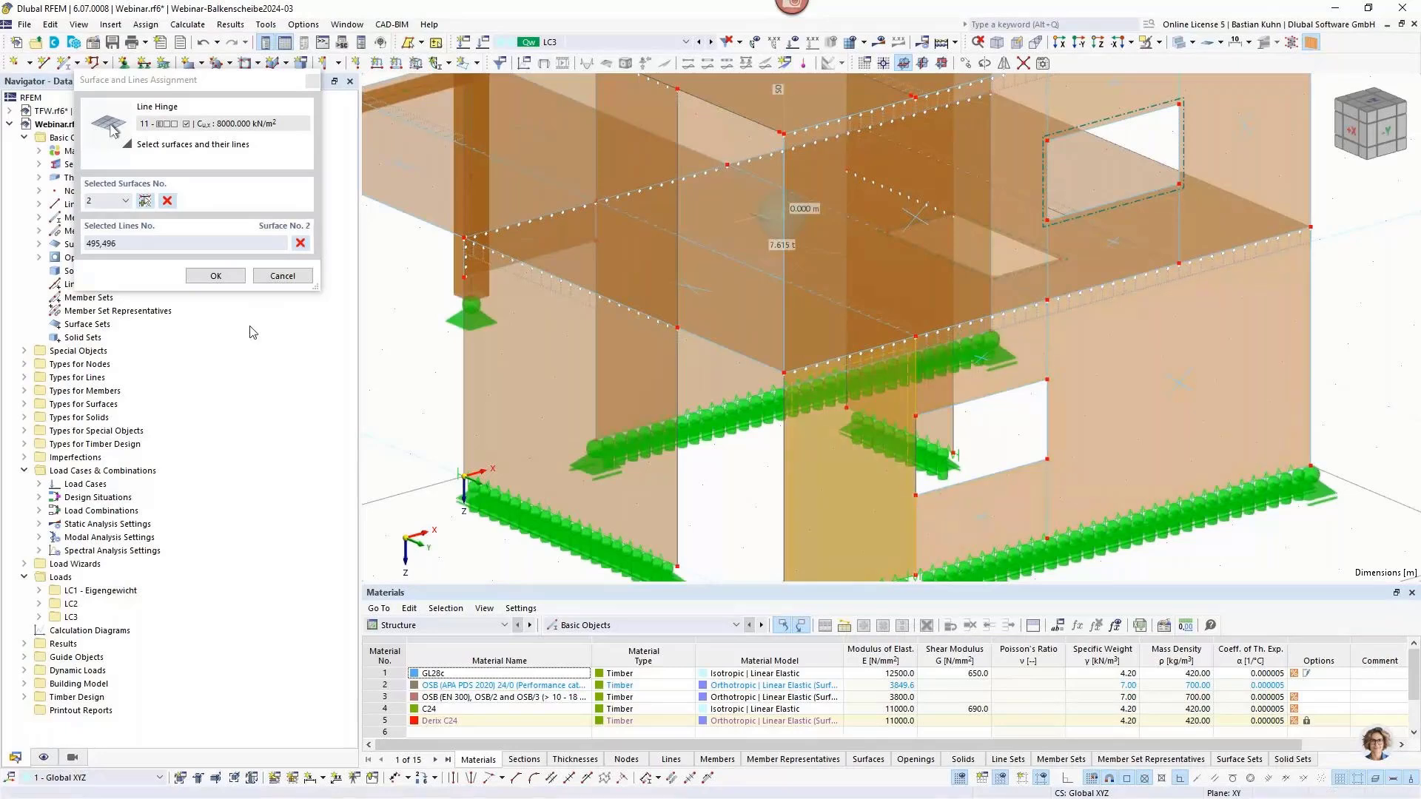
click(226, 278)
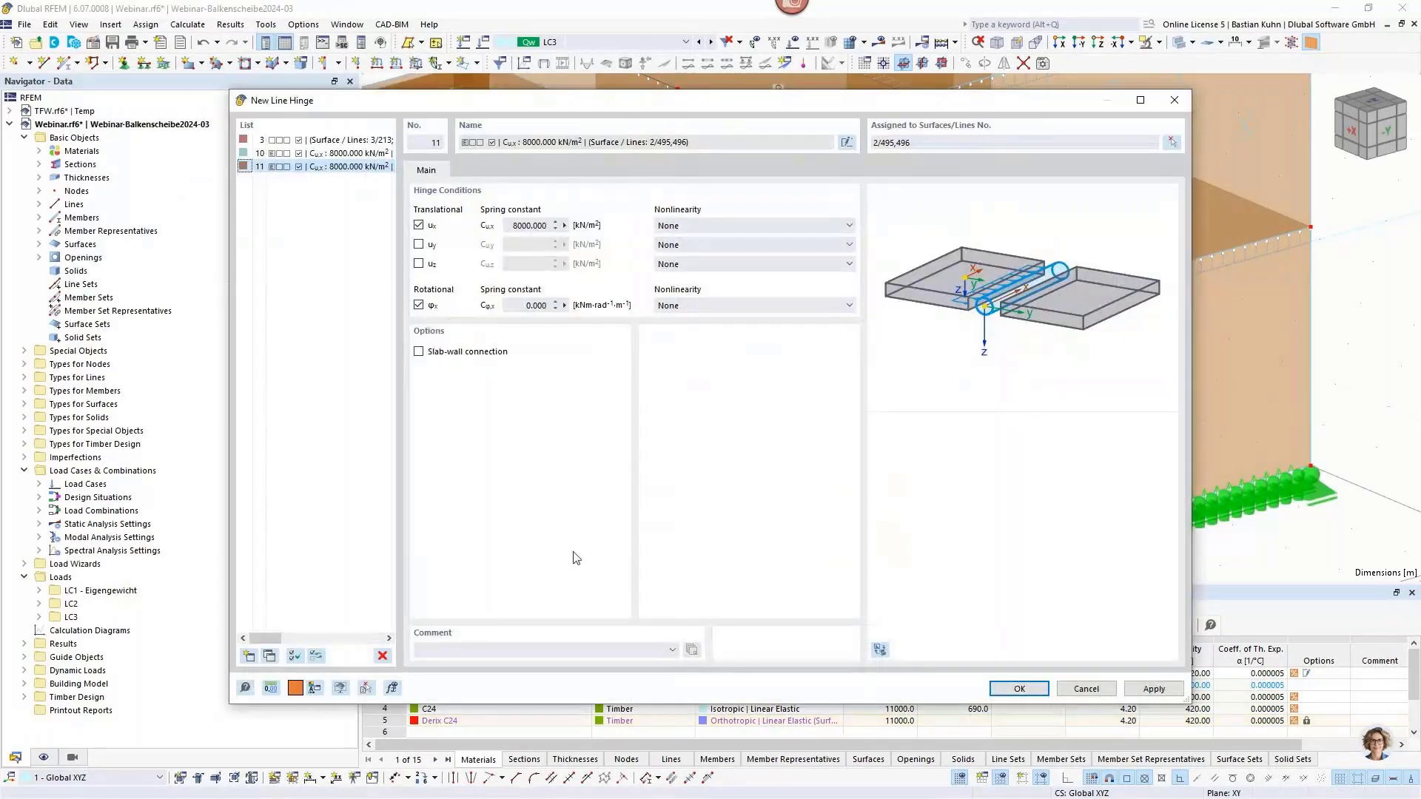
key(Return)
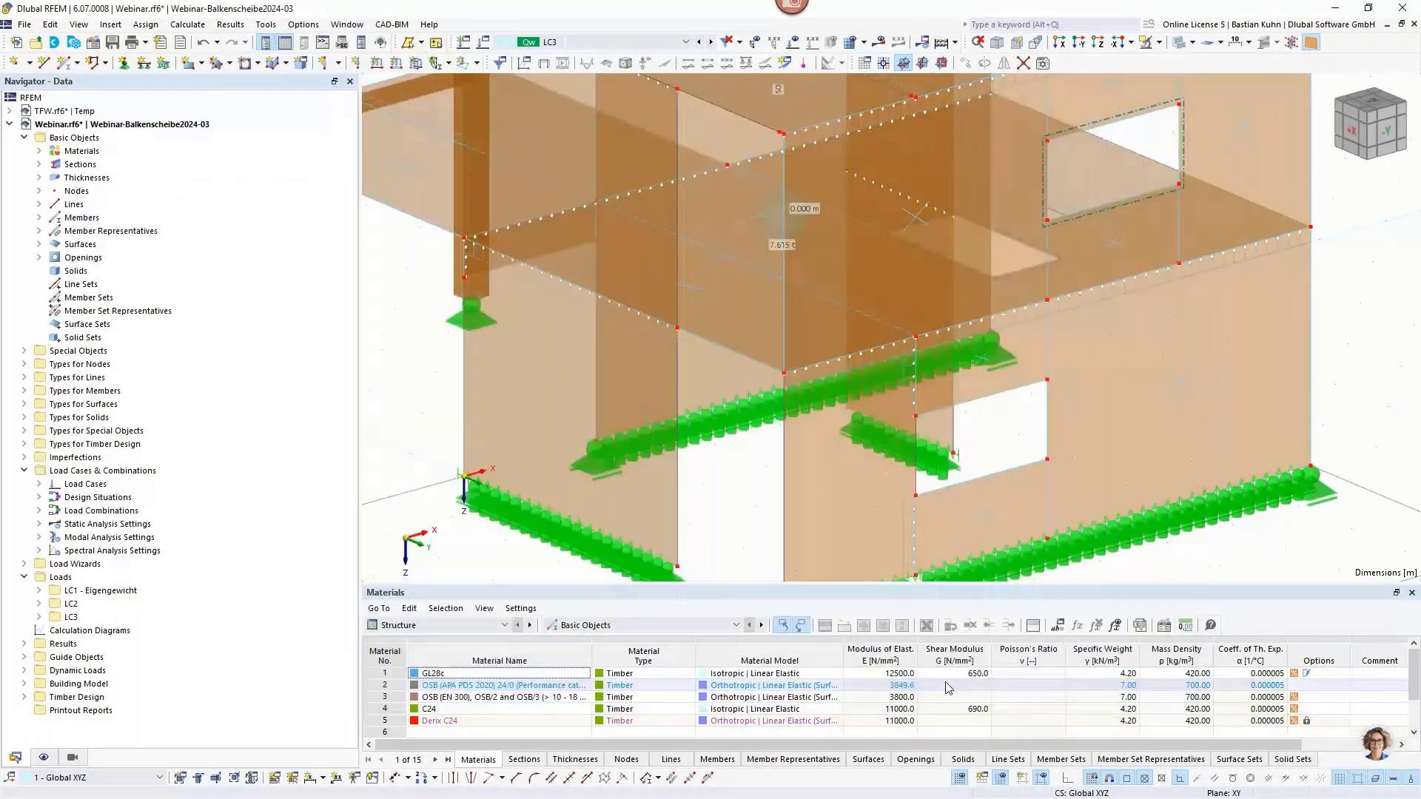
Show the loads of load case LC1 - Eigengewicht on the whole building and inspect them from several angles.
scroll(671, 386, down, 3)
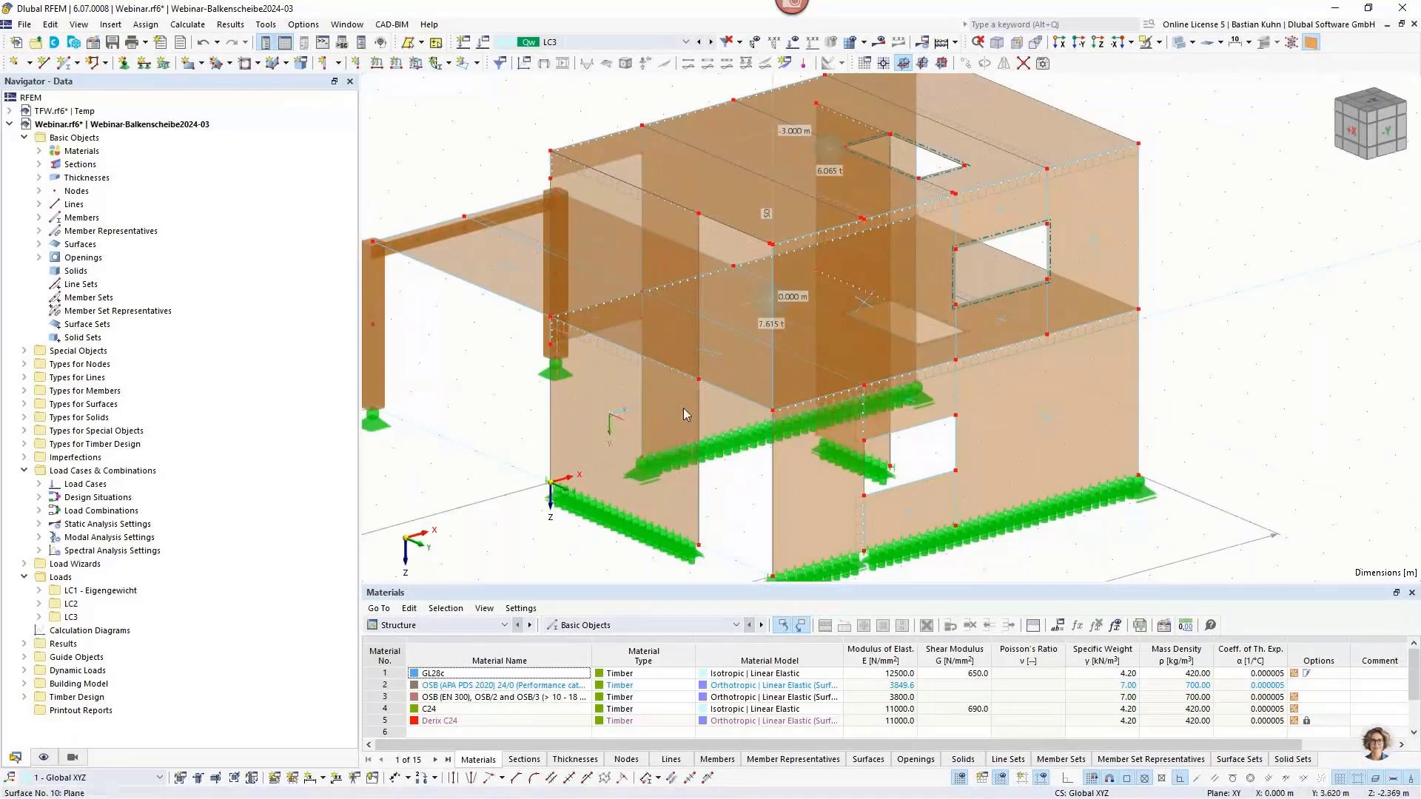
scroll(682, 407, down, 2)
scroll(684, 407, down, 1)
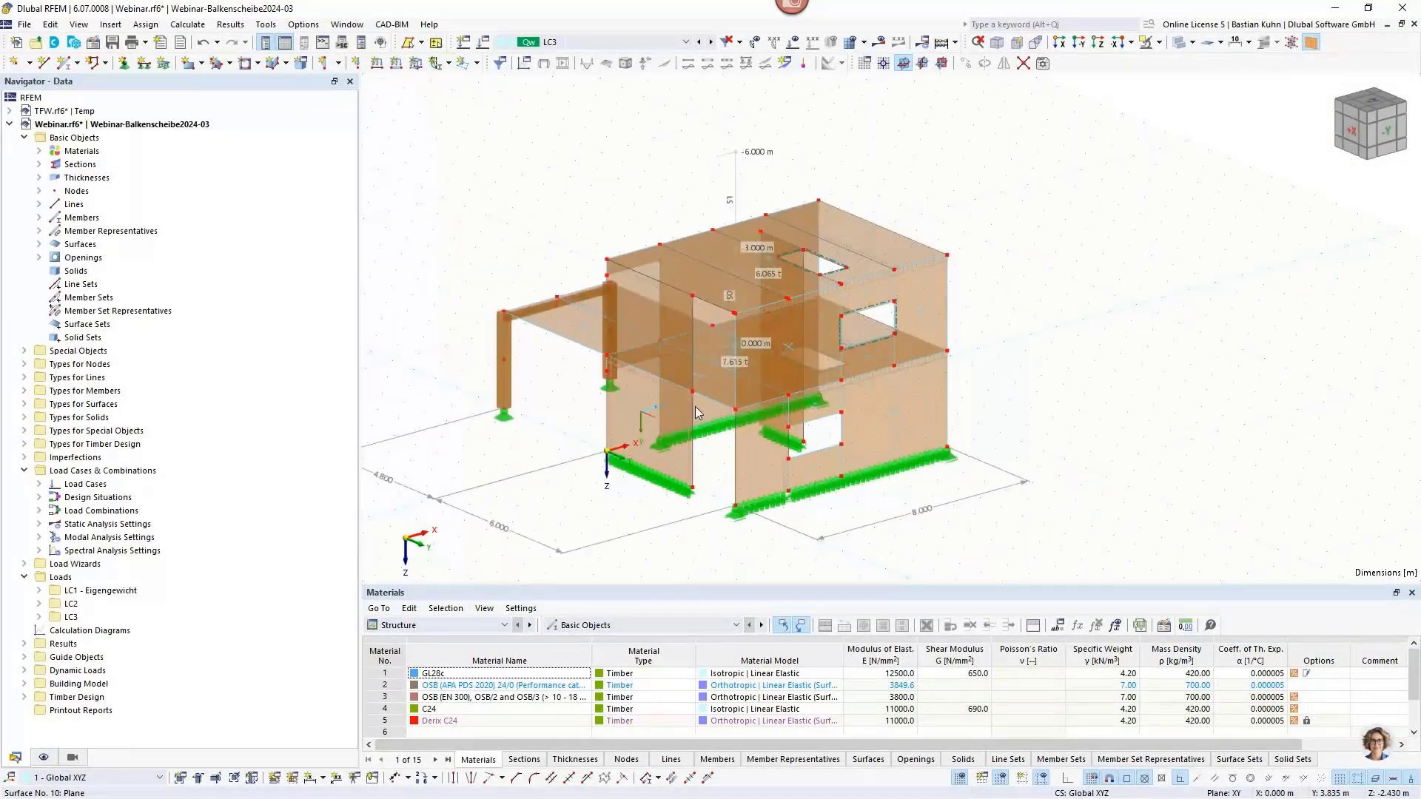
click(636, 42)
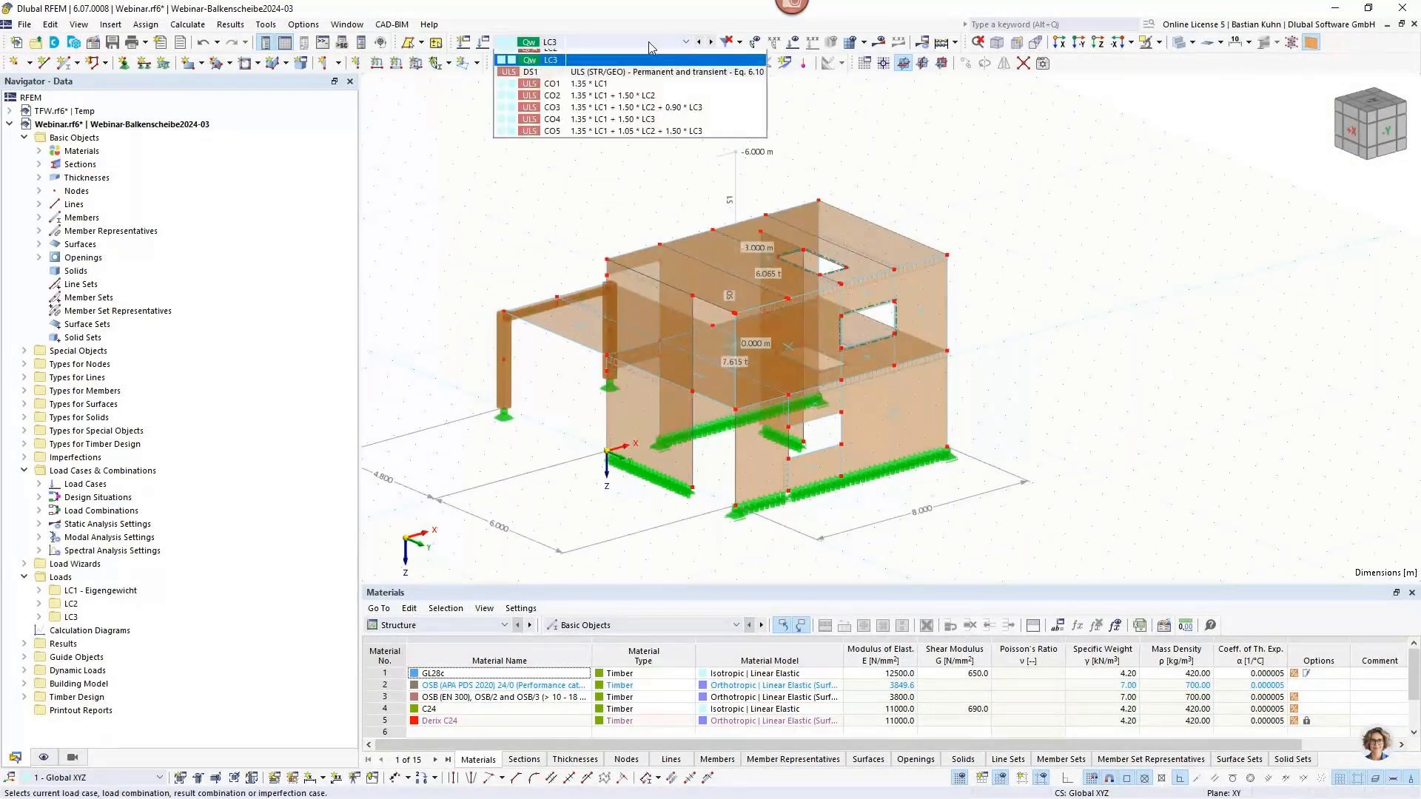
click(639, 57)
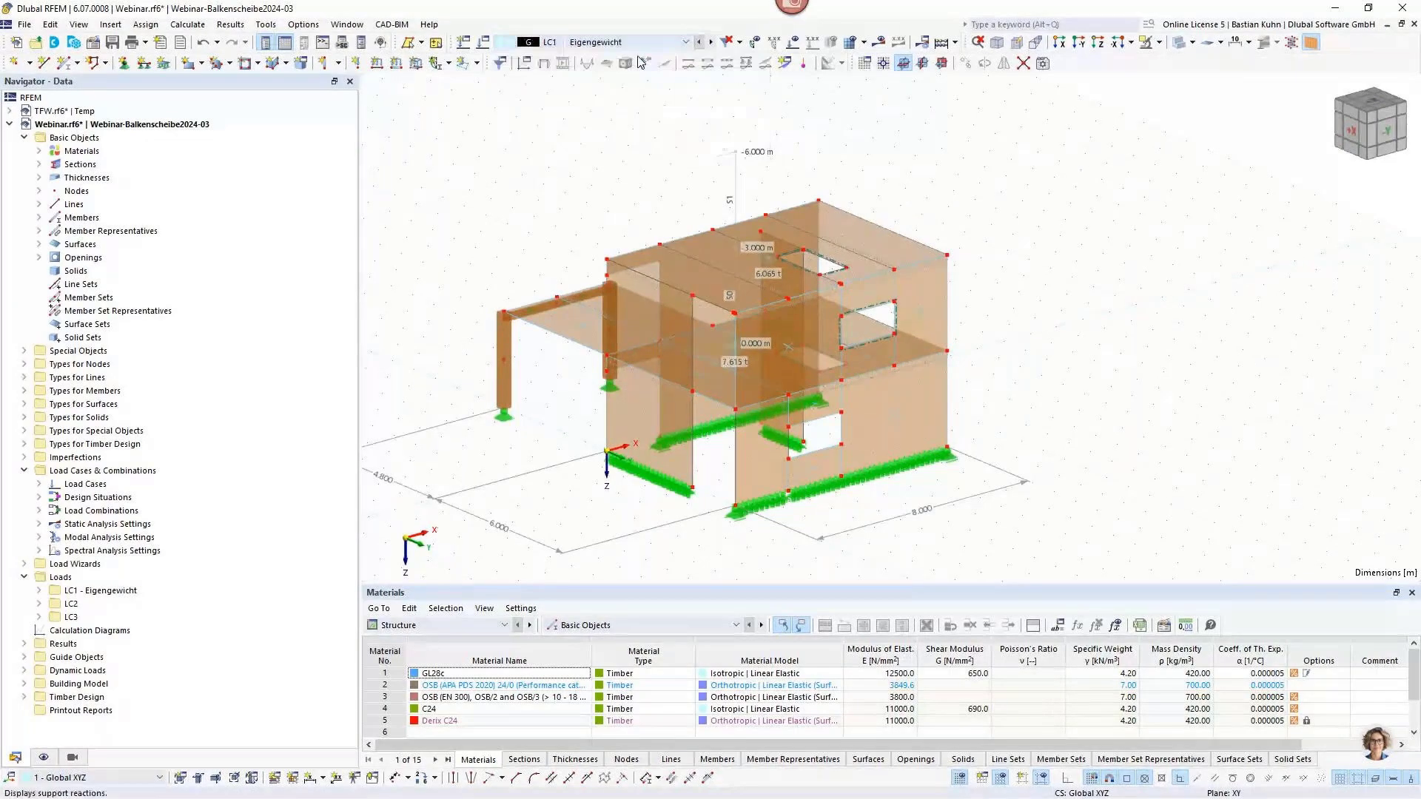
ctrl+middle_drag(633, 176, 756, 93)
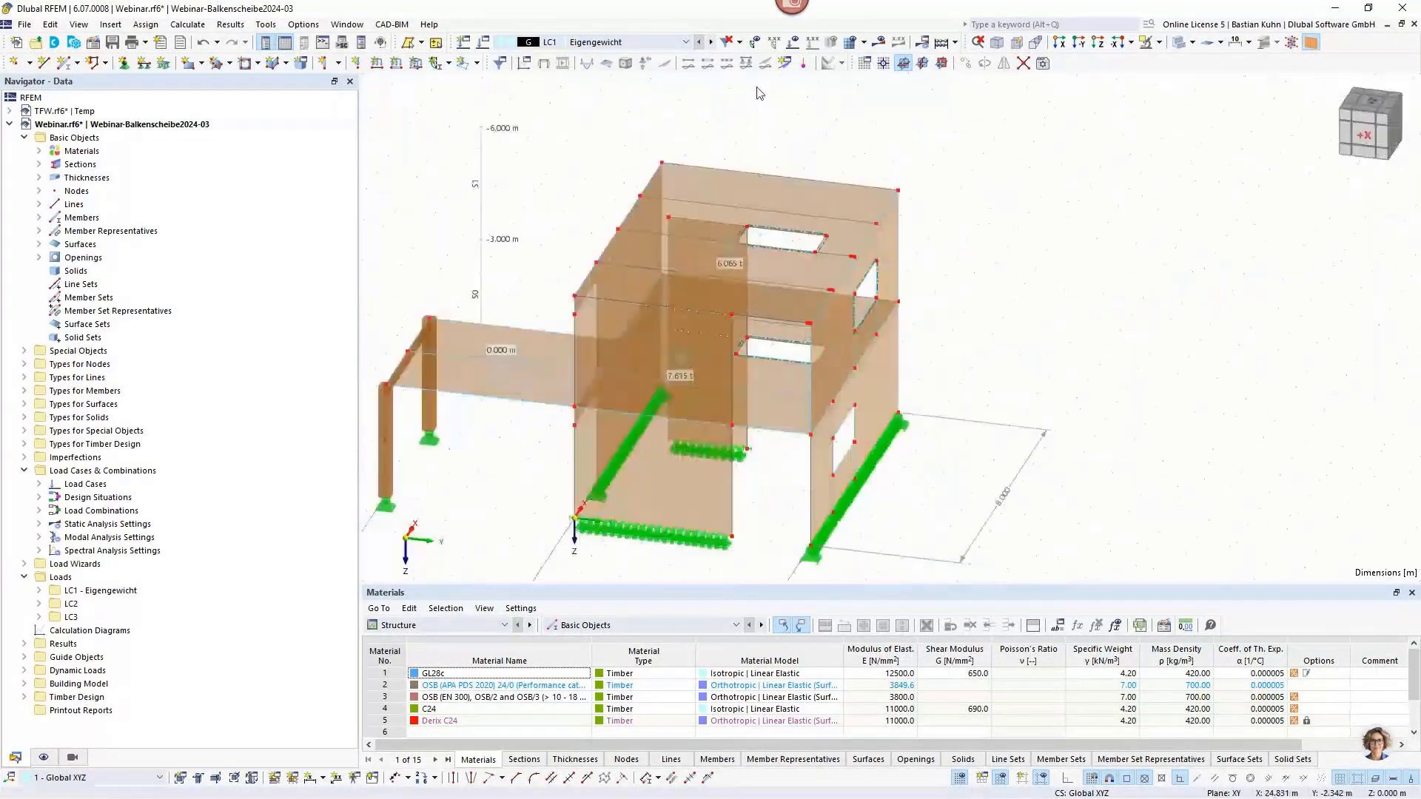
click(794, 45)
ctrl+middle_drag(583, 224, 976, 211)
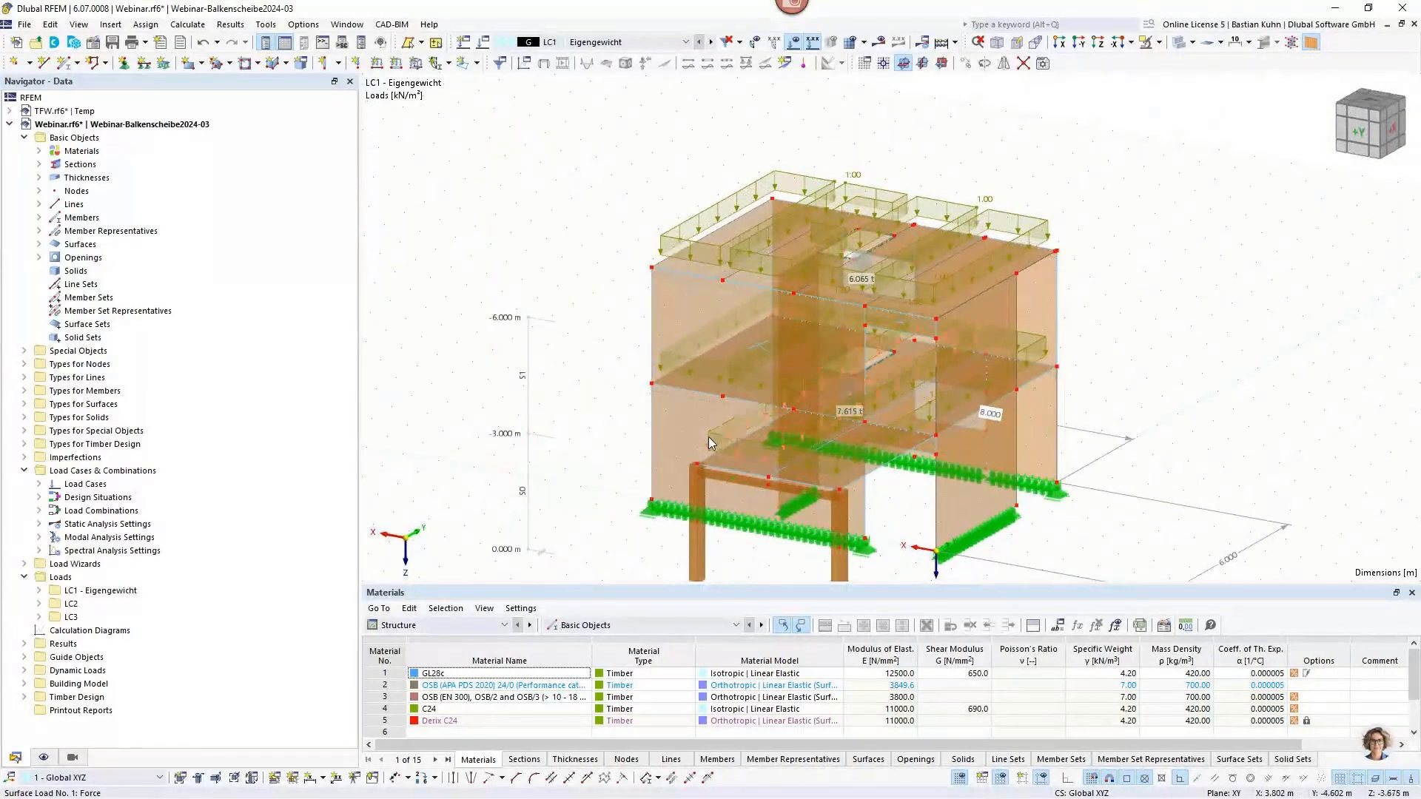
Review the loads of load cases LC2 and LC3 on the building, and hide the load display.
click(710, 42)
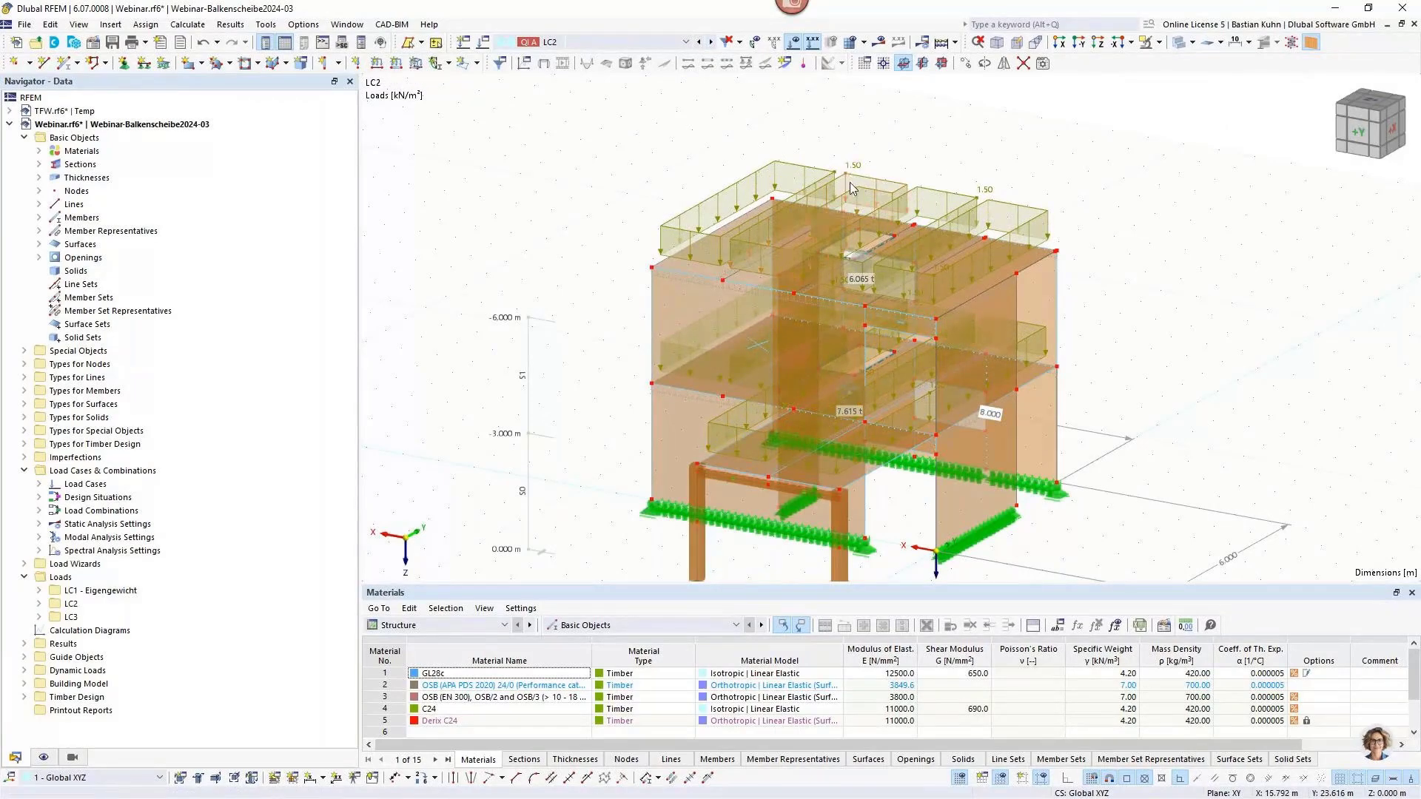
middle_drag(916, 154, 837, 115)
scroll(807, 111, up, 2)
click(675, 43)
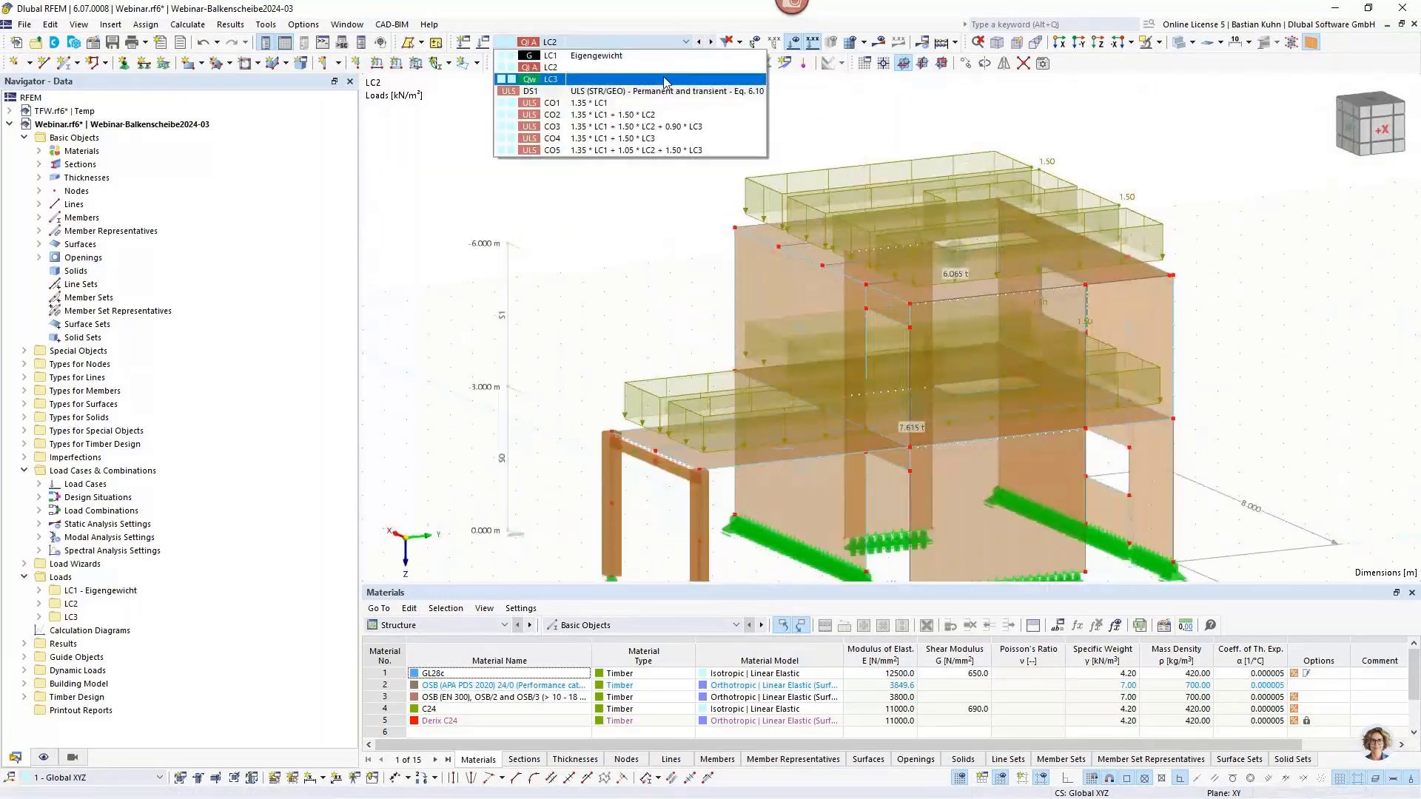
click(666, 78)
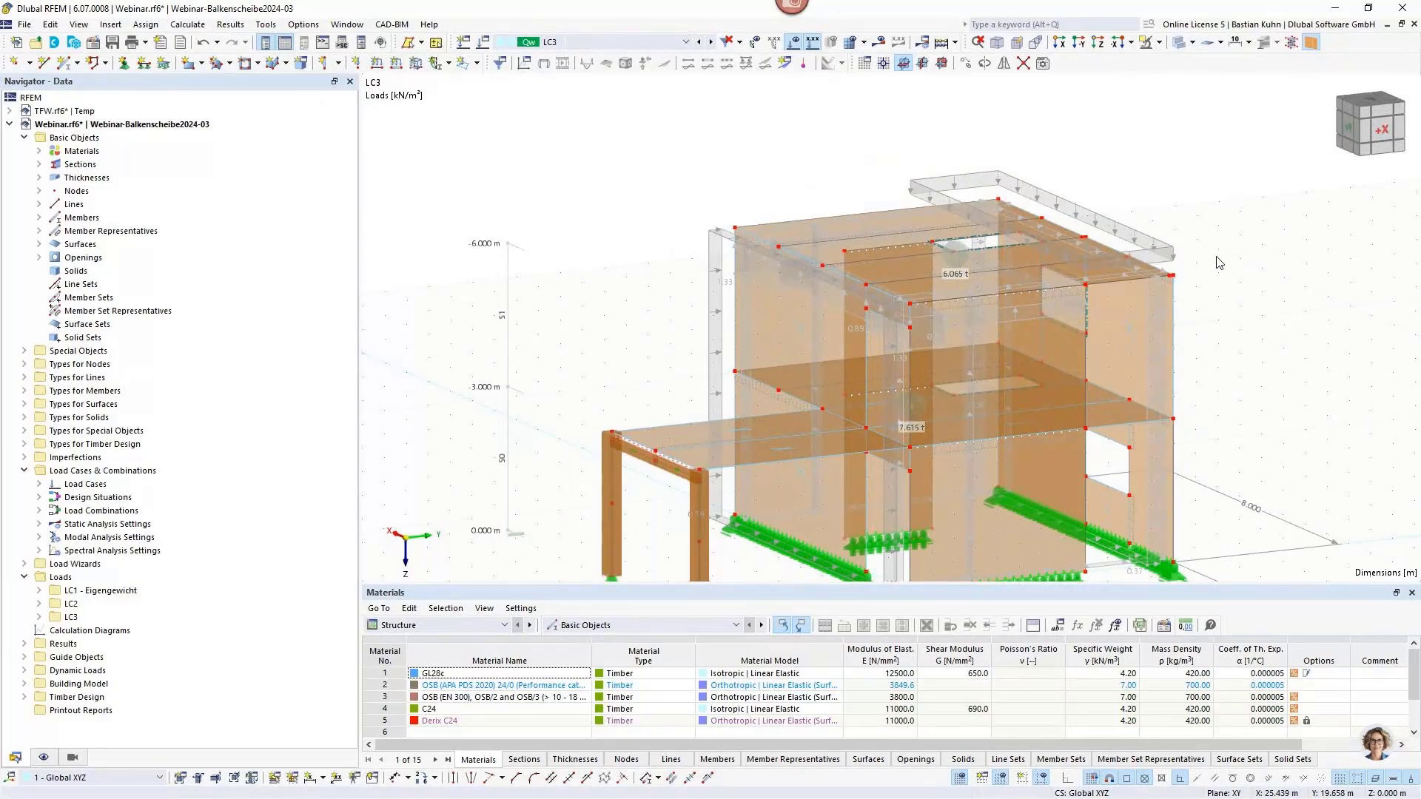
ctrl+middle_drag(1218, 264, 800, 387)
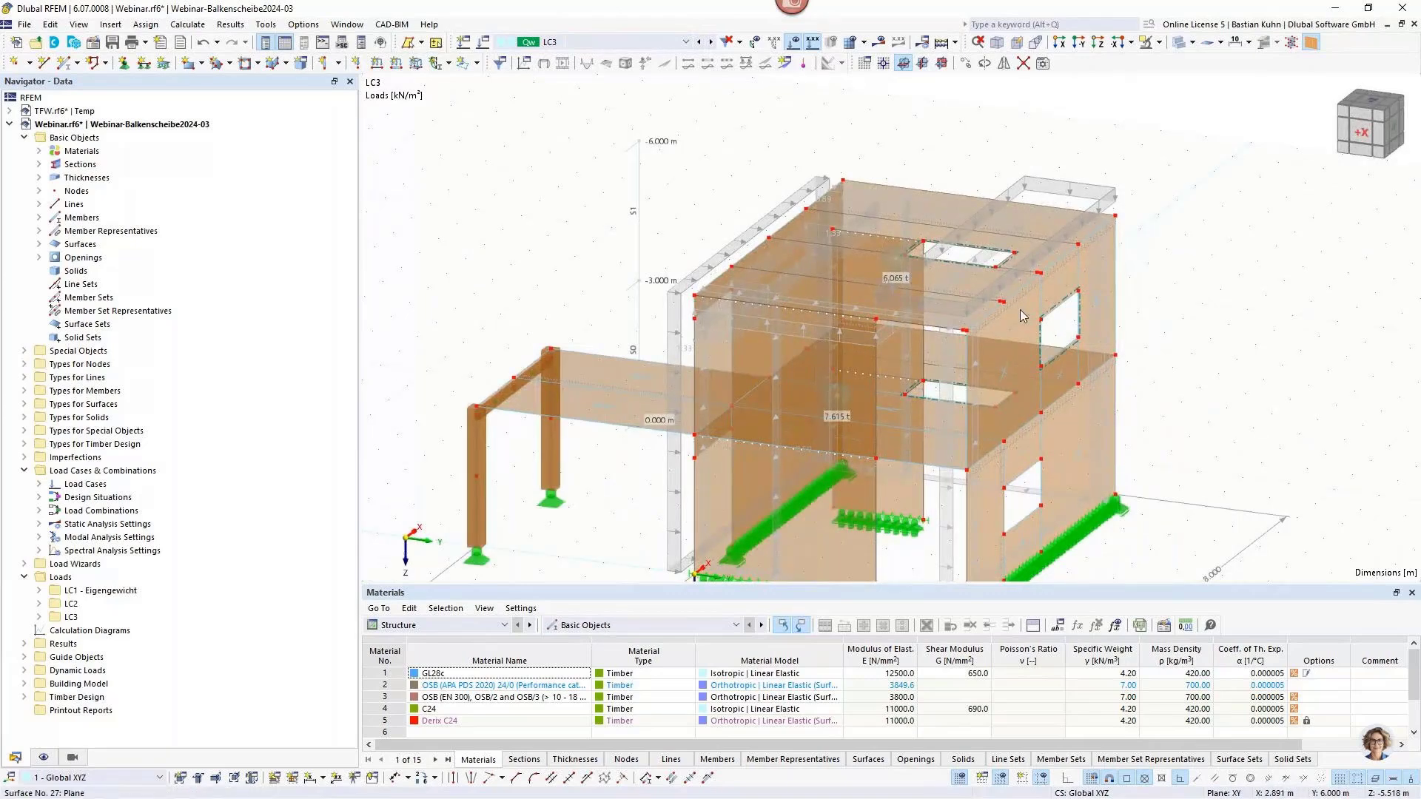
middle_drag(792, 329, 814, 275)
click(793, 41)
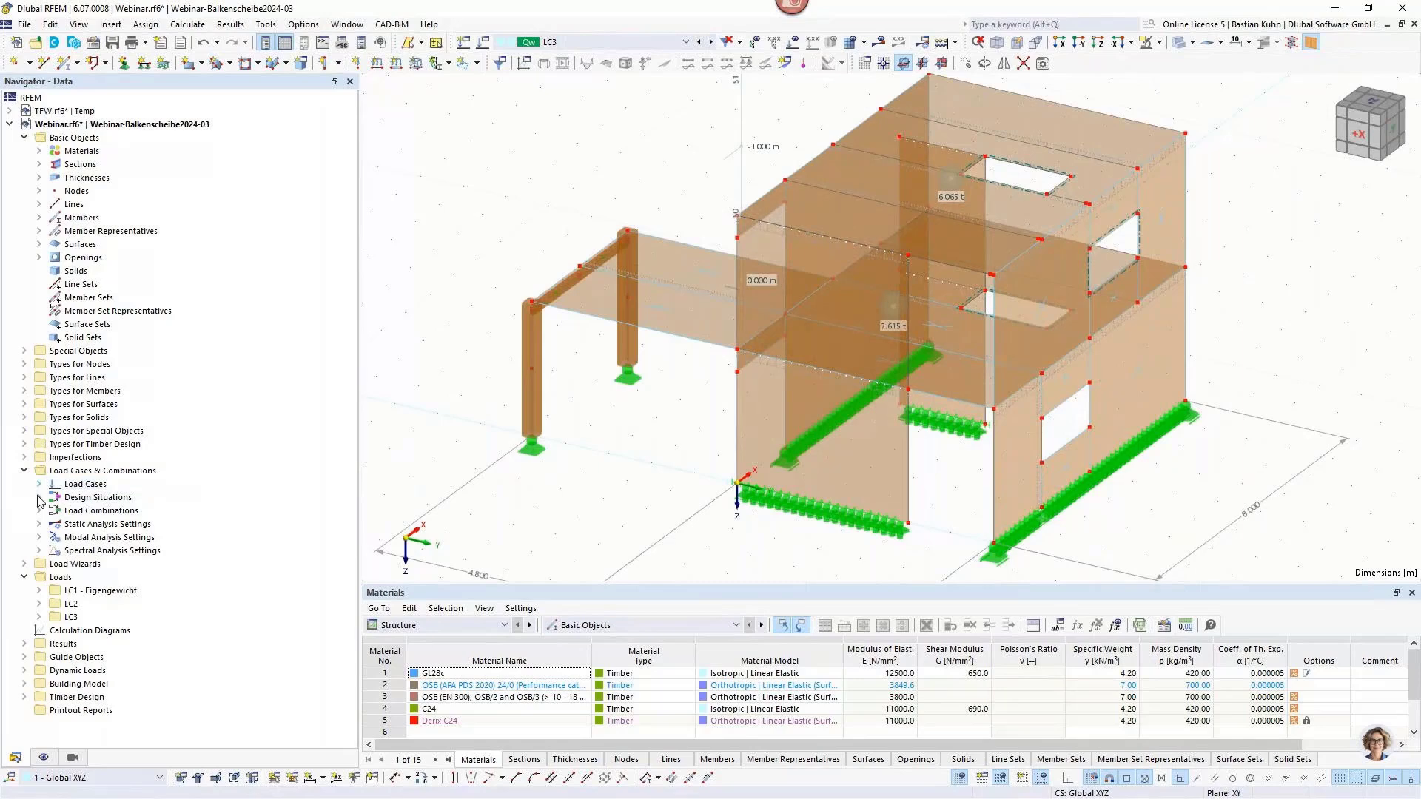
Review the load combinations and the settings of CO1 in Load Cases & Combinations, leaving them unmodified.
right_click(55, 472)
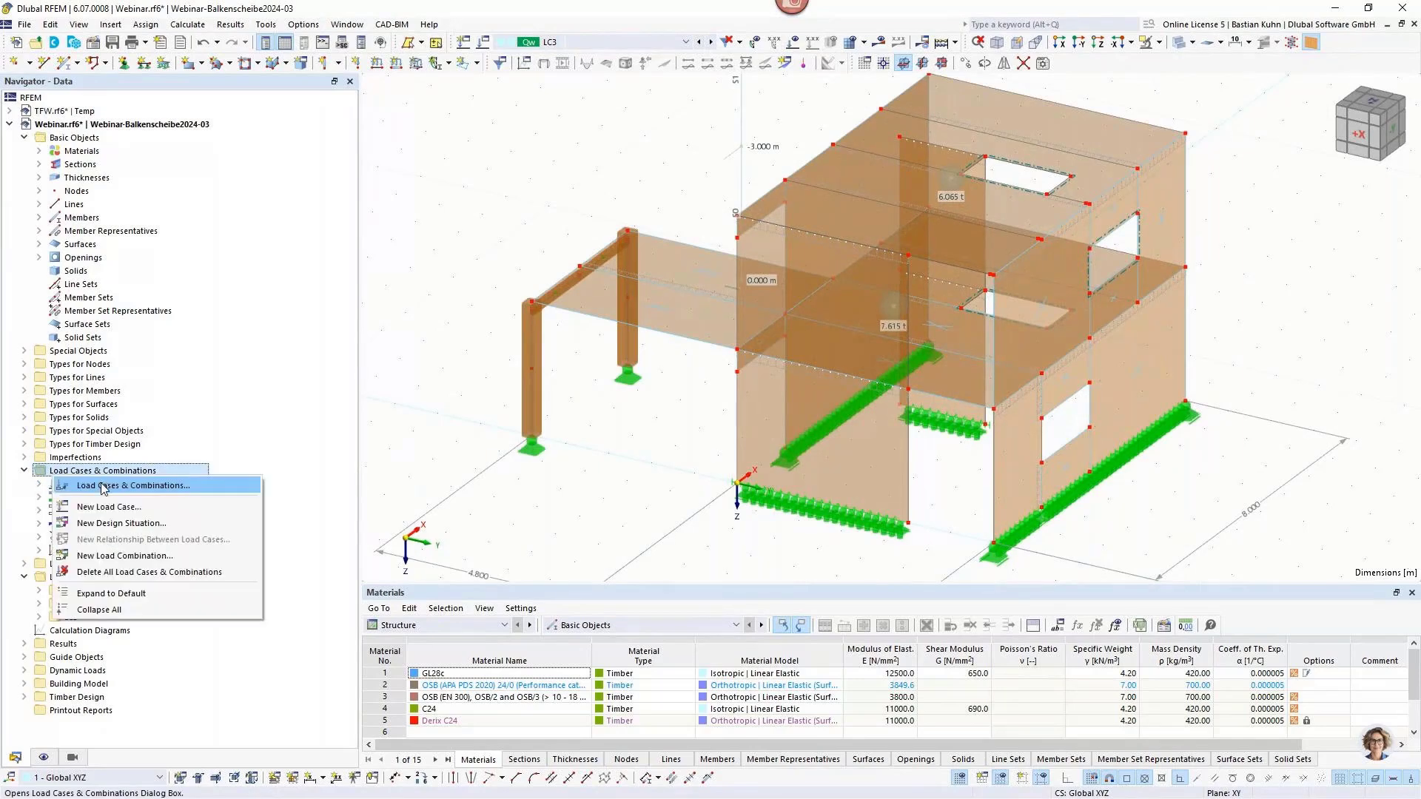
click(105, 486)
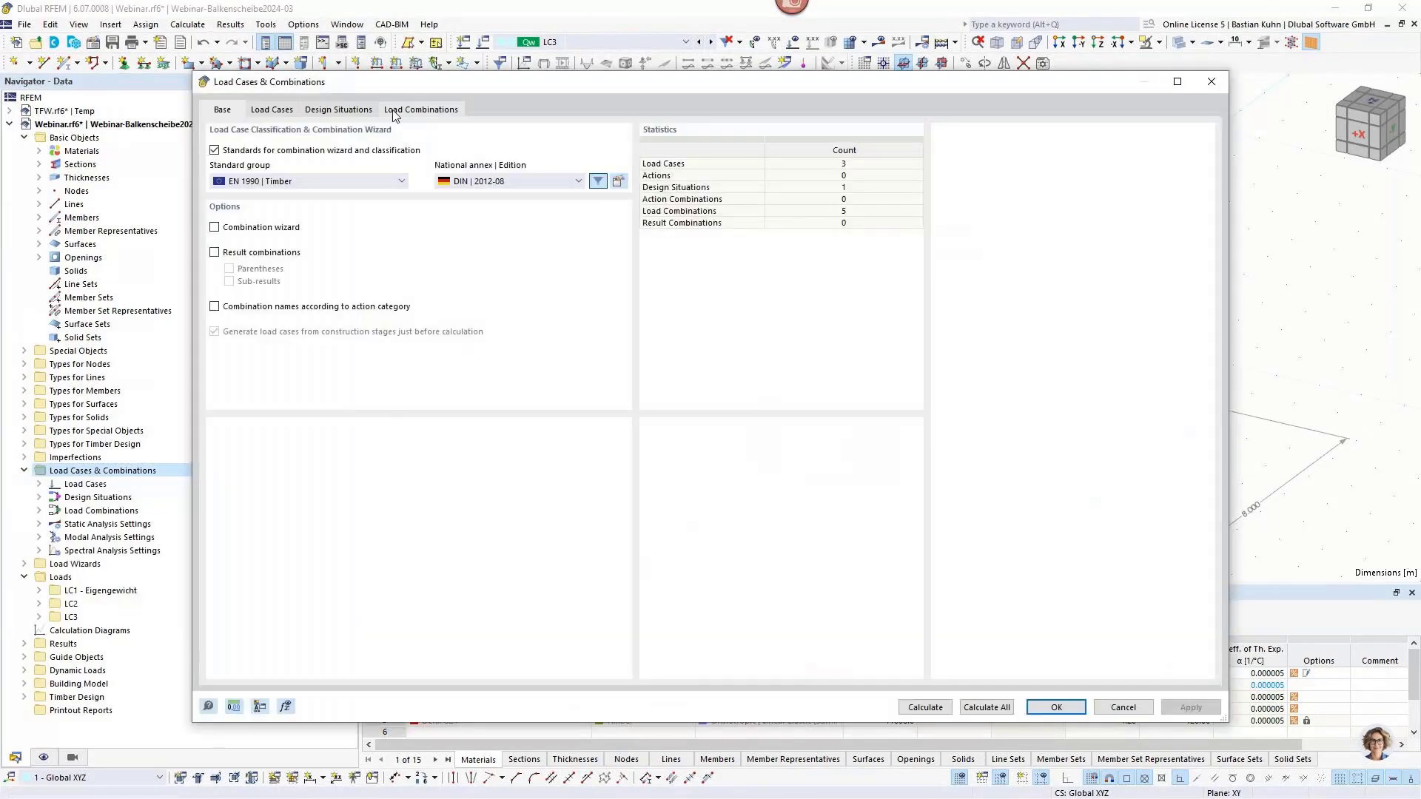
click(421, 109)
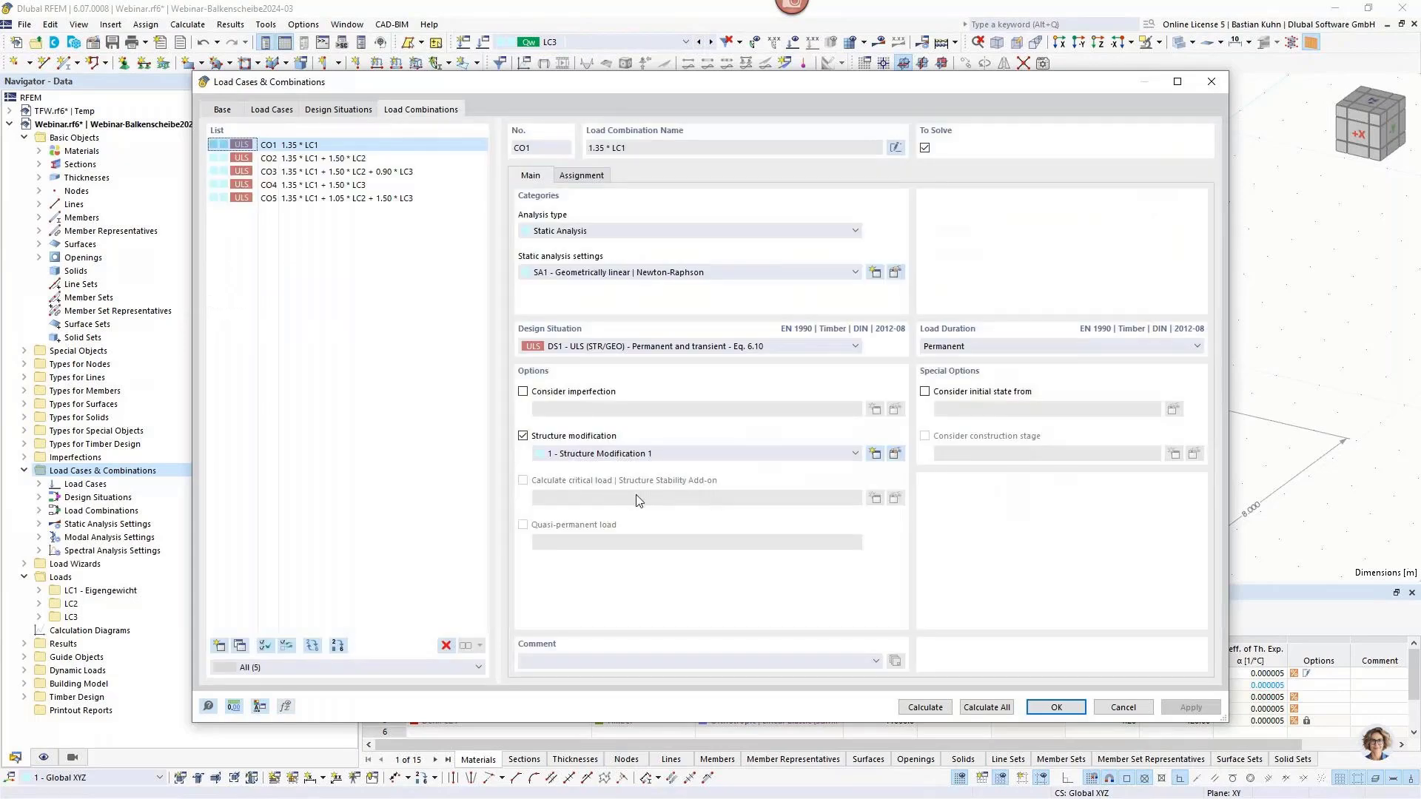
click(1121, 709)
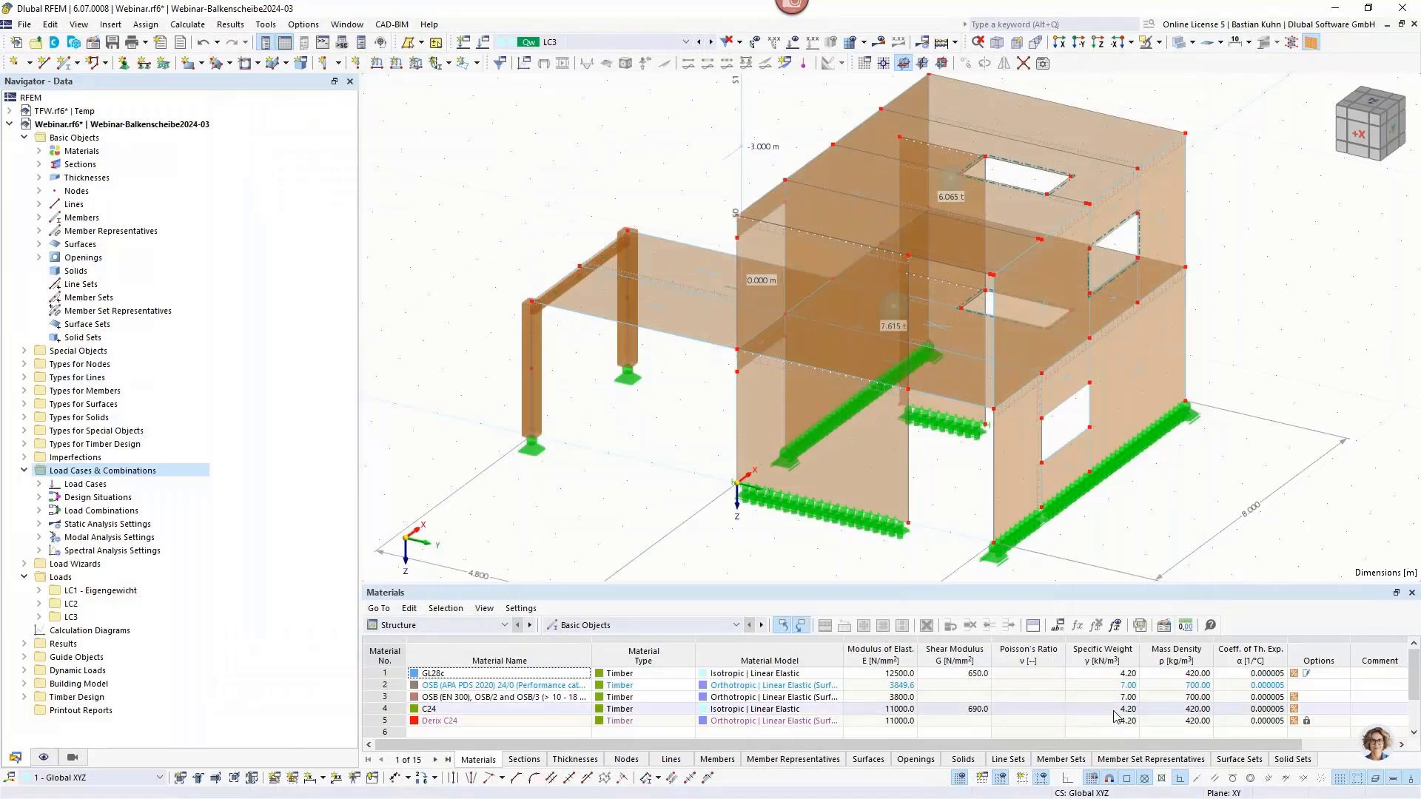
Select the exterior wall with the windows and the narrow interior wall, and isolate them in visibility mode.
scroll(822, 447, down, 3)
ctrl+middle_drag(754, 445, 683, 323)
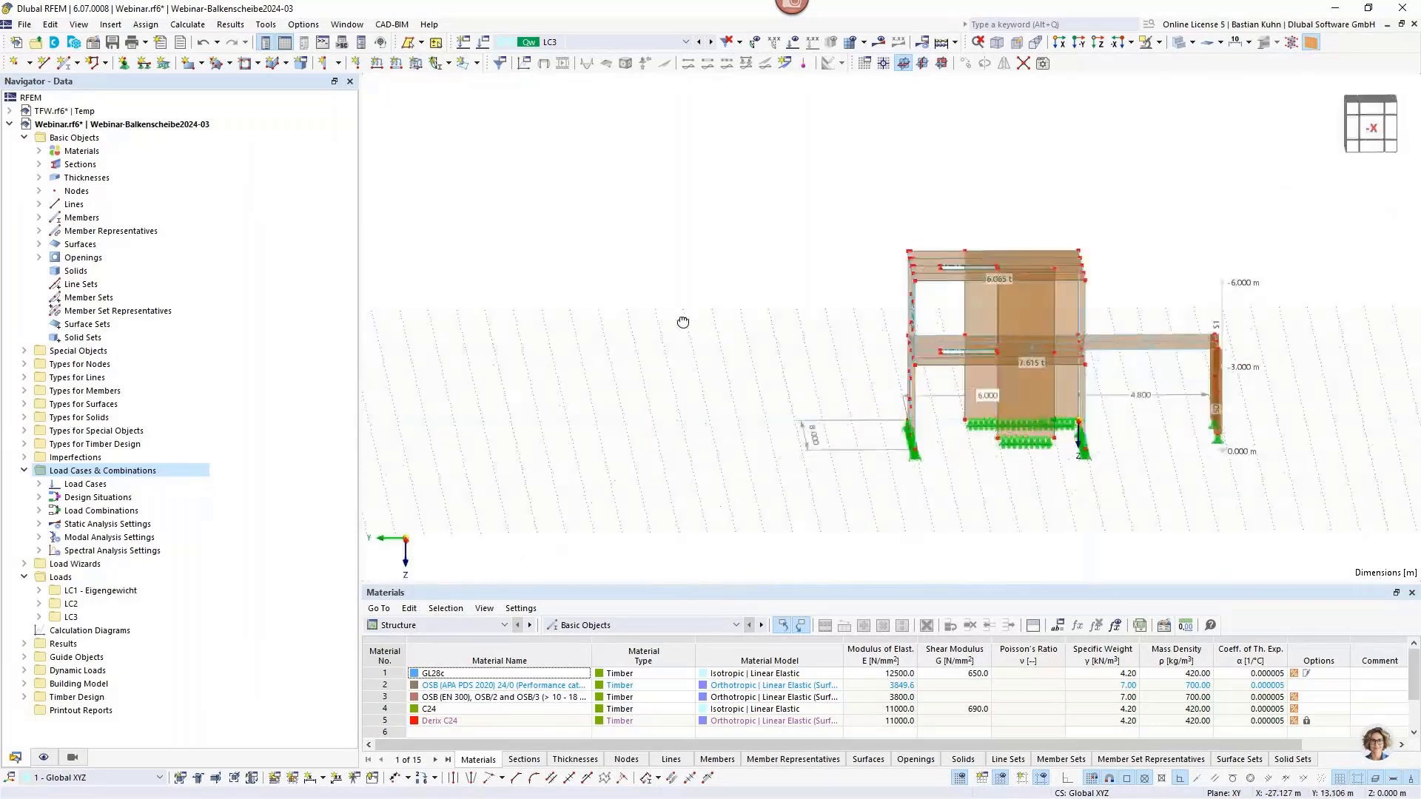
drag(862, 215, 922, 468)
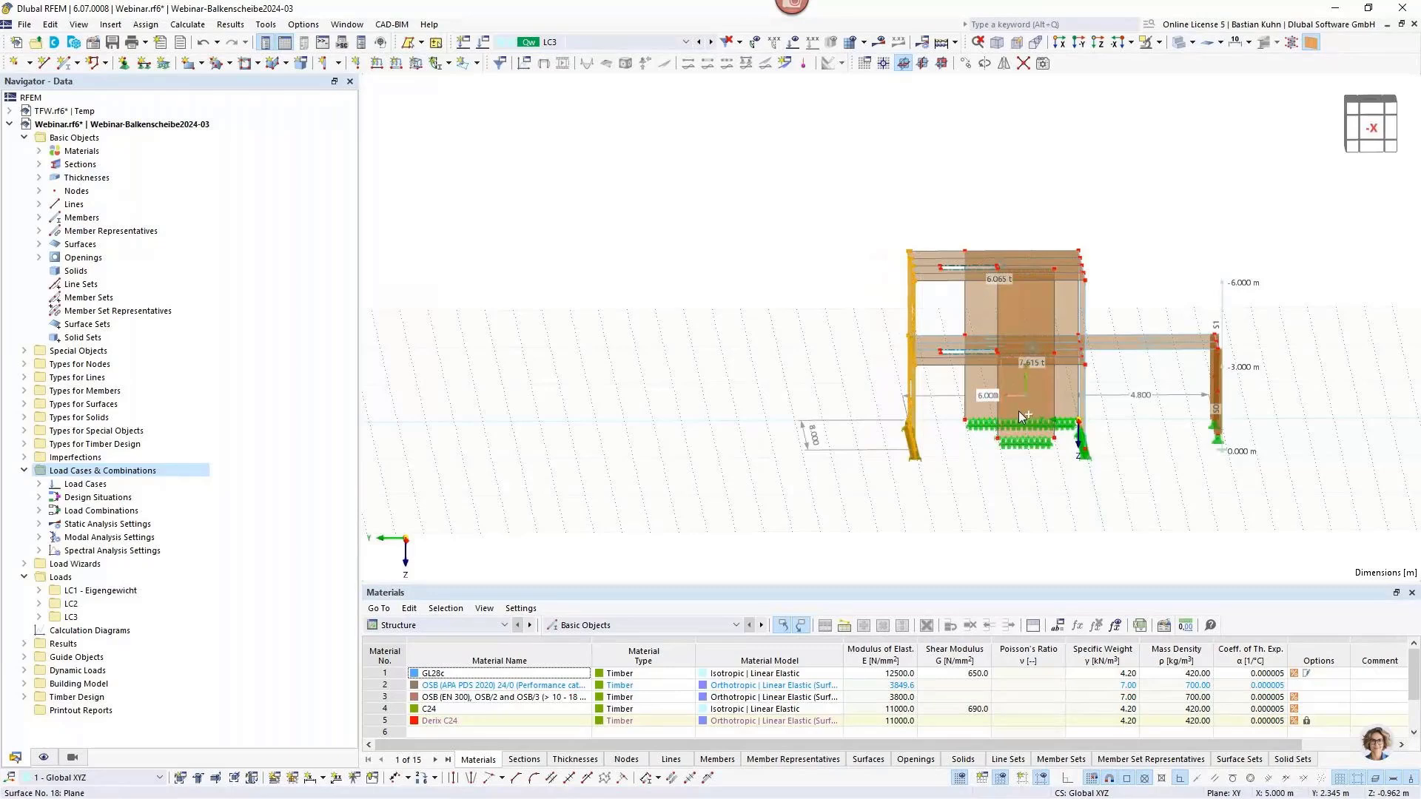
ctrl+click(1014, 314)
click(1146, 42)
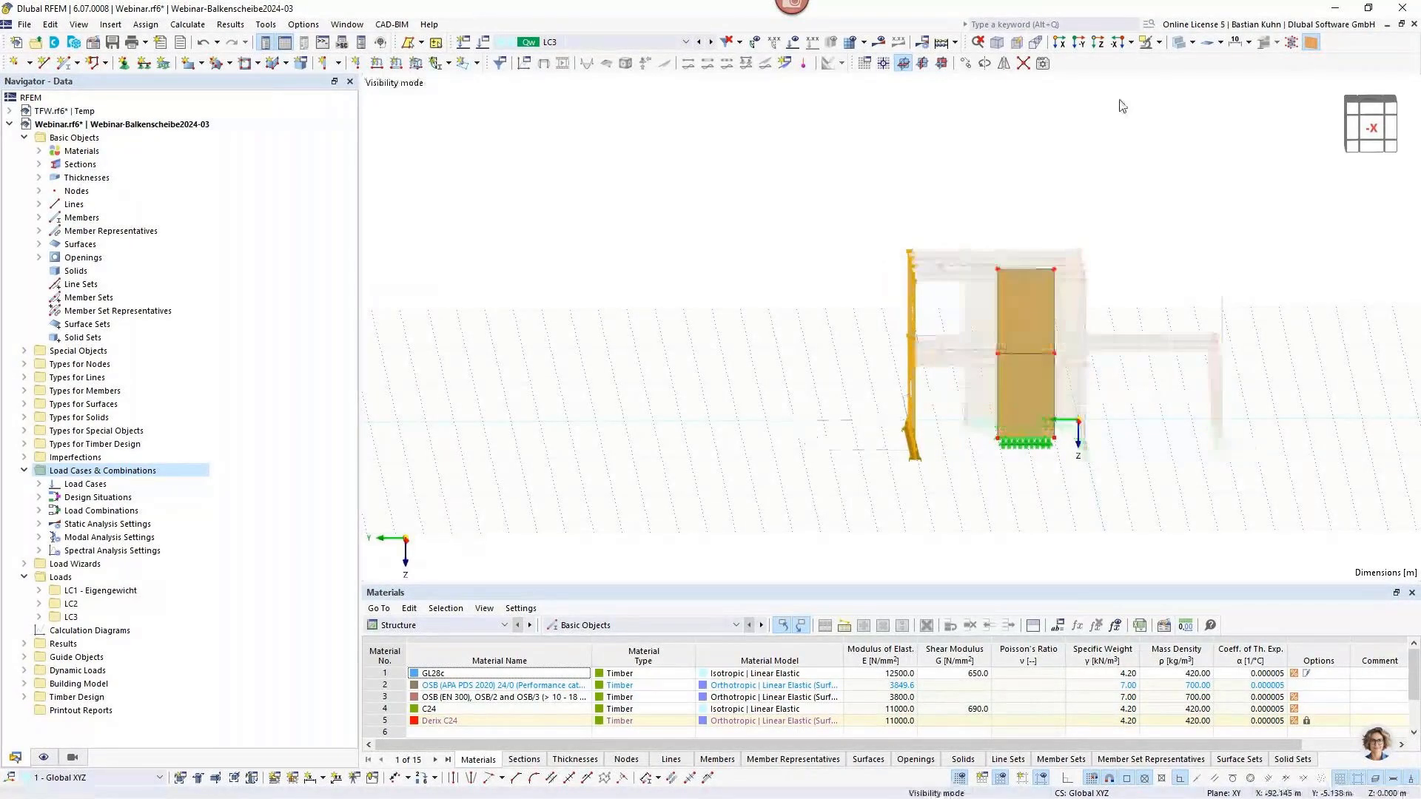
Select all surfaces of the windowed exterior wall and narrow interior wall, and assign them thickness 1 - Beam Panel, 175.0 mm.
click(1018, 219)
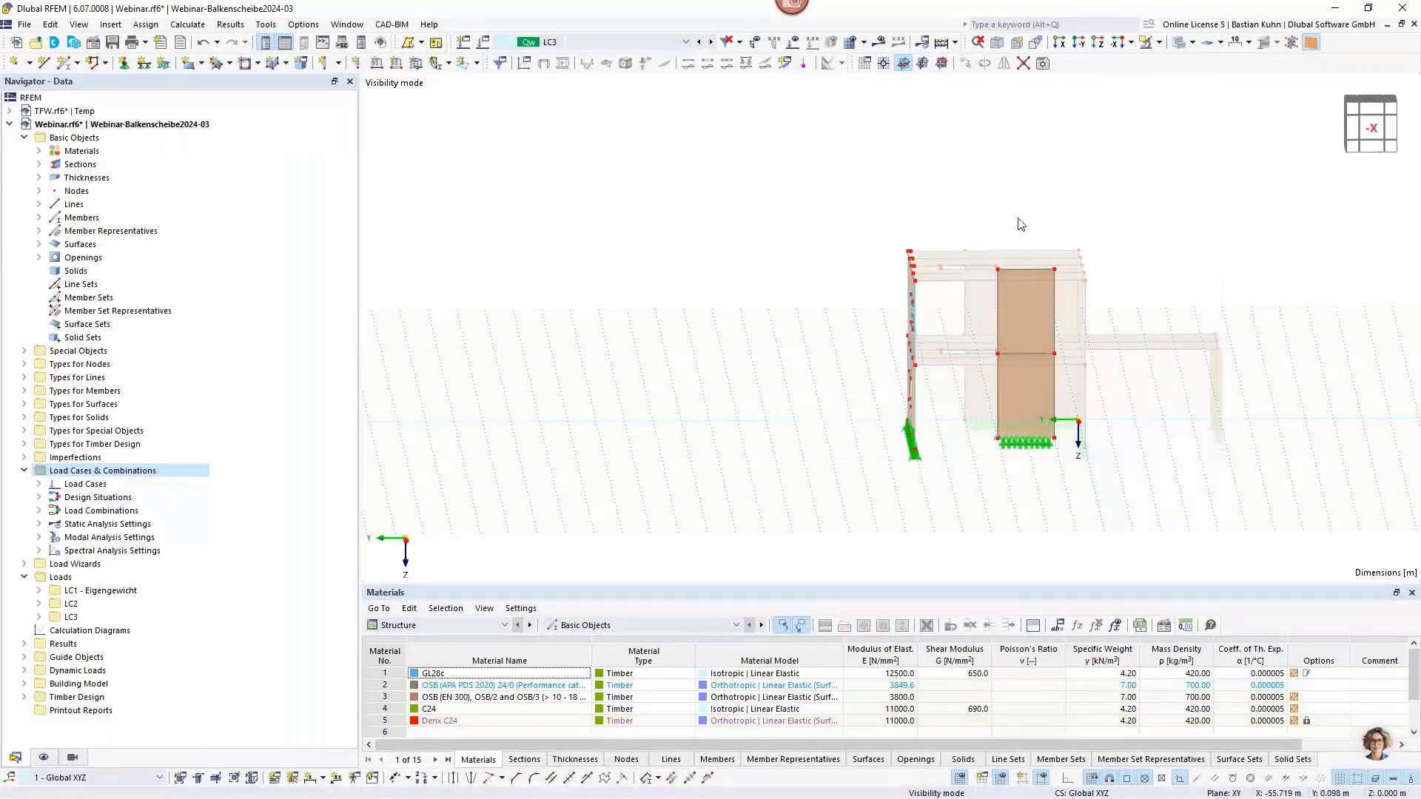
ctrl+middle_drag(1021, 224, 924, 236)
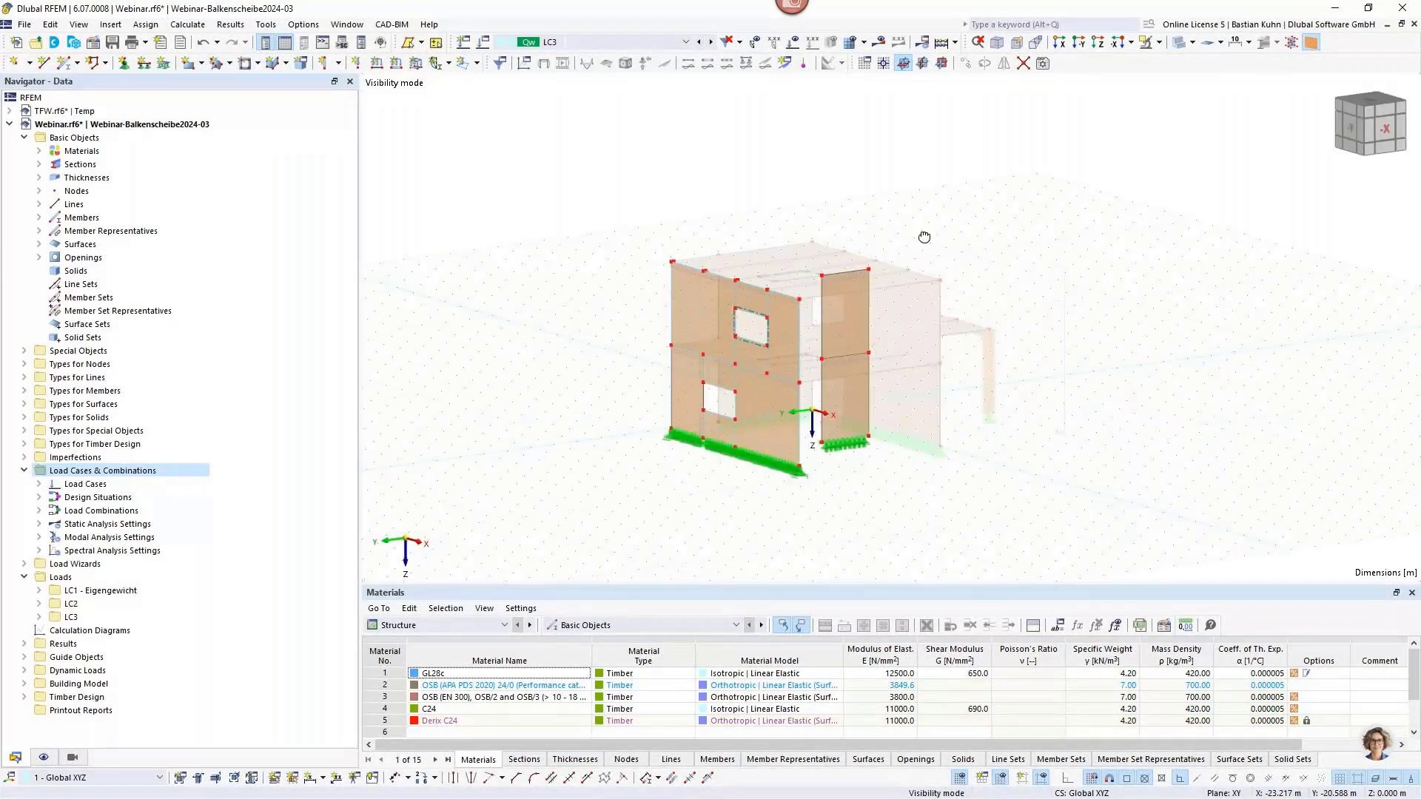
ctrl+click(703, 331)
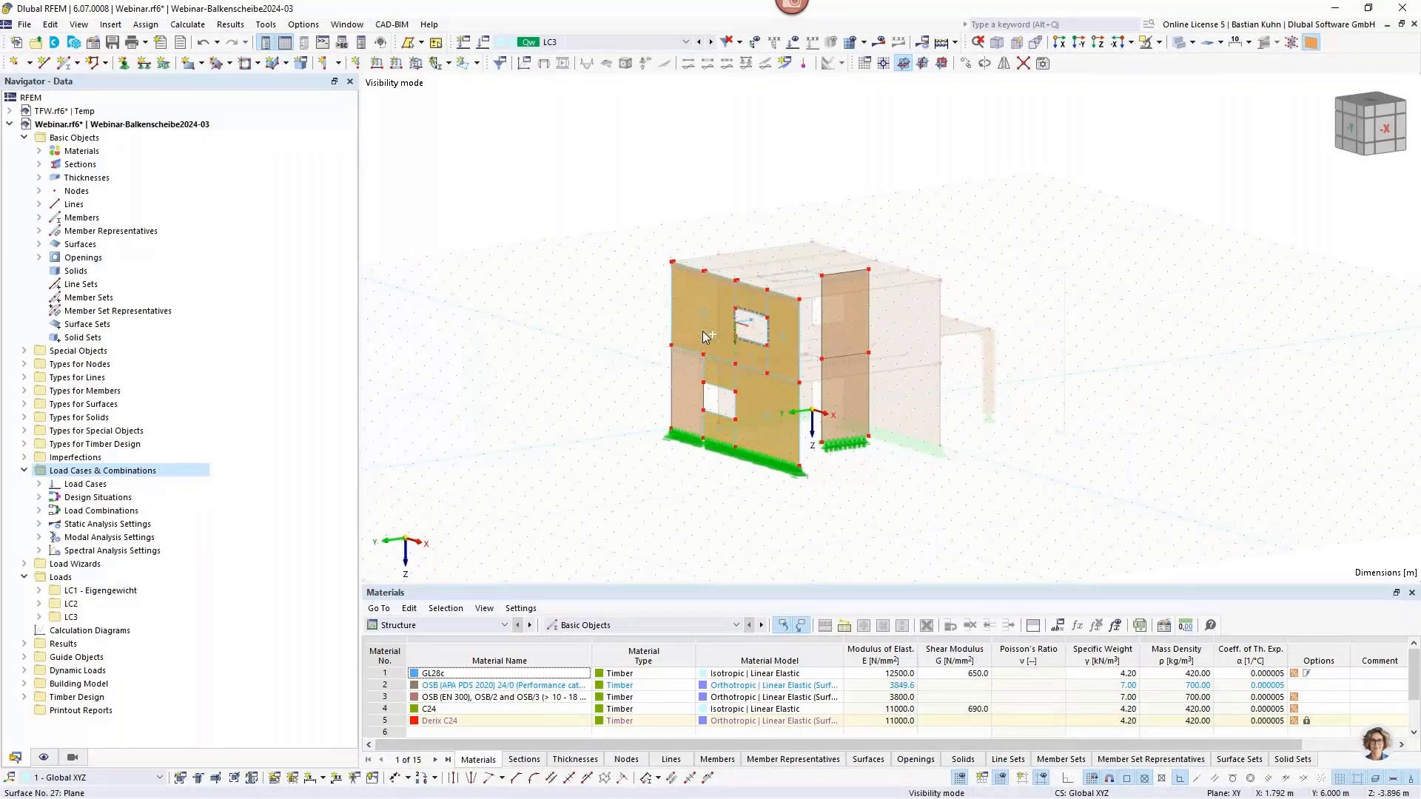
ctrl+click(844, 340)
ctrl+click(688, 411)
right_click(688, 410)
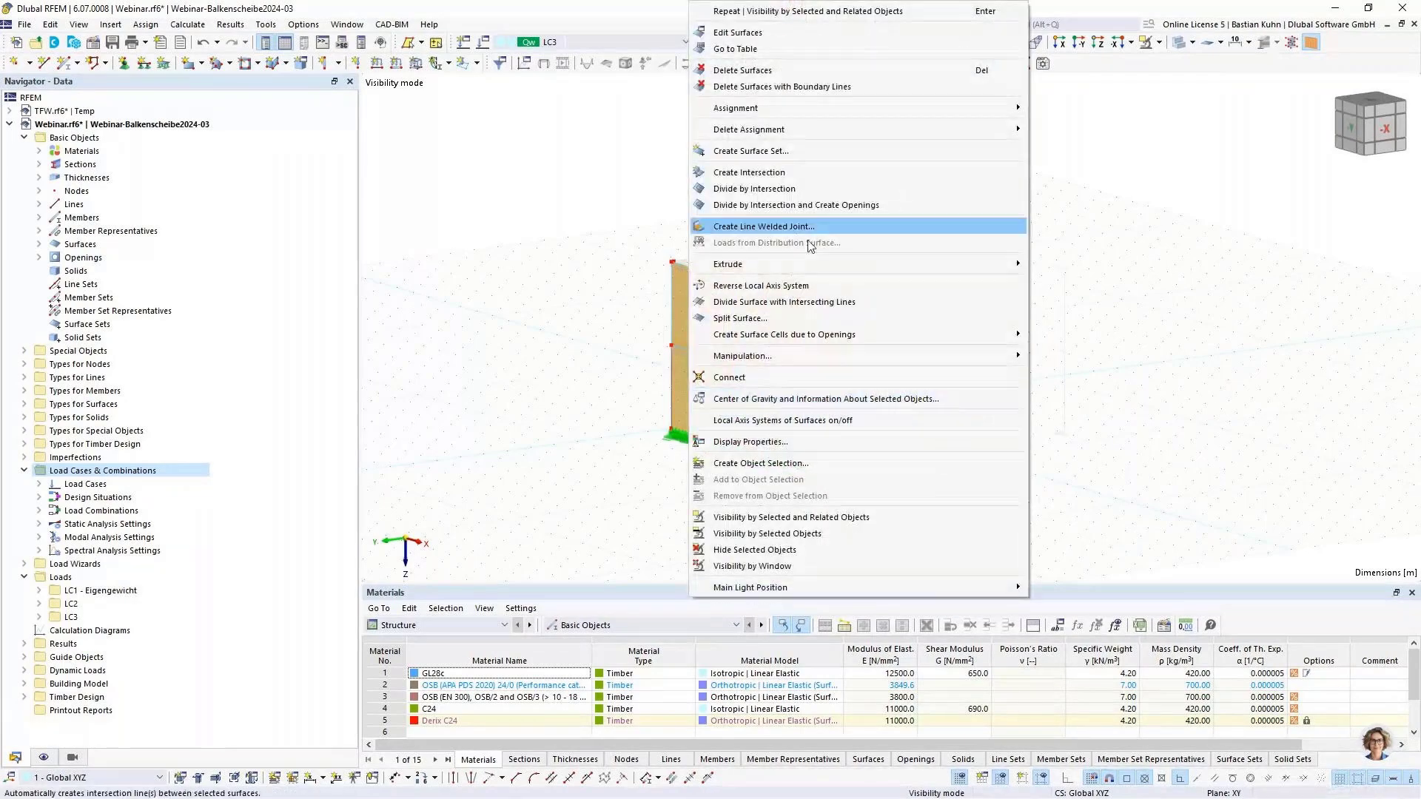
click(785, 33)
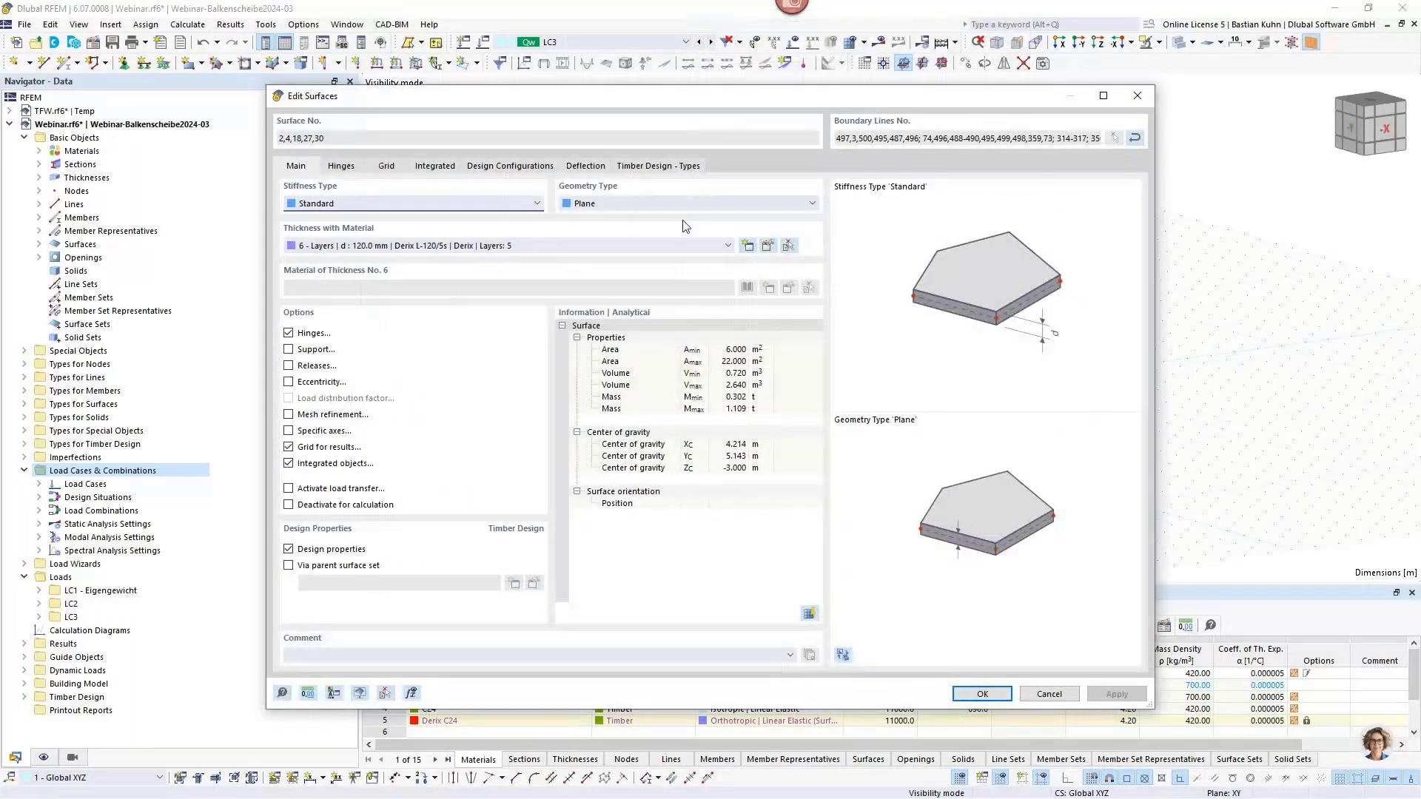
click(681, 245)
click(681, 261)
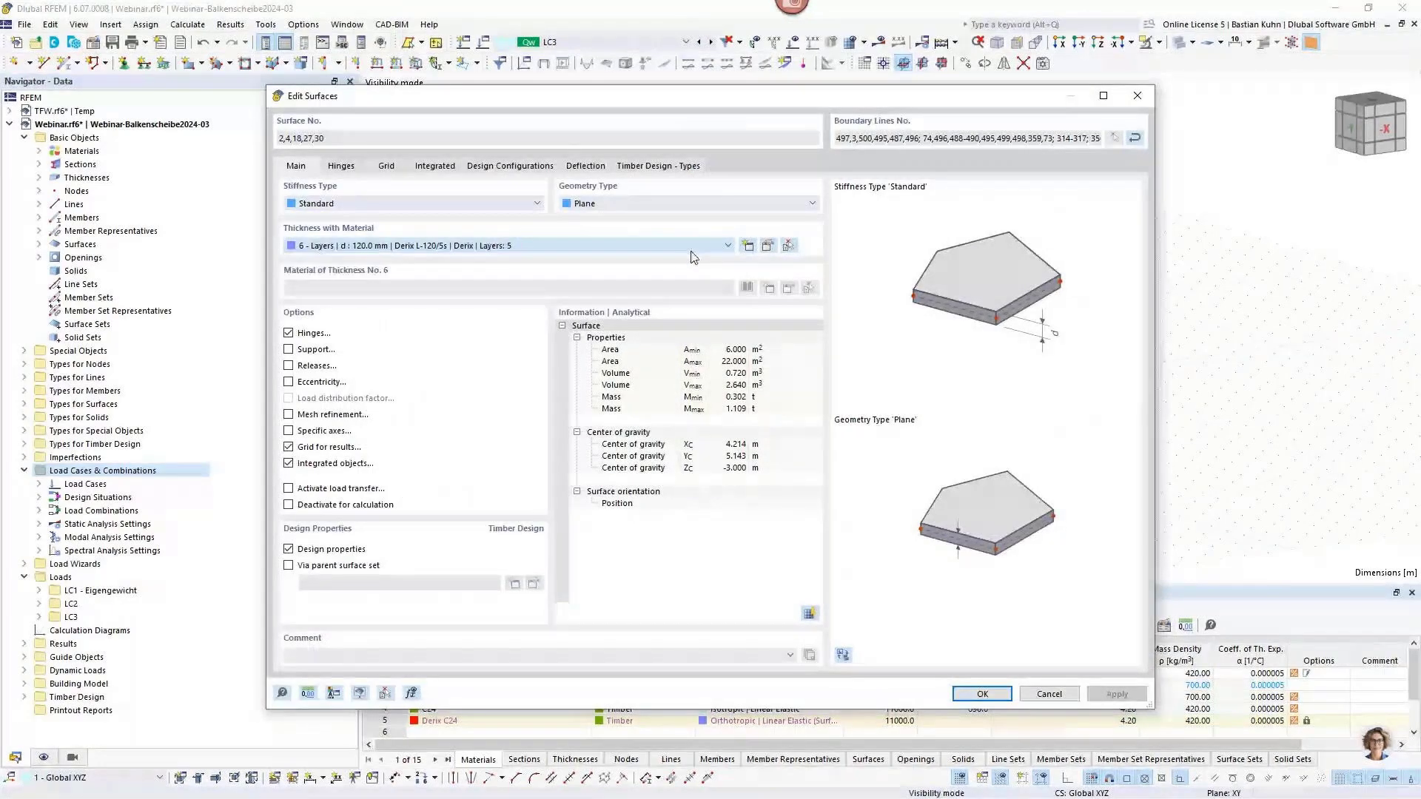
Open the beam panel thickness, review its sheathing, and set the +y framing member section to 4 - R_M1 60/160 | 4 - C24.
click(767, 247)
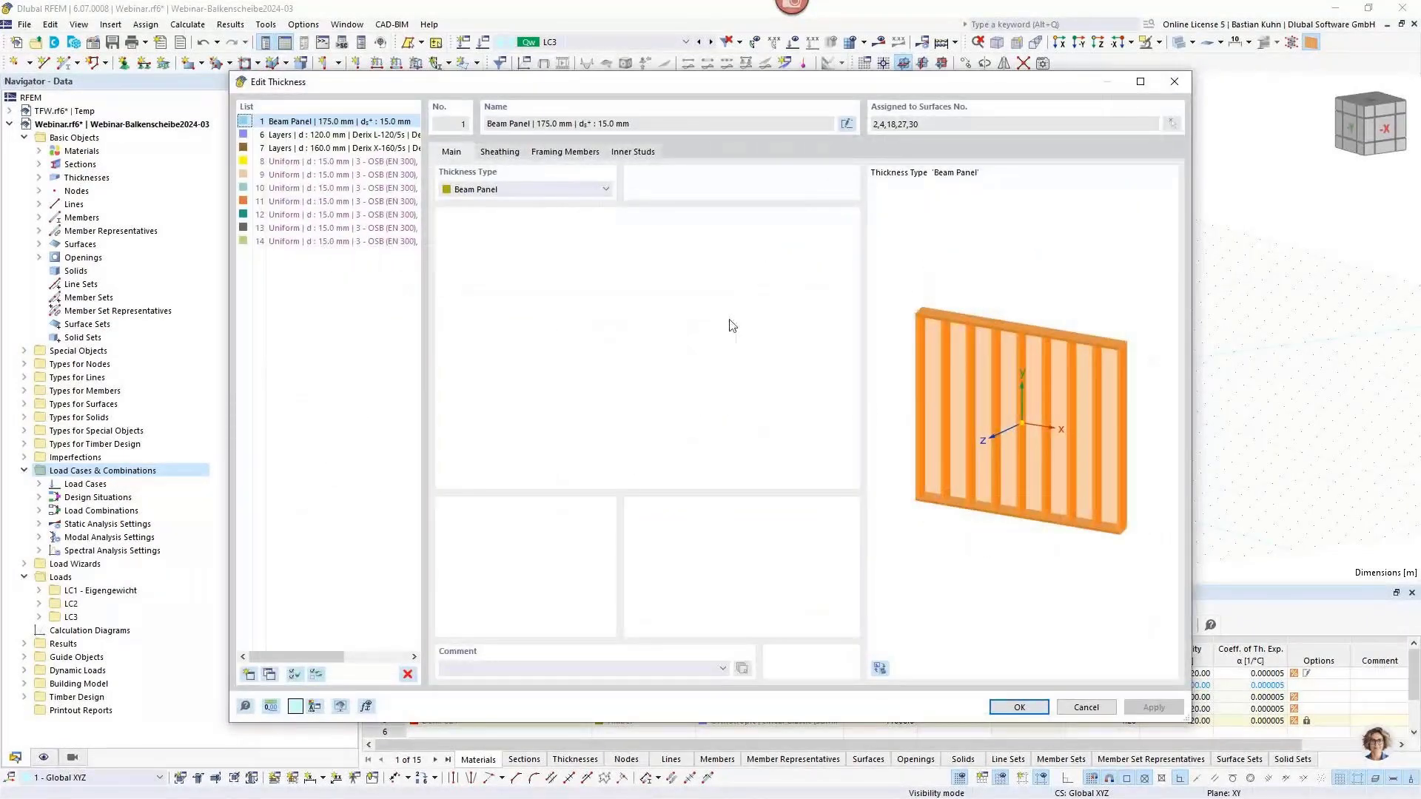
click(500, 153)
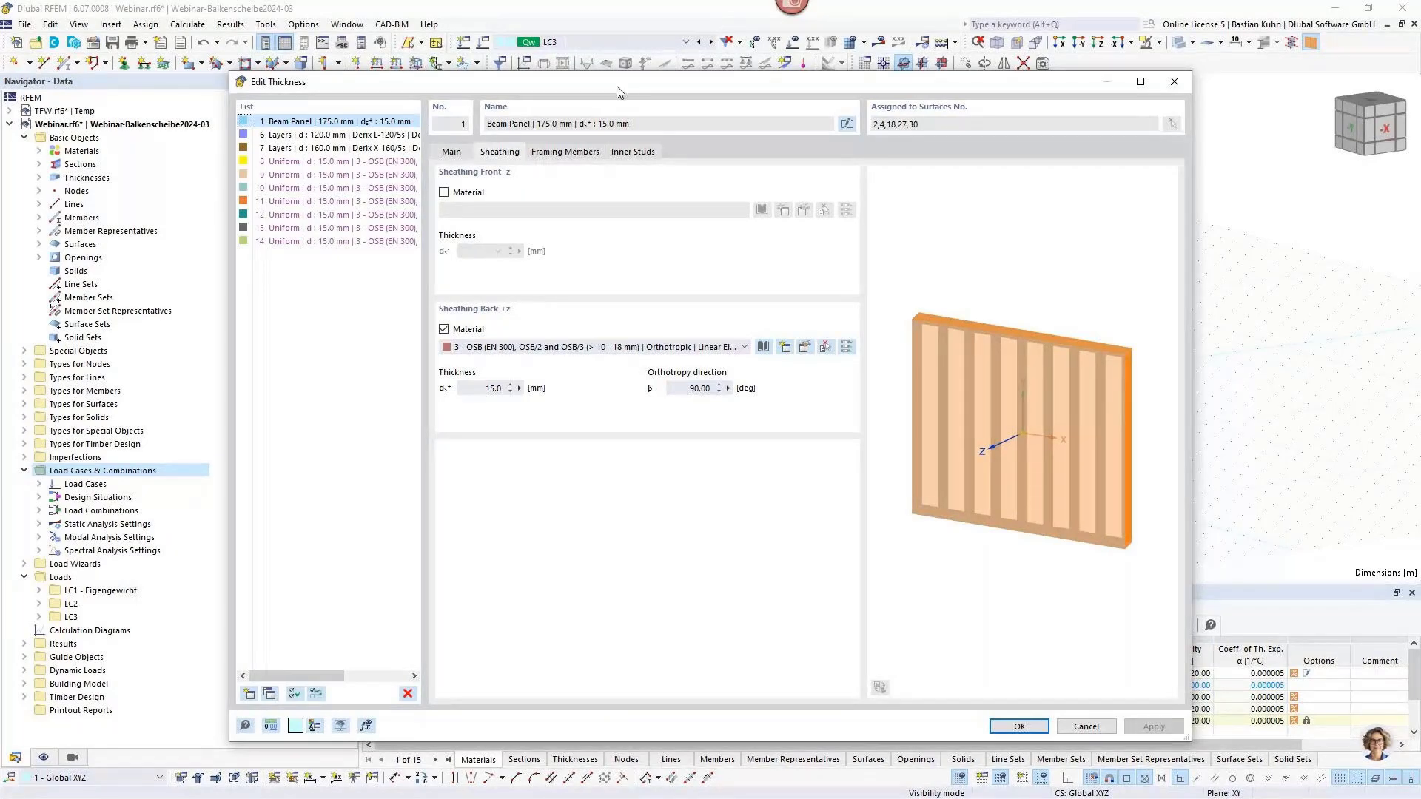
drag(620, 92, 661, 78)
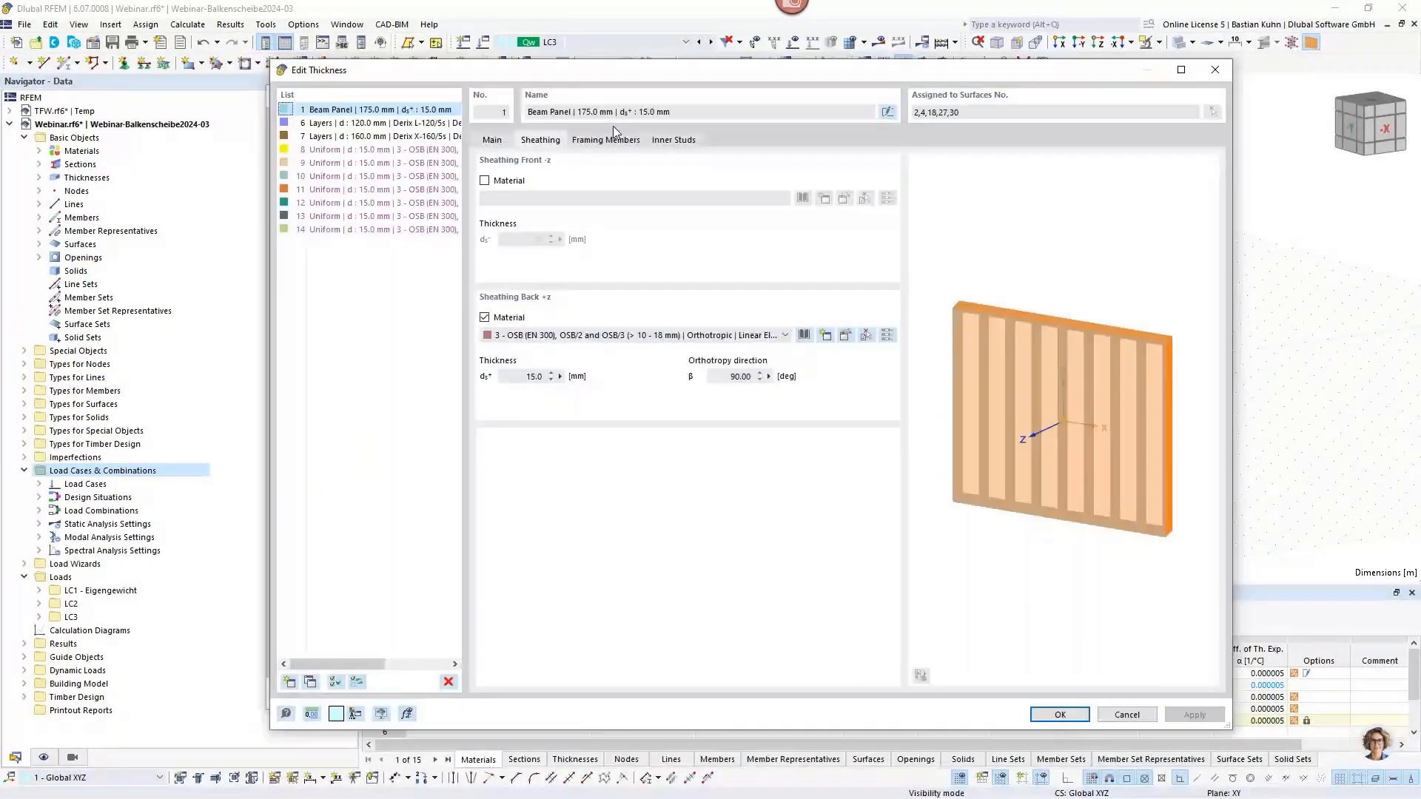
click(607, 140)
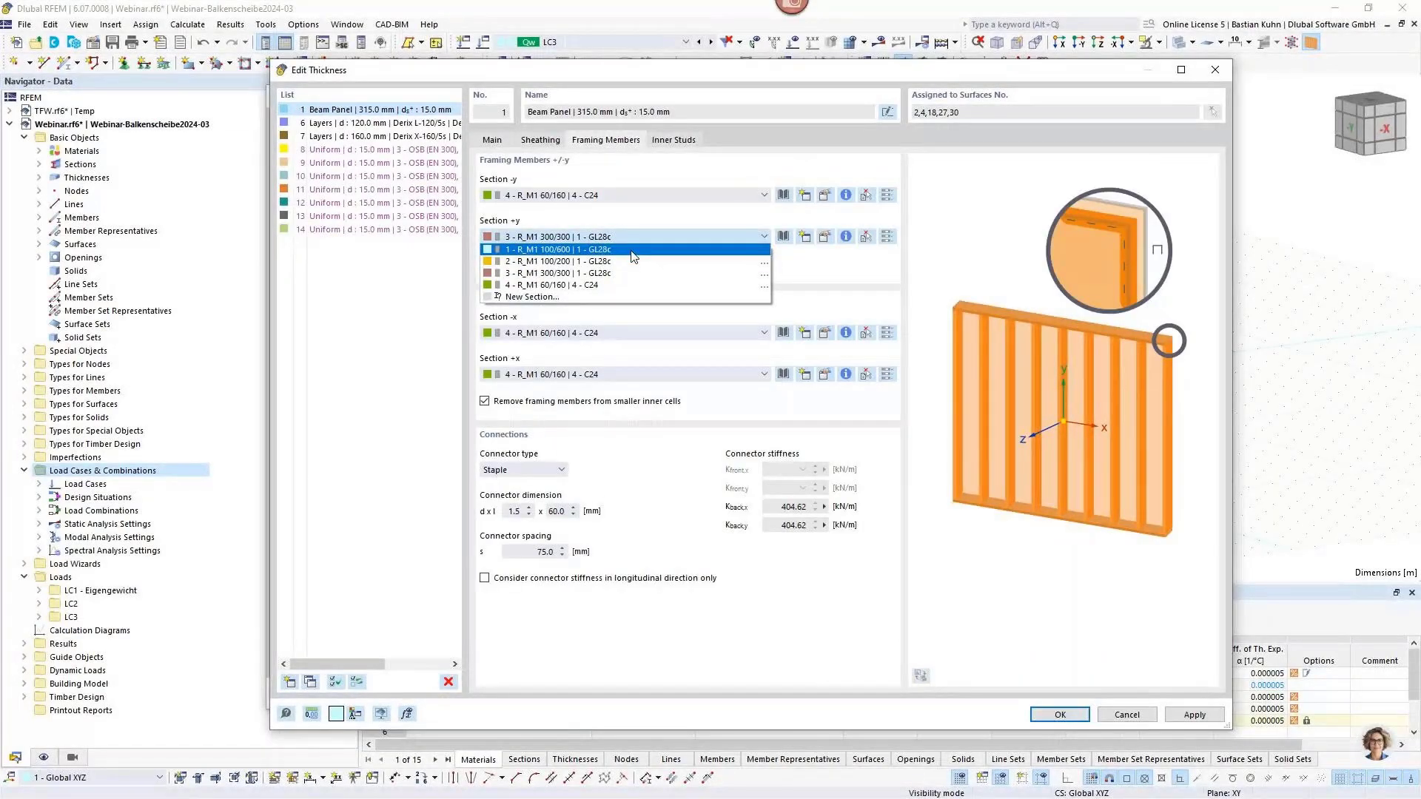
click(626, 285)
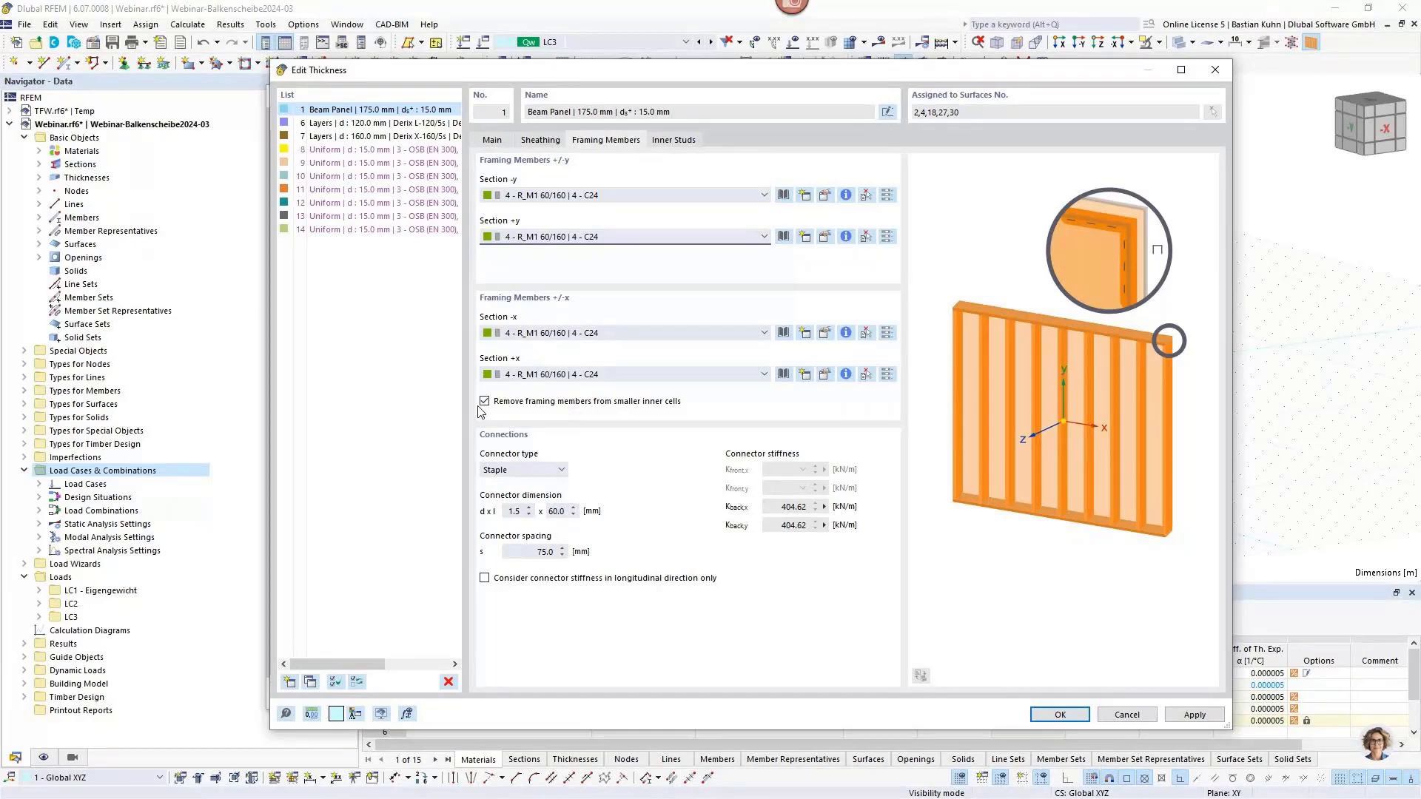
Review the beam panel's inner stud settings and apply the thickness to the selected wall surfaces.
click(673, 140)
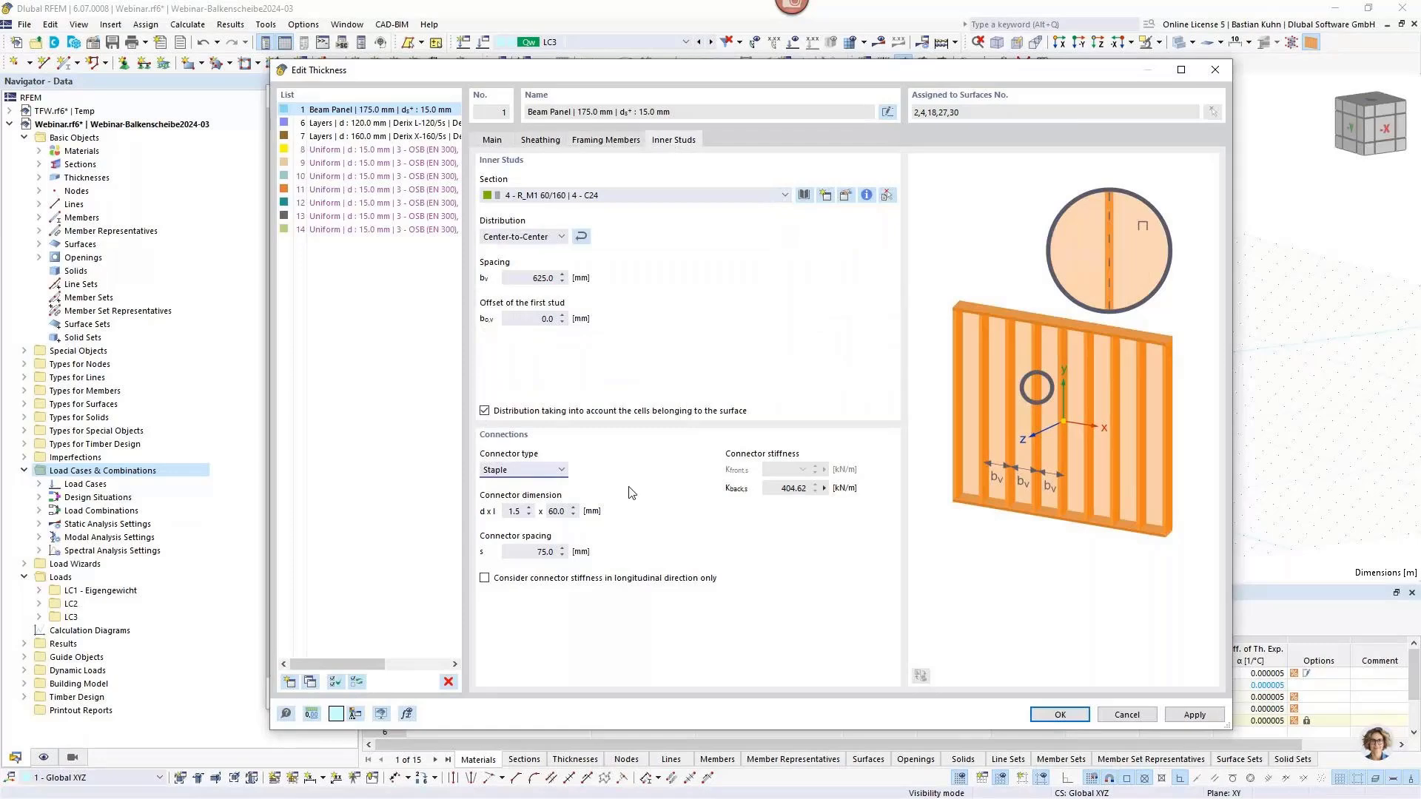
click(543, 319)
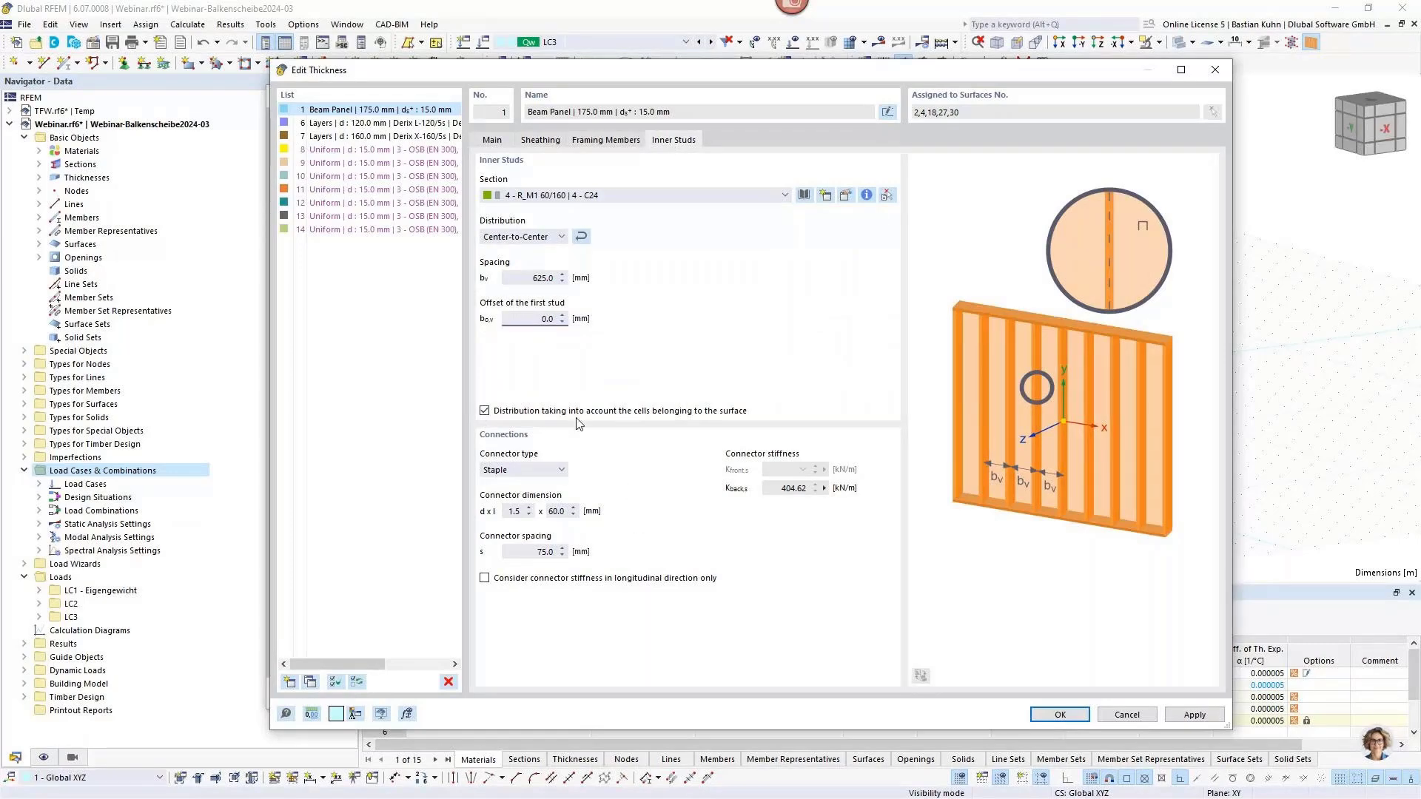
click(1054, 715)
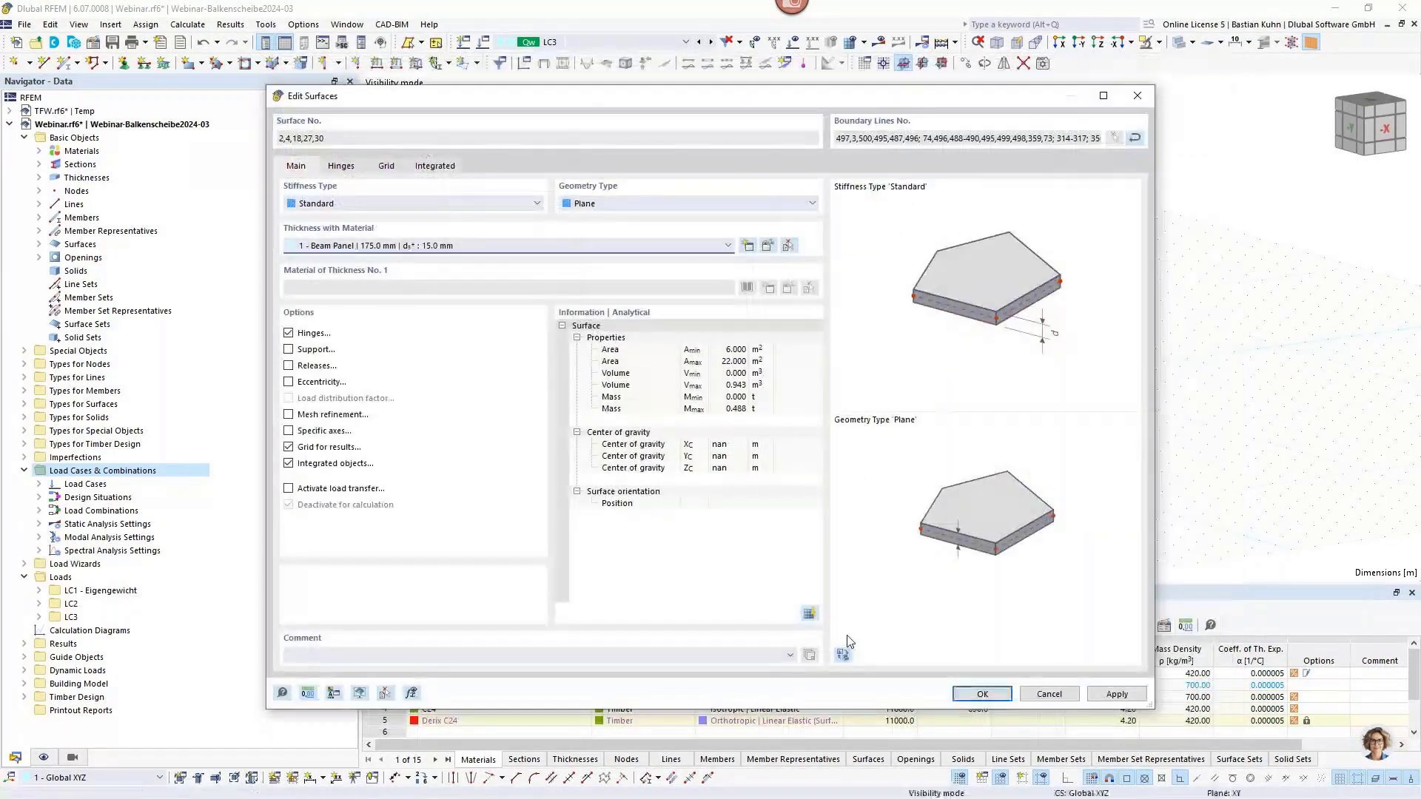
click(968, 698)
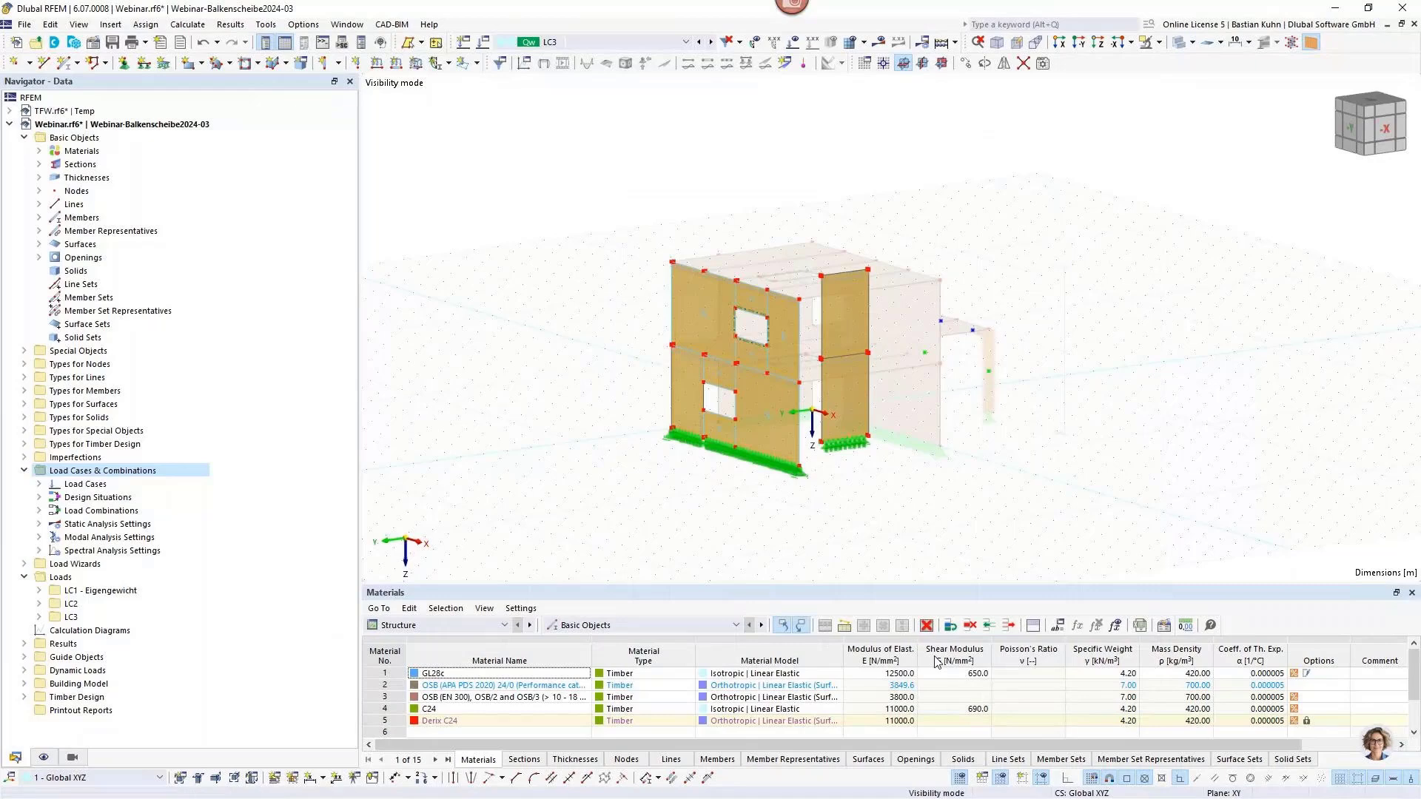
scroll(732, 377, up, 2)
middle_drag(572, 368, 590, 326)
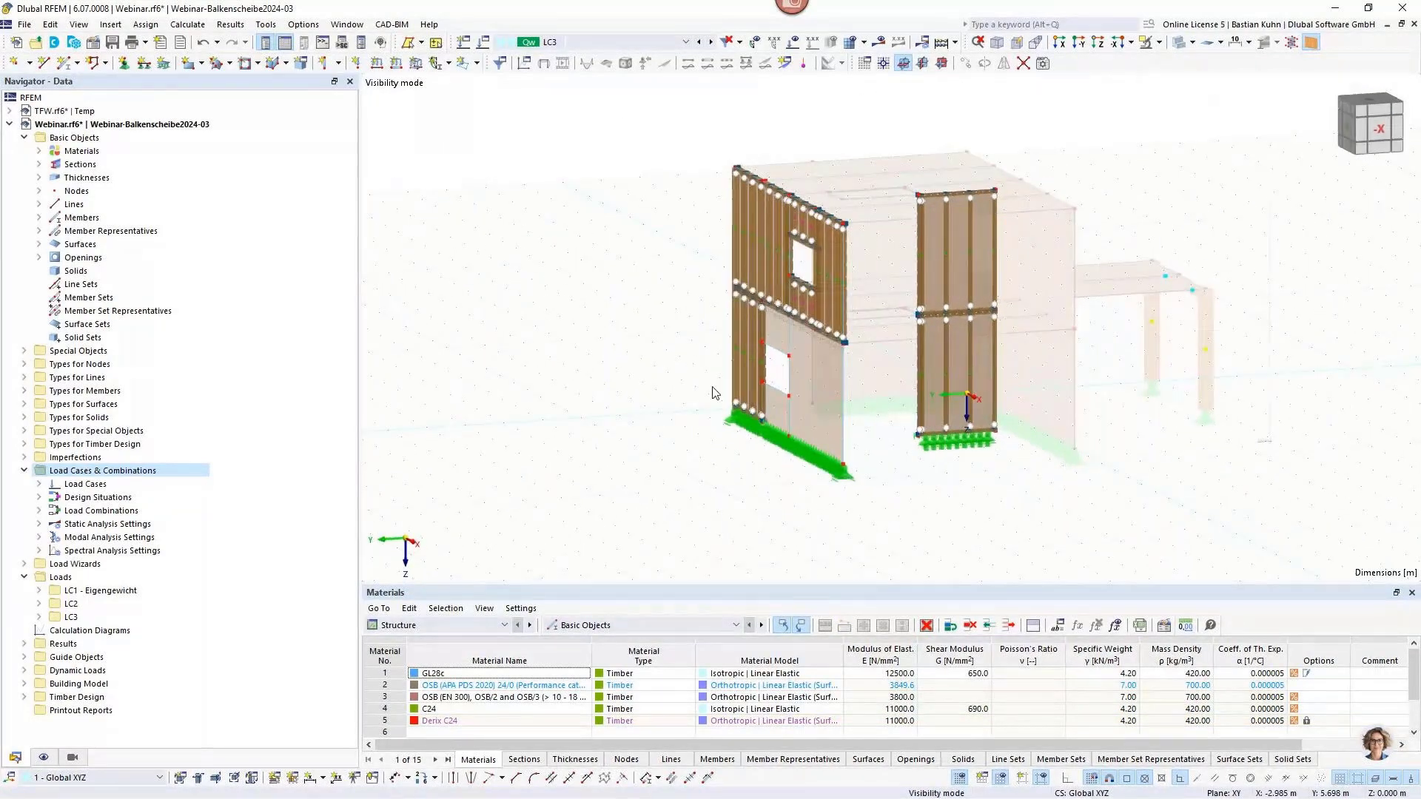
Try to confirm the beam panel thickness on the lower exterior wall surface beside the window.
double_click(807, 431)
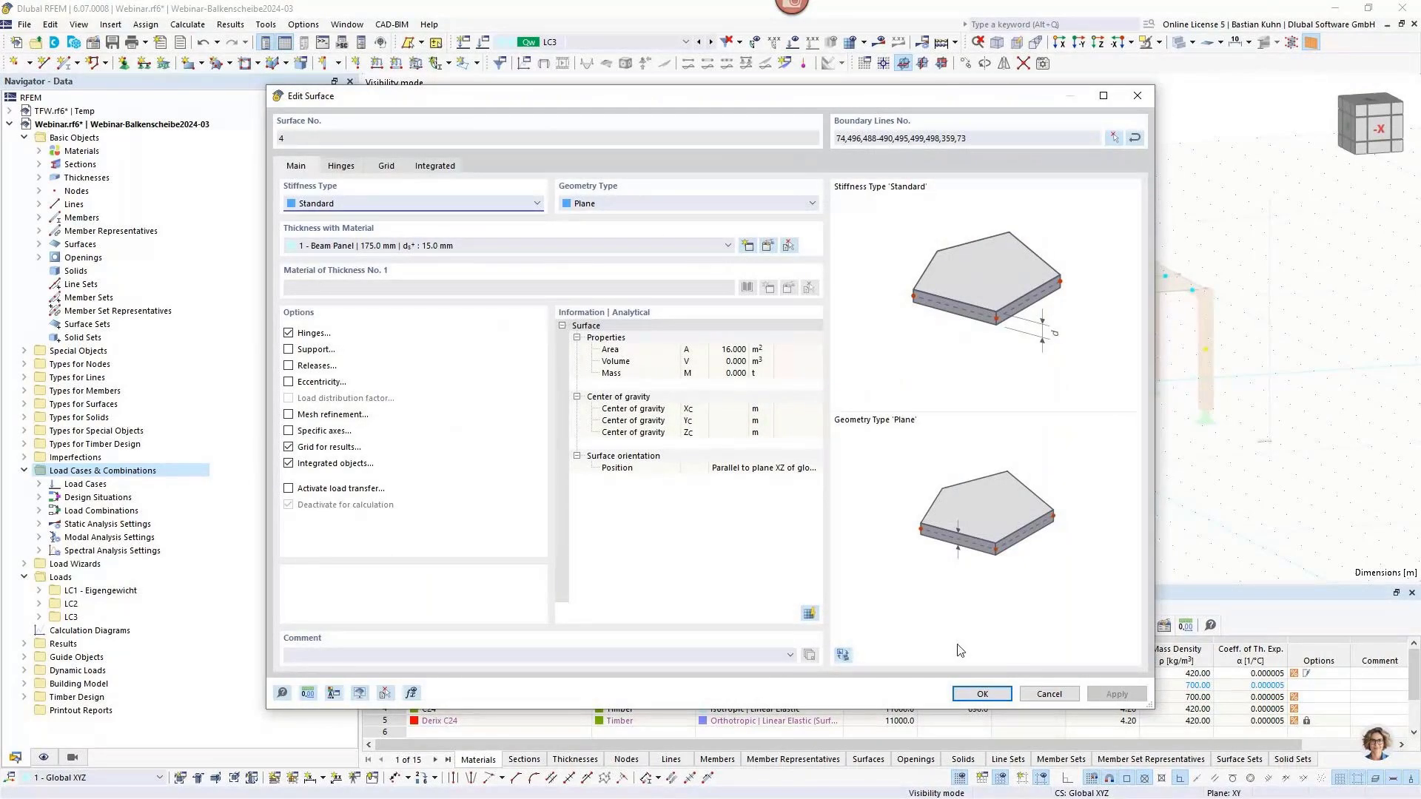
click(982, 694)
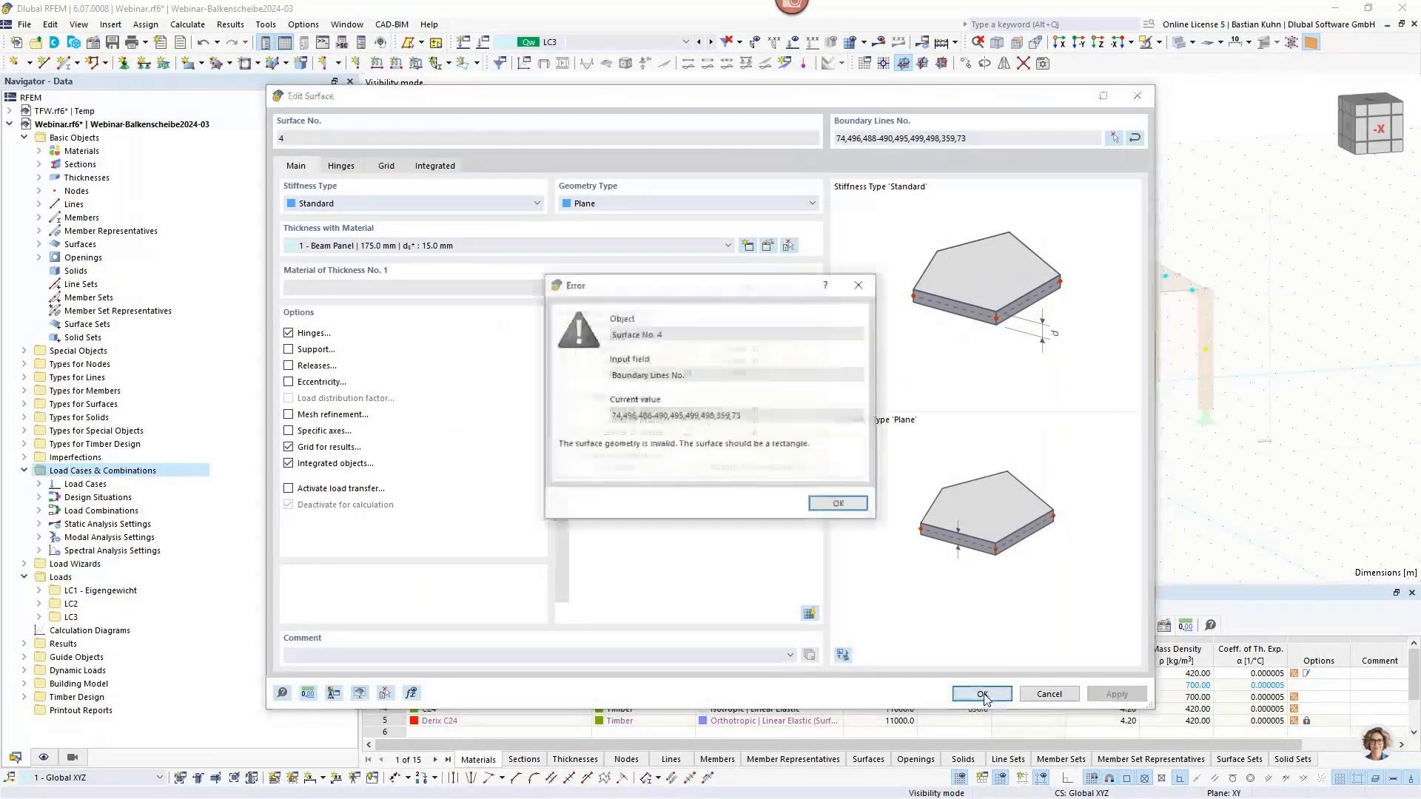
click(839, 505)
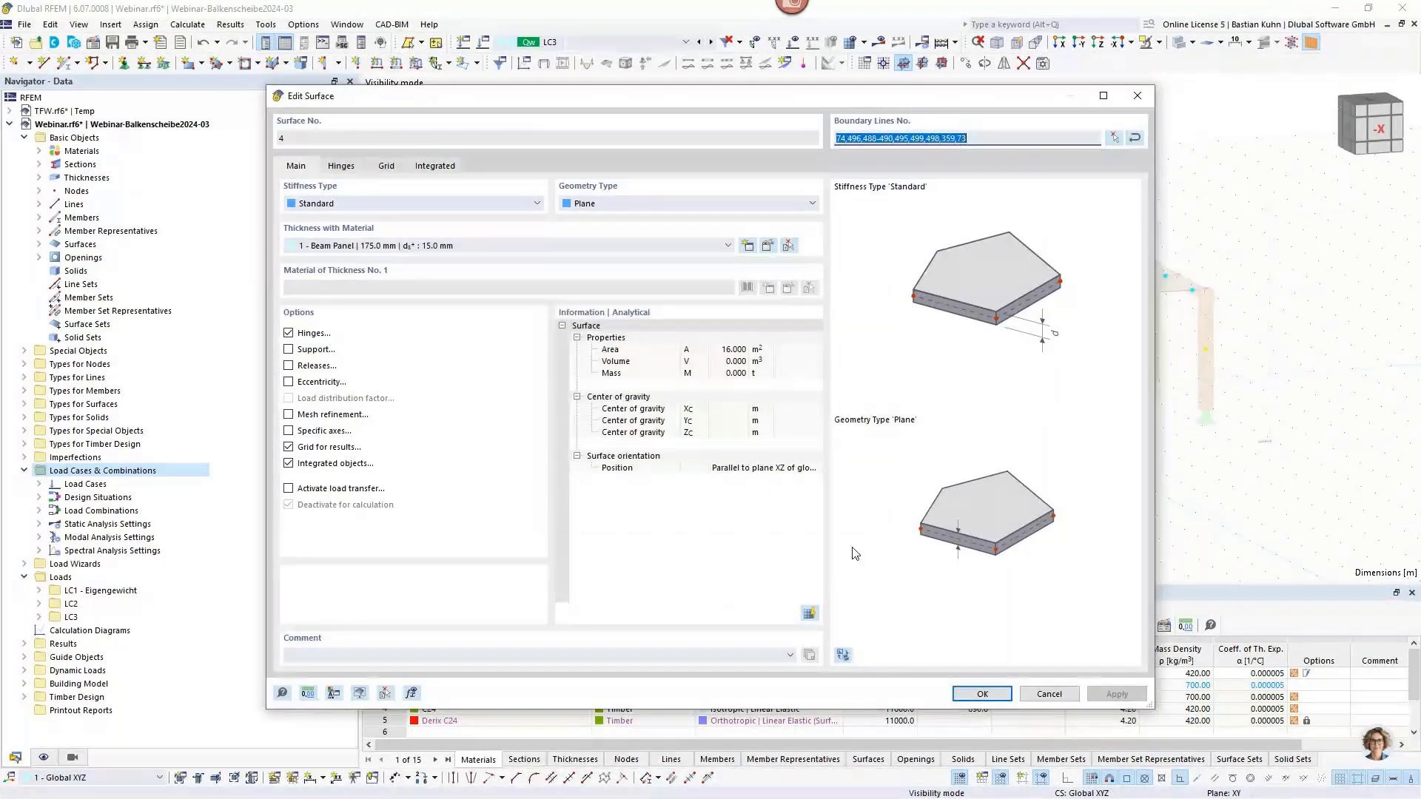
key(Escape)
Divide the lower exterior wall surface around the window into separate rectangular surfaces.
middle_drag(686, 482, 938, 460)
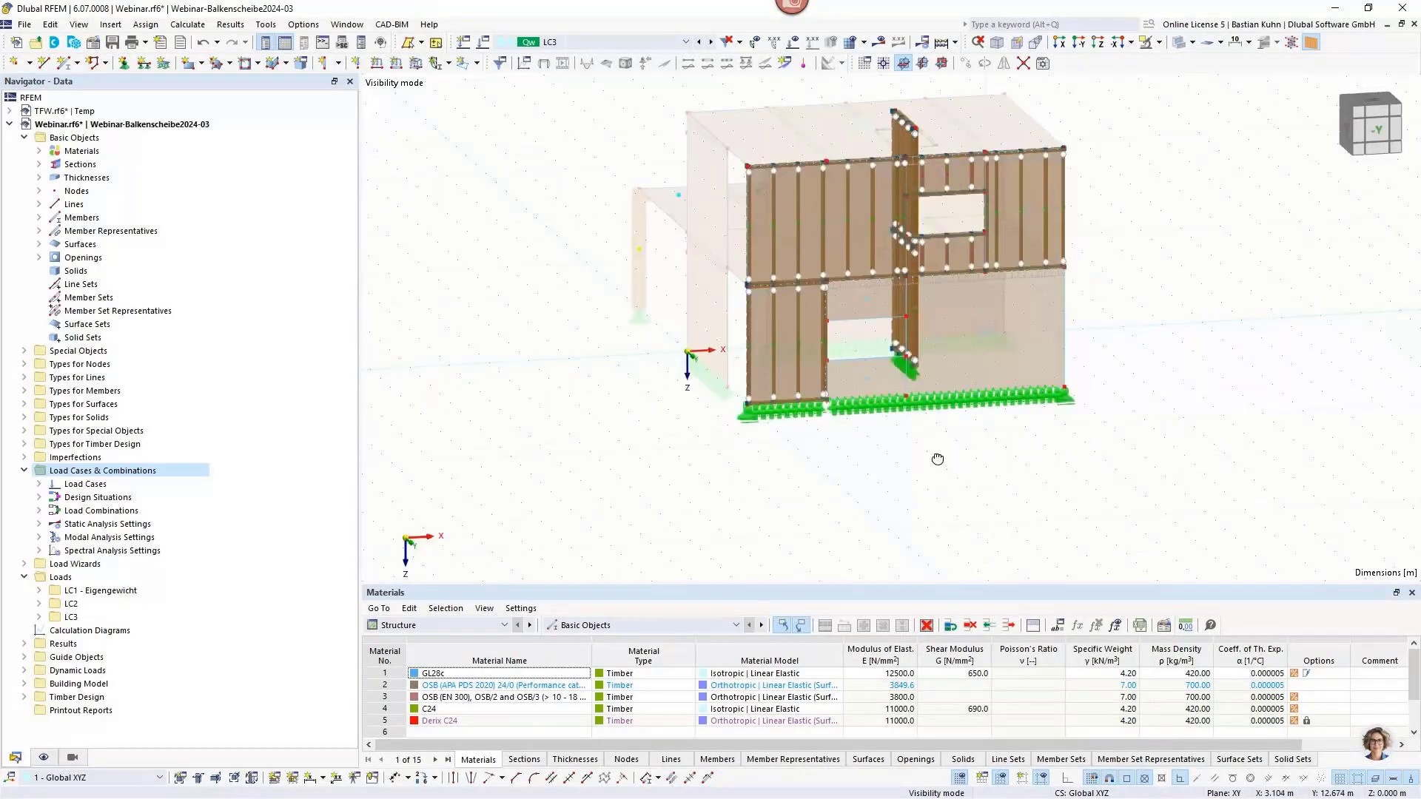
right_click(1002, 373)
key(Escape)
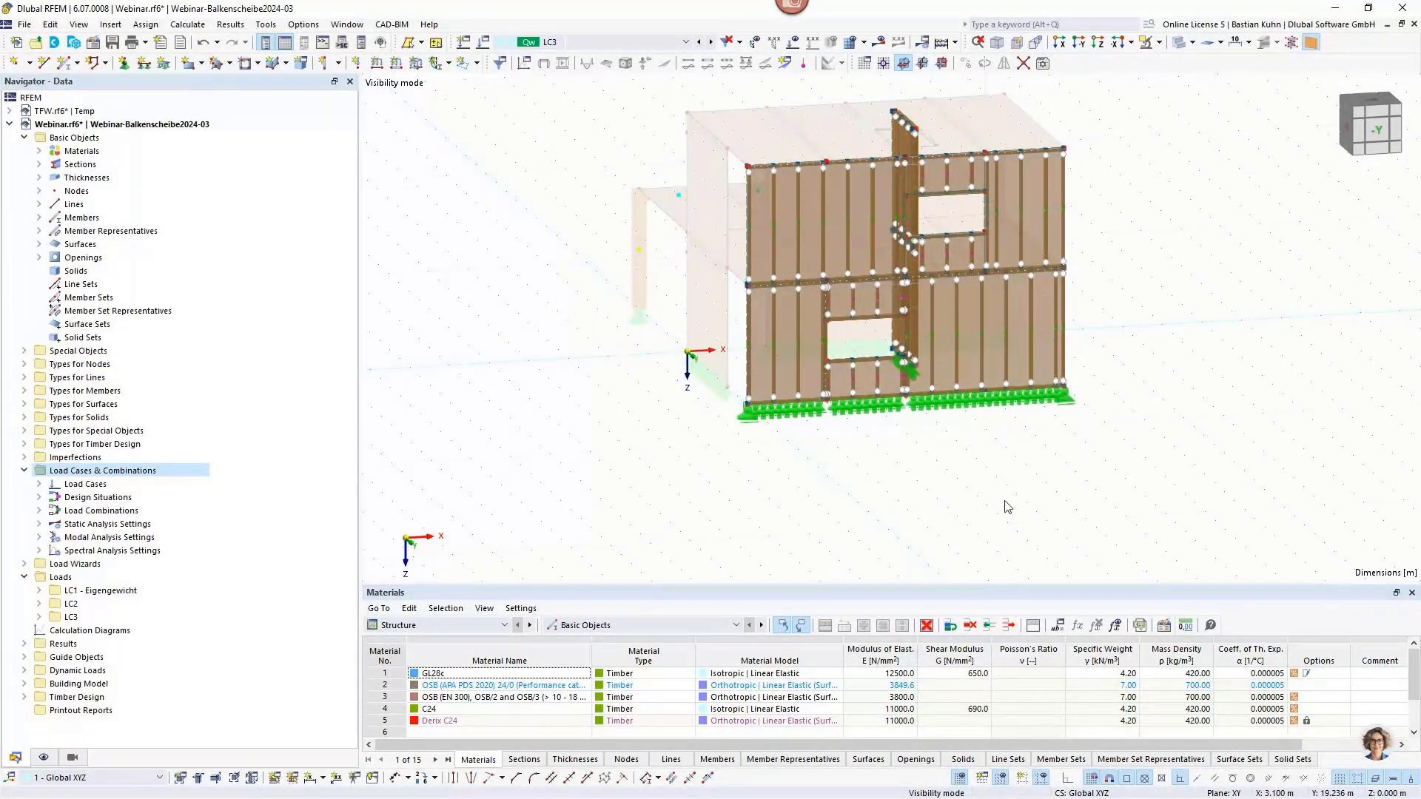
Inspect the studs and framing members around the window openings of the exterior wall from several angles.
middle_drag(976, 484, 974, 521)
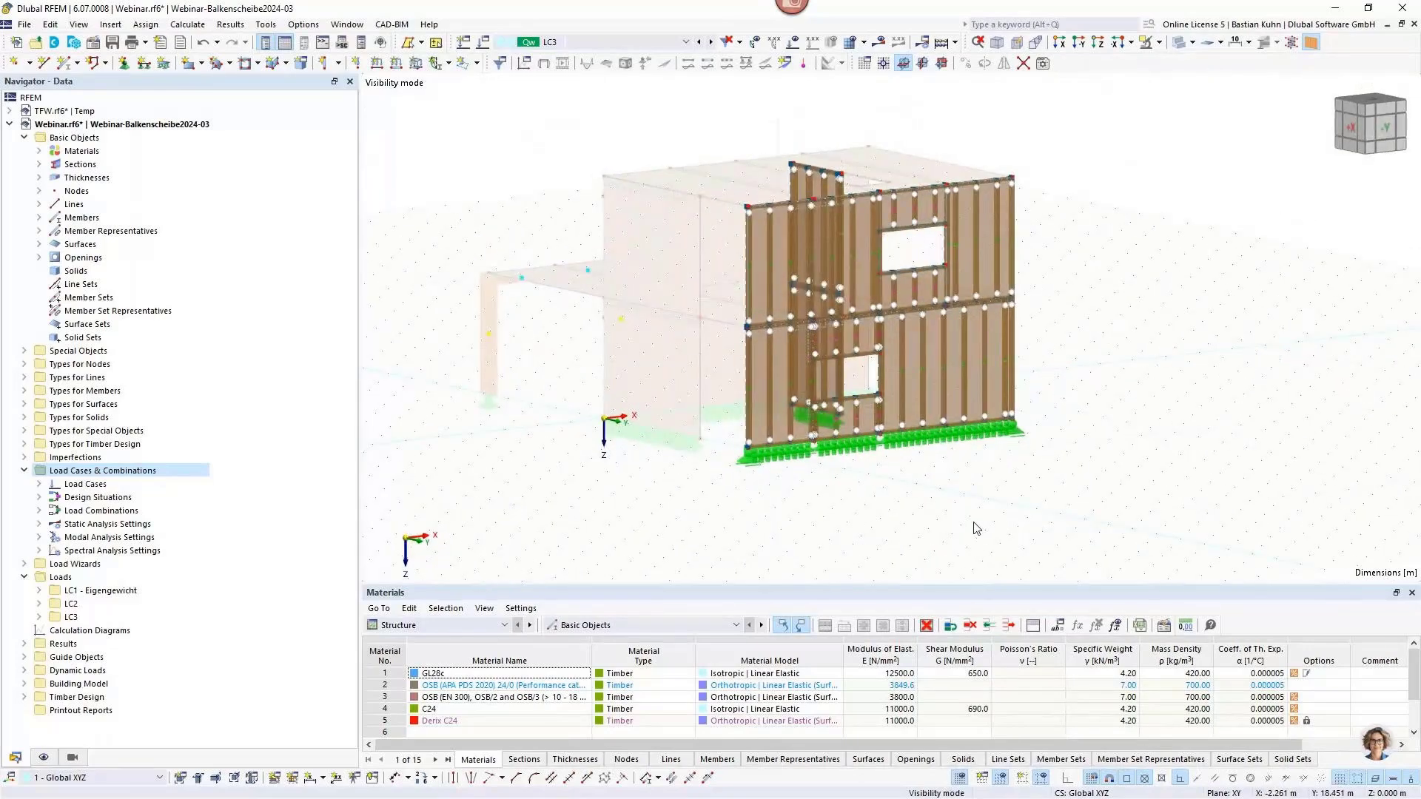
scroll(885, 263, up, 2)
scroll(889, 259, up, 3)
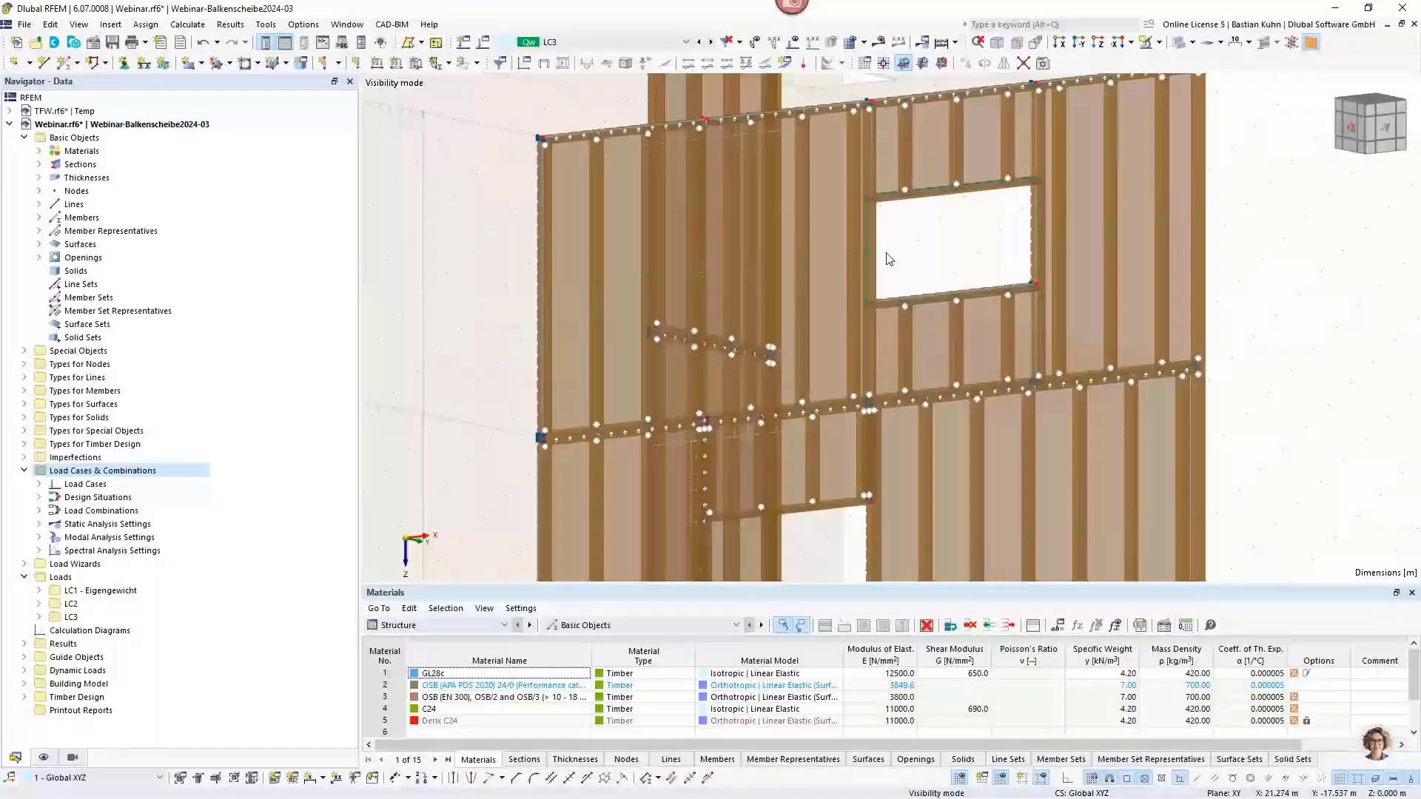
scroll(858, 296, down, 3)
ctrl+middle_drag(825, 320, 747, 320)
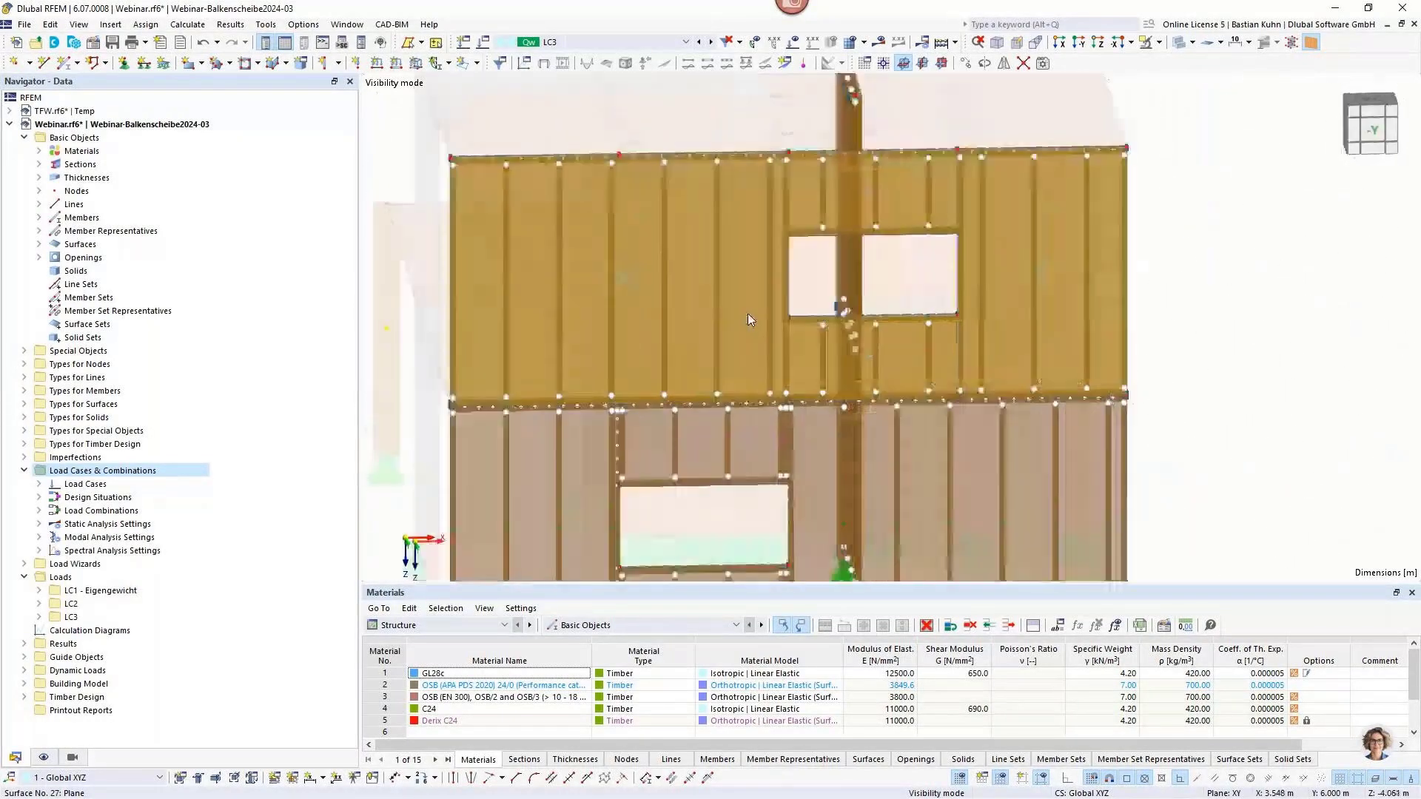
scroll(767, 222, up, 2)
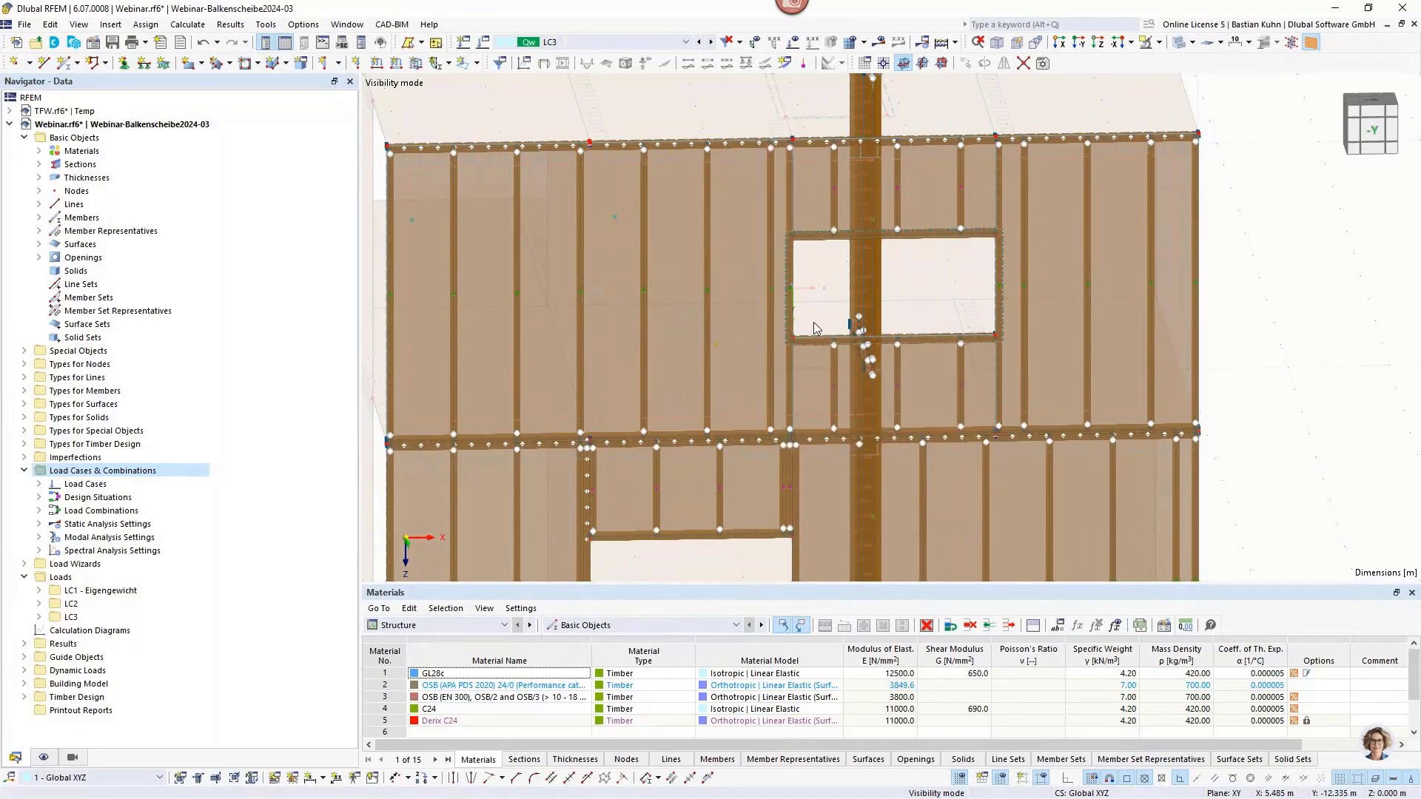
Open the upper windowed wall surface's beam panel thickness and show its framing member settings, keeping the wall in view.
double_click(623, 349)
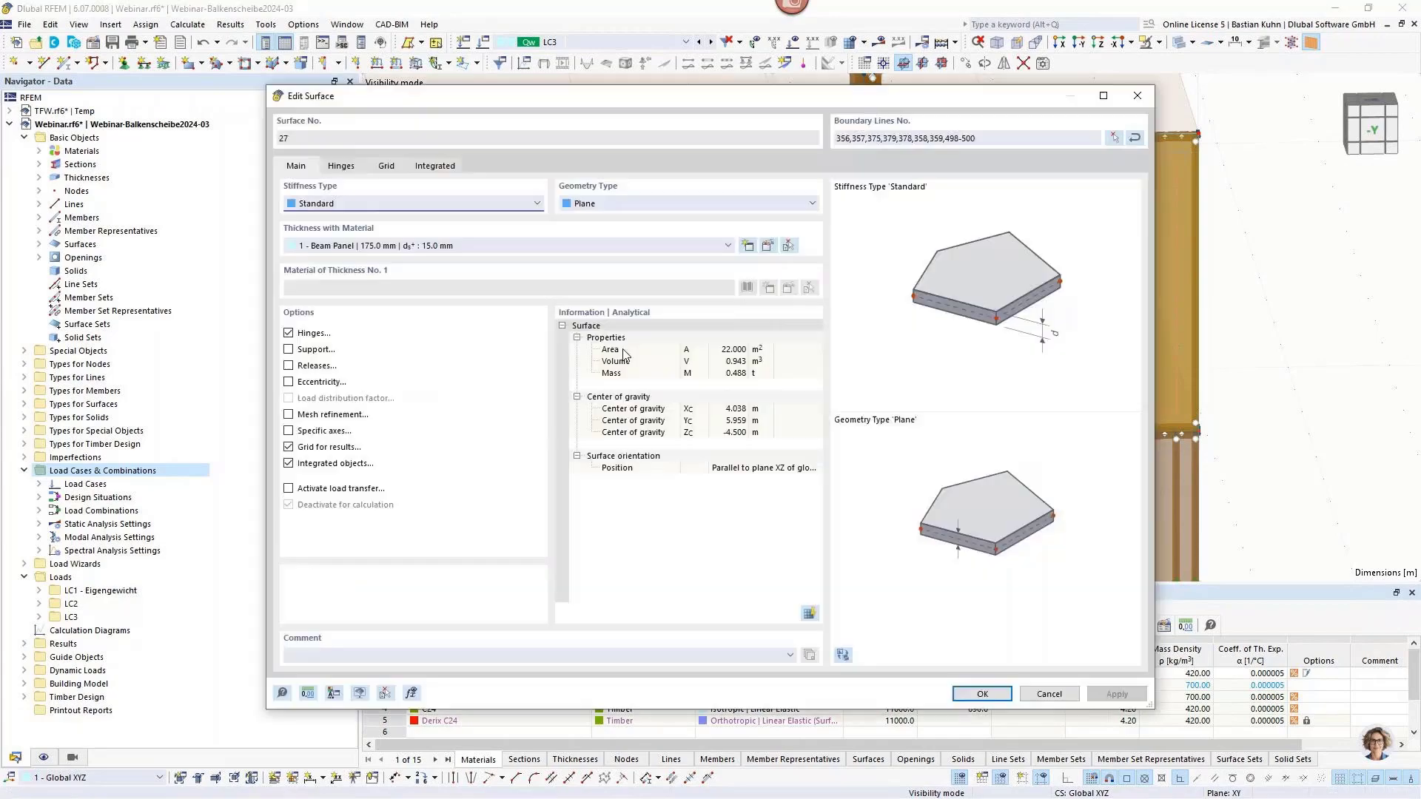
drag(1018, 105, 1027, 480)
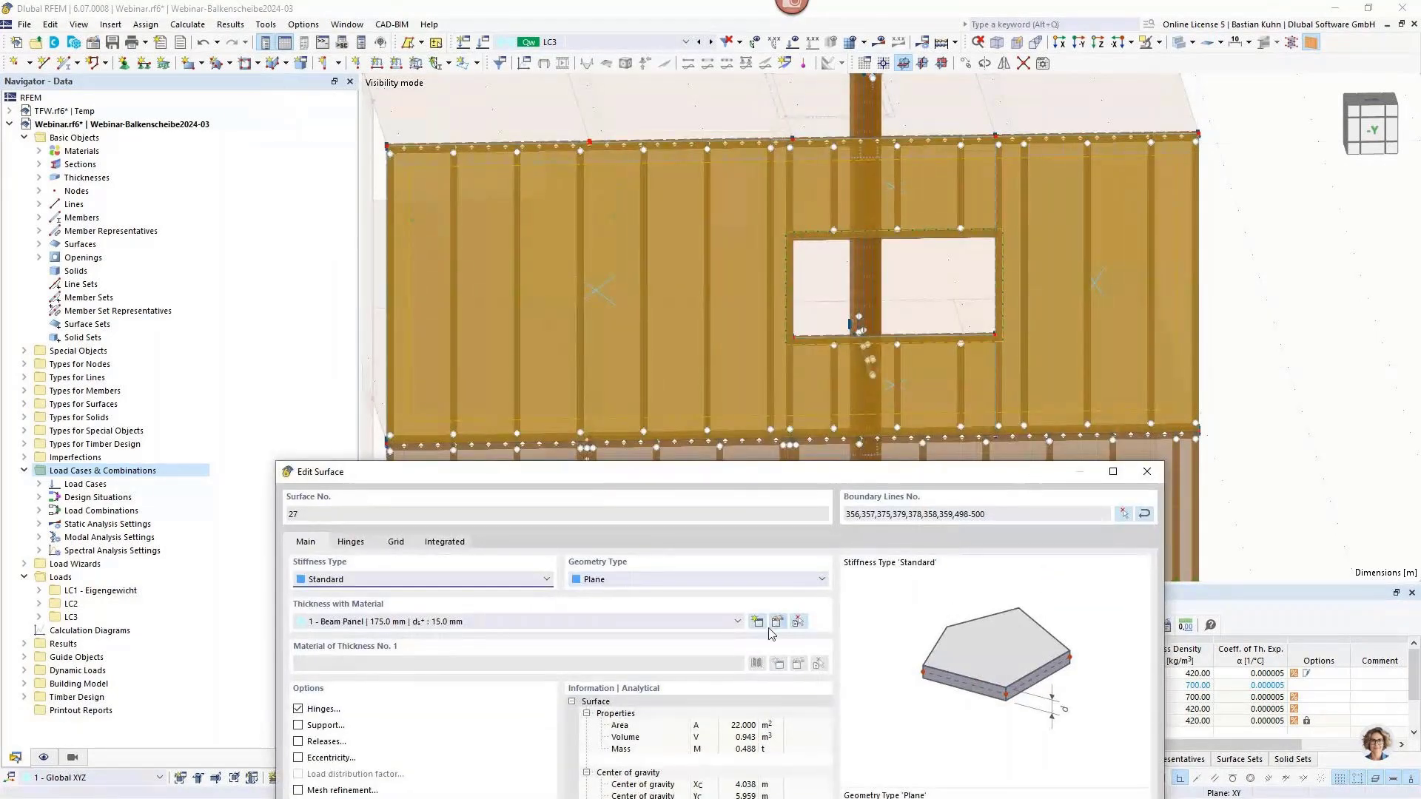
click(777, 625)
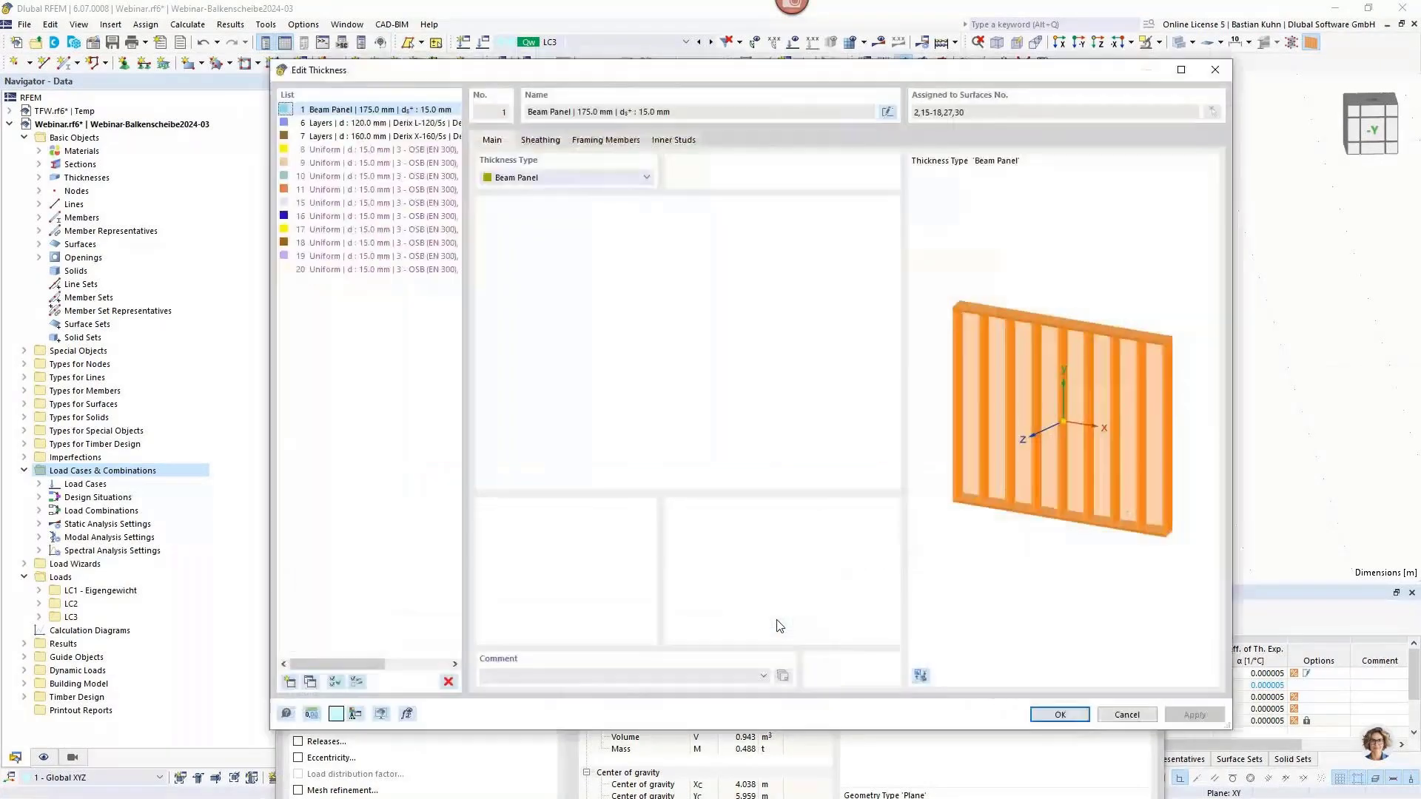
drag(826, 71, 750, 413)
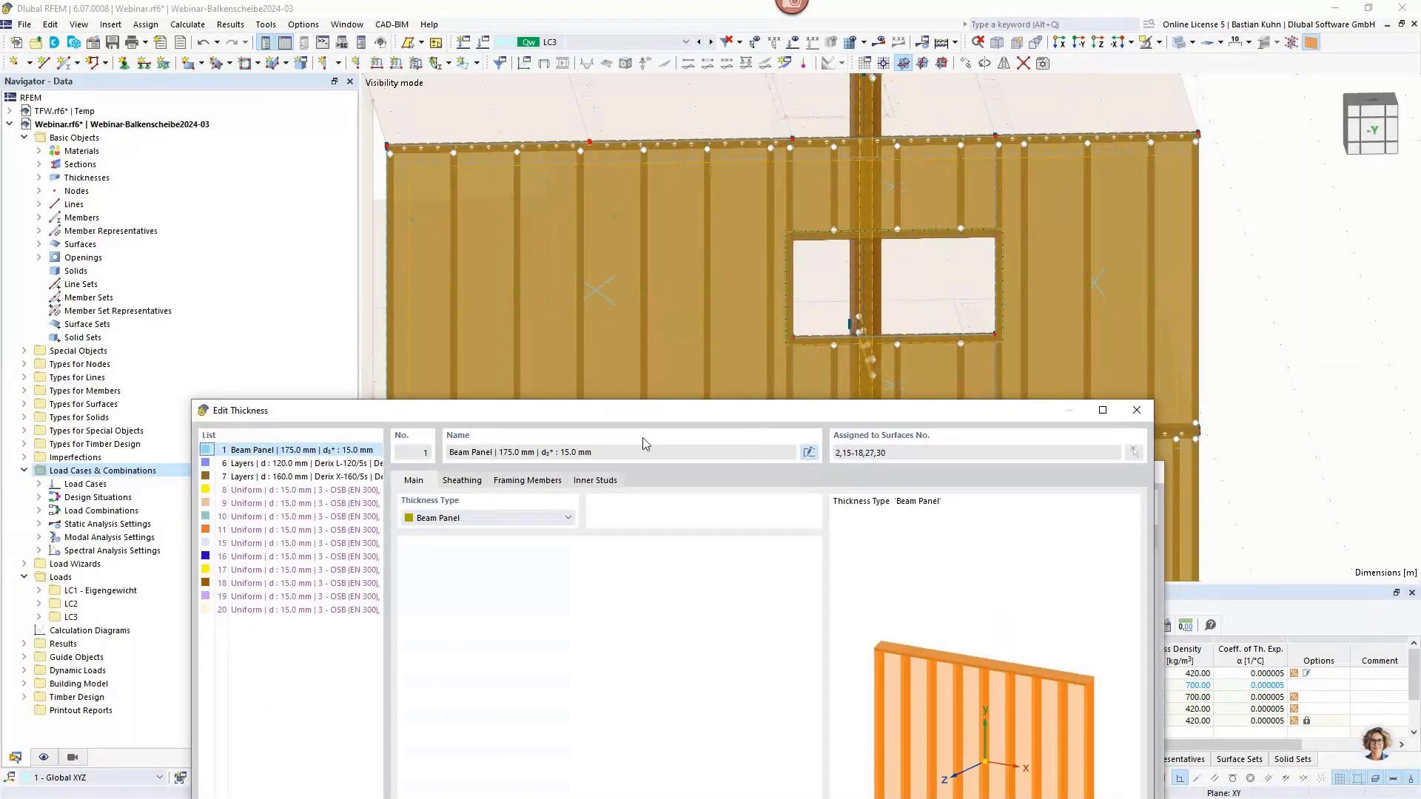
click(531, 482)
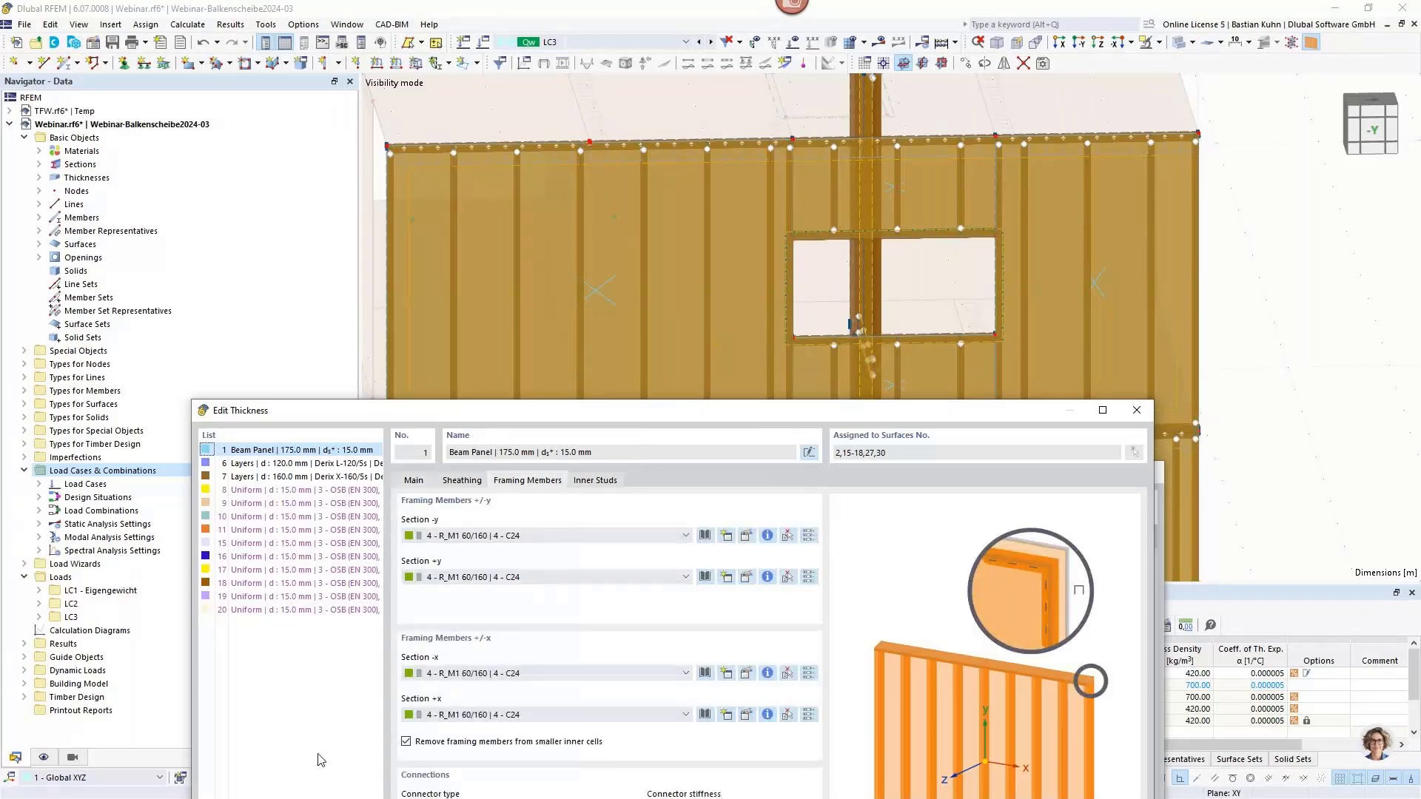
Turn off Remove framing members from smaller inner cells, apply it, and uncover the wall around the window.
click(407, 743)
drag(661, 416, 598, 126)
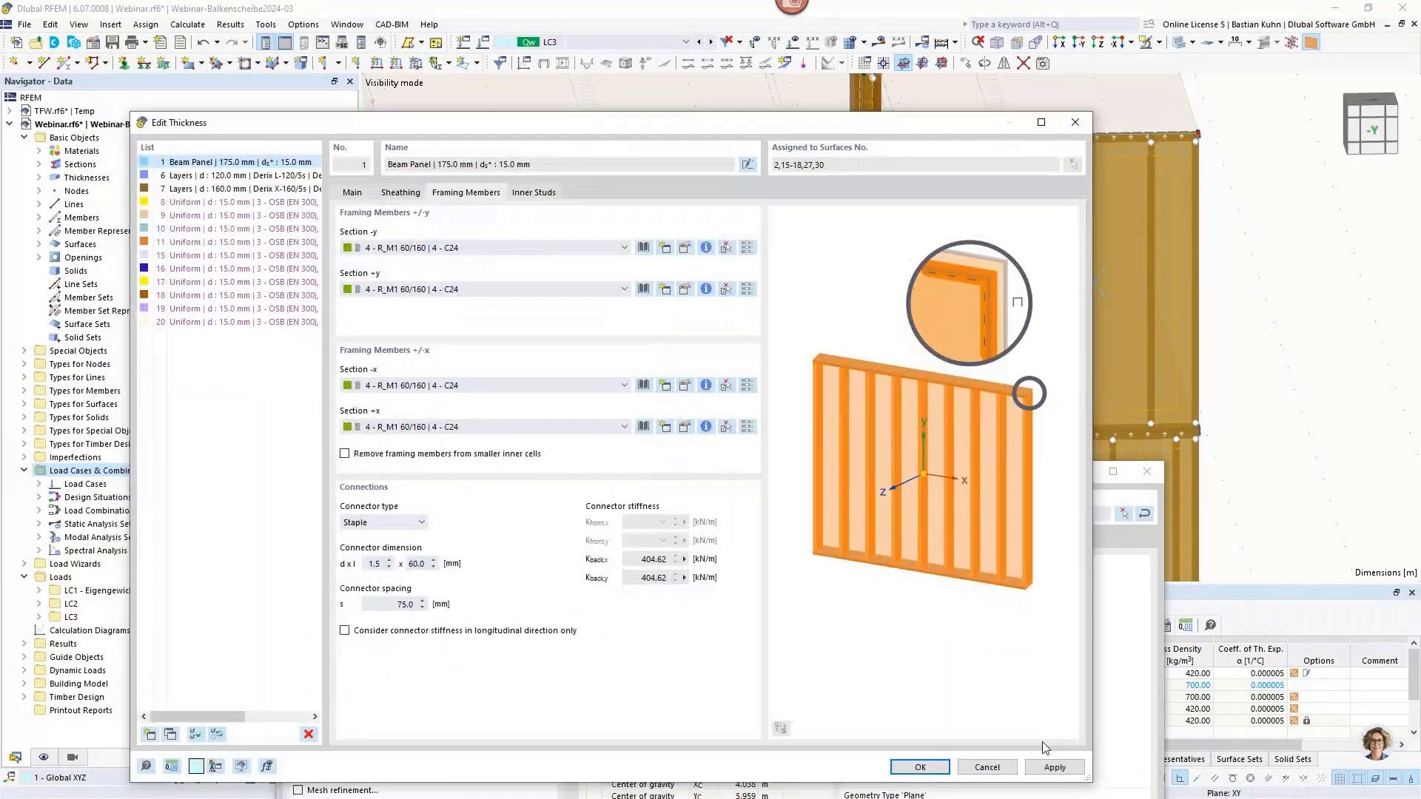
click(1055, 767)
drag(903, 135, 996, 516)
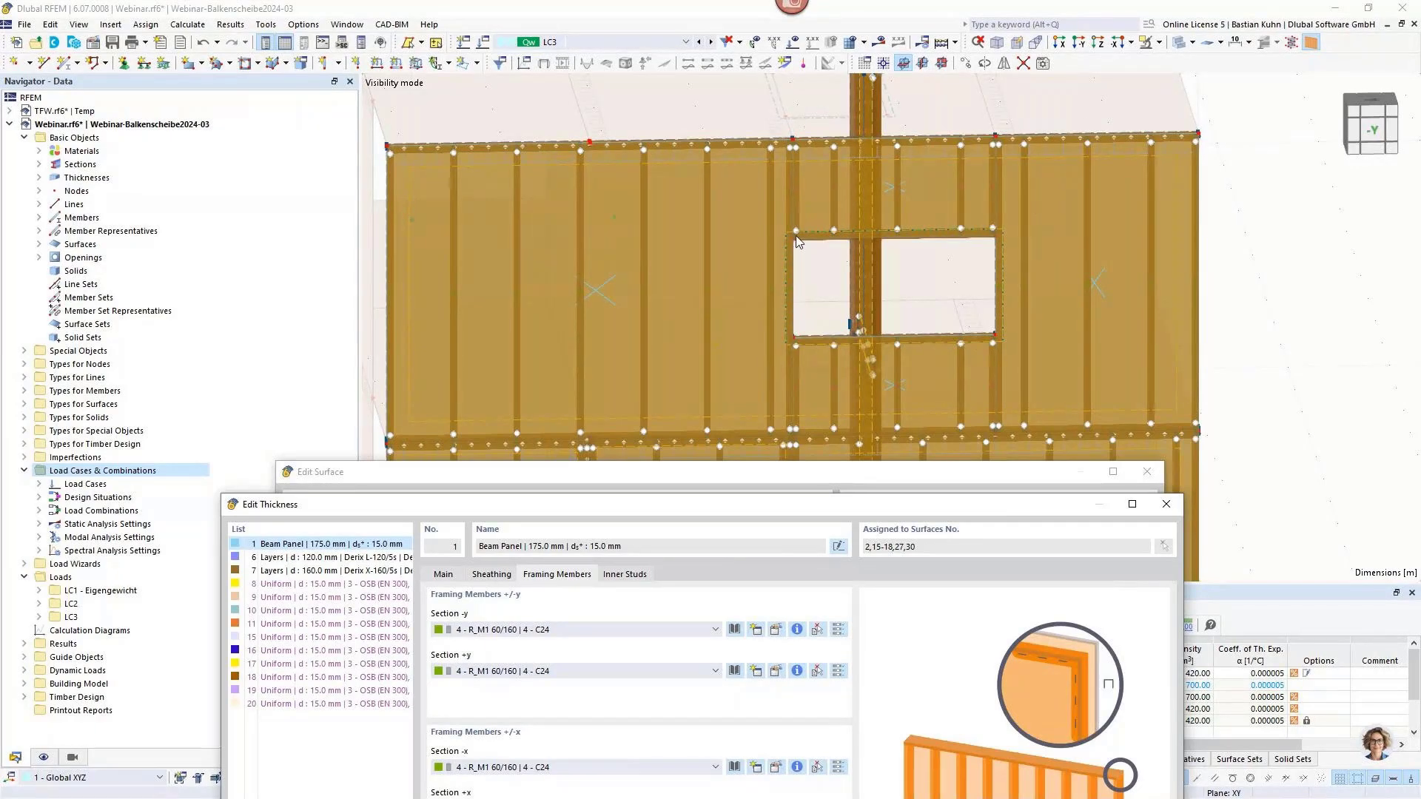
Turn Remove framing members from smaller inner cells back on, apply it, and uncover the wall again.
drag(788, 507, 828, 117)
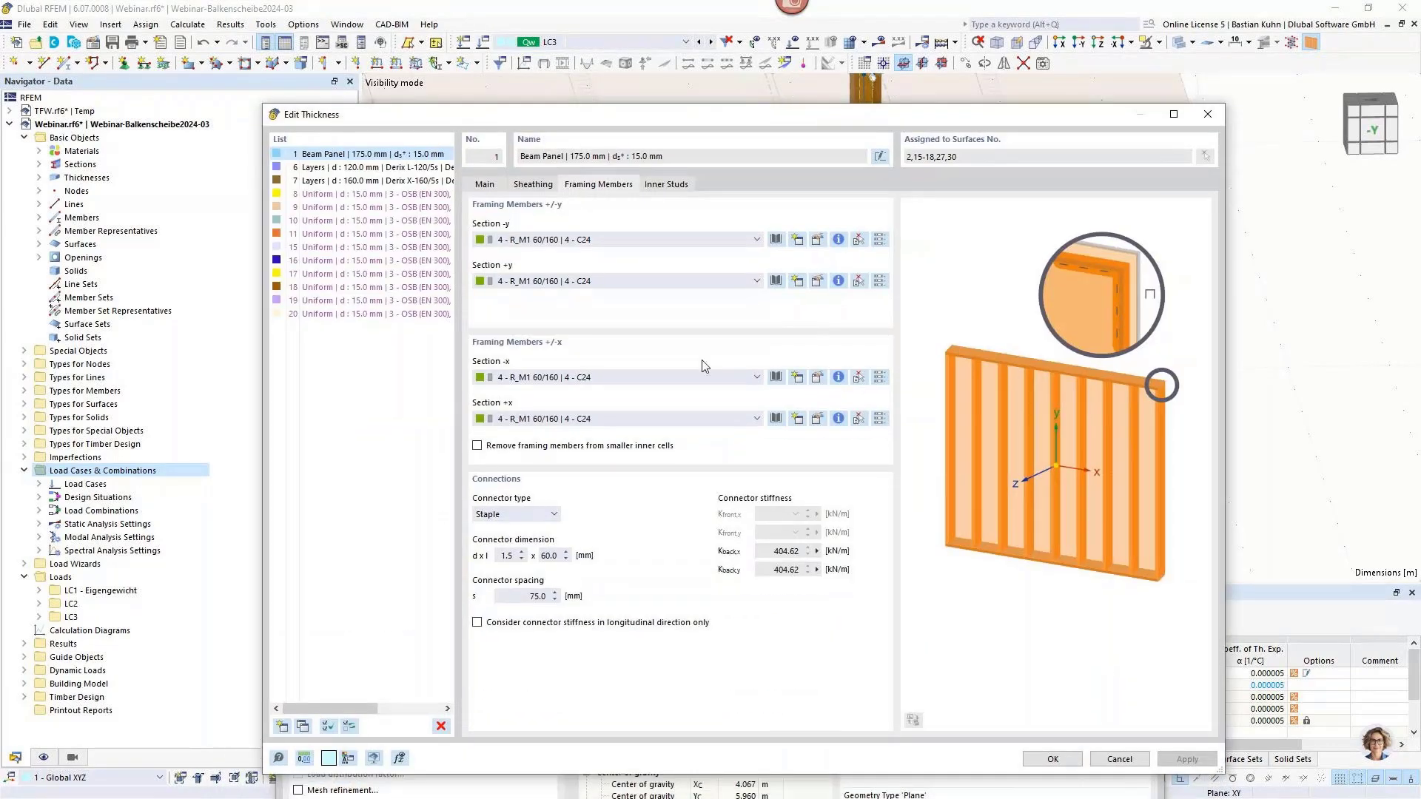
click(477, 445)
click(1184, 759)
drag(974, 120, 1025, 486)
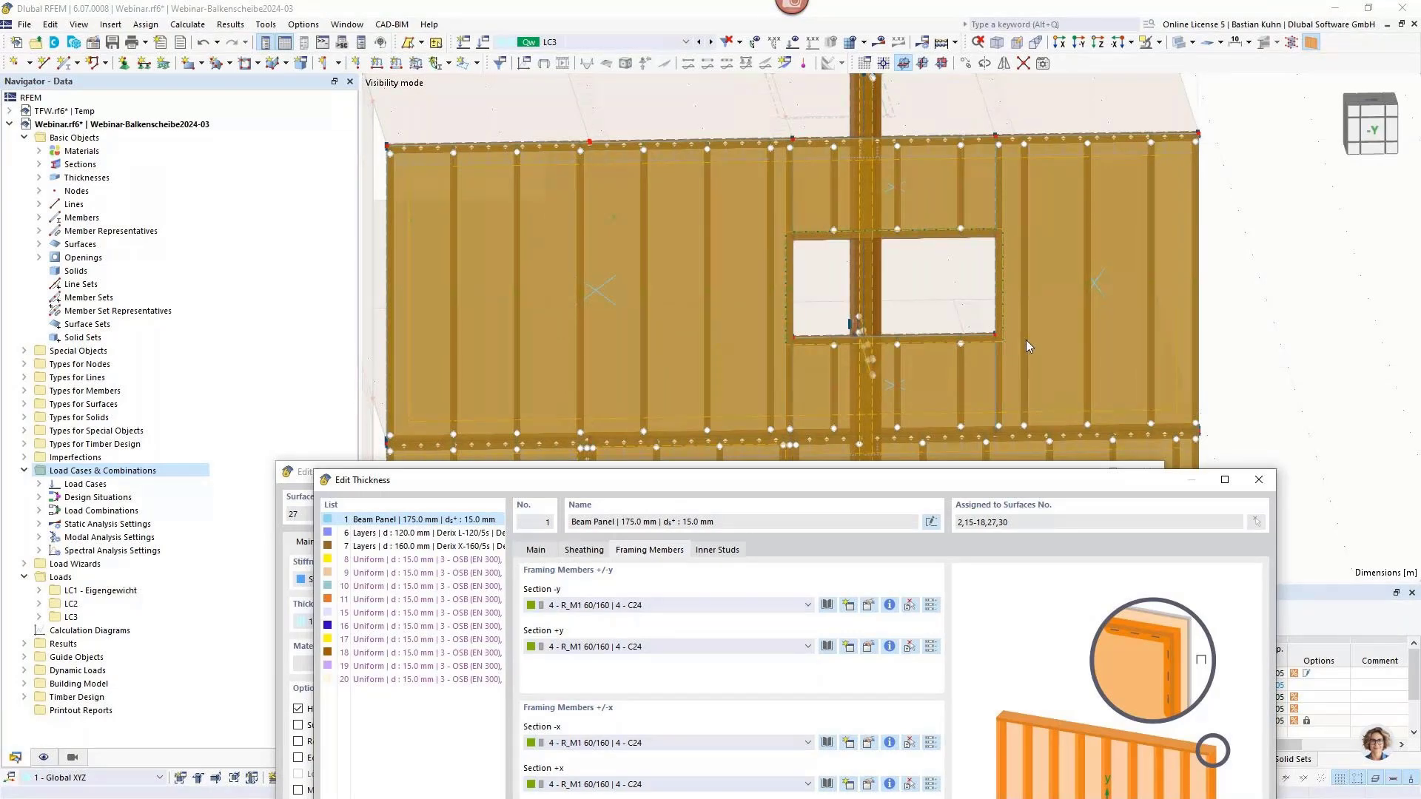
Set the beam panel's inner stud offset of the first stud to 60 mm, apply it, and uncover the wall around the window.
click(717, 550)
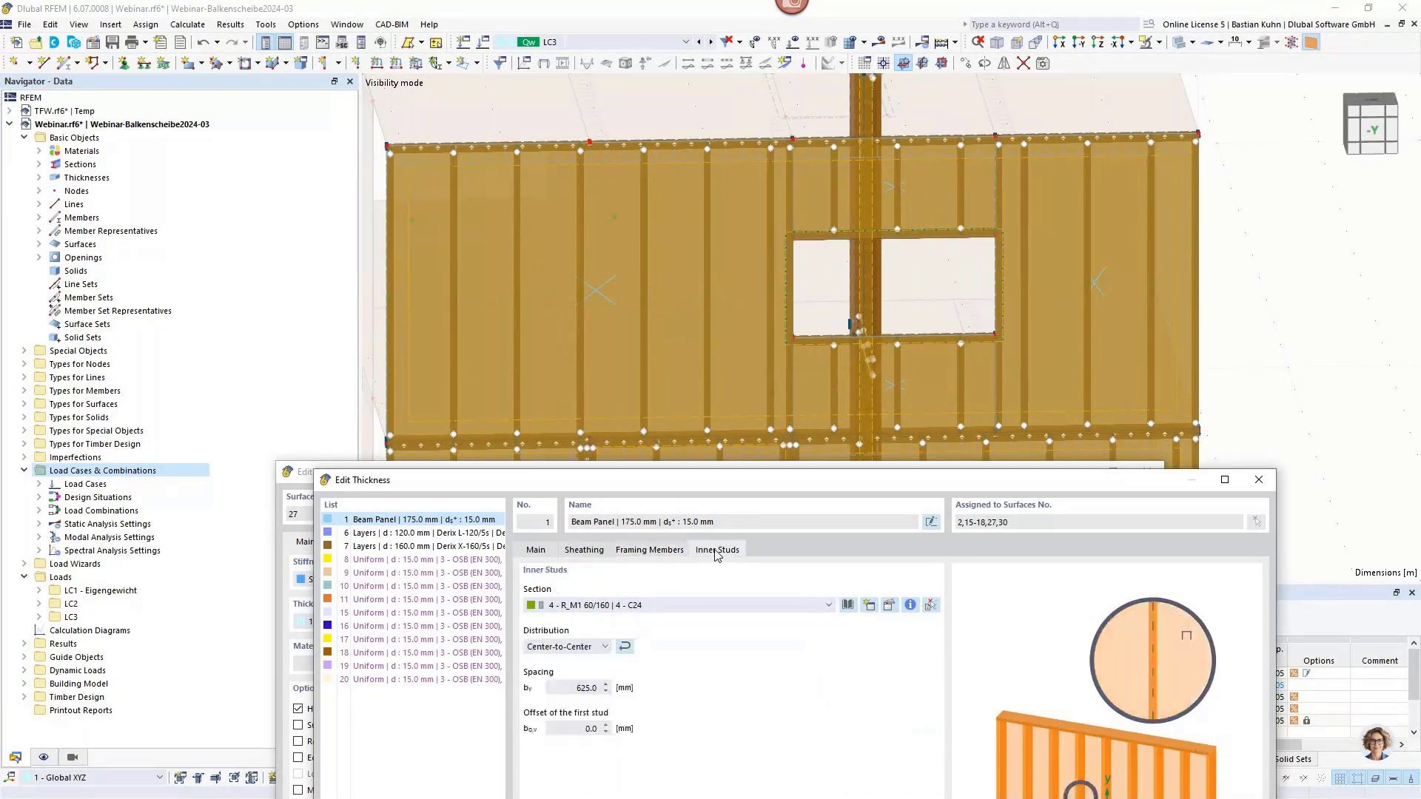
click(584, 729)
text(60)
click(577, 689)
drag(707, 492, 720, 118)
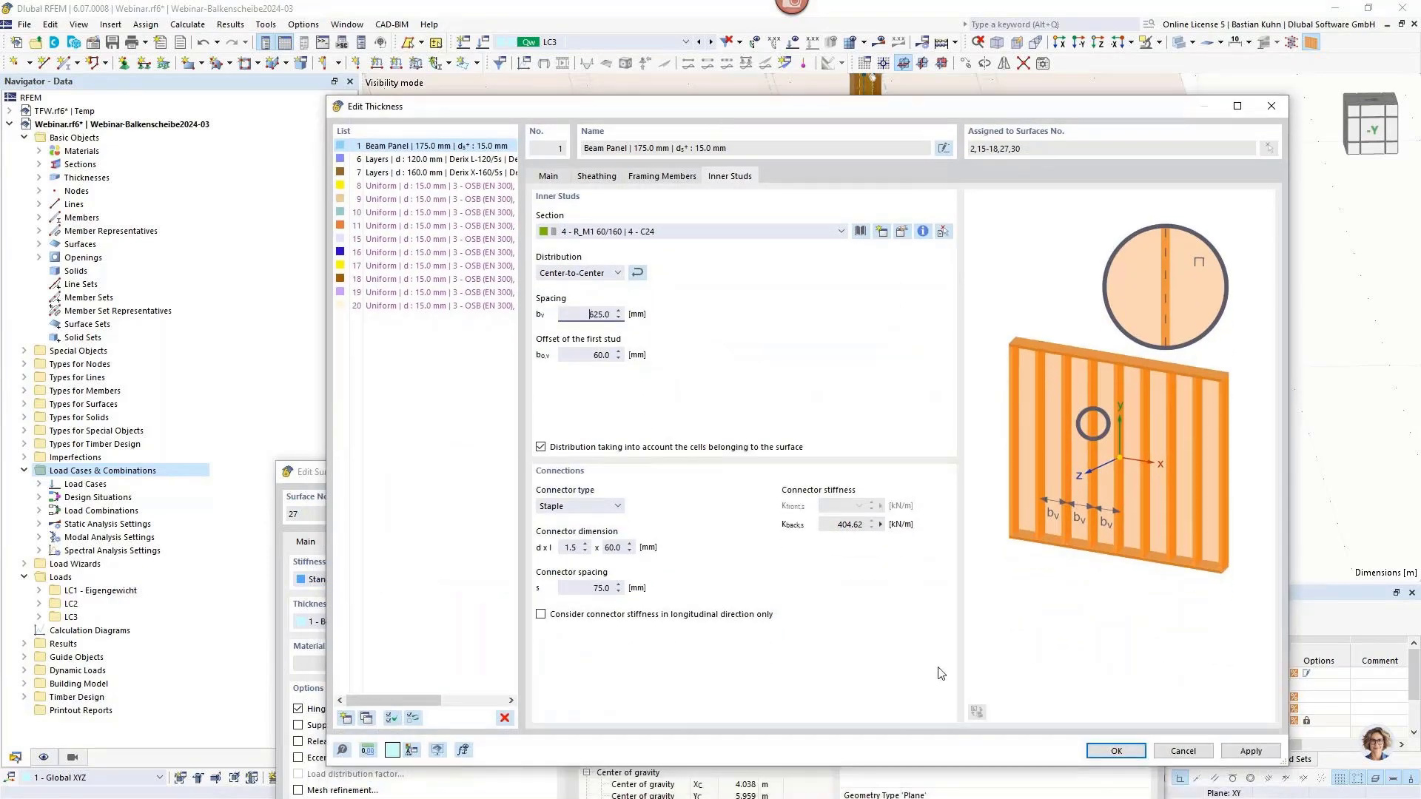
click(1240, 752)
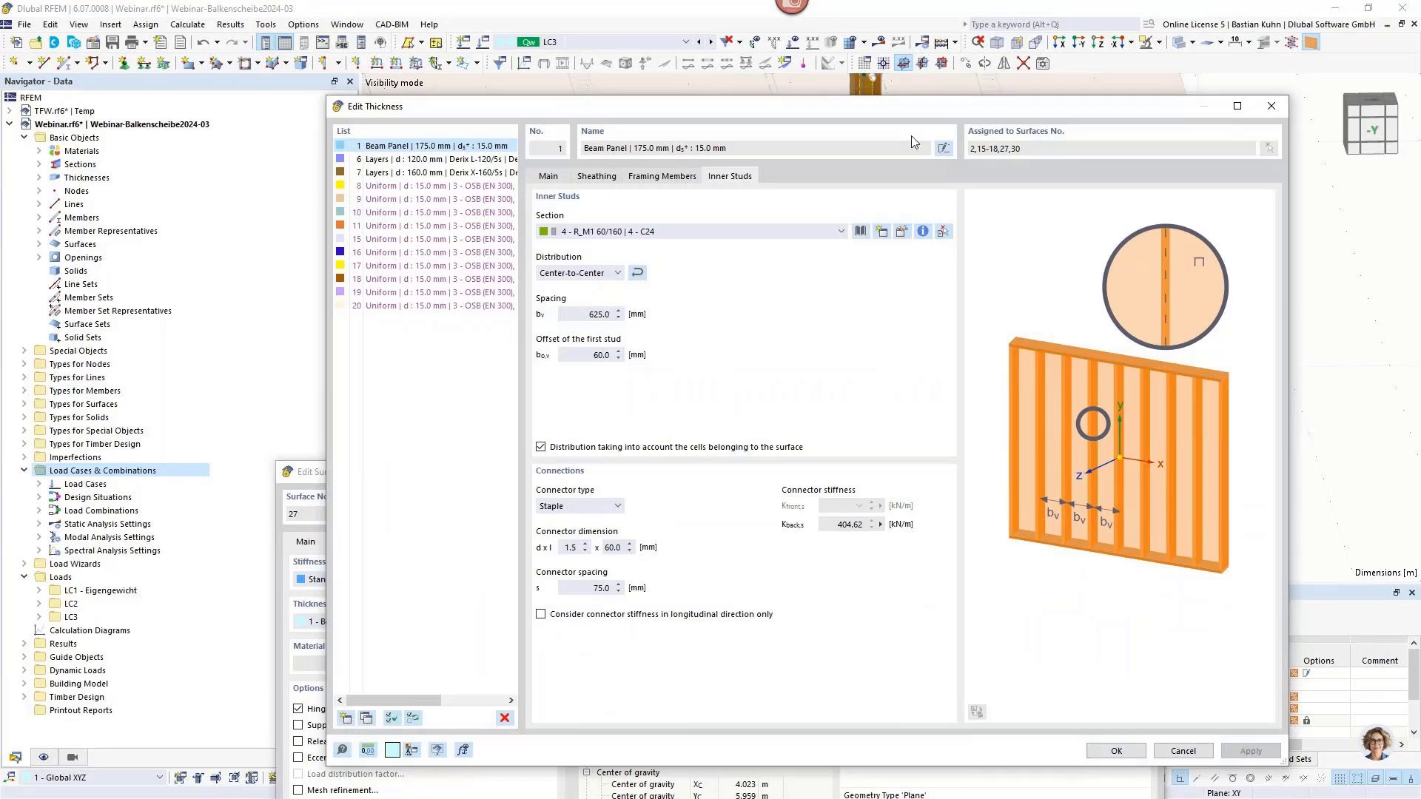
drag(923, 111, 312, 110)
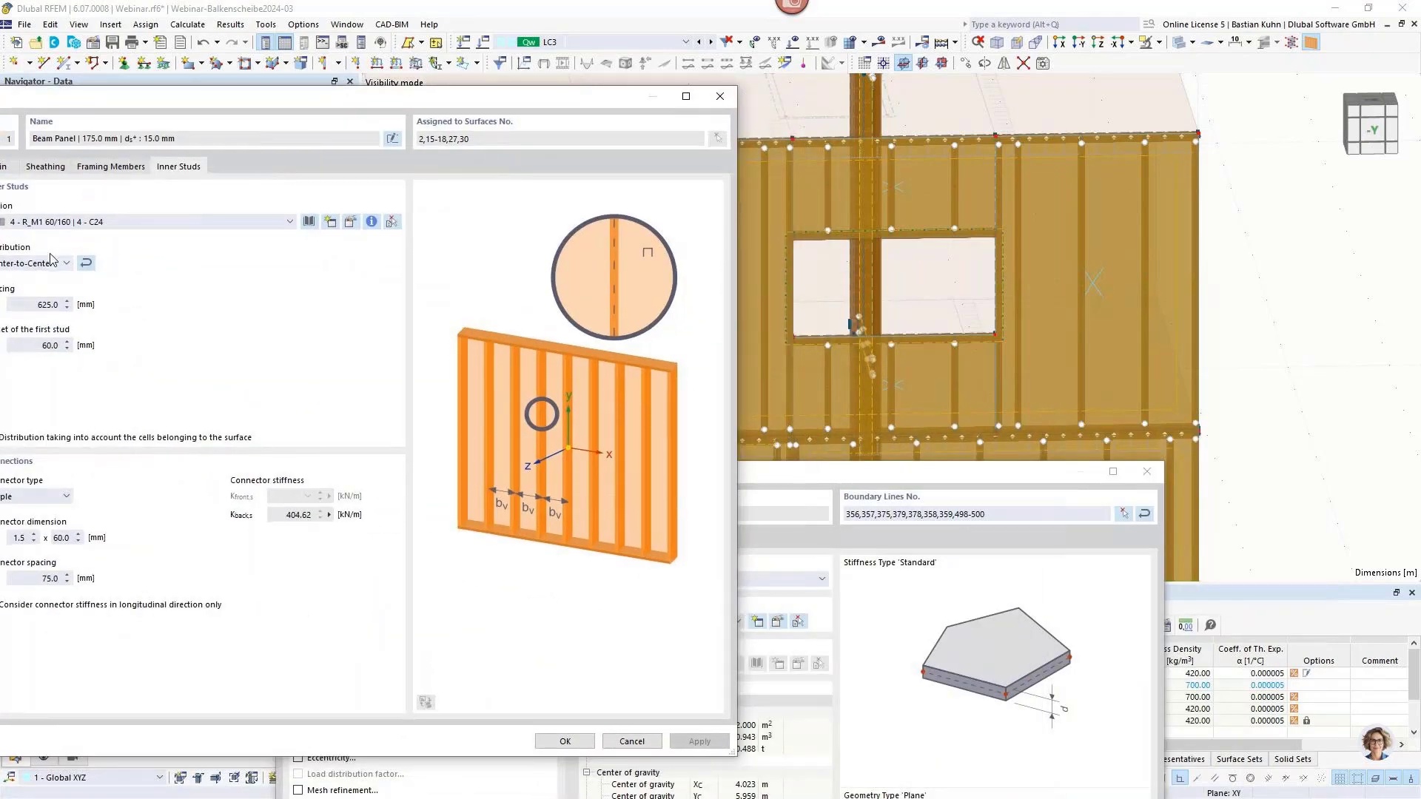
Set the offset of the first inner stud to 0 mm, apply it, and close the thickness and surface settings.
double_click(46, 345)
text(0)
double_click(25, 303)
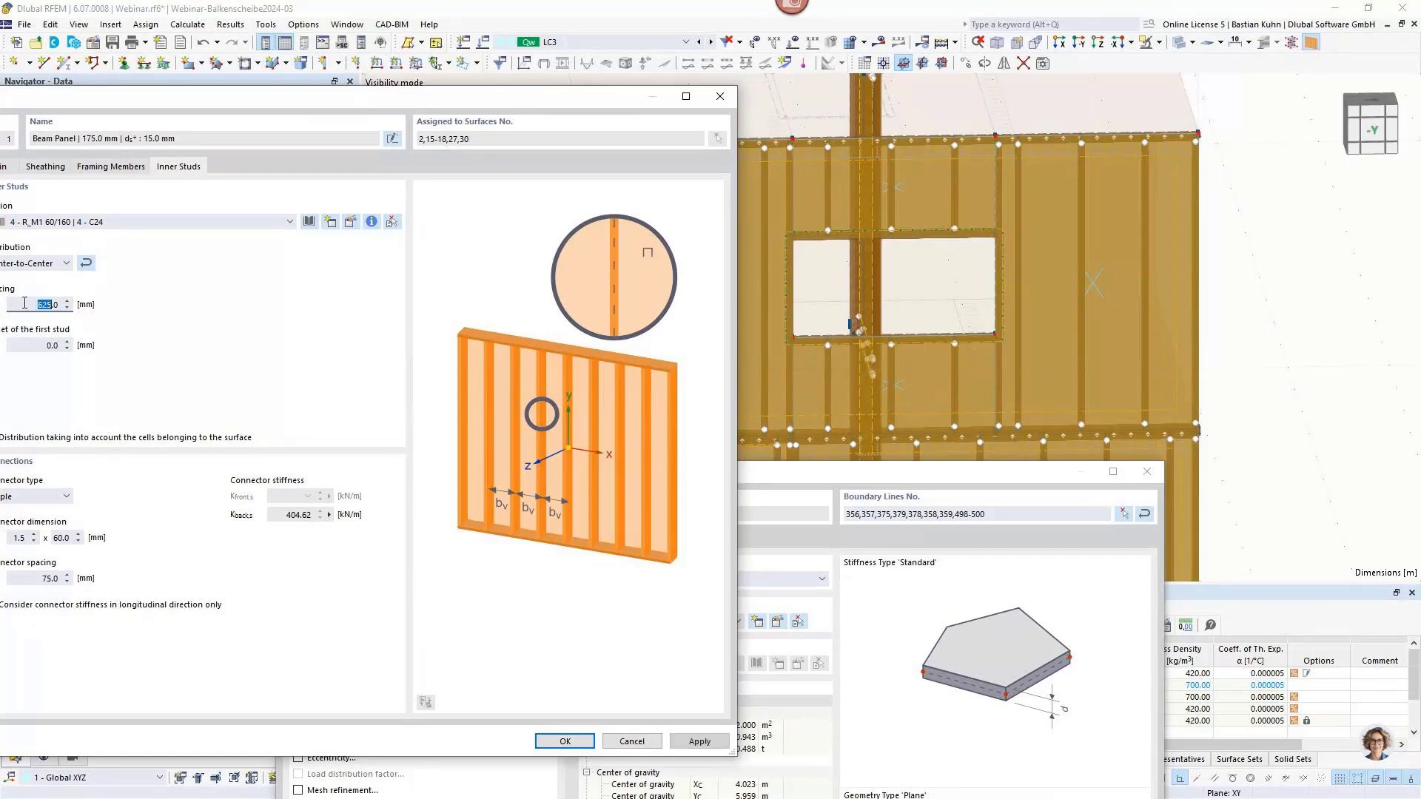
click(688, 742)
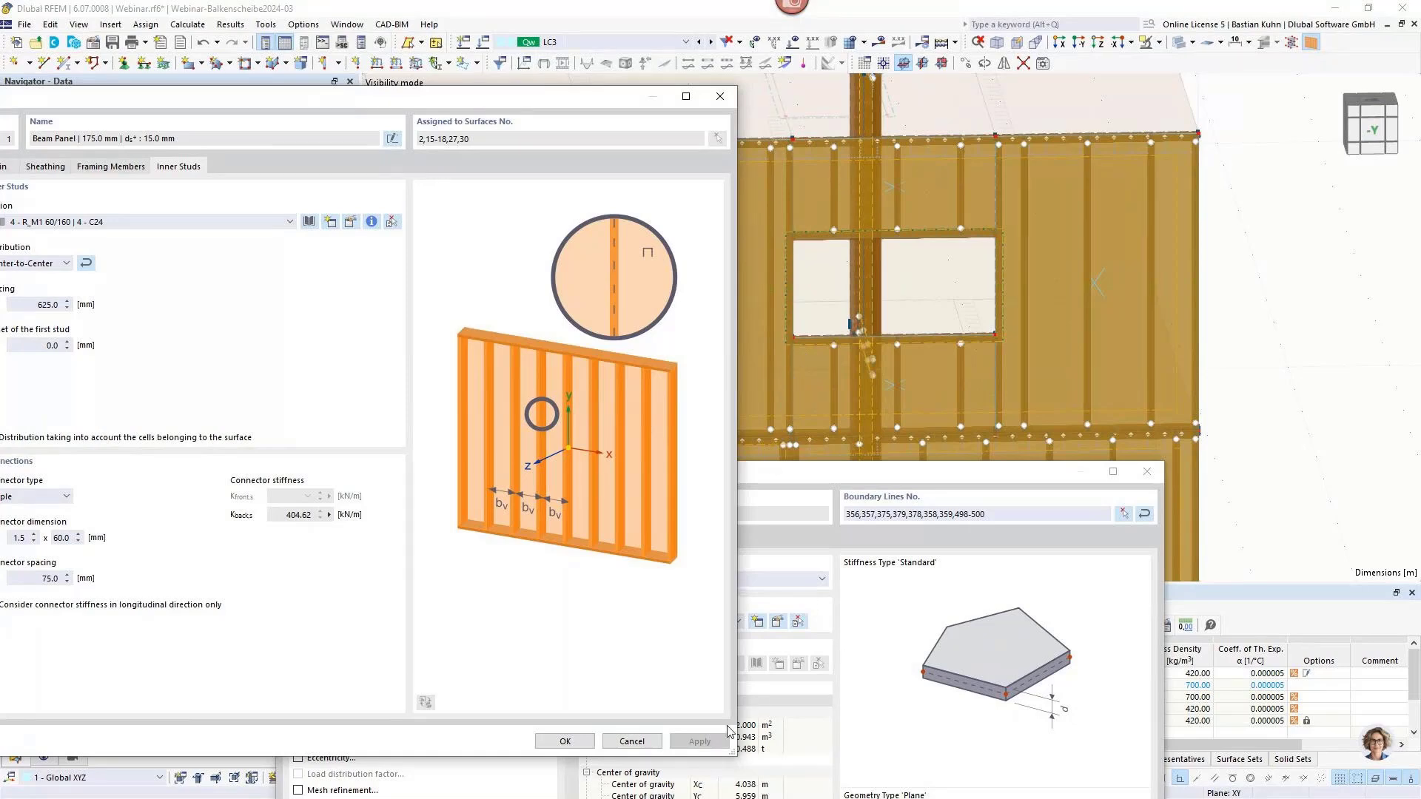
click(631, 741)
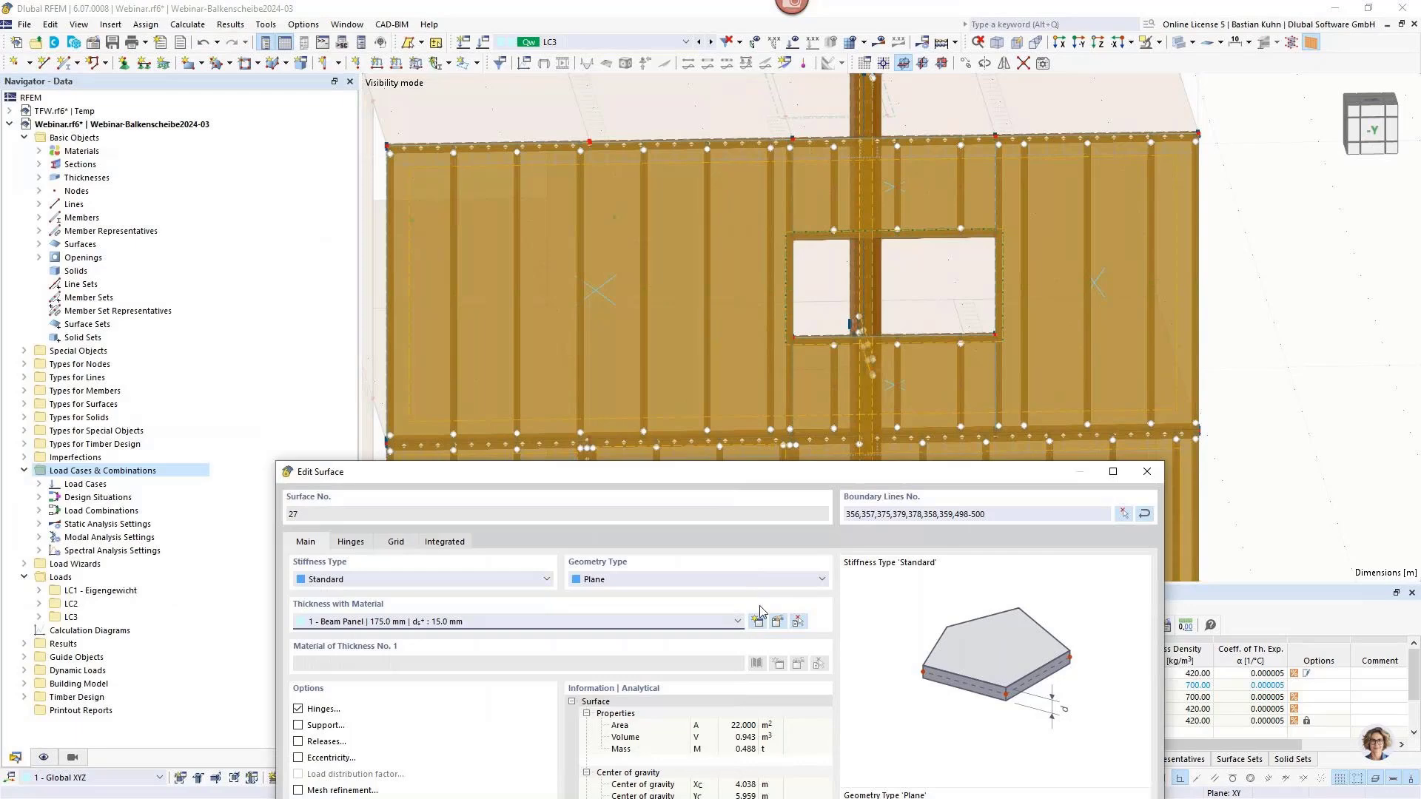
drag(787, 491, 817, 131)
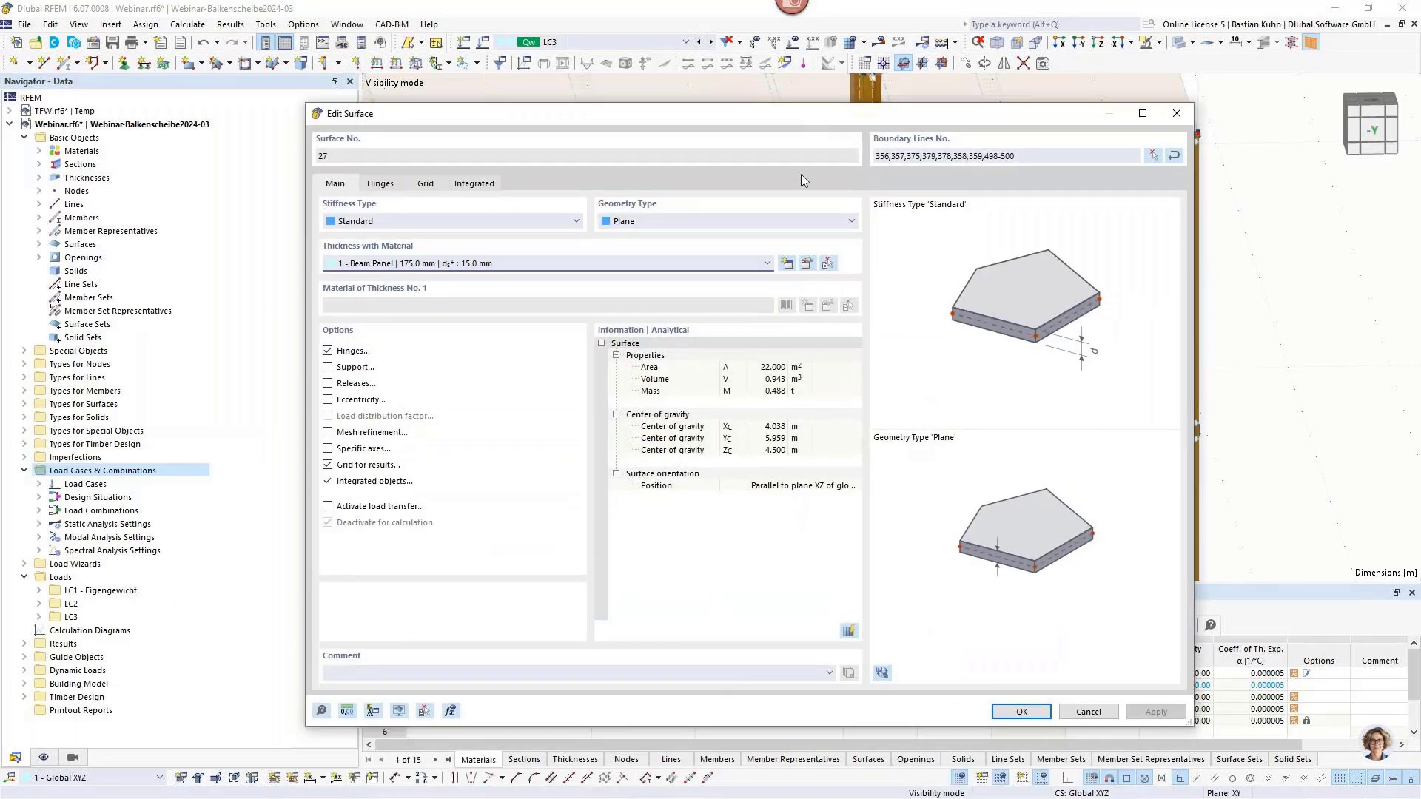
click(1012, 710)
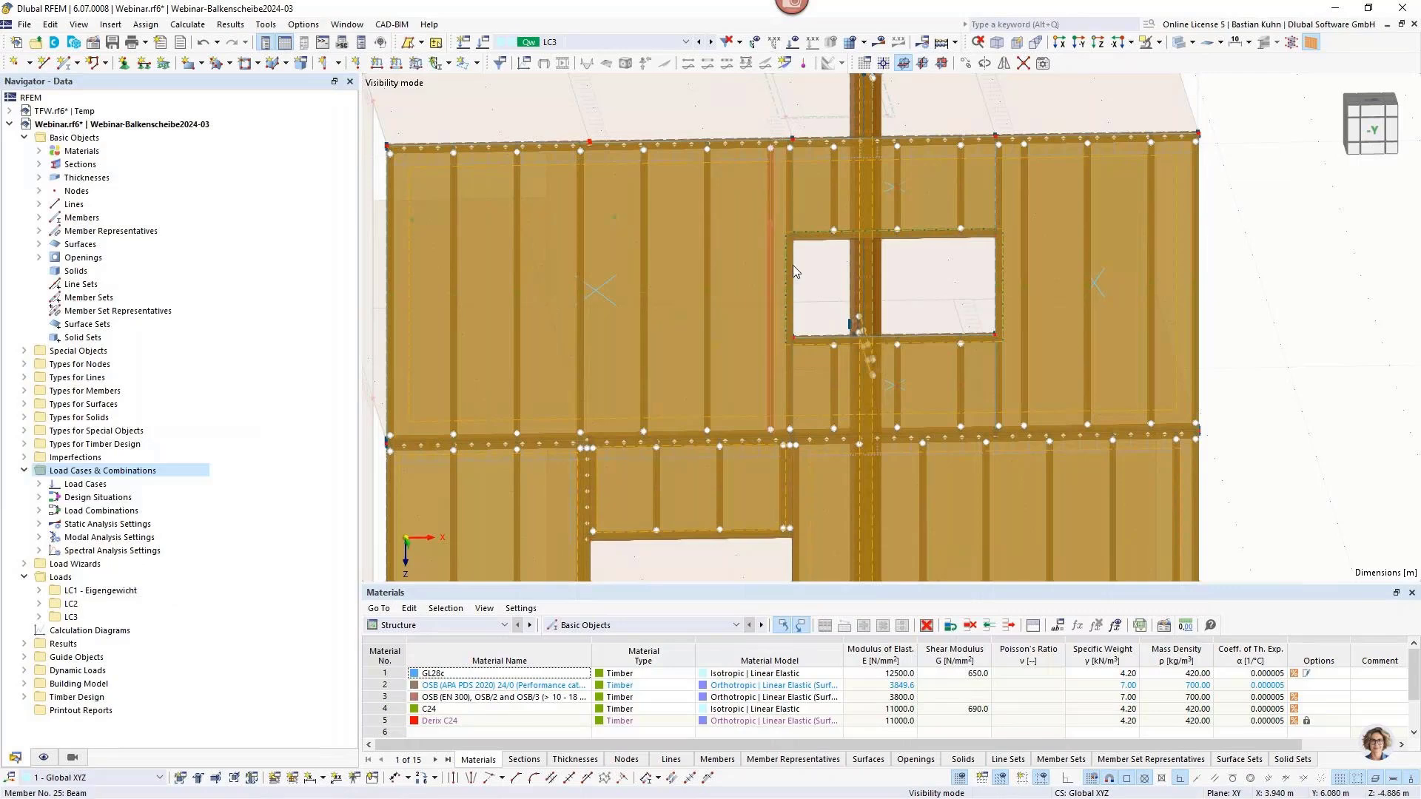
Examine the doubled studs and framing members beside the upper window opening, close up and from different angles.
middle_drag(814, 272, 831, 296)
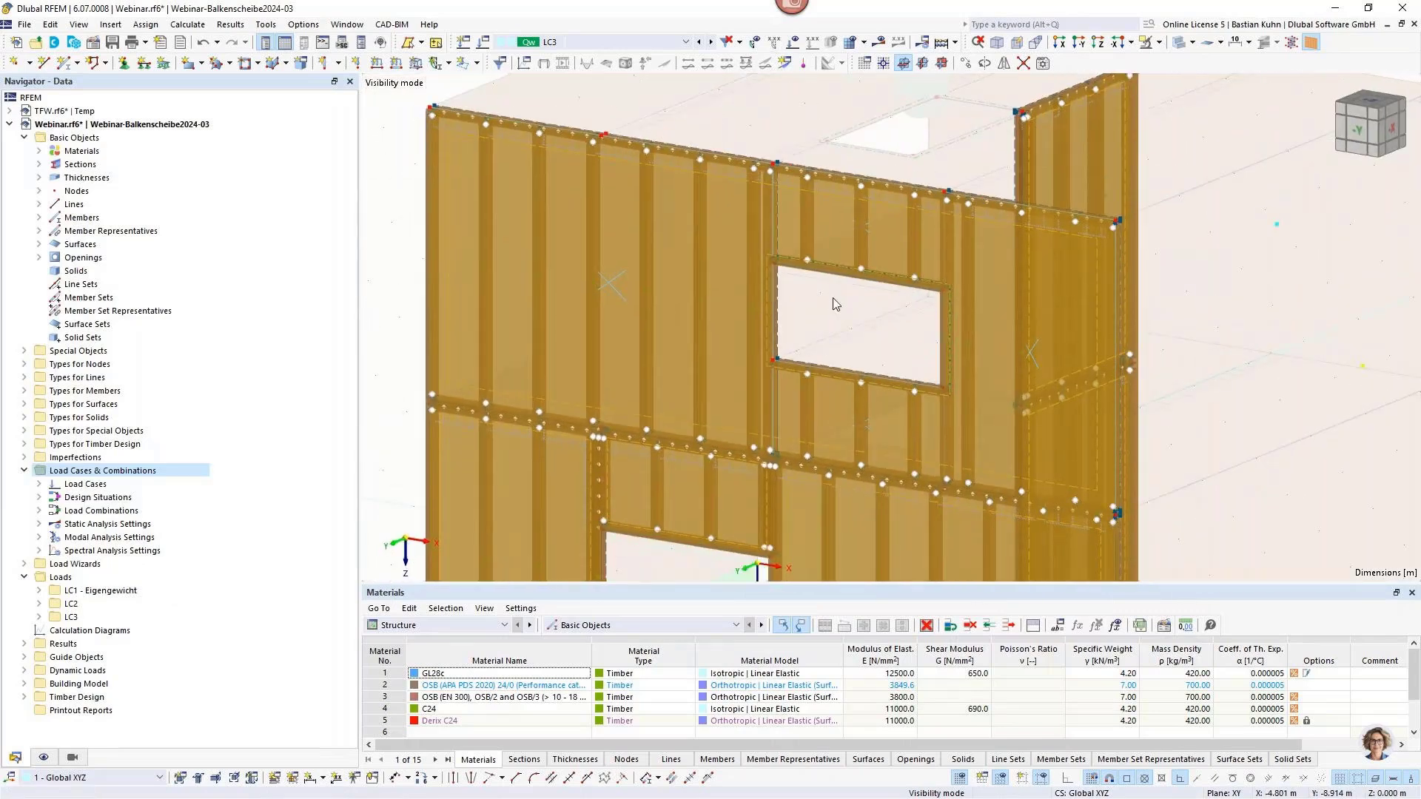
scroll(835, 303, up, 4)
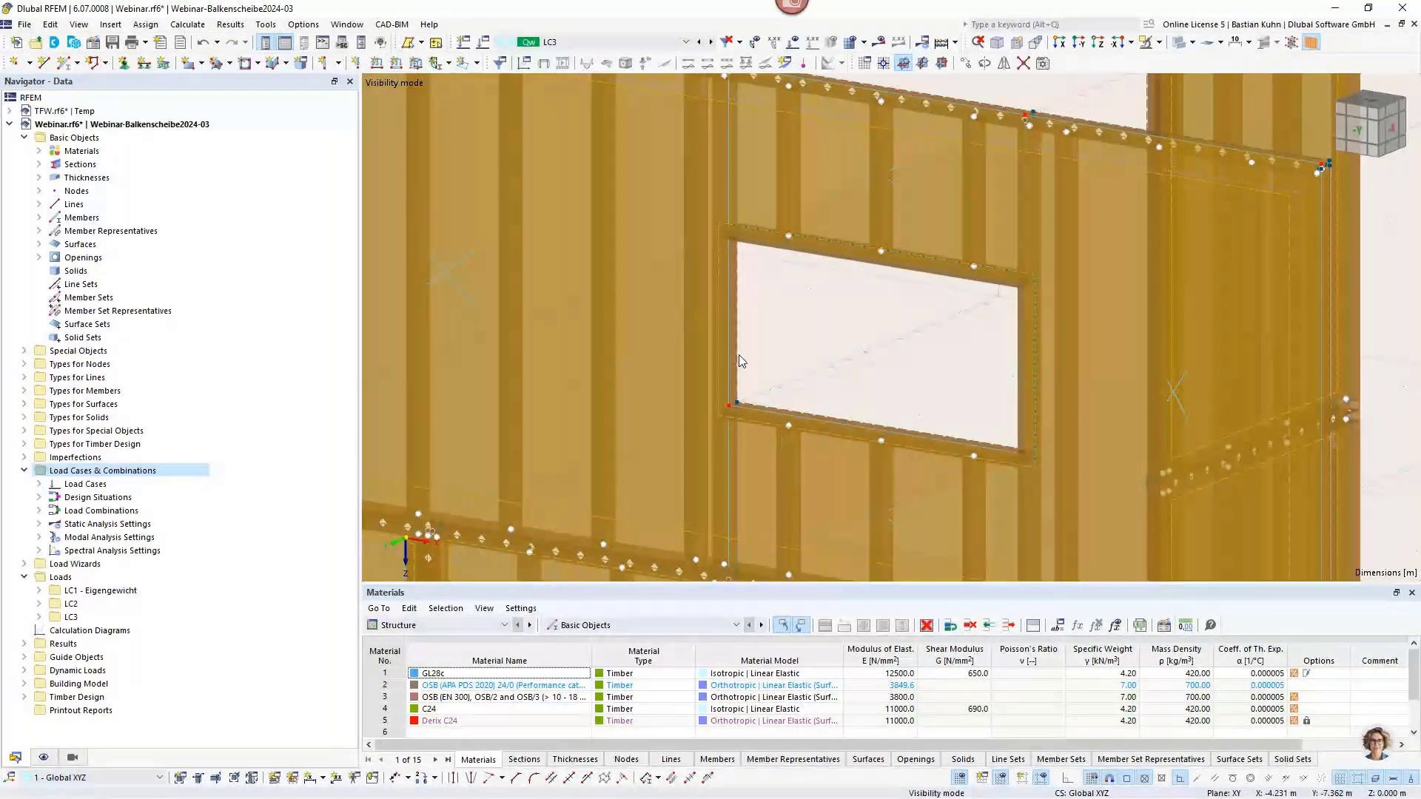
scroll(840, 351, down, 1)
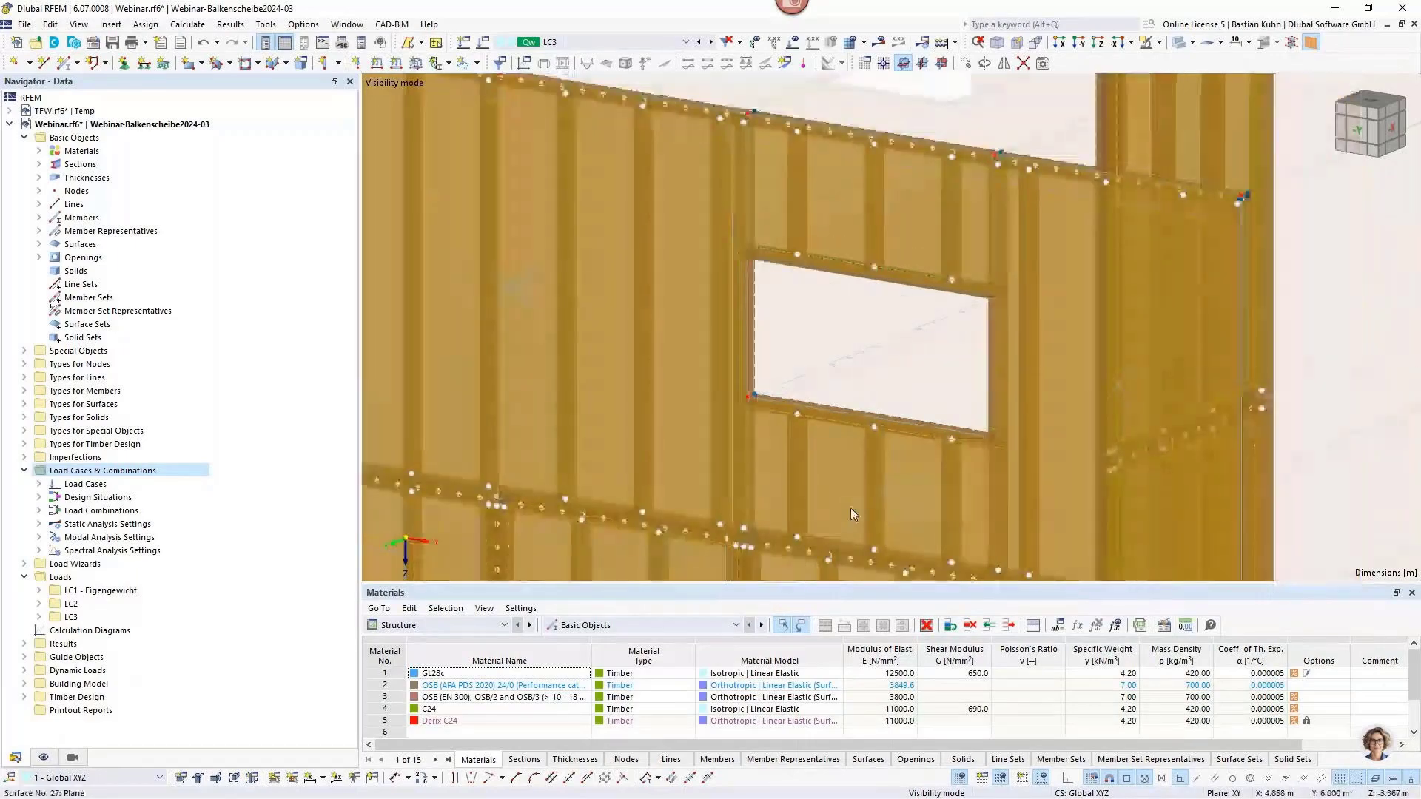
scroll(940, 382, down, 7)
ctrl+middle_drag(940, 382, 884, 377)
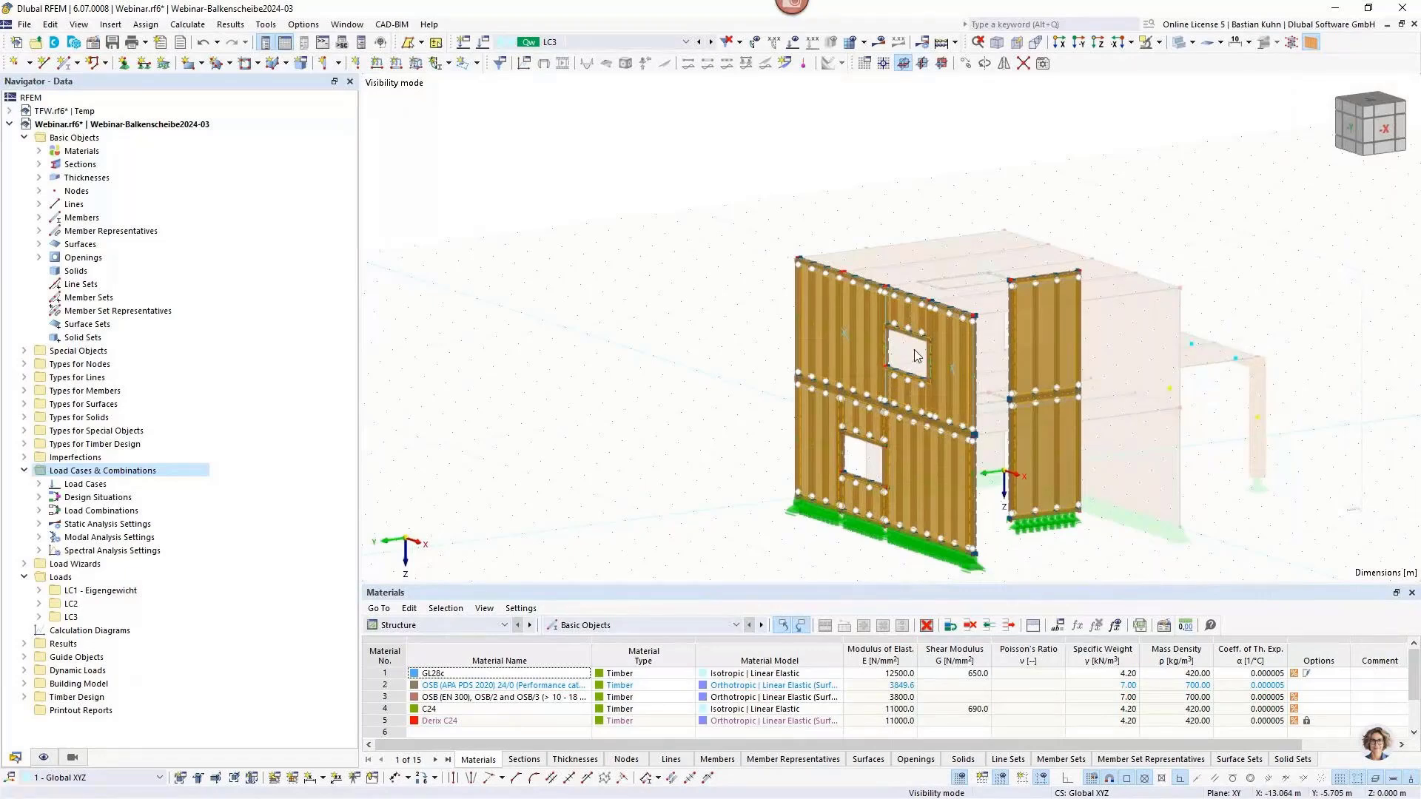
scroll(912, 344, up, 4)
scroll(882, 417, up, 3)
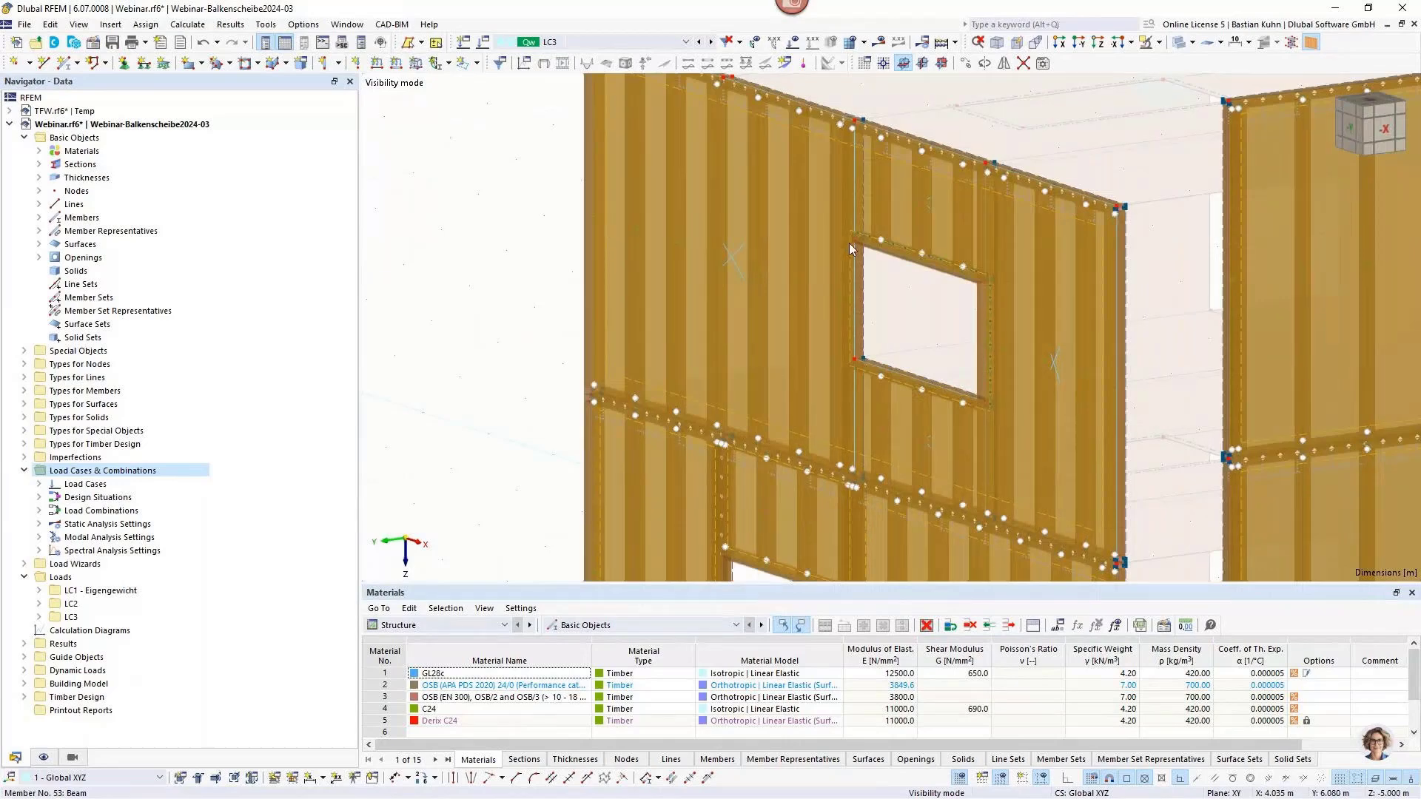
scroll(849, 243, up, 4)
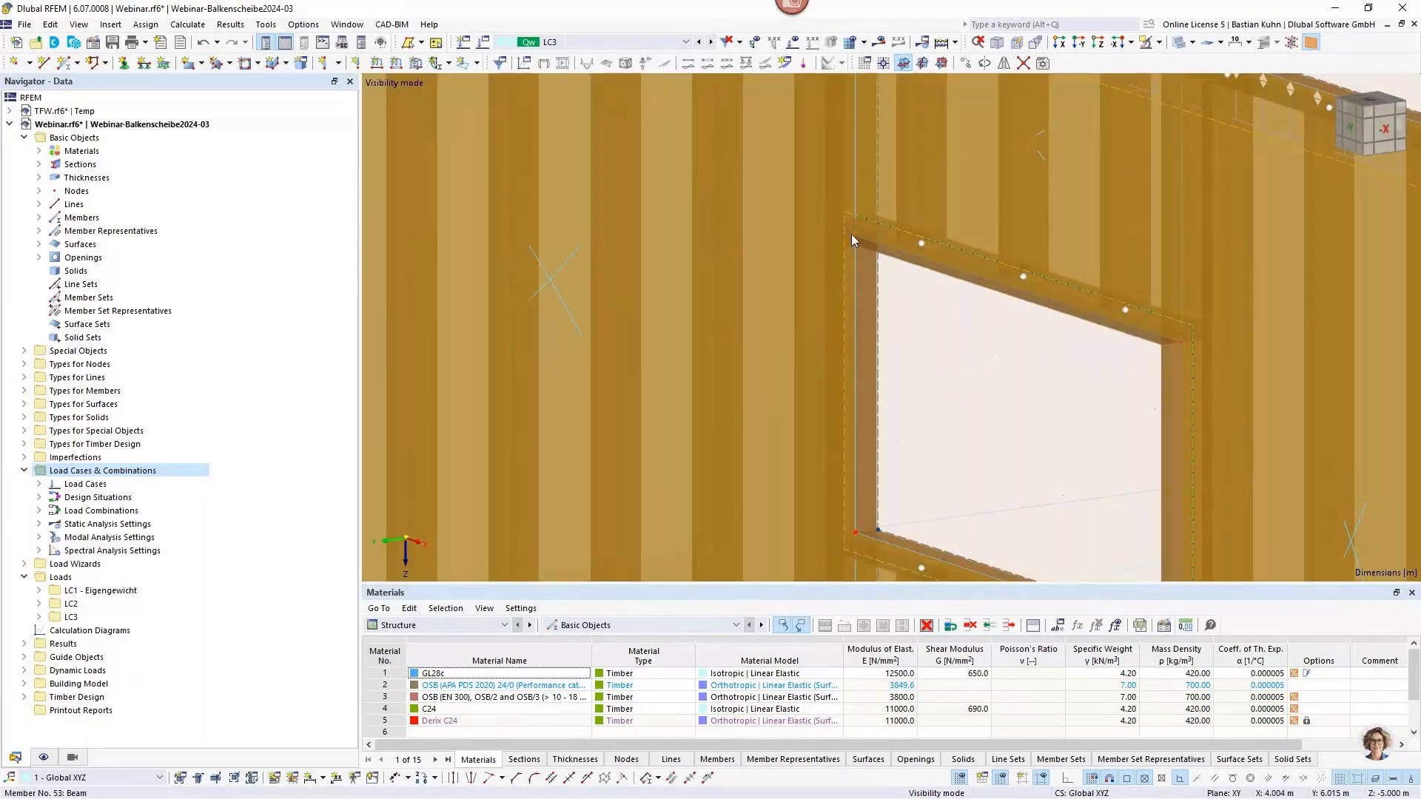
ctrl+middle_drag(855, 234, 922, 260)
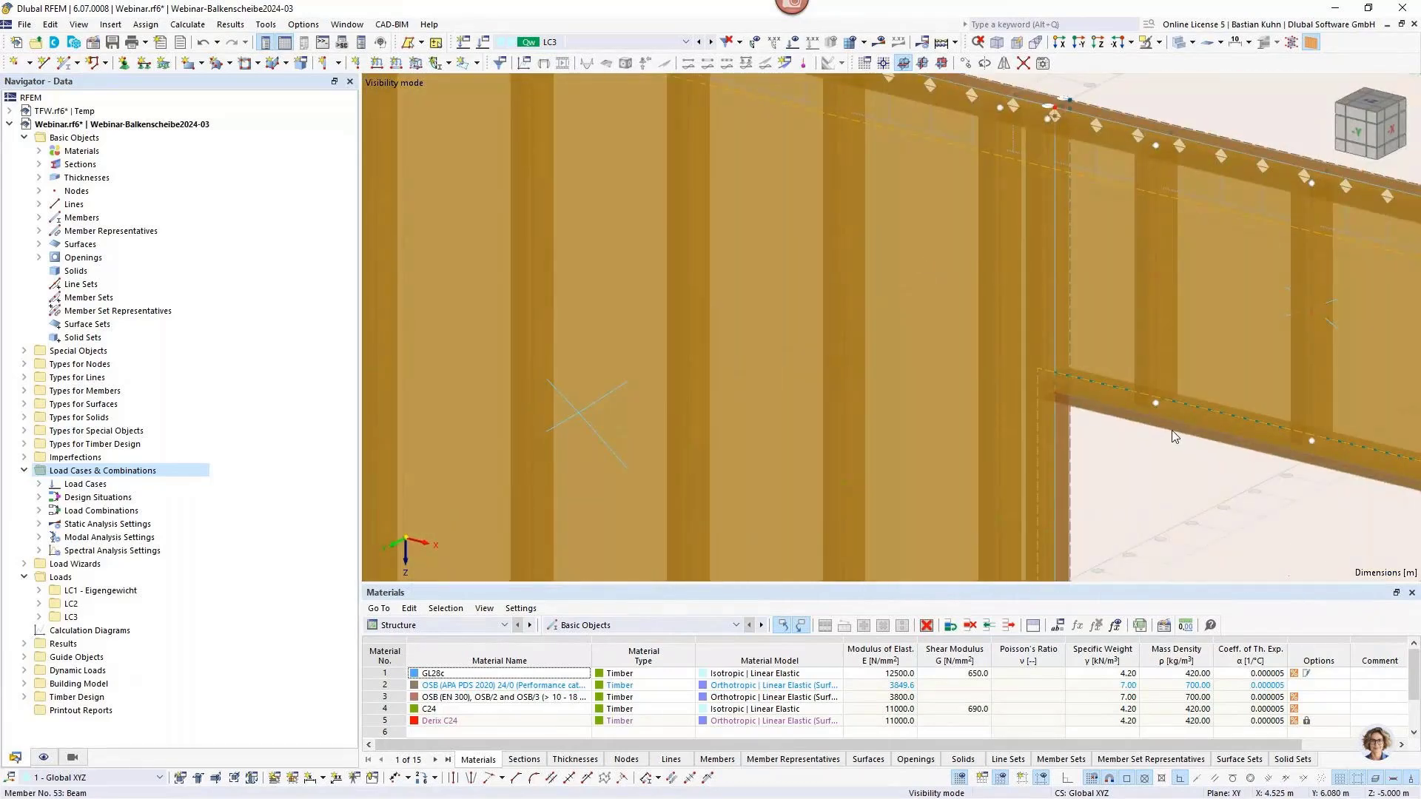
scroll(1174, 444, down, 2)
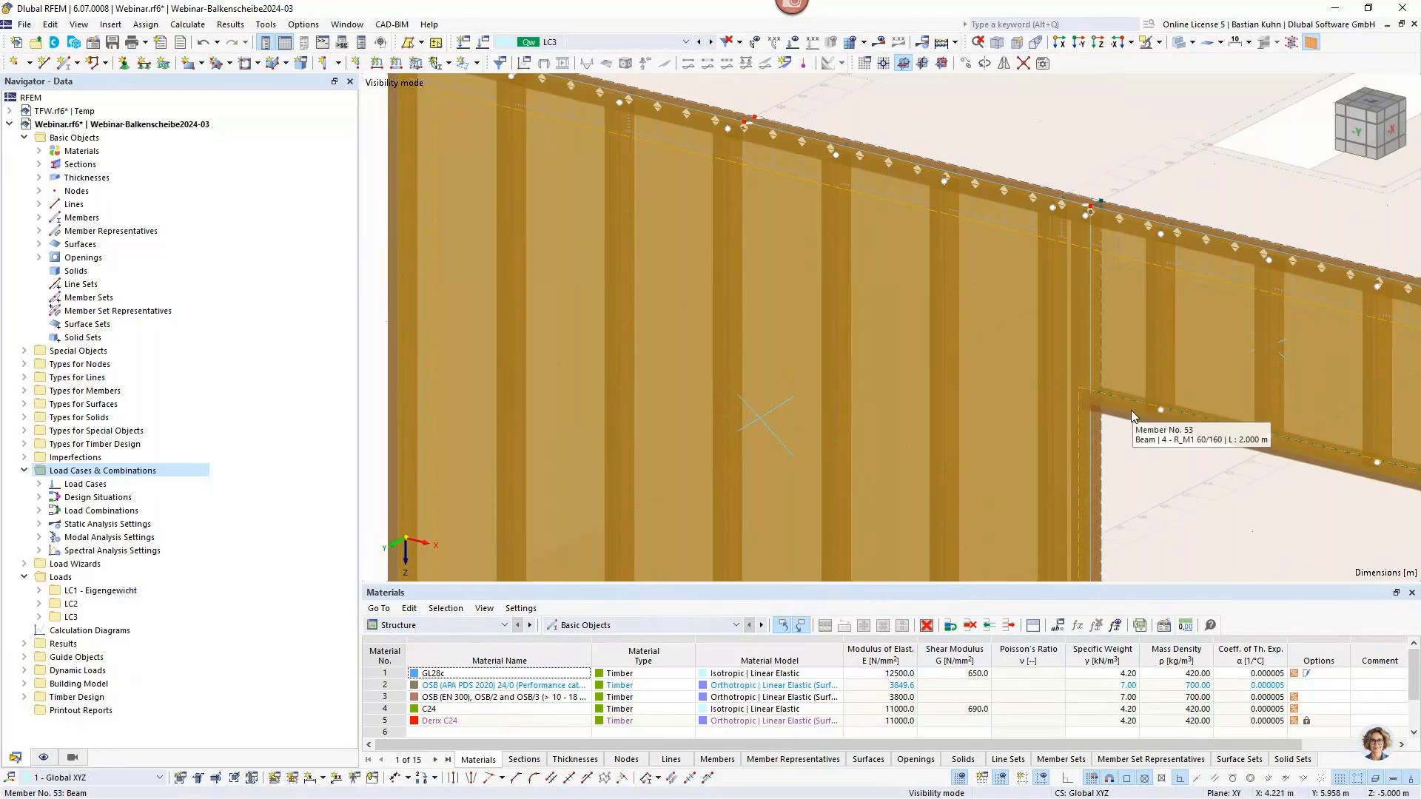
scroll(1131, 410, down, 2)
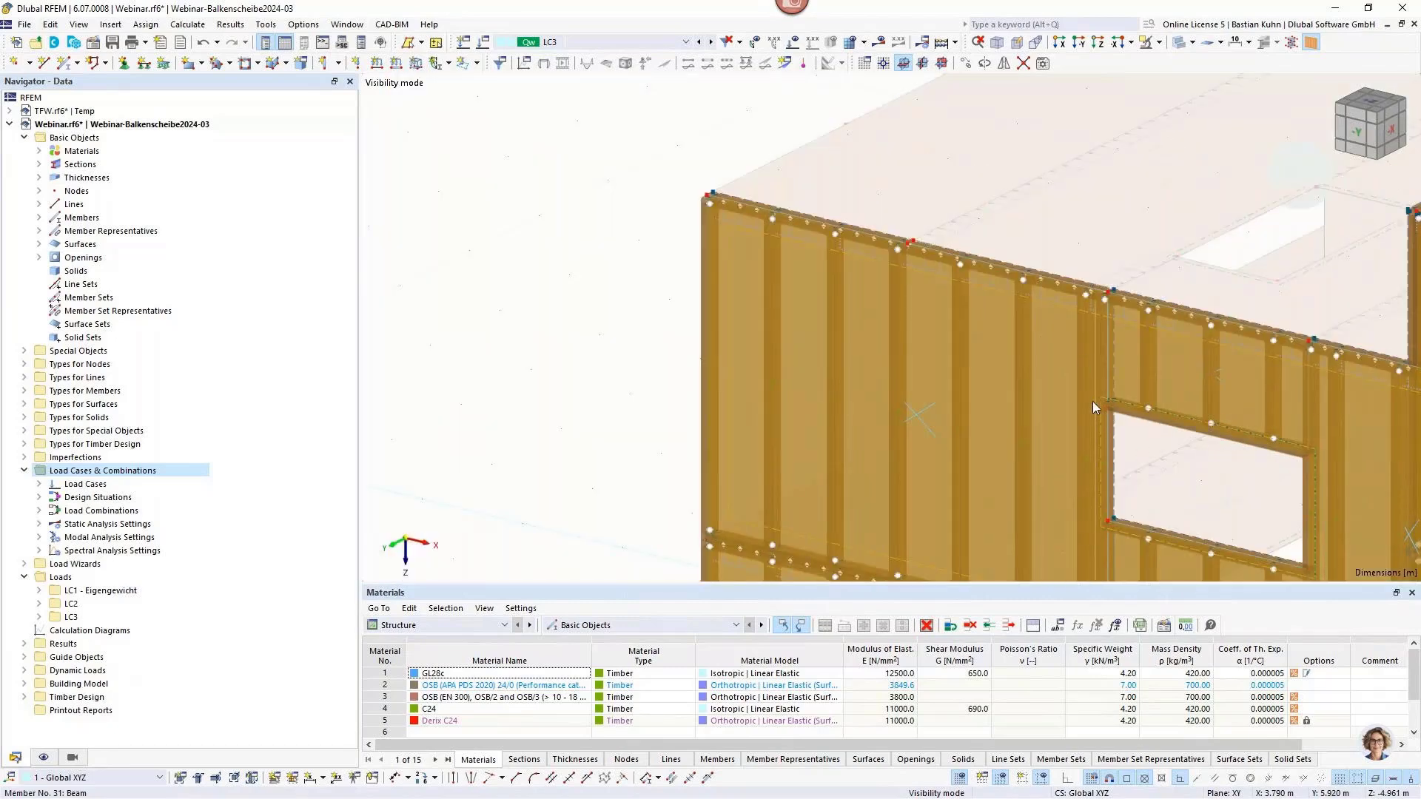
mouse_move(1095, 402)
scroll(1149, 468, down, 2)
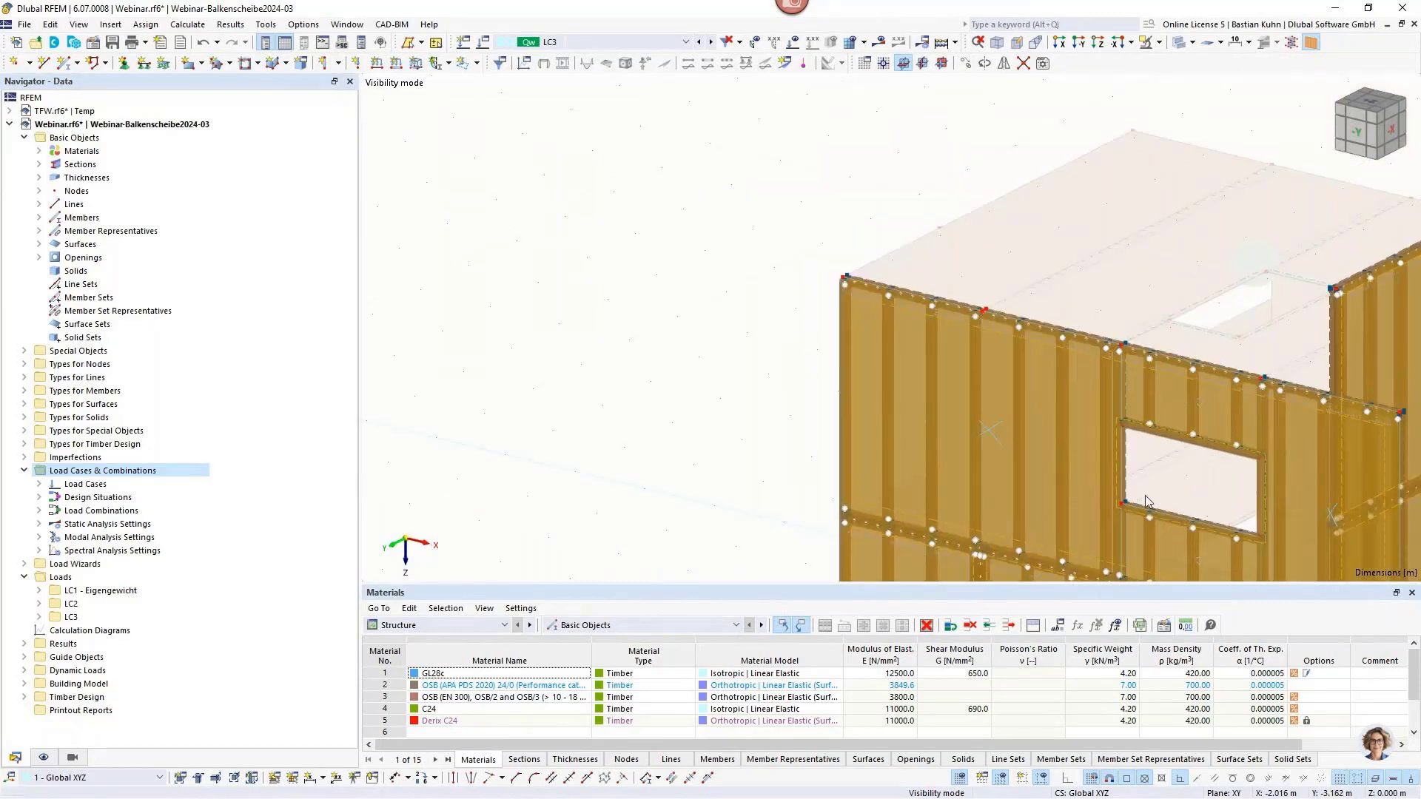
Show the model as wireframe and examine the line hinge and couplings along the vertical panel joint beside the lower window.
middle_drag(1142, 485, 1155, 200)
scroll(1162, 192, up, 3)
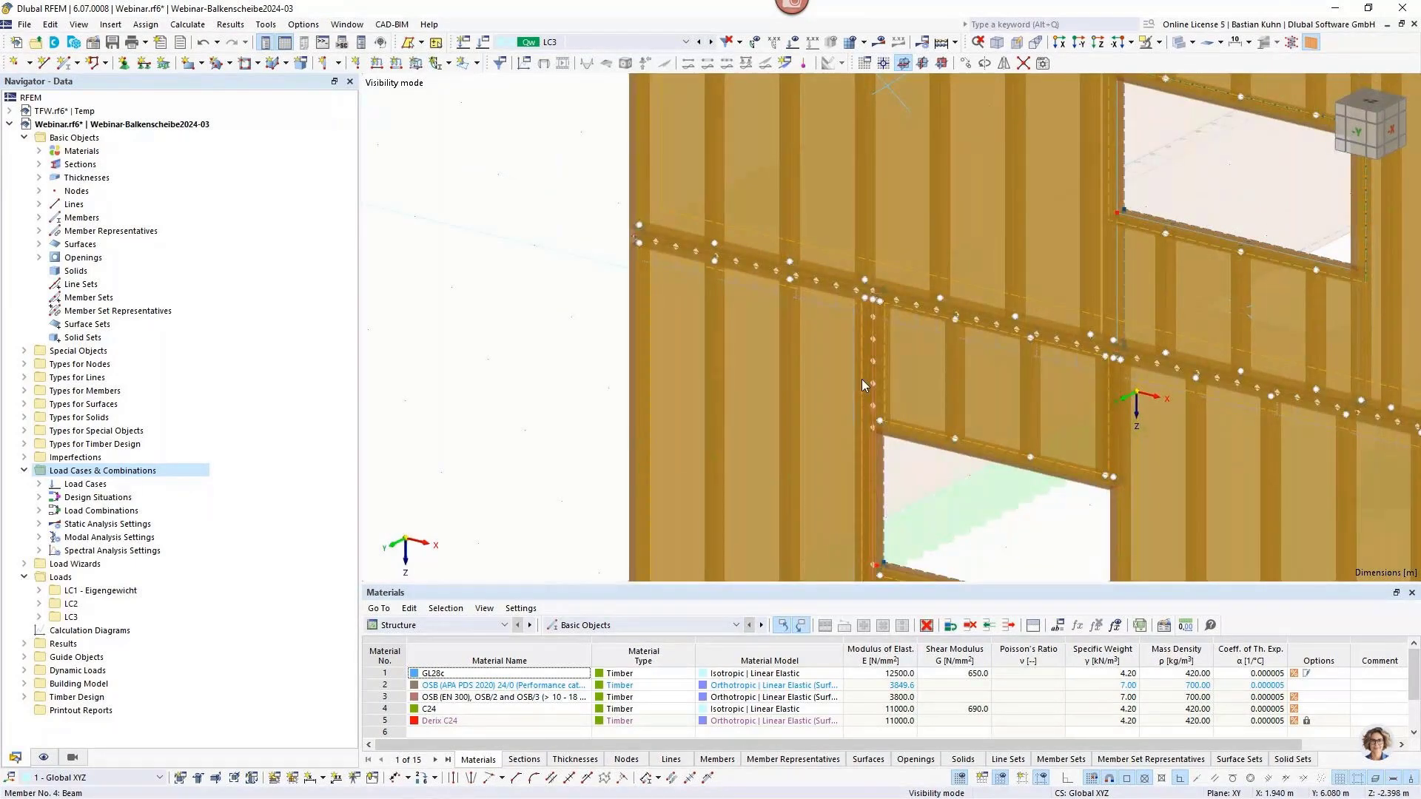
scroll(863, 379, up, 2)
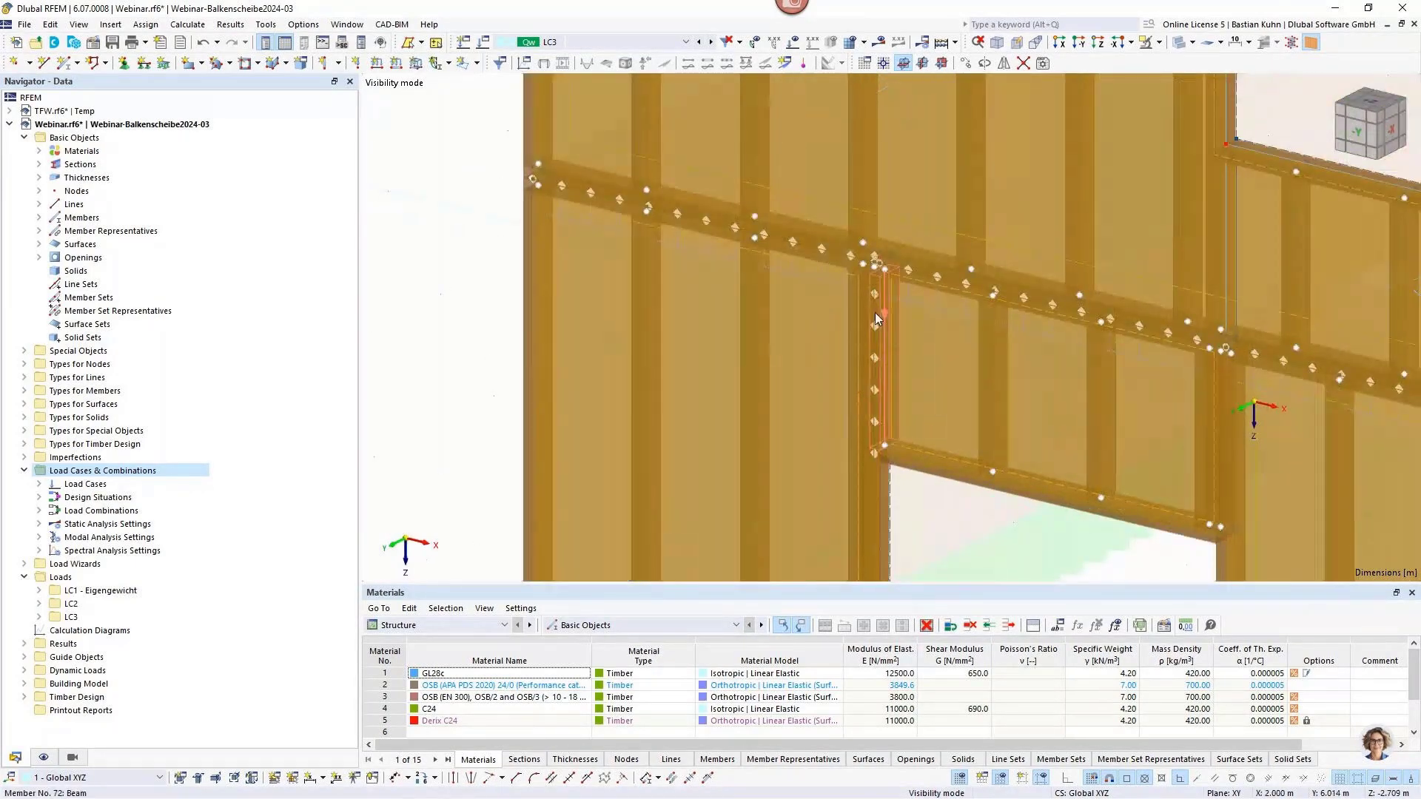
click(1181, 46)
scroll(901, 369, up, 2)
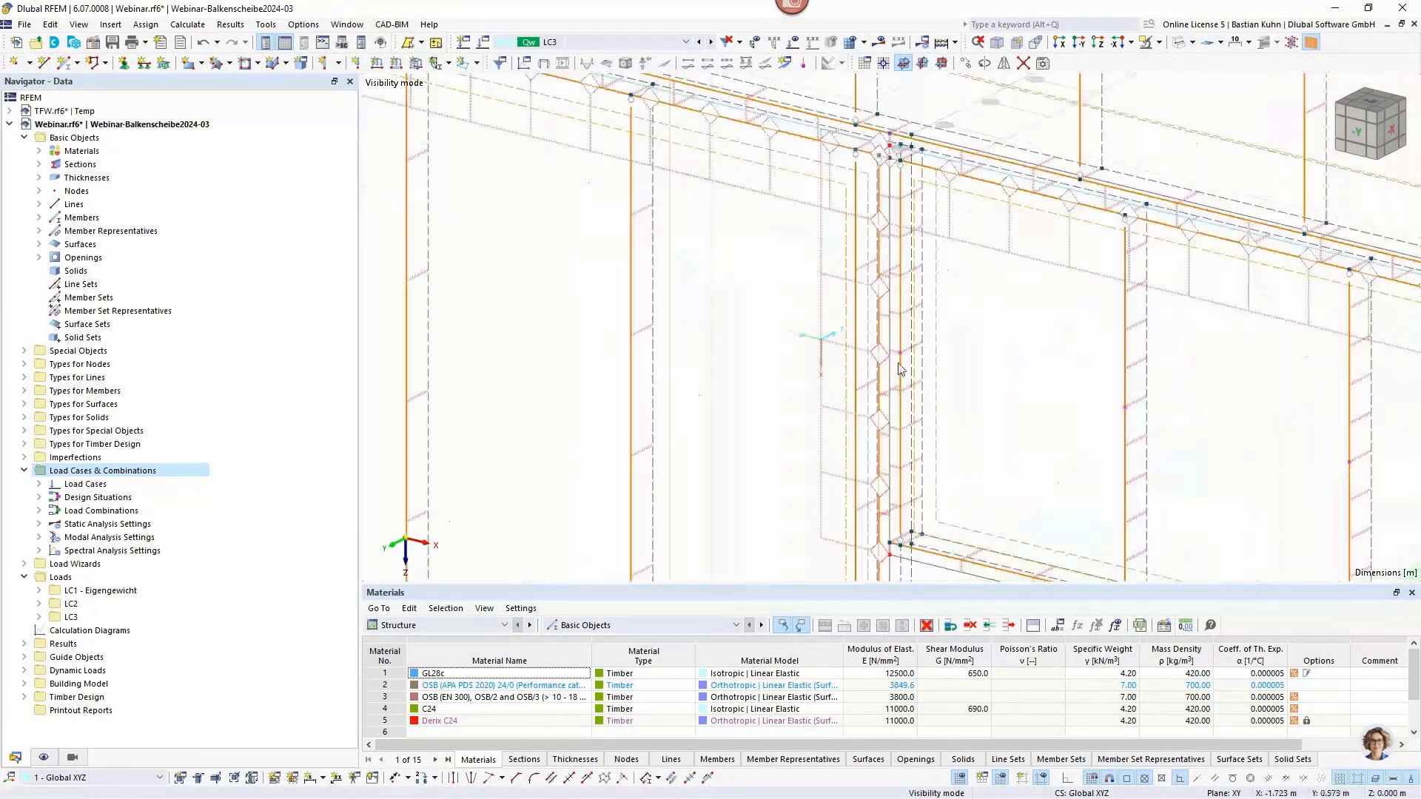
scroll(889, 312, down, 3)
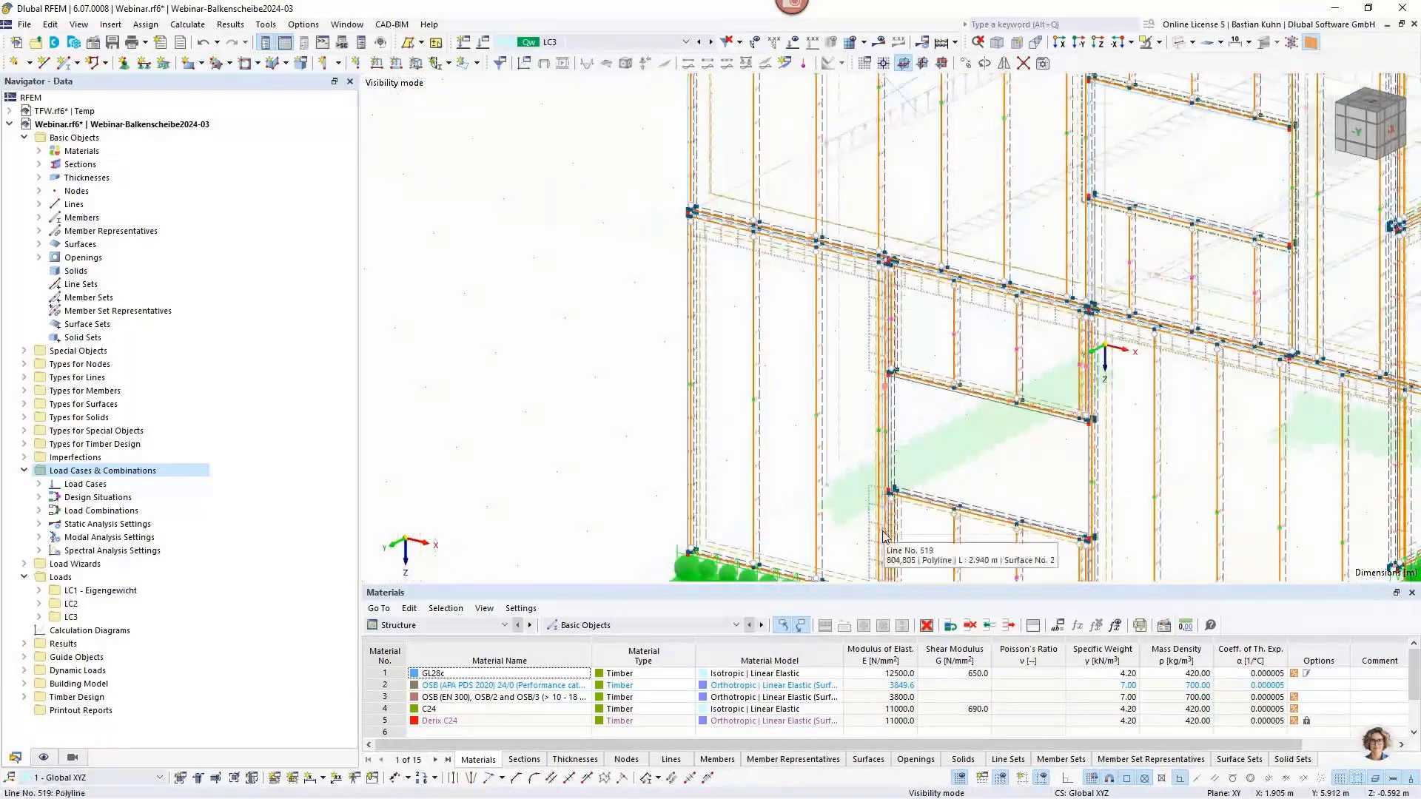
scroll(878, 317, up, 5)
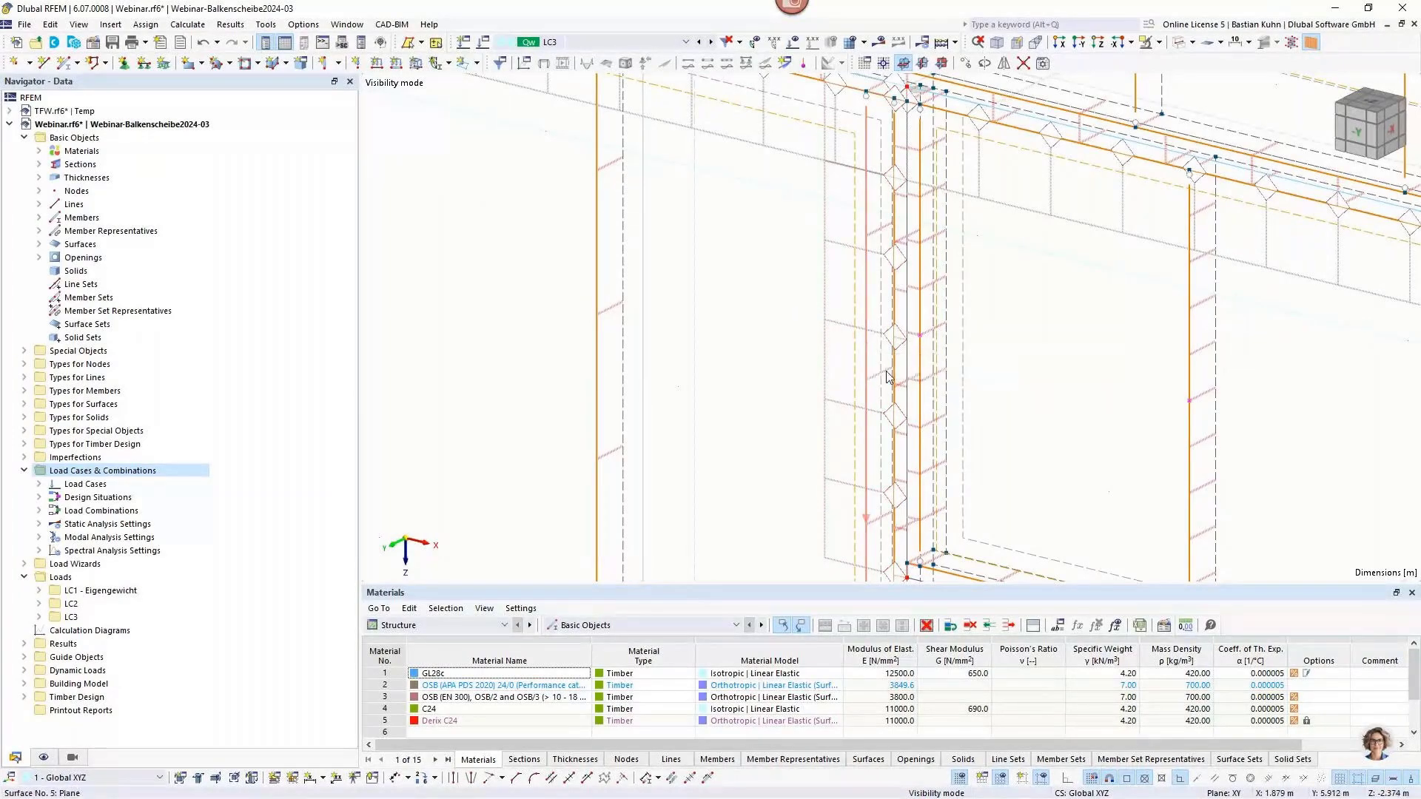
mouse_move(903, 348)
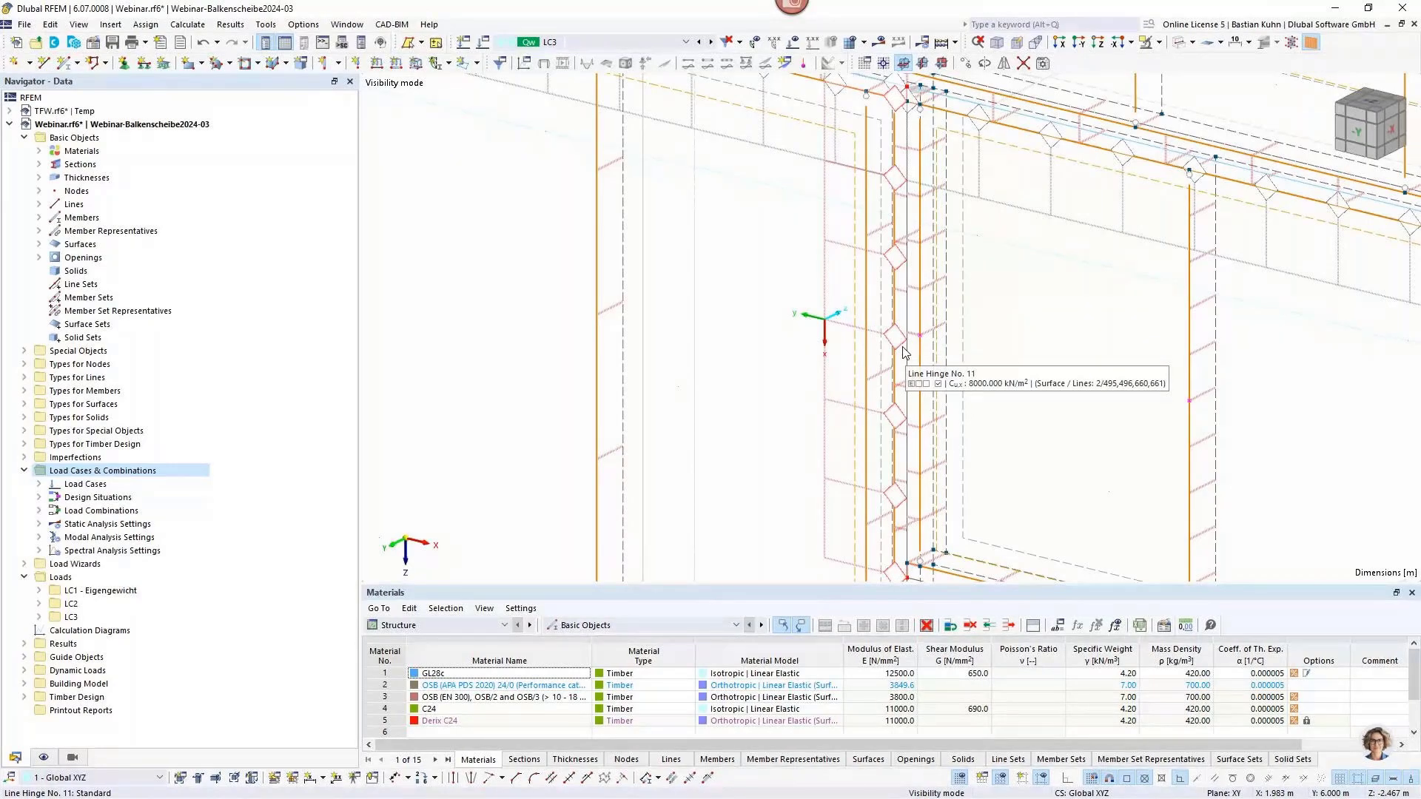
scroll(923, 388, down, 5)
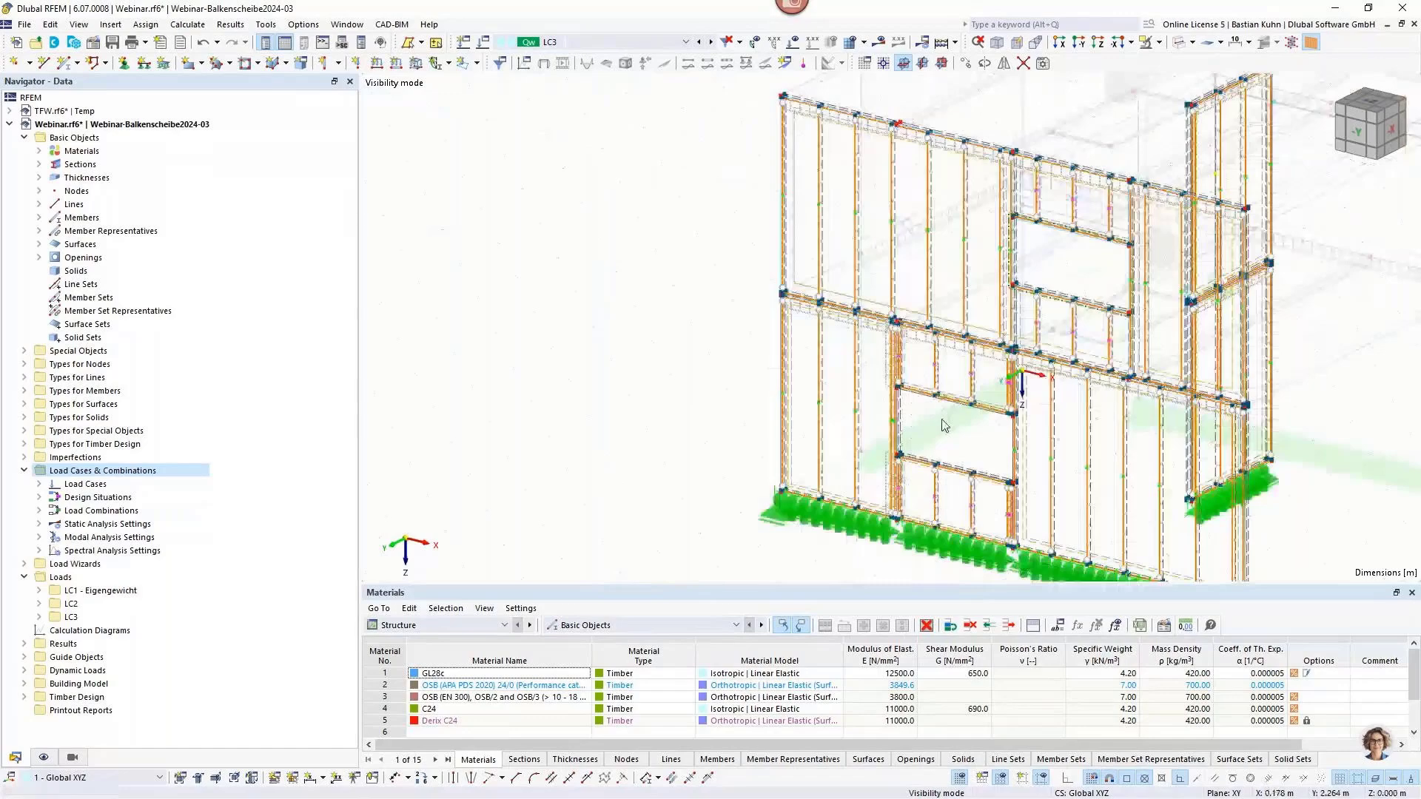
middle_drag(944, 425, 878, 366)
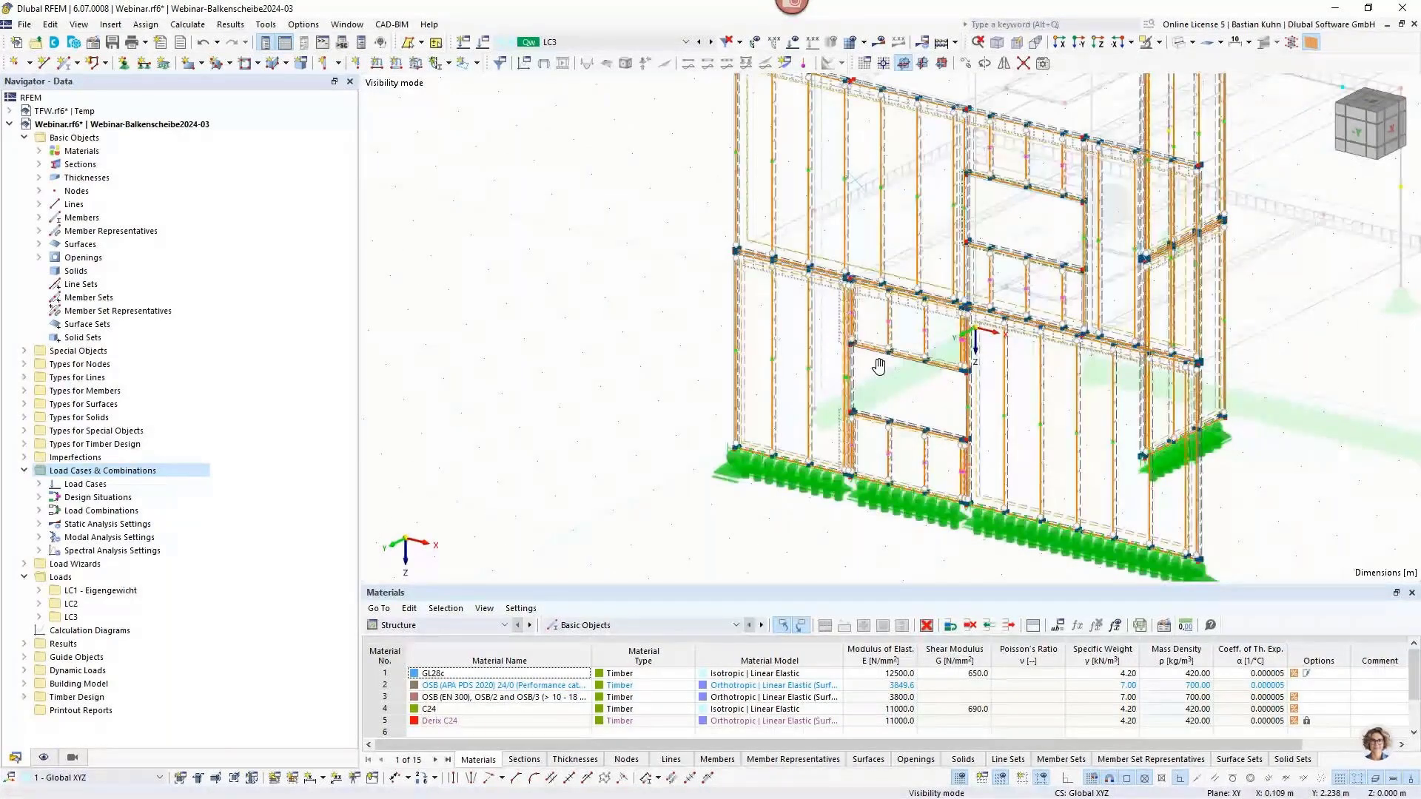
middle_drag(878, 366, 834, 336)
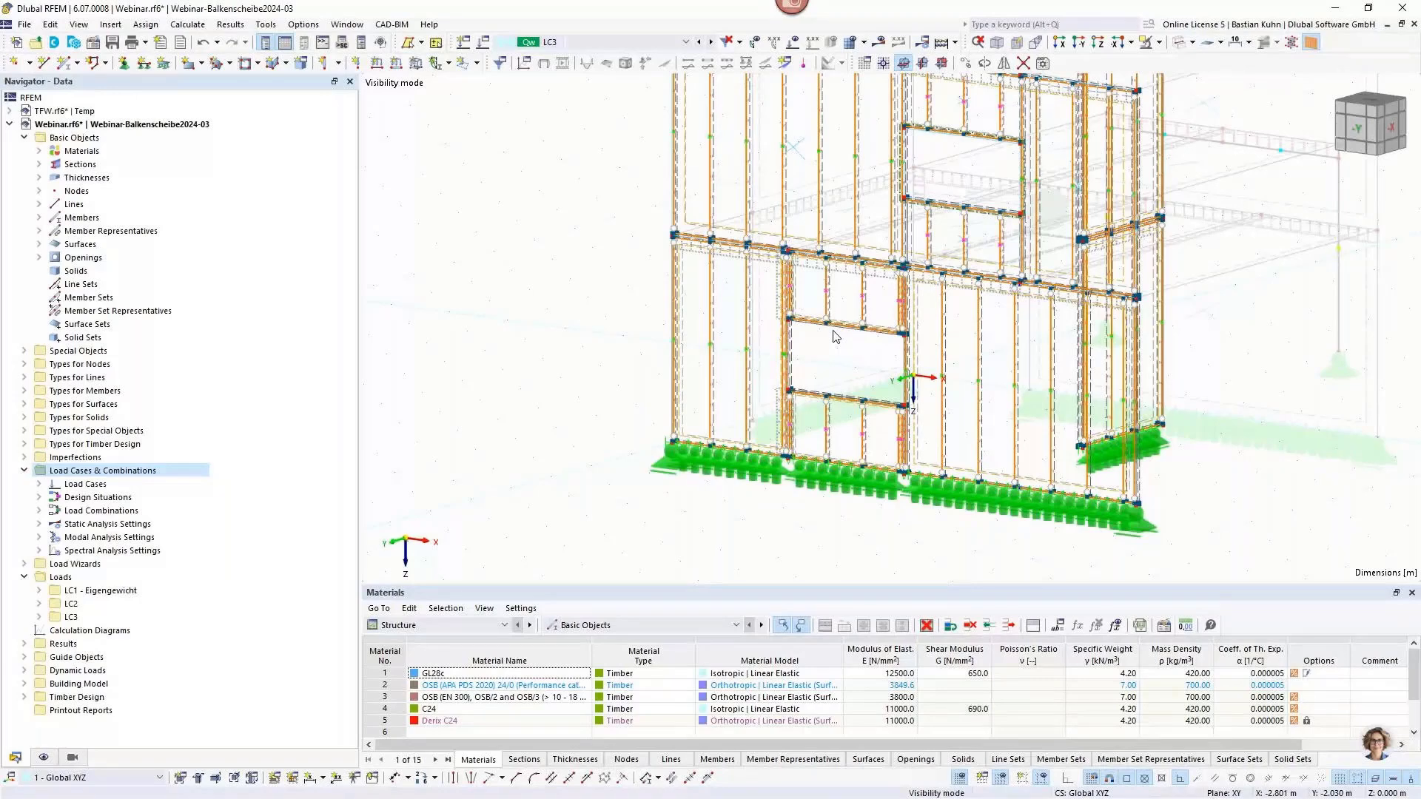
Try to calculate the model two times, dismissing the plausibility check each time.
click(879, 41)
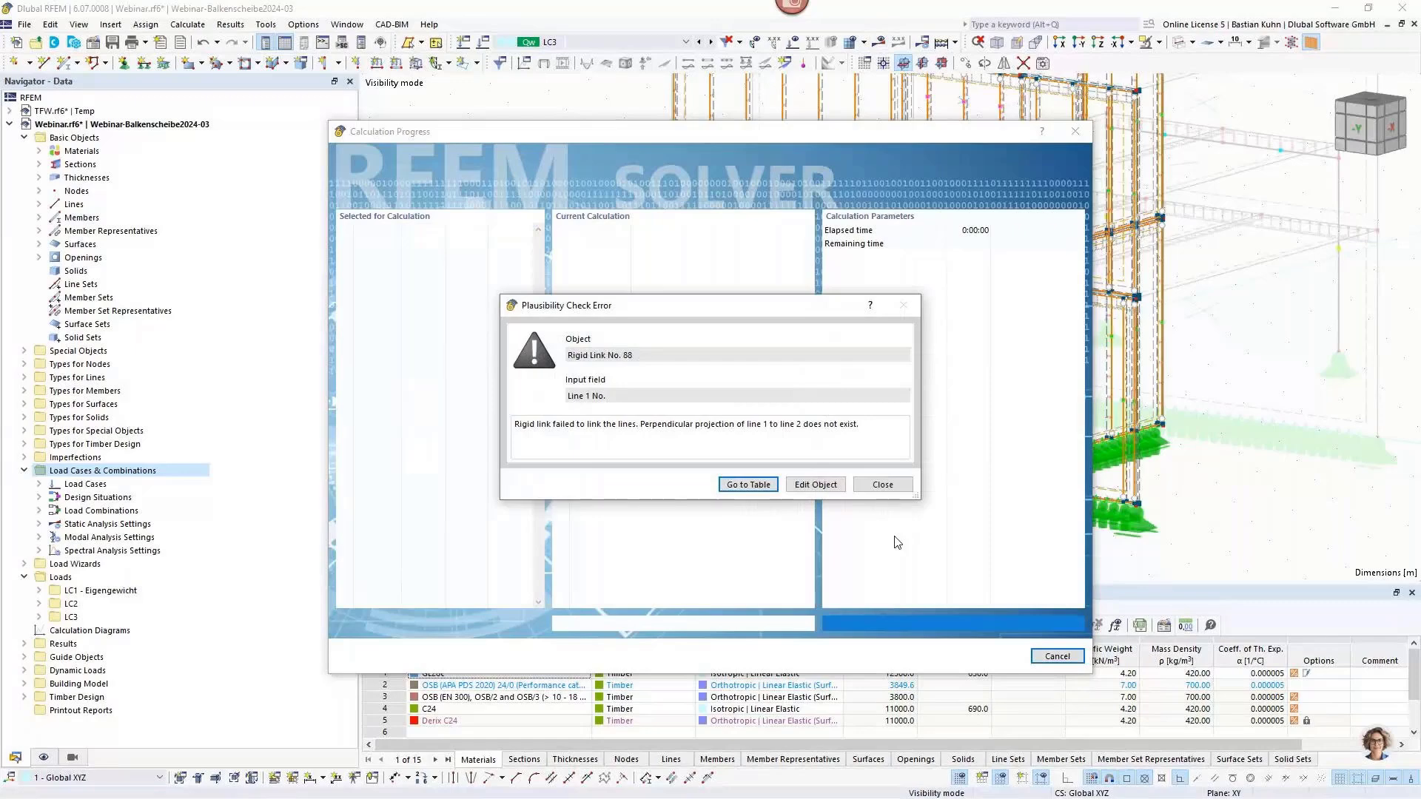
click(885, 485)
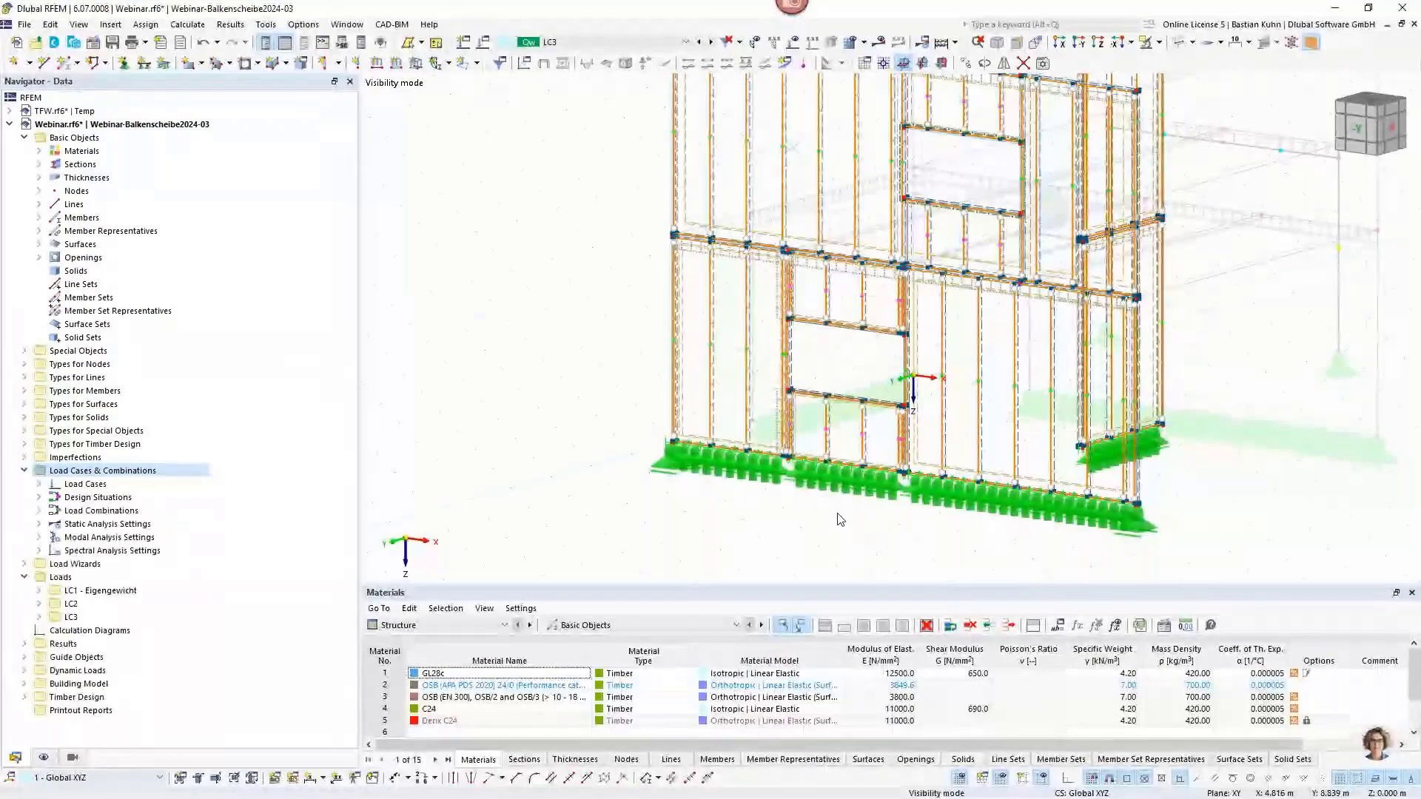
click(879, 41)
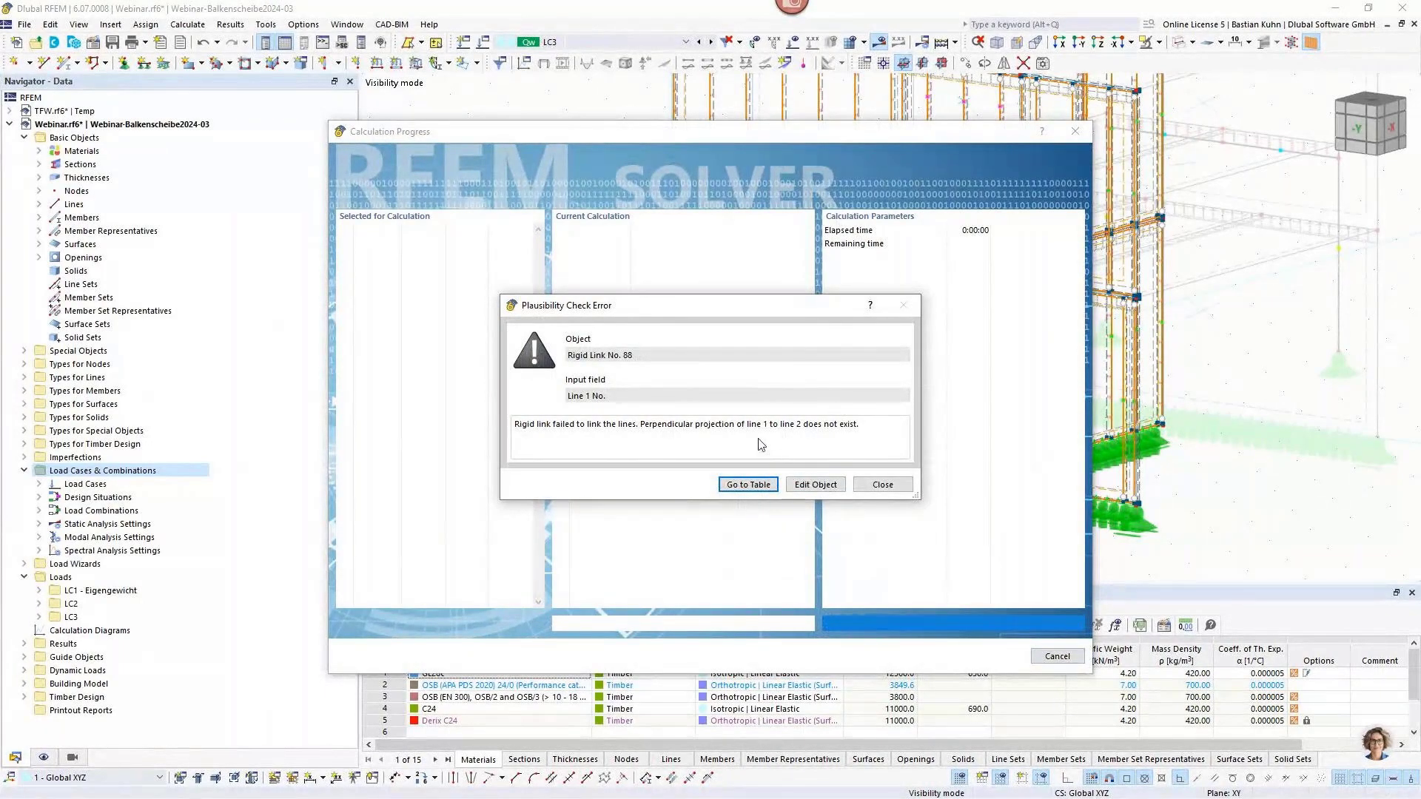
click(873, 487)
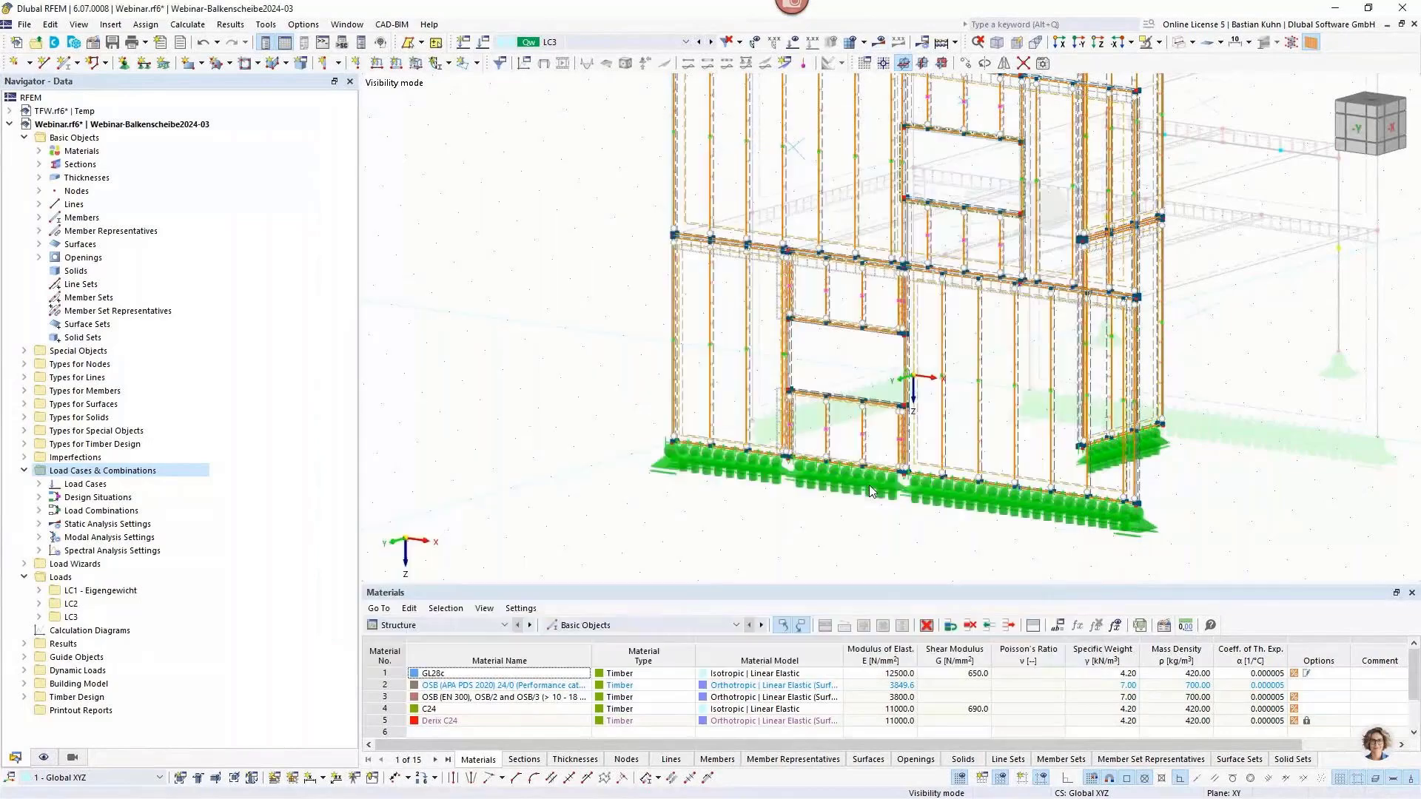
Hide the topology objects of the beam panels and examine the line hinges along the joints around the lower window opening.
scroll(918, 368, up, 2)
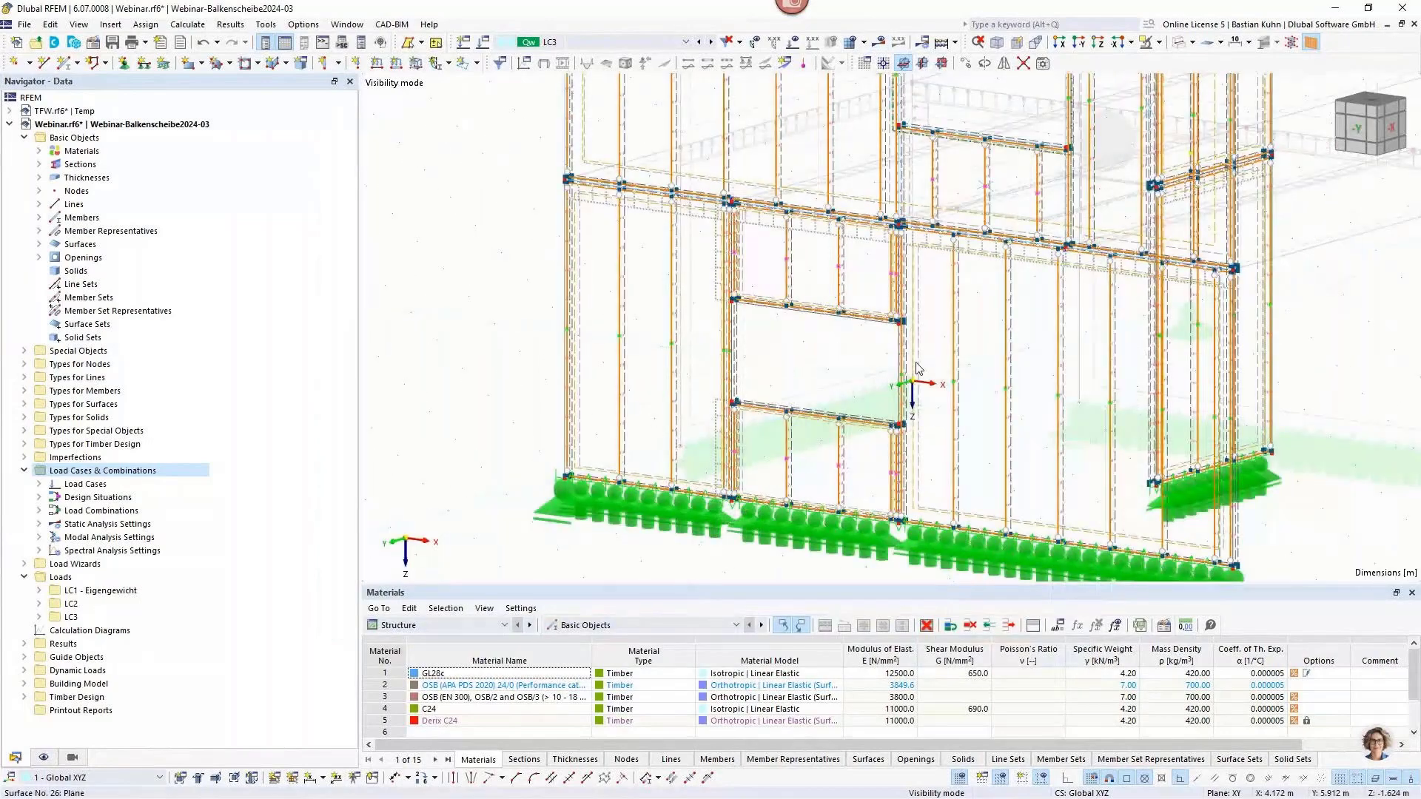
scroll(918, 368, down, 2)
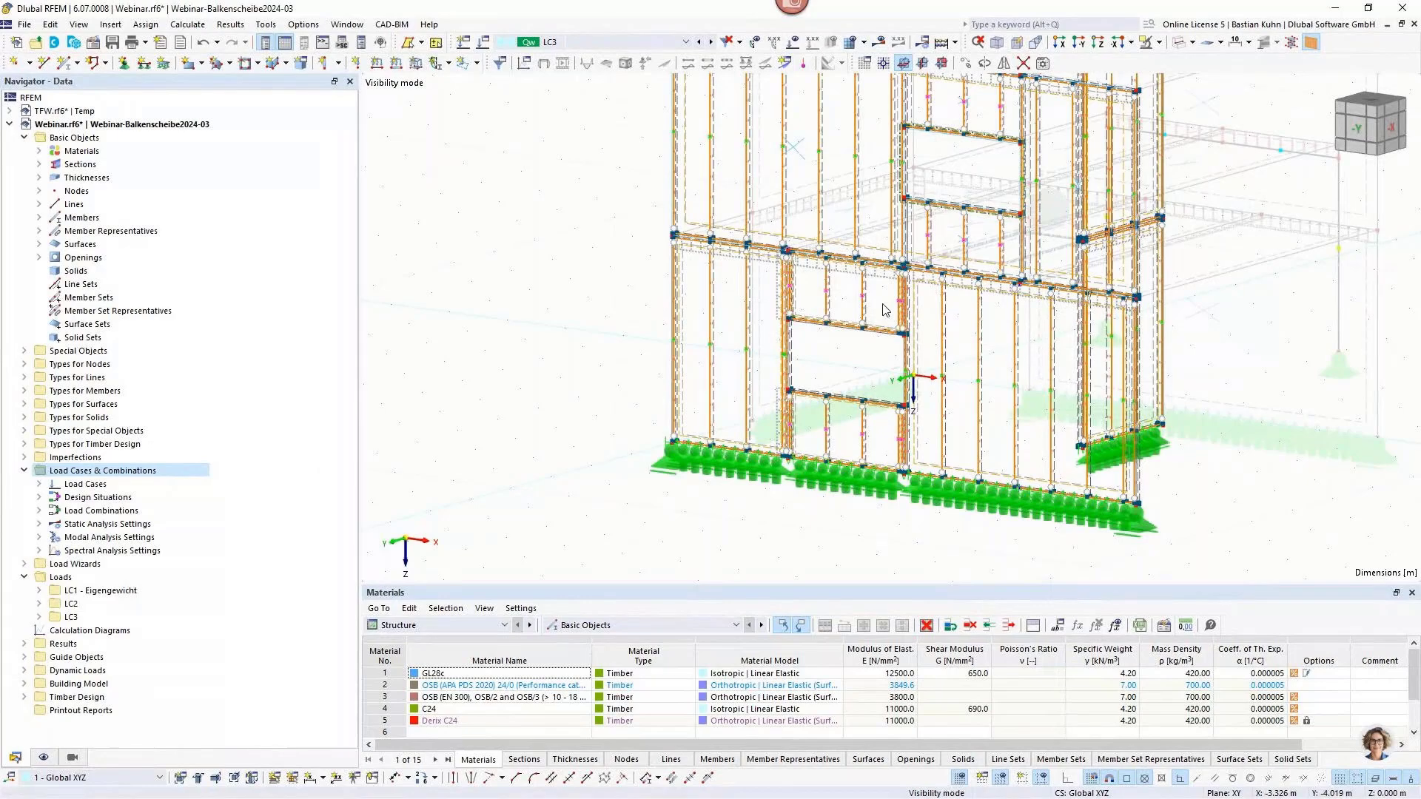
scroll(883, 309, up, 3)
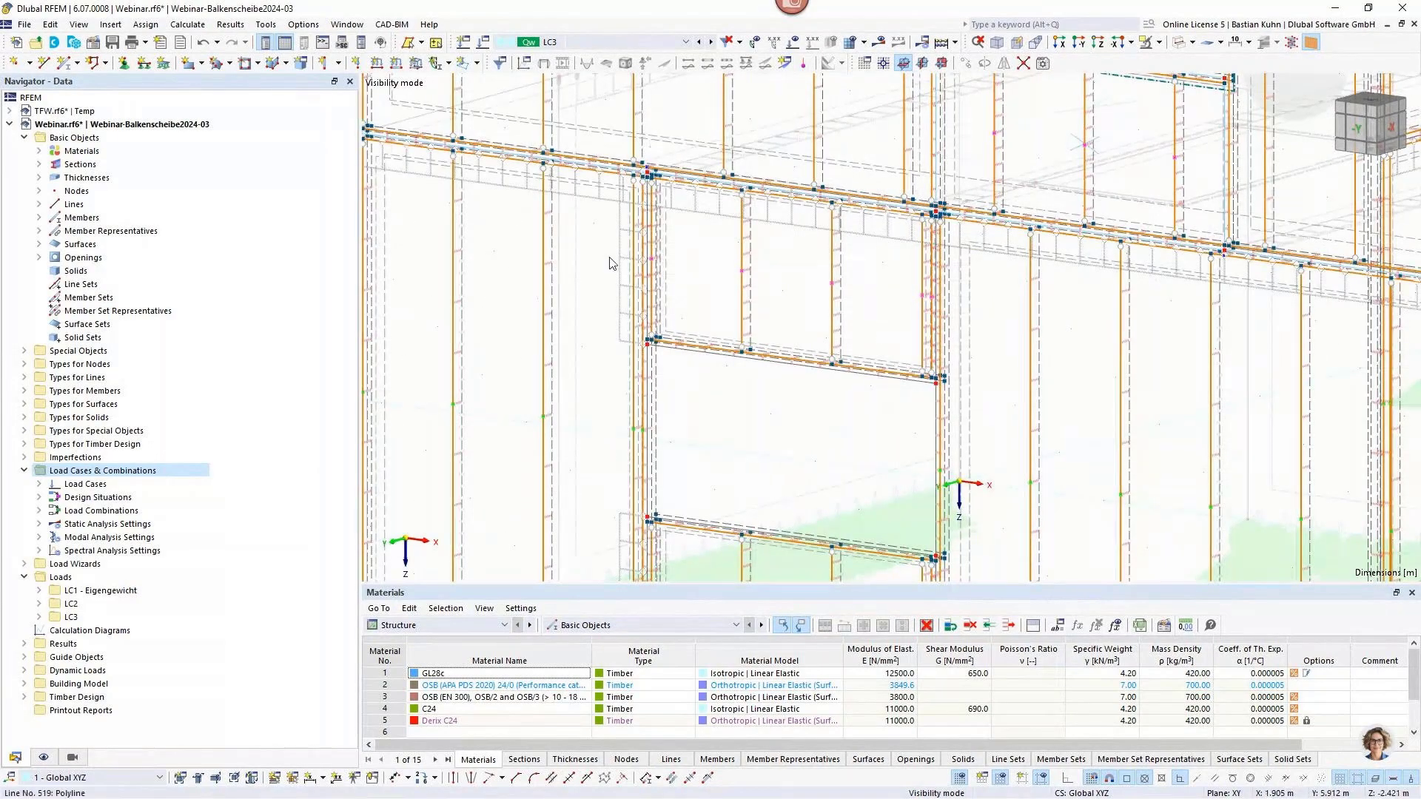
click(1311, 43)
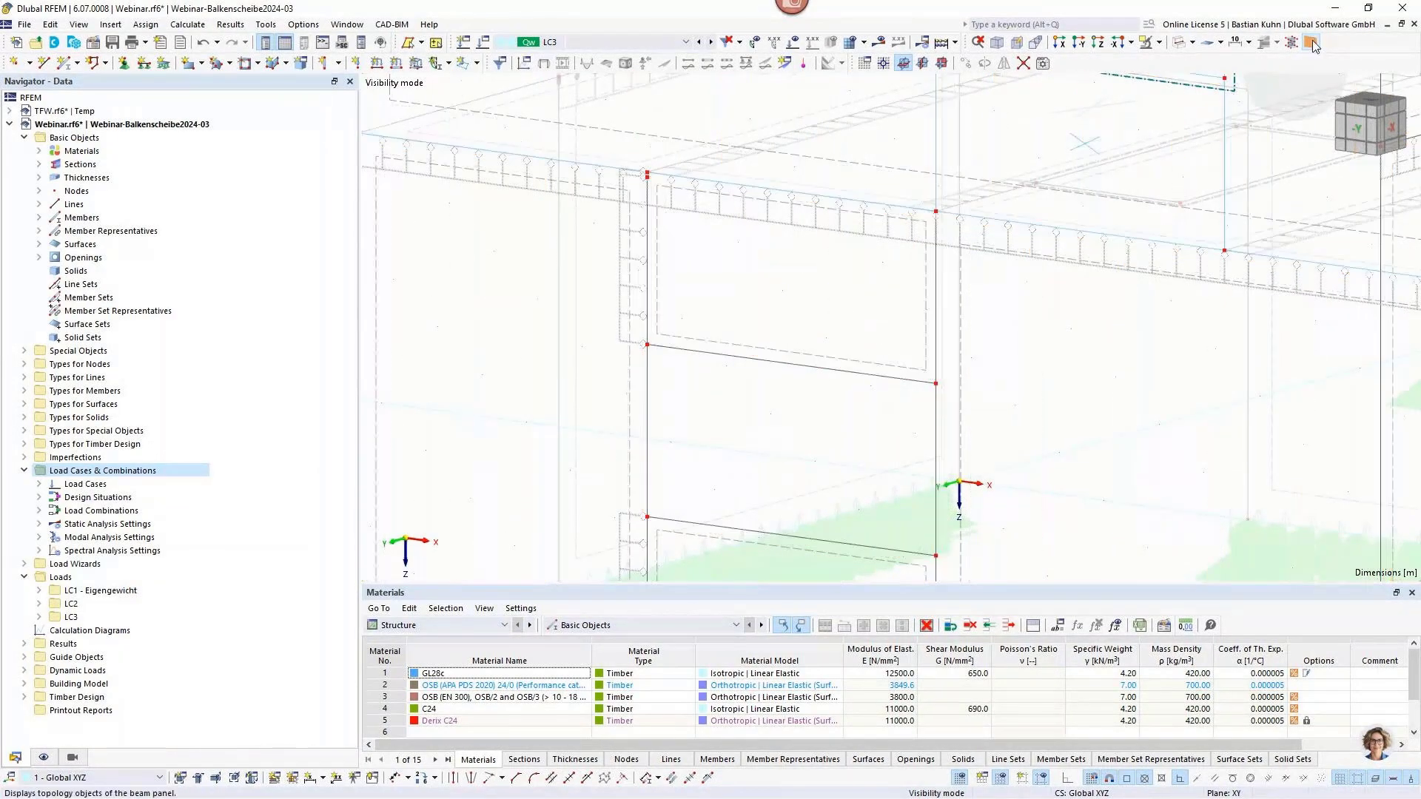
scroll(953, 288, down, 4)
scroll(953, 288, down, 3)
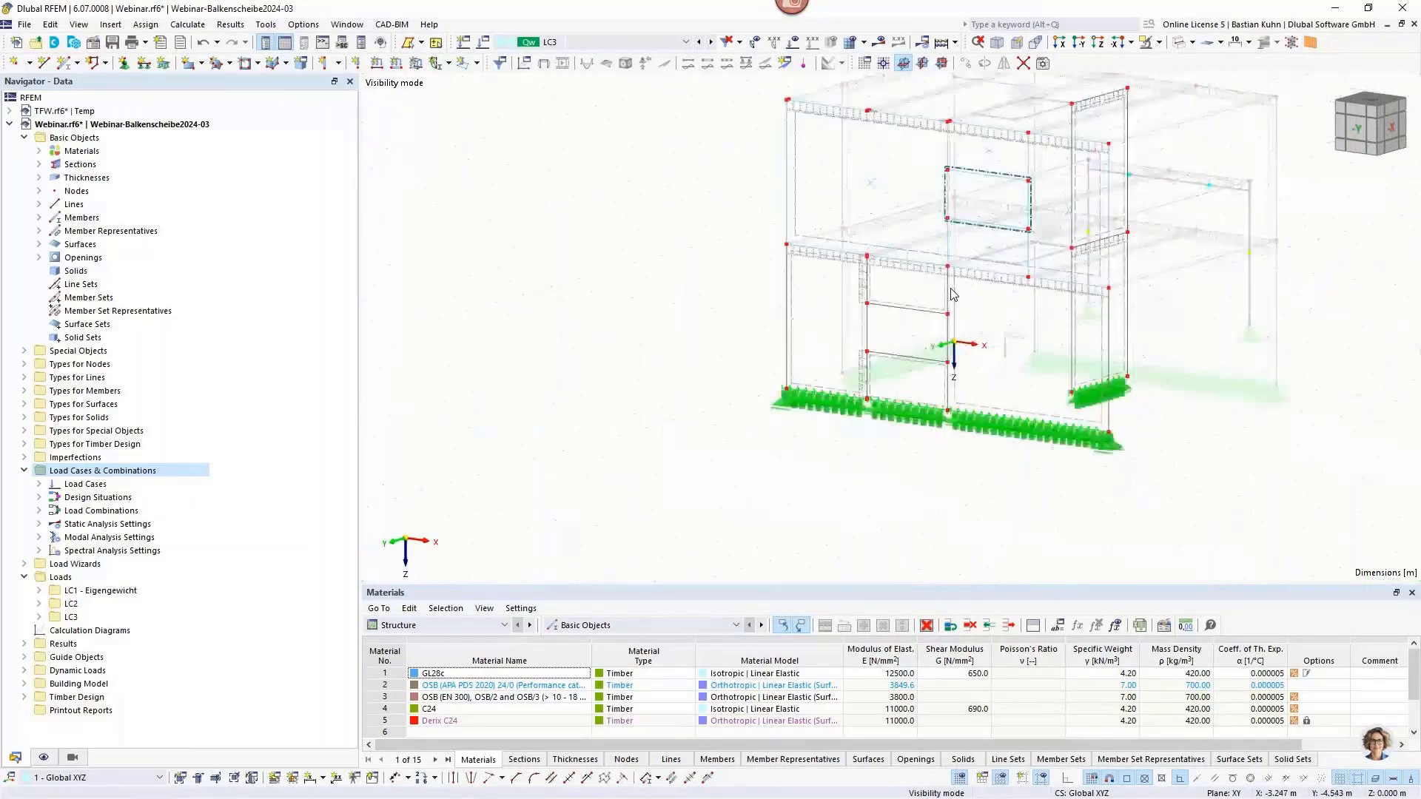
scroll(951, 289, up, 3)
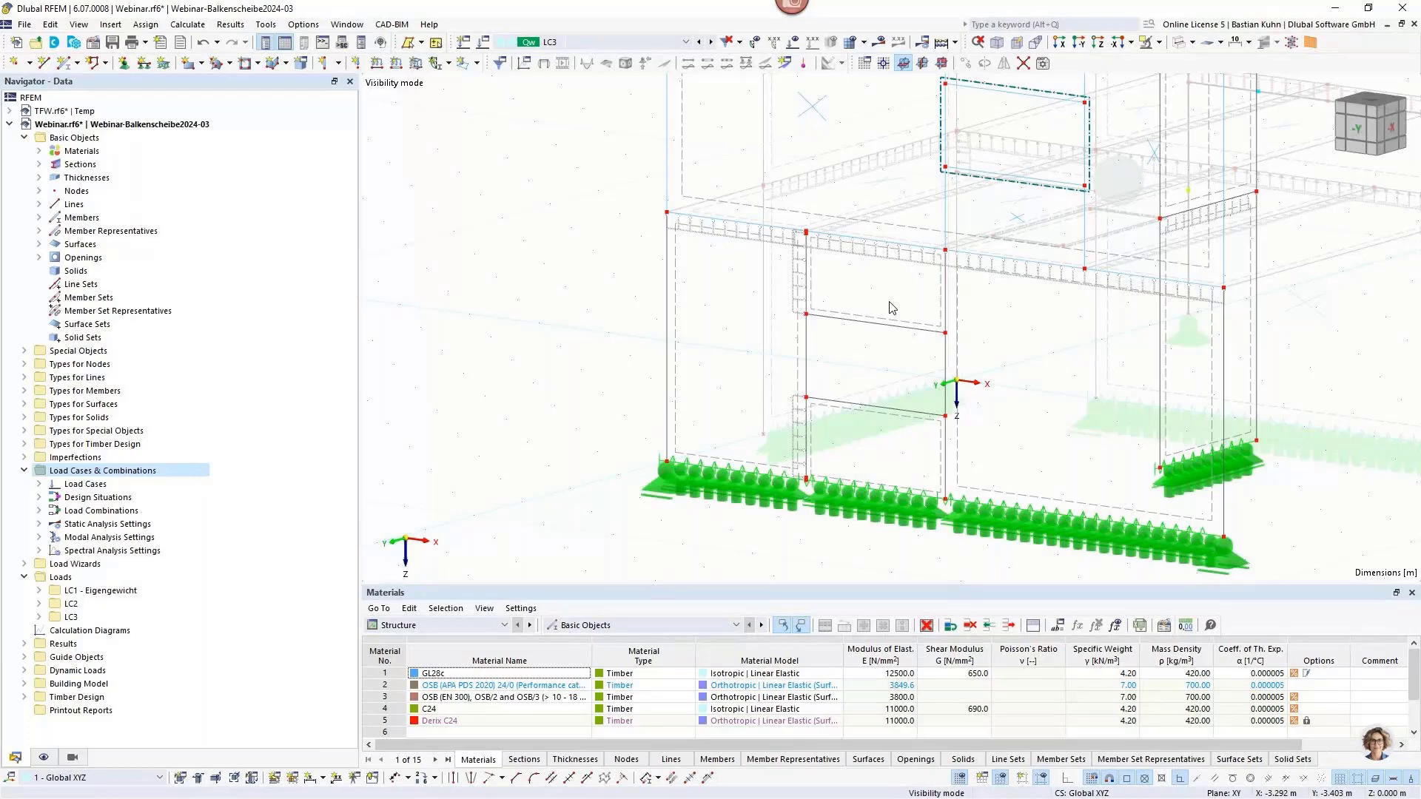
scroll(739, 341, down, 1)
Undo the thickness, hinge and surface edits back to before the ground-floor wall was divided with intersecting lines.
click(217, 43)
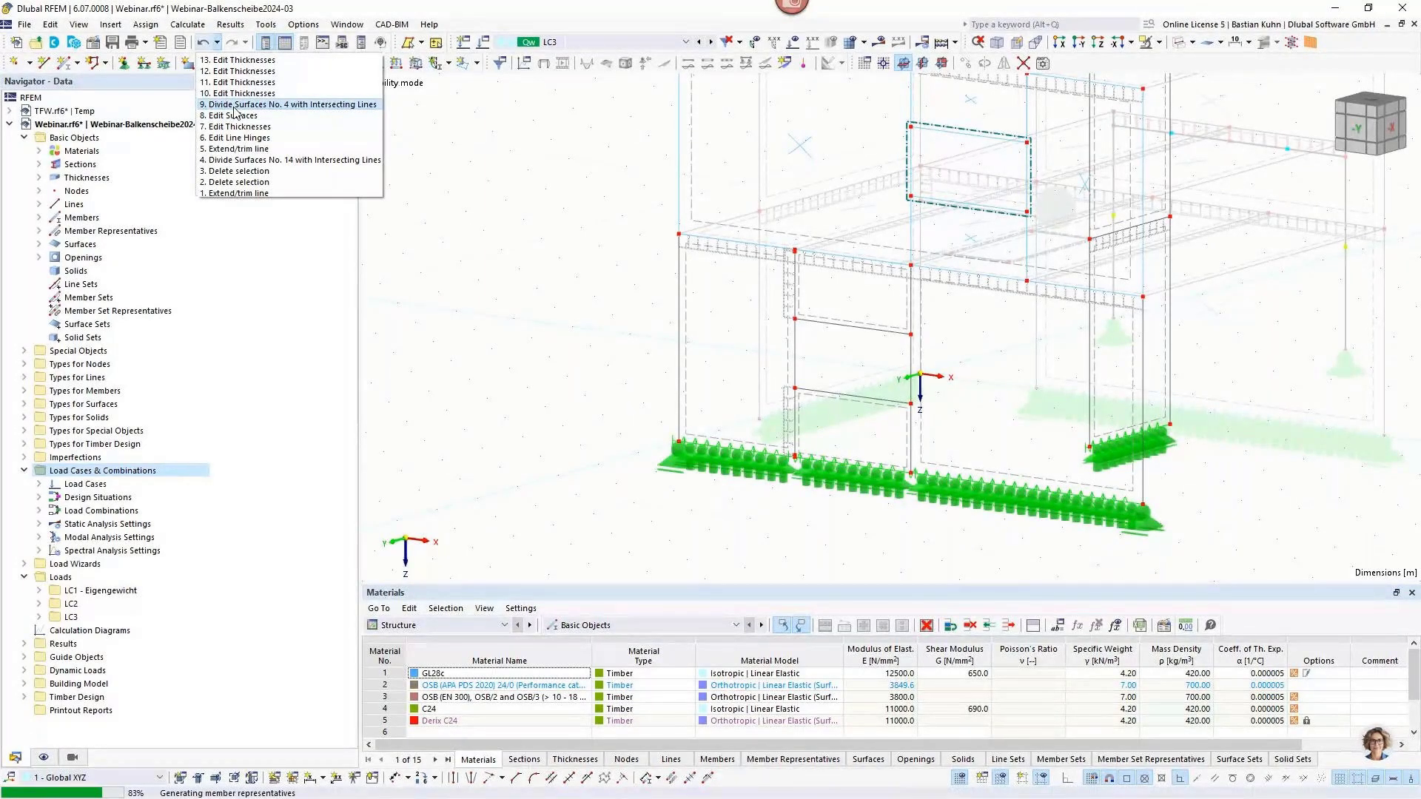
click(235, 107)
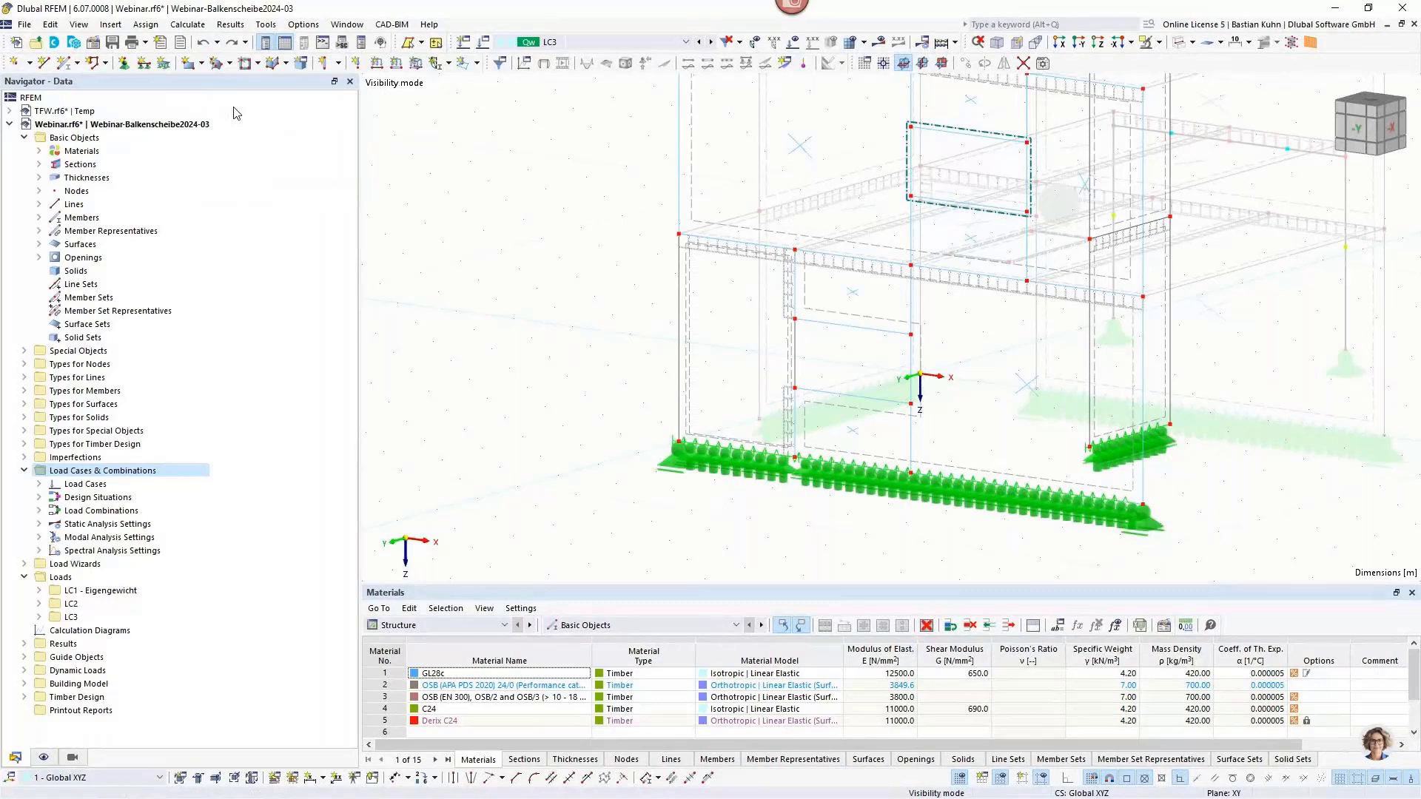
click(203, 44)
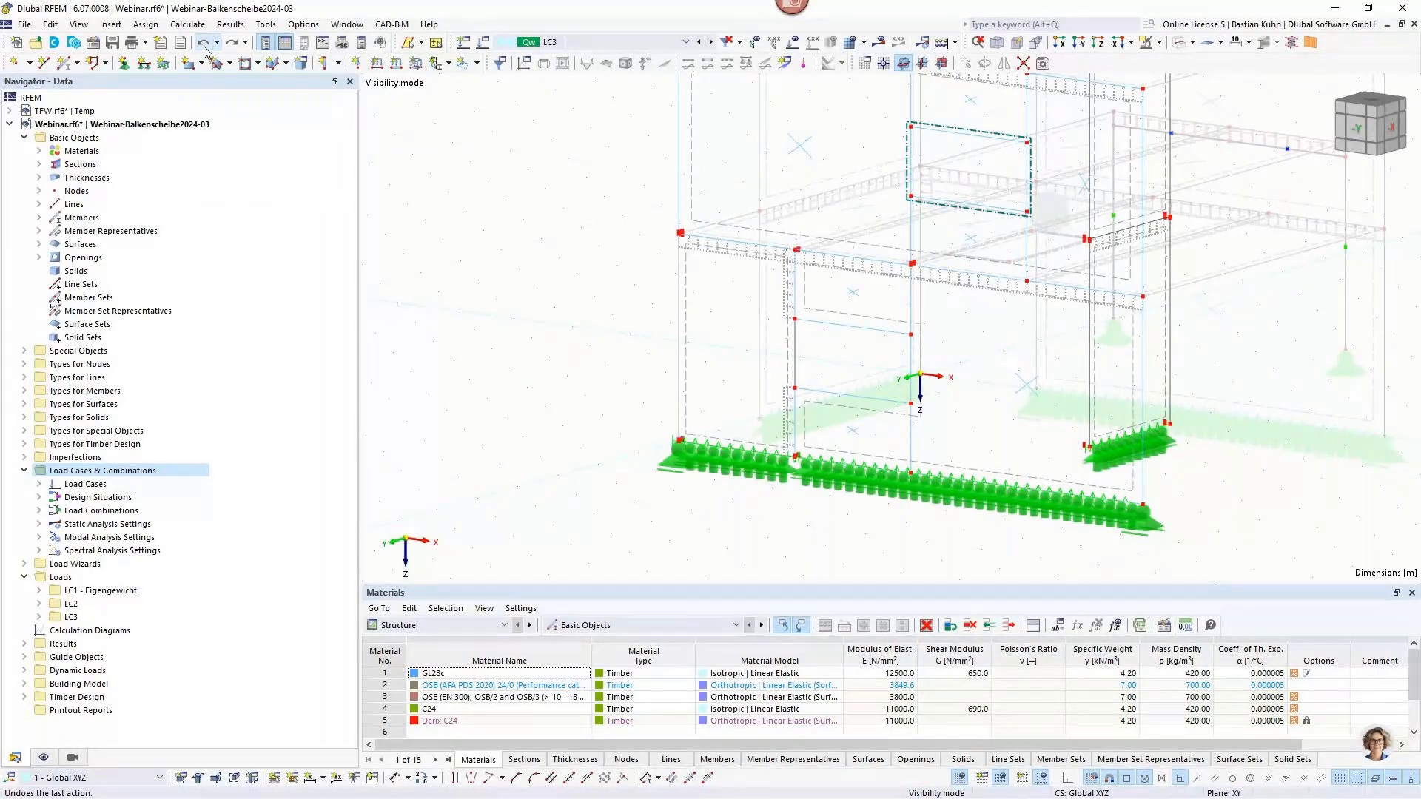
click(204, 44)
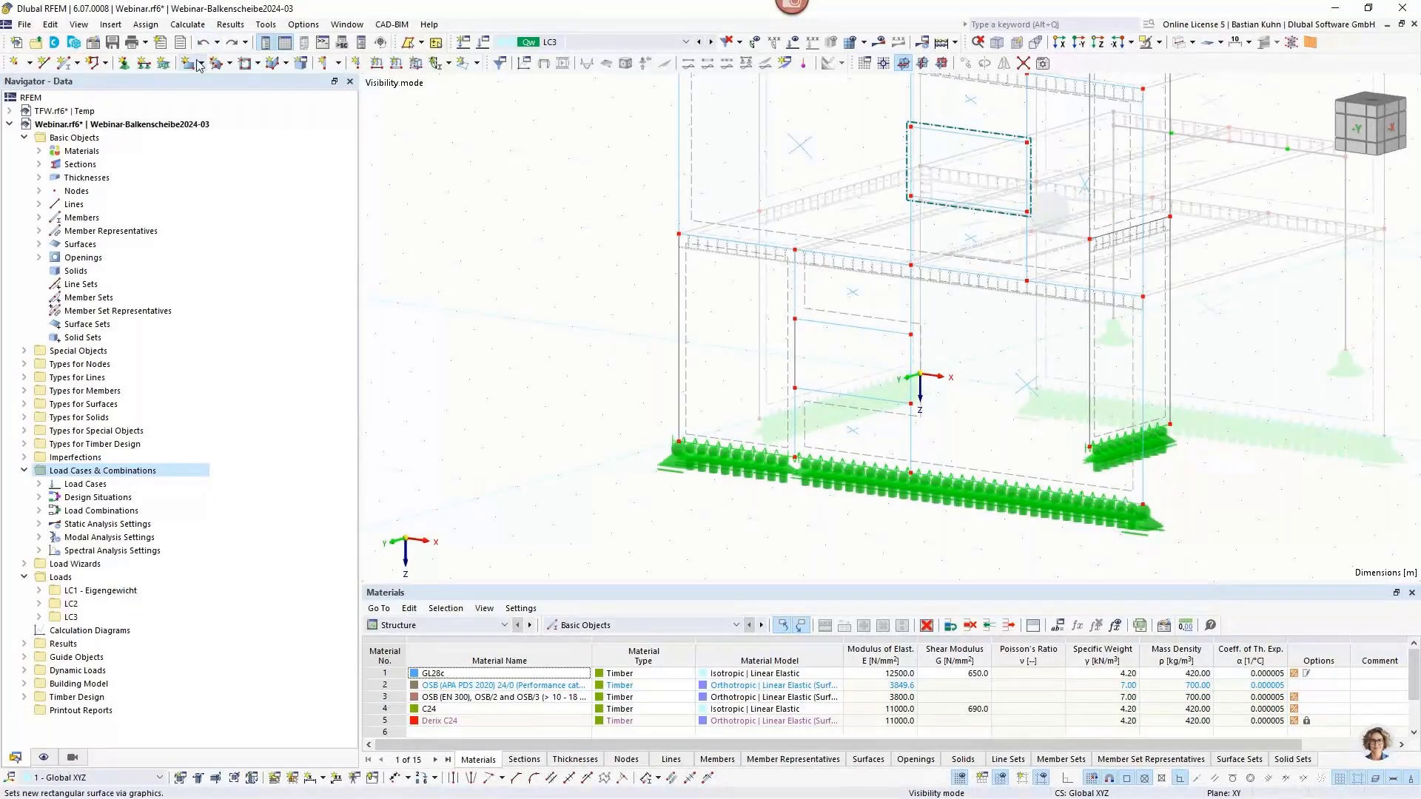
click(202, 45)
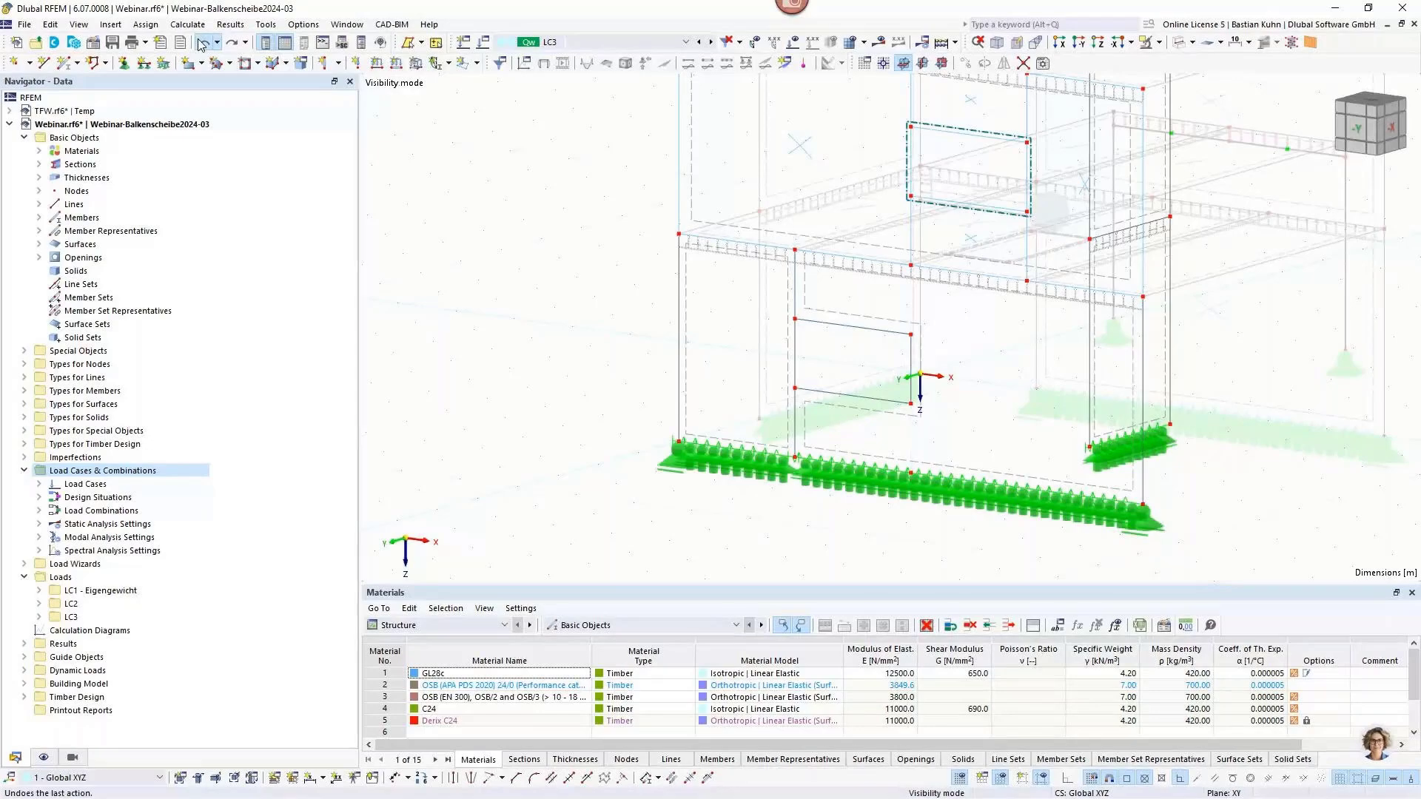
click(202, 45)
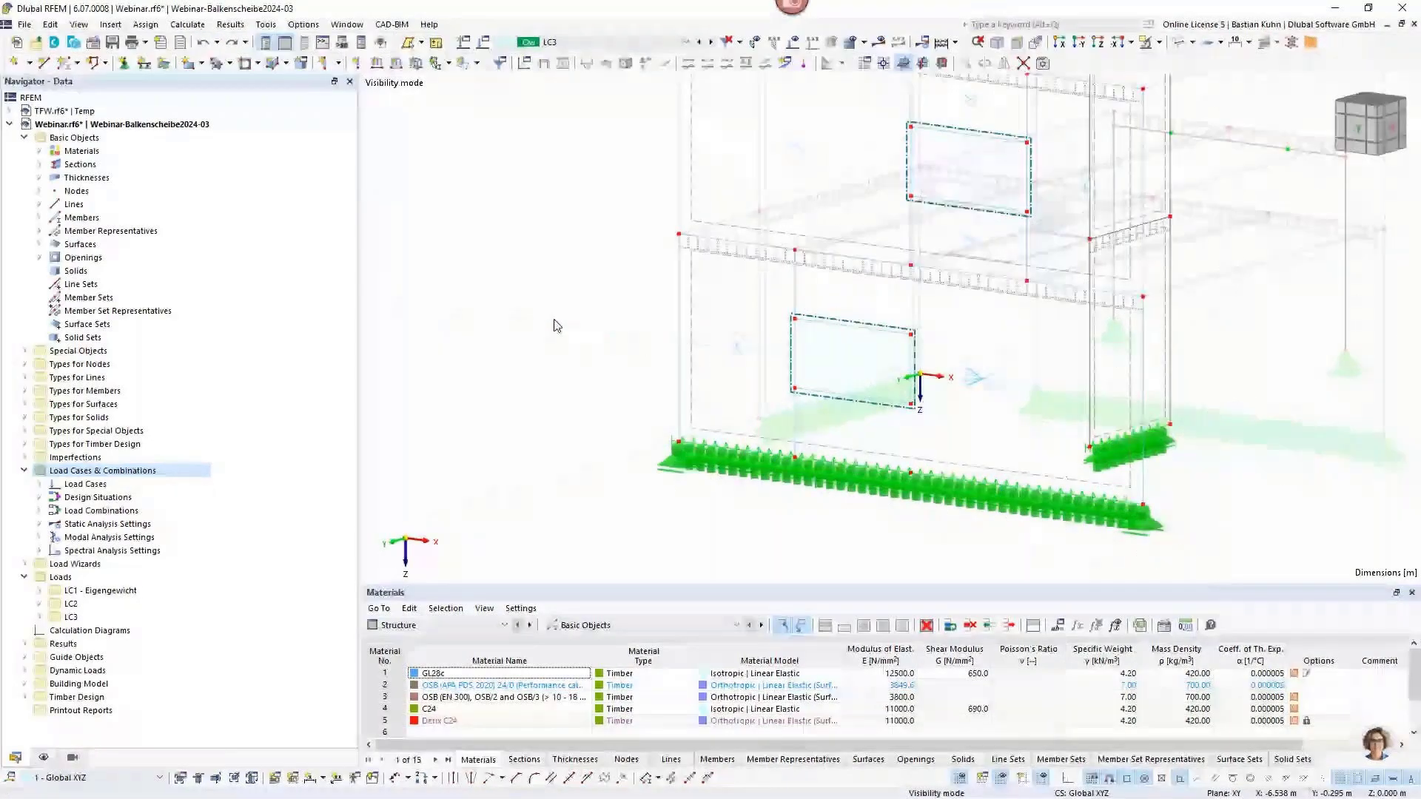
Assign thickness 1 - Beam Panel, 175.0 mm, to the wall surfaces 14, 18, 27 and 30.
scroll(619, 357, down, 3)
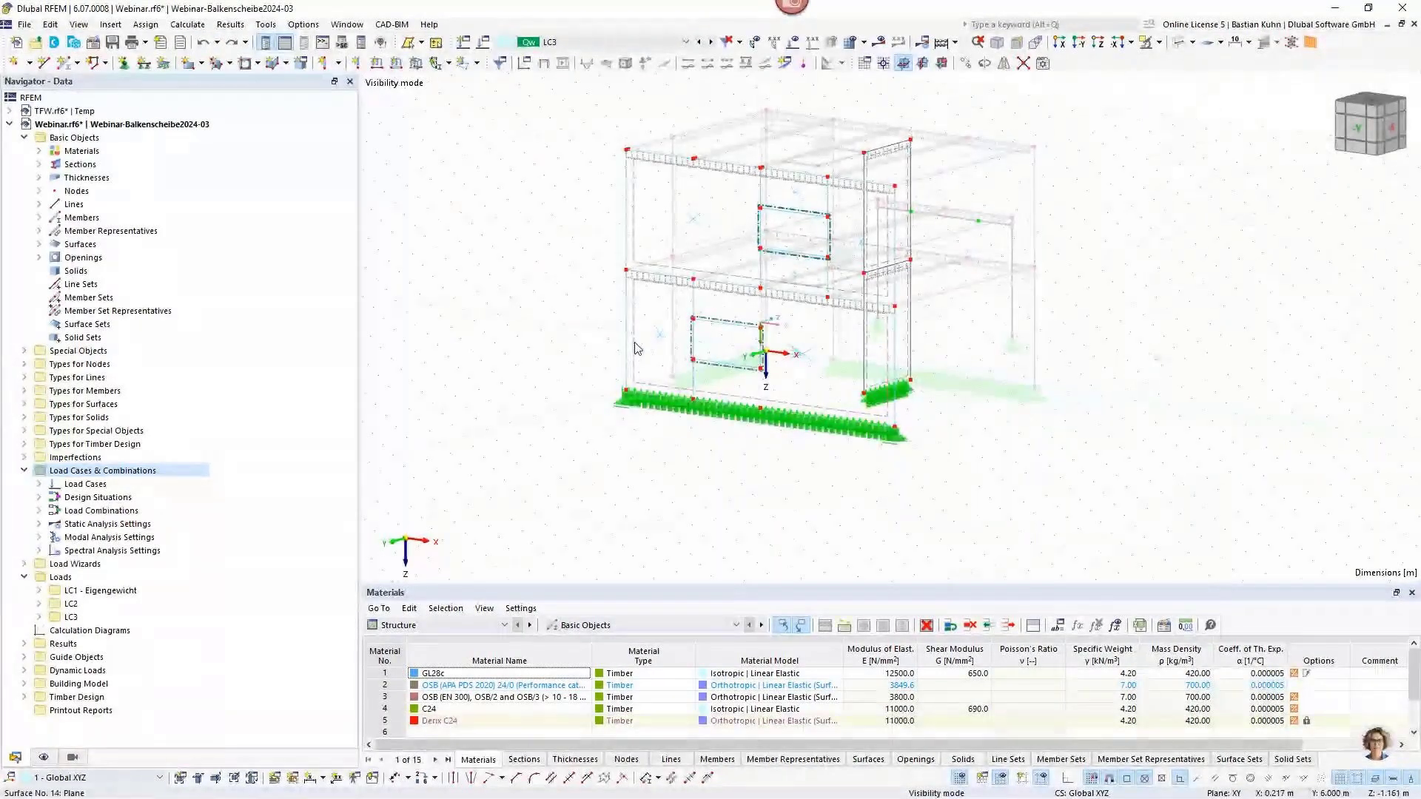
double_click(634, 254)
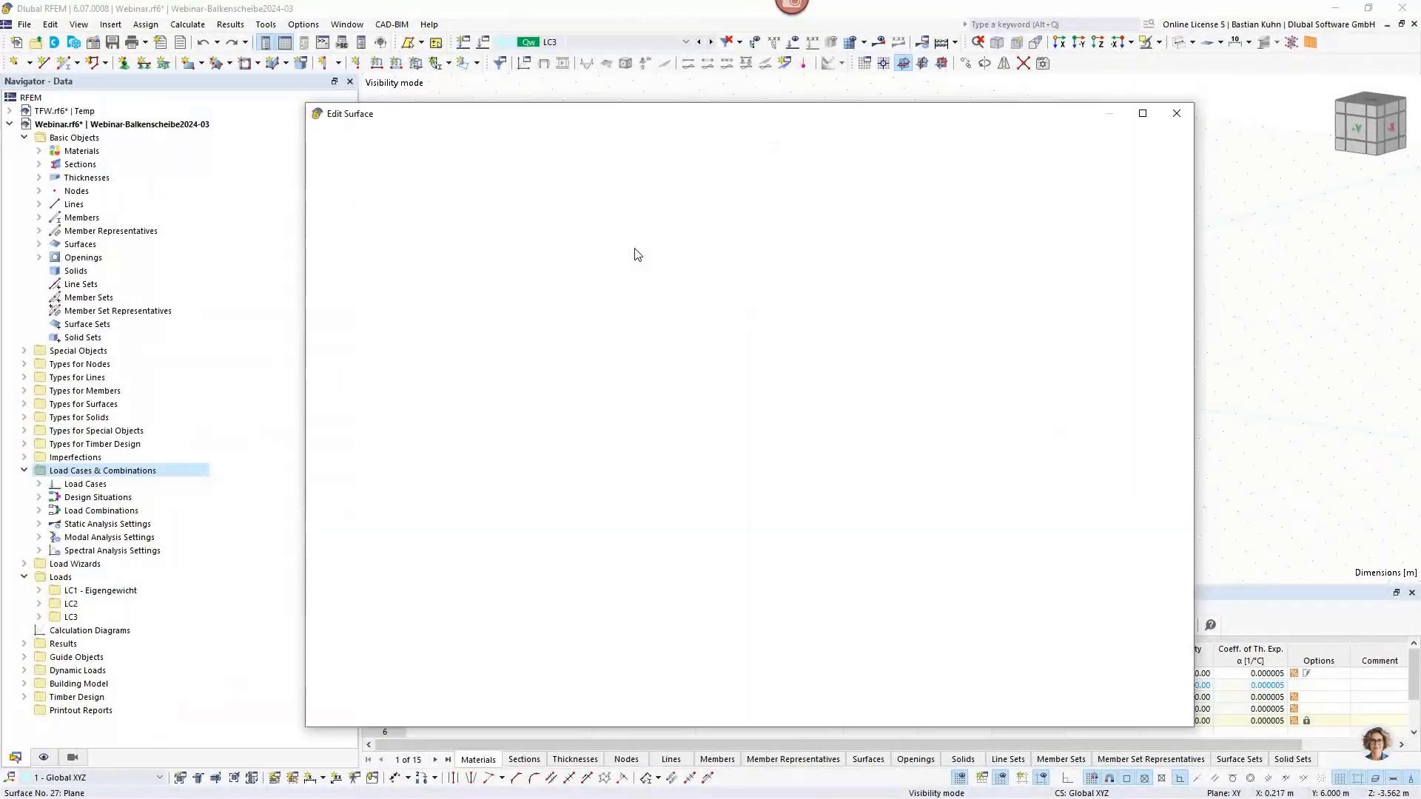
click(1177, 113)
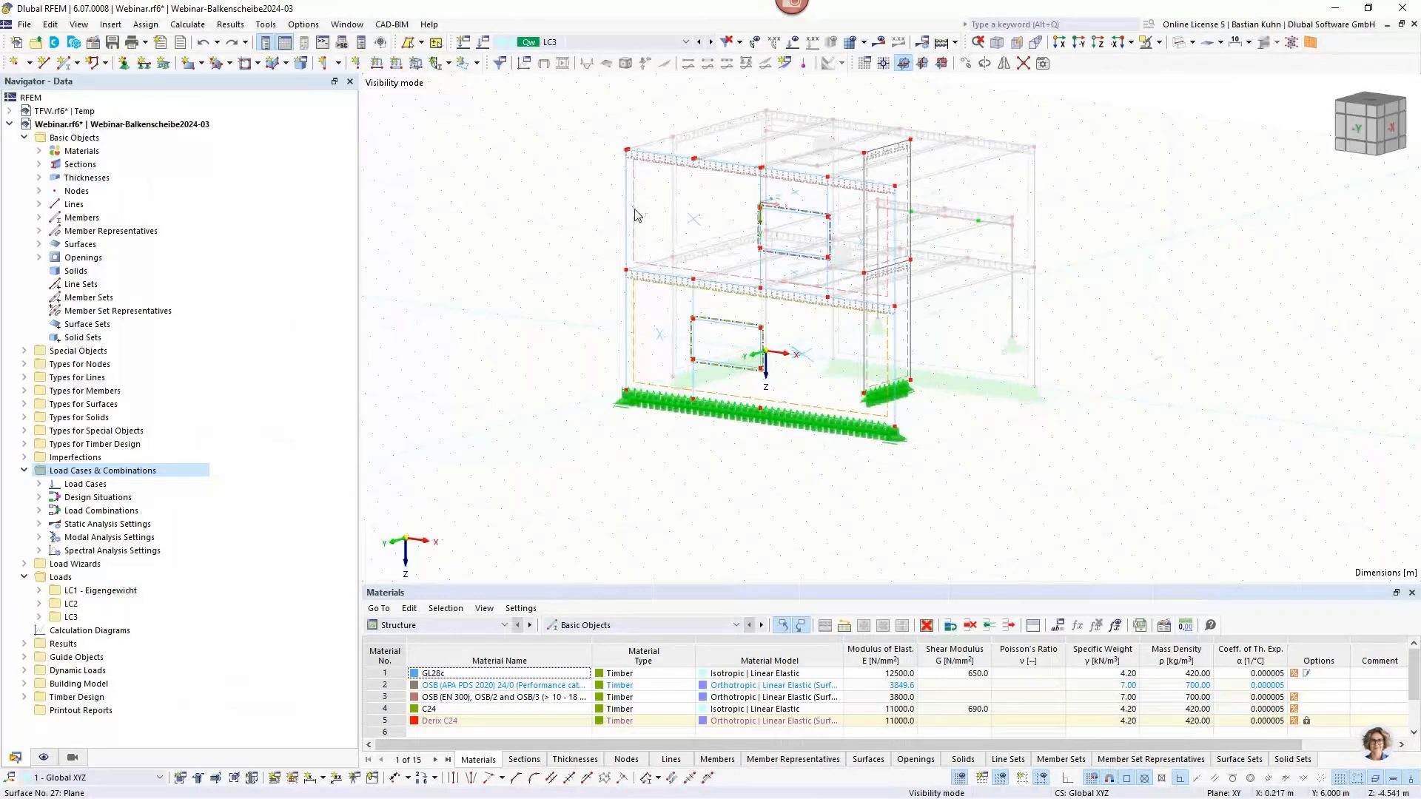
ctrl+middle_drag(766, 209, 862, 329)
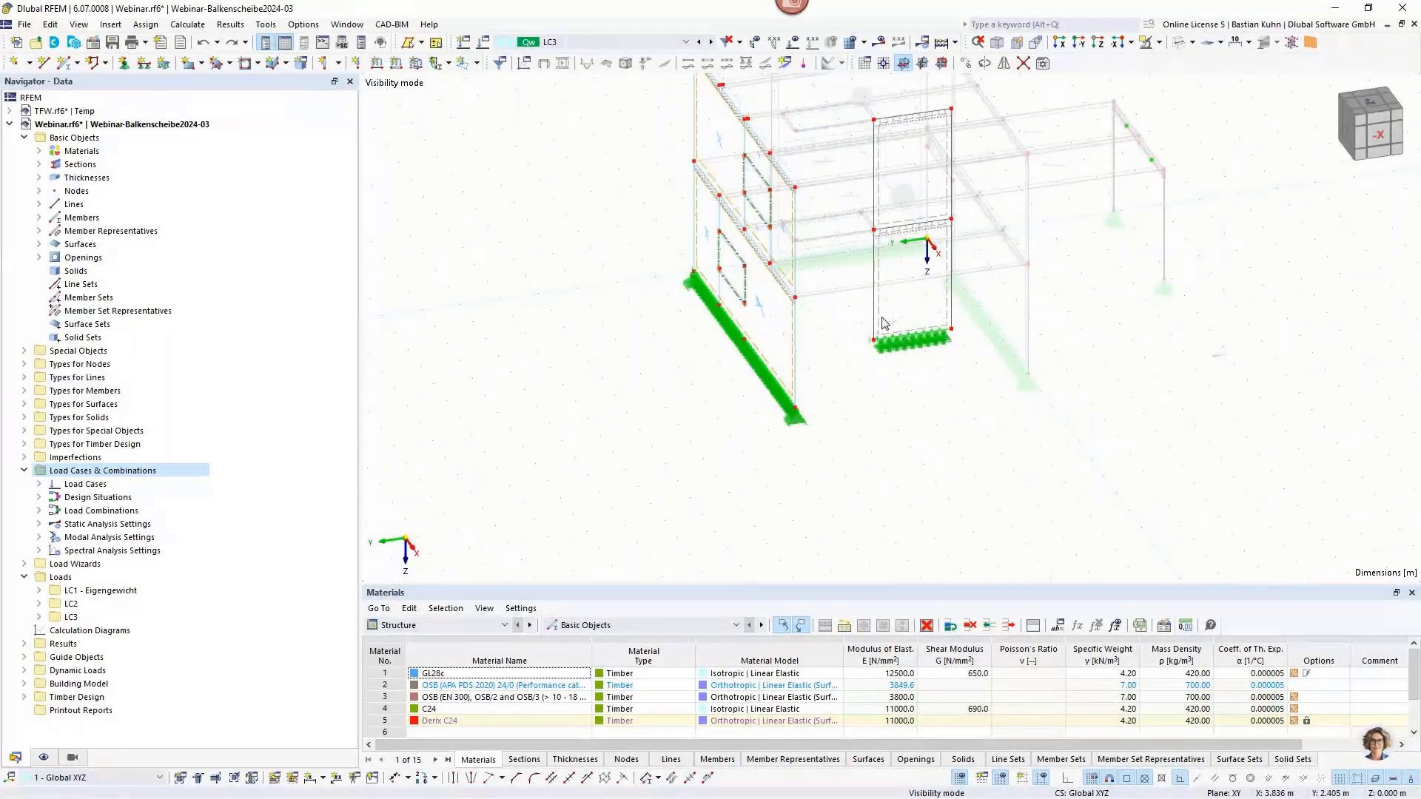
double_click(881, 205)
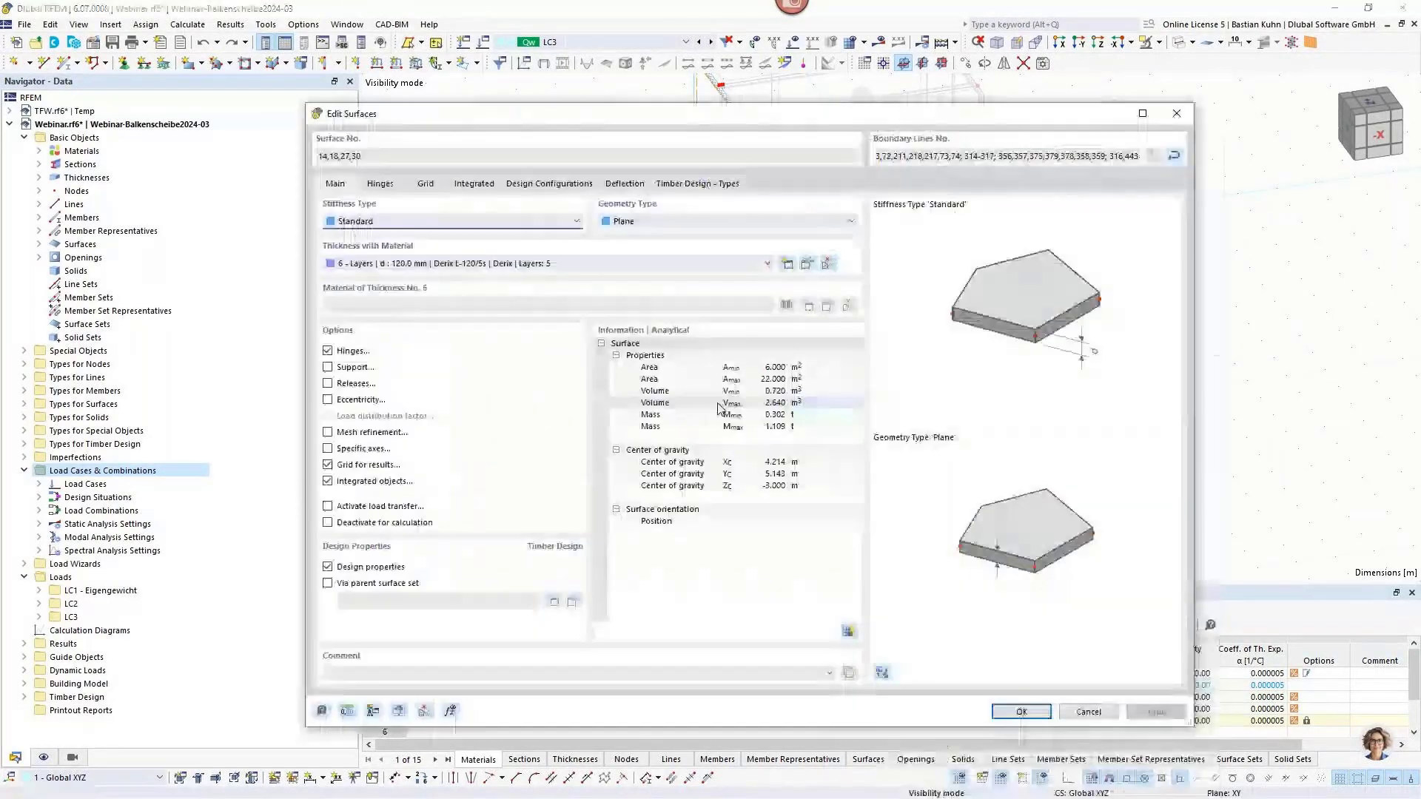
click(709, 263)
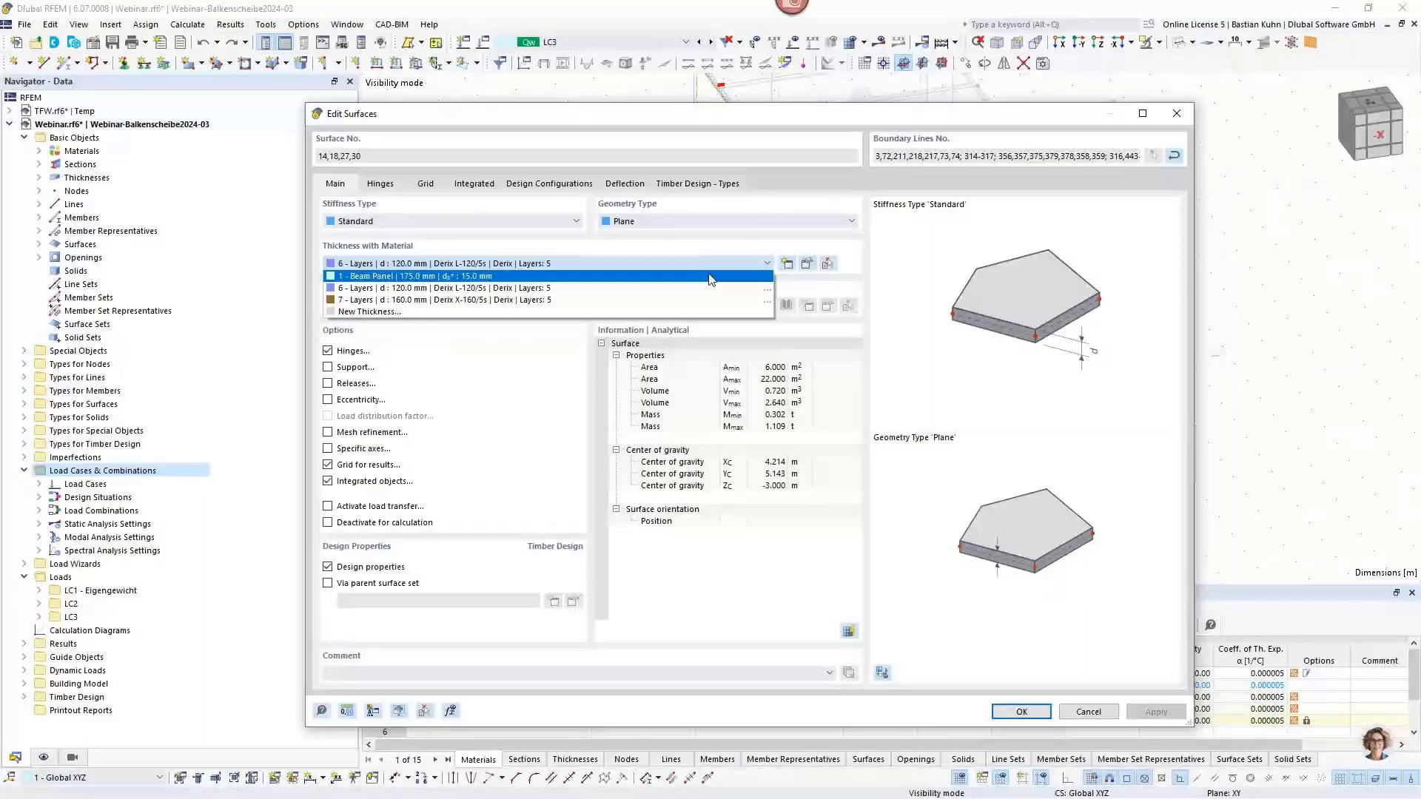
click(709, 276)
click(1020, 710)
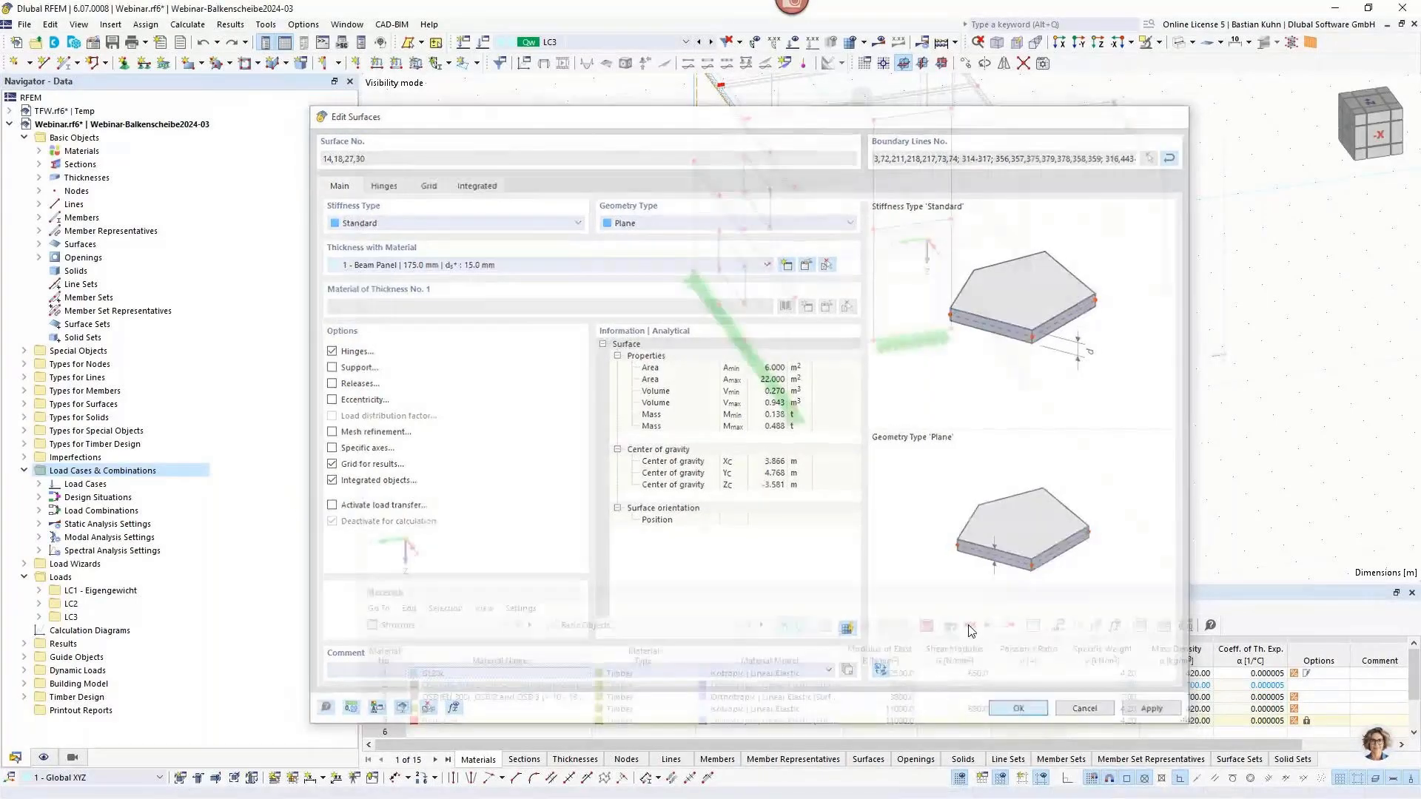
Display the topology objects of the beam panels, check the lower window wall, and undo the last surface edit.
click(1311, 42)
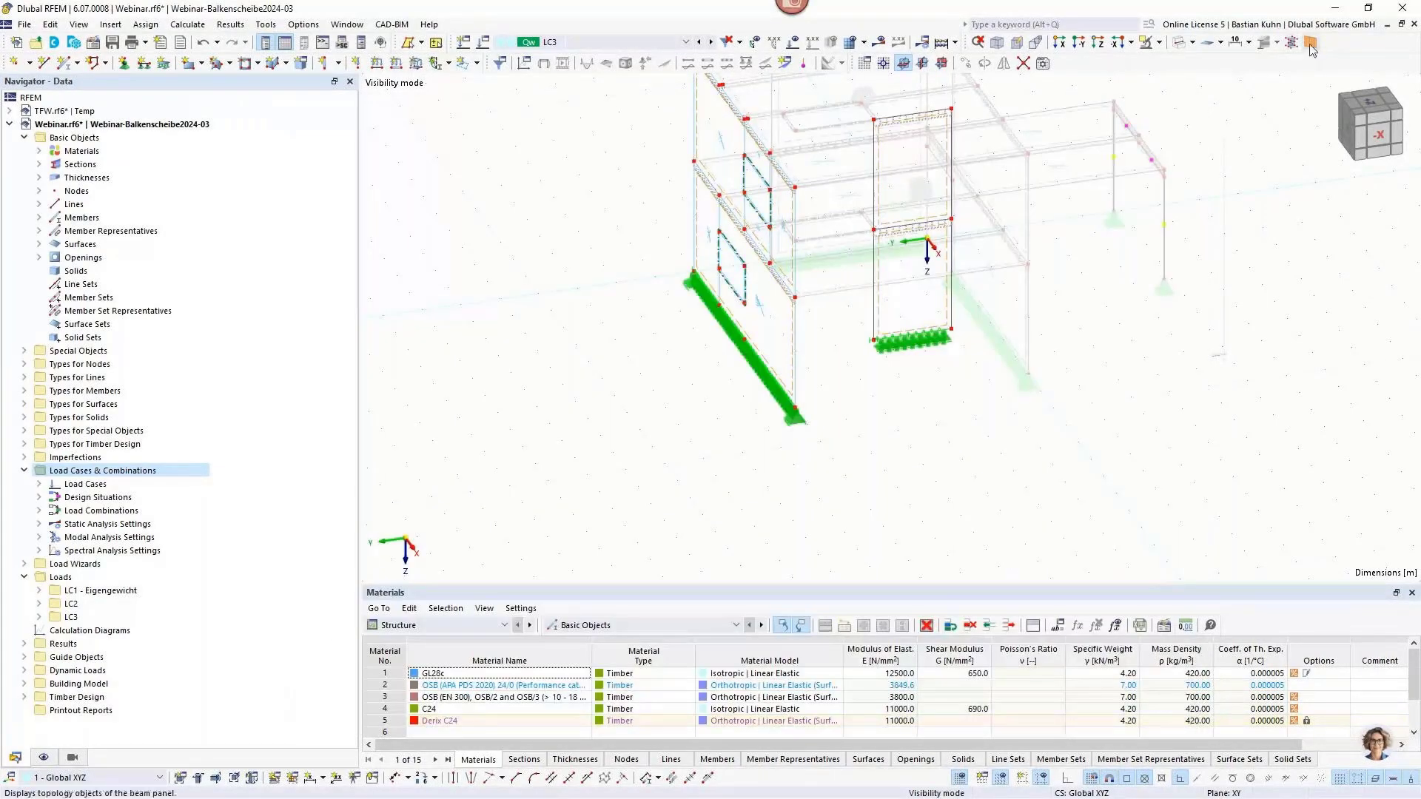
middle_drag(738, 314, 807, 303)
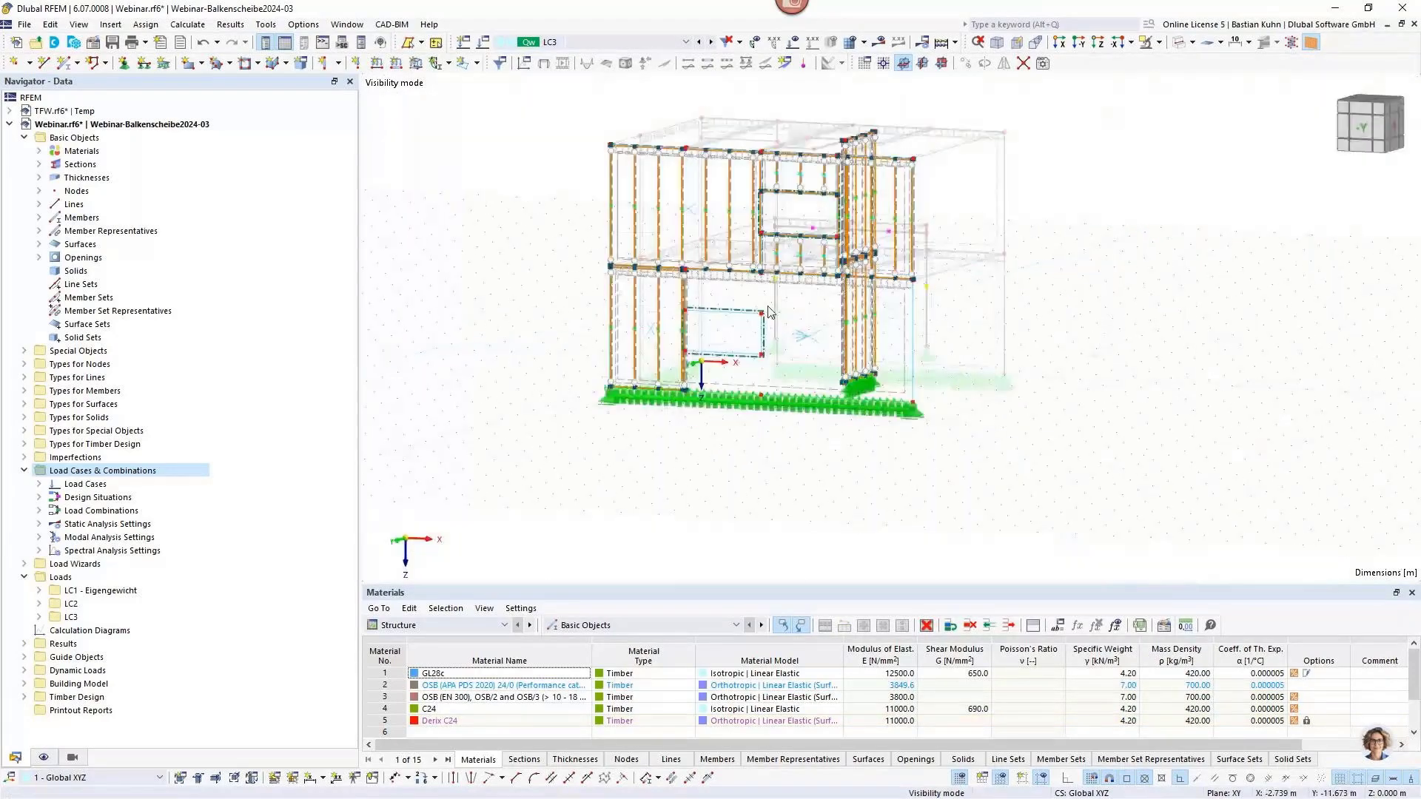
click(216, 43)
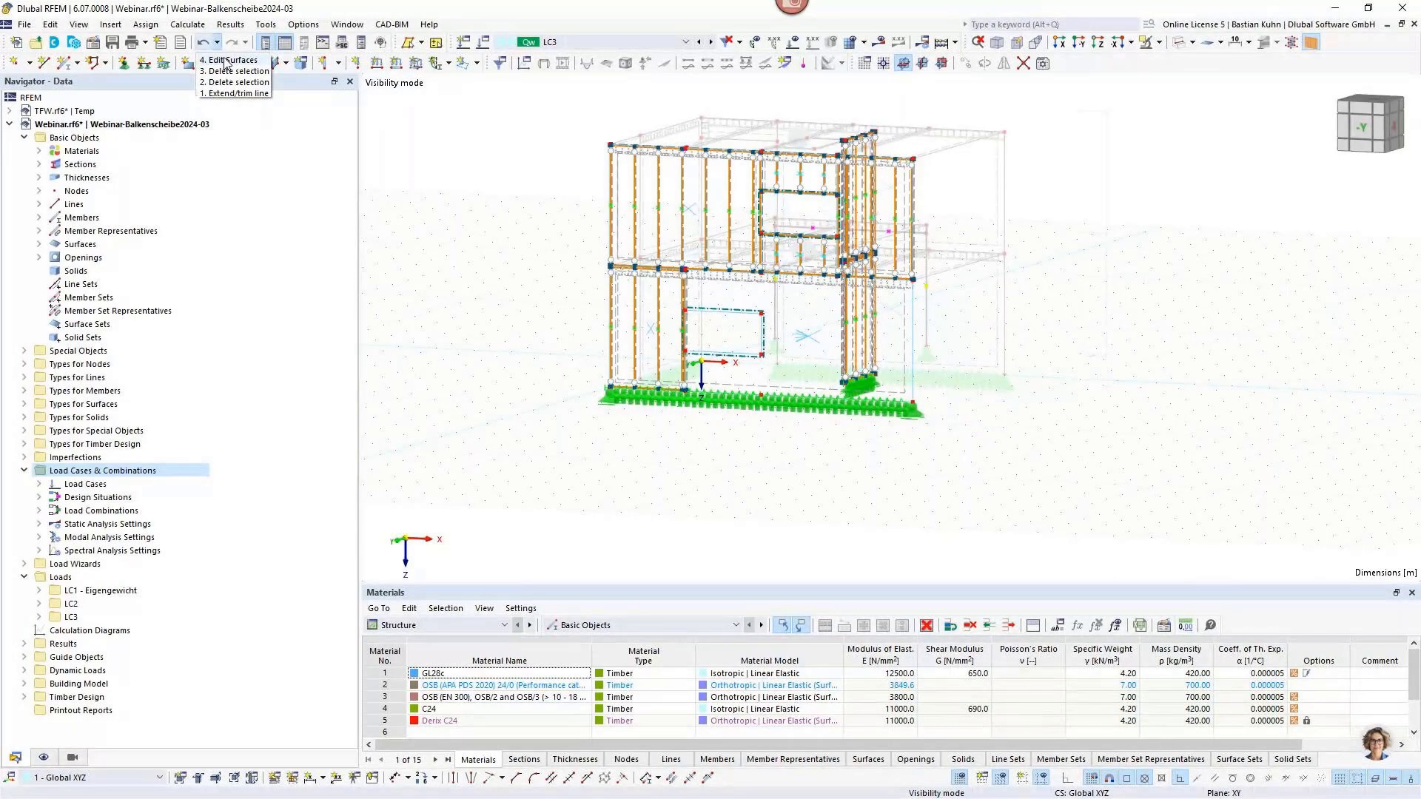
click(227, 61)
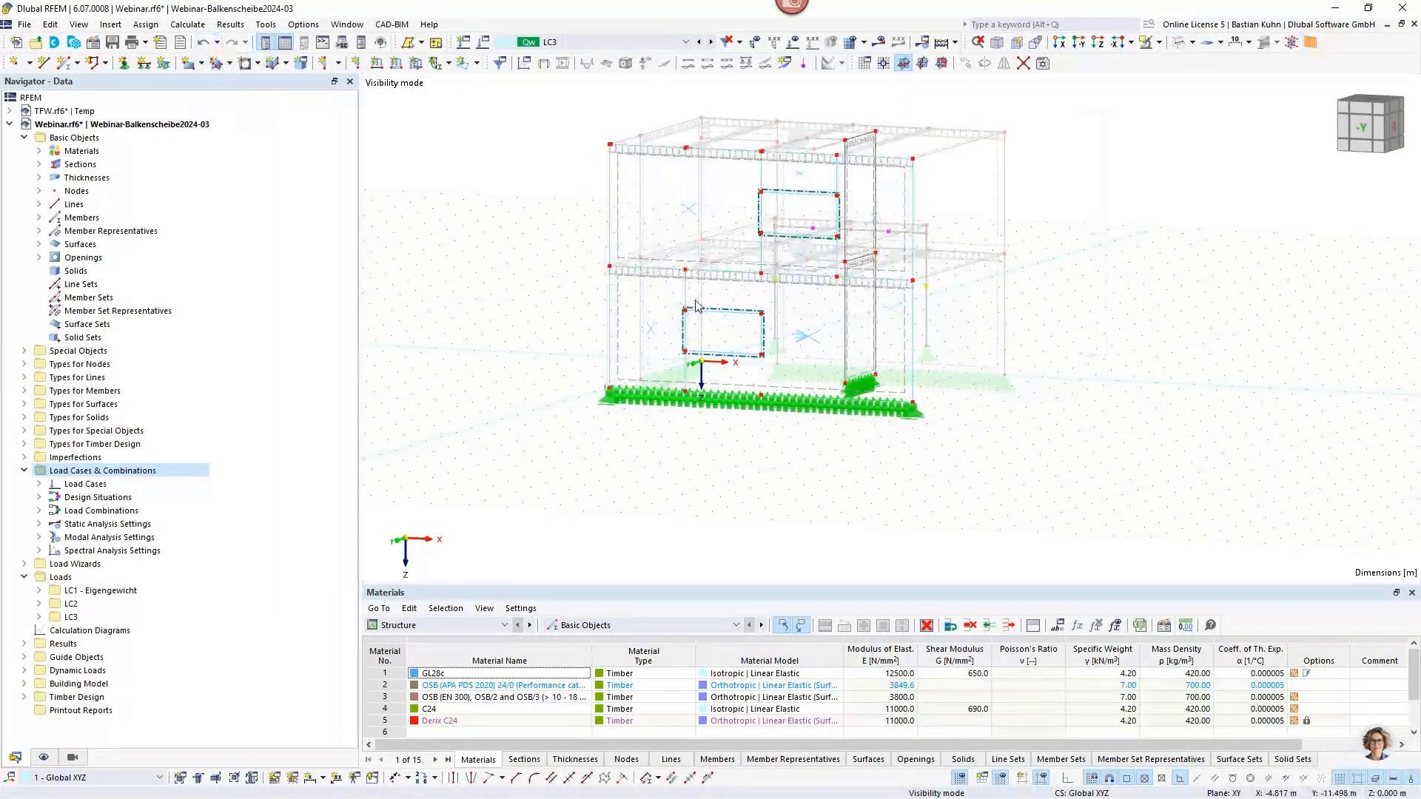
Extend the lower window's vertical edge line 489 on both sides to the next member/line, creating new lines.
scroll(696, 305, up, 2)
scroll(696, 302, up, 3)
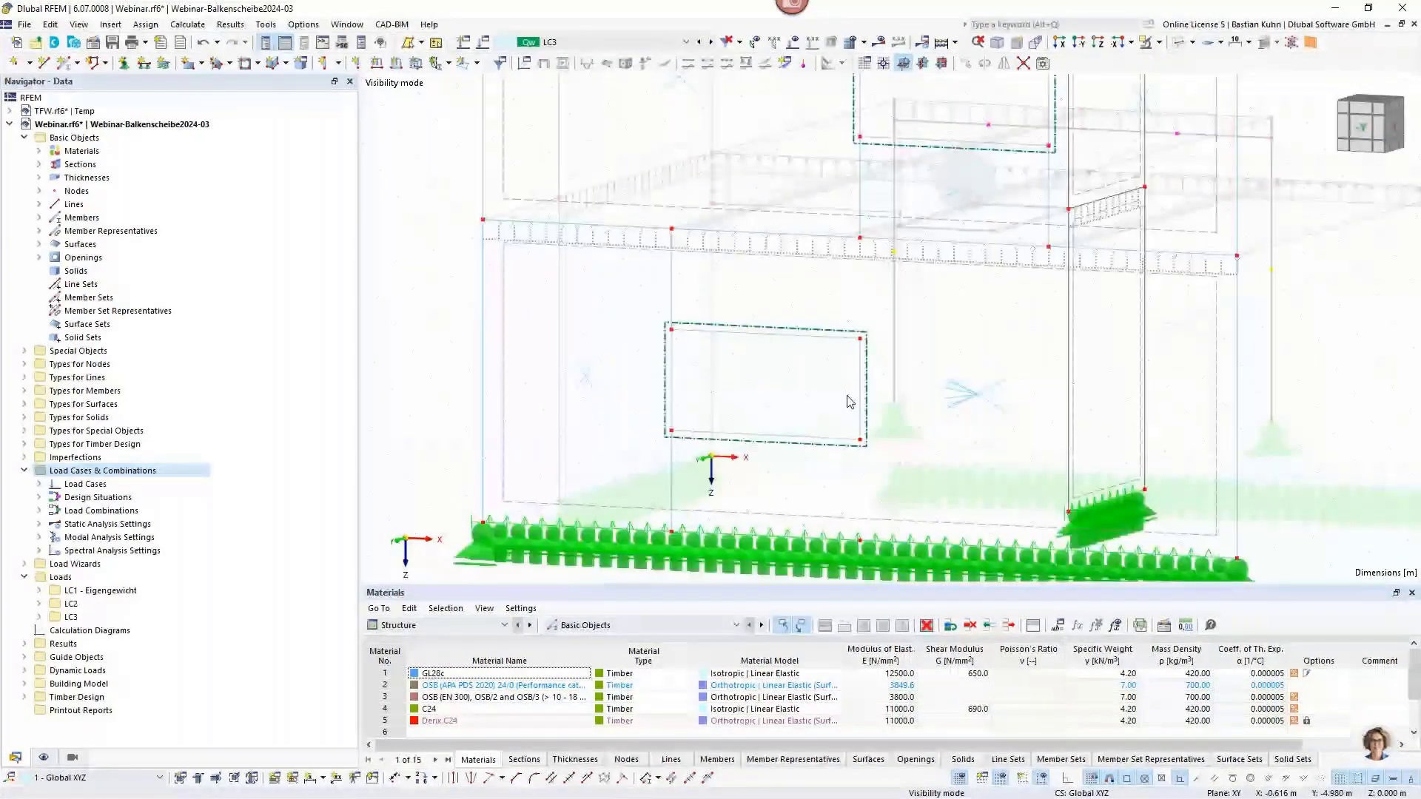
right_click(863, 388)
click(943, 170)
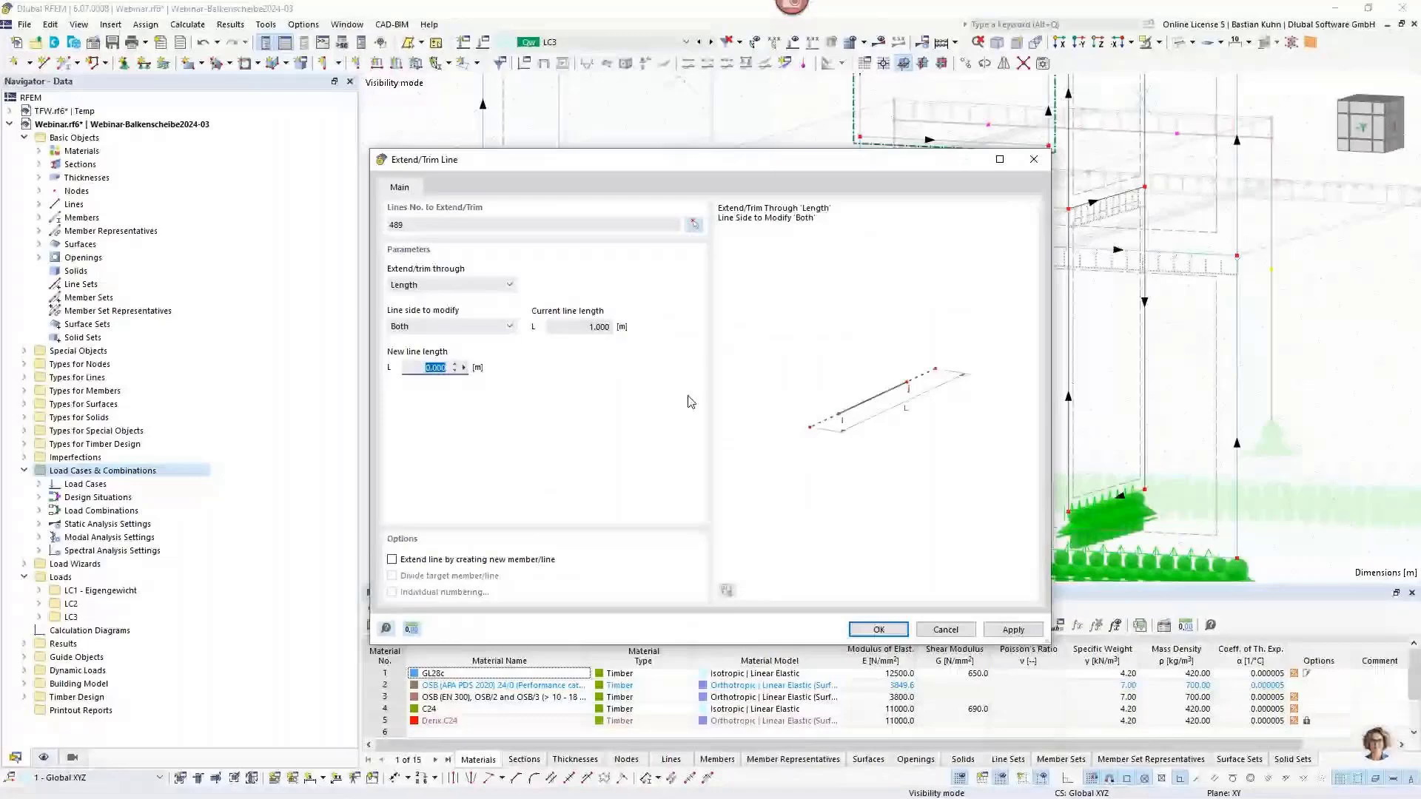
click(450, 285)
click(492, 314)
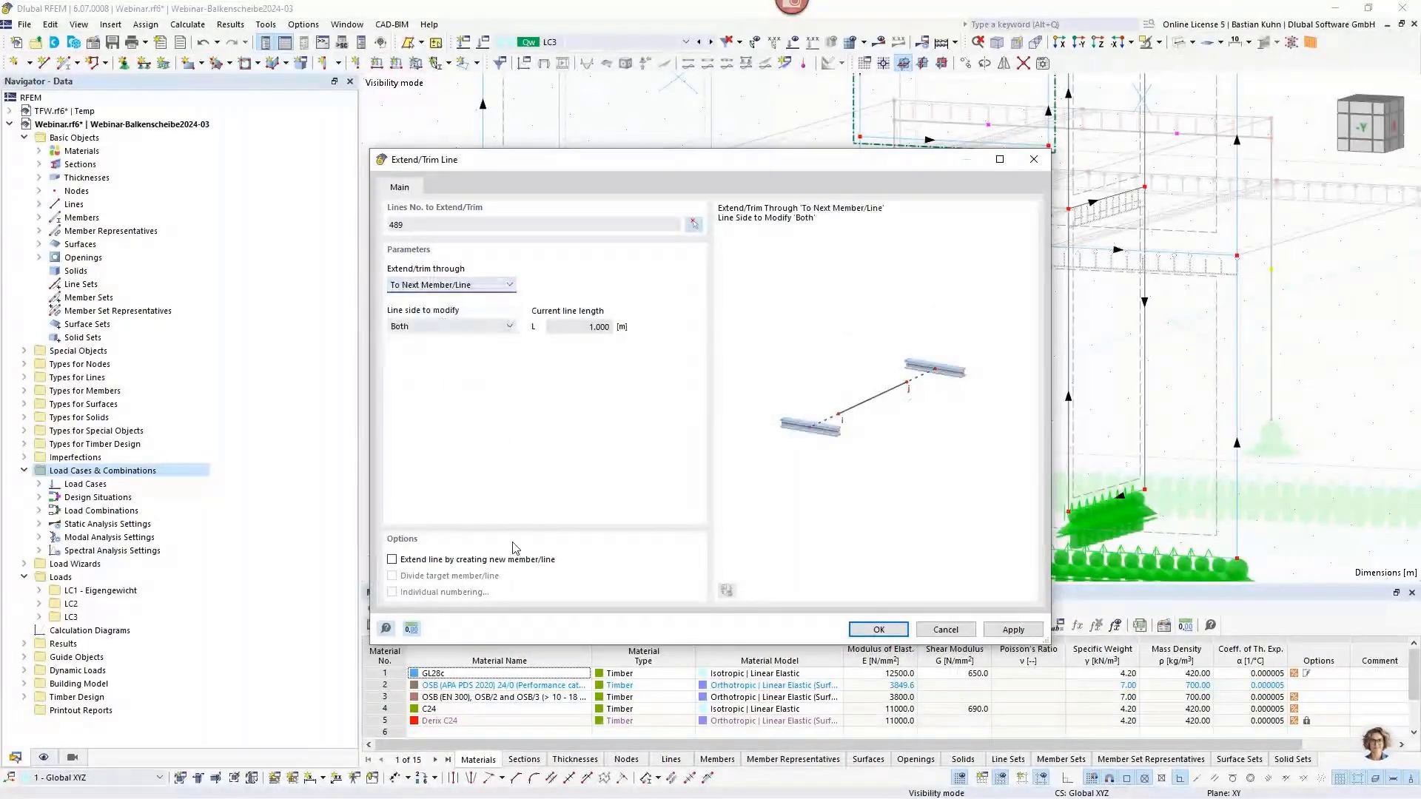
click(392, 560)
click(874, 628)
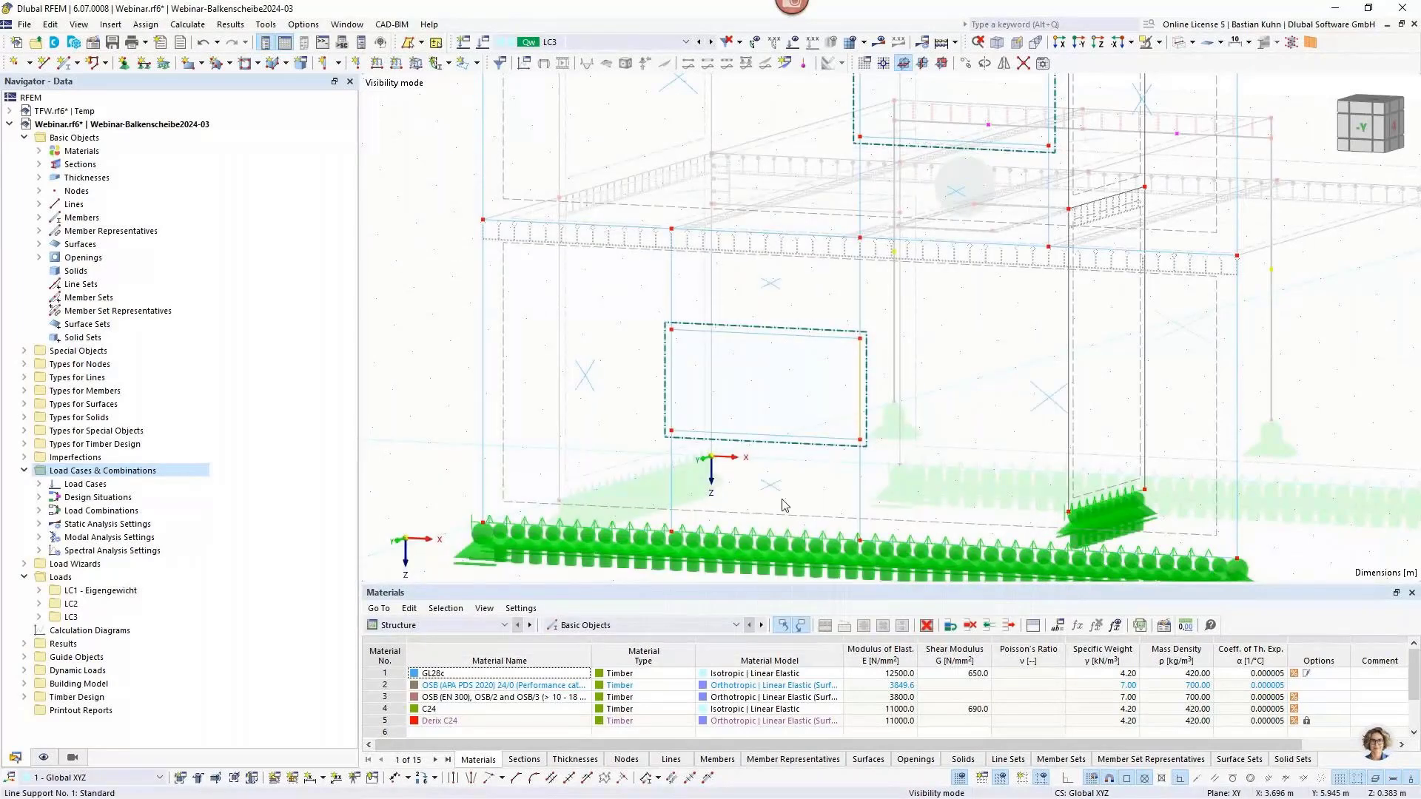
Assign the Beam Panel thickness to the wall surfaces and display their framing members.
scroll(765, 424, down, 3)
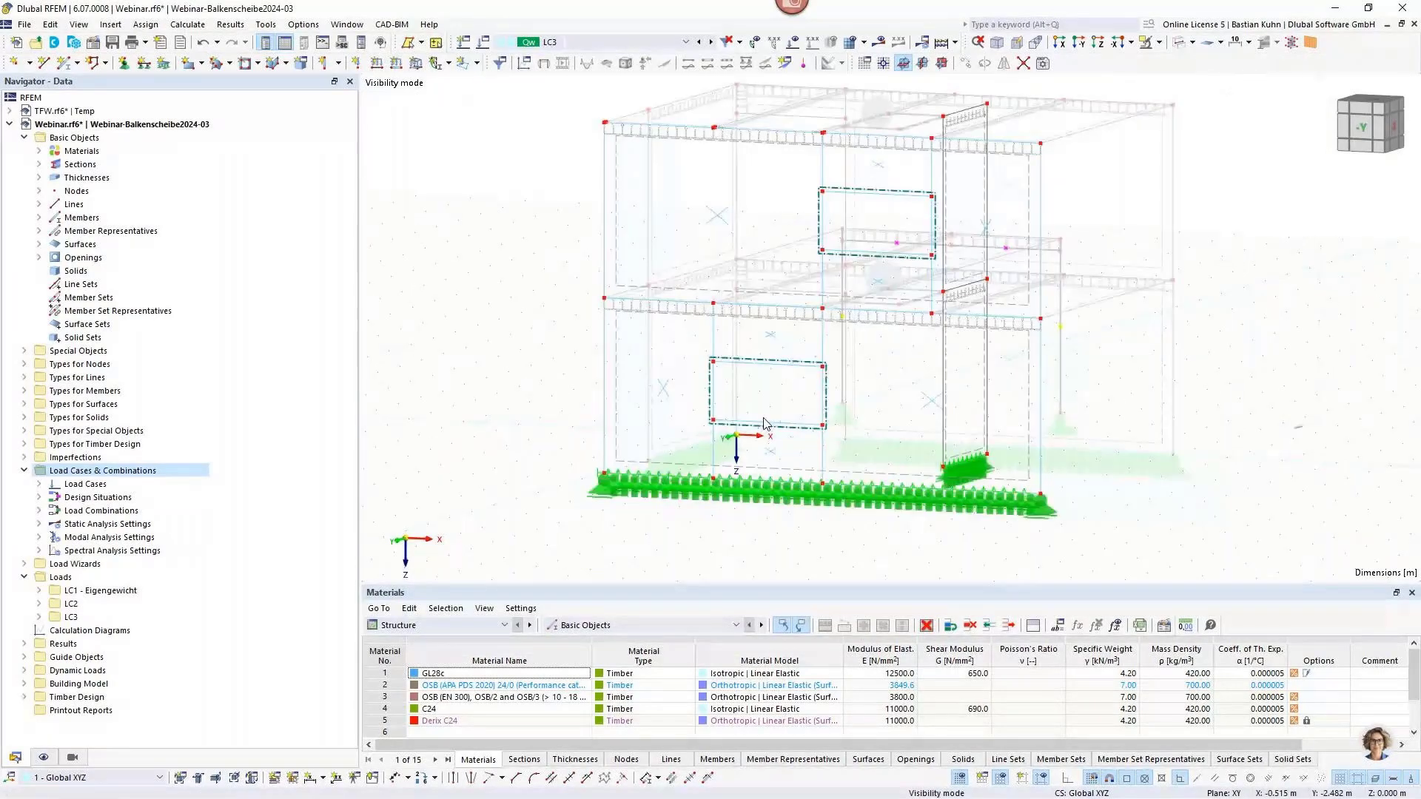
click(621, 268)
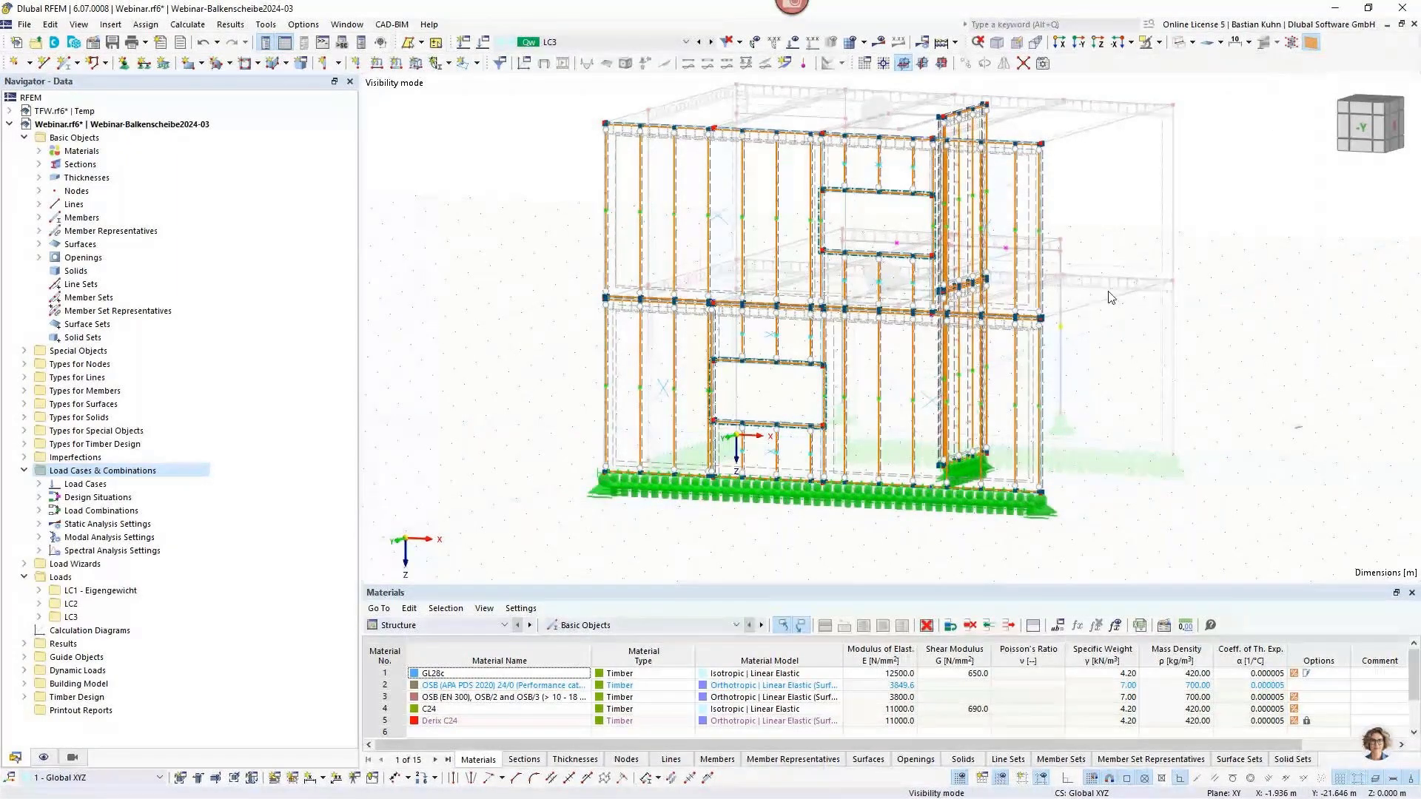
Calculate load case LC3 and examine the global deformations of the wall panels from different angles.
click(877, 45)
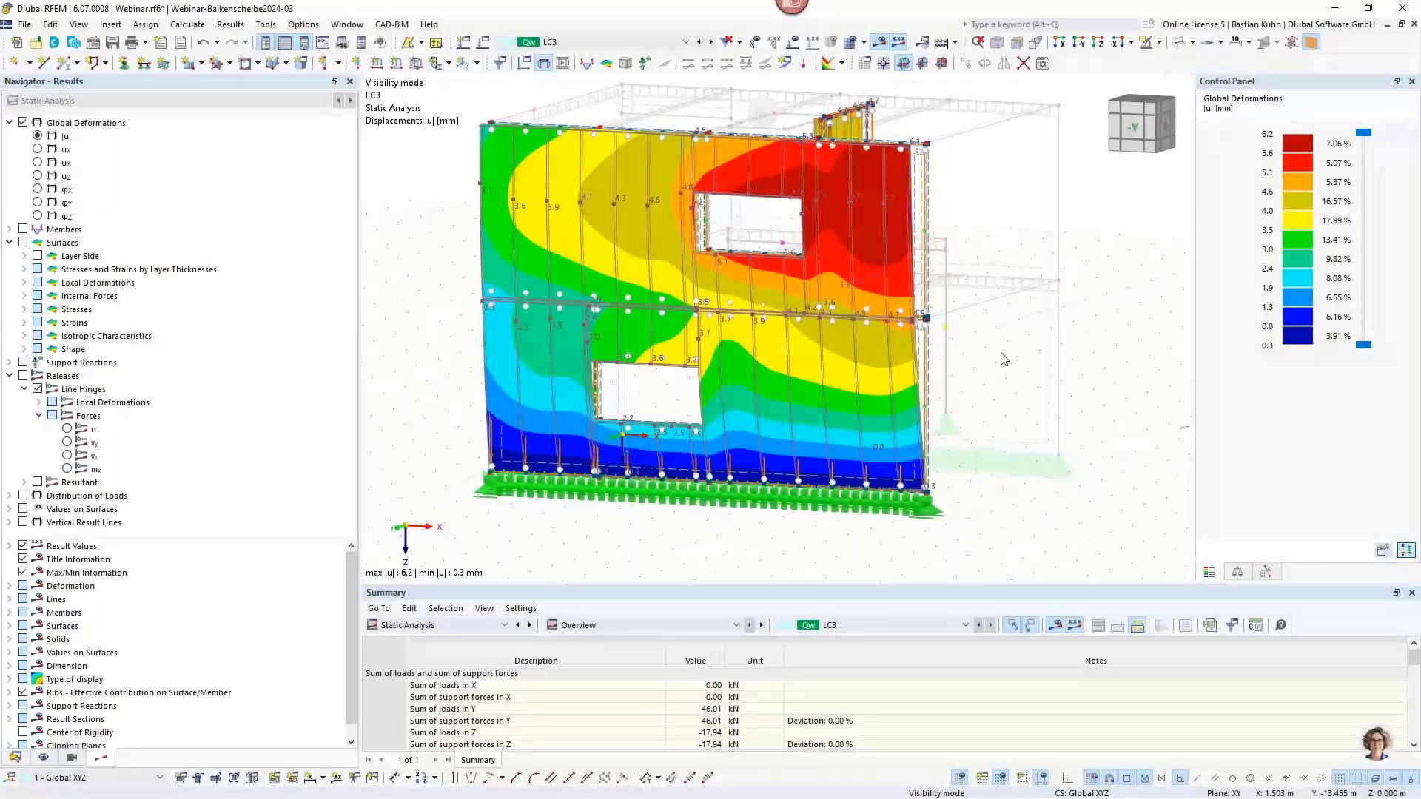
ctrl+middle_drag(1004, 359, 797, 226)
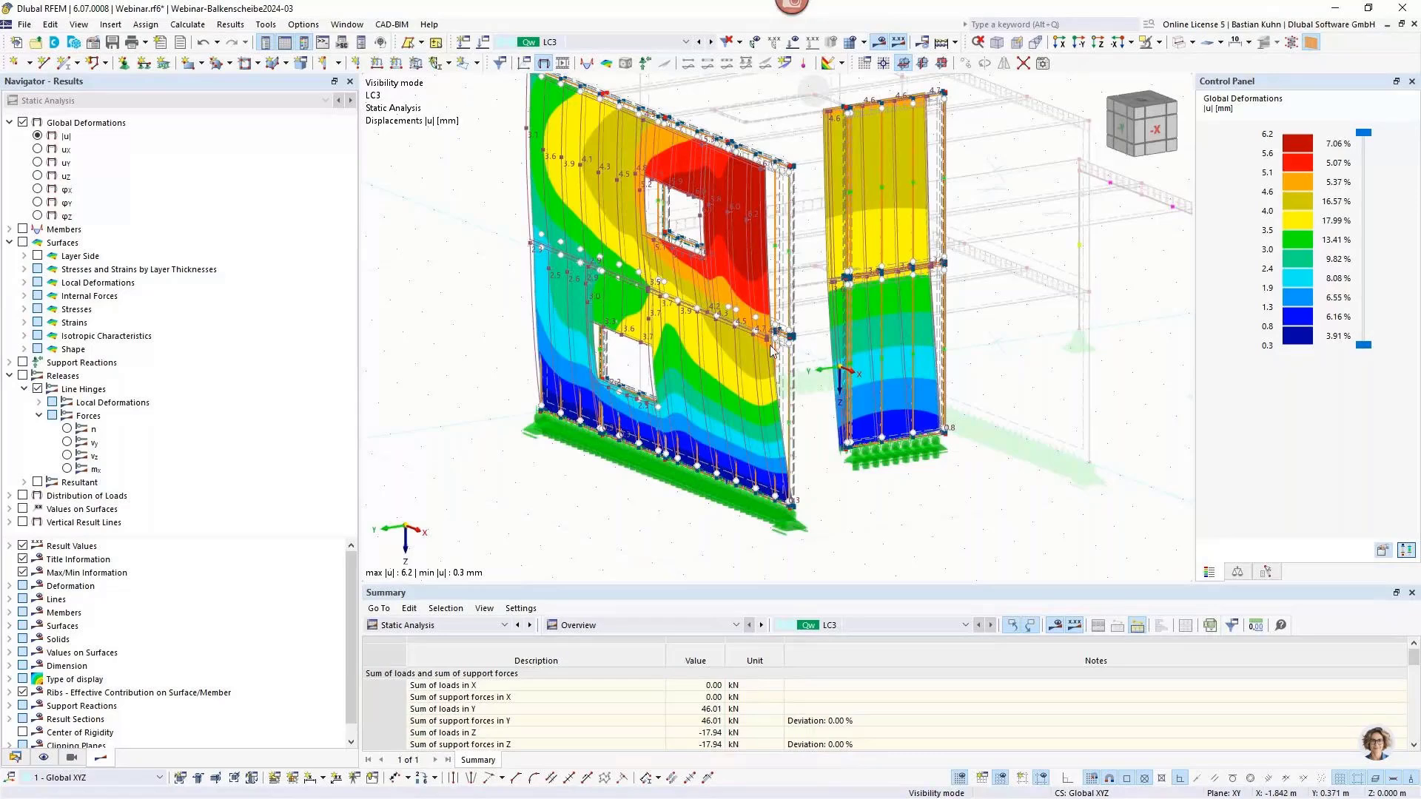
scroll(816, 336, down, 4)
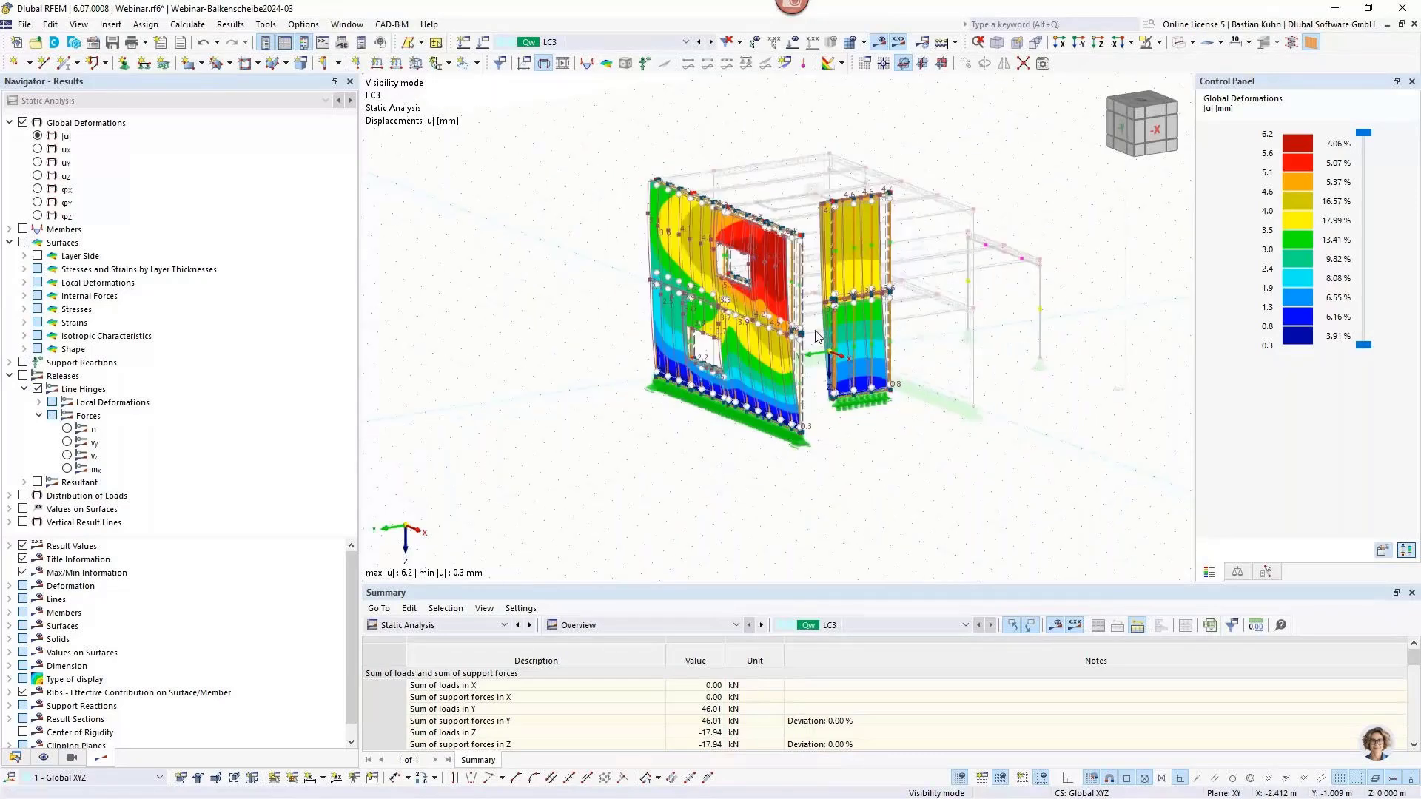
ctrl+middle_drag(816, 335, 799, 331)
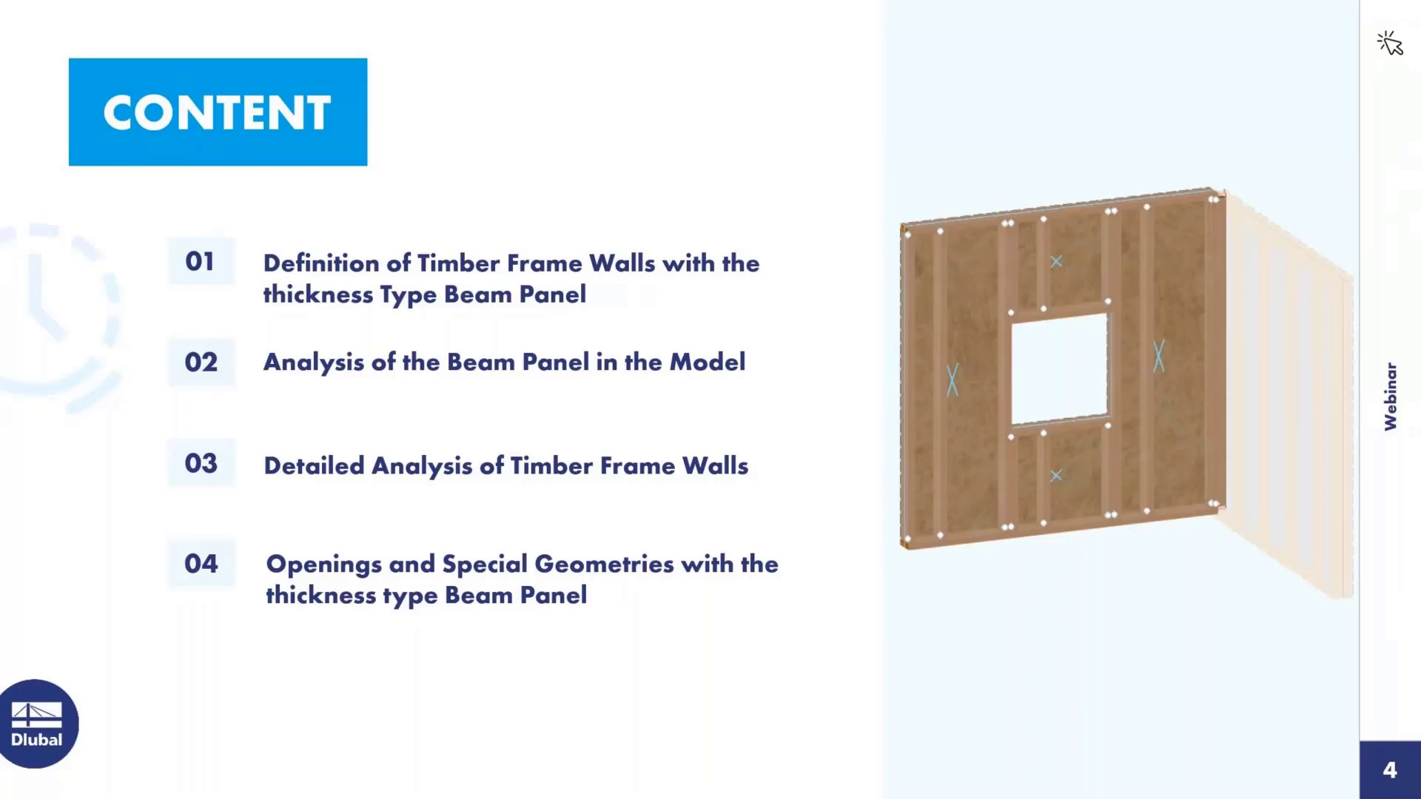
key(Right)
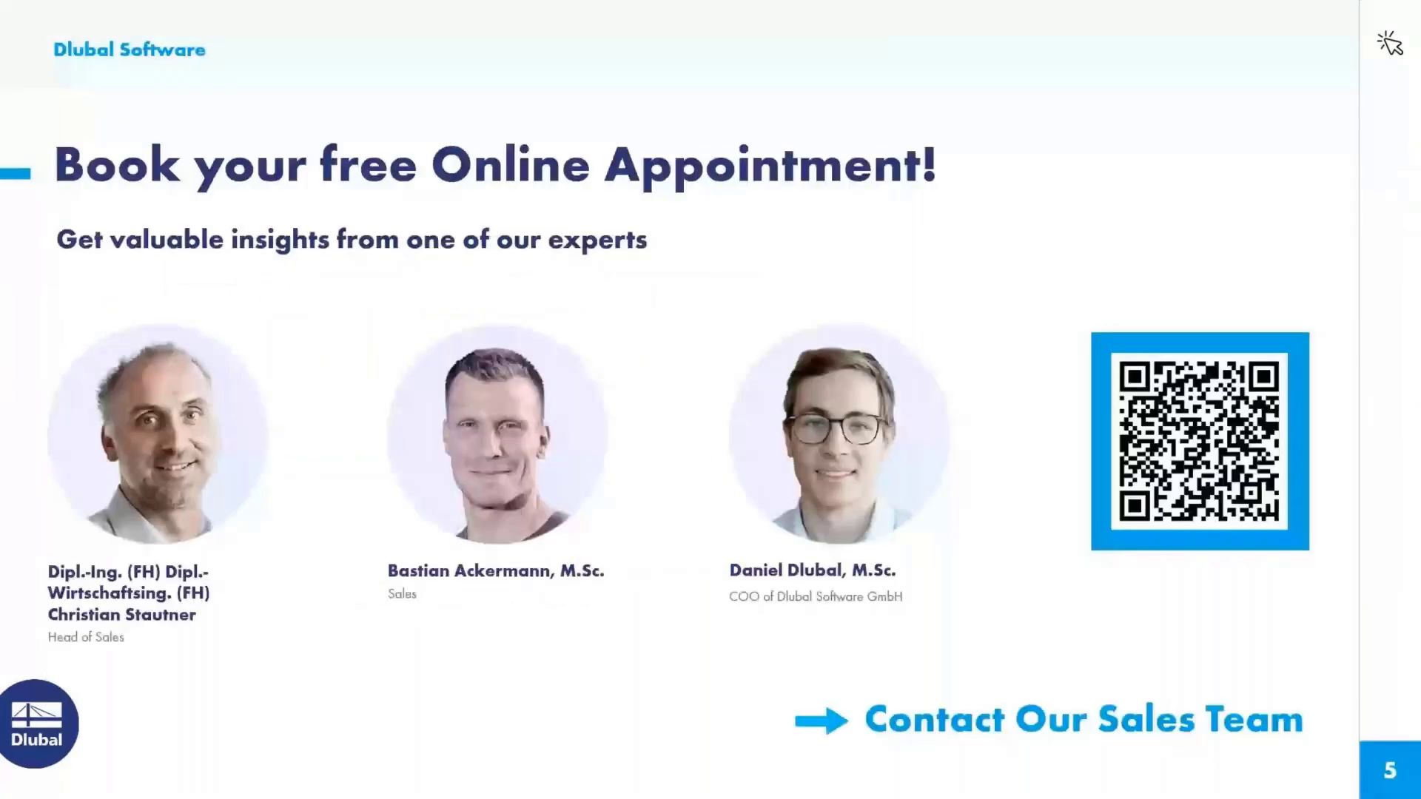